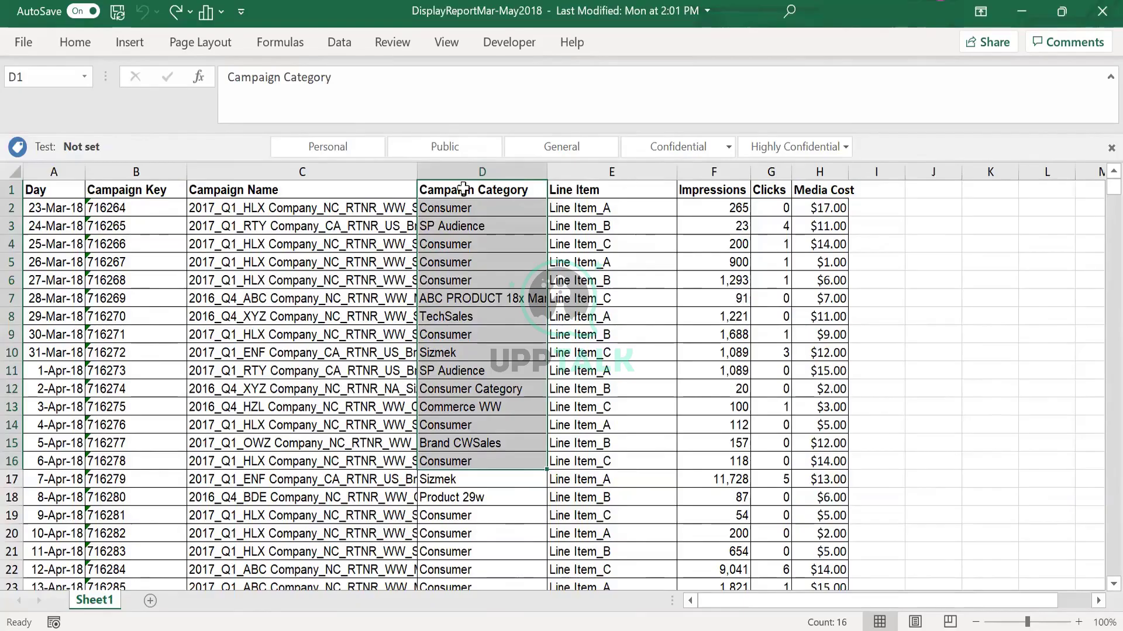
click(356, 193)
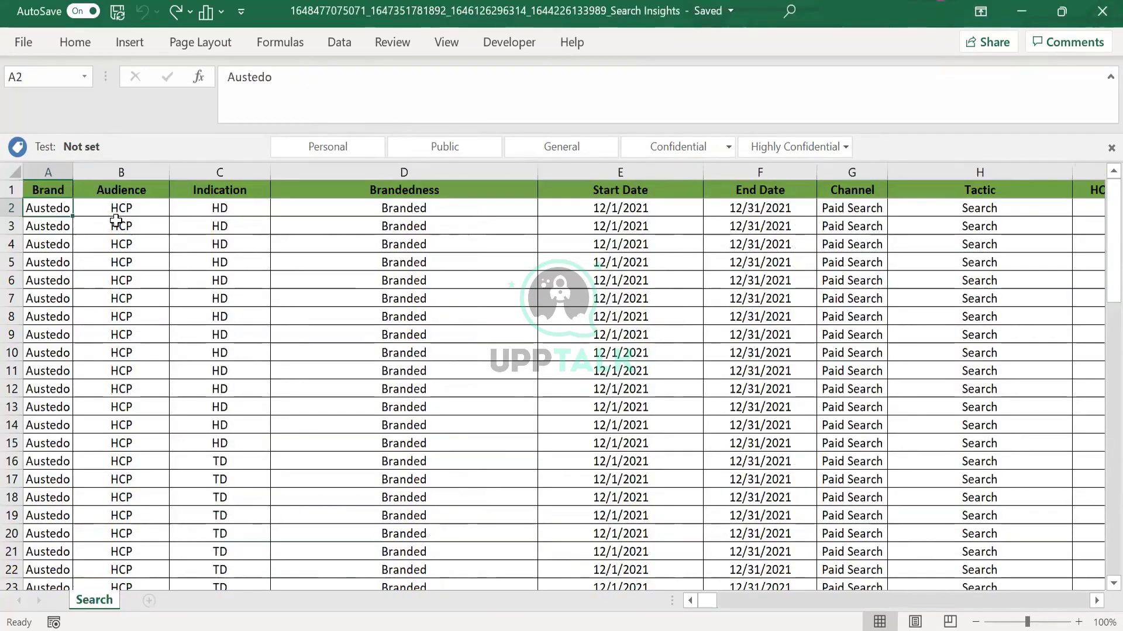
- Look across row 3 of the Search sheet in the Search Insights workbook, from the Audience column to the Partner column
click(130, 221)
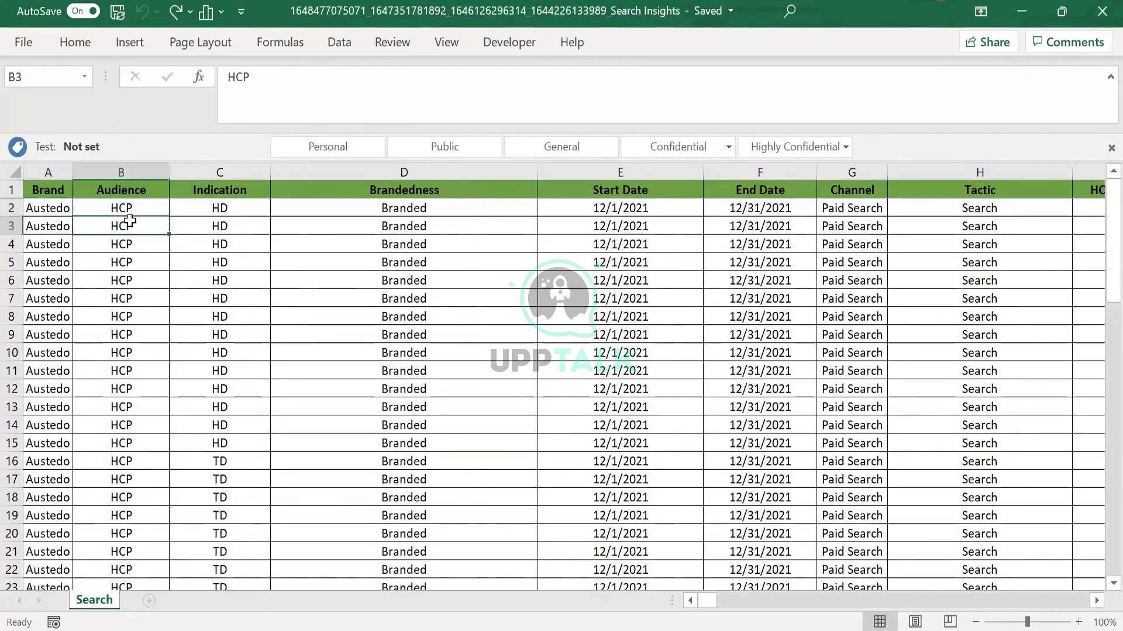
key(Right)
key(Right)
key(Right)
key(Right)
key(Right)
key(Right)
key(Right)
key(Right)
key(Right)
key(Right)
key(Right)
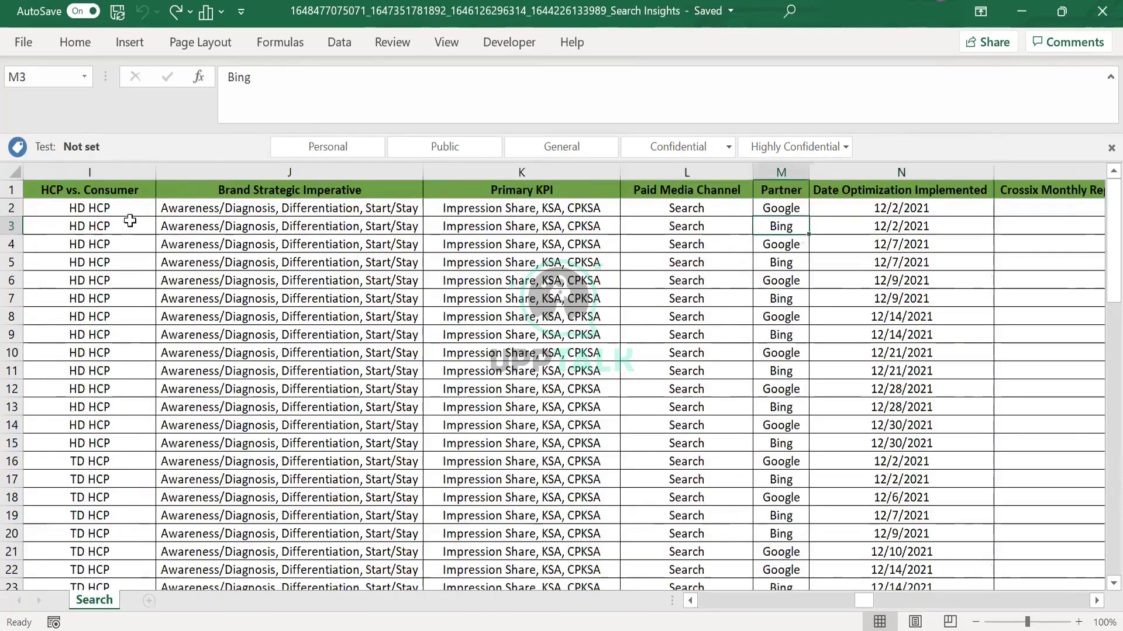
- Look over the remaining row 3 fields, from Primary KPI through the optimization date and Crossix columns to the financial support question
key(Left)
key(Left)
key(Left)
key(Right)
key(Right)
key(Right)
key(Right)
key(Right)
key(Right)
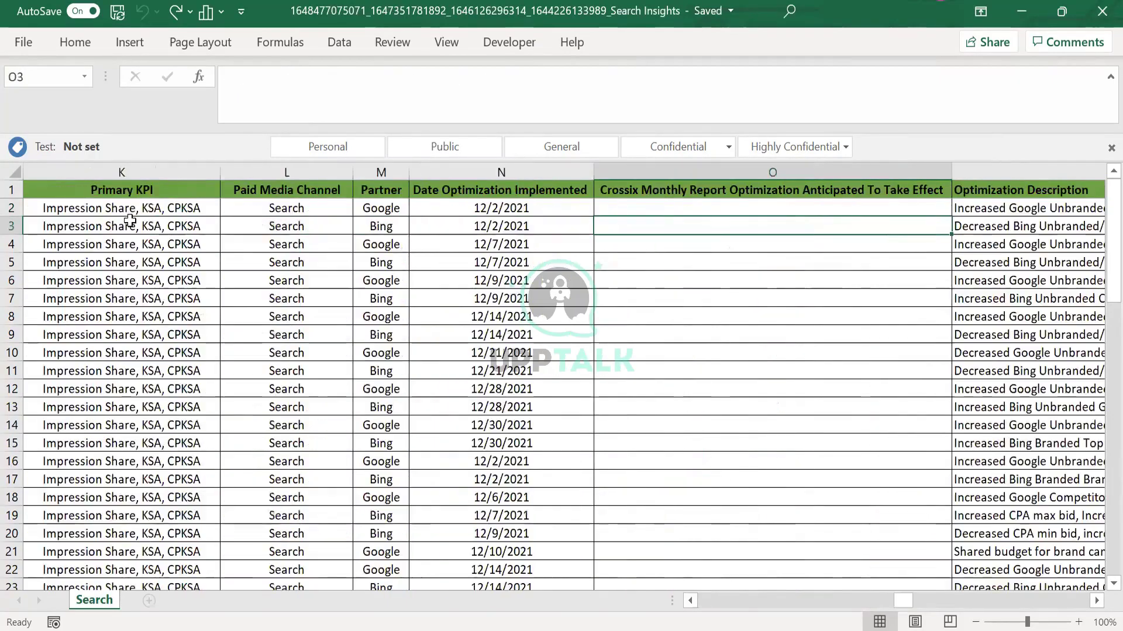
key(Left)
key(Left)
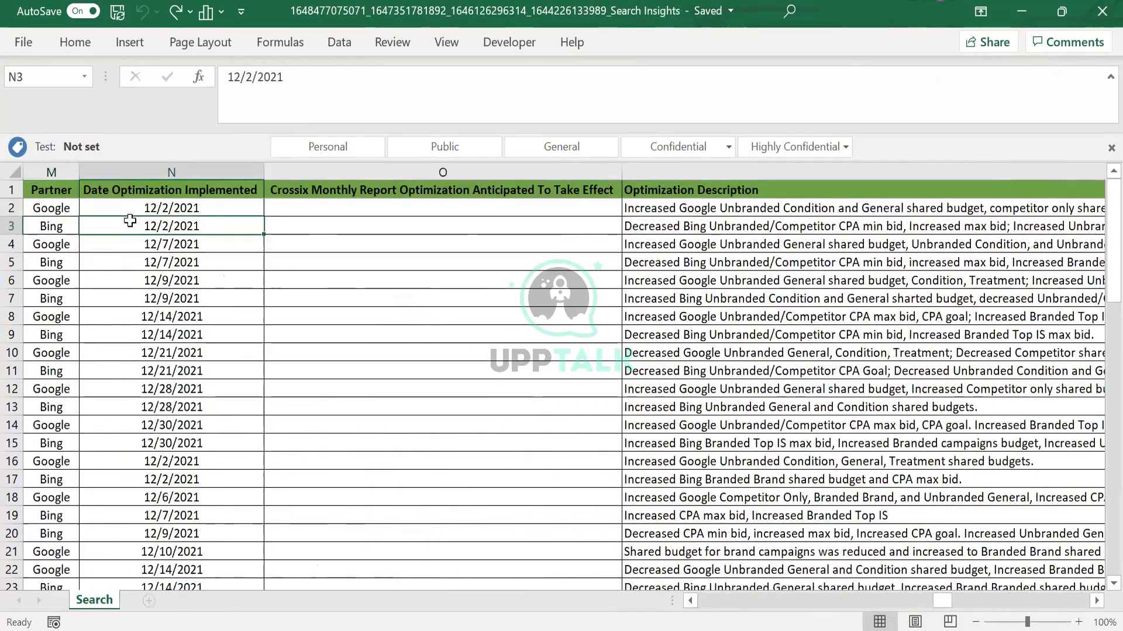
key(Right)
key(Right)
key(Right)
key(Right)
key(Left)
key(Left)
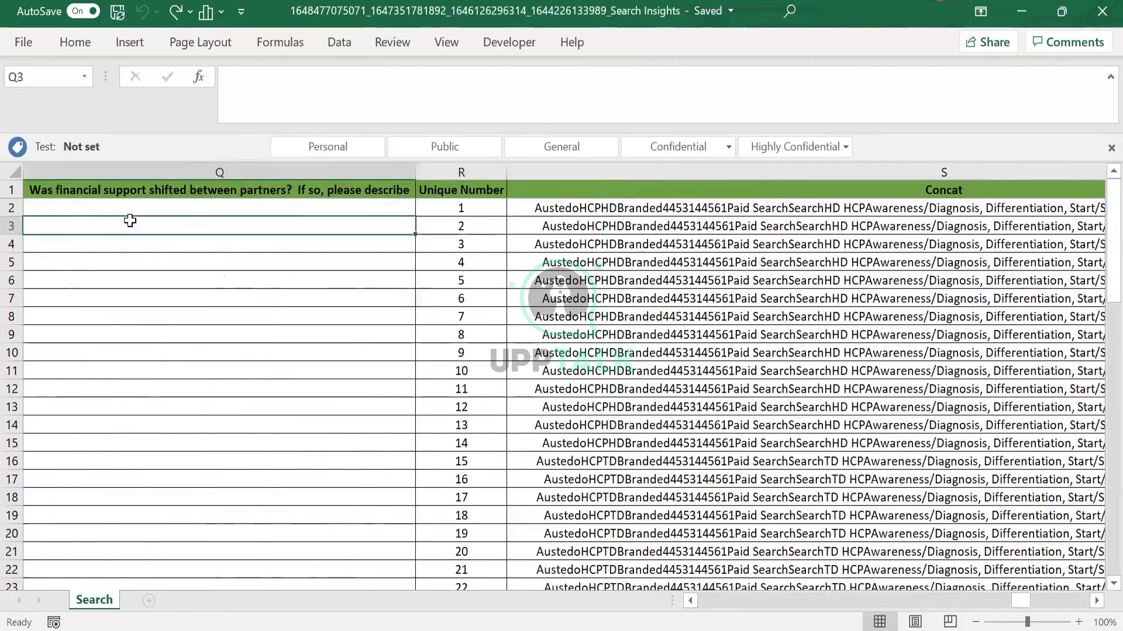
- Read through the Optimization Description entries down to row 21, and return to the column's header
key(Down)
key(Down)
key(Down)
key(Down)
key(Down)
key(Down)
key(Down)
key(Down)
key(Down)
key(Down)
key(Down)
key(Down)
key(Down)
key(Down)
key(Down)
key(Down)
key(Down)
key(Down)
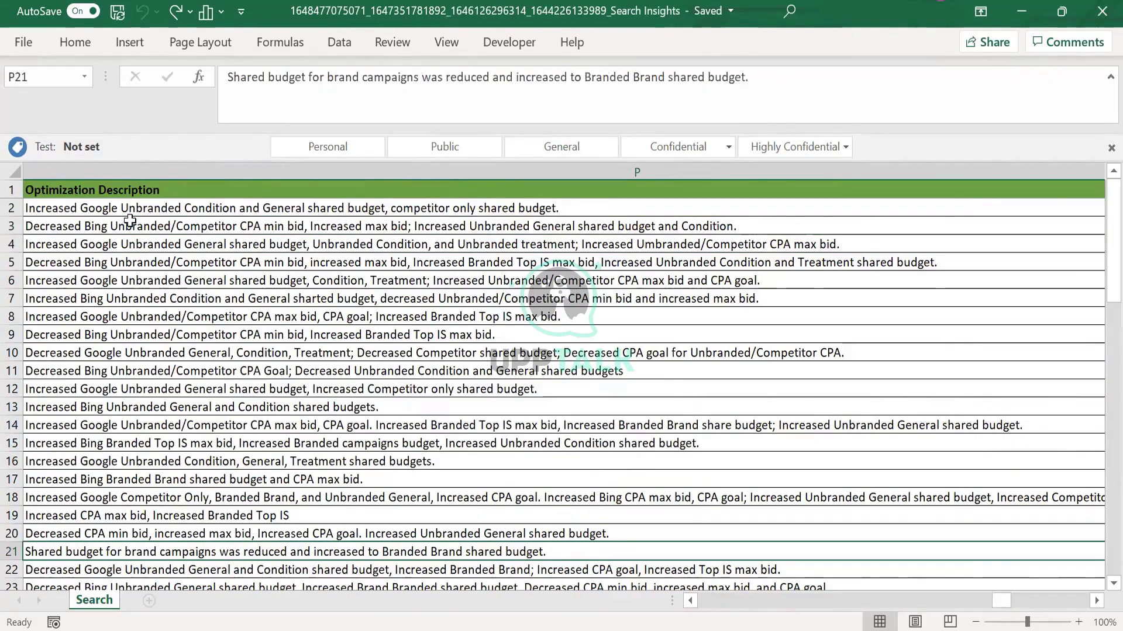
key(Up)
key(Up)
key(Up)
key(Up)
key(Up)
key(Up)
key(Up)
key(Up)
key(Up)
key(Up)
key(Up)
key(Up)
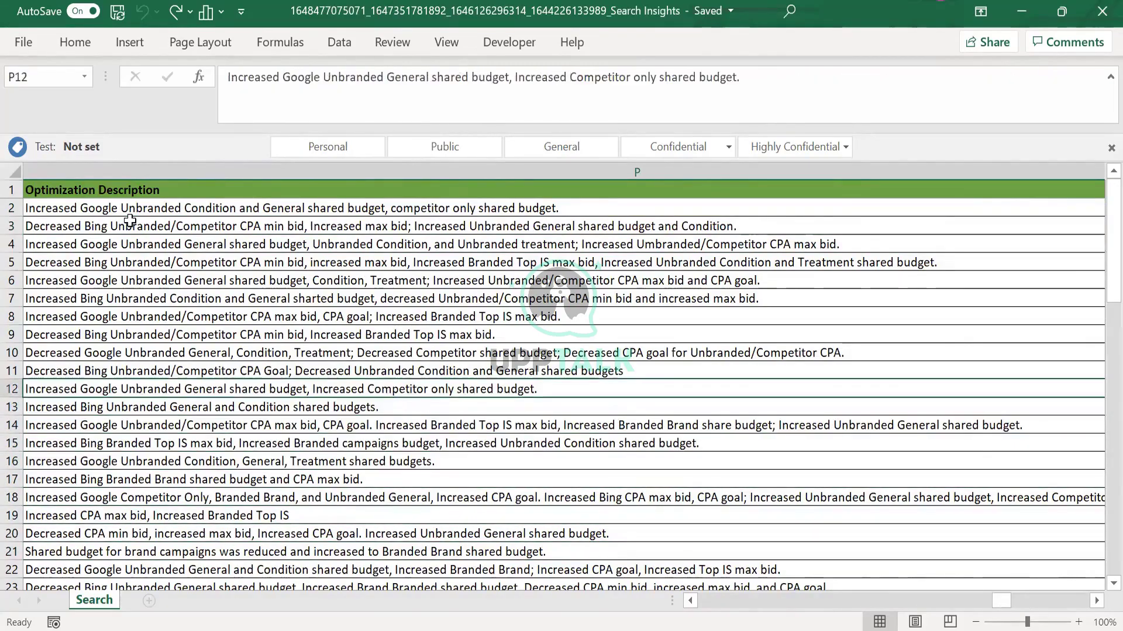
key(ctrl+Up)
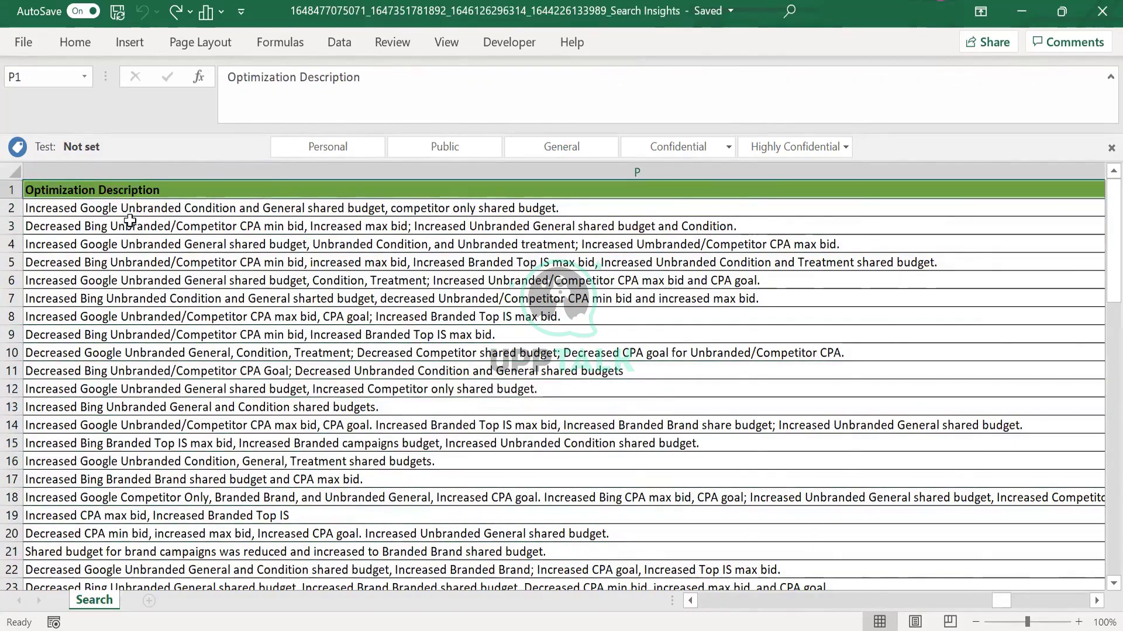
- Review the header fields from Brand to Channel in row 1, going over Start Date and End Date
key(ctrl+Left)
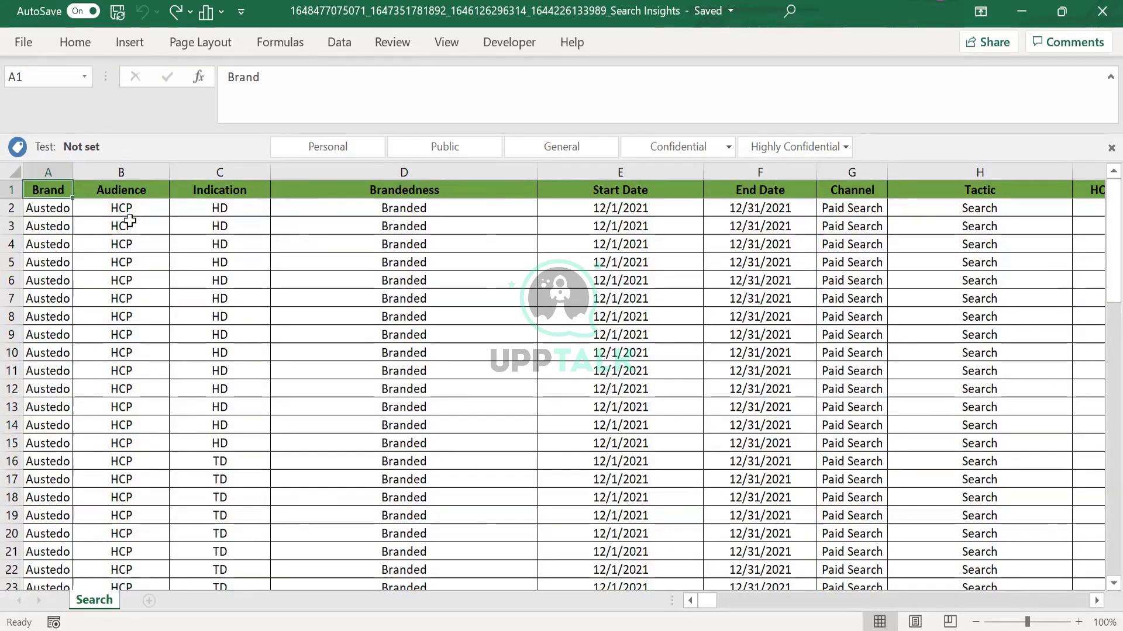
key(Right)
key(Right)
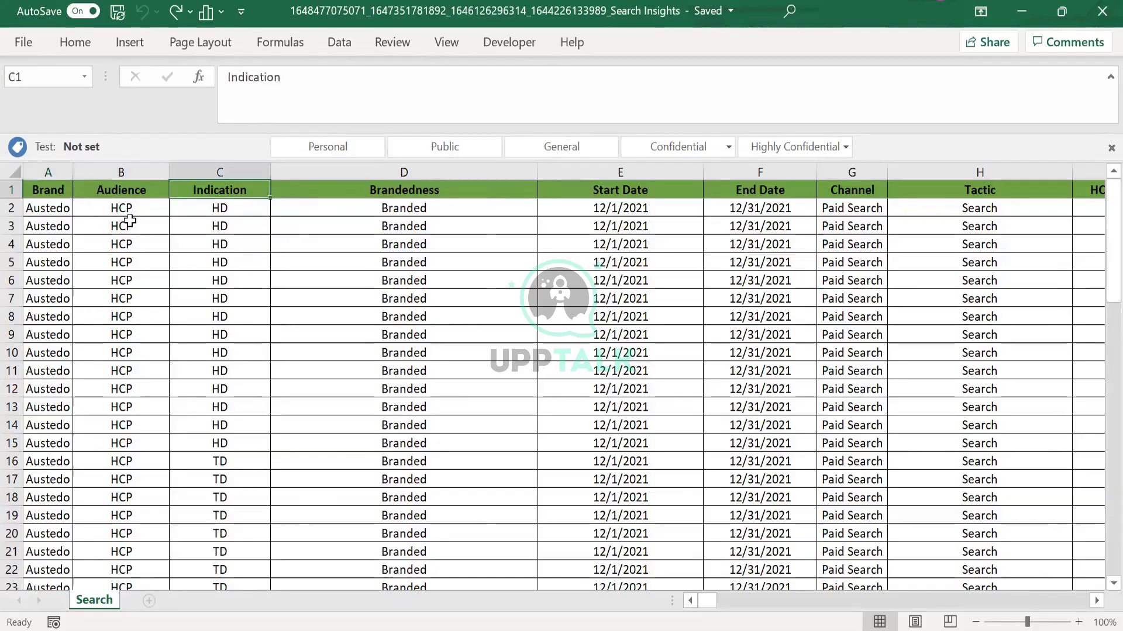
key(Right)
key(Right)
key(Right)
key(Right)
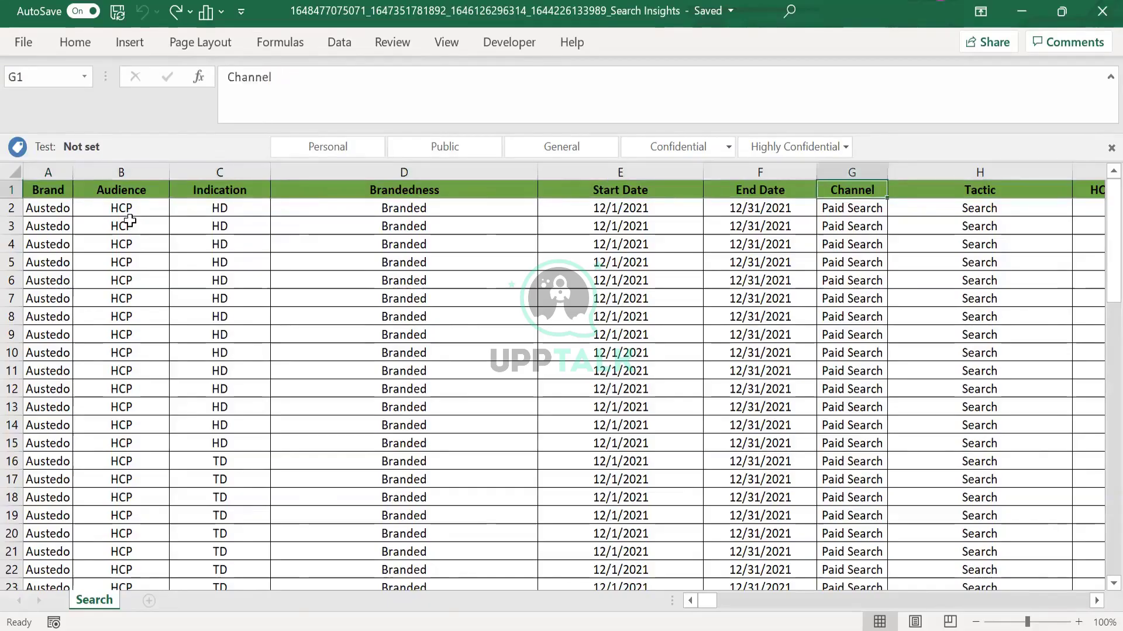
key(Left)
key(Left)
key(Right)
key(Left)
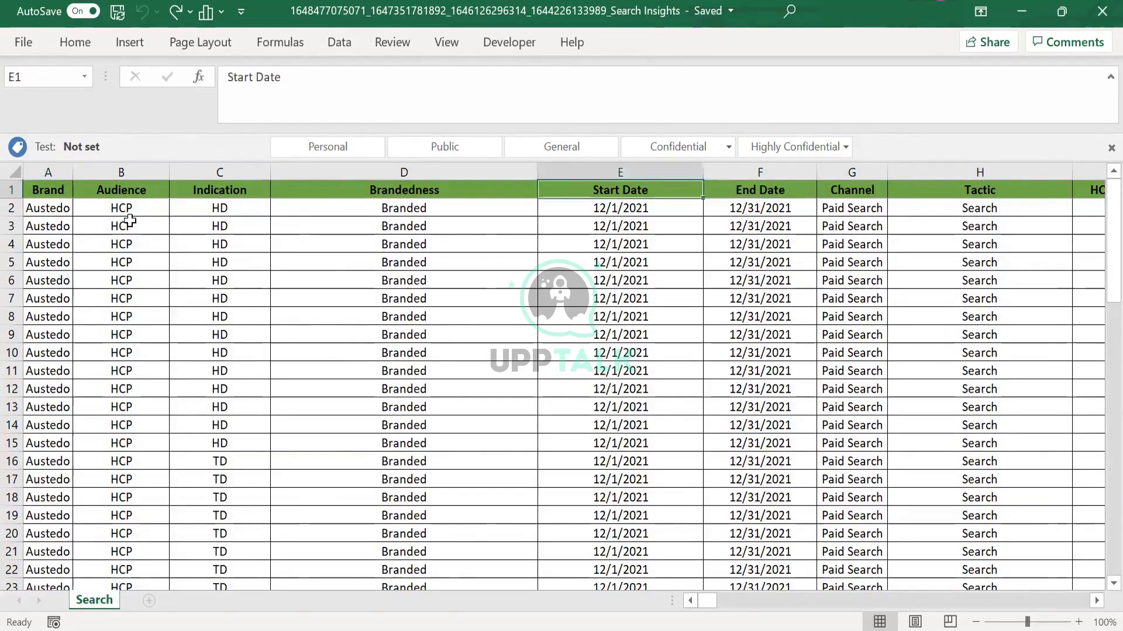
key(Right)
key(Left)
key(Right)
key(Right)
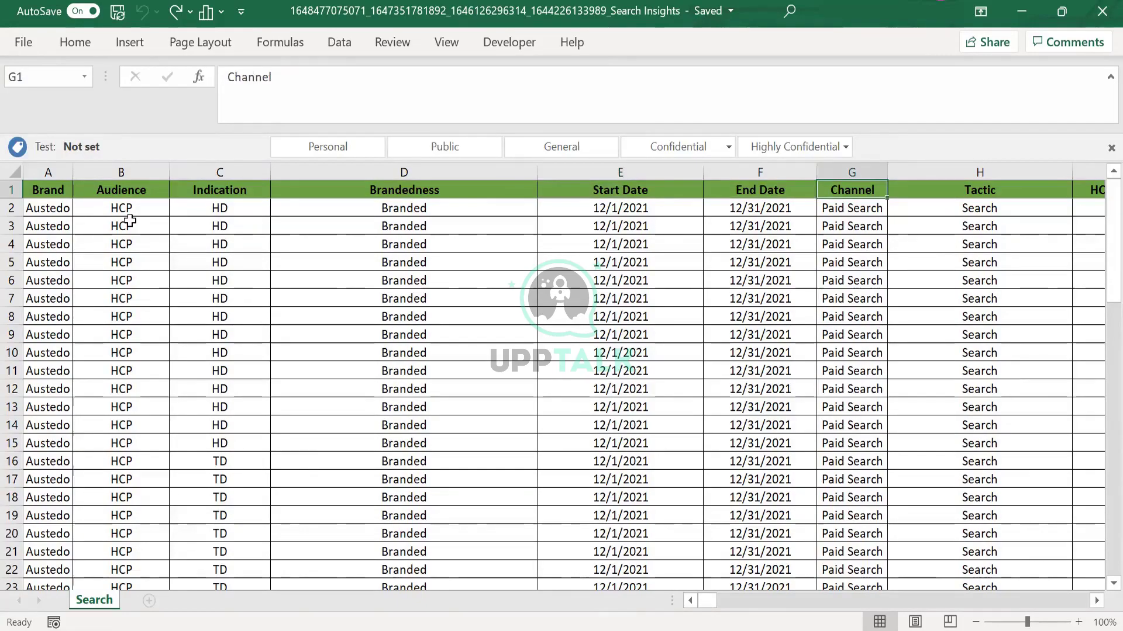
- Review the header fields from Tactic and HCP vs. Consumer through Brand Strategic Imperative and Primary KPI to Date Optimization Implemented
key(Right)
key(Right)
key(Right)
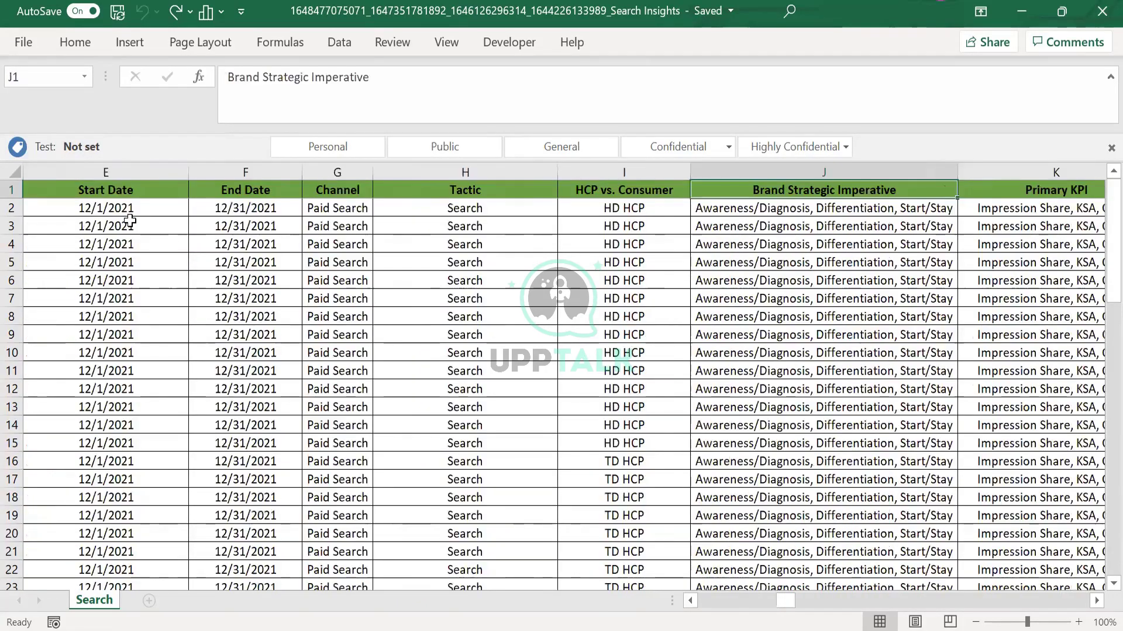
key(Left)
key(Left)
key(Left)
key(Right)
key(Right)
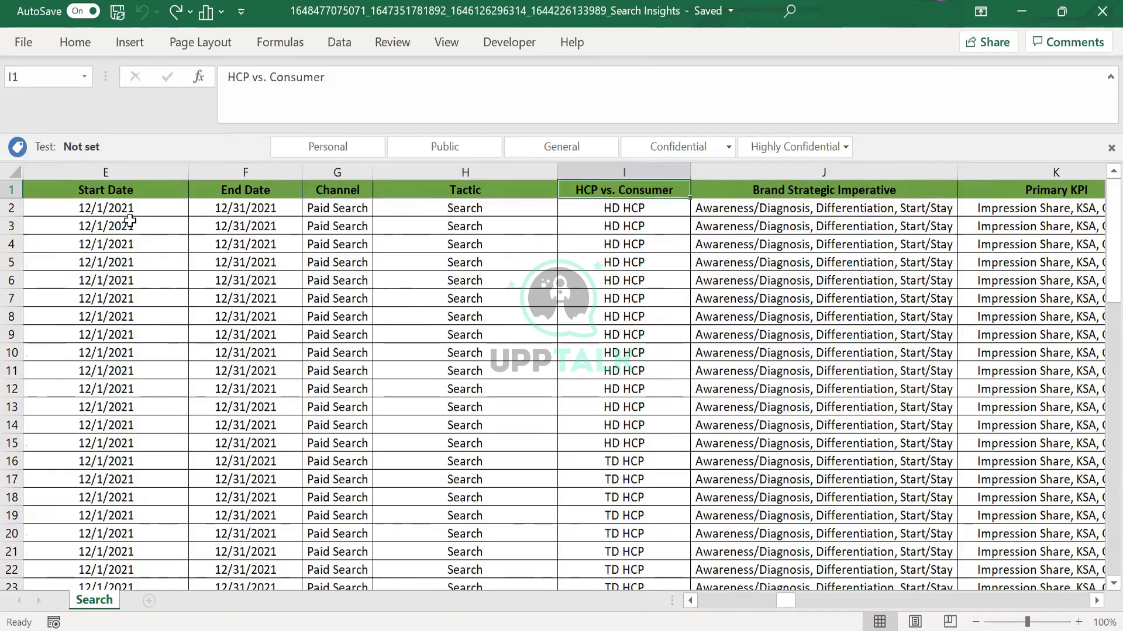
key(Right)
key(Right)
key(Right)
key(Right)
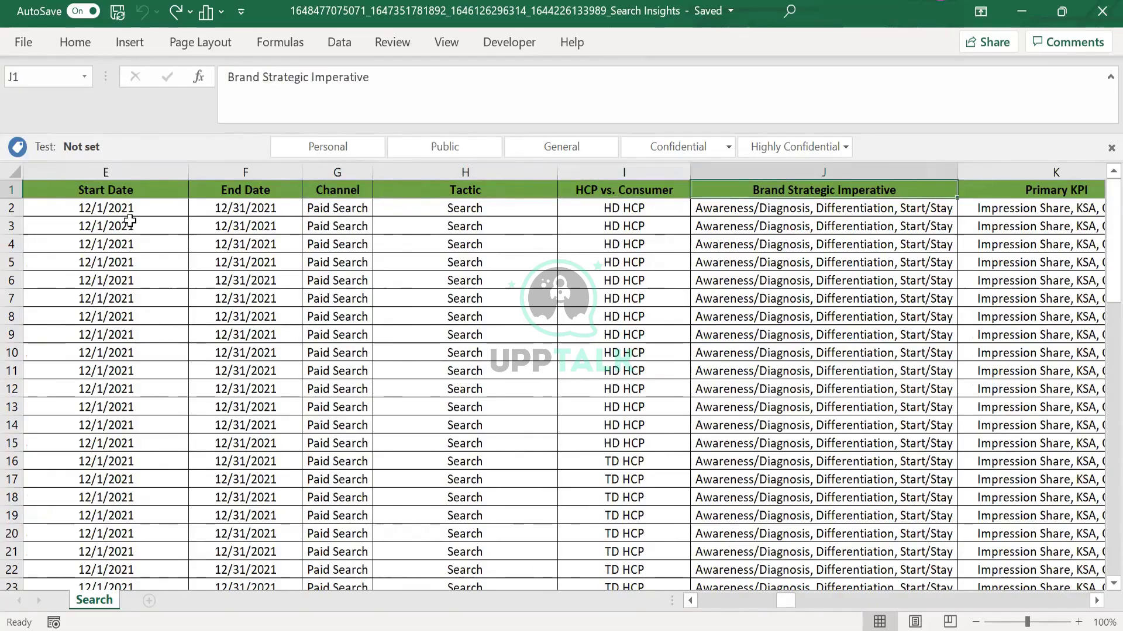
key(Right)
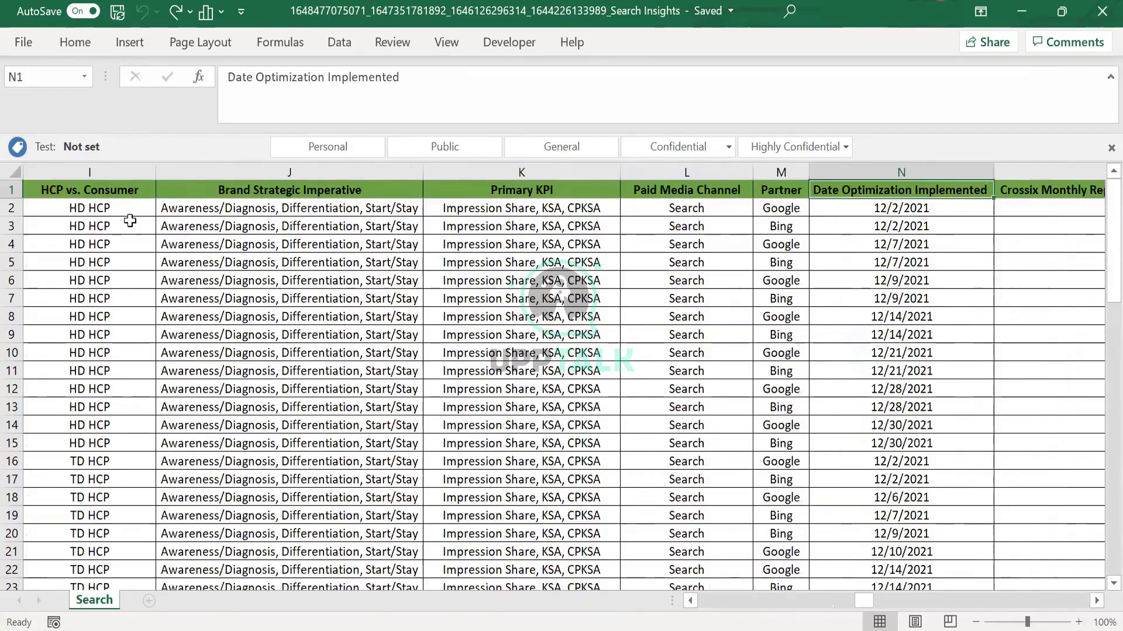
- Check the Paid Media Channel, Partner, Date Optimization Implemented and Crossix Monthly Report headers
key(Left)
key(Left)
key(Right)
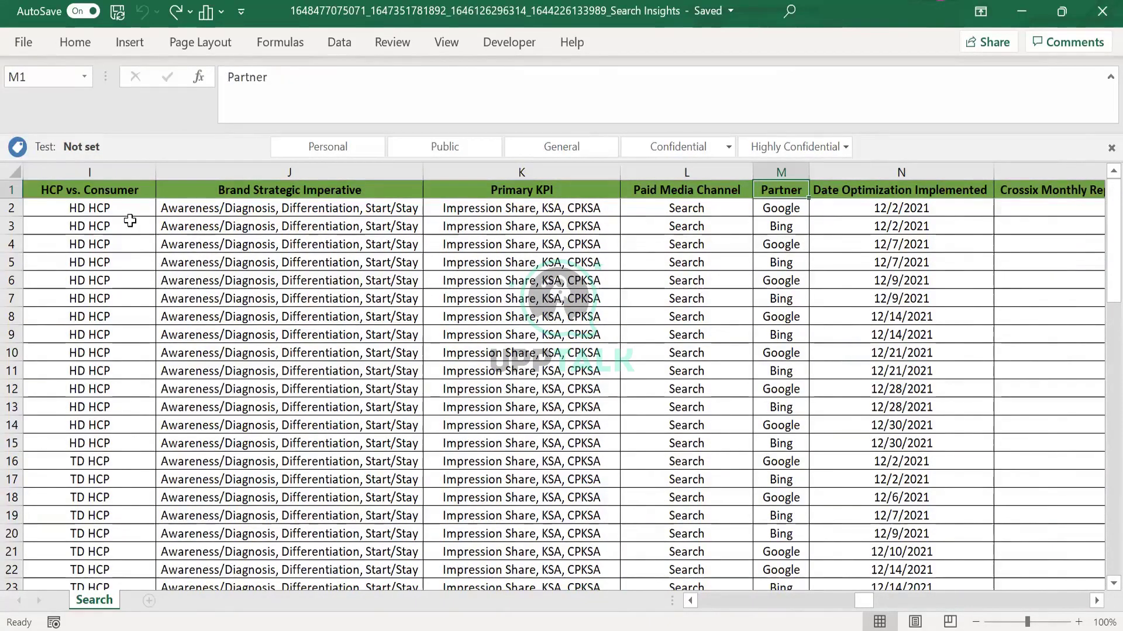
key(Right)
key(Right)
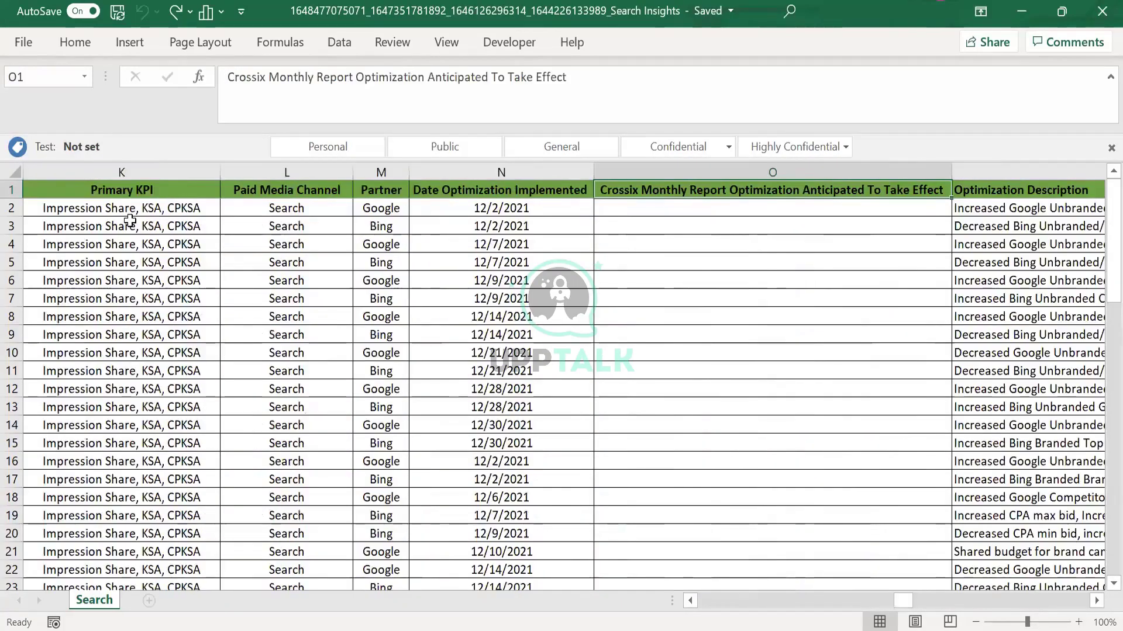
- Examine the first few entries under the Optimization Description header, ending back on the header
key(Right)
key(Right)
key(Left)
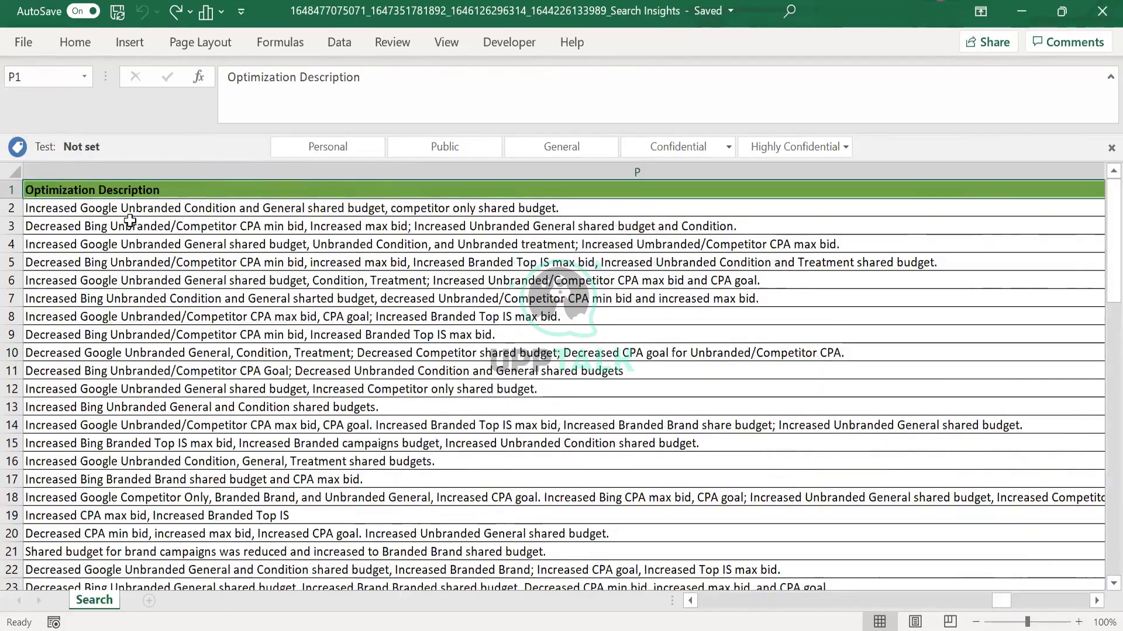
key(Down)
key(Down)
key(Down)
key(Down)
key(Up)
key(Up)
key(Up)
key(Up)
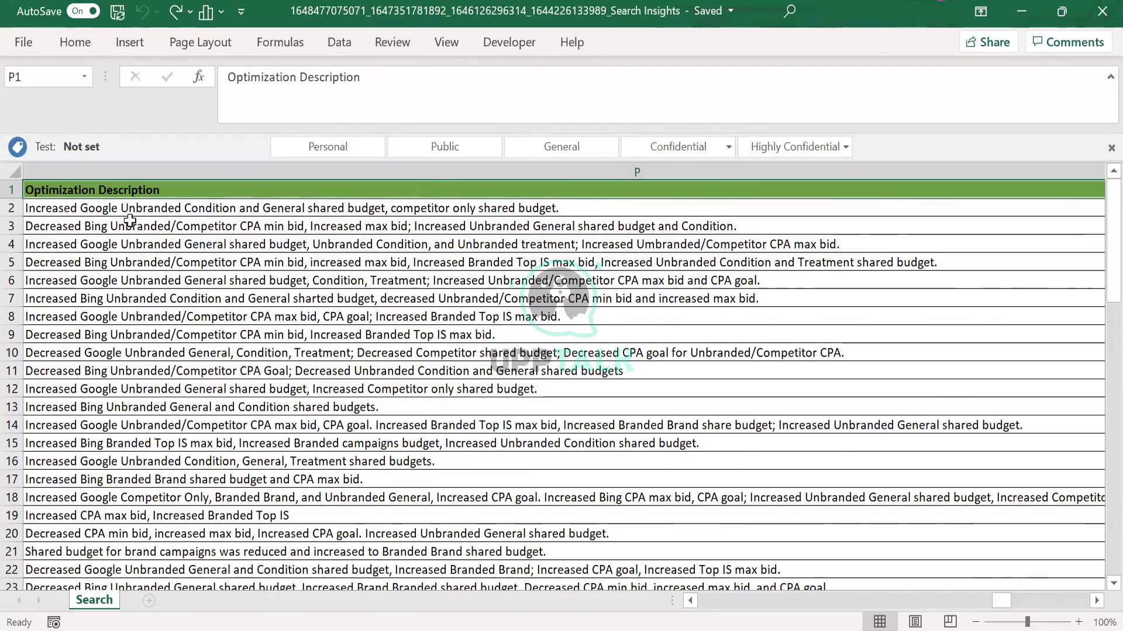
- Check the header that asks whether financial support was shifted between partners
key(Right)
key(Right)
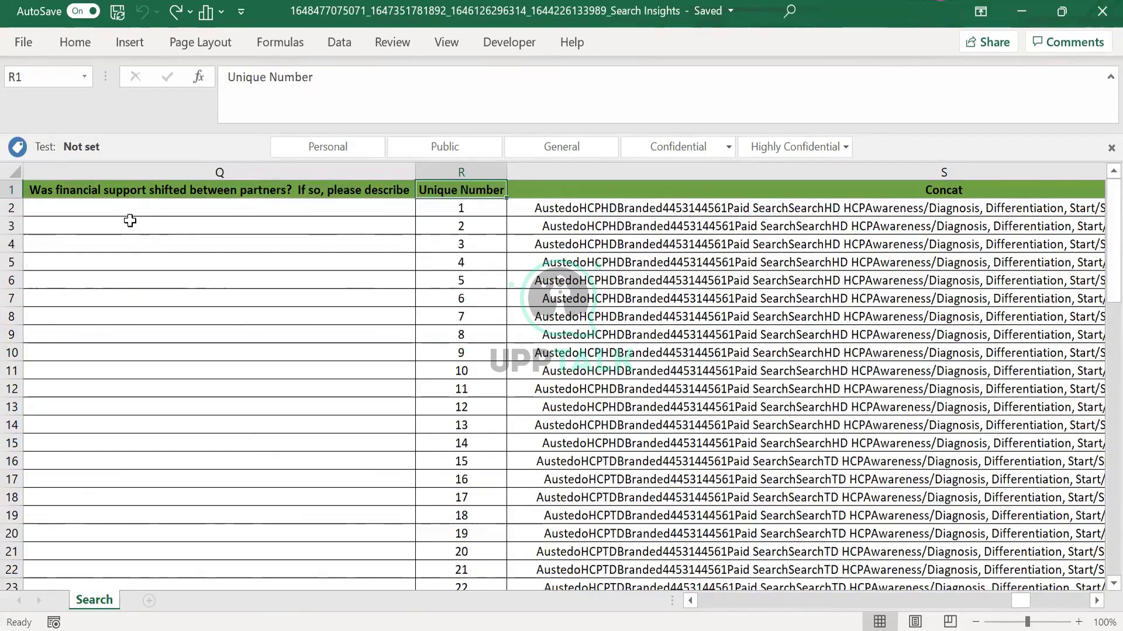
key(Left)
key(Left)
key(Right)
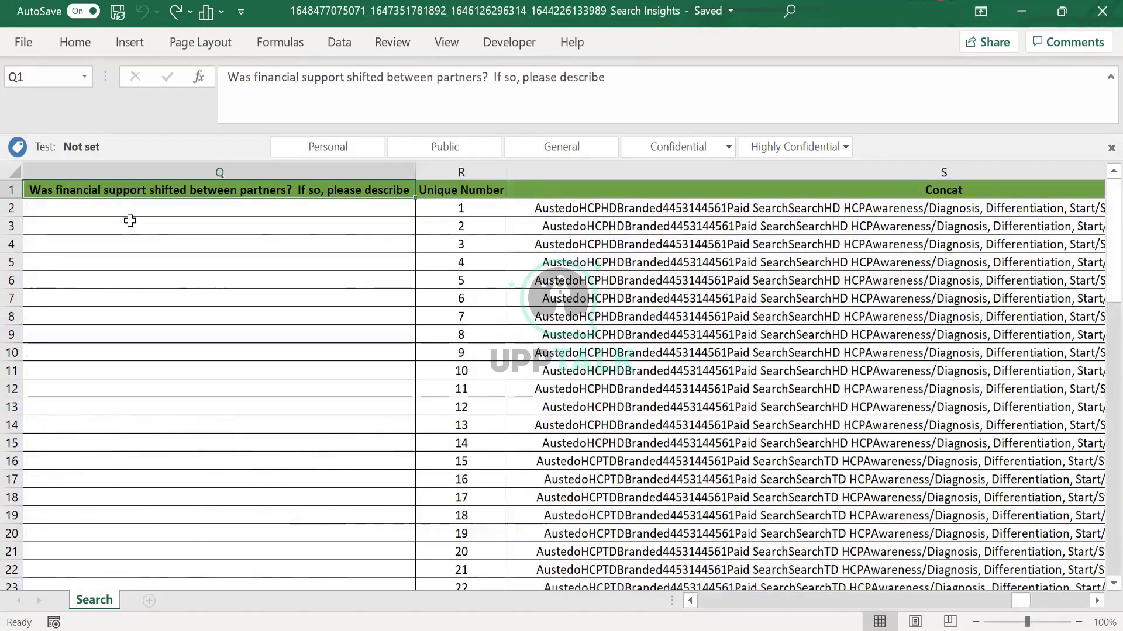
- Examine the Unique Number column from its first entry to its last, comparing it with the neighbouring Concat column
key(Right)
key(Down)
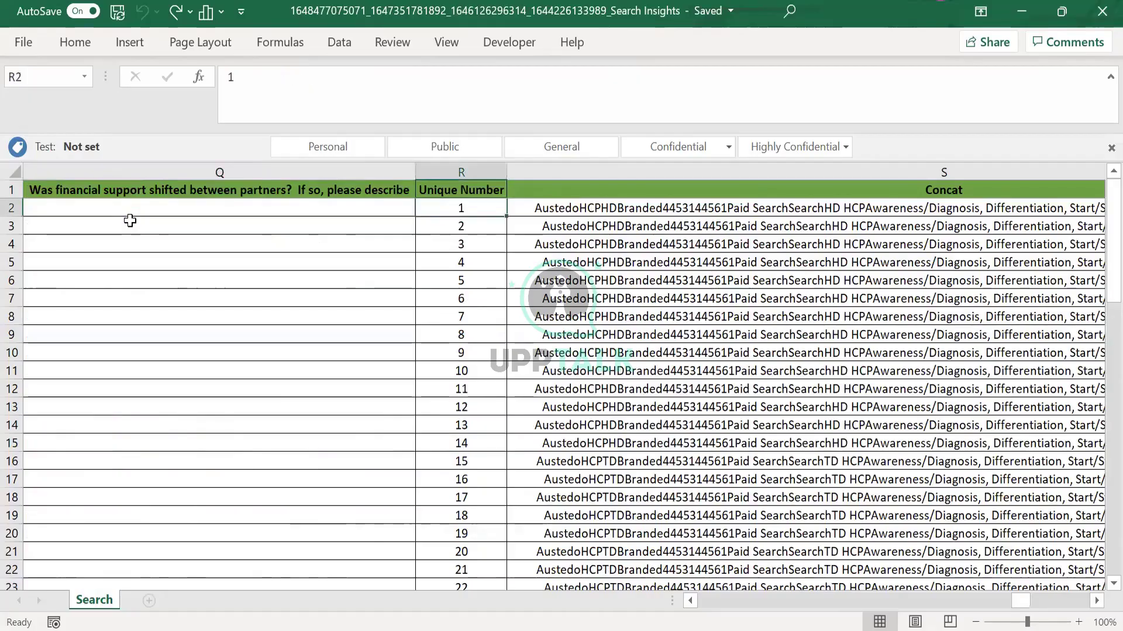
key(Up)
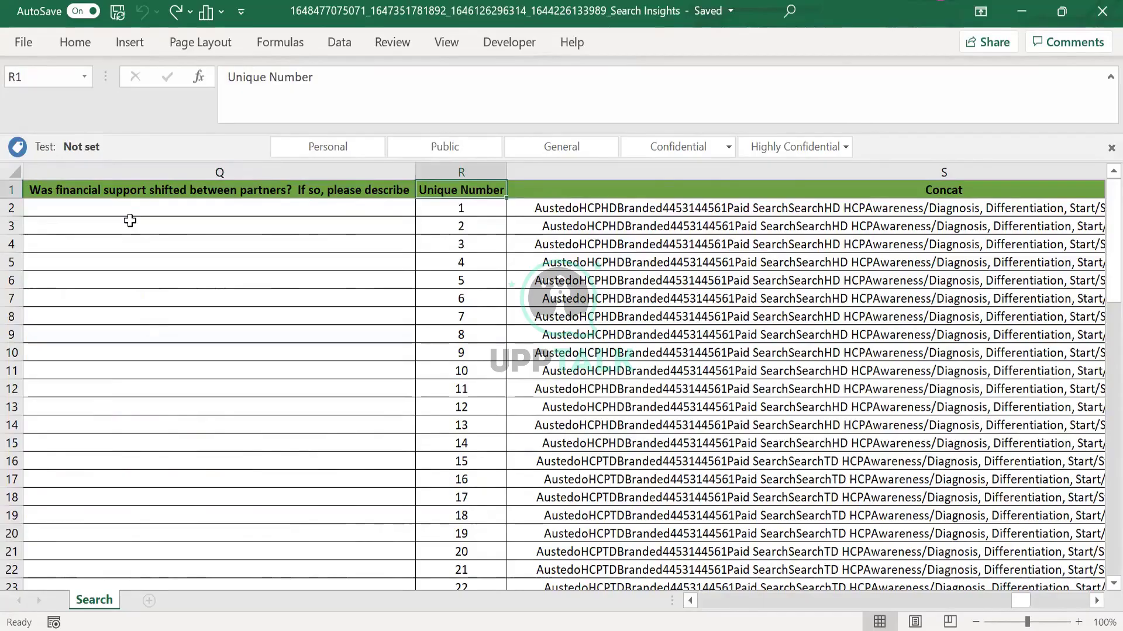
key(Down)
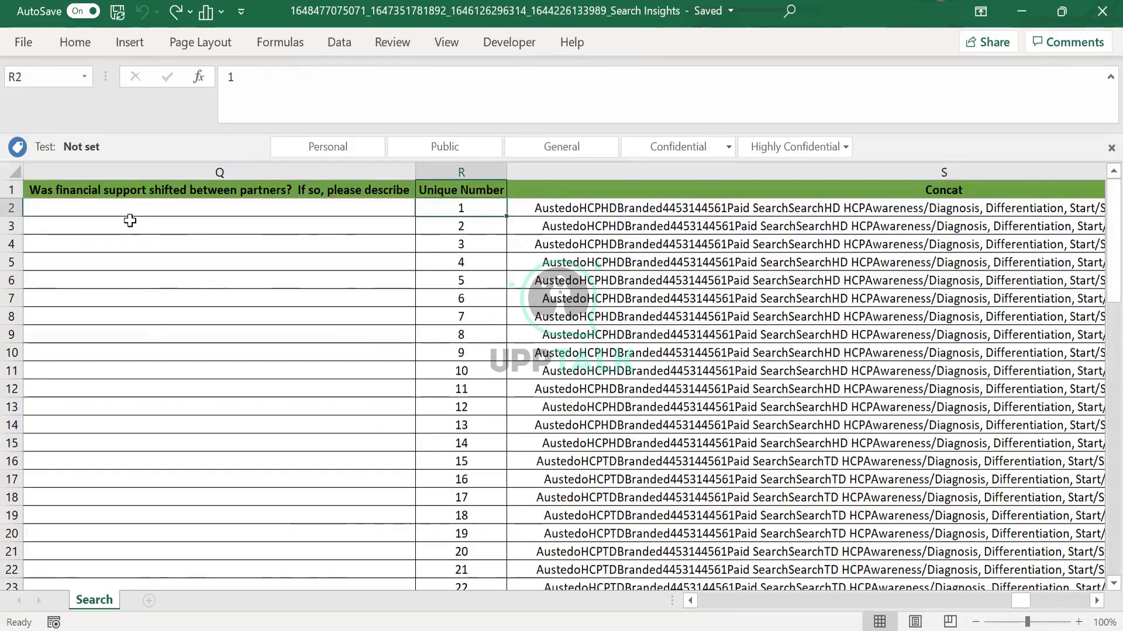
key(Up)
key(Right)
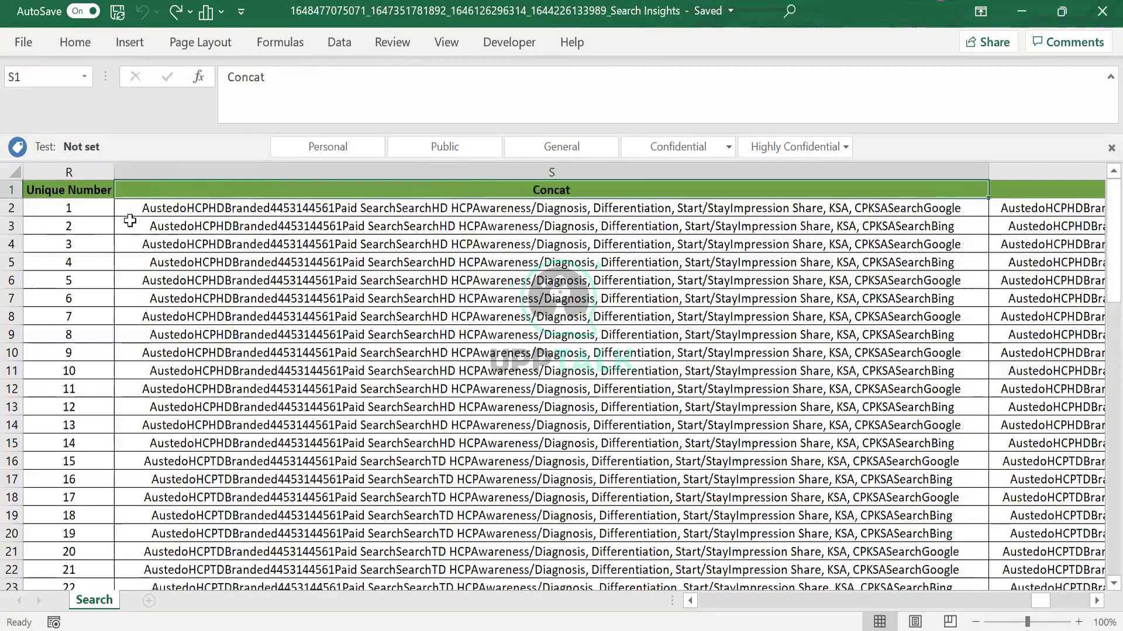
key(Left)
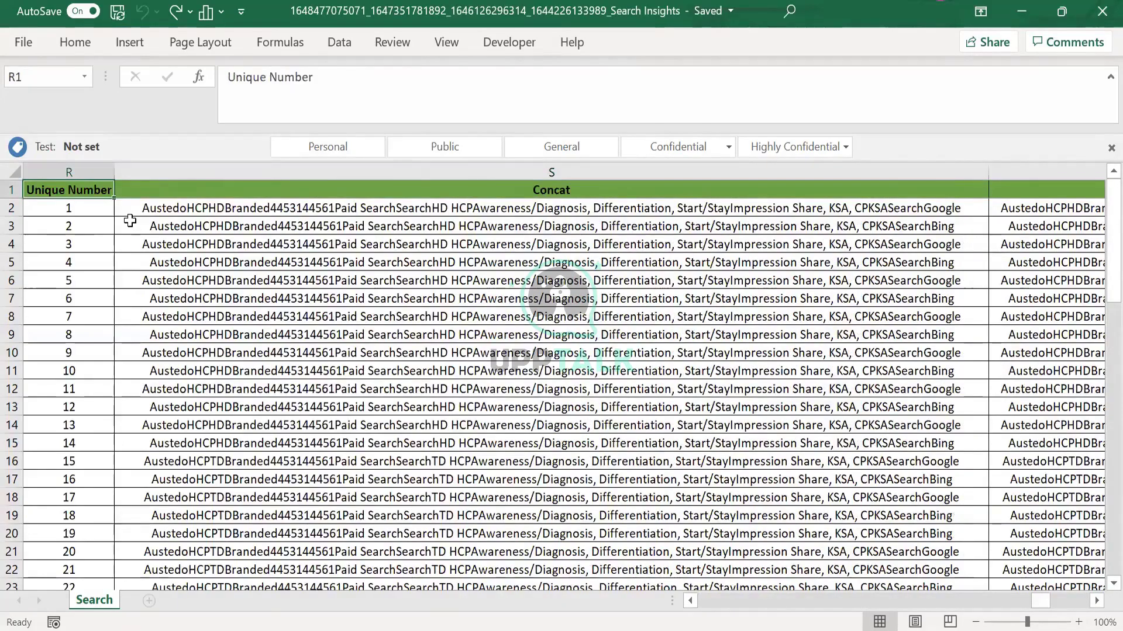
key(Left)
key(Right)
key(Down)
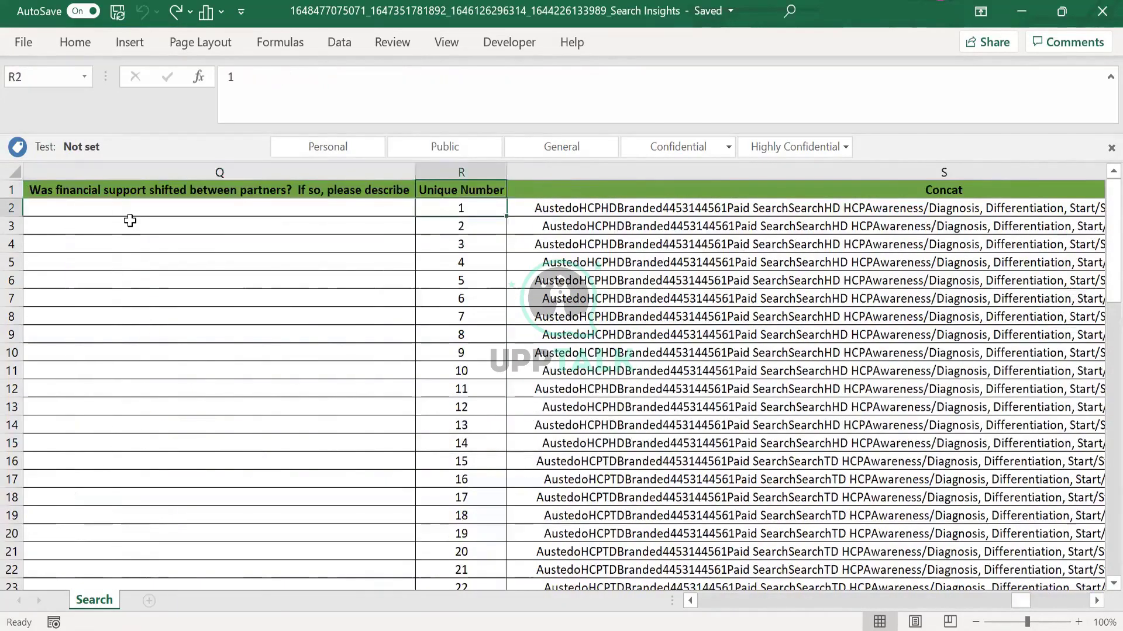
key(ctrl+Down)
key(ctrl+Up)
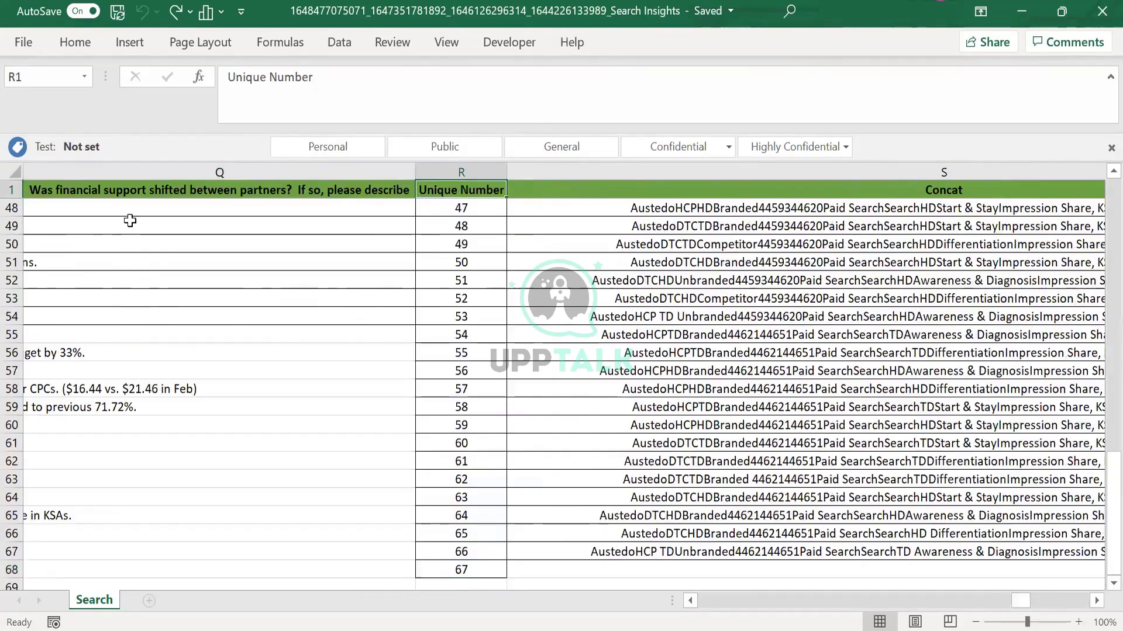
key(Down)
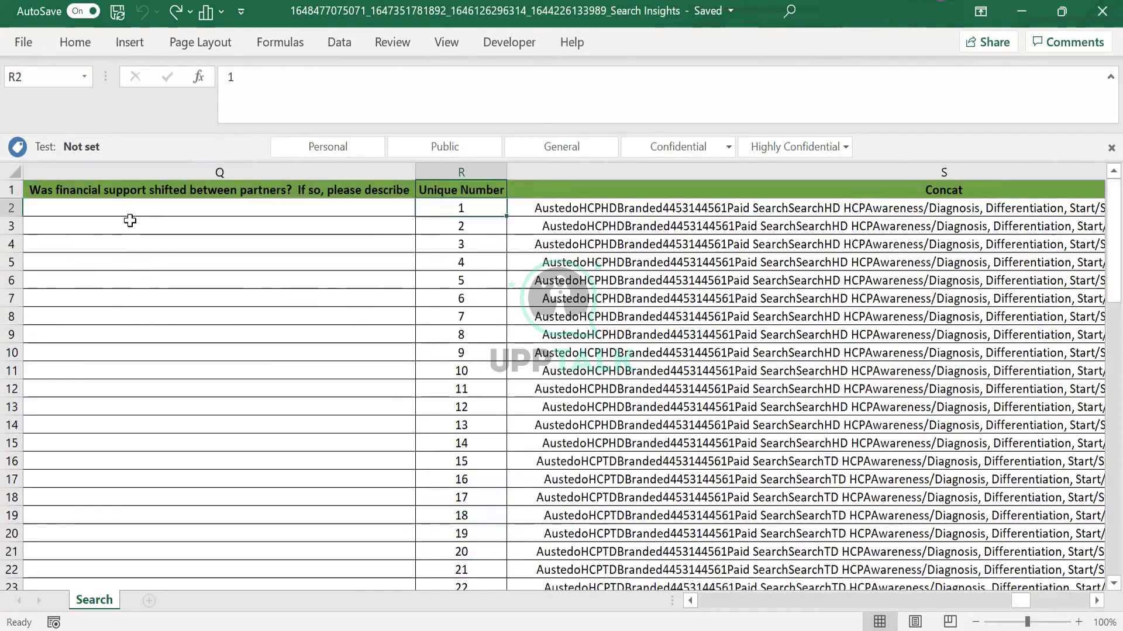
key(Up)
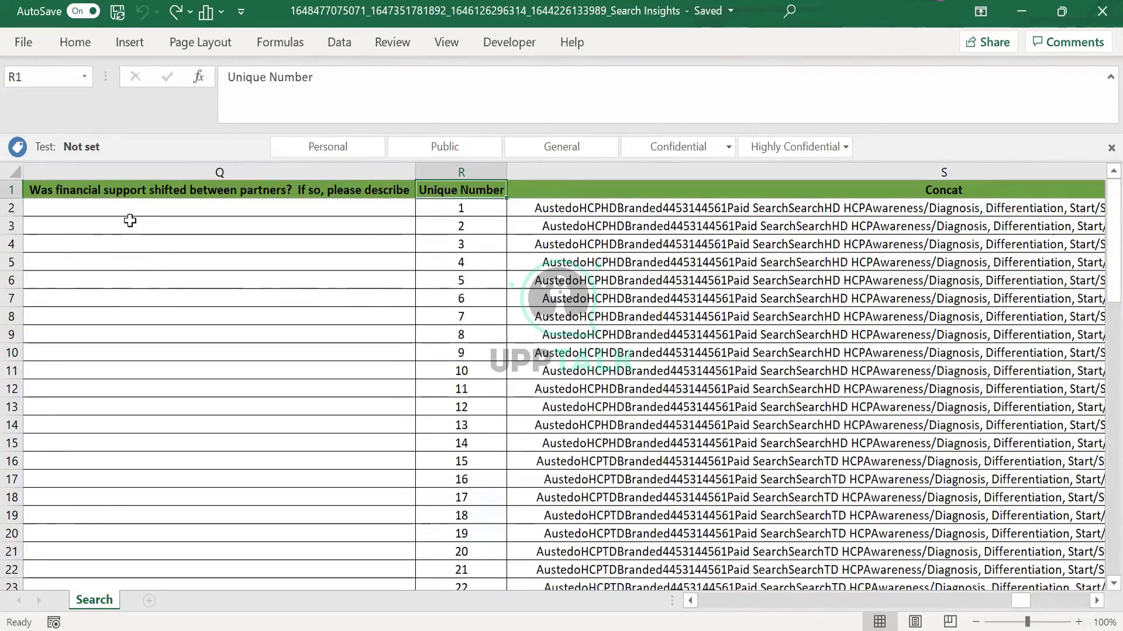
- Inspect the formula in the first data cell of the Key column, T2
key(Right)
key(Right)
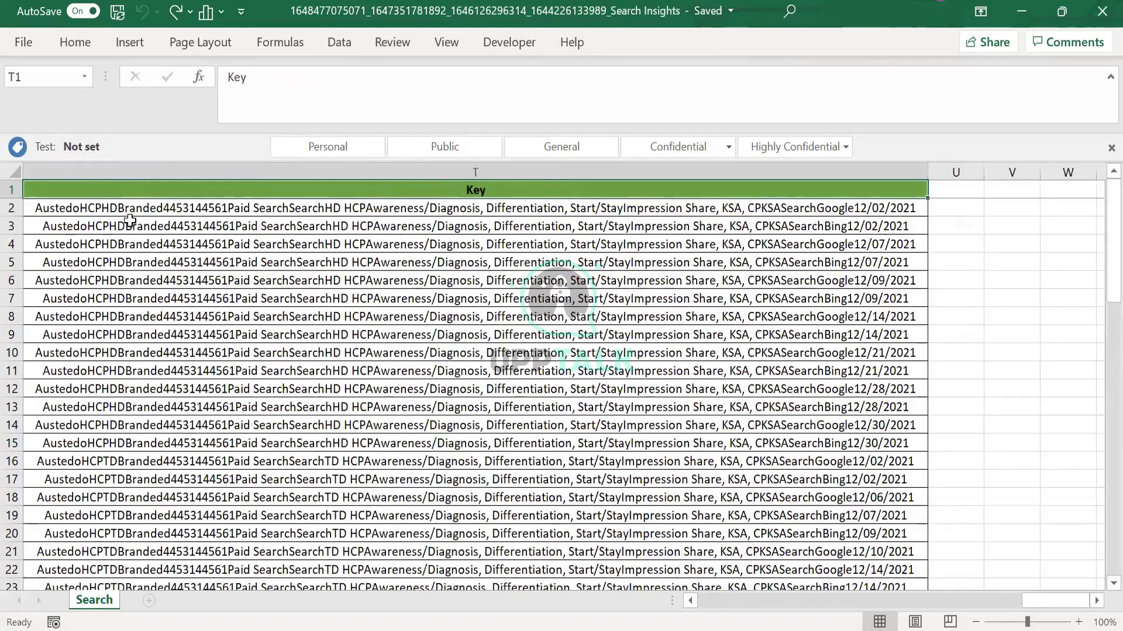
key(Down)
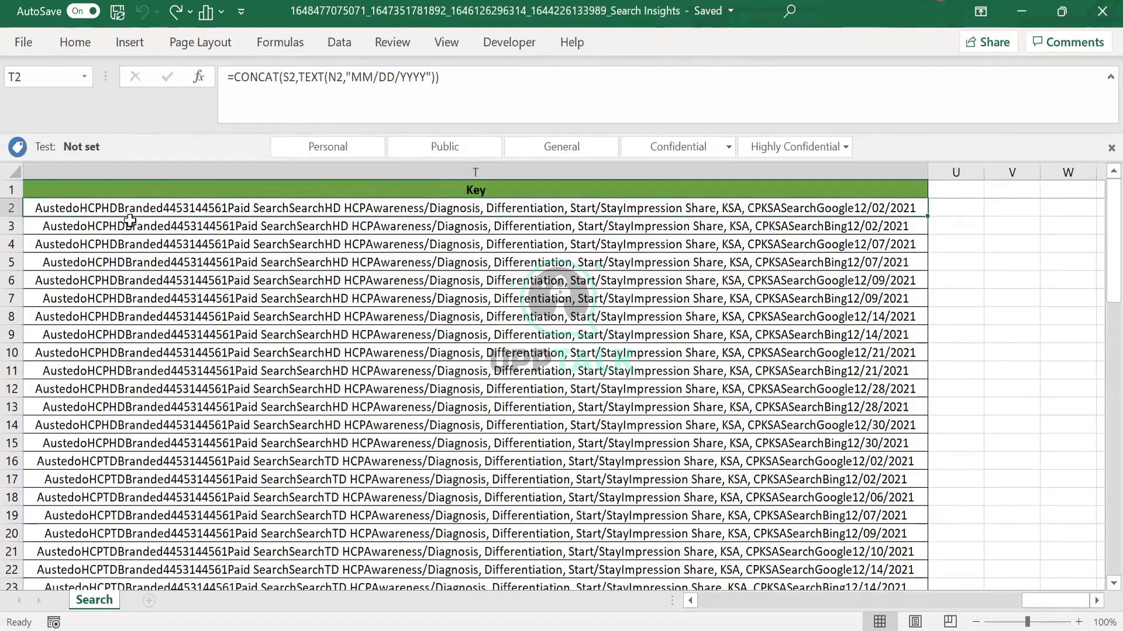
- Review the header row from Brand across to the header asking whether financial support was shifted between partners
key(Up)
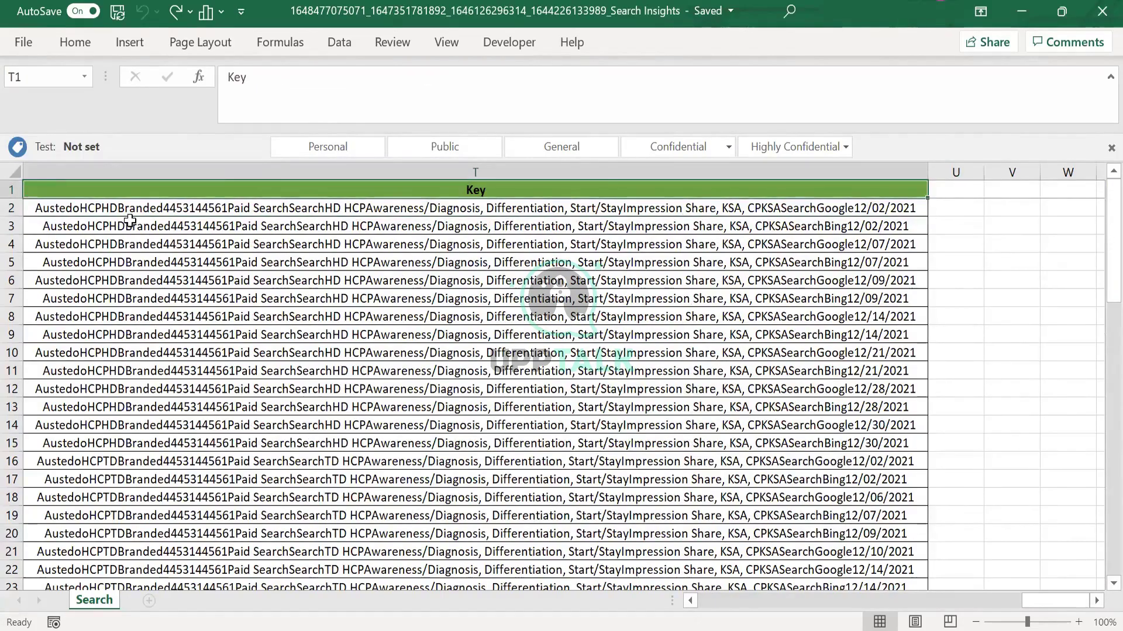
key(Home)
key(Right)
key(Right)
key(Right)
key(Right)
key(Right)
key(Right)
key(Right)
key(Right)
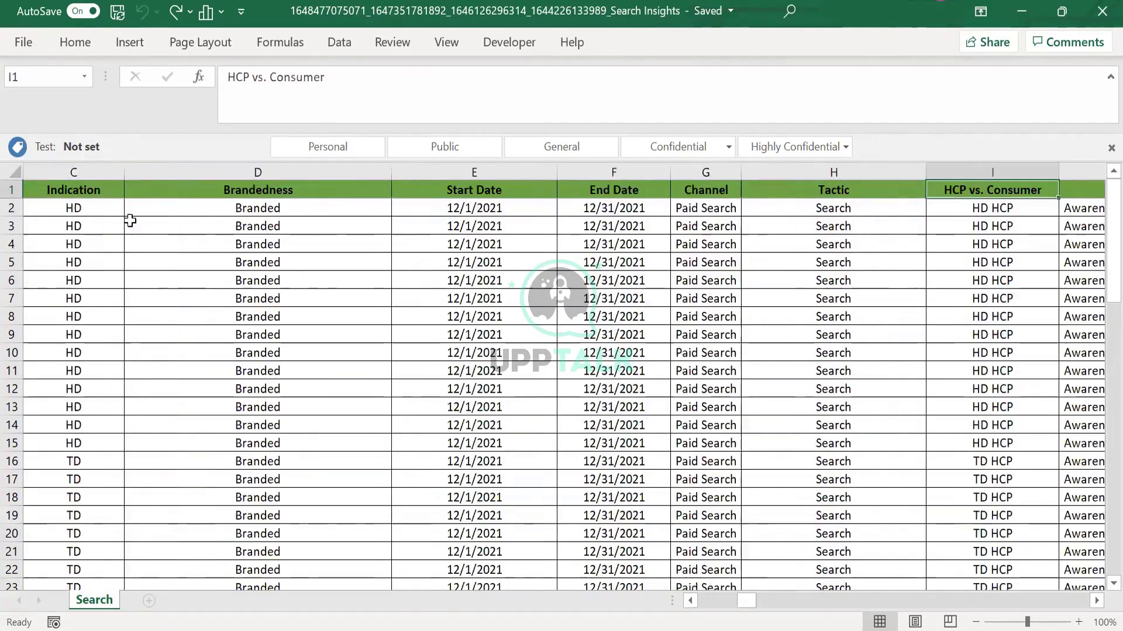
key(Right)
key(Right)
key(Right)
key(Right)
key(Right)
key(Right)
key(Right)
key(Right)
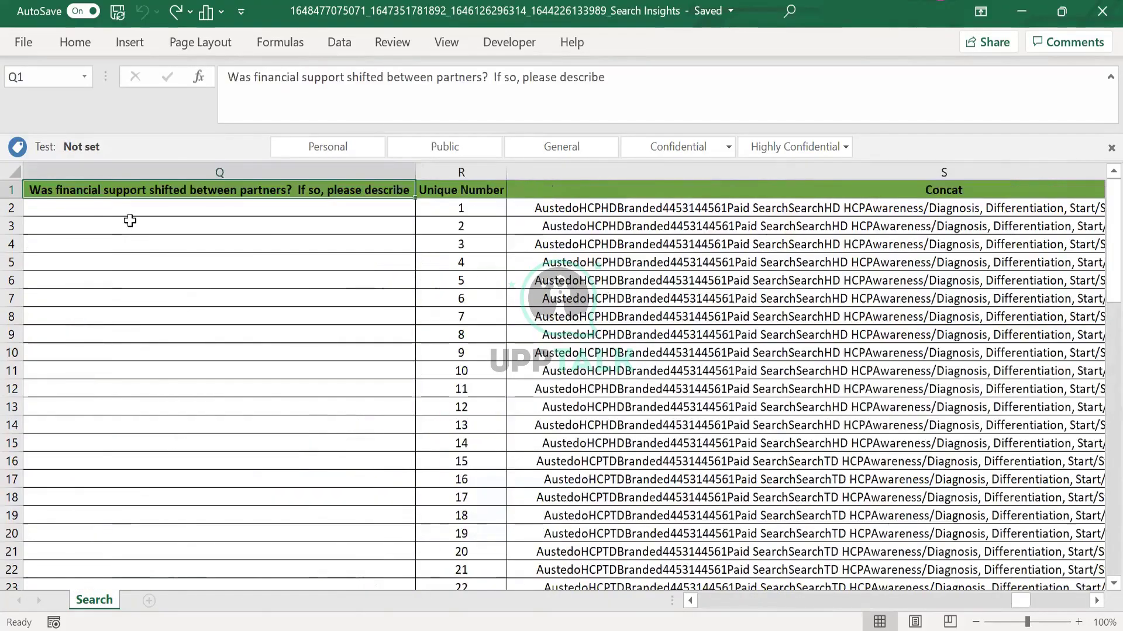
- Compare the neighbouring headers from Optimization Description through Unique Number to Concat
key(Left)
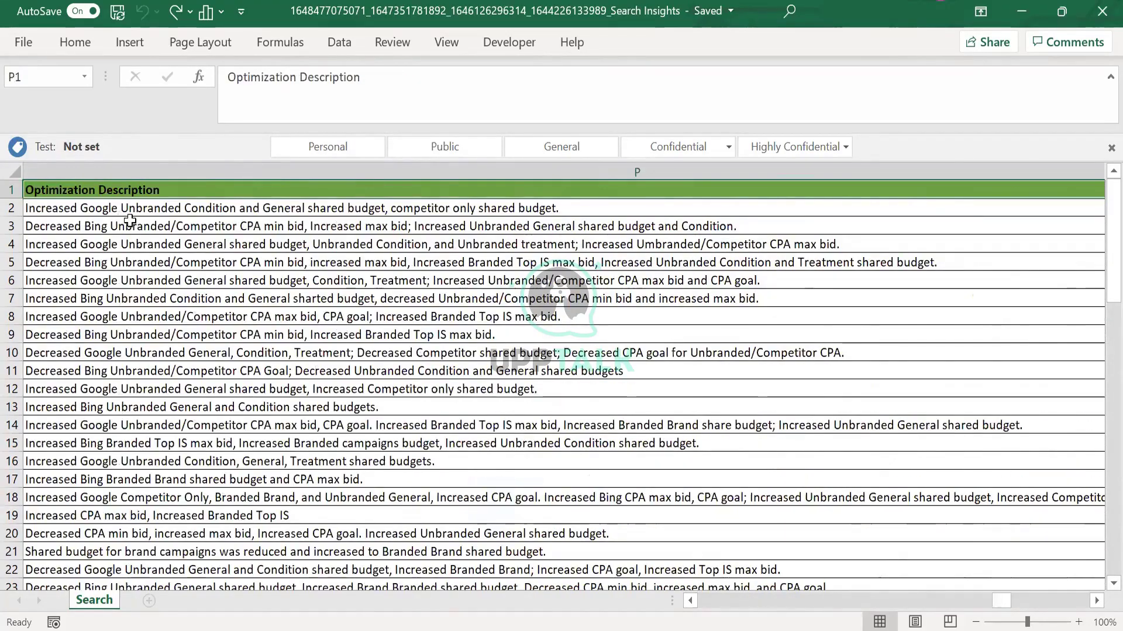
key(Right)
key(Right)
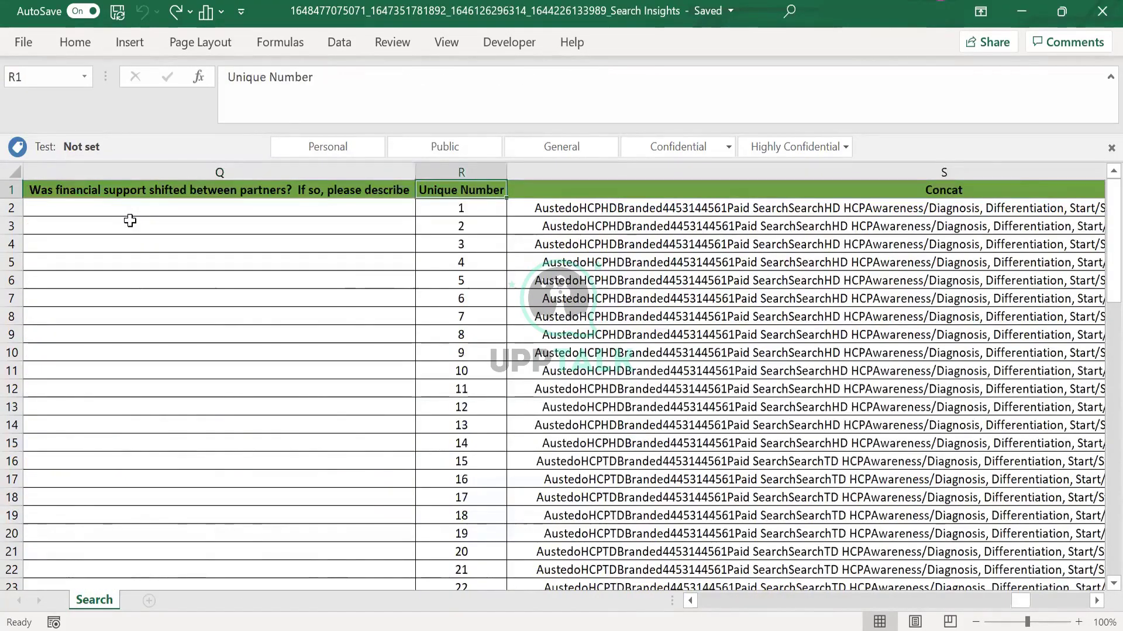
key(Right)
key(Left)
key(Left)
key(Left)
key(Left)
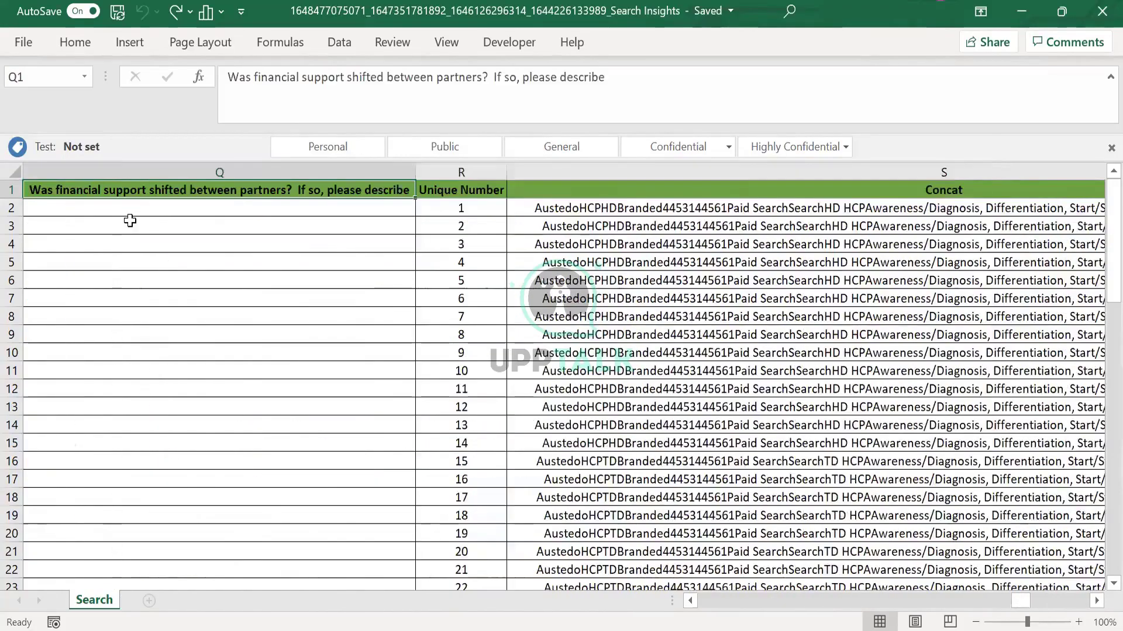
- Examine the Optimization Description column from its header down to its last entries
key(Left)
key(Right)
key(Right)
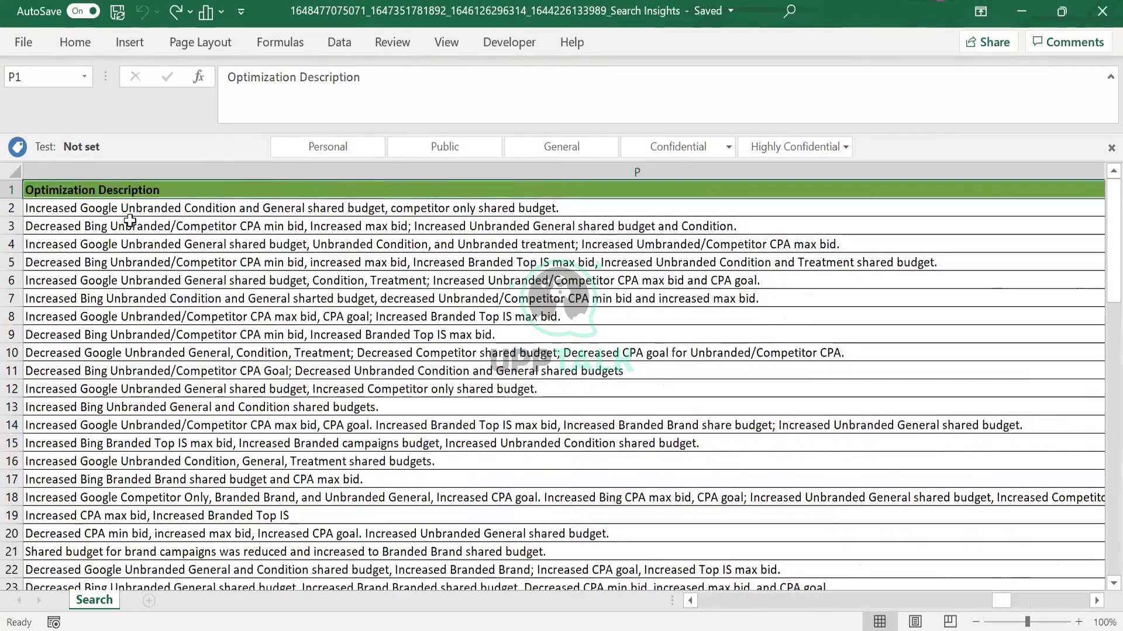
key(ctrl+shift+Down)
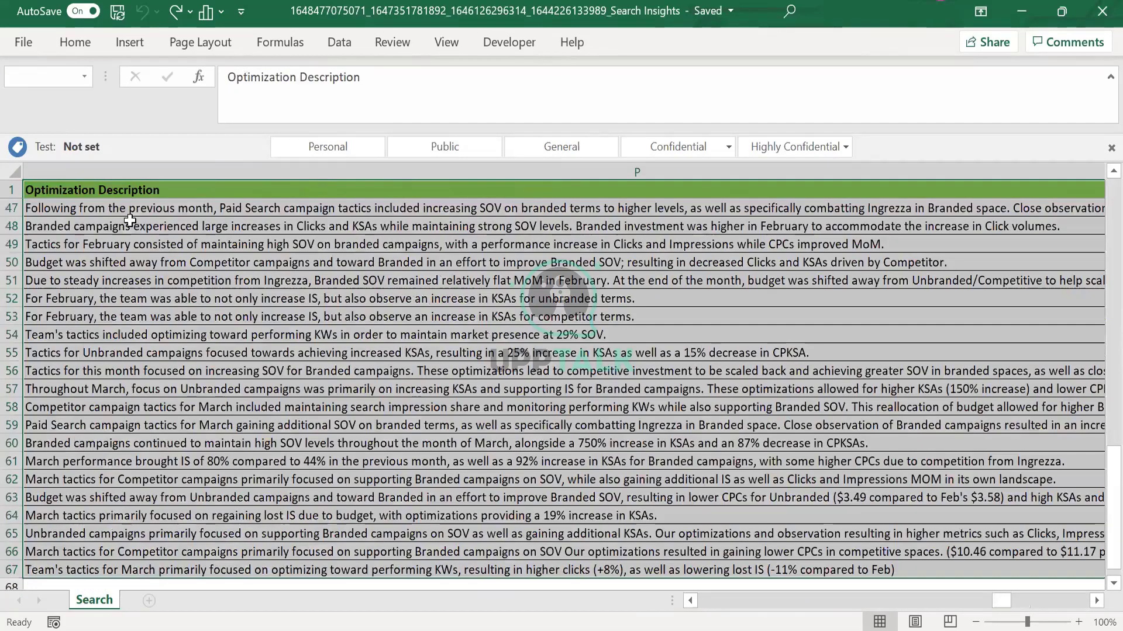
- Review the headers backwards from Partner through Channel to the first columns of the sheet
key(Left)
key(Left)
key(Left)
key(Left)
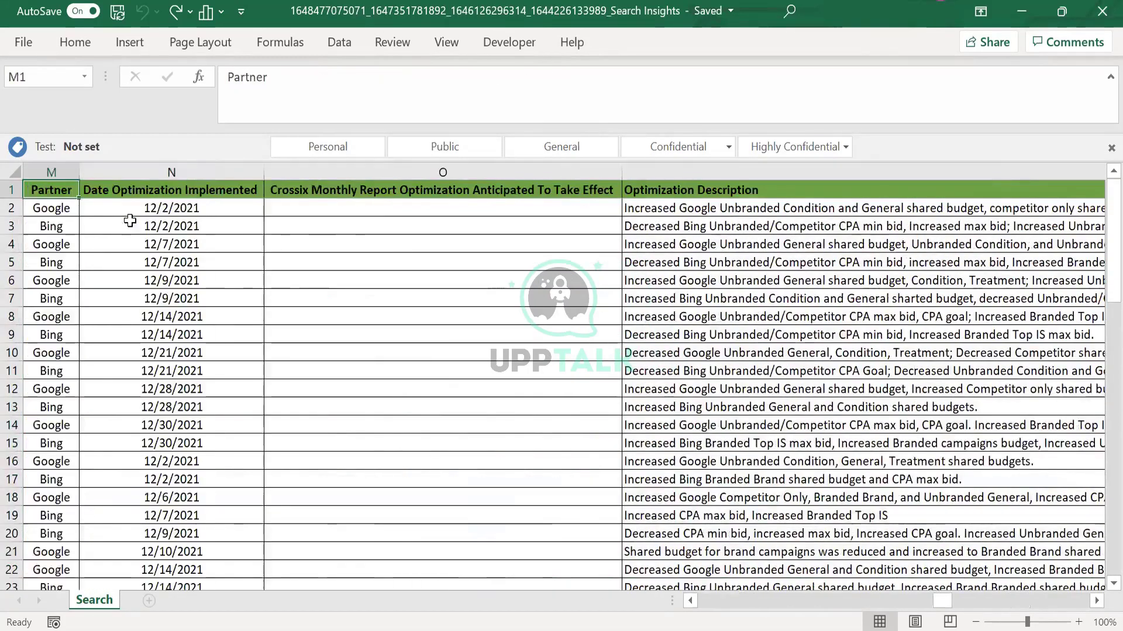
key(Left)
key(Left)
key(Left)
key(Left)
key(Left)
key(Left)
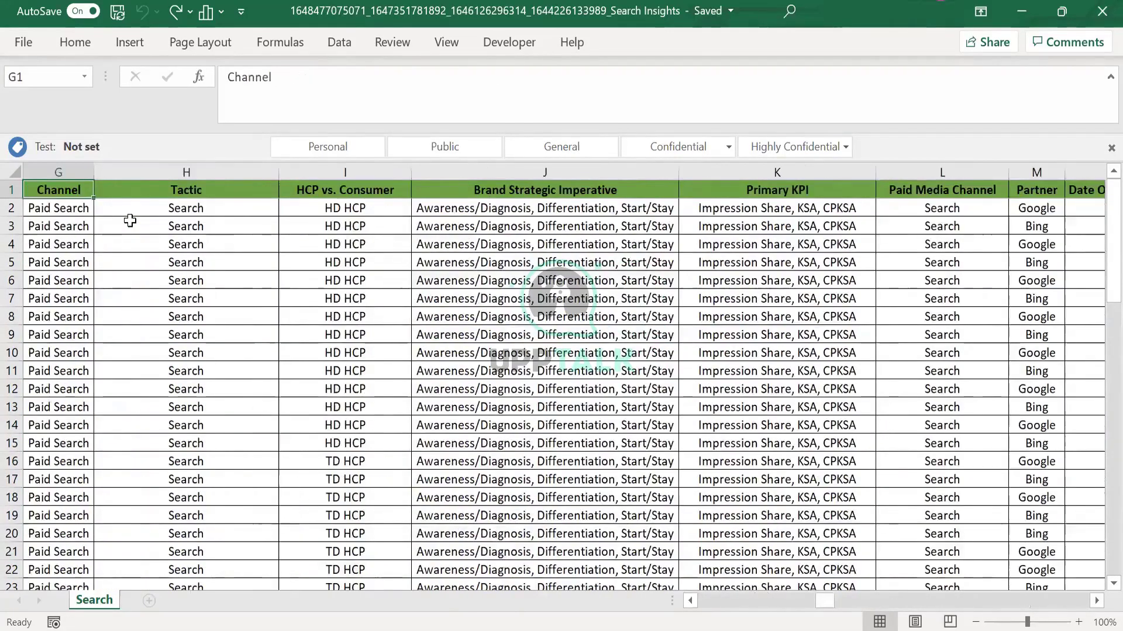
key(Left)
key(Left)
key(Left)
key(Left)
key(Left)
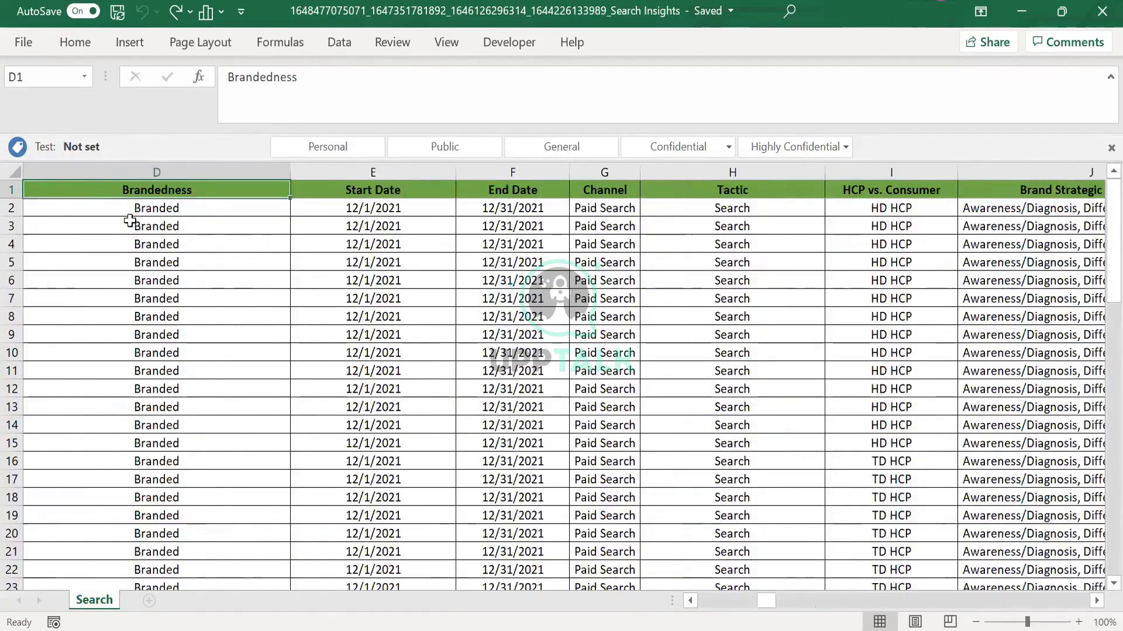
- Examine the headers from the first columns through Tactic up to Unique Number
key(Right)
key(Right)
key(Right)
key(Right)
key(Right)
key(Right)
key(Right)
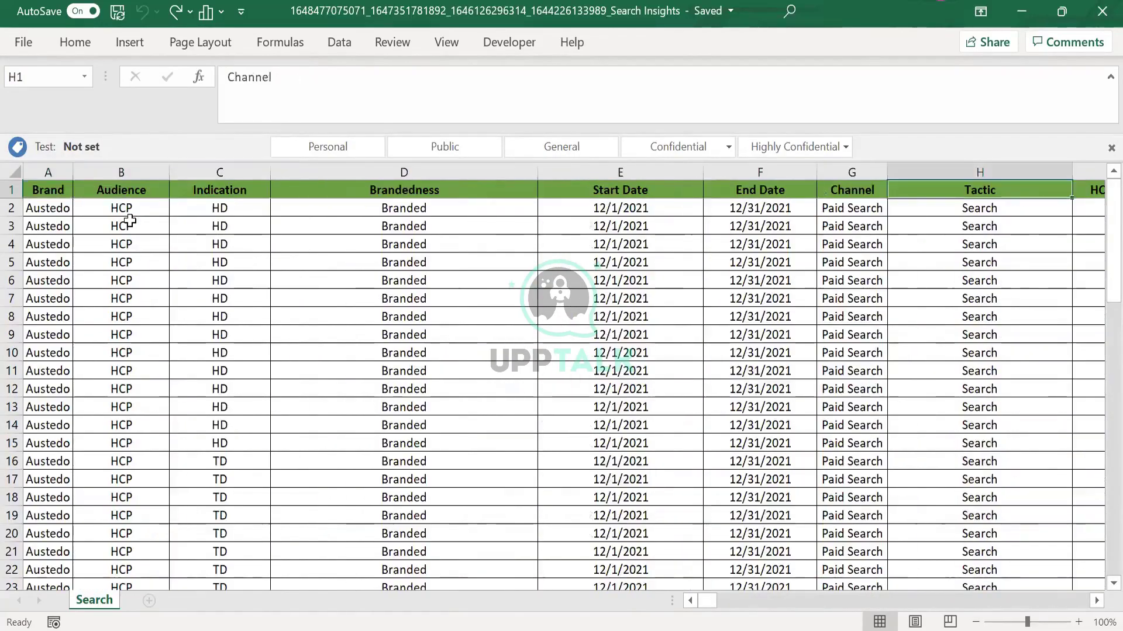
key(Right)
key(Right)
key(Right)
key(Right)
key(Right)
key(Right)
key(Right)
key(Right)
key(Right)
key(Right)
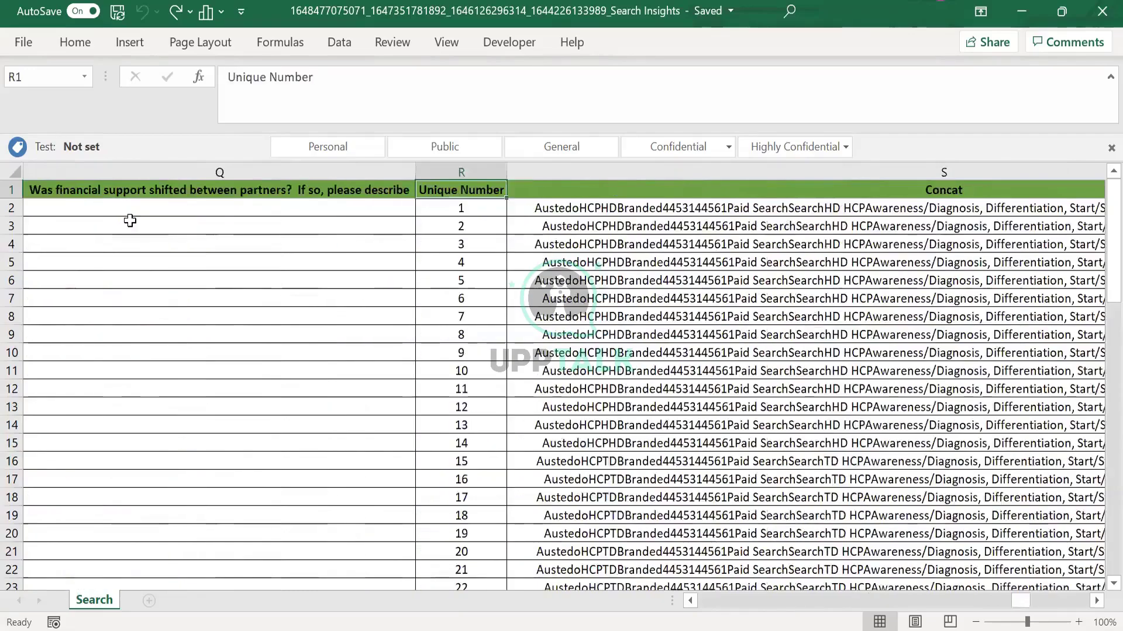
- Look back over the headers from the financial support question to Paid Media Channel
key(Left)
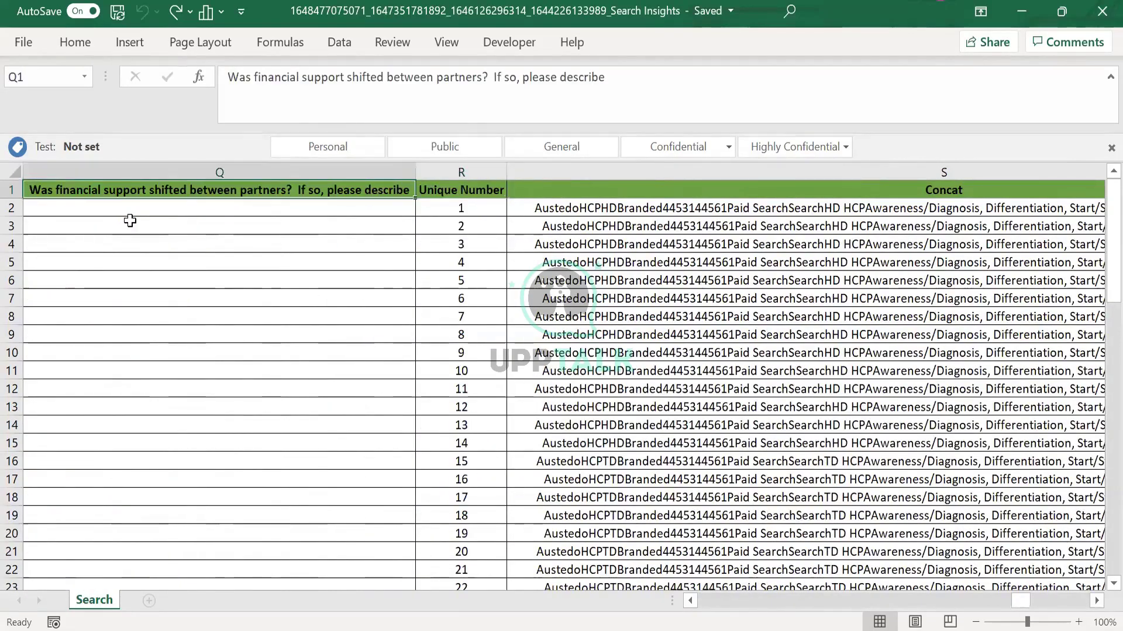
key(Left)
key(Left)
key(Left)
key(Left)
key(Left)
key(Left)
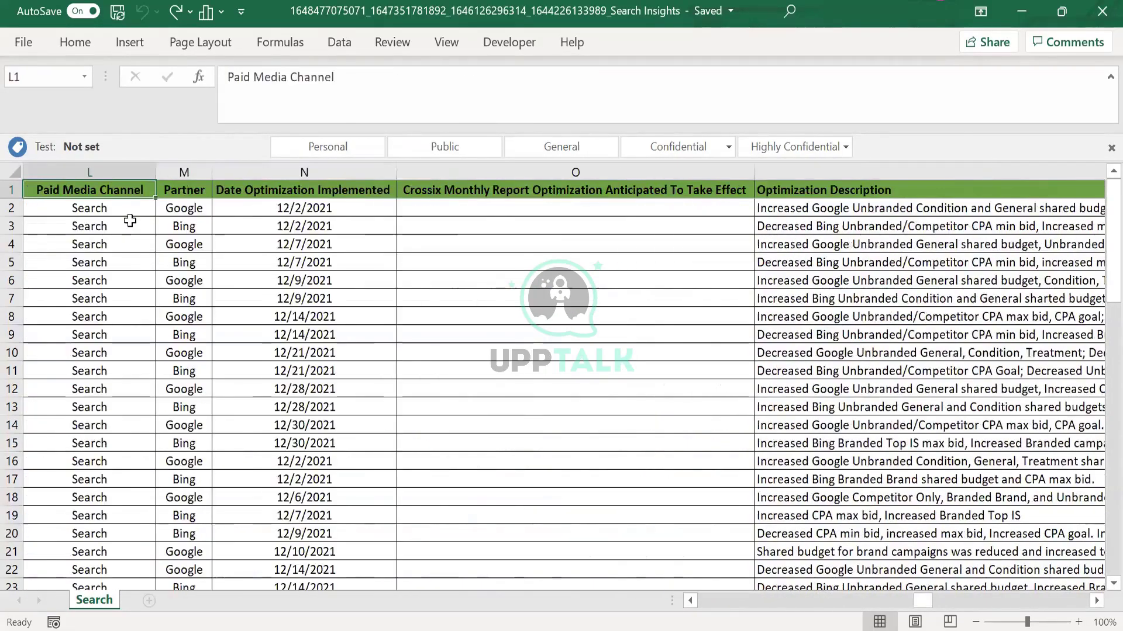
- Check the headers from Paid Media Channel through Key and into the empty columns beyond it
key(Right)
key(Right)
key(Right)
key(Right)
key(Right)
key(Right)
key(Right)
key(Right)
key(Right)
key(Right)
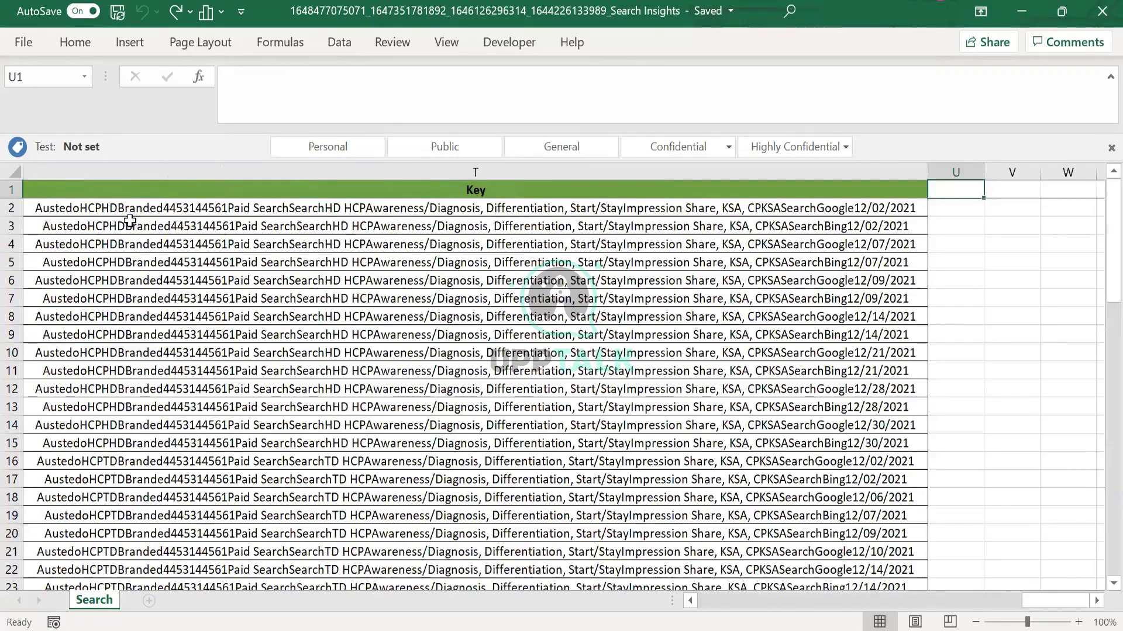
key(Right)
key(Right)
key(Right)
- Review the headers backwards from the empty columns after Key to HCP vs. Consumer
key(Left)
key(Left)
key(Left)
key(Left)
key(Left)
key(Left)
key(Left)
key(Left)
key(Left)
key(Left)
key(Left)
key(Left)
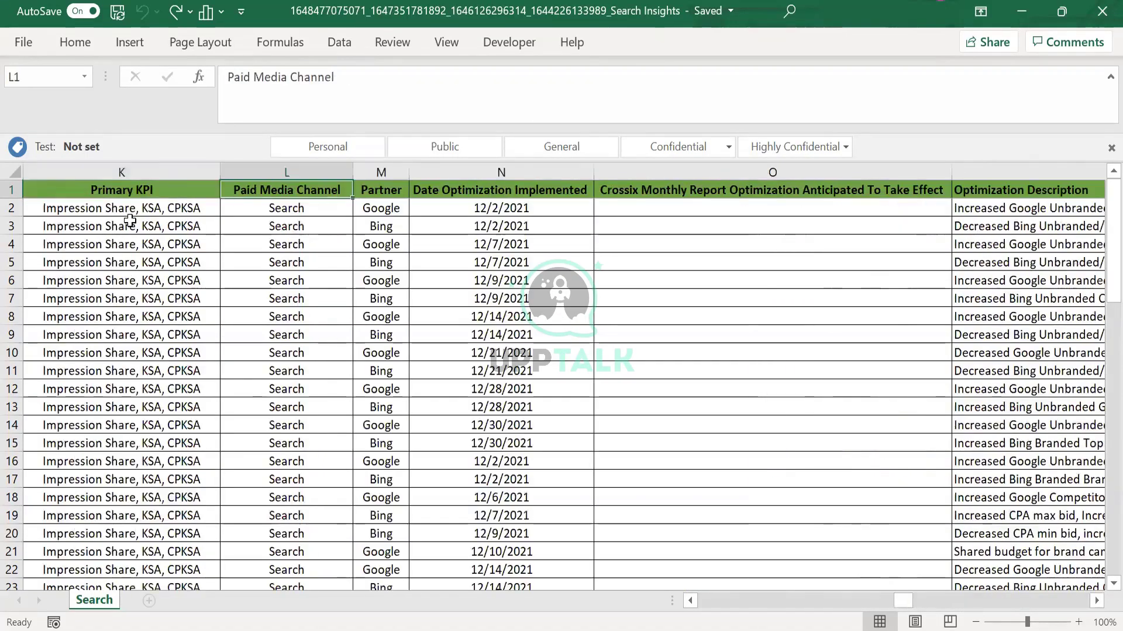
key(Left)
key(Left)
key(Left)
key(Left)
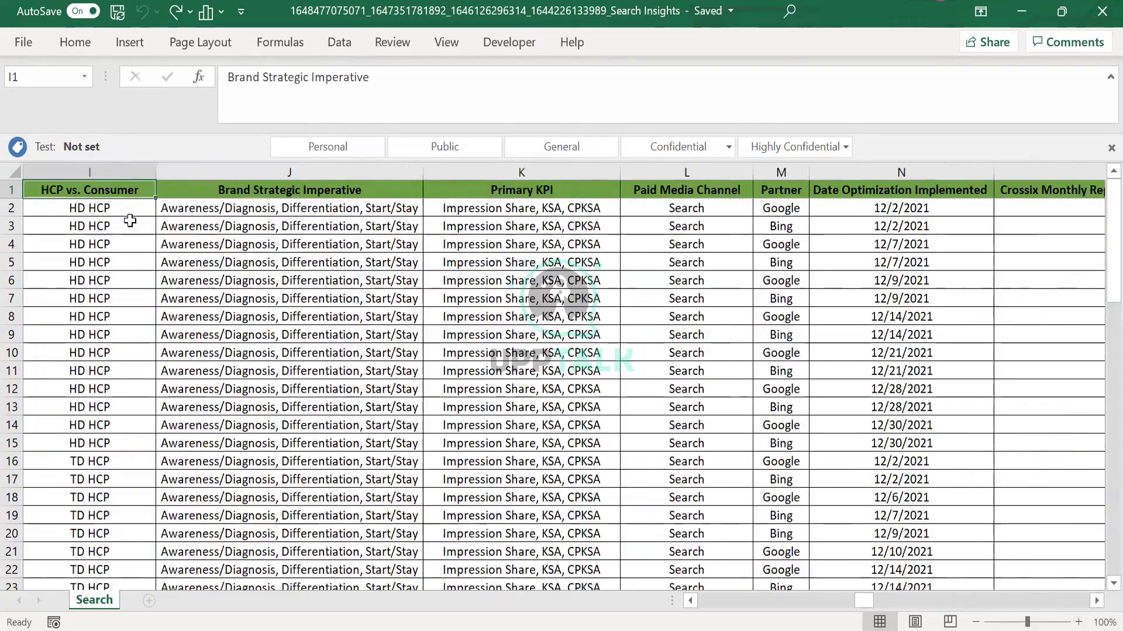
- Examine the headers from HCP vs. Consumer onwards, ending on the question about shifted financial support
key(Right)
key(Right)
key(Right)
key(Right)
key(Right)
key(Right)
key(Right)
key(Right)
key(Right)
key(Right)
key(Right)
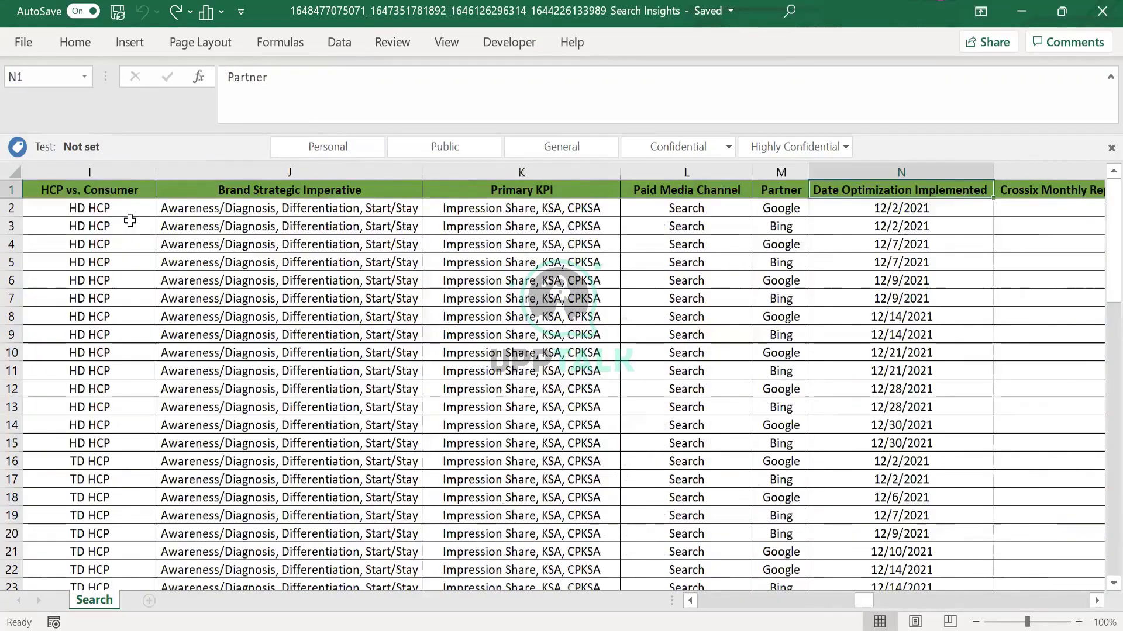
key(Right)
key(Right)
key(Left)
key(Left)
key(Left)
key(Left)
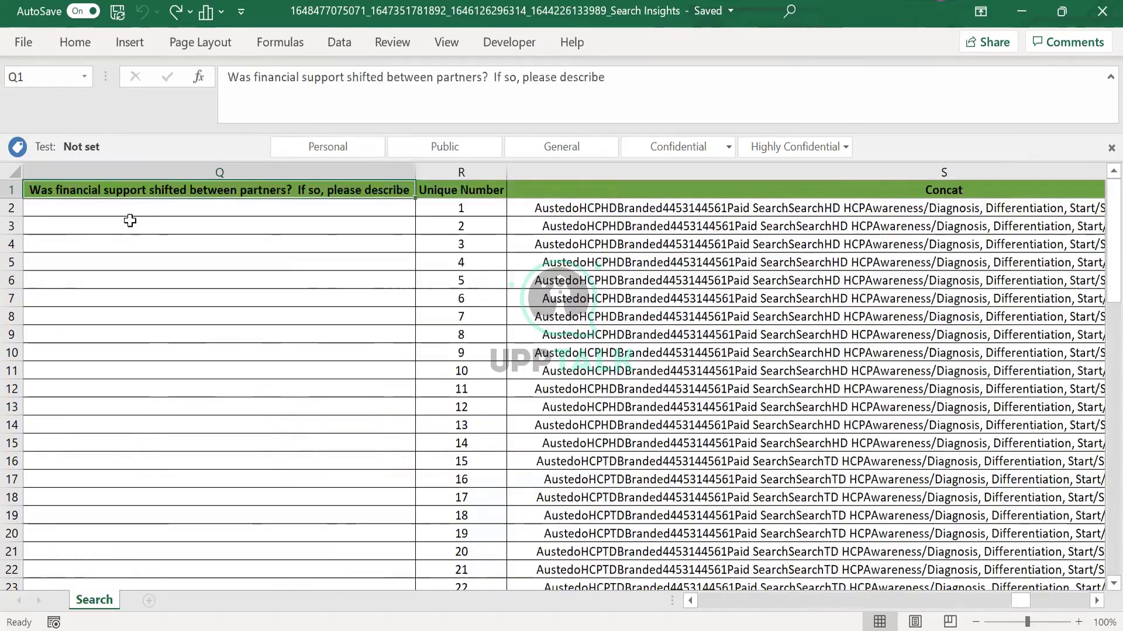
- Select the Unique Number column down to its last entry to inspect it, ending back on its header
key(Right)
key(ctrl+shift+Down)
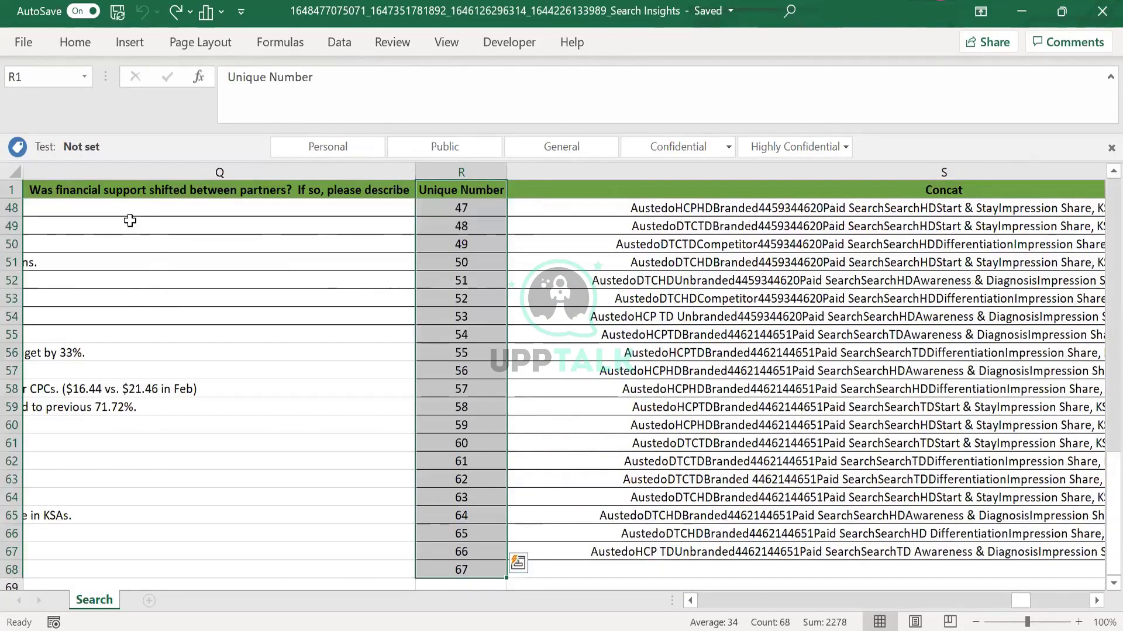
key(ctrl+shift+Up)
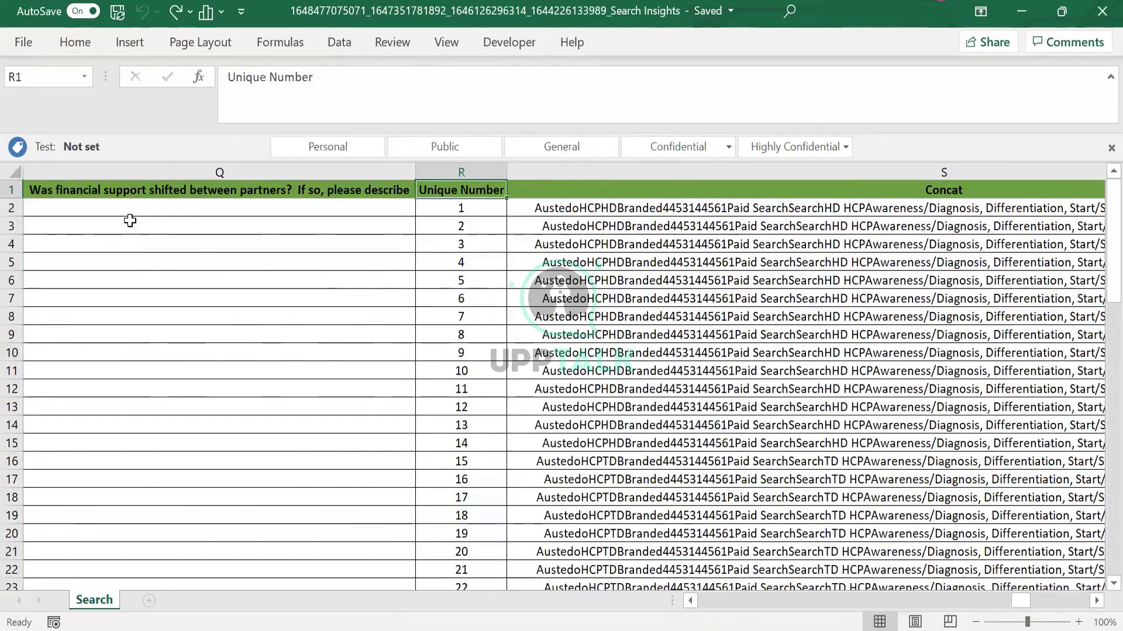
- Inspect the formula in T2 that builds the first Key value
key(Right)
key(Right)
key(Down)
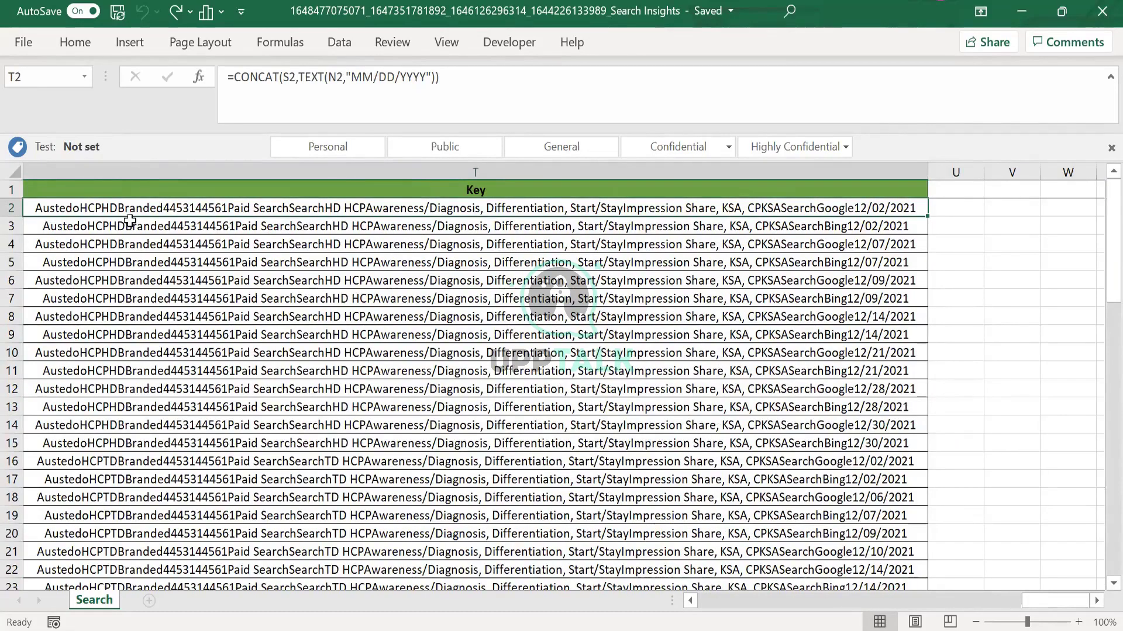
- Check the Concat header and return to the Brand header in A1
key(Up)
key(Left)
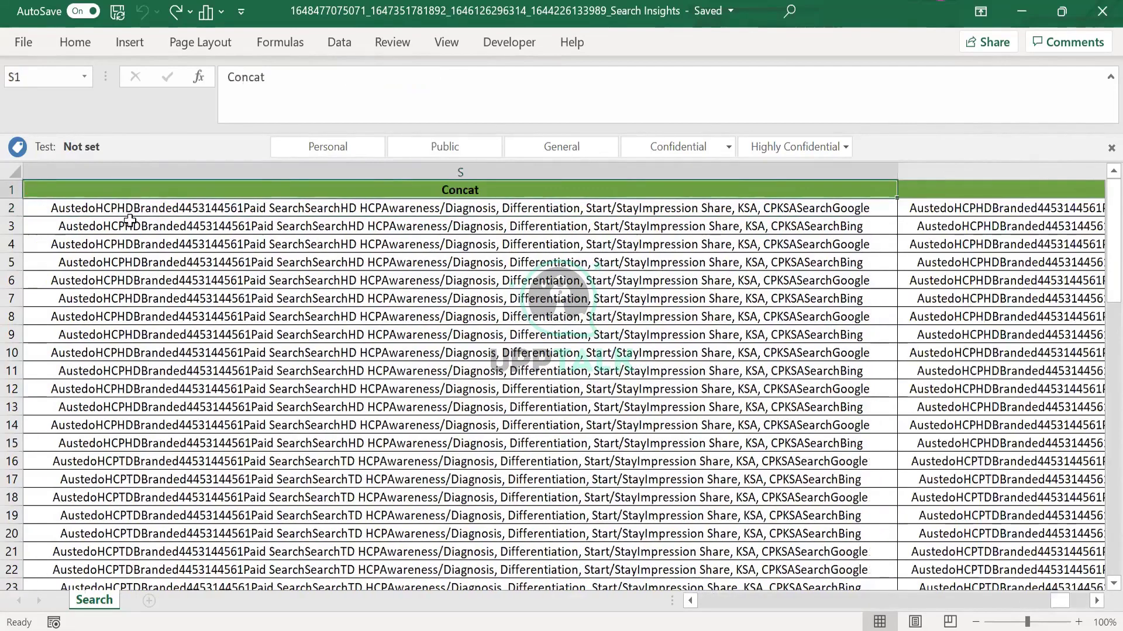
key(Home)
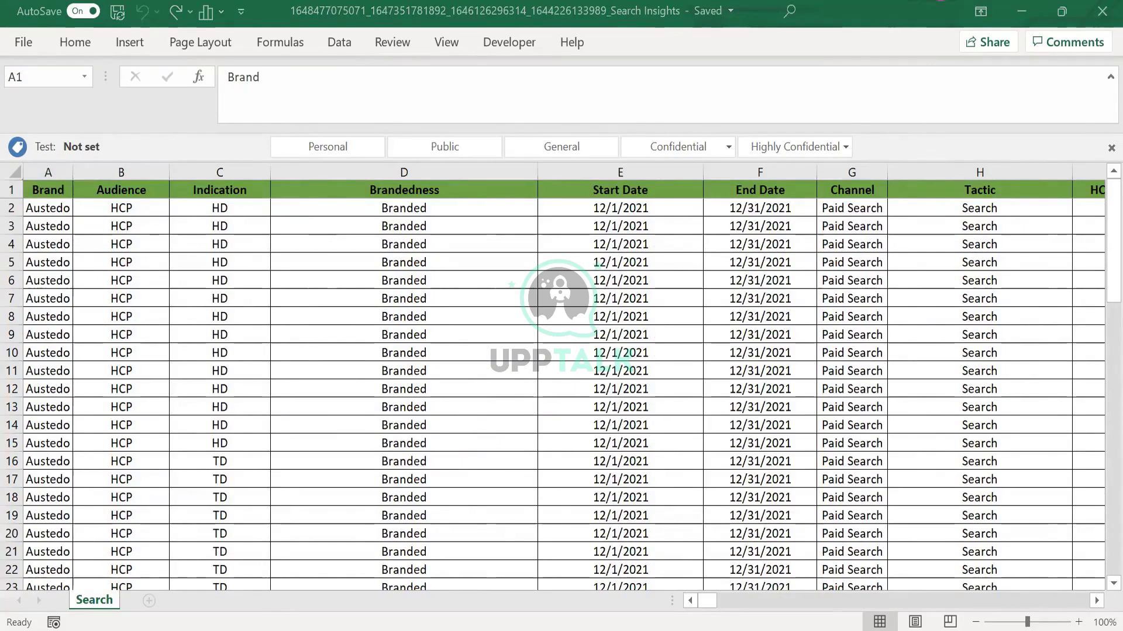
- Switch to the other open workbook and select A1:I16 on Sheet1, covering the Brand to End Date columns
key(ctrl+Tab)
drag(42, 190, 135, 192)
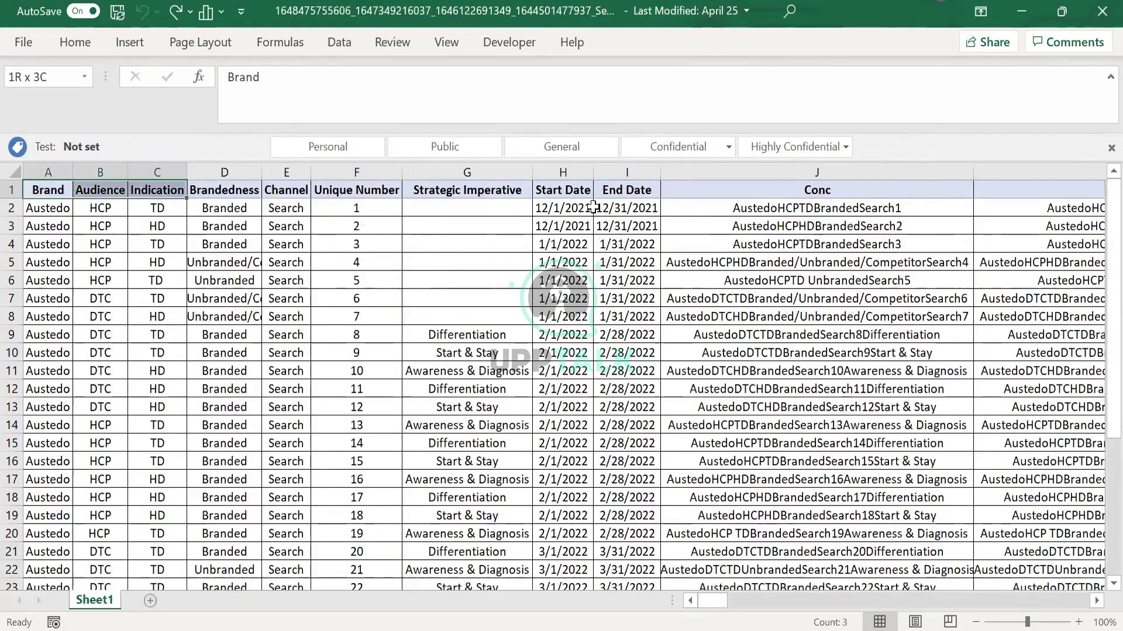
drag(593, 207, 637, 207)
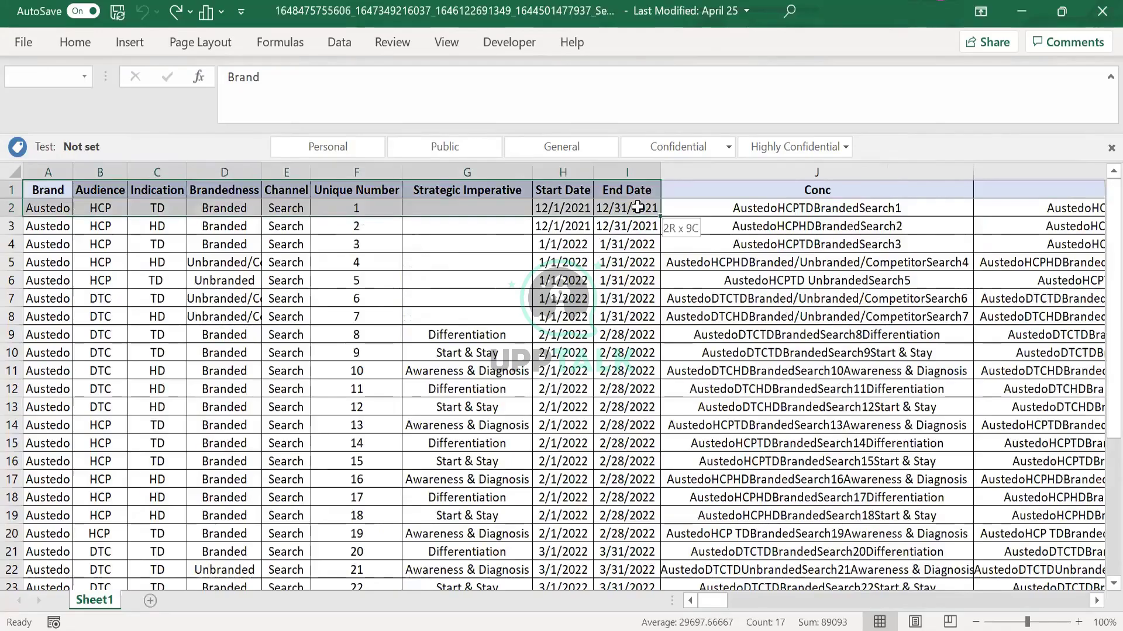
drag(645, 453, 645, 454)
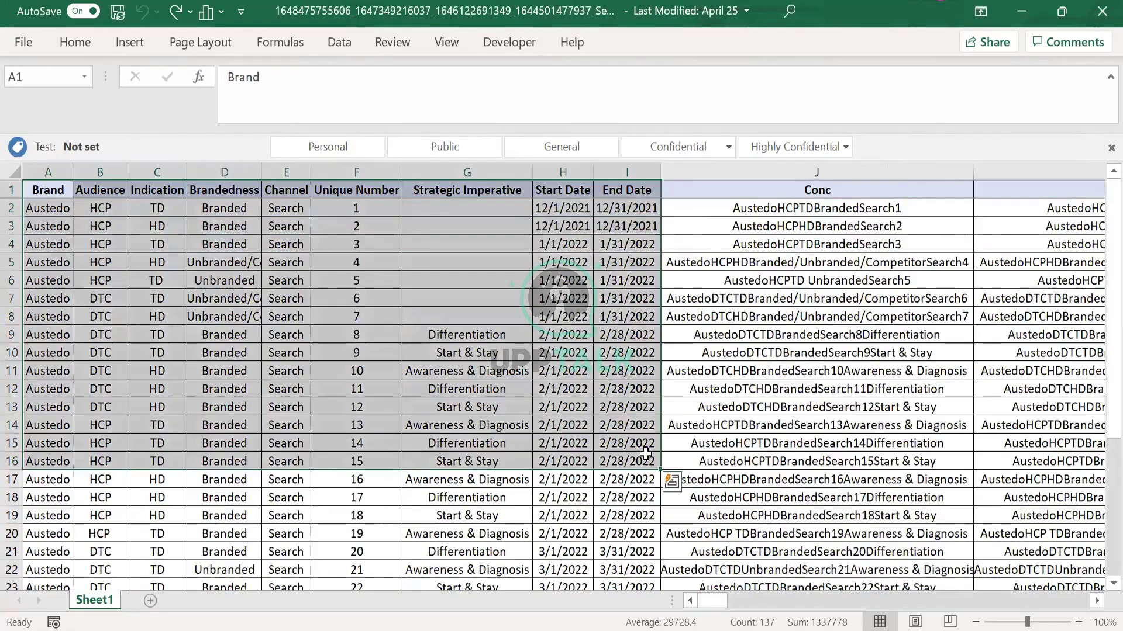
- Review the Sheet1 headers from Brand across to Conc
key(Right)
key(Right)
key(Right)
key(Right)
key(Right)
key(Right)
key(Right)
key(Right)
key(Right)
key(Right)
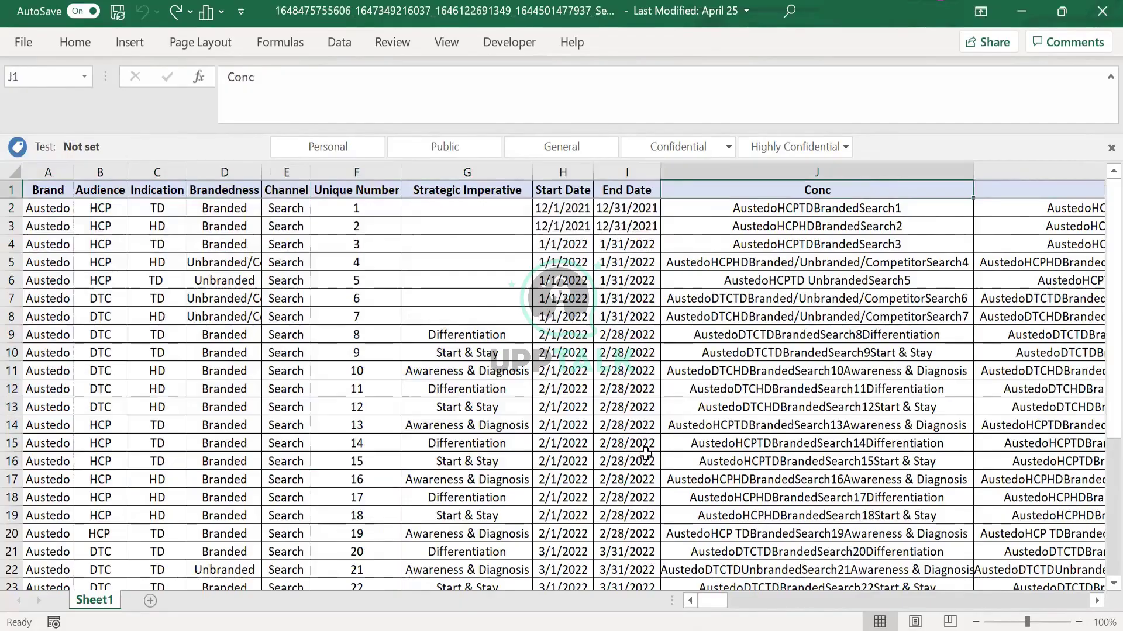
- Look past the last data column on Sheet1 and return to the Optimization Highlights header
key(Right)
key(Right)
key(Right)
key(Right)
key(Right)
key(Right)
key(Right)
key(Right)
key(Right)
key(Left)
key(Left)
key(Left)
key(Left)
key(Left)
key(Left)
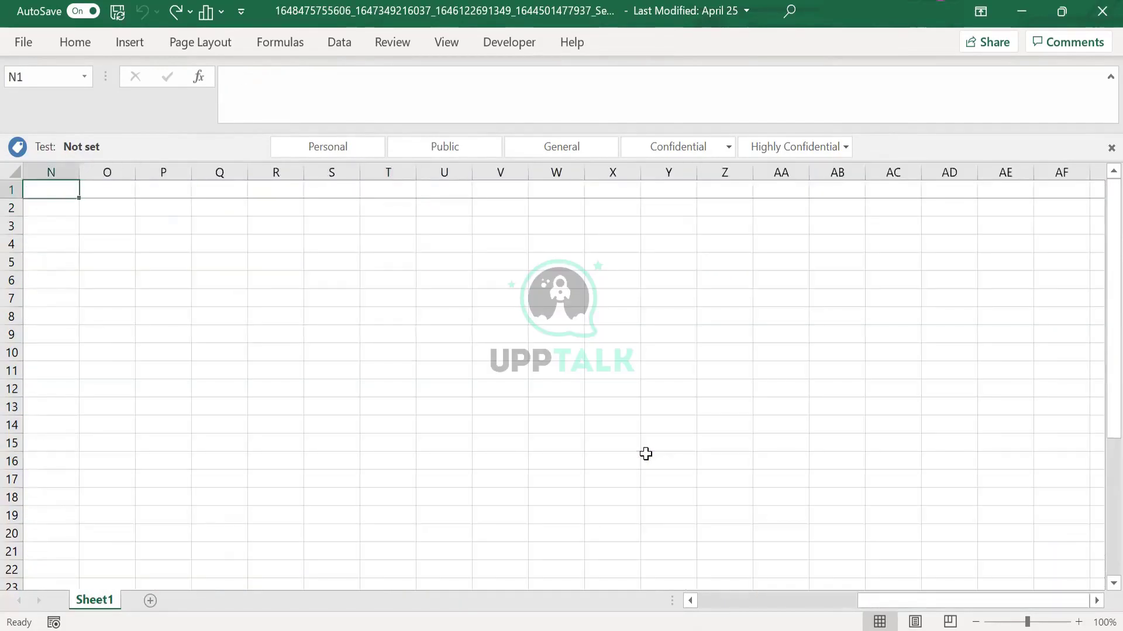
key(Left)
key(Left)
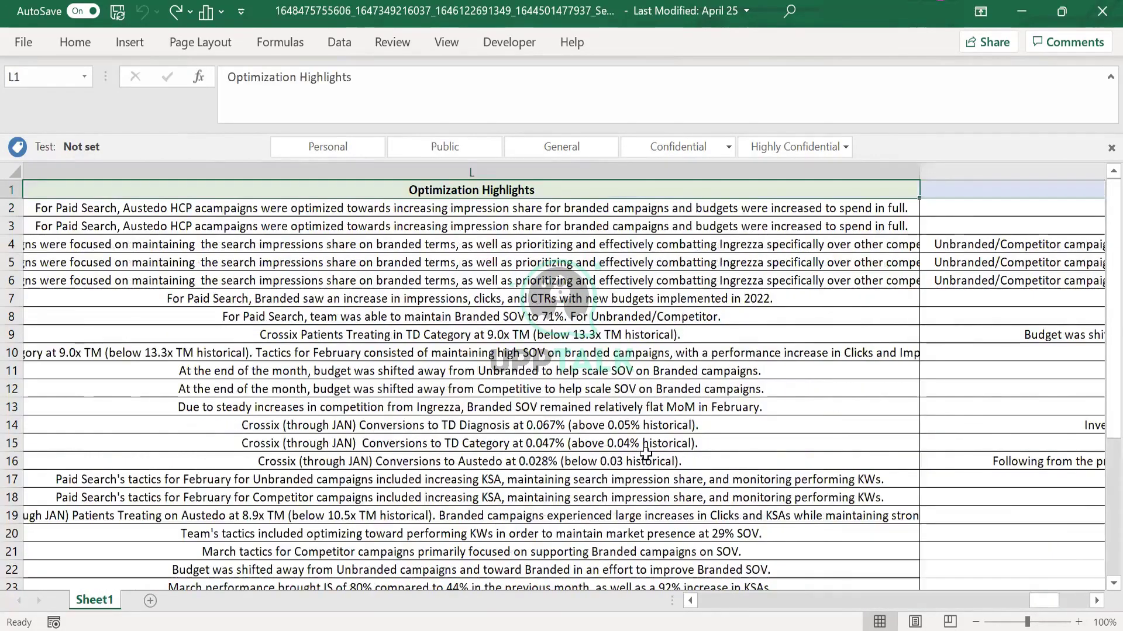
- Inspect the formulas in the first entries of Sheet1's Key column, down to K5
key(Left)
key(Down)
key(Down)
key(Down)
key(Down)
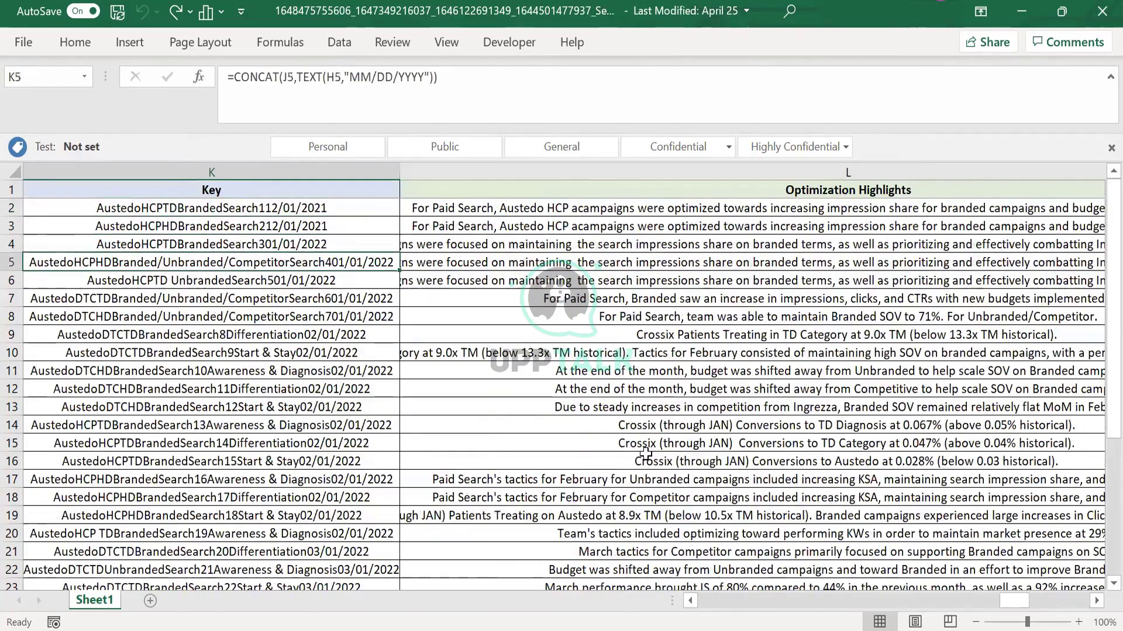
- Review the full extent of Sheet1's Key column and the Optimization Highlights header, returning to the start of the sheet
key(ctrl+Down)
key(ctrl+Up)
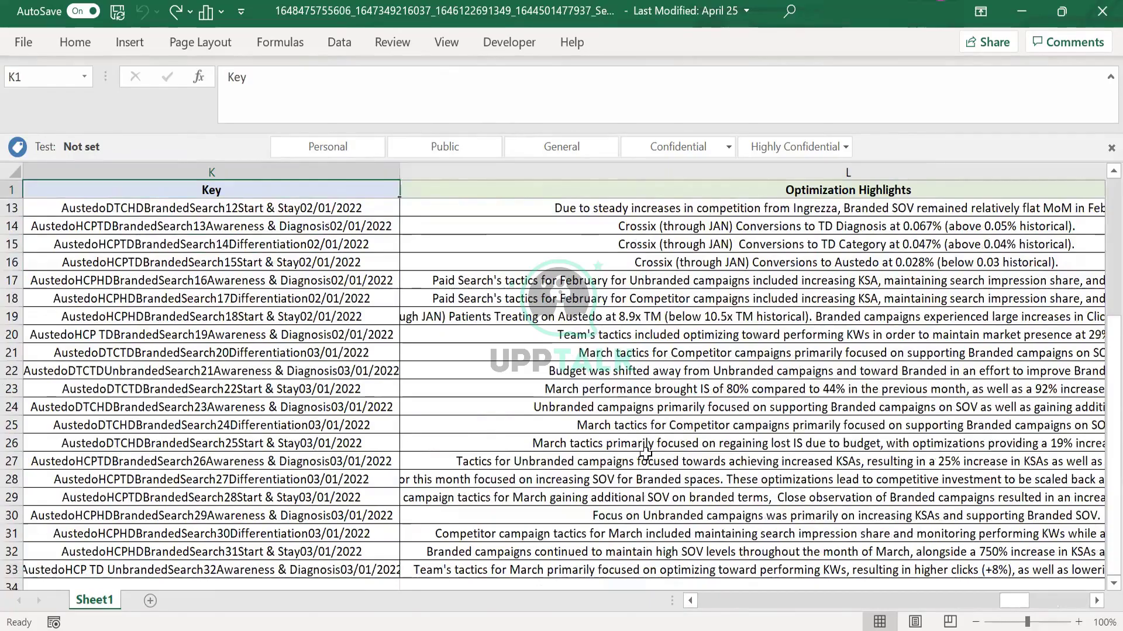
key(Right)
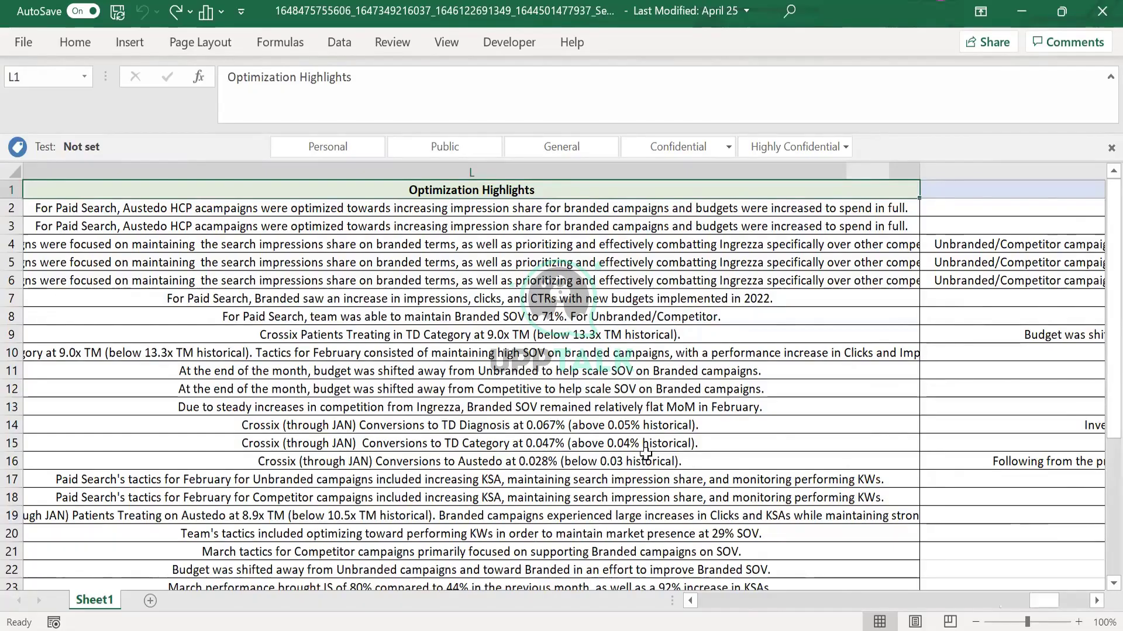
key(ctrl+Home)
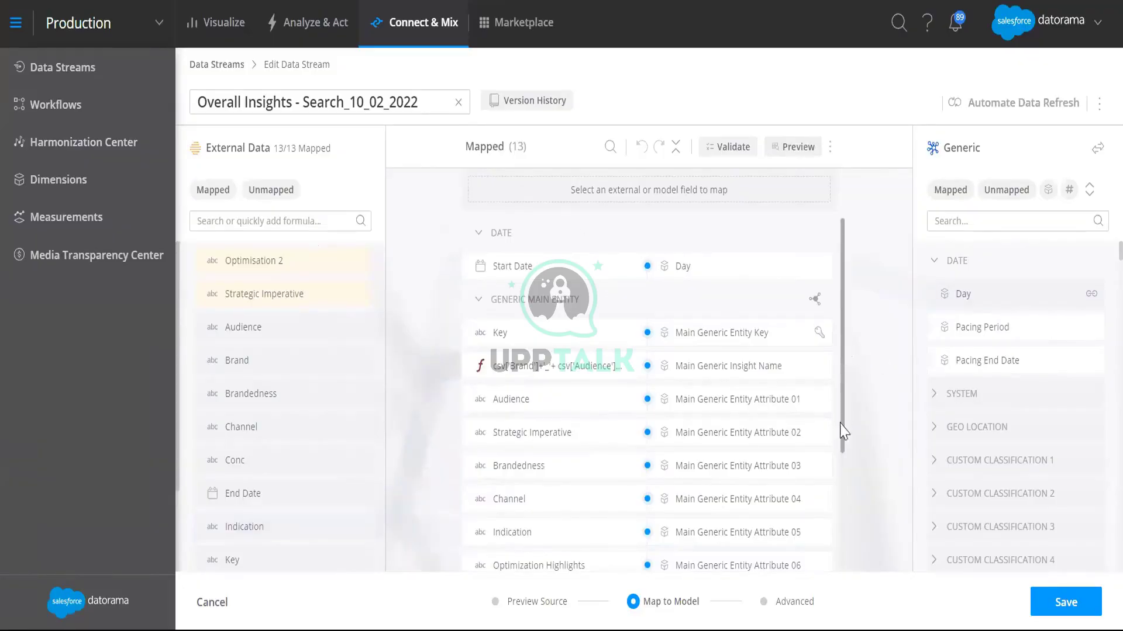
- Switch to Datorama and look over the mapped fields of the Overall Insights - Search_10_02_2022 data stream
drag(842, 430, 854, 310)
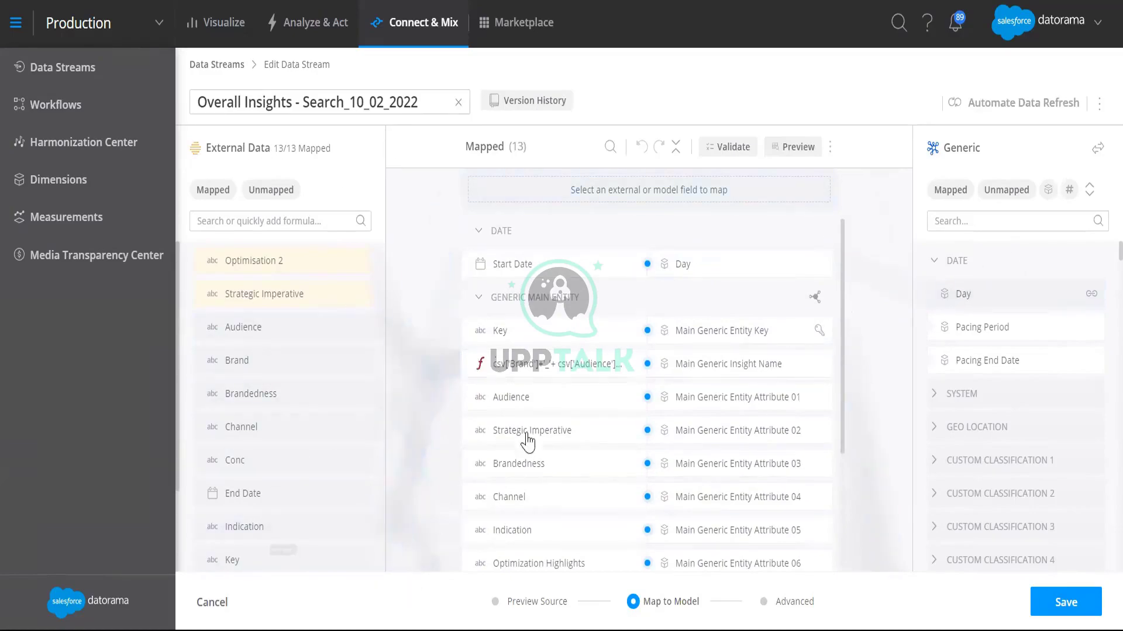
scroll(619, 492, down, 3)
scroll(619, 493, up, 3)
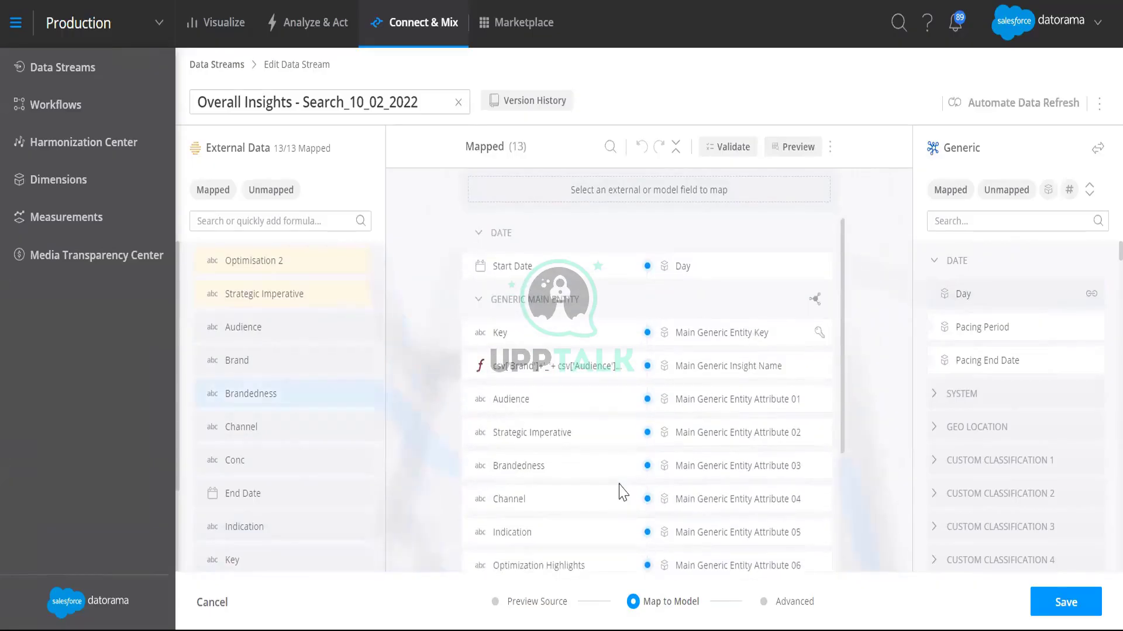
- Search the data stream types for "gen", inspect the Generic model, and close the type list without changing the selection
click(1099, 152)
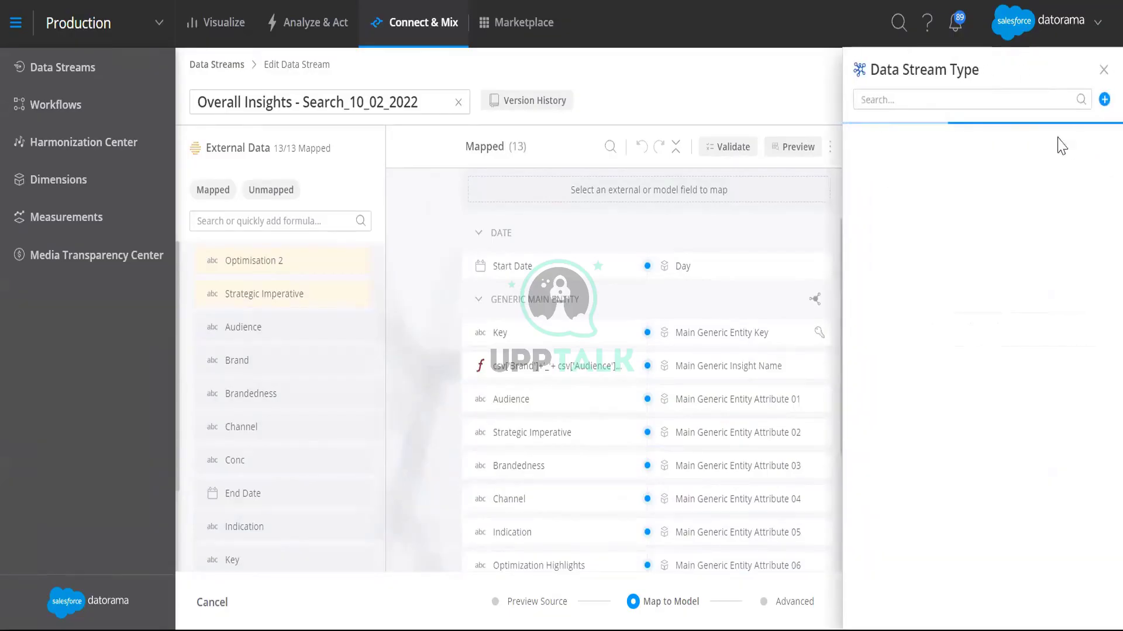
click(931, 103)
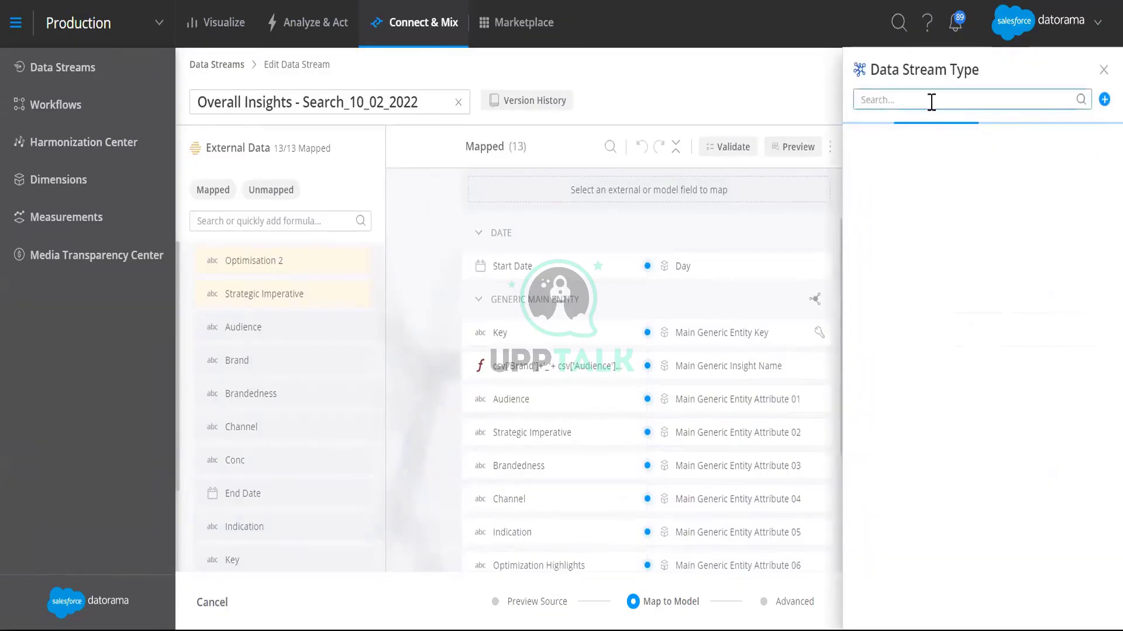
text(gen)
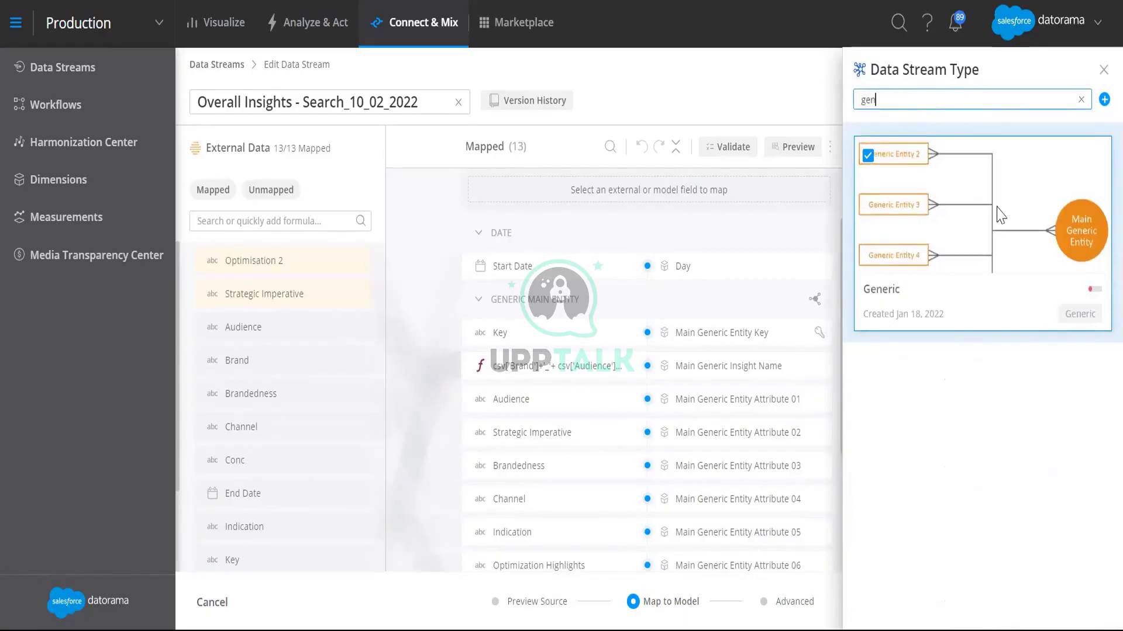
mouse_move(910, 178)
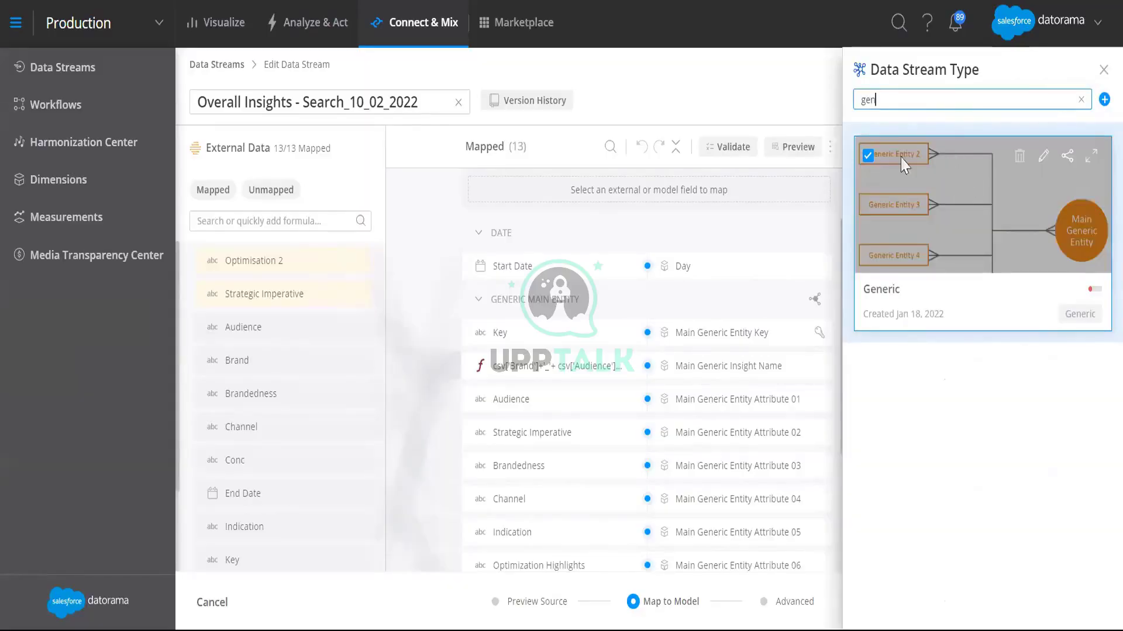
click(1101, 71)
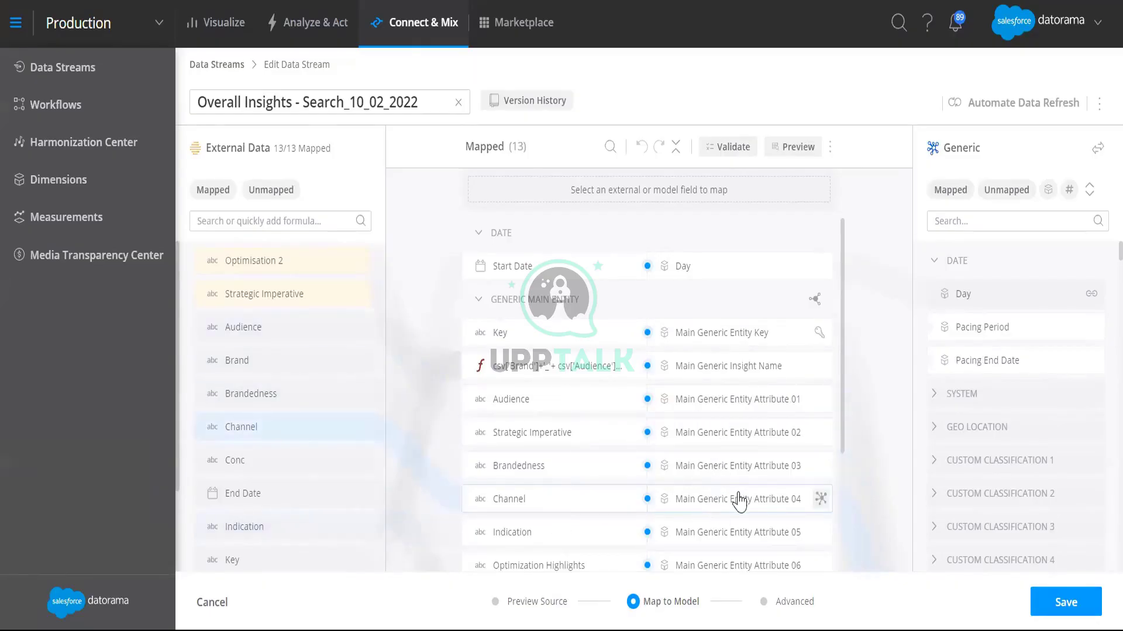
- Examine the data stream's complete field mapping, from Start Date through the main entity attributes to Unique Number
drag(840, 355, 844, 482)
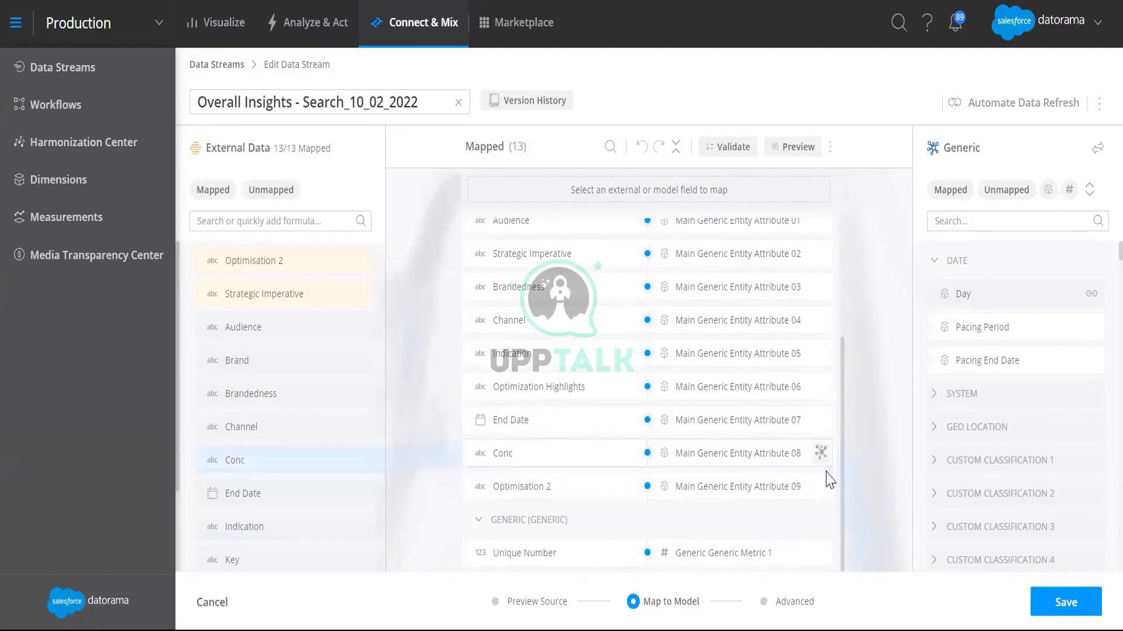
scroll(846, 493, up, 1)
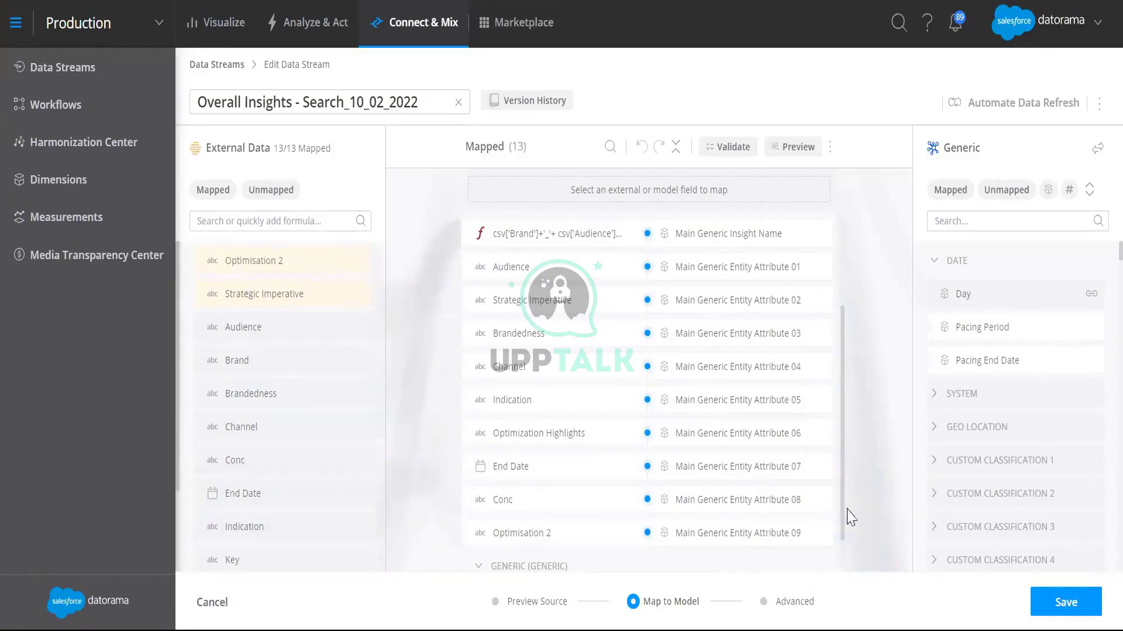
scroll(842, 529, down, 1)
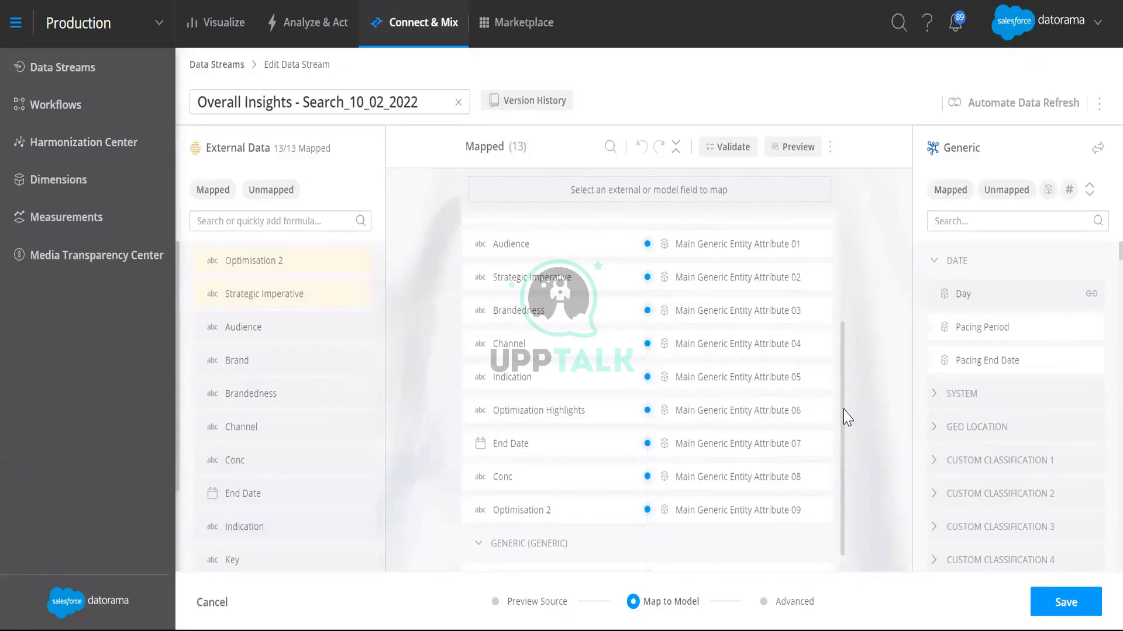
scroll(848, 418, up, 3)
scroll(853, 319, down, 2)
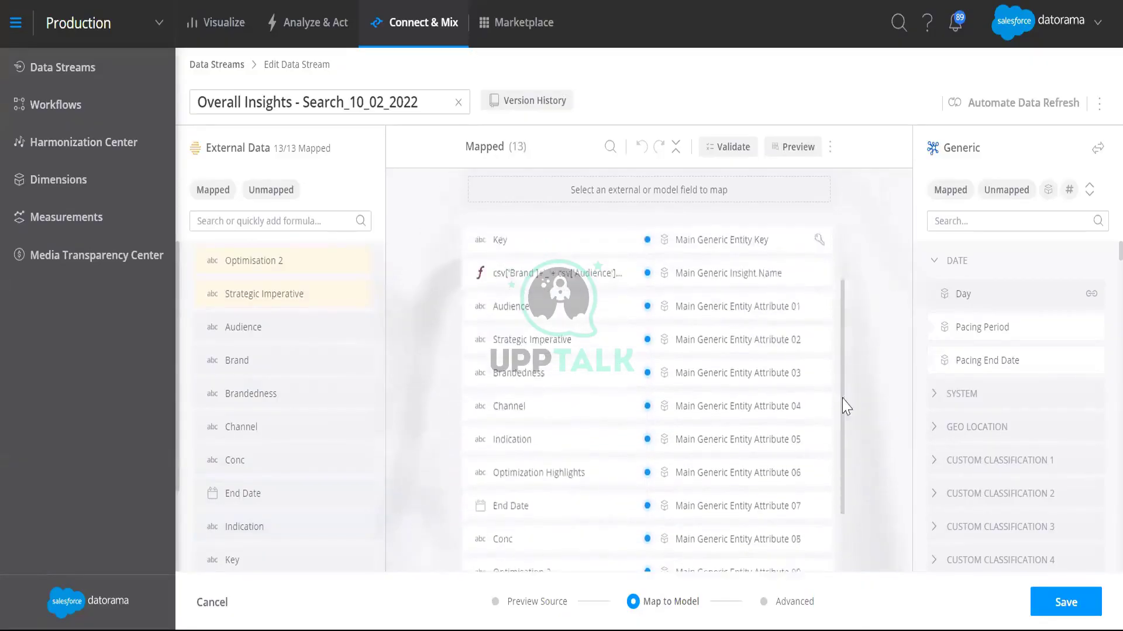
scroll(846, 409, down, 2)
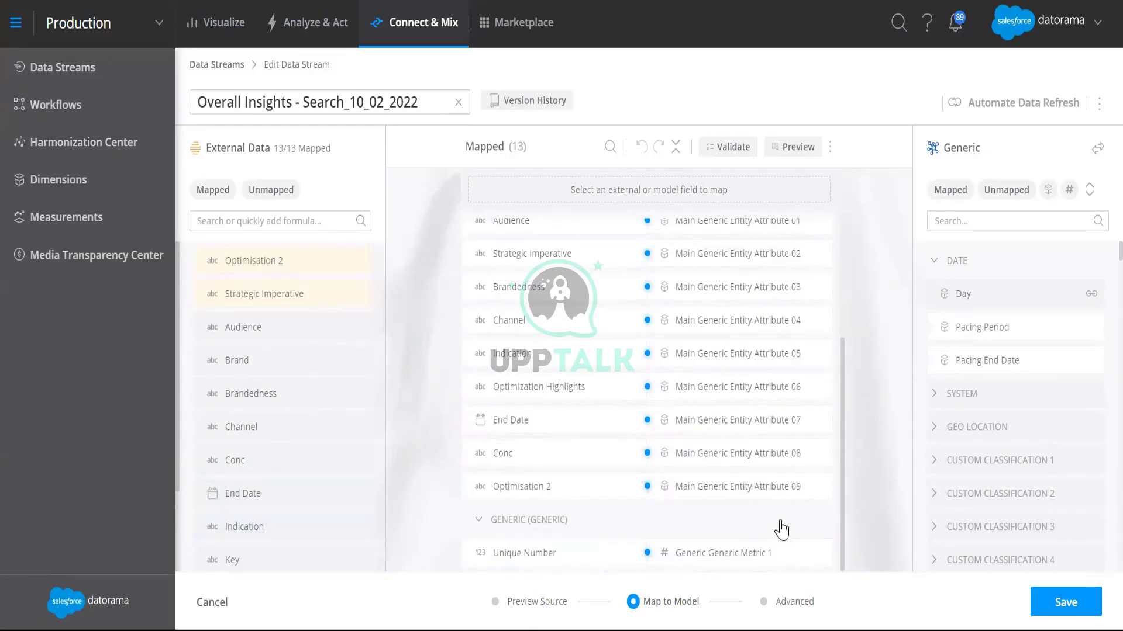
scroll(816, 532, up, 4)
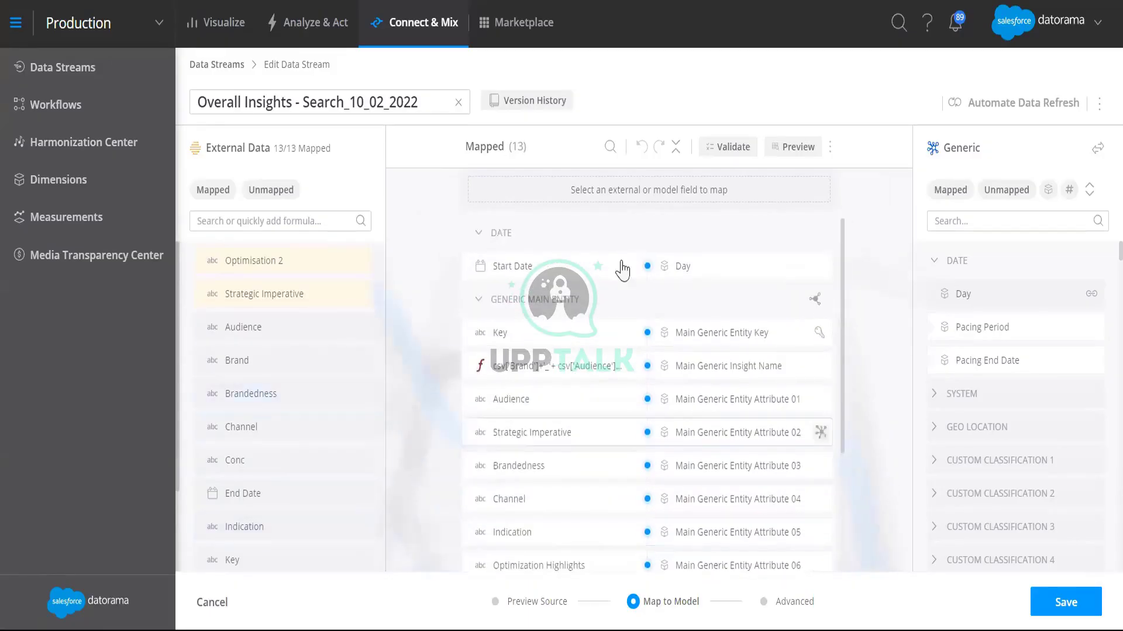
click(649, 275)
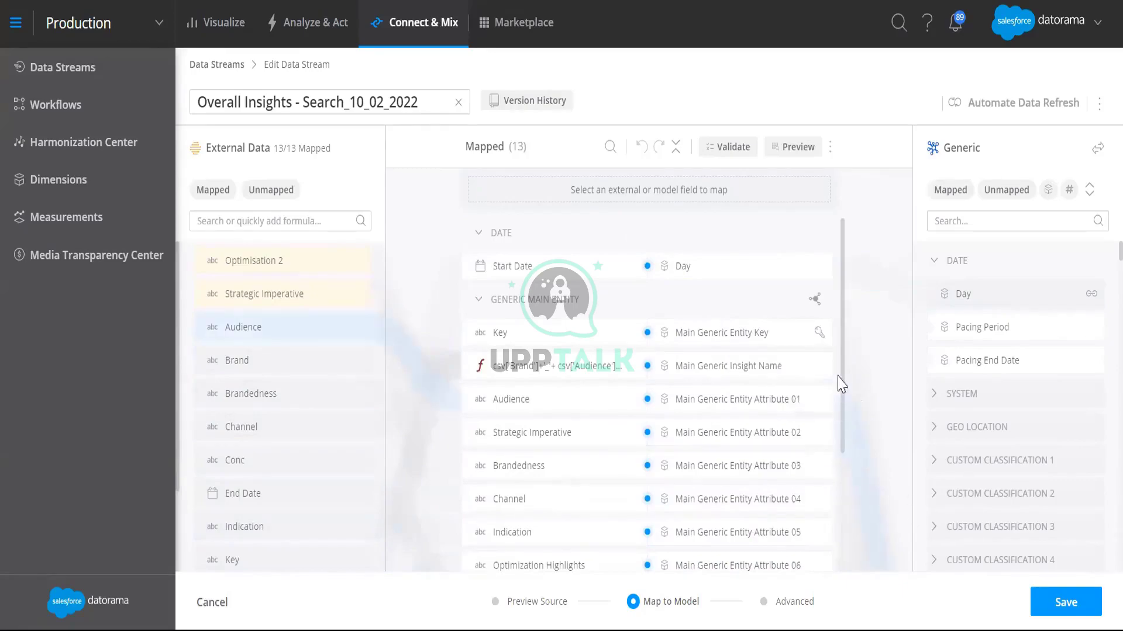
drag(847, 371, 845, 504)
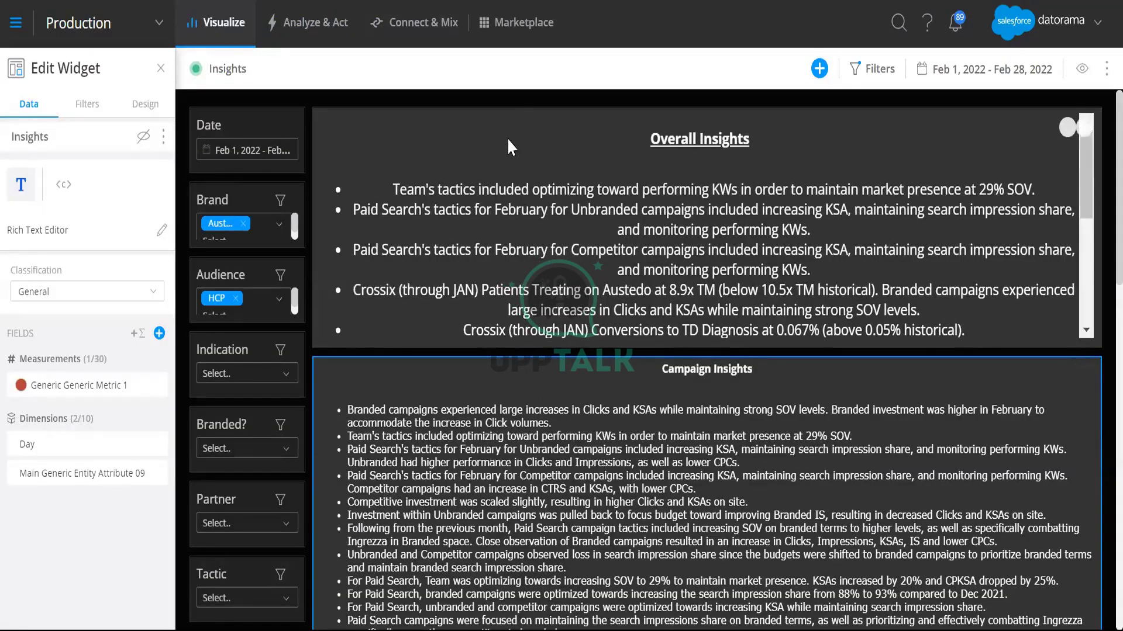
- Add a Rich Text widget to the Insights dashboard, then open its blank text editor and close it
click(930, 119)
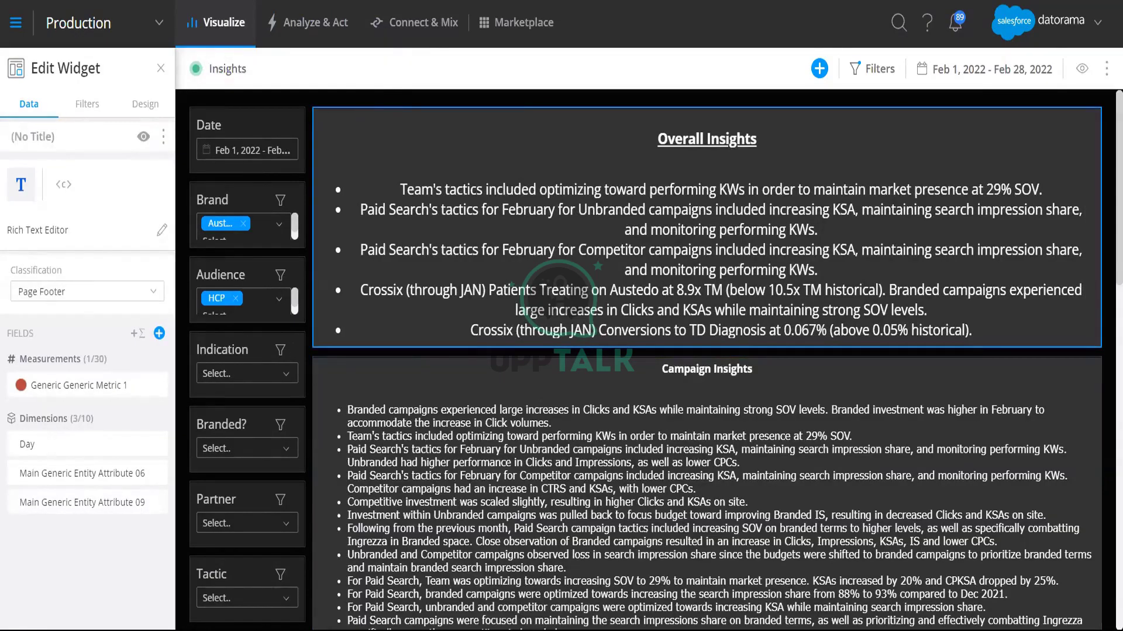
click(814, 78)
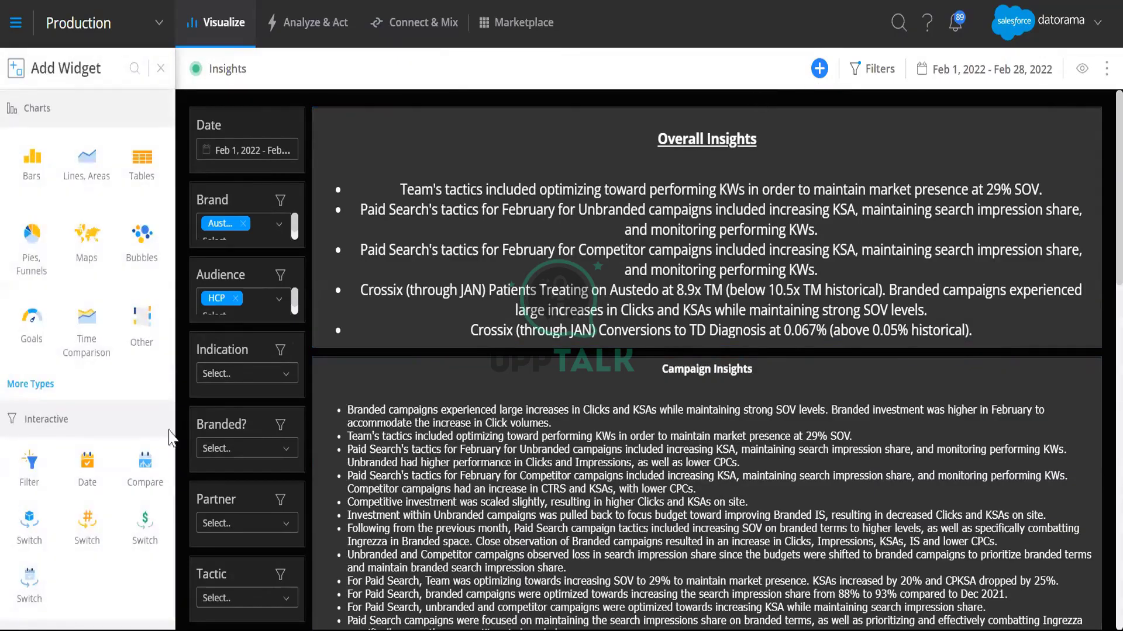
scroll(102, 402, down, 3)
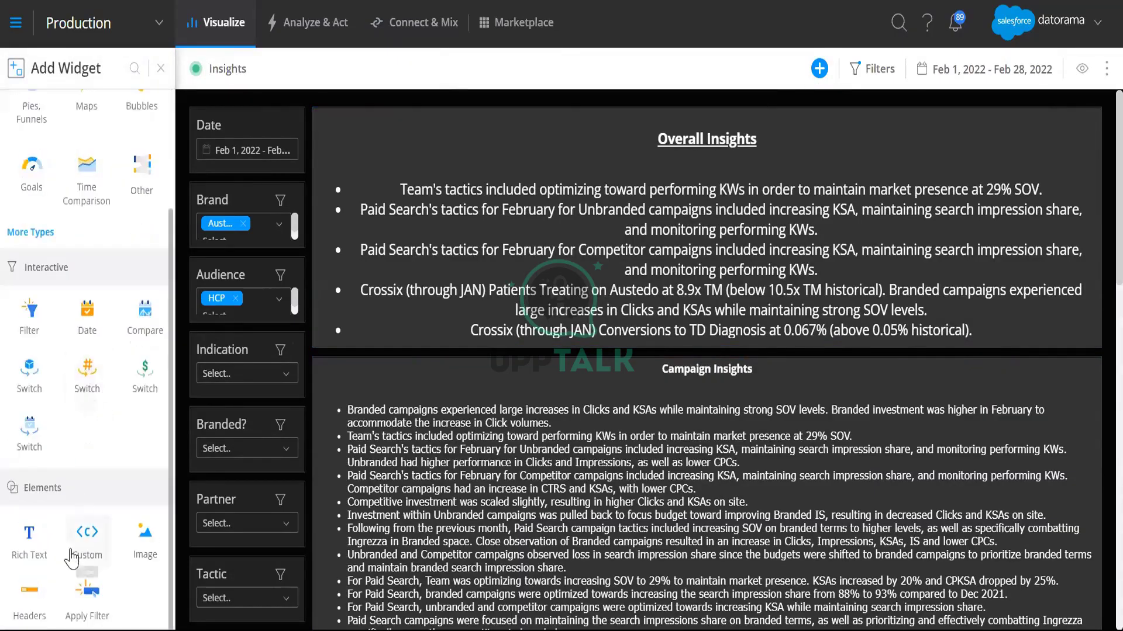
click(39, 553)
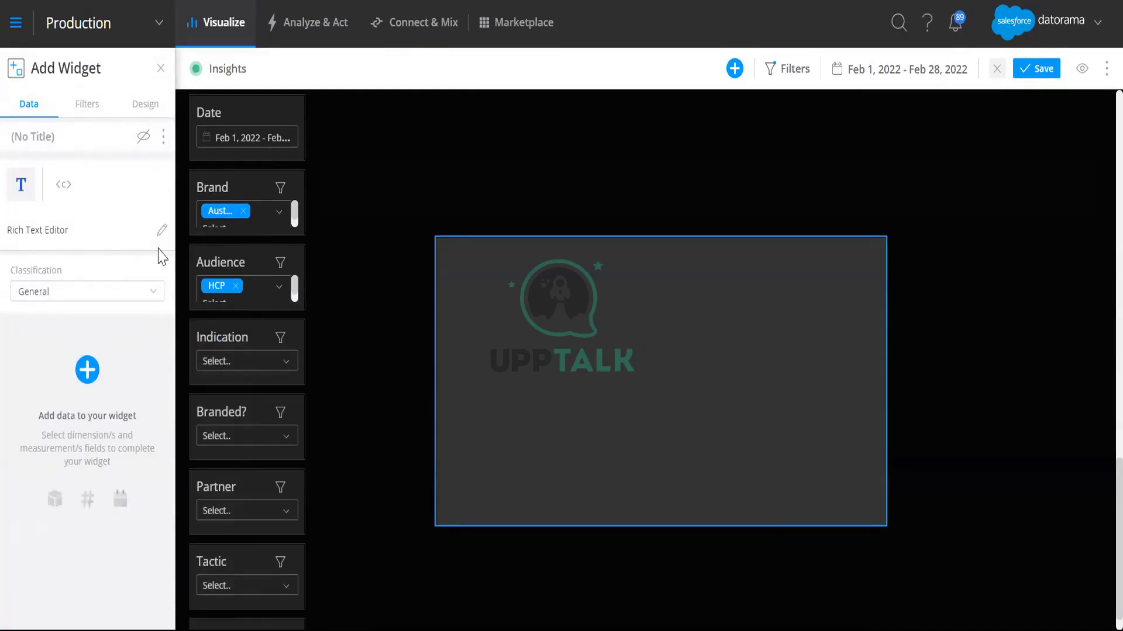
click(161, 229)
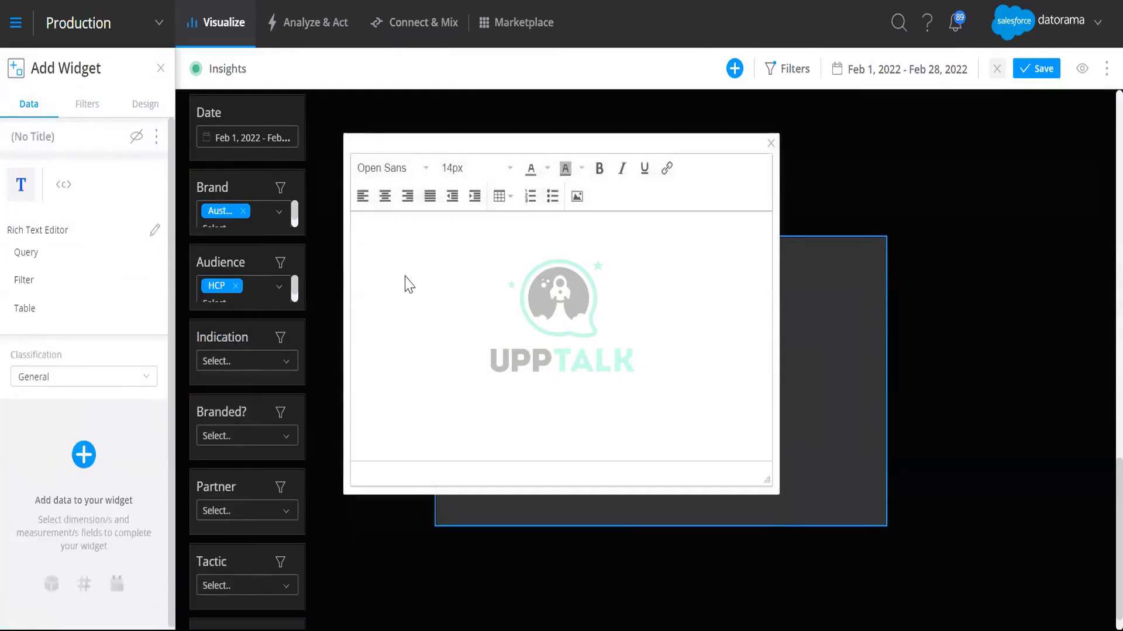
click(770, 144)
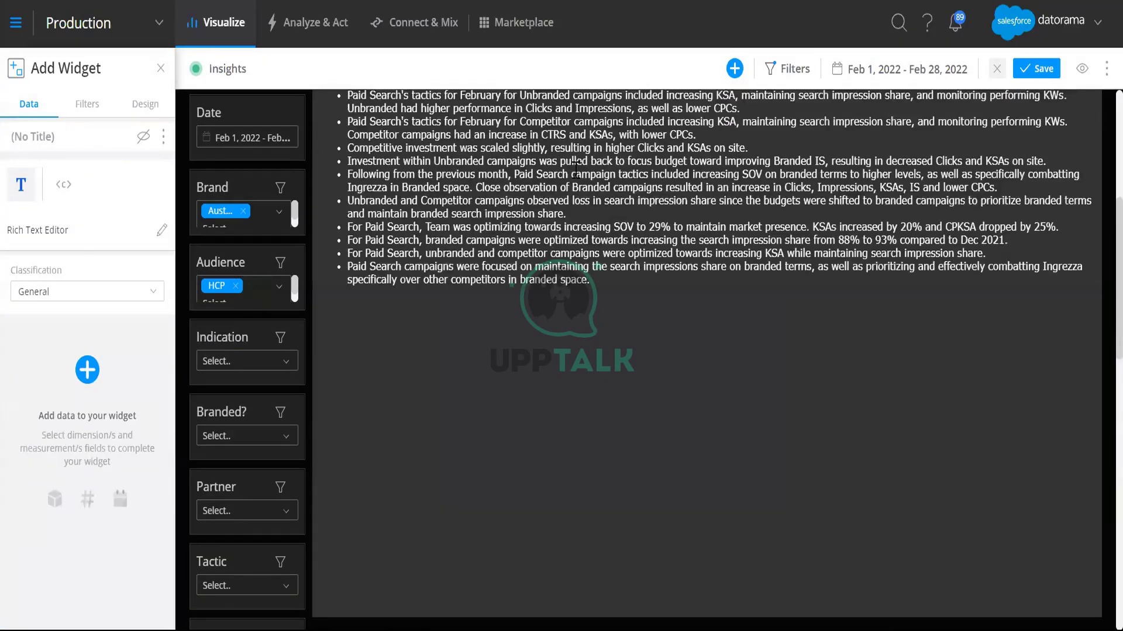
- Open the Overall Insights widget's rich text and examine its queries for Main Generic Entity Attributes 06 and 09
scroll(571, 160, up, 3)
click(565, 124)
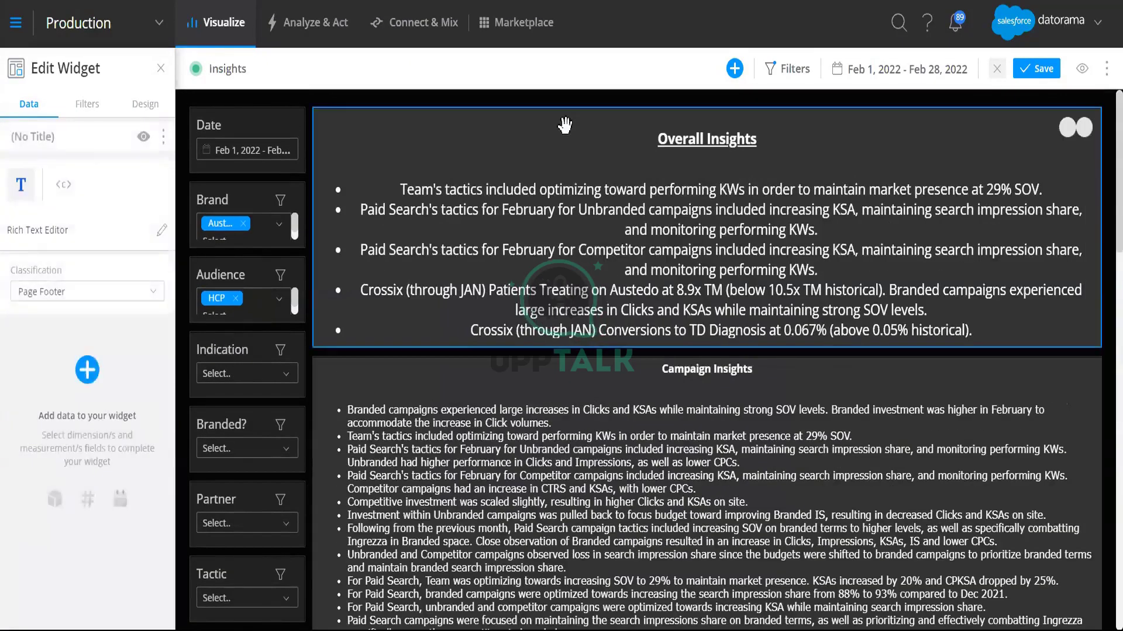
click(162, 230)
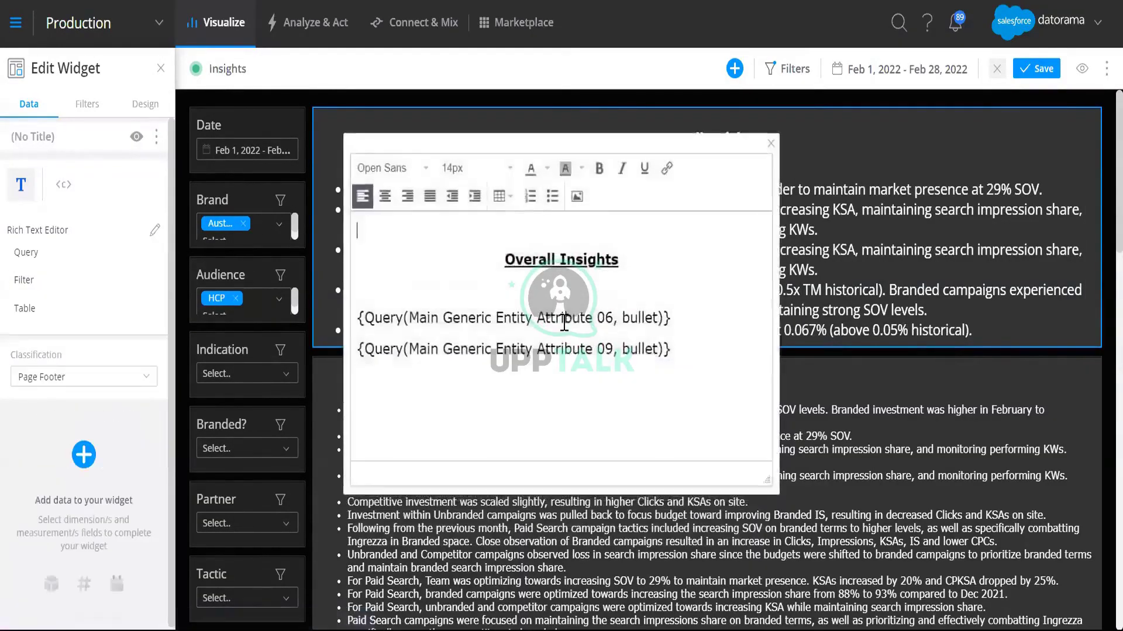
drag(671, 349, 380, 276)
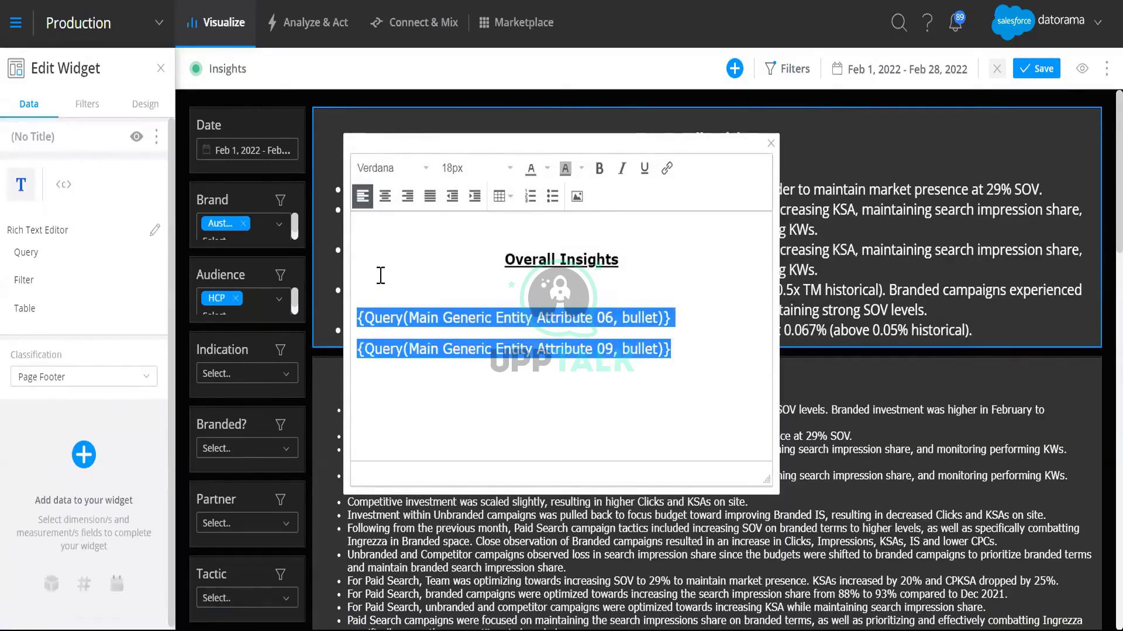
click(380, 285)
click(373, 320)
drag(374, 320, 589, 323)
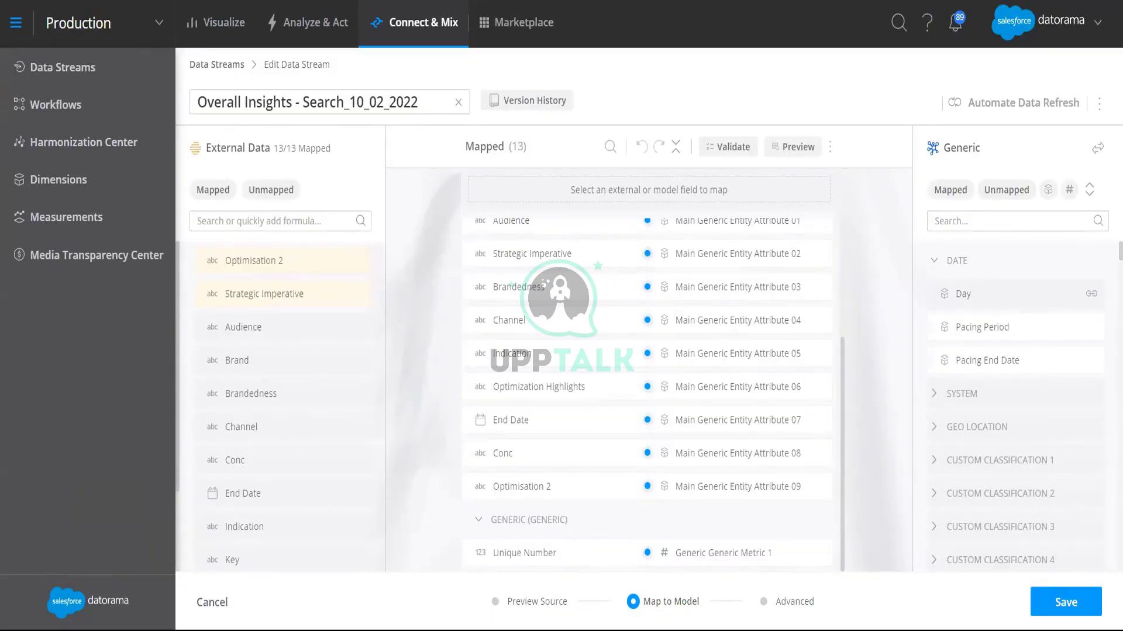
- Check the formula mapping Optimization Highlights to Main Generic Entity Attribute 06 in the data stream, and cancel without changes
click(760, 391)
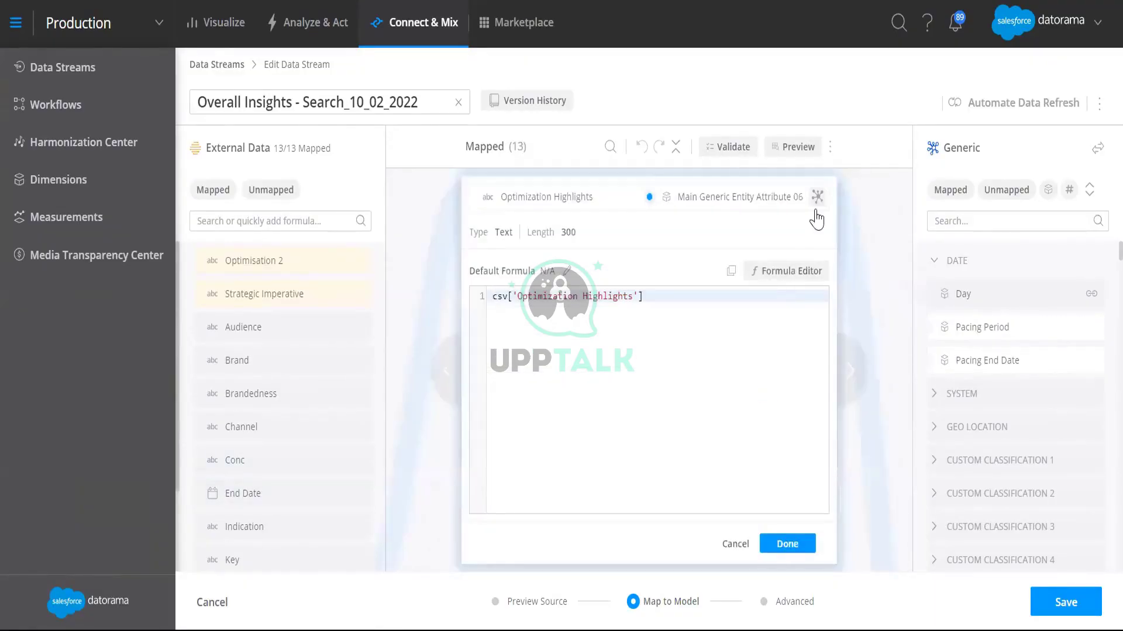
click(732, 544)
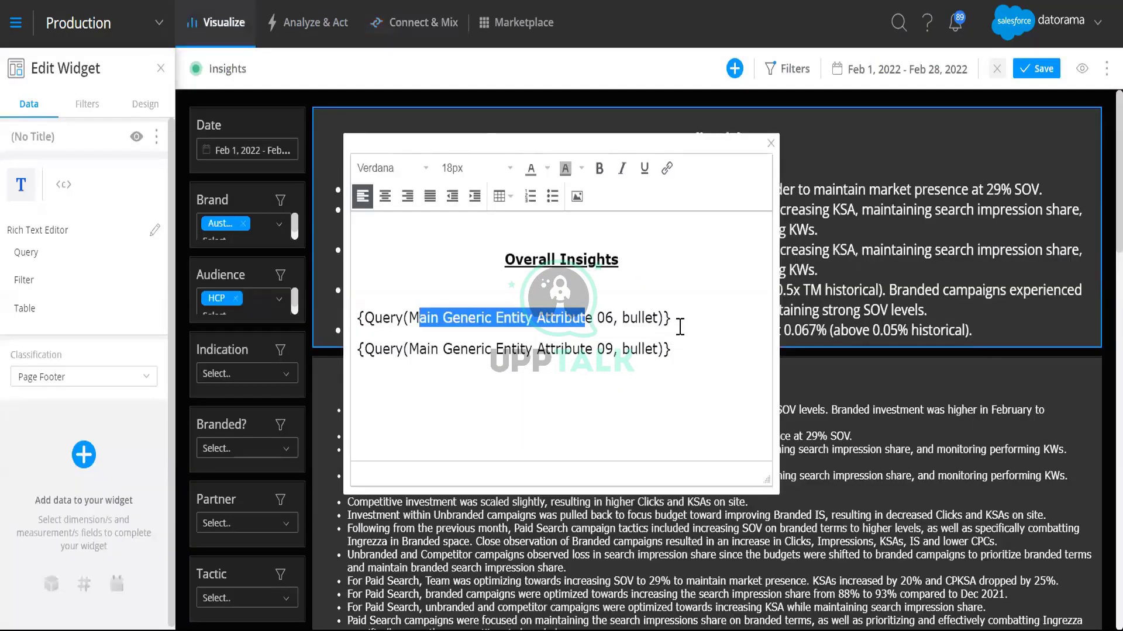
- Return to the Overall Insights text, examine each bulleted attribute query, then close and reopen its editor
click(680, 327)
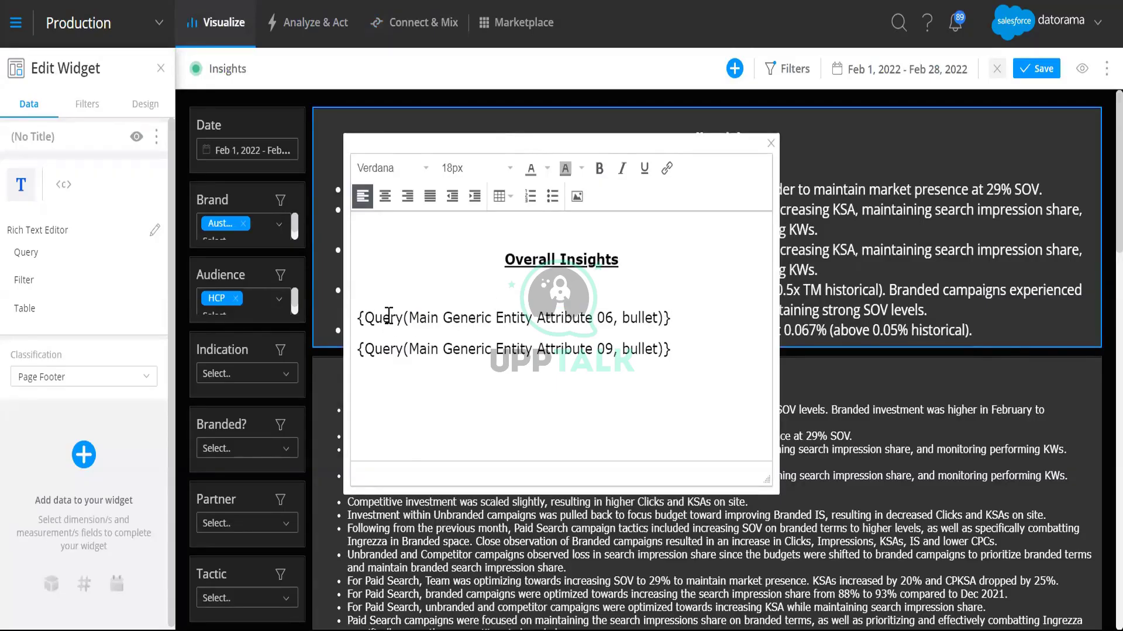
drag(389, 315, 638, 318)
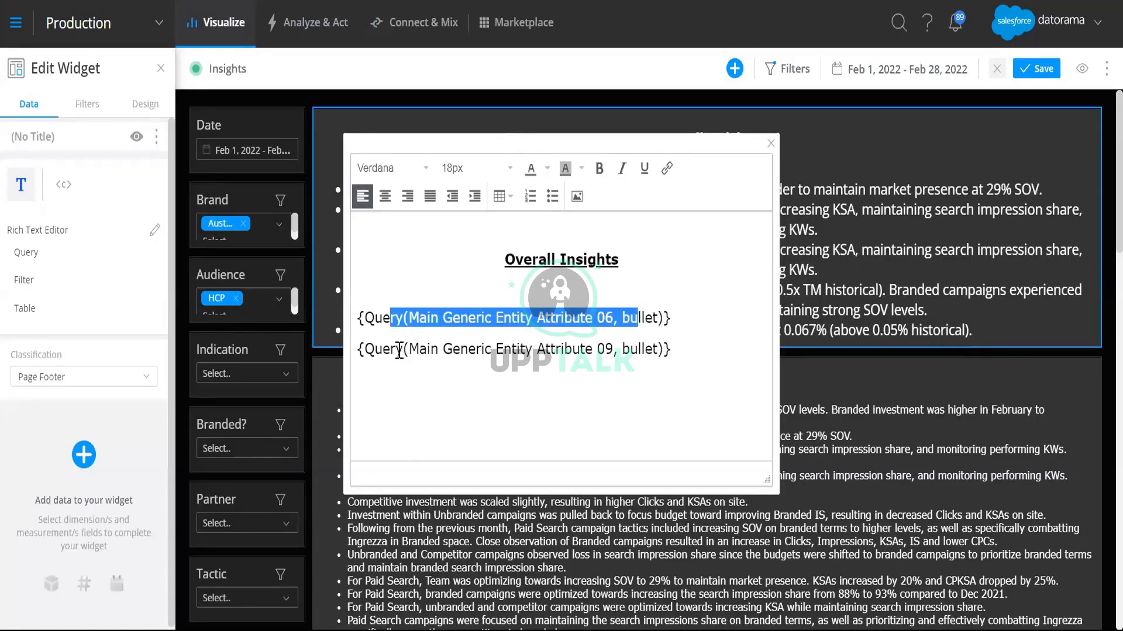
drag(399, 351, 658, 350)
click(696, 341)
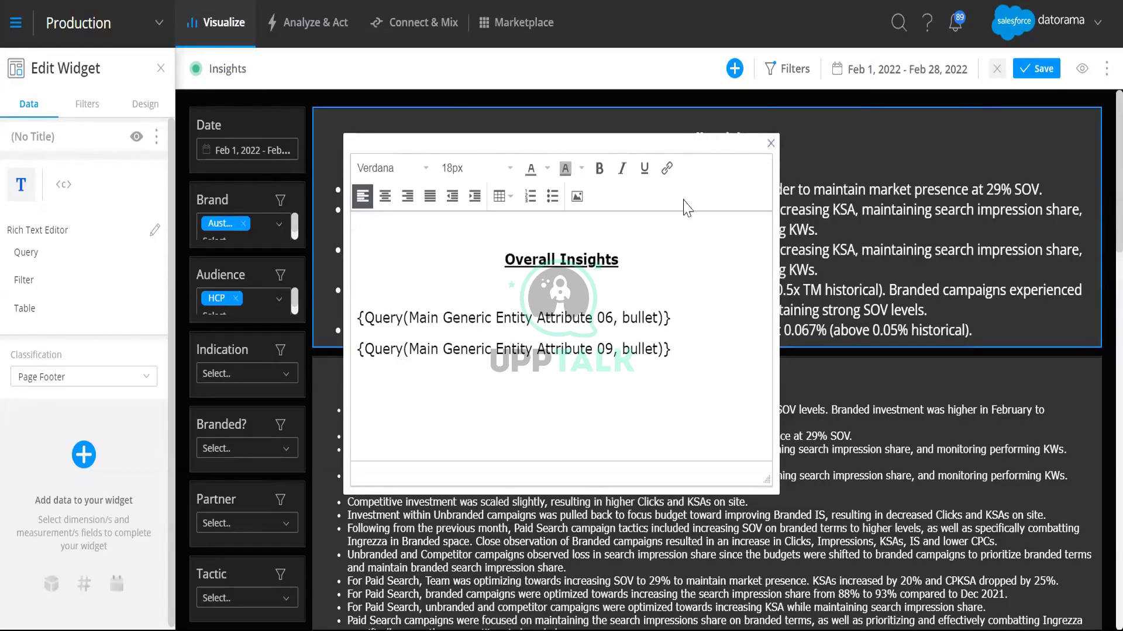
click(769, 144)
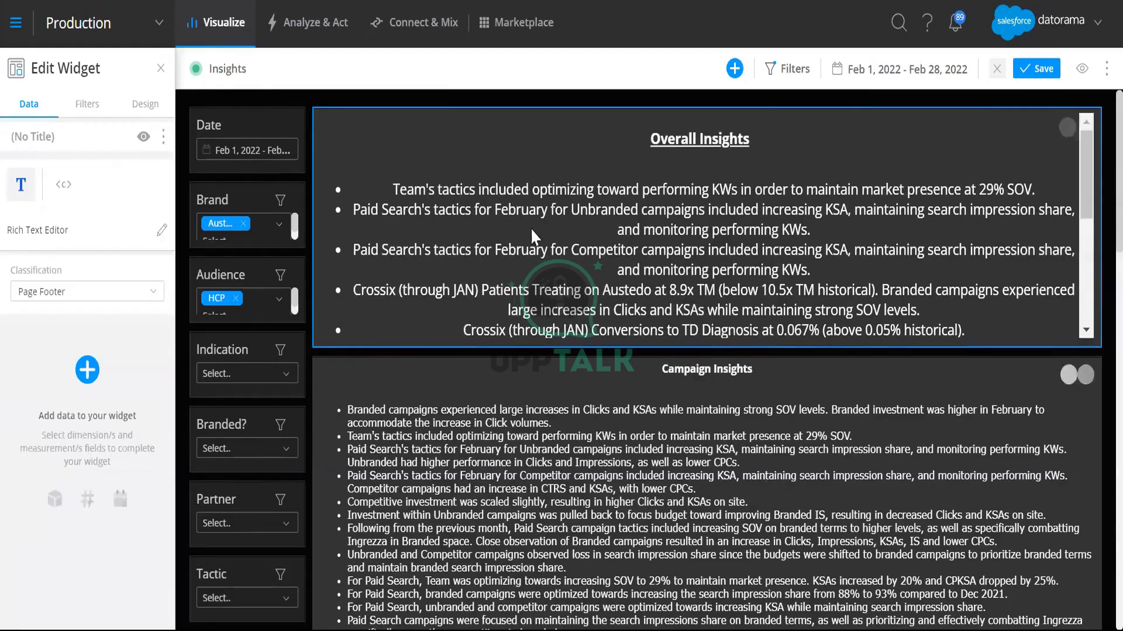
click(161, 230)
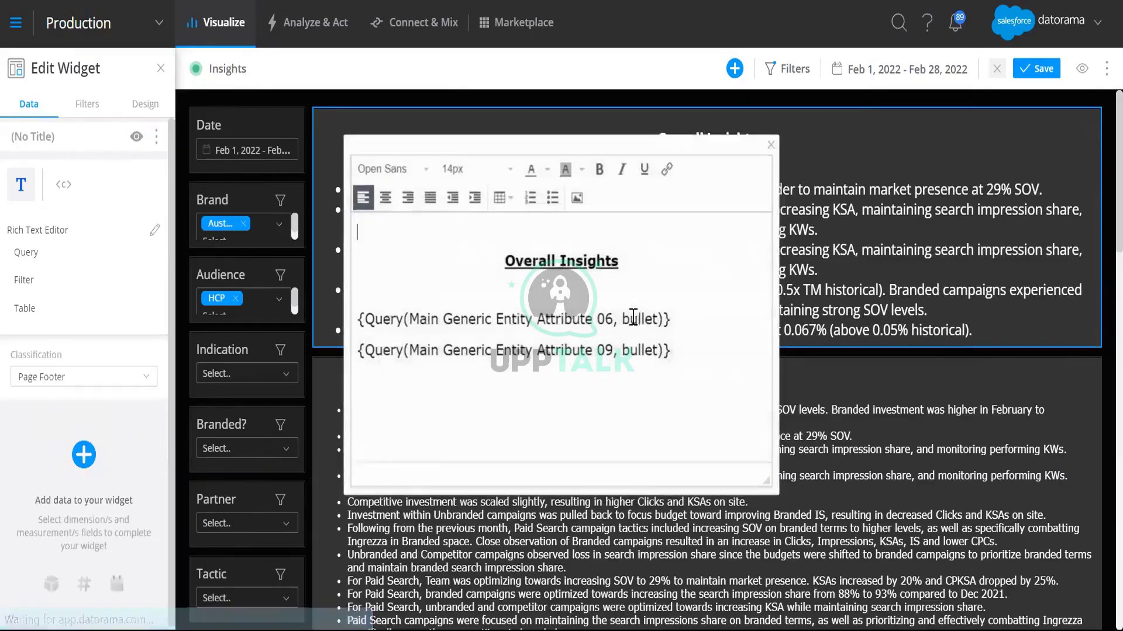
- Examine the bullet option in the Main Generic Entity Attribute 06 query, and close the Overall Insights text editor
double_click(650, 316)
click(771, 144)
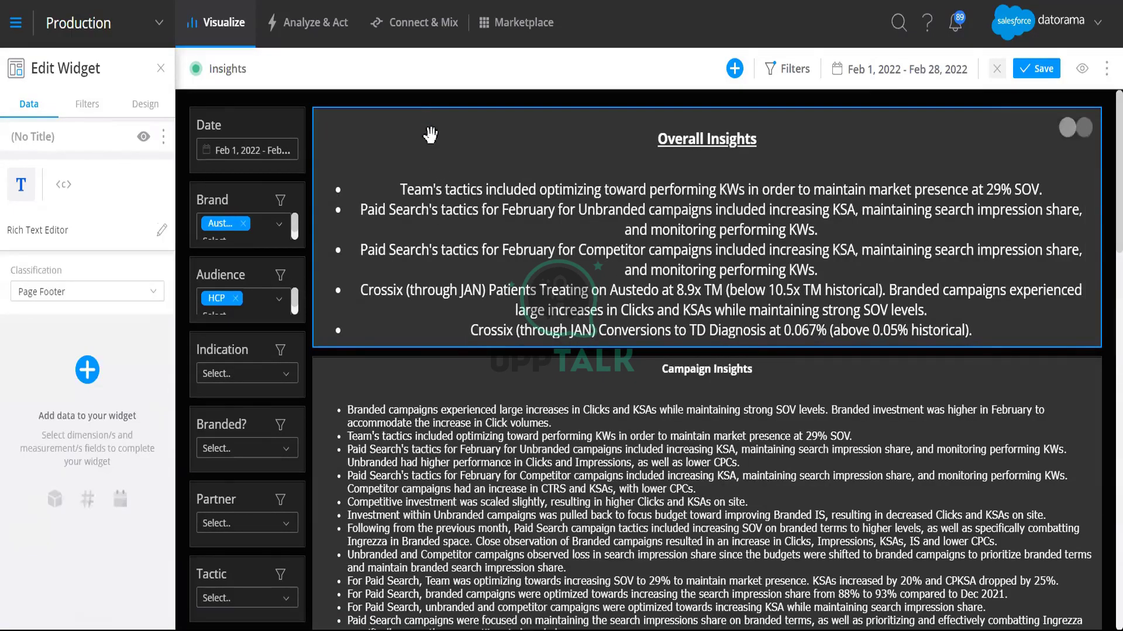
- Add a Filter widget with the harmonized Brand dimension to the Insights dashboard, and delete that widget again
click(735, 72)
click(735, 69)
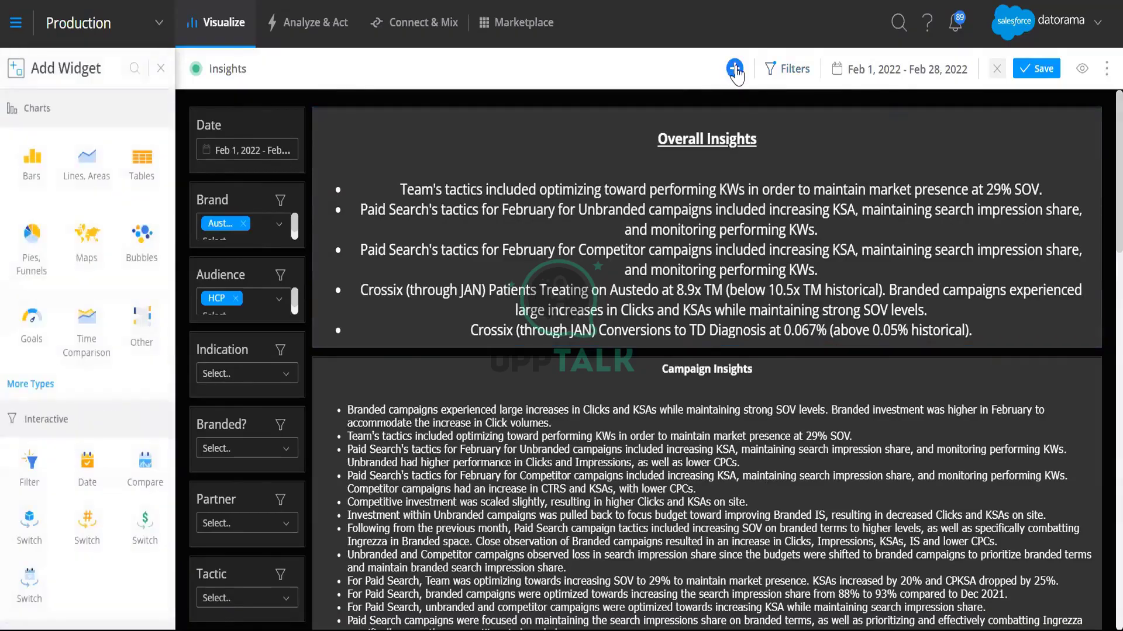
click(36, 471)
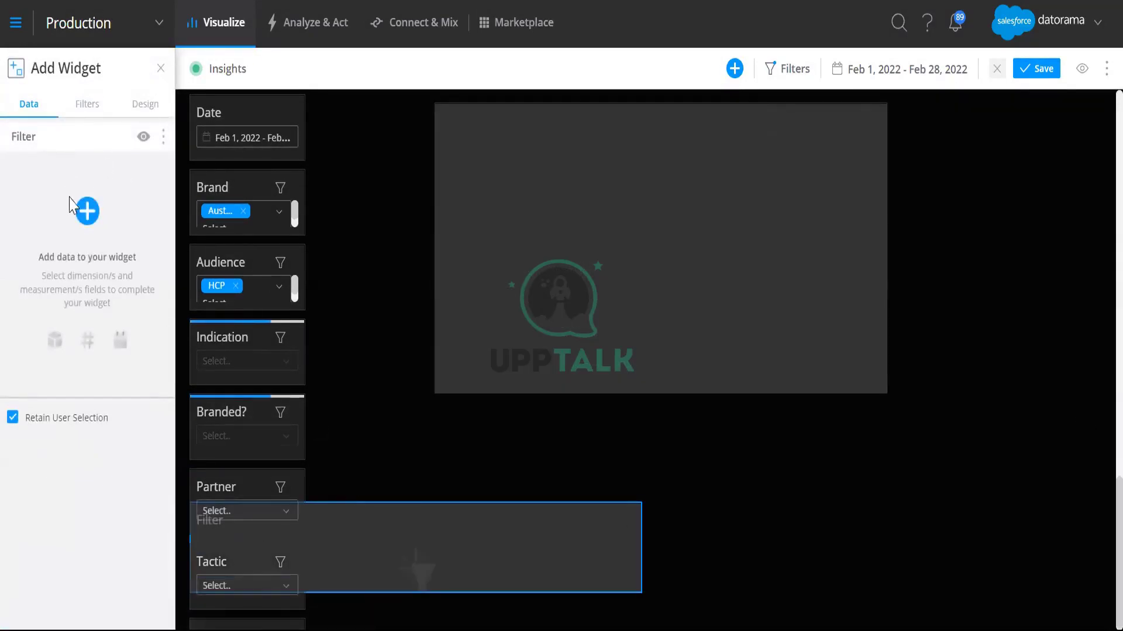
click(87, 211)
click(297, 105)
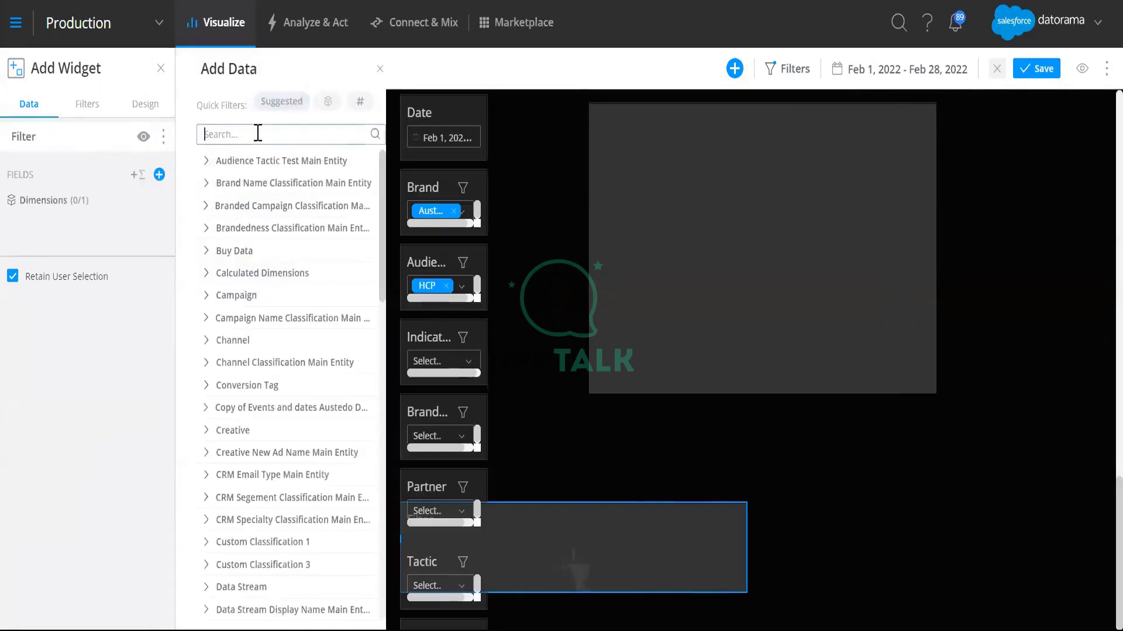
click(258, 134)
text(brand)
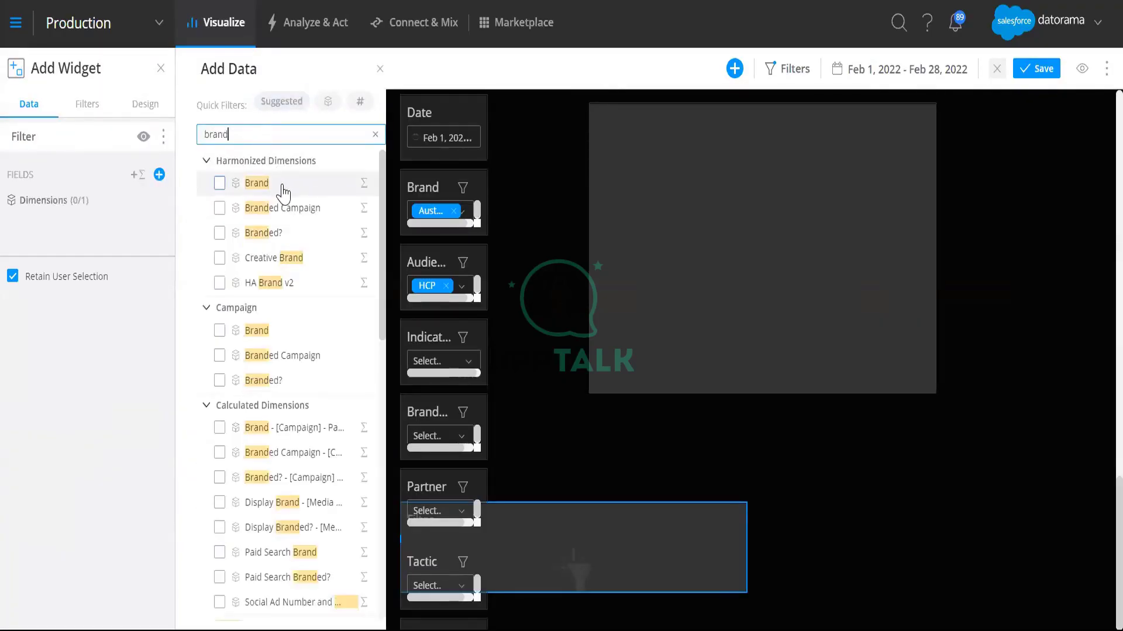
click(283, 187)
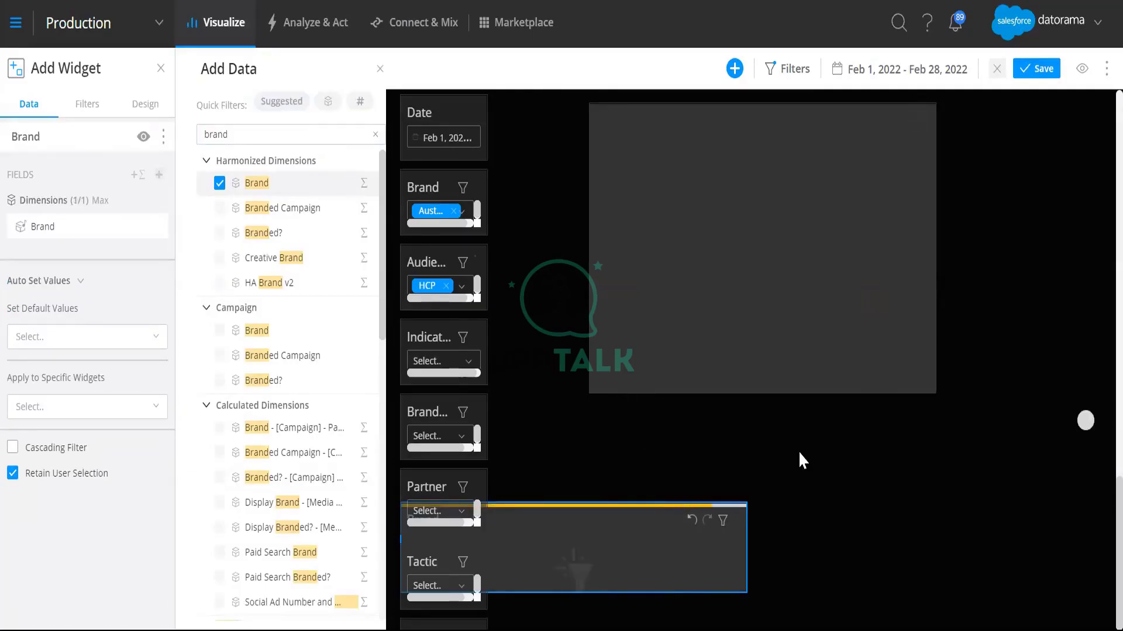
click(380, 69)
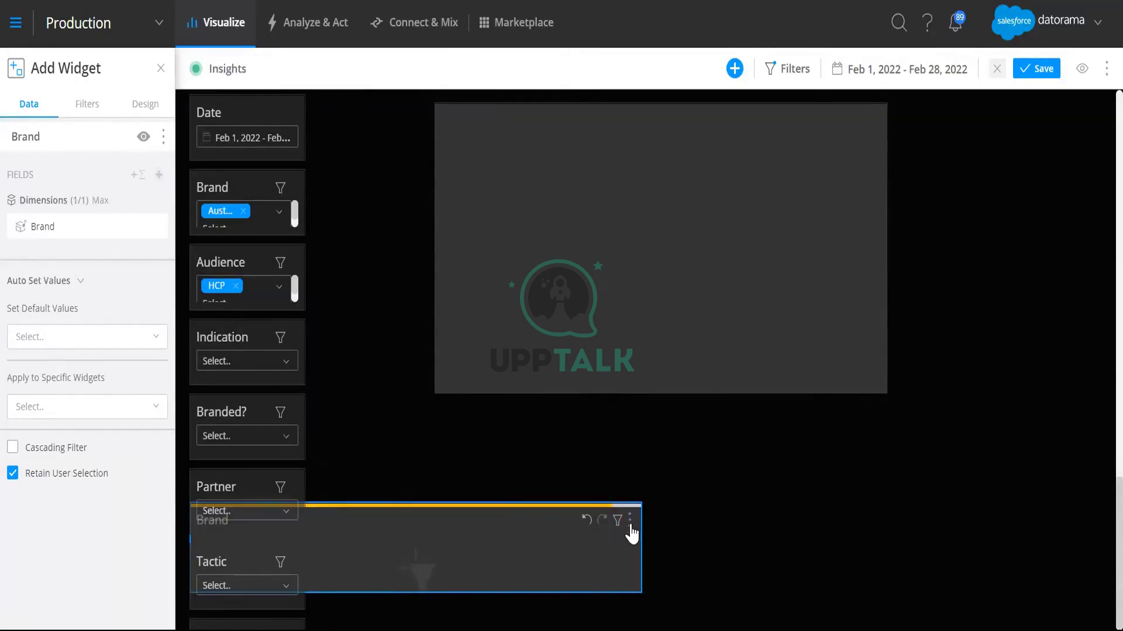
click(630, 520)
click(581, 499)
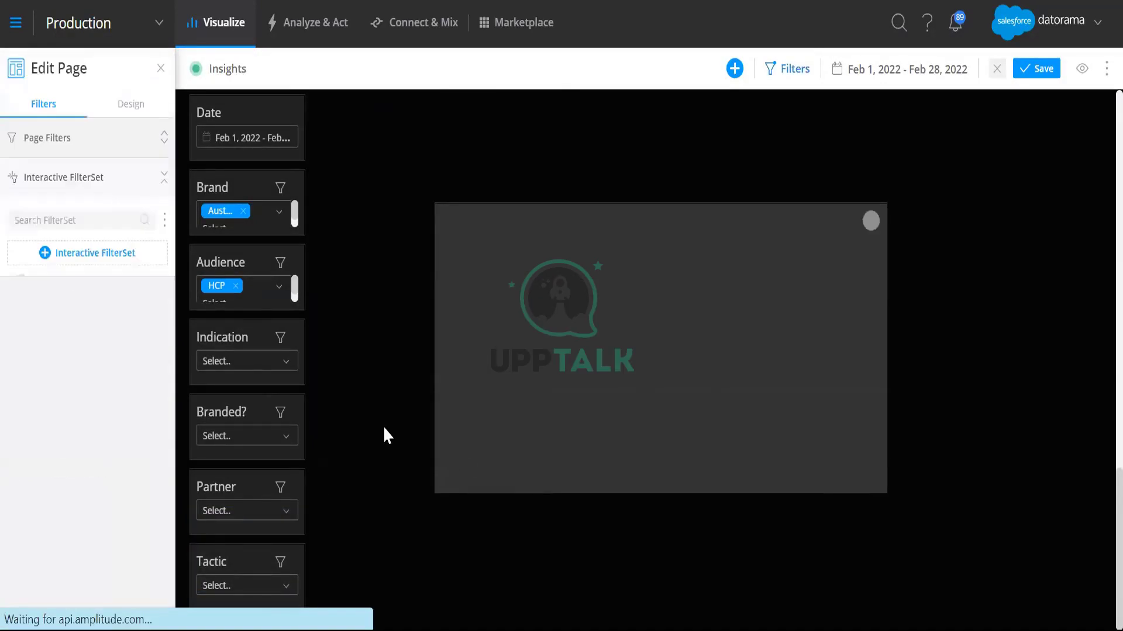
- Examine the existing Brand filter's settings and the titles of the Overall Insights and Campaign Insights widgets
click(232, 182)
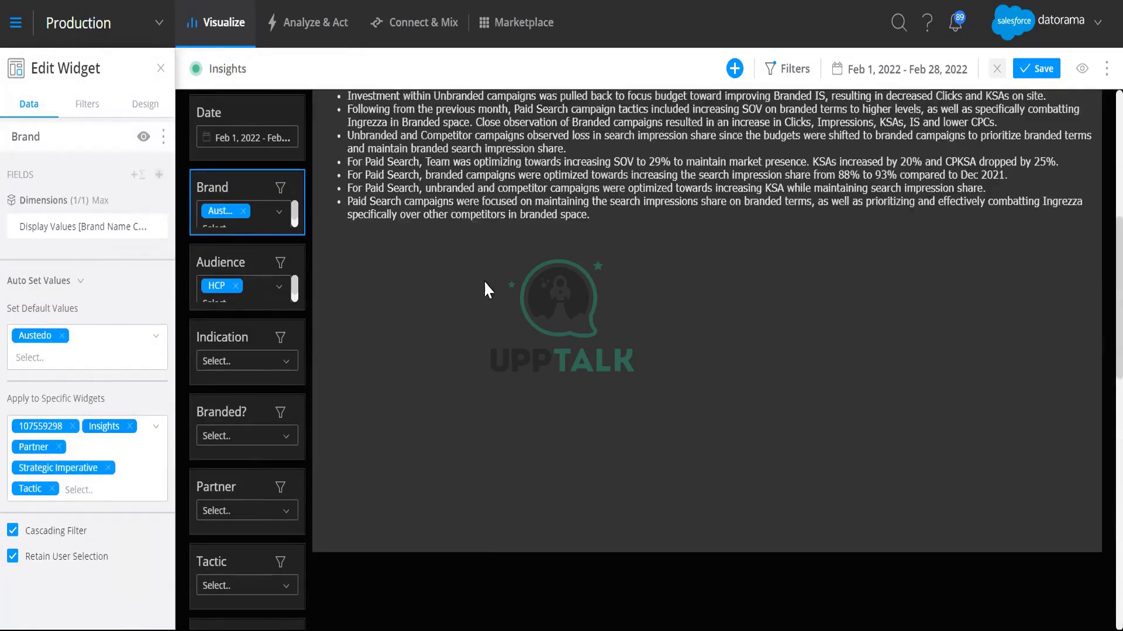
scroll(471, 123, up, 8)
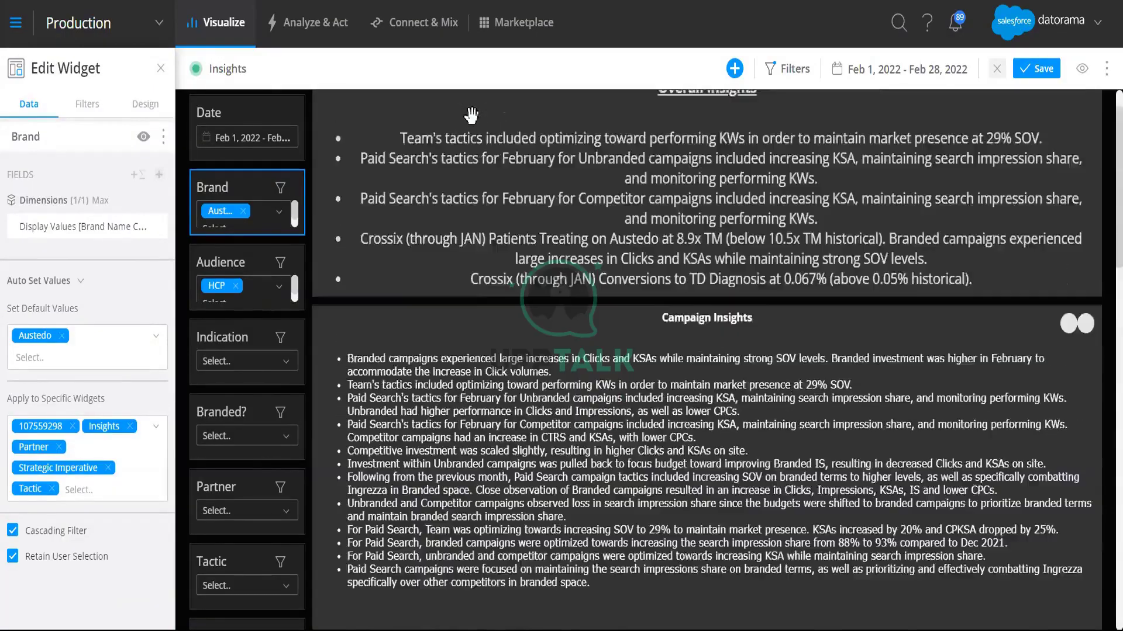
scroll(472, 115, up, 1)
click(471, 123)
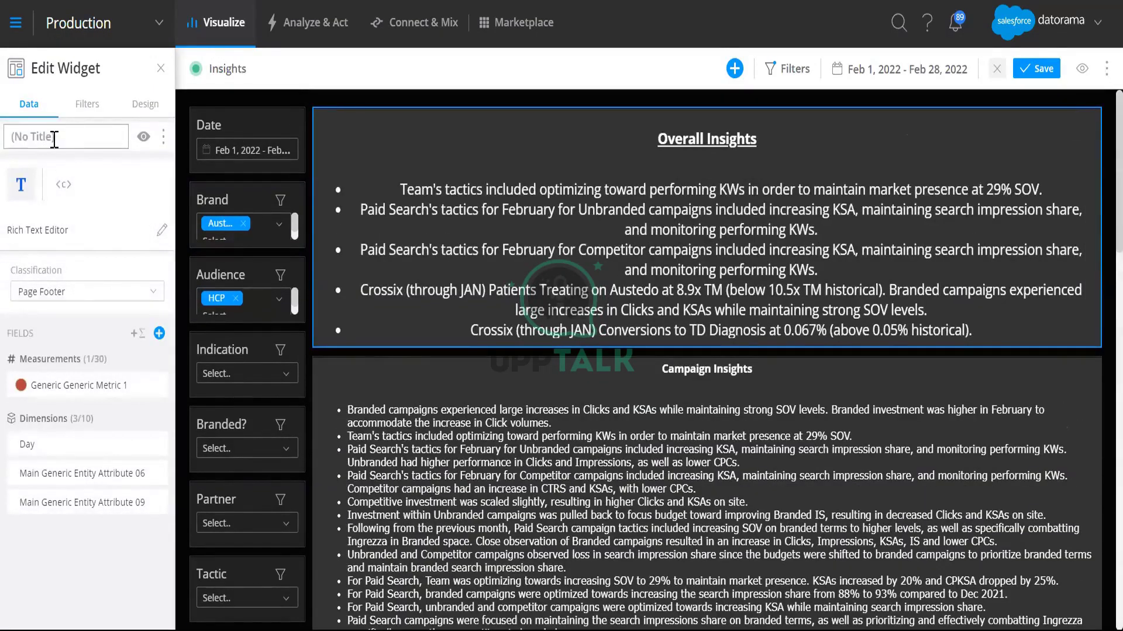
drag(54, 139, 3, 142)
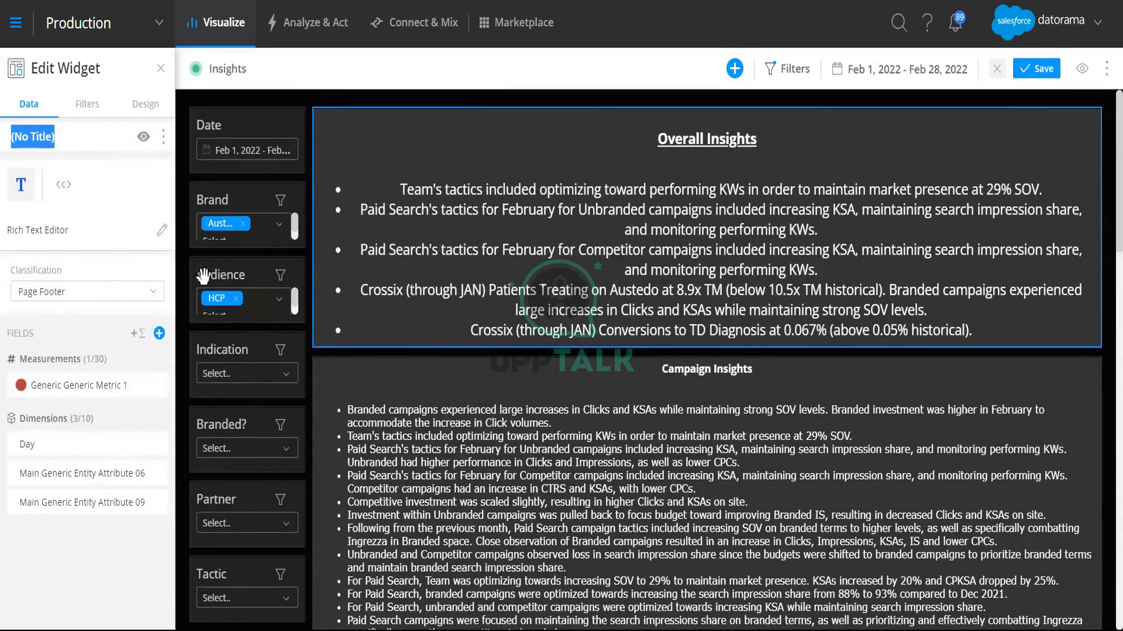
click(387, 369)
click(64, 137)
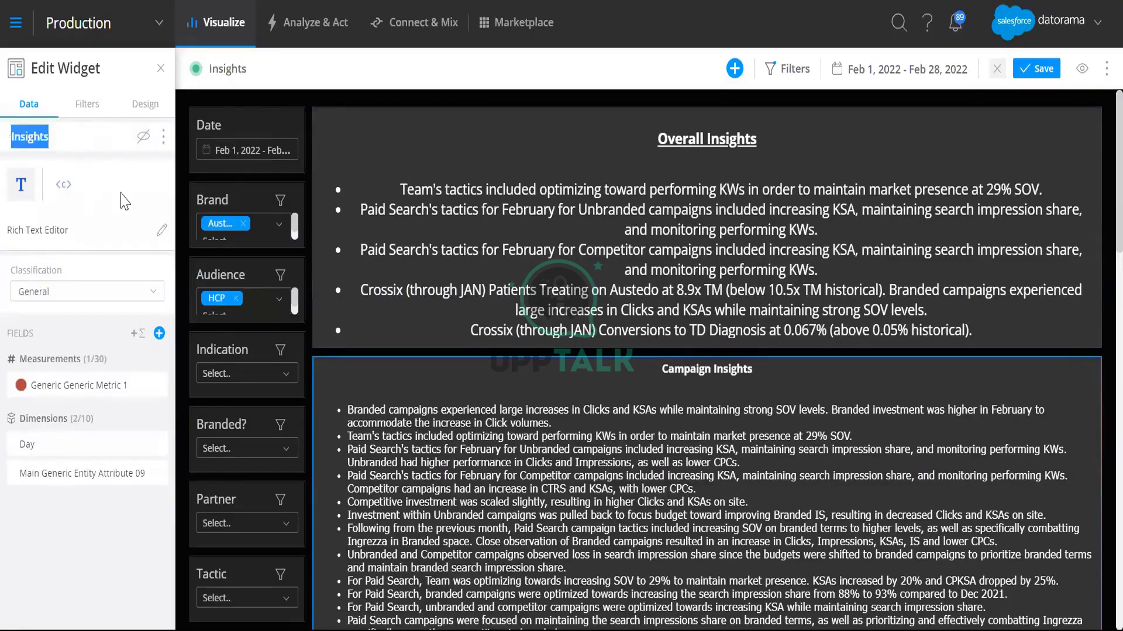
- Examine the Brand filter's selectable values and the full list of specific widgets it can apply to
click(247, 199)
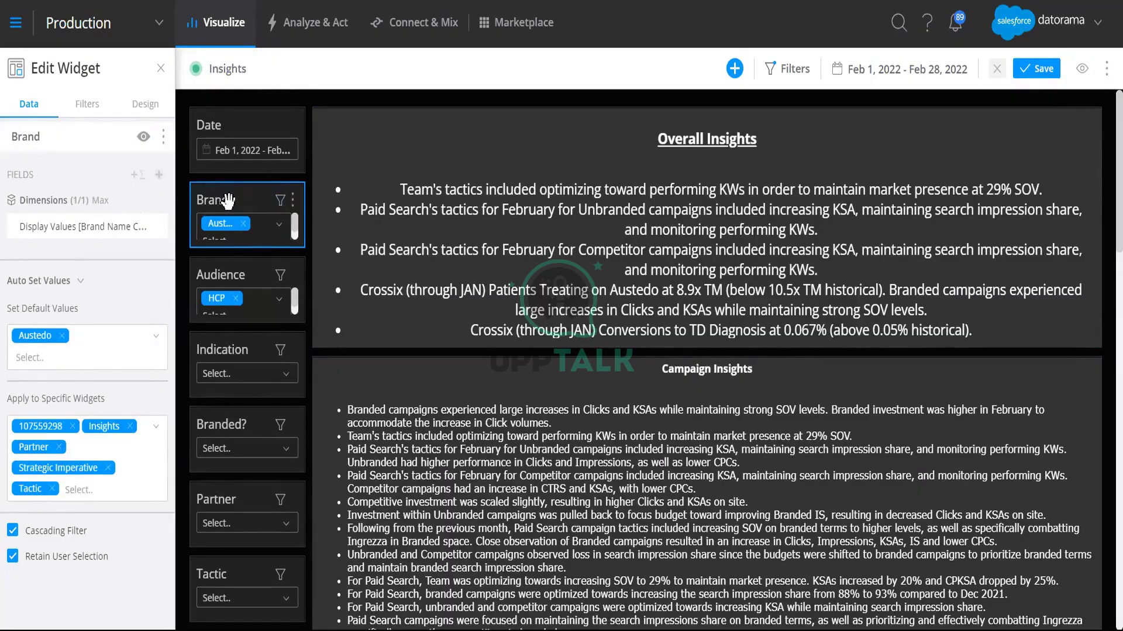
click(279, 221)
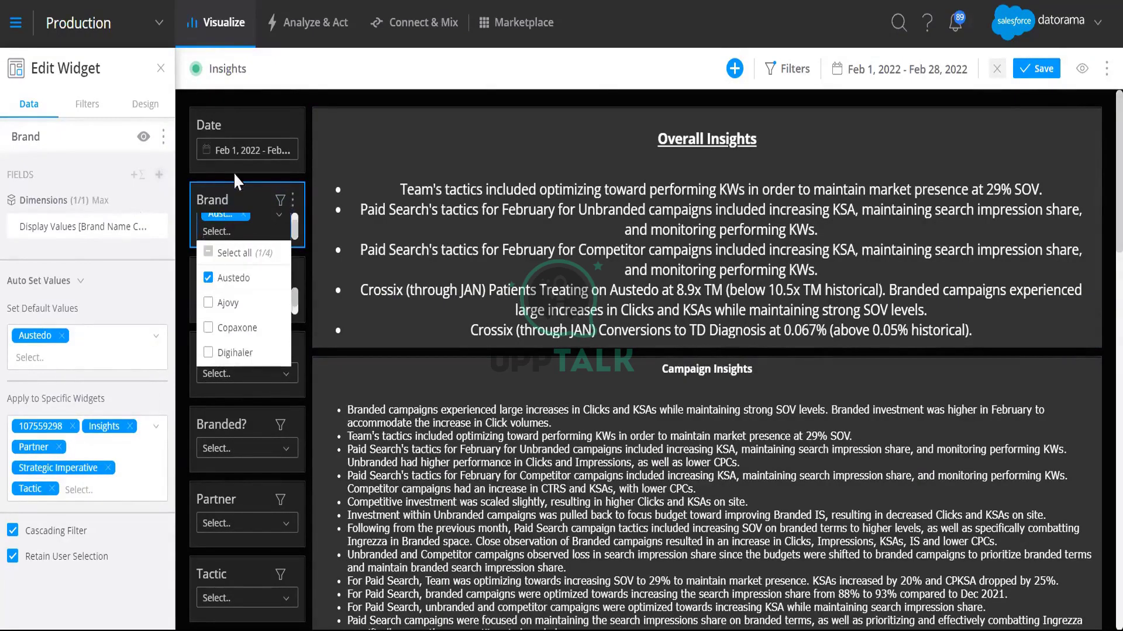
click(204, 181)
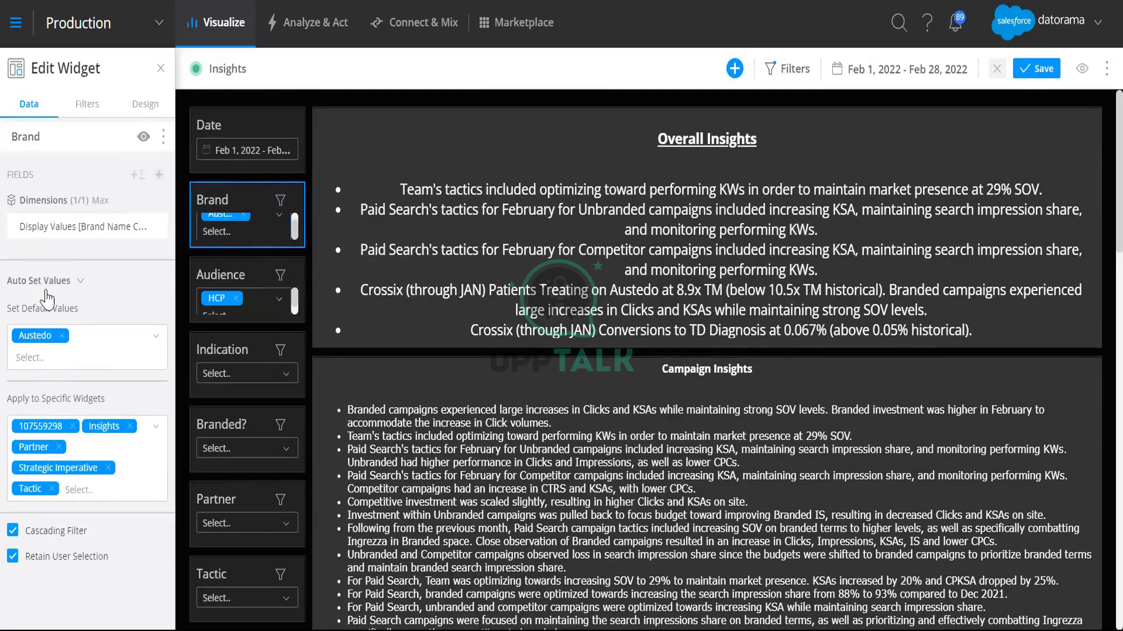
click(84, 490)
scroll(124, 553, down, 5)
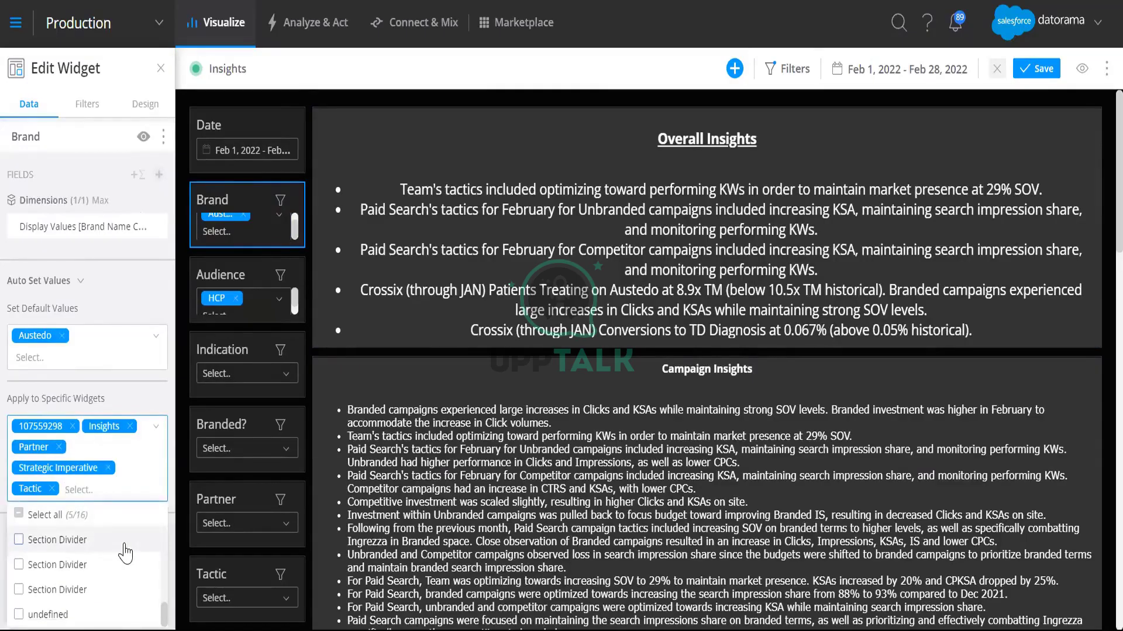
scroll(125, 553, up, 2)
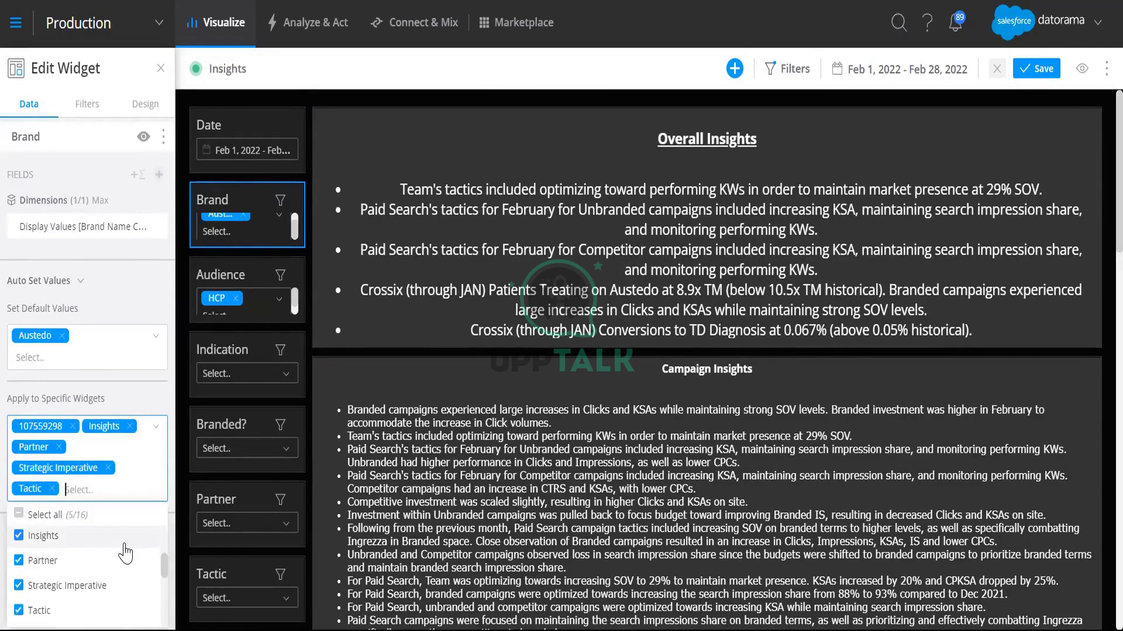
scroll(125, 553, down, 2)
scroll(88, 550, up, 2)
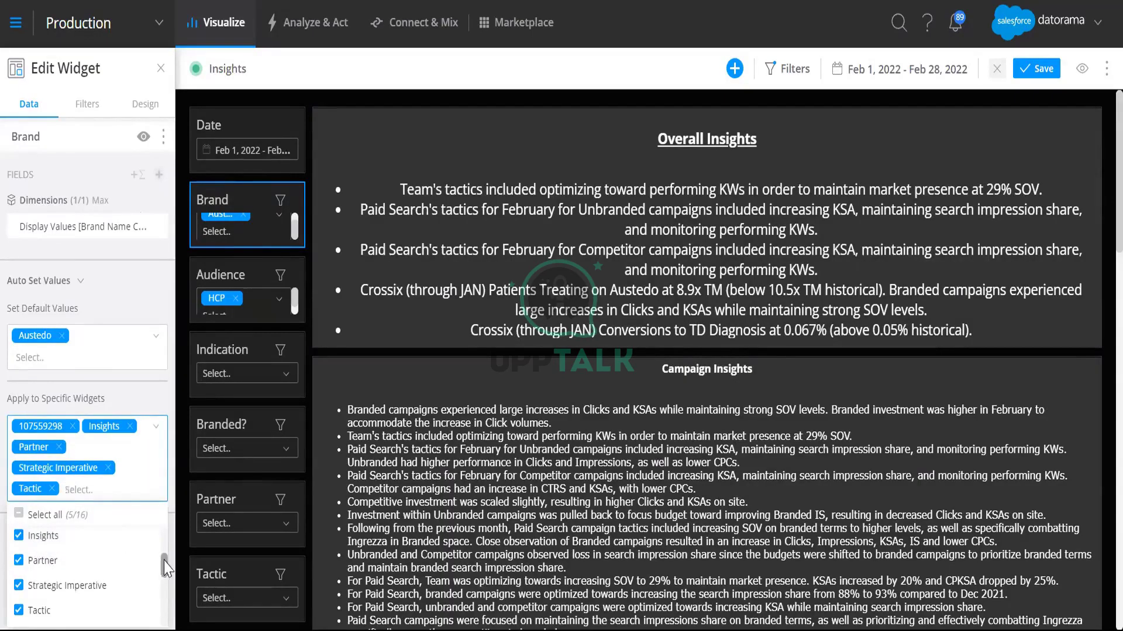
drag(165, 566, 165, 617)
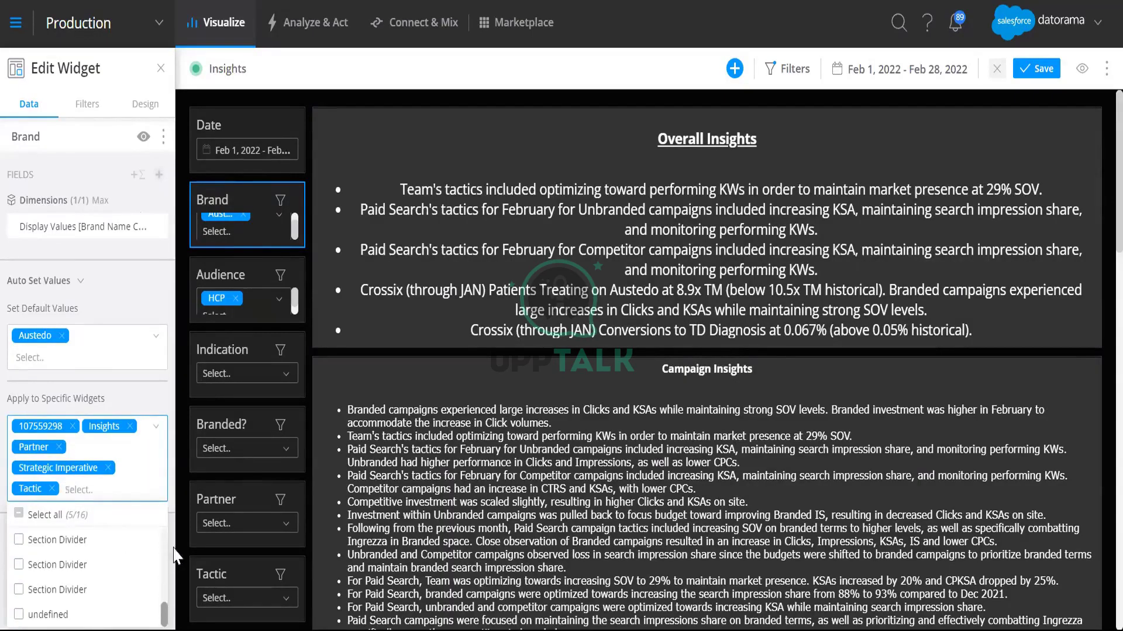
scroll(179, 527, up, 5)
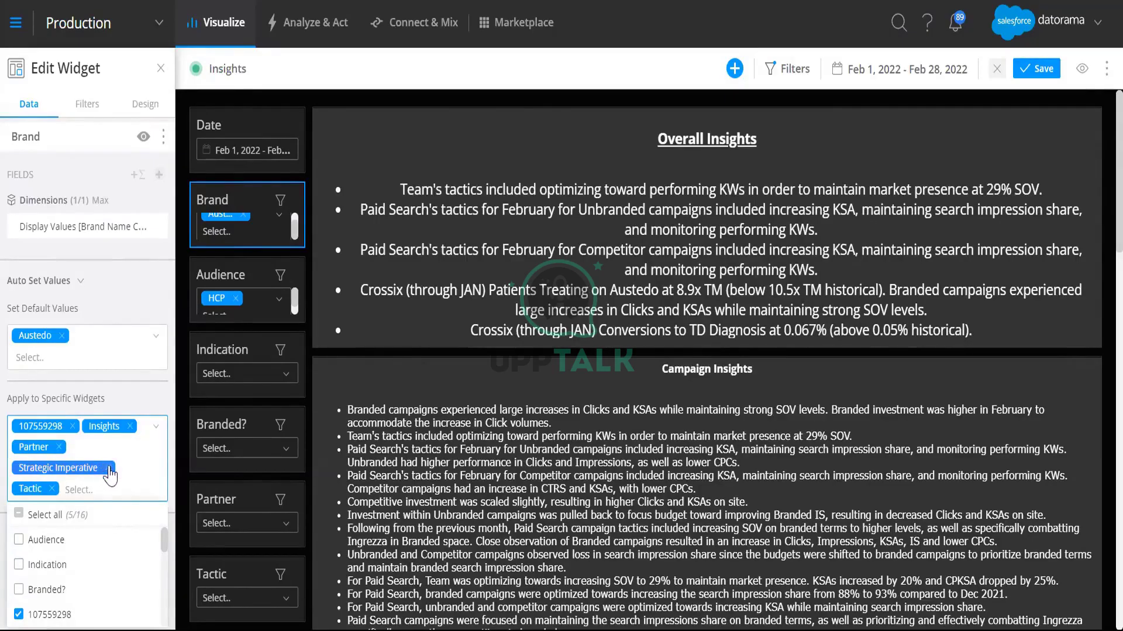
- Check the Overall Insights widget's title against the Brand filter's Apply to Specific Widgets selection
click(364, 380)
click(380, 123)
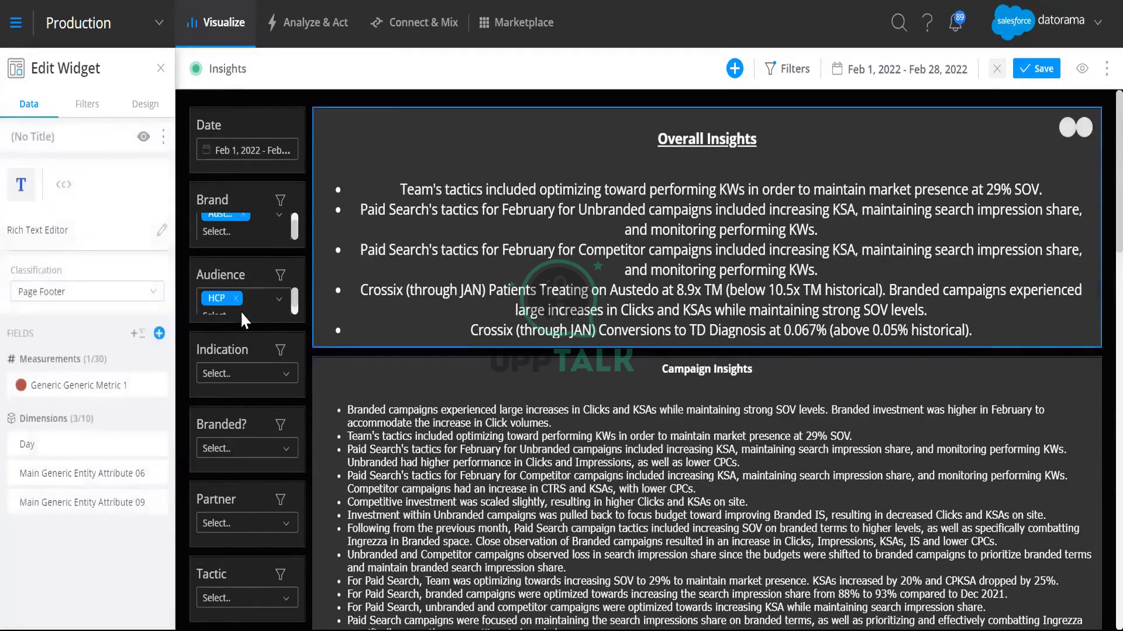
click(92, 135)
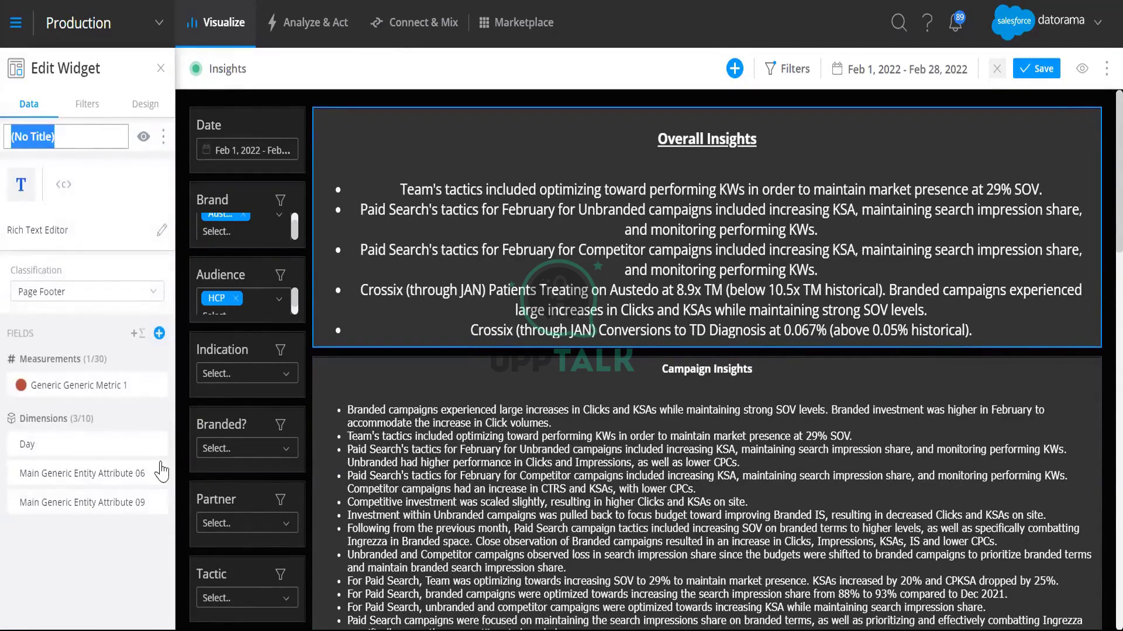
click(217, 199)
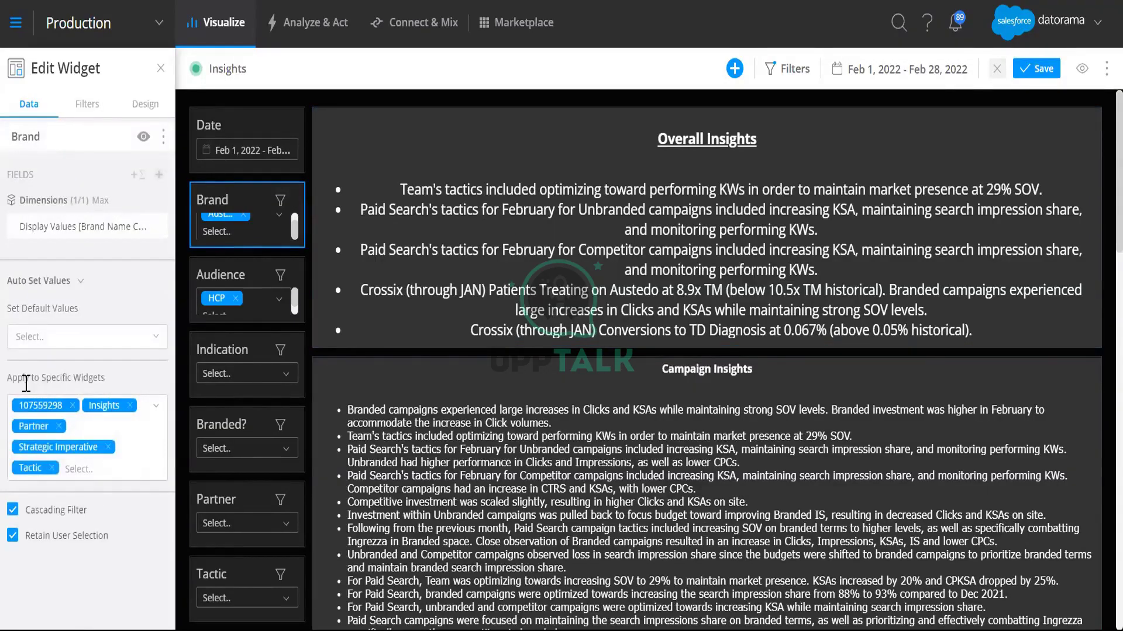
drag(60, 393, 33, 398)
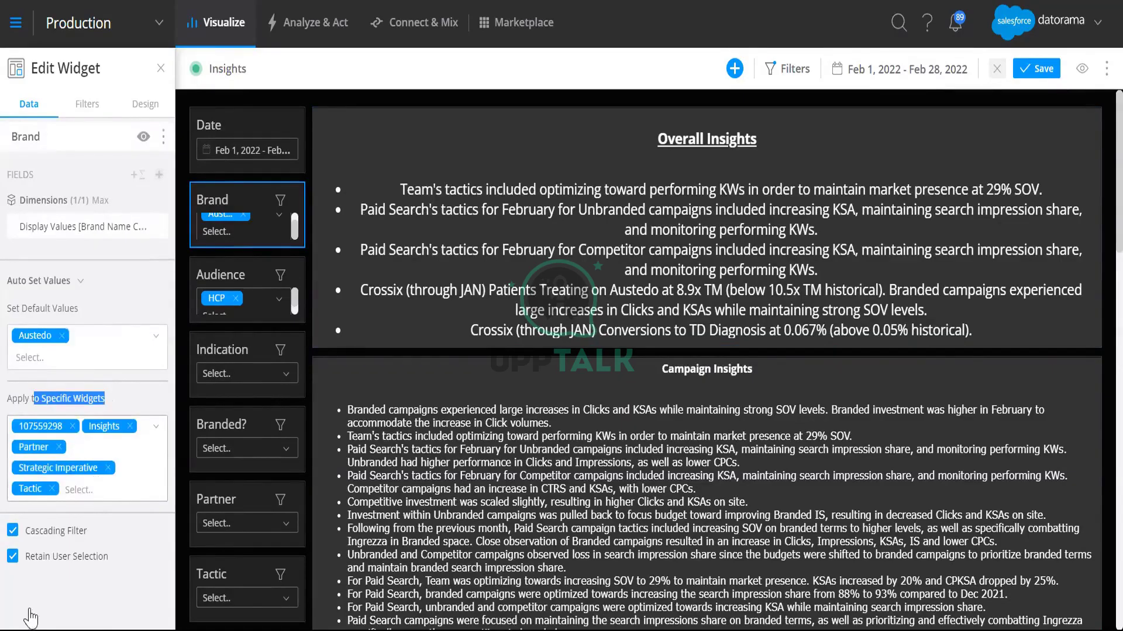
click(93, 488)
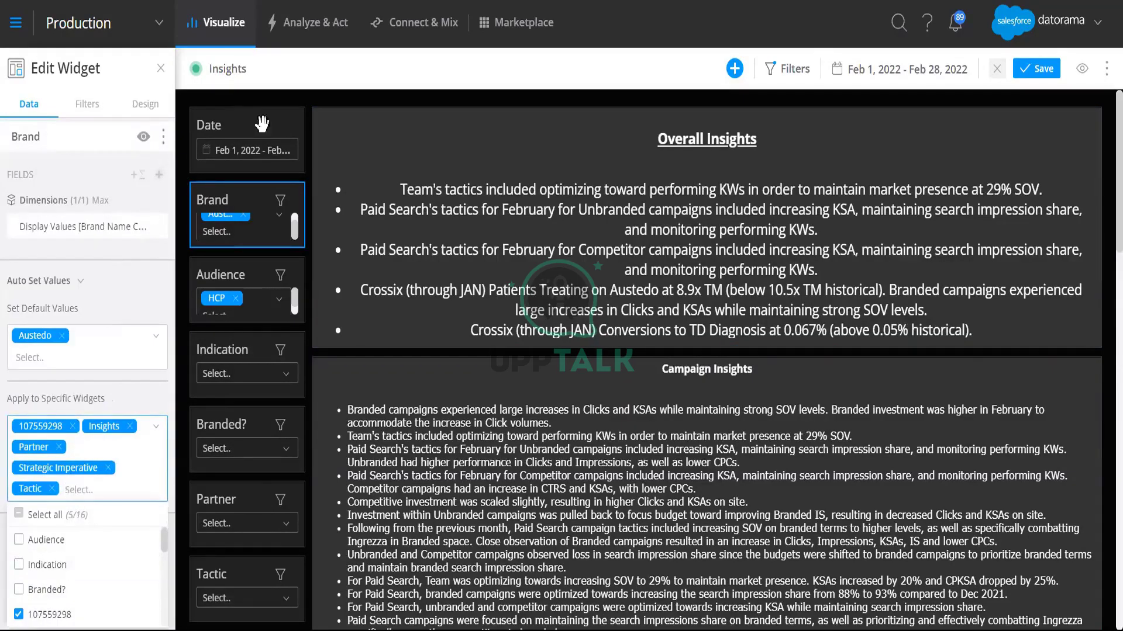
click(1074, 126)
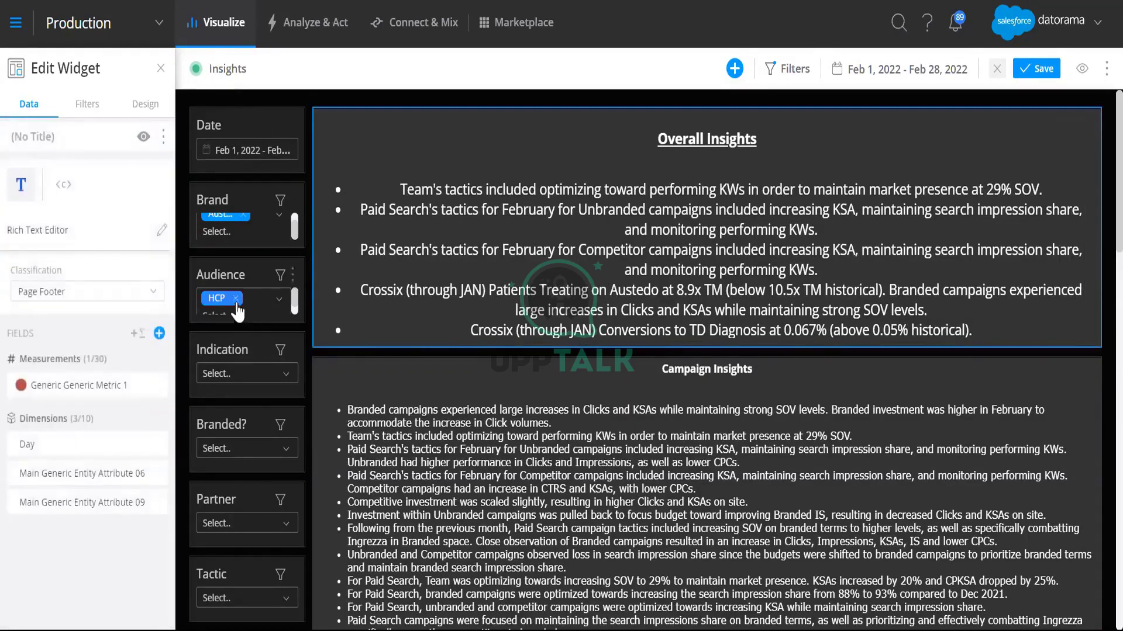
- Clear the Audience and Brand filter selections, and set the Brand filter to Austedo
click(235, 298)
click(245, 221)
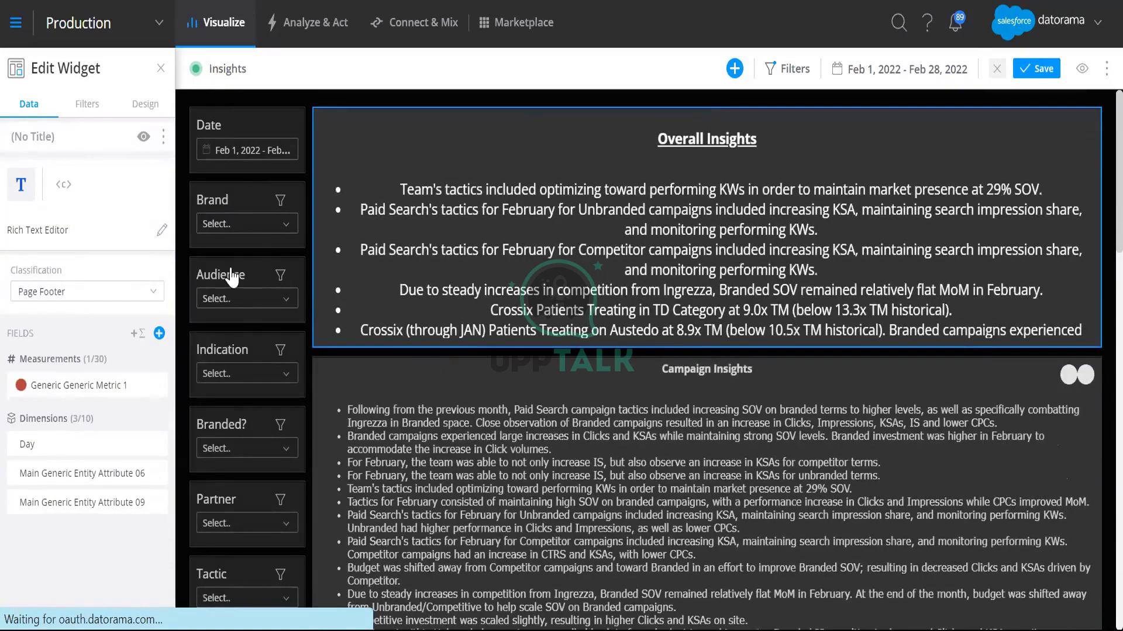
click(237, 224)
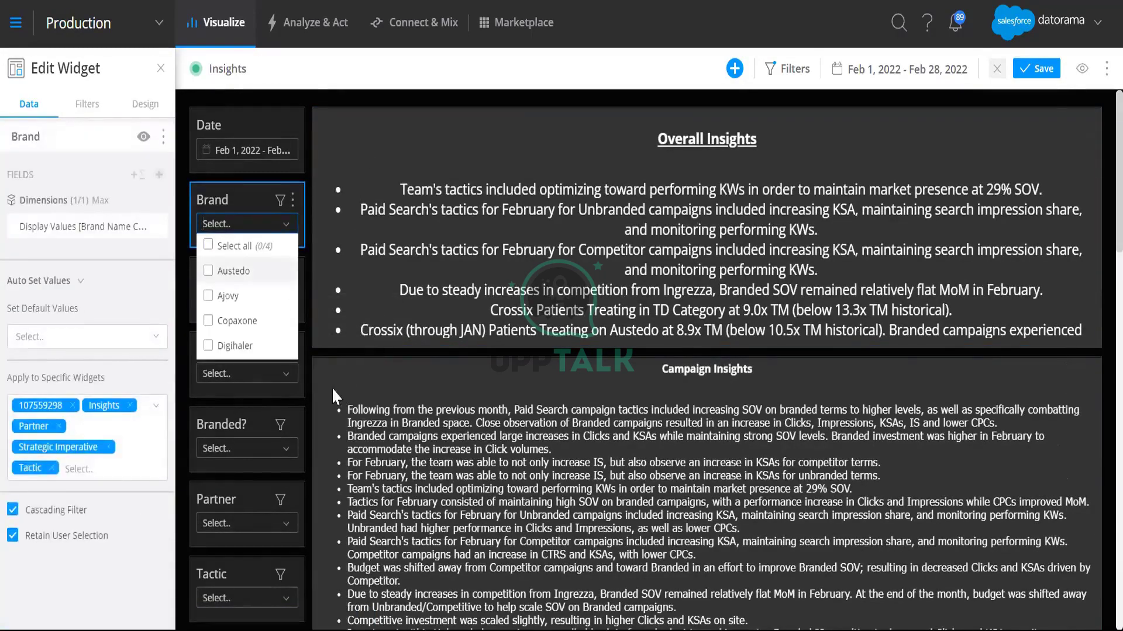
click(233, 271)
click(124, 588)
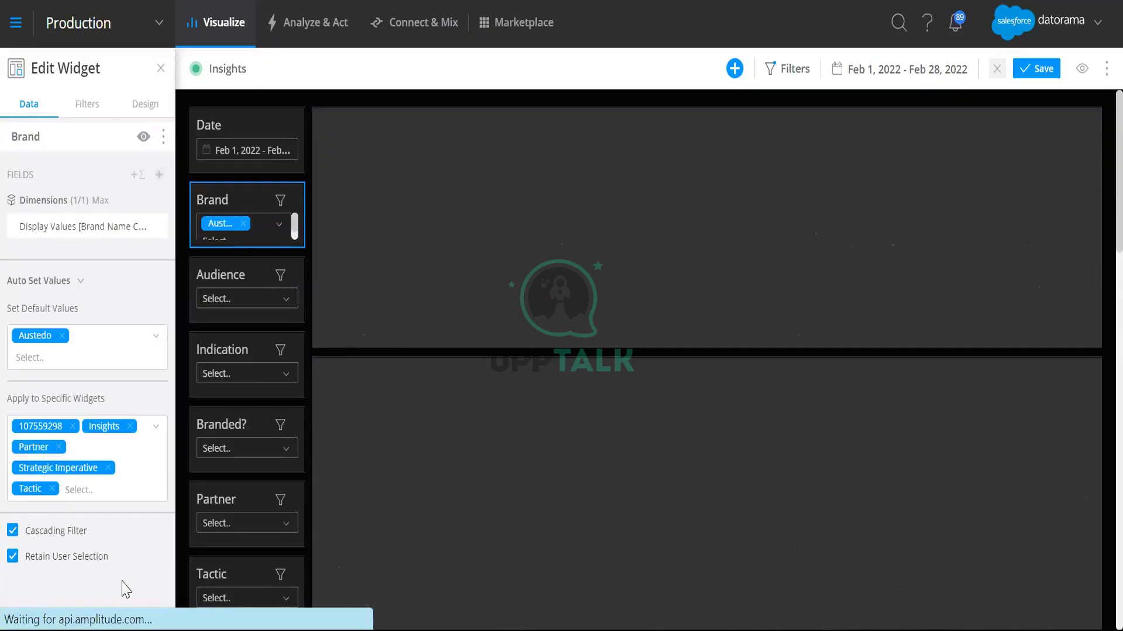
- Set the Audience filter to DTC, and check the Indication filter's options without selecting any
click(228, 299)
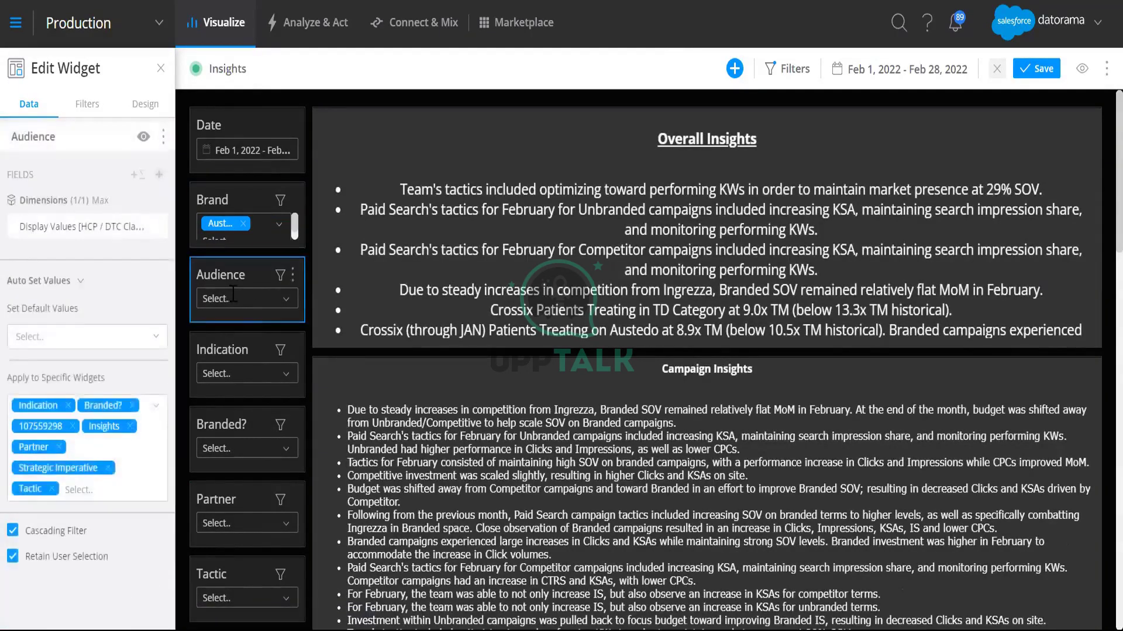
click(240, 346)
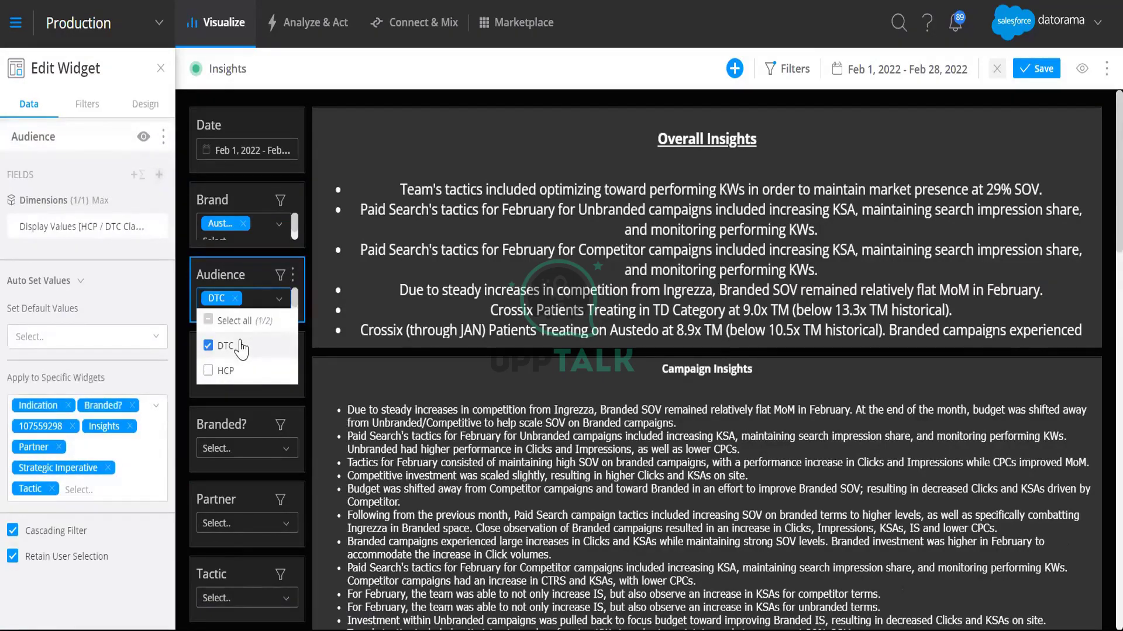
click(123, 588)
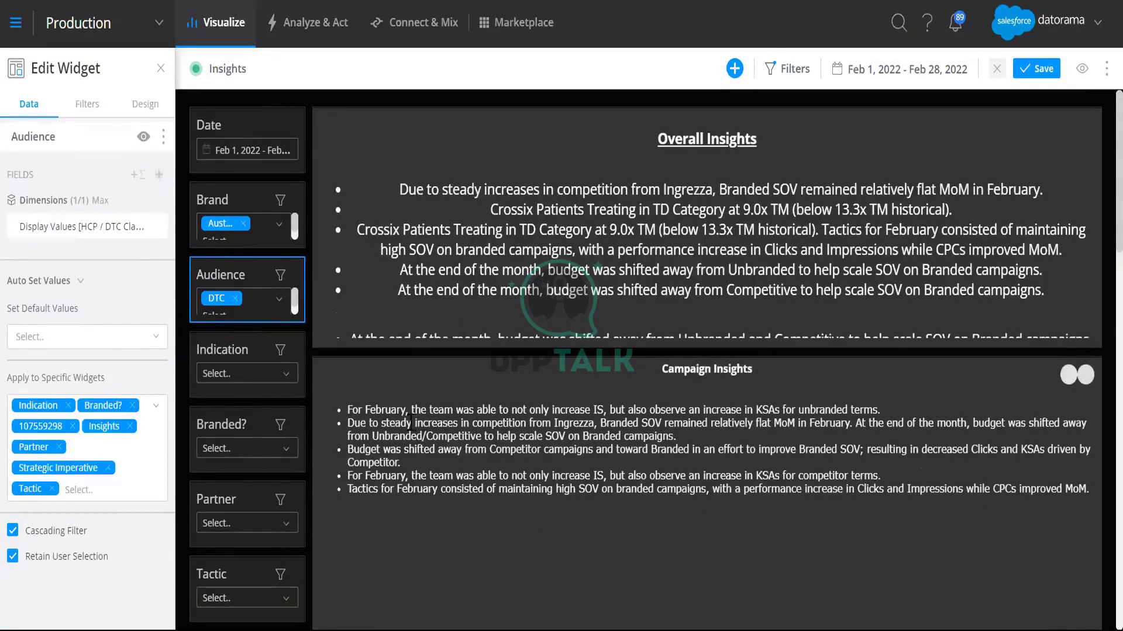
click(241, 374)
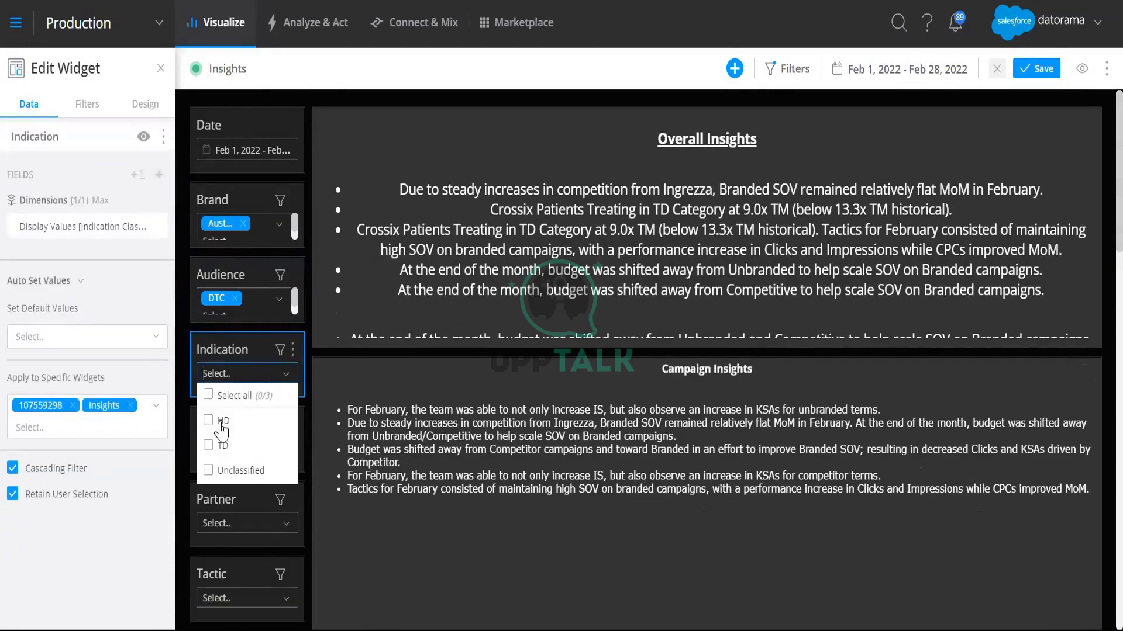
click(121, 543)
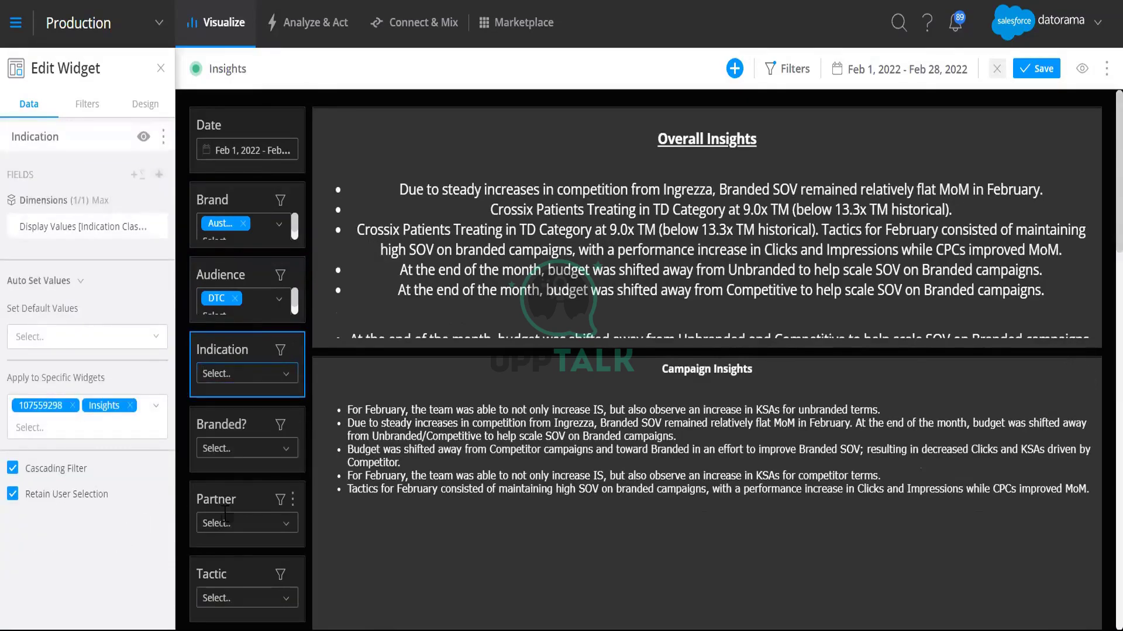
- Set the Indication filter to TD and close its list of values
click(227, 379)
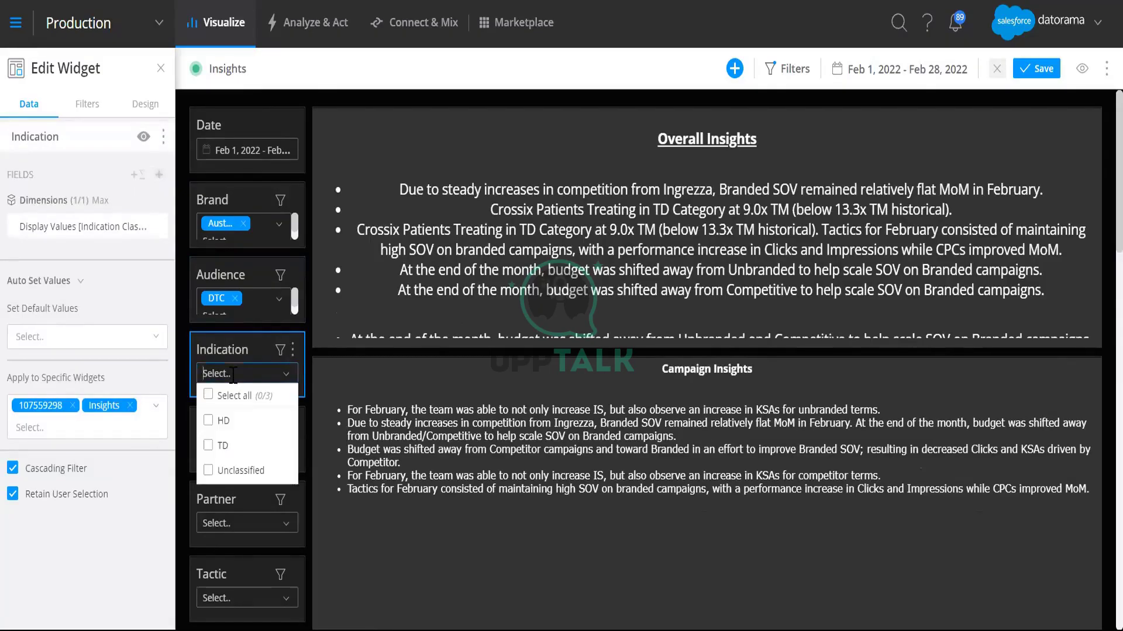
click(221, 447)
click(101, 575)
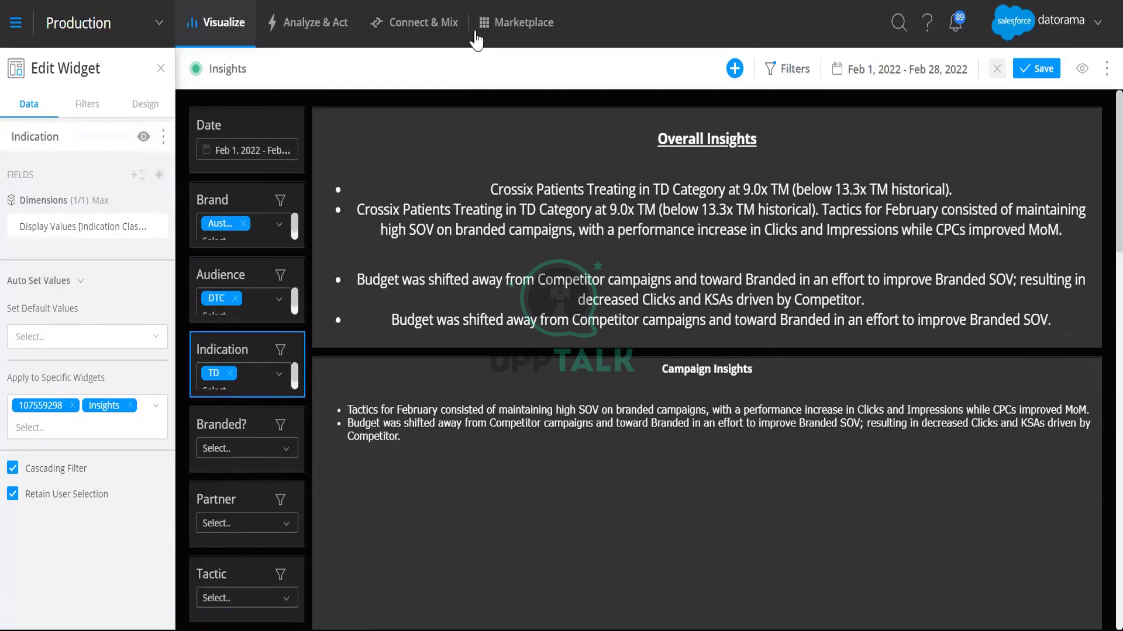
- Review the Brand and Audience filter settings and the Overall Insights widget's fields, and open Connect & Mix
click(234, 201)
click(252, 271)
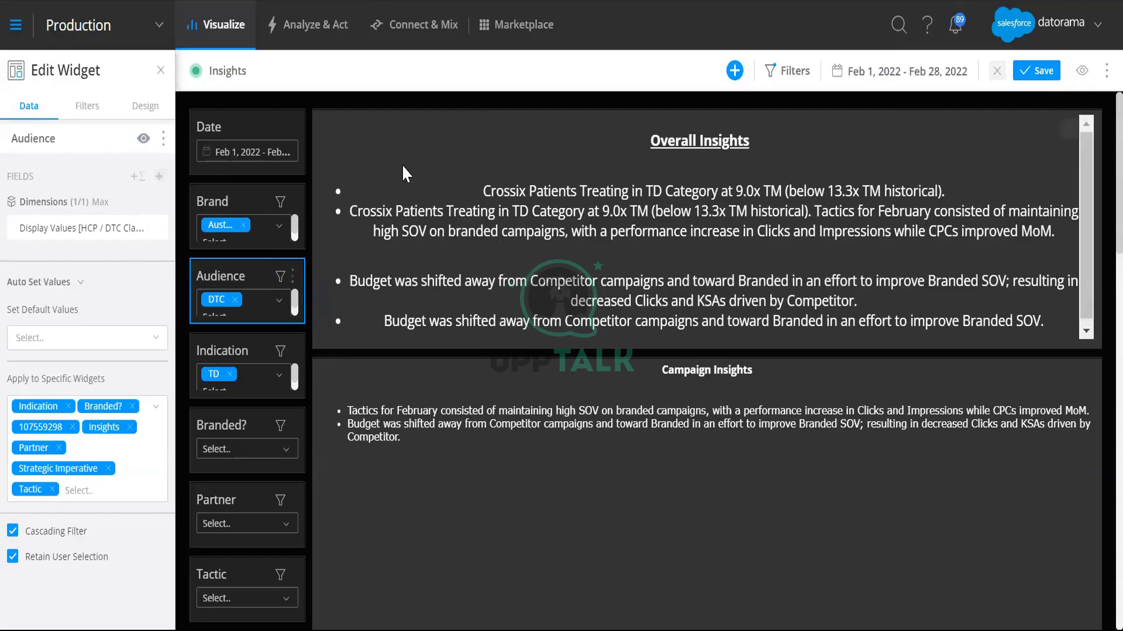
click(415, 121)
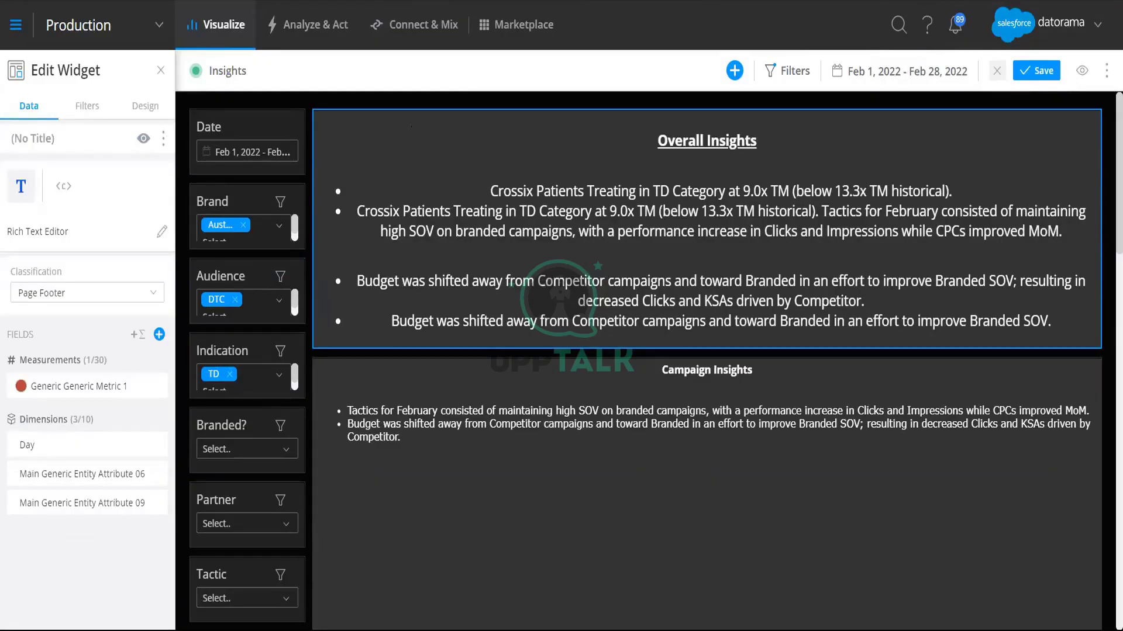
click(404, 29)
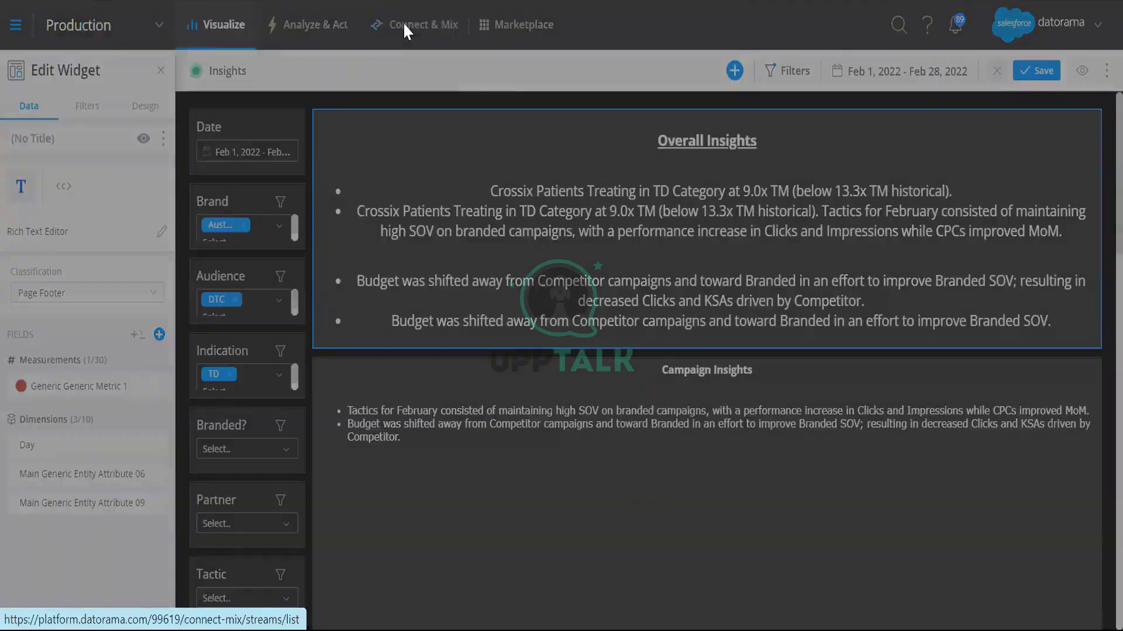
- Switch to Excel and examine the header row of DisplayReportMar-May2018 from Day to Media Cost
click(611, 358)
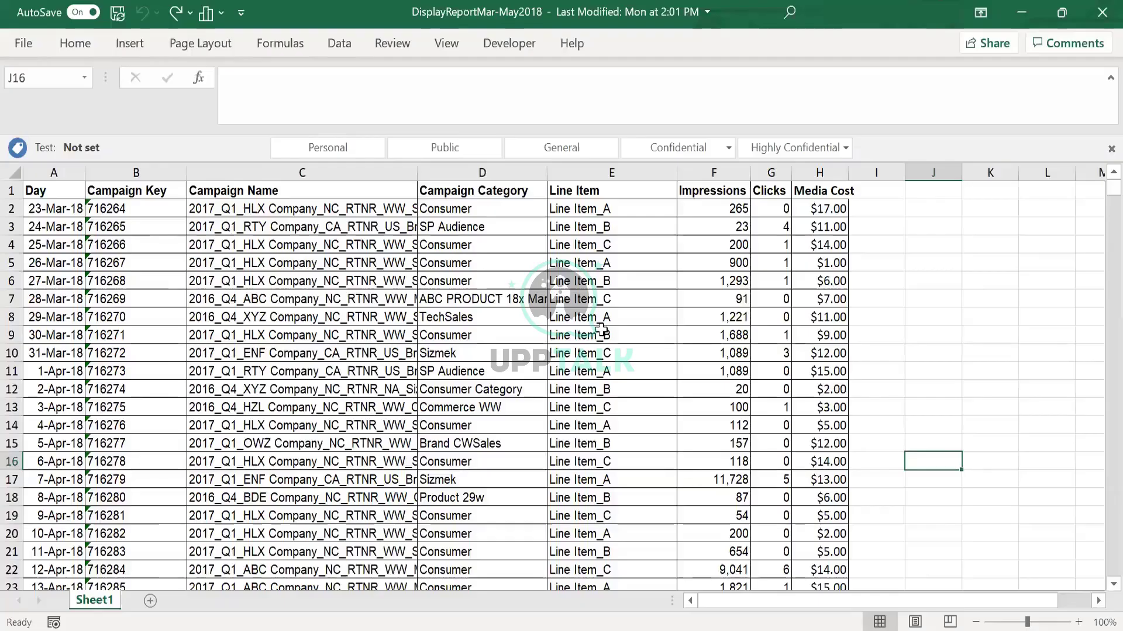
click(601, 330)
key(ctrl+Up)
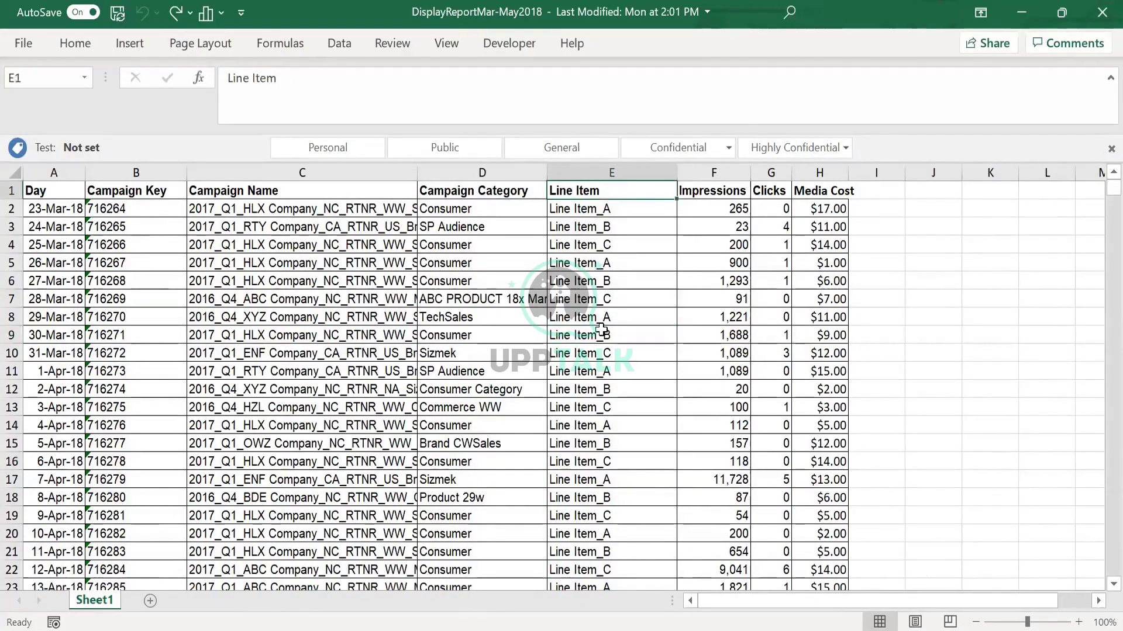
key(ctrl+Left)
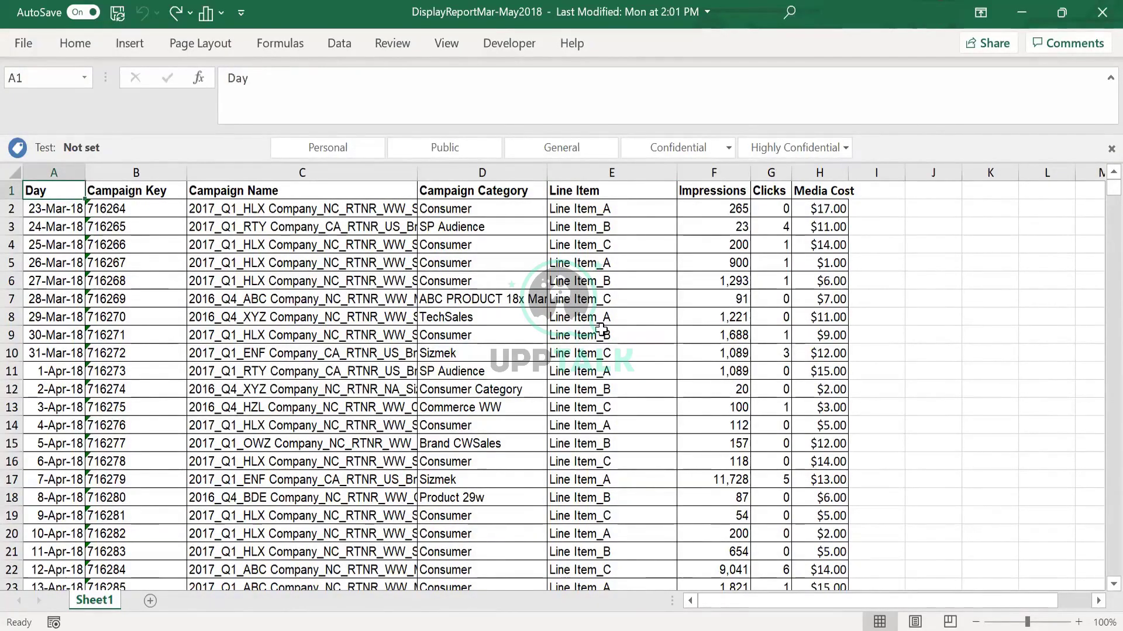
key(ctrl+Right)
key(ctrl+Left)
key(ctrl+Right)
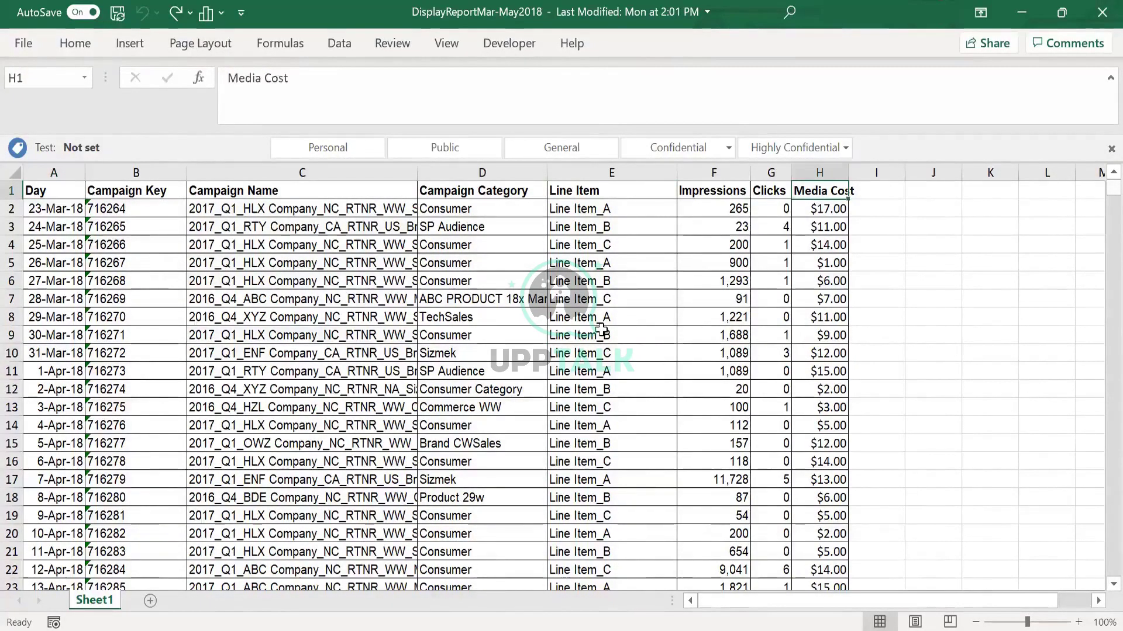
key(ctrl+Left)
key(ctrl+Right)
key(ctrl+Left)
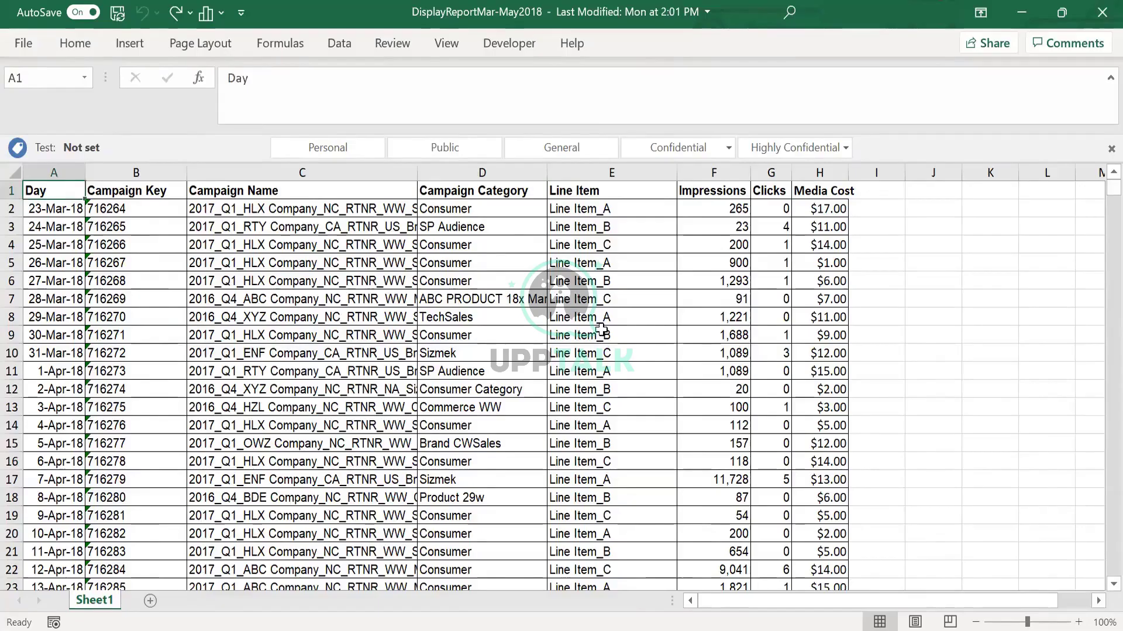
key(Right)
key(Right)
key(Right)
key(Right)
key(Right)
key(Right)
key(Right)
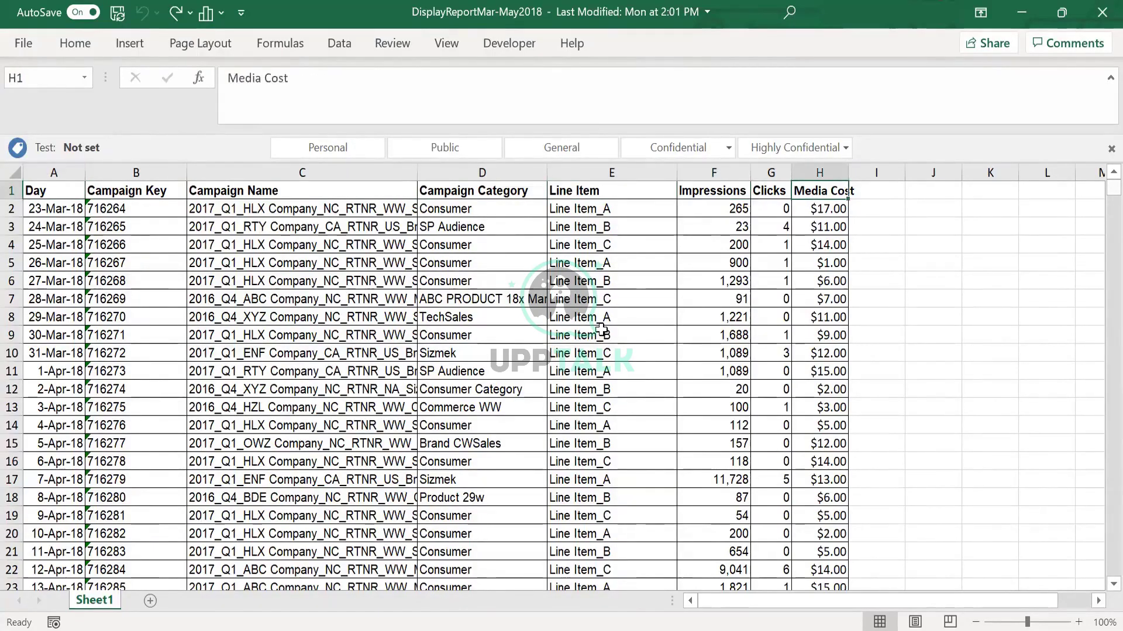
key(Left)
key(ctrl+Left)
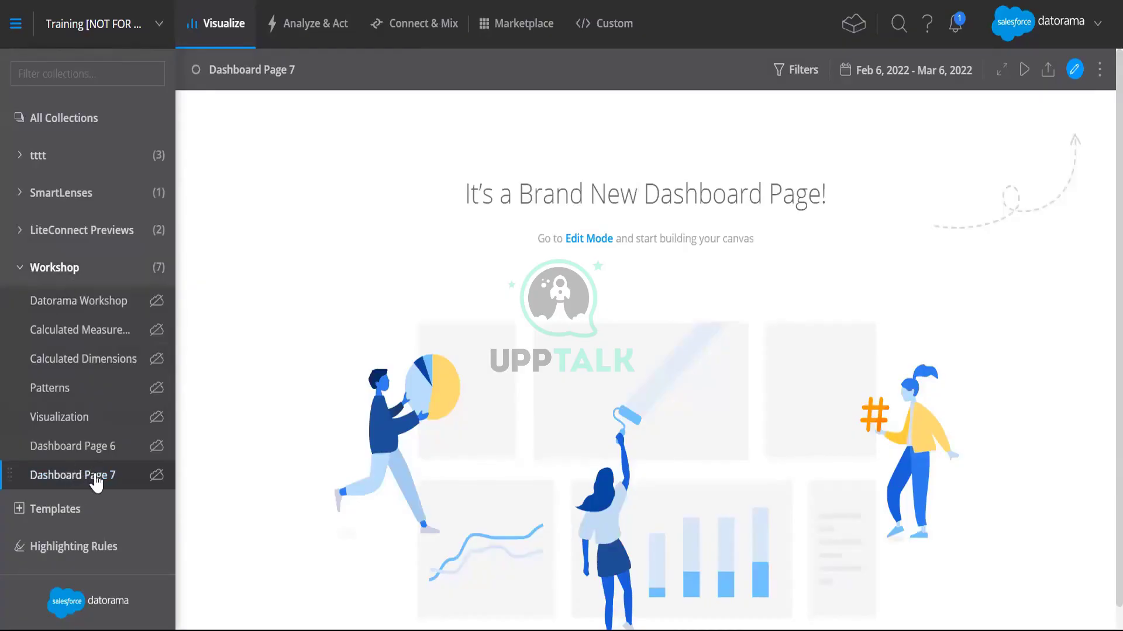
- Switch to Datorama and examine the page actions offered for Dashboard Page 7 and Dashboard Page 6 in the Workshop collection
click(160, 484)
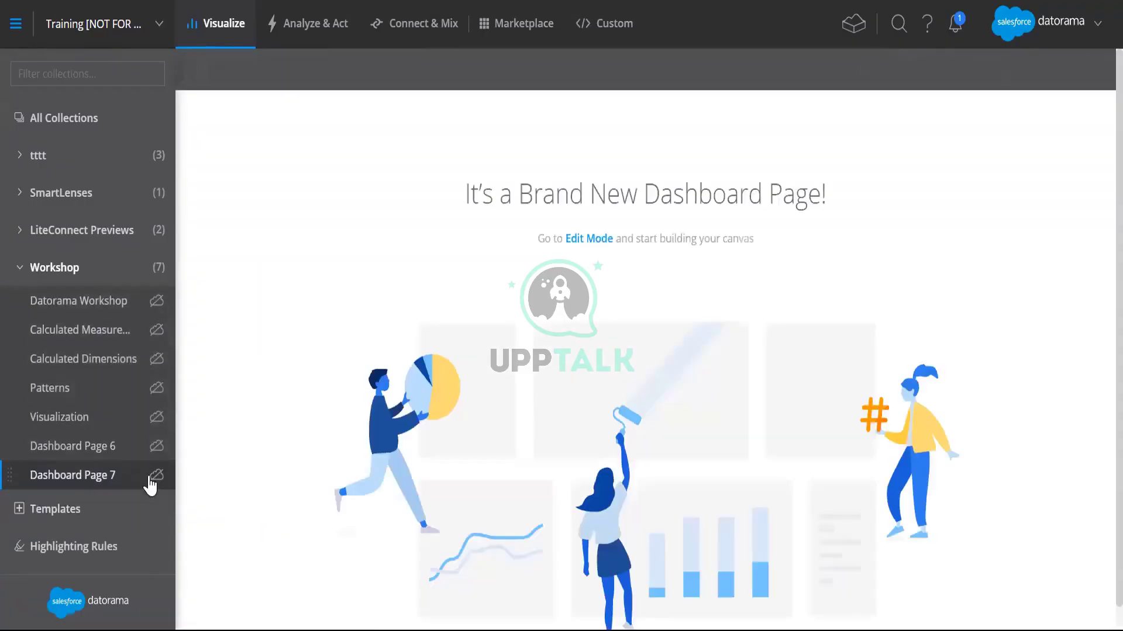
right_click(149, 485)
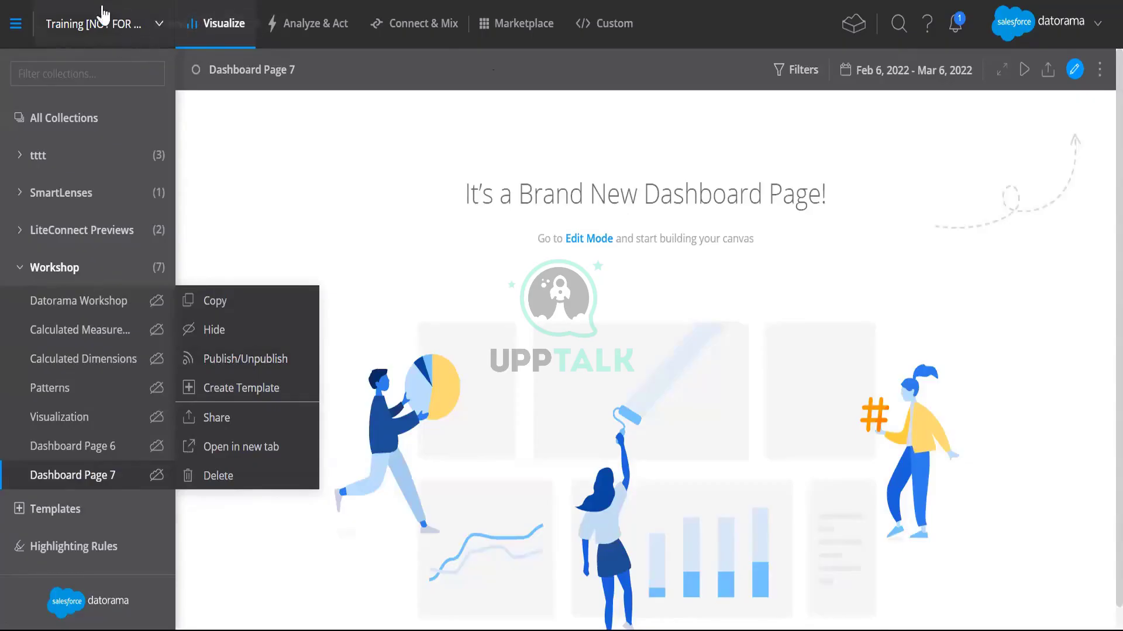
click(433, 168)
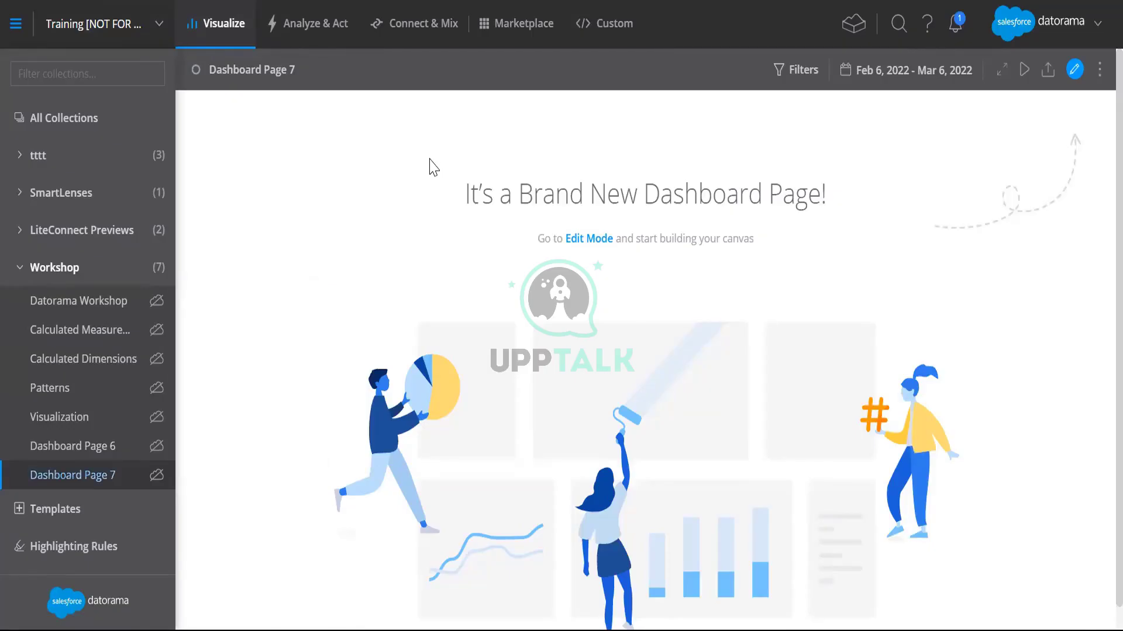
right_click(115, 452)
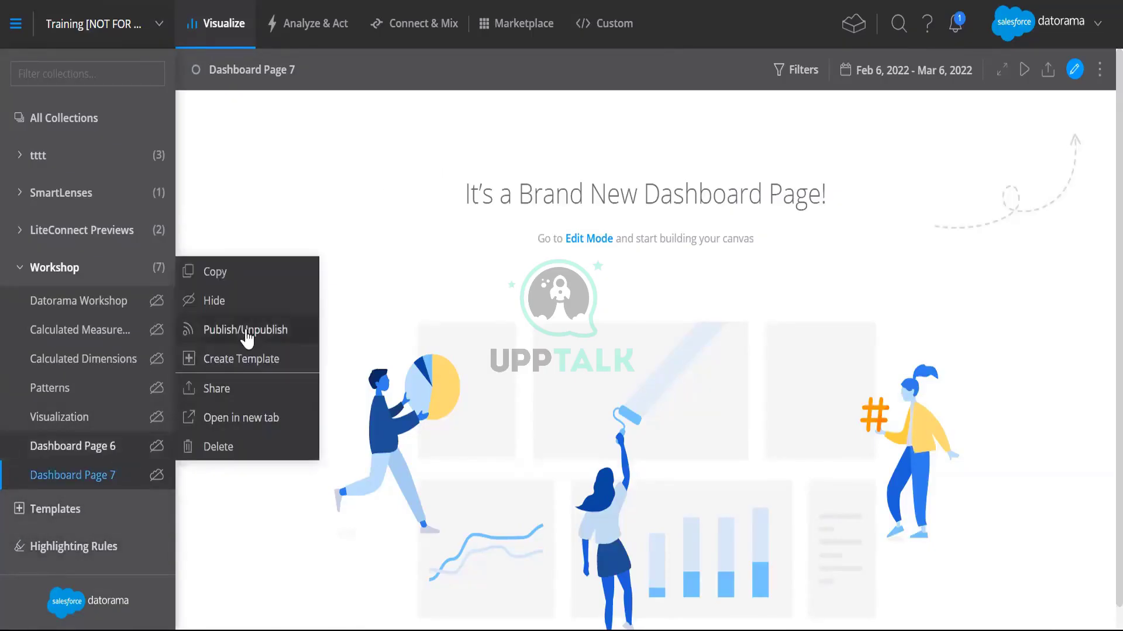
click(321, 110)
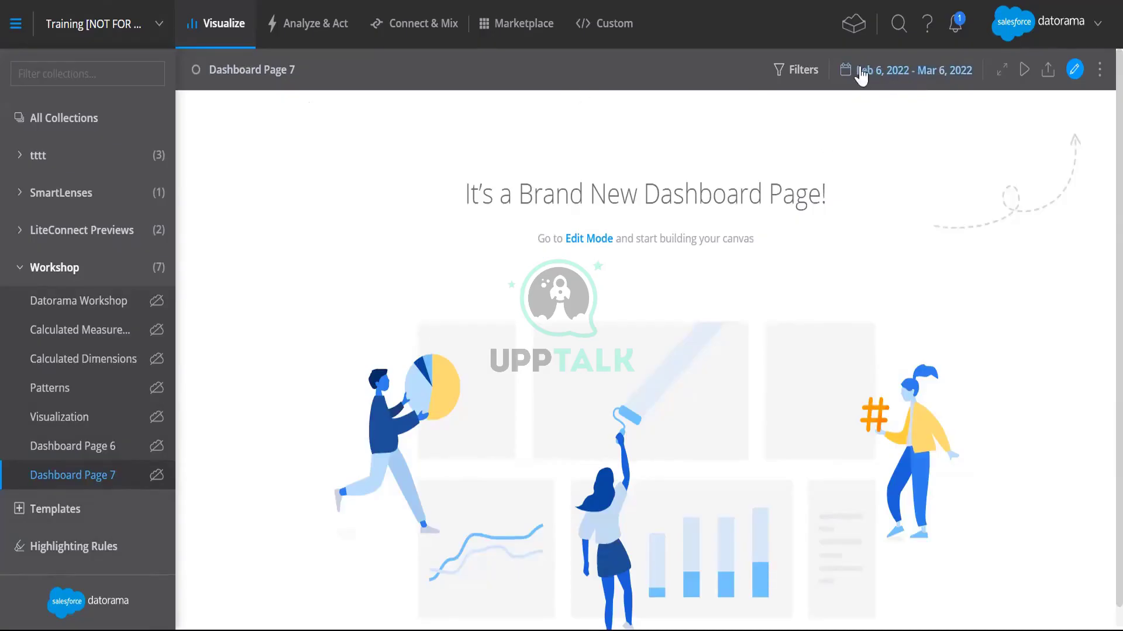
- Check the report's dates in Excel, and set Dashboard Page 7's date range to On Going from Jan 1, 2018
click(947, 81)
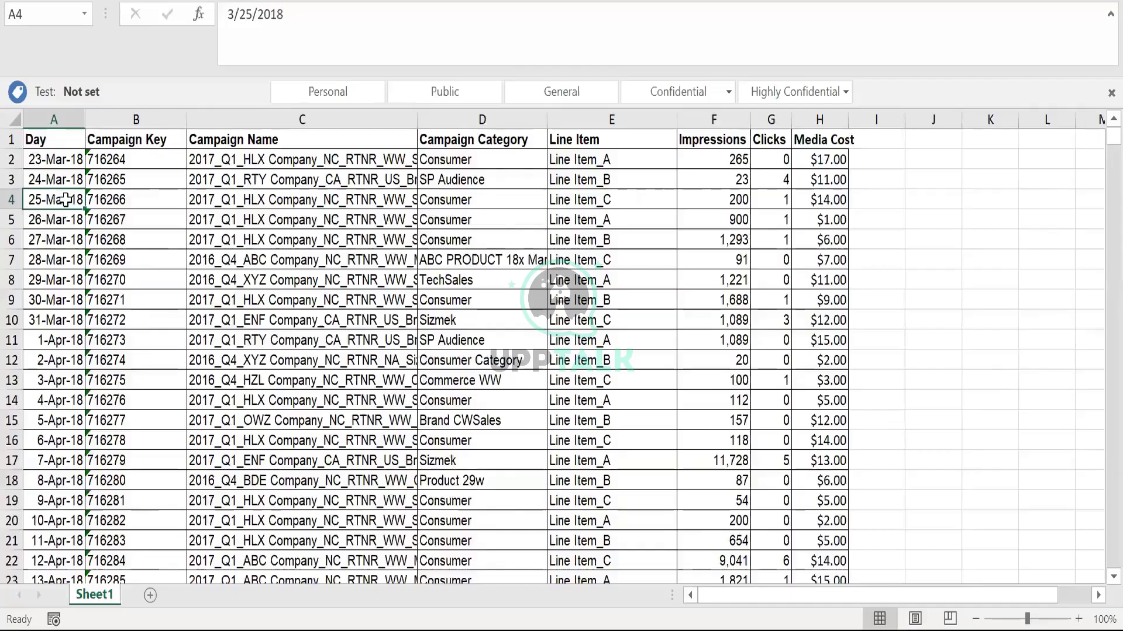
scroll(64, 201, down, 14)
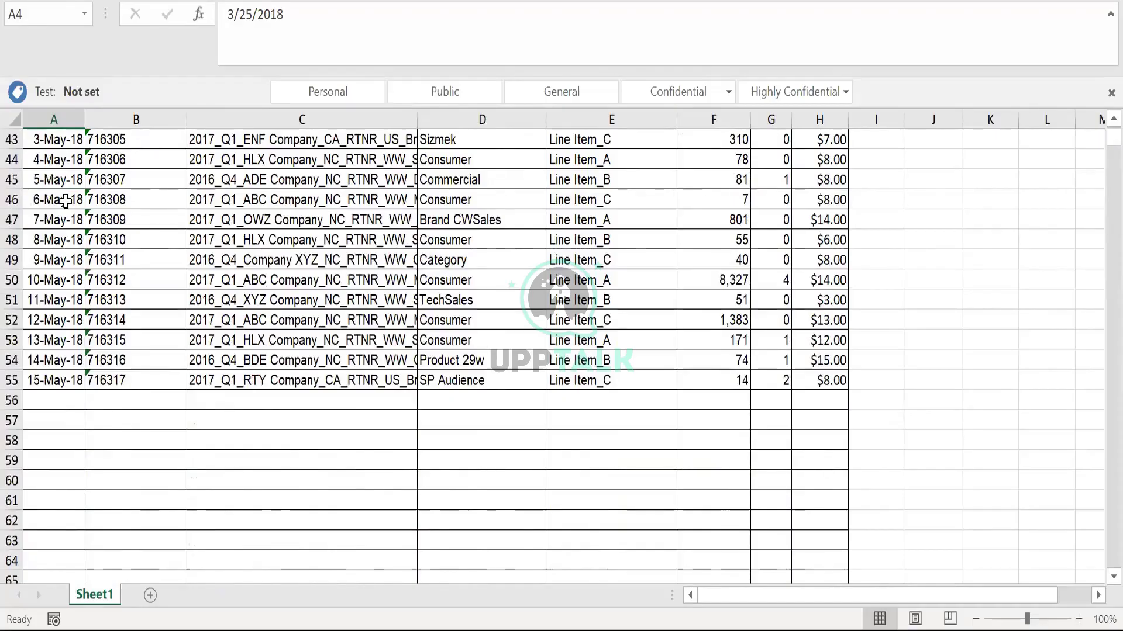
scroll(64, 200, up, 14)
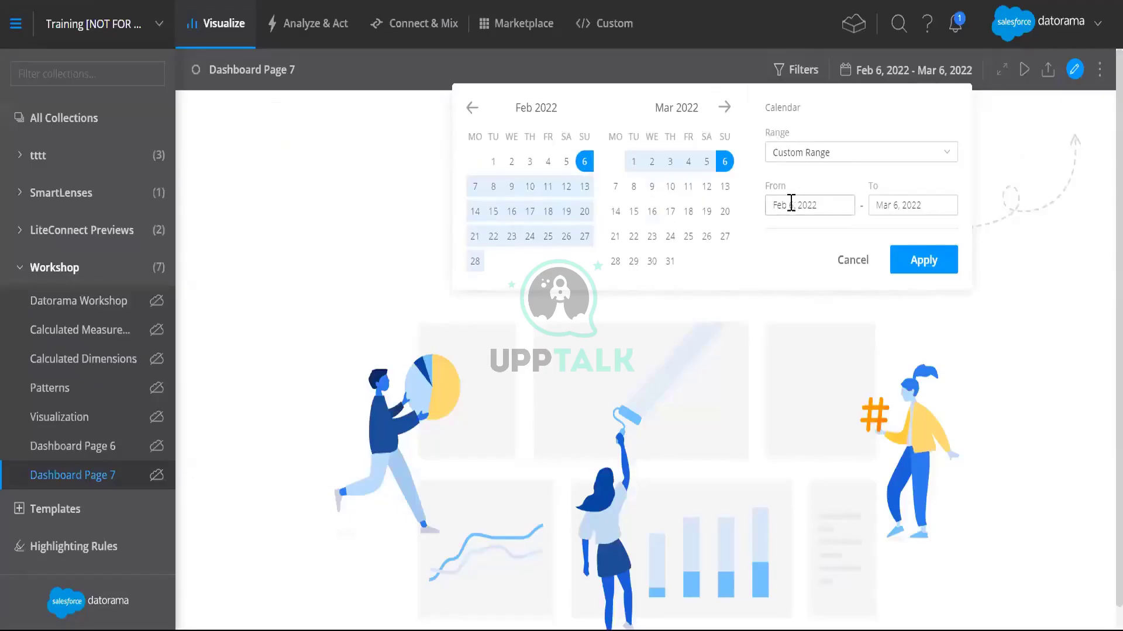
double_click(786, 206)
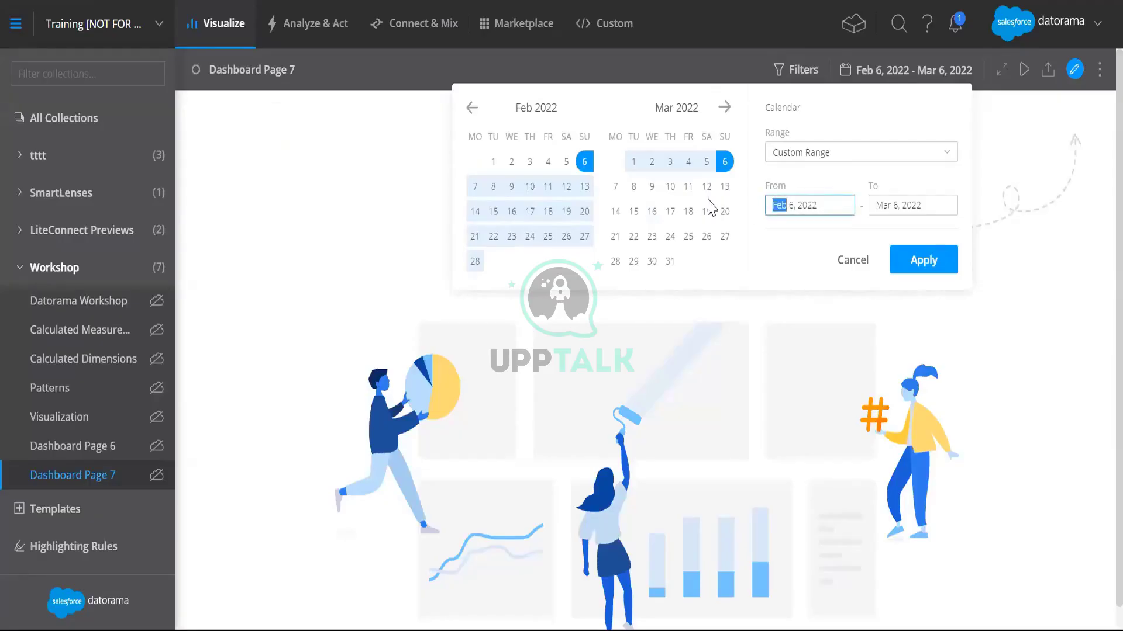
text(Jan 1, 2018)
click(842, 151)
click(819, 234)
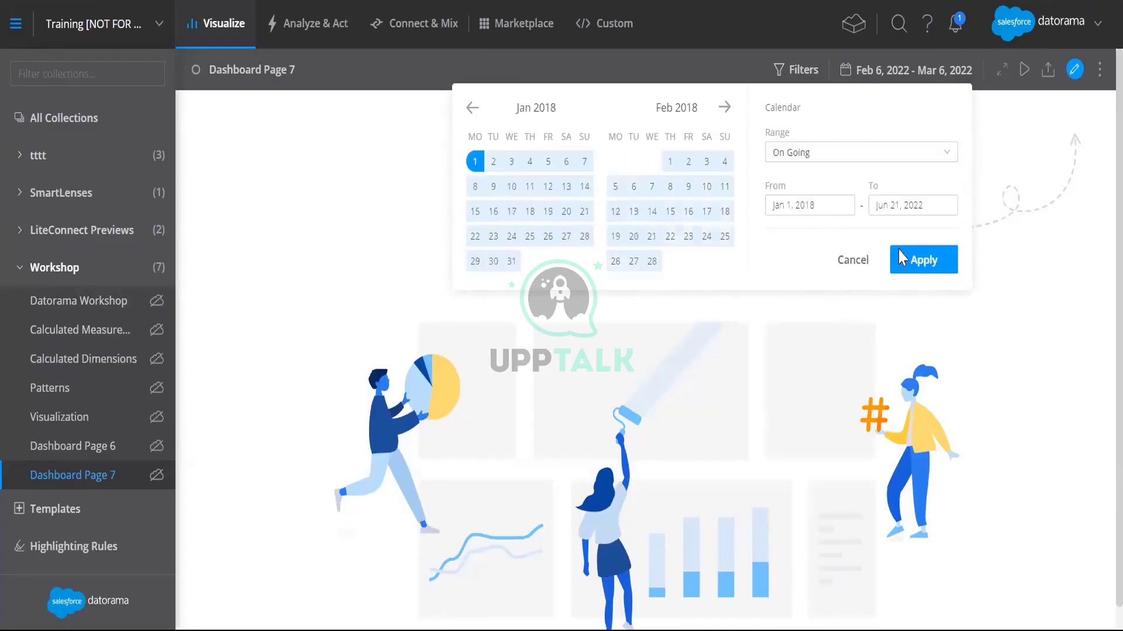
click(930, 262)
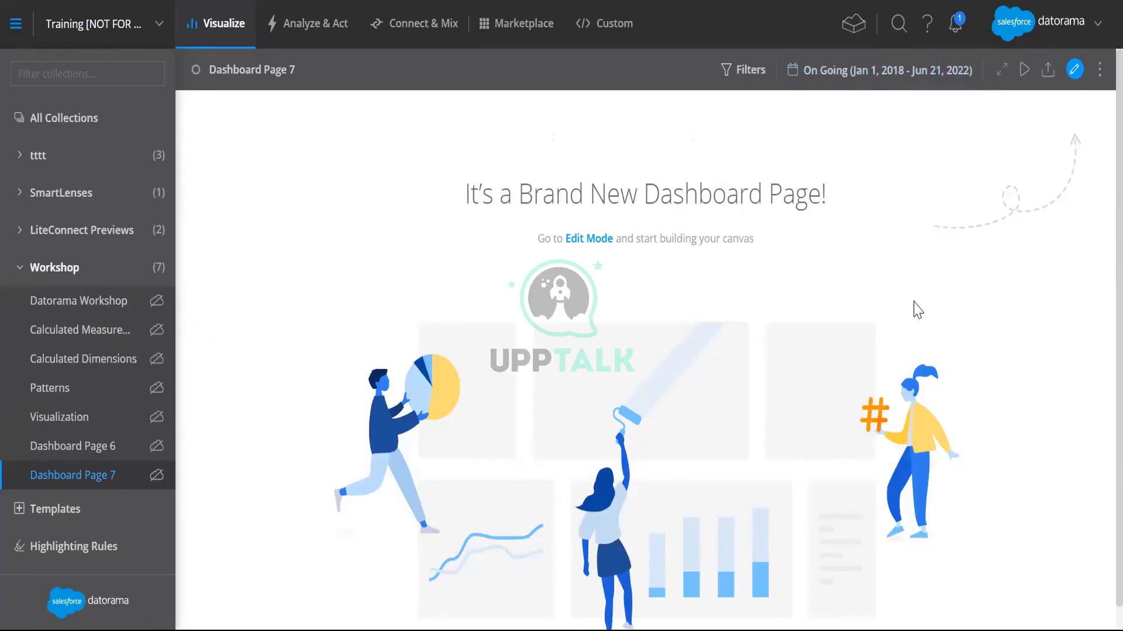
- Put Dashboard Page 7 in edit mode and add a Bars chart widget to the canvas
click(1074, 70)
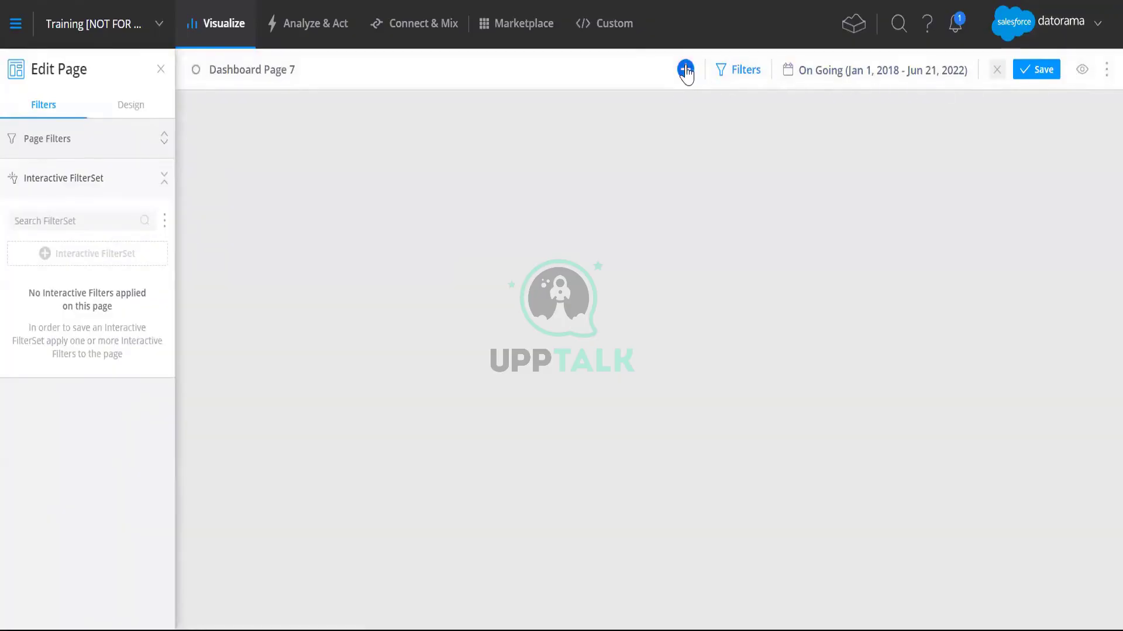
click(685, 71)
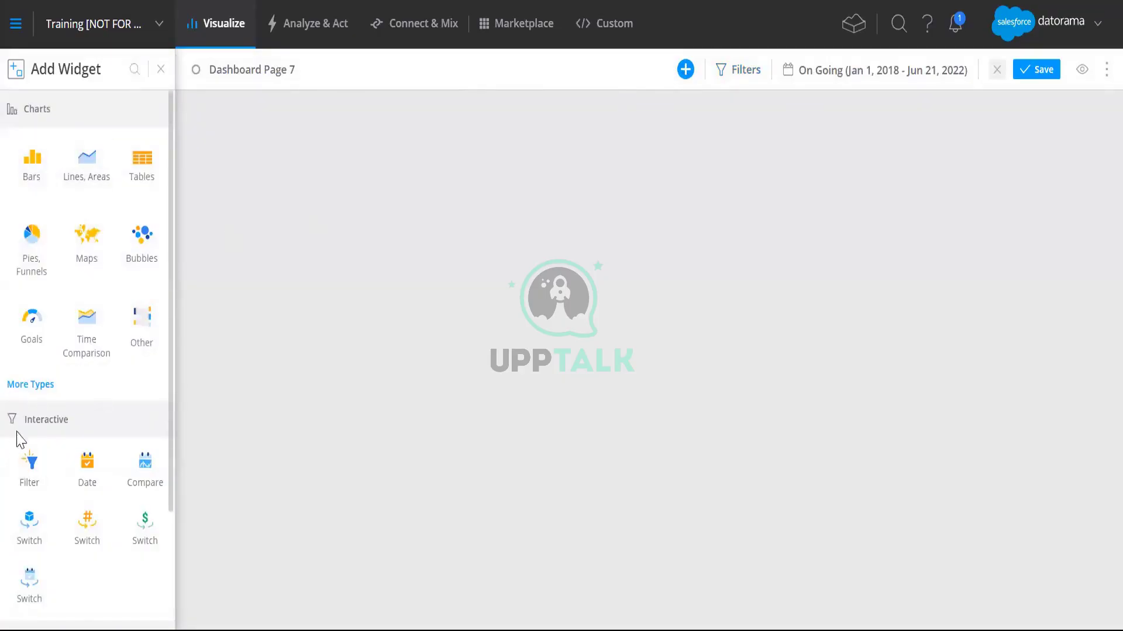
scroll(33, 464, down, 3)
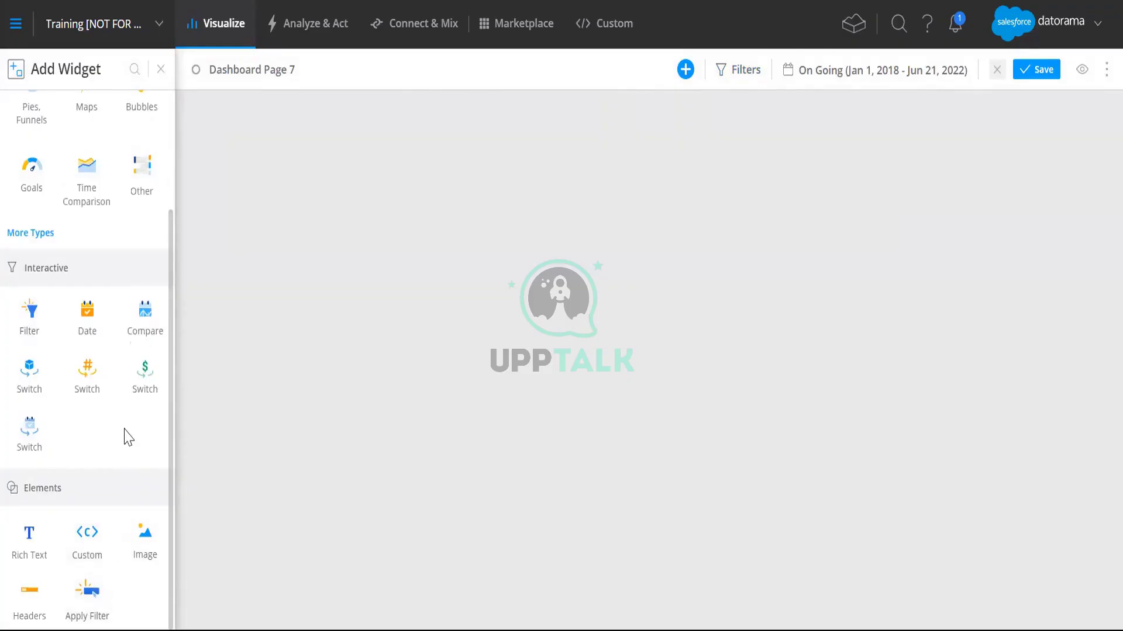
scroll(125, 437, up, 3)
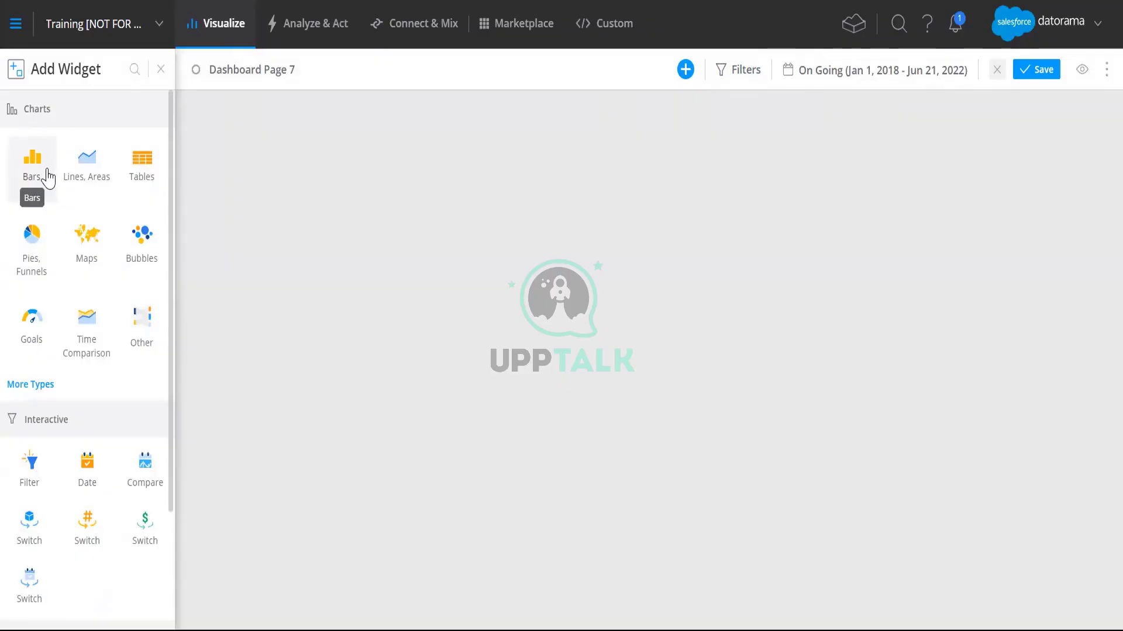
click(47, 173)
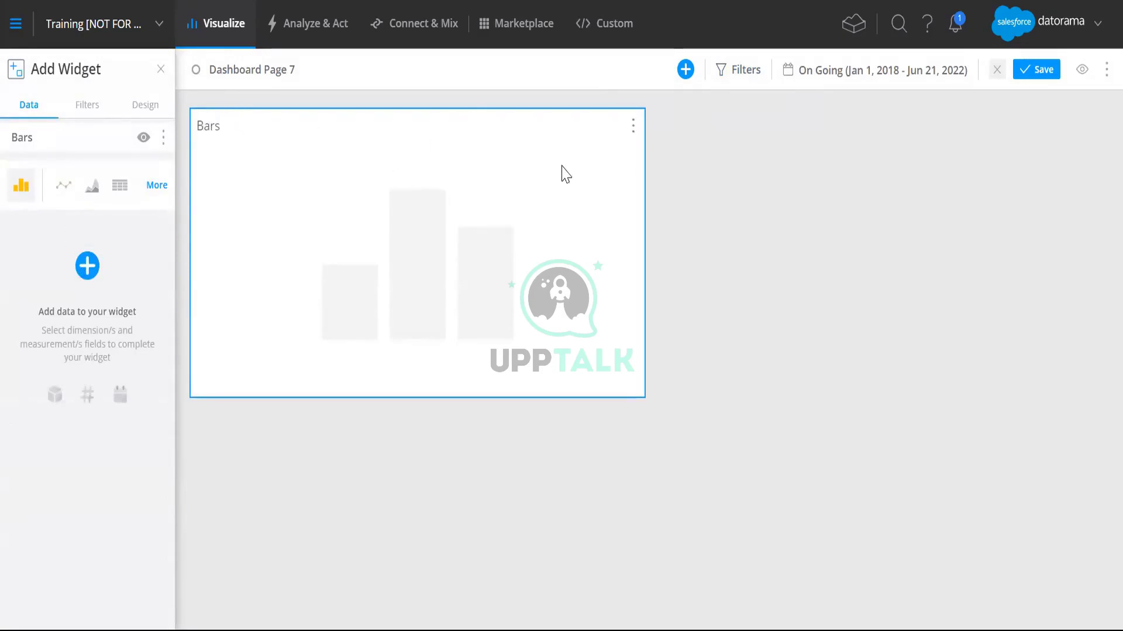
- Review the options available for the Bars widget, and continue editing it instead of discarding it
click(633, 125)
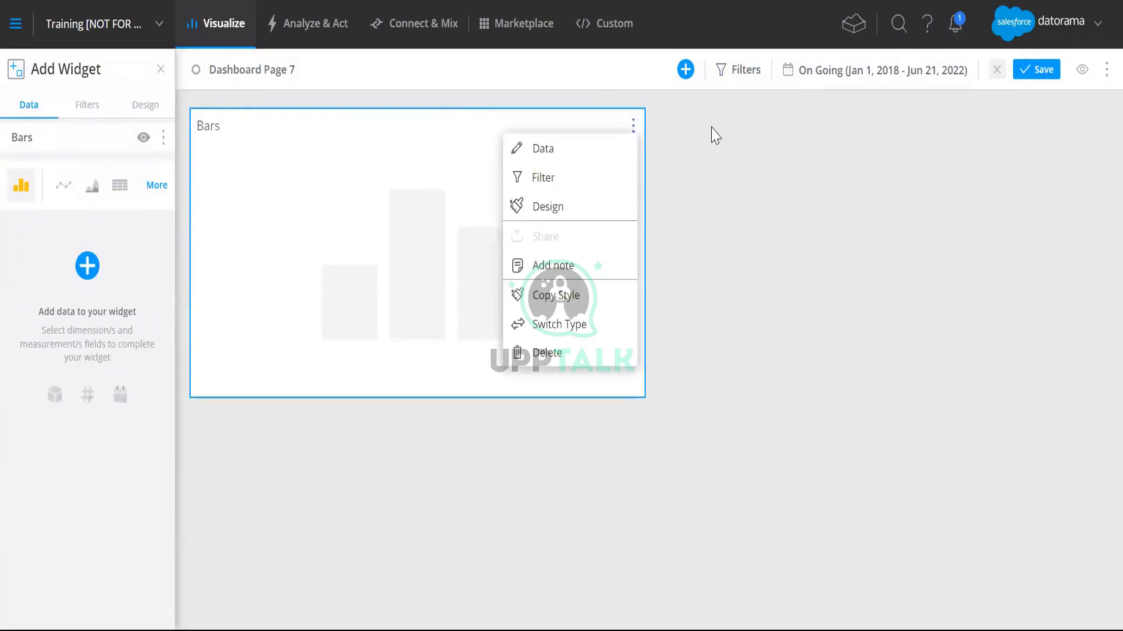
click(708, 142)
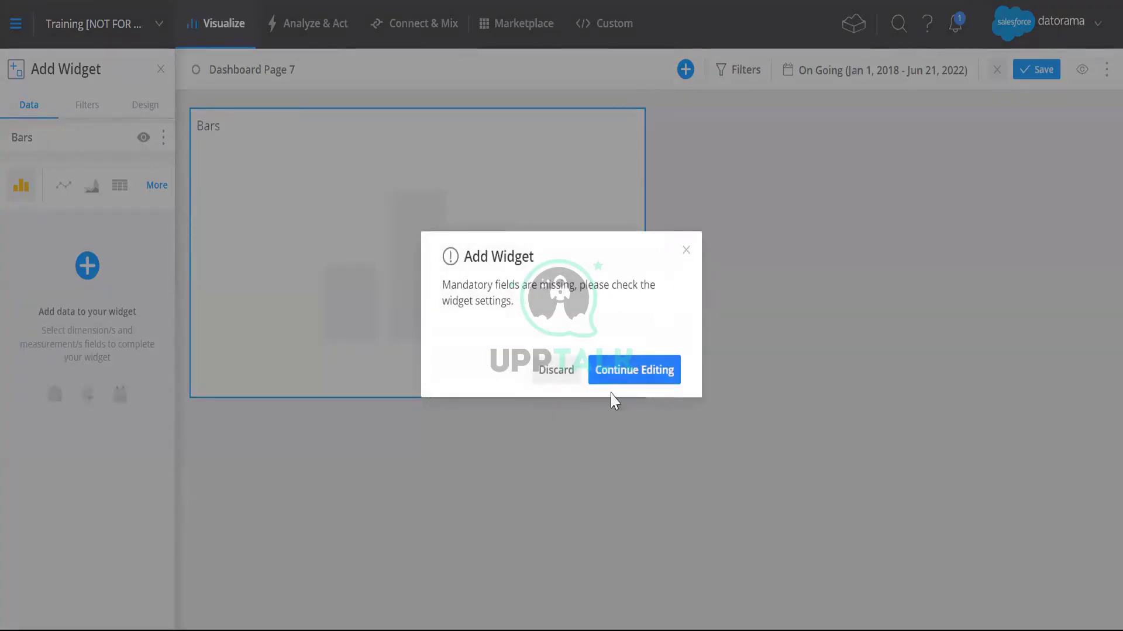
click(621, 377)
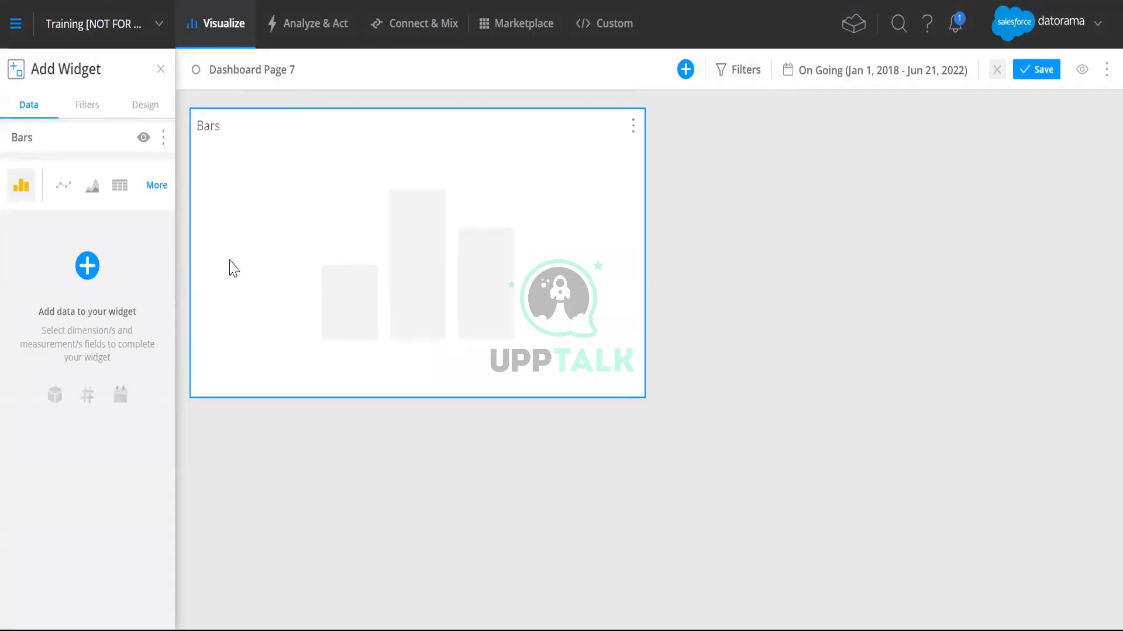
- Check the Impressions and Clicks columns in the Excel report, and add Impressions as the Bars widget's measurement in Datorama
click(85, 275)
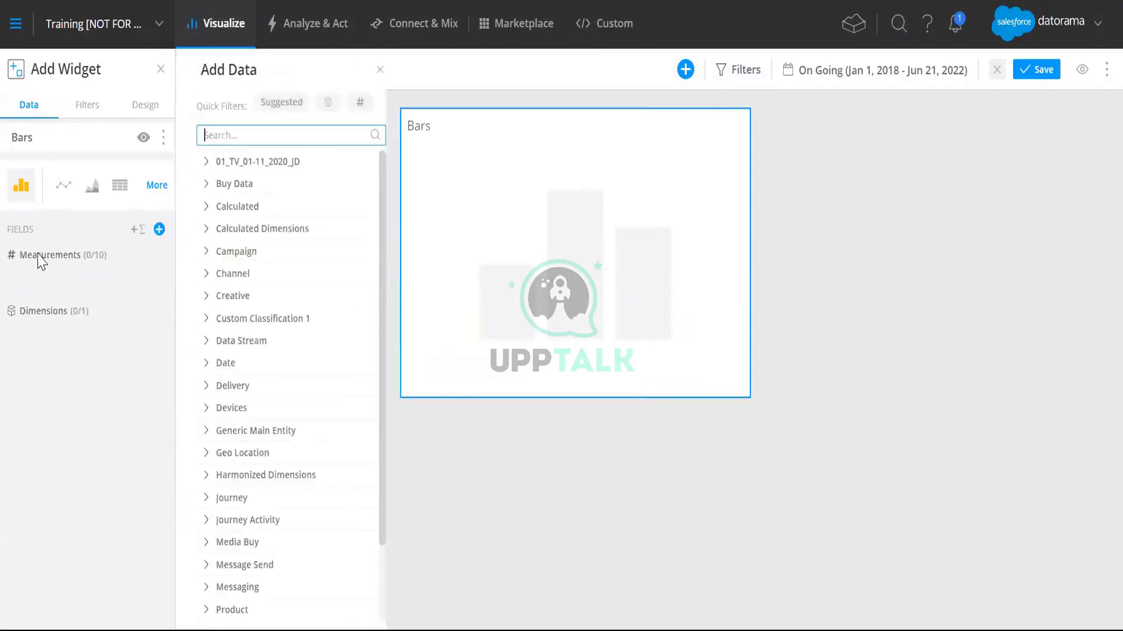
click(160, 232)
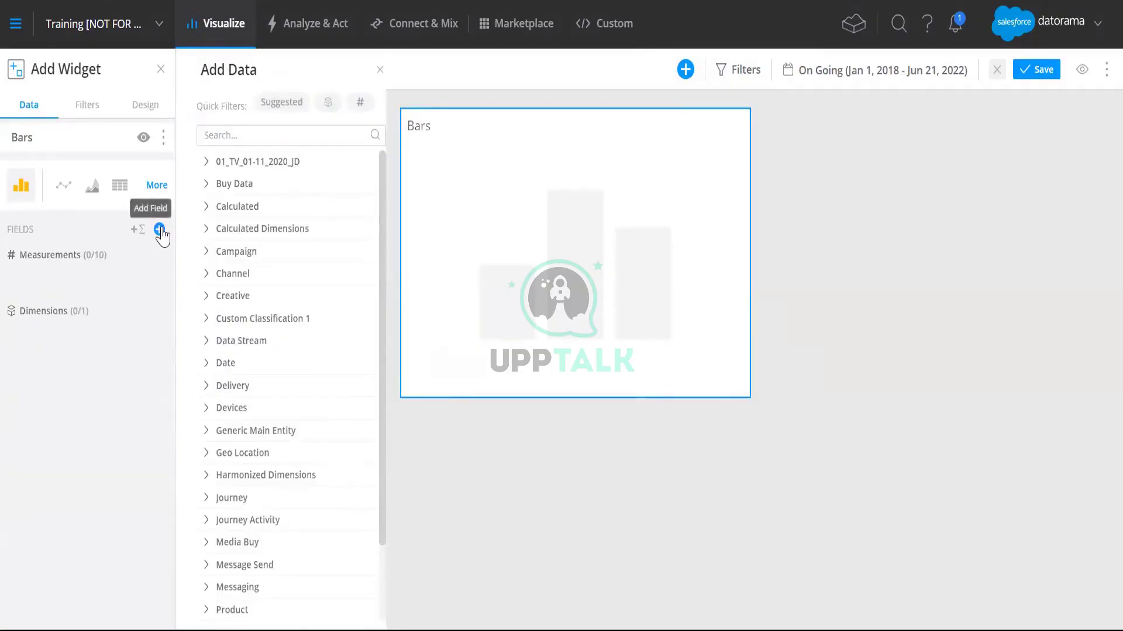
click(229, 137)
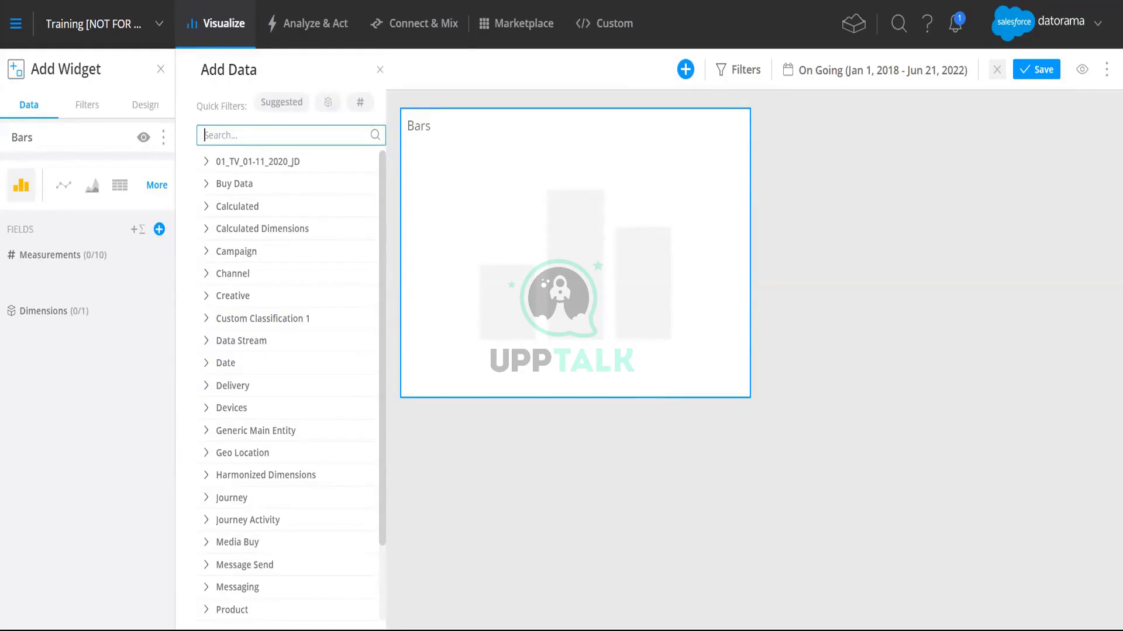
key(alt+Tab)
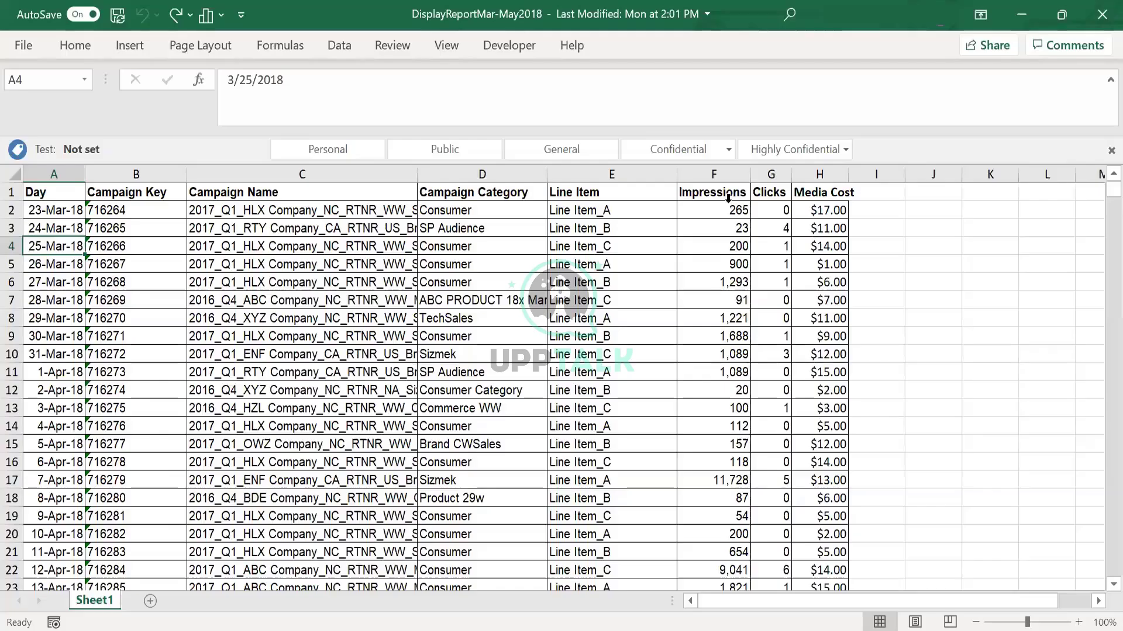
click(783, 174)
double_click(793, 174)
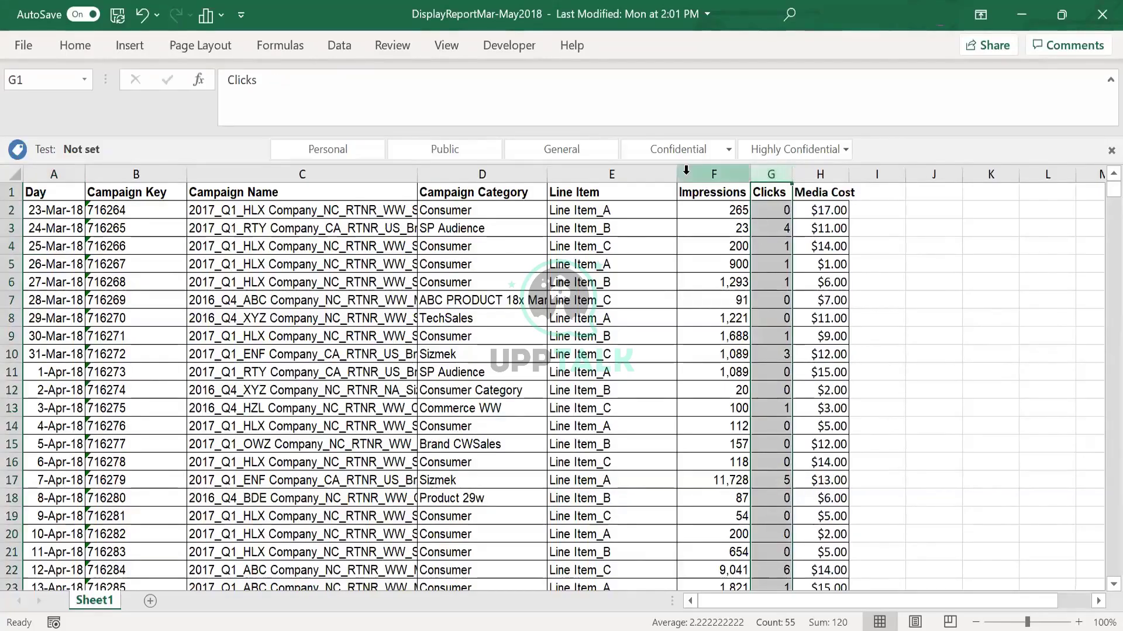
click(684, 173)
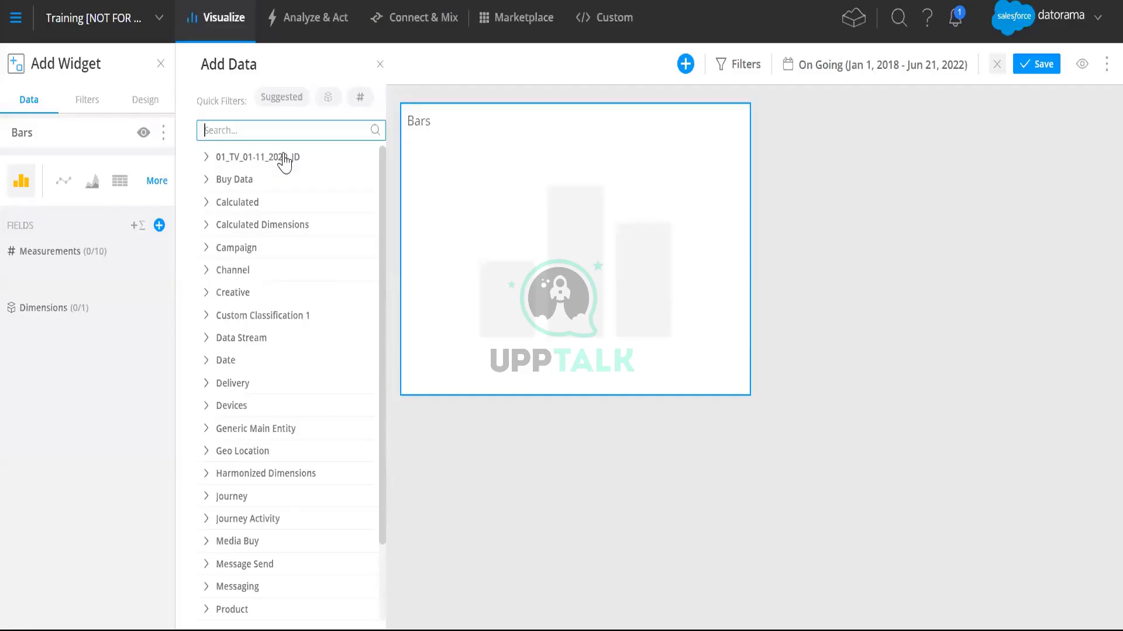
text(impre)
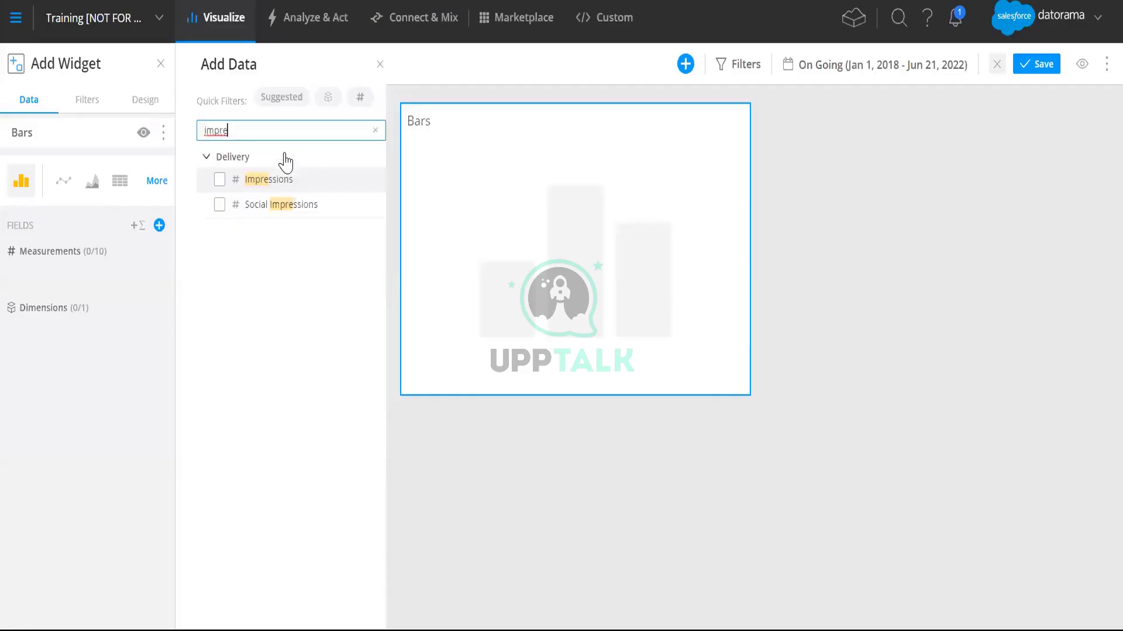
click(270, 179)
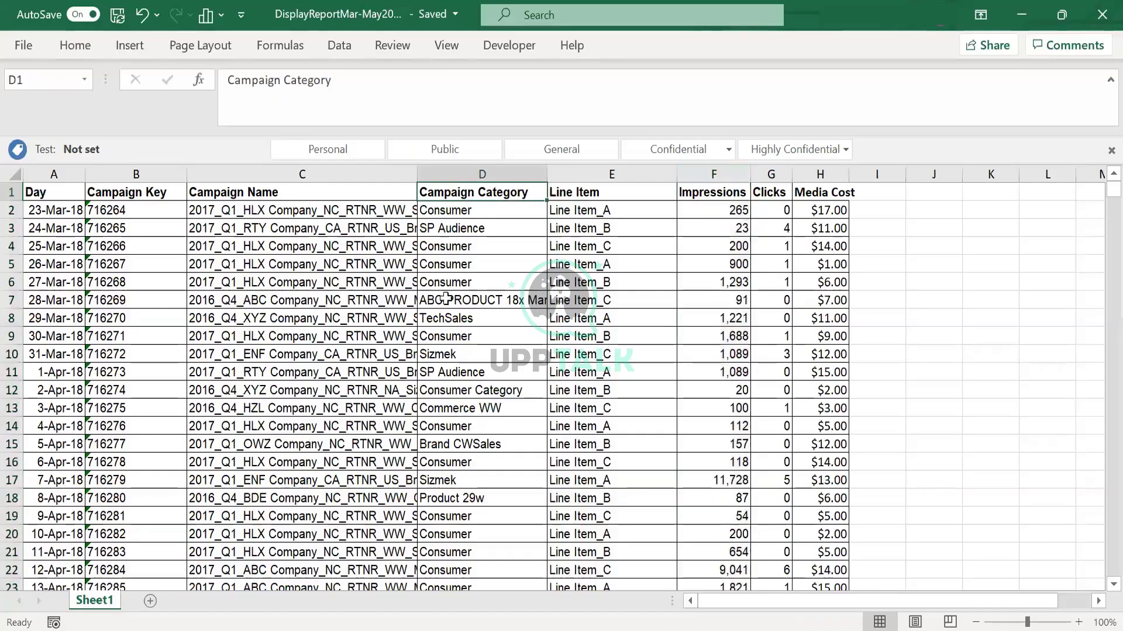
- Review the Campaign Category values in Excel, and add Campaign Category as the Bars widget's dimension in Datorama
drag(451, 246, 456, 480)
key(alt)
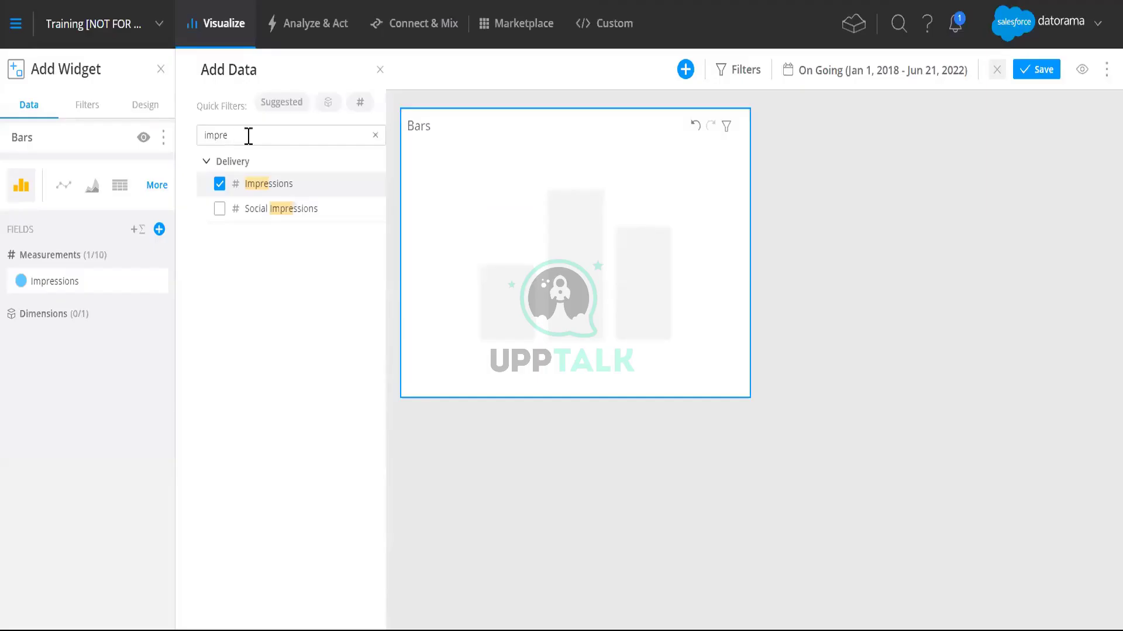
double_click(248, 135)
text(cam)
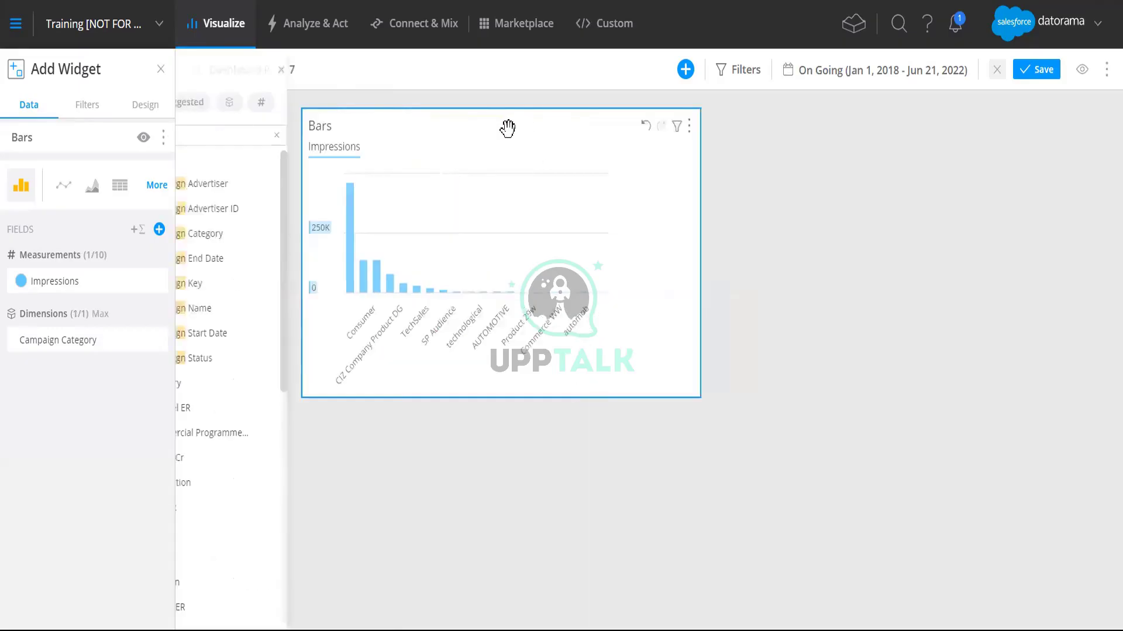
click(509, 130)
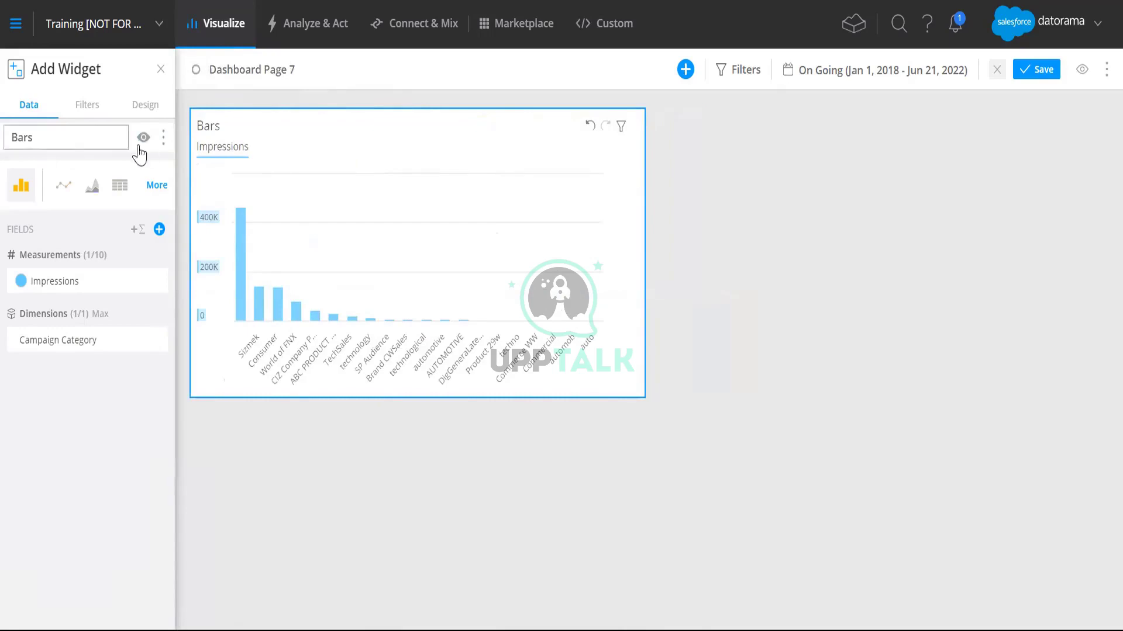
- Start a filter on the Data Stream field for the Bars widget
click(87, 112)
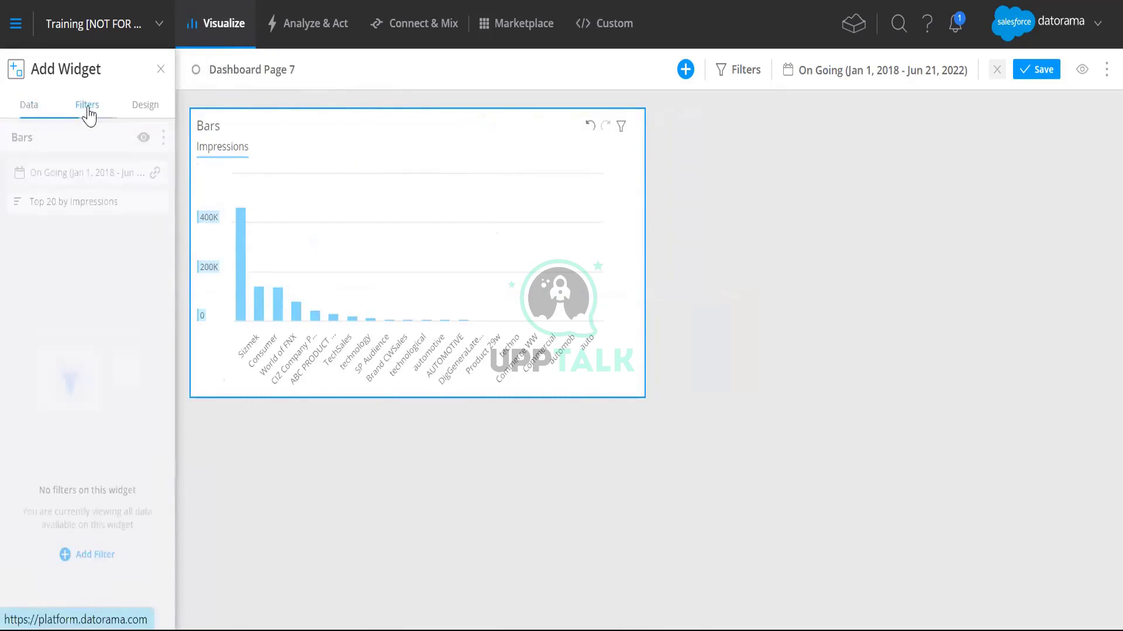
click(19, 118)
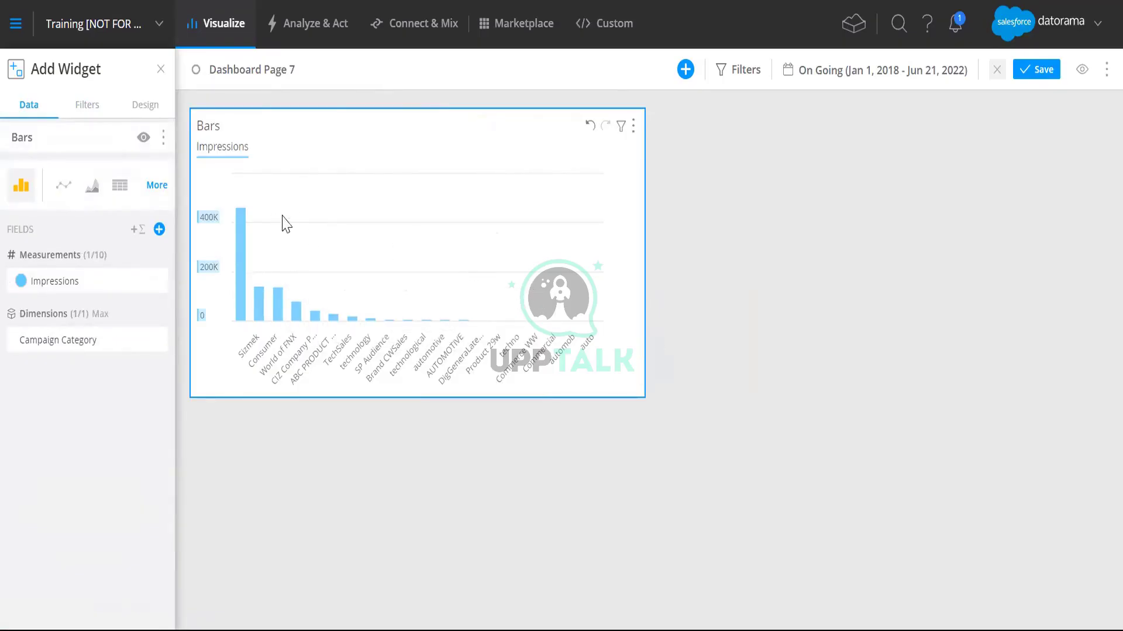
click(83, 108)
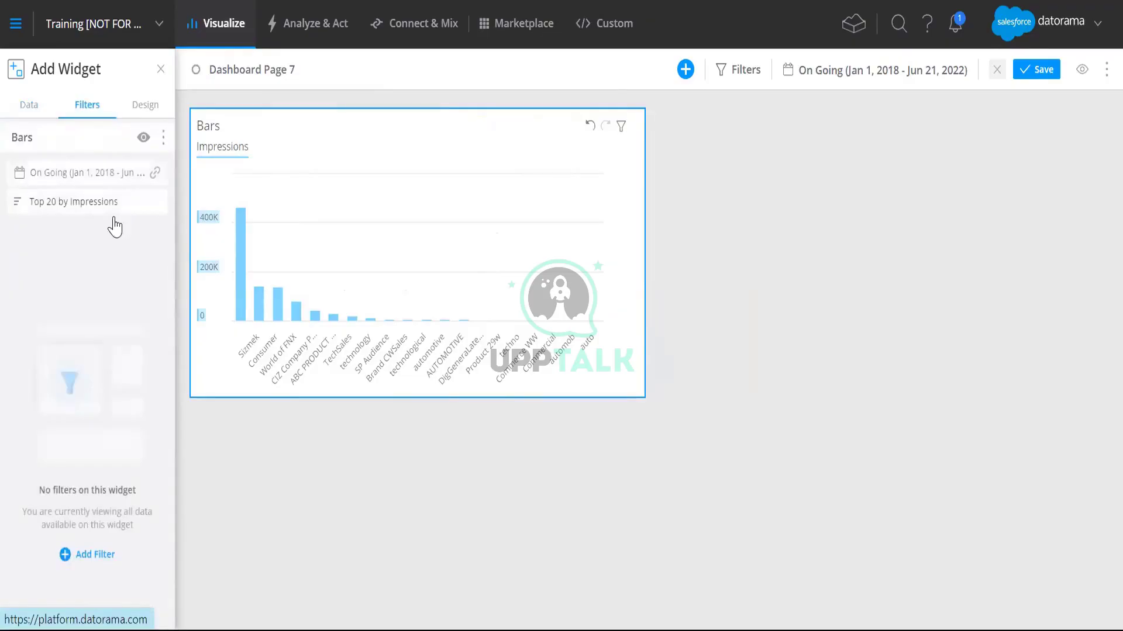
click(95, 556)
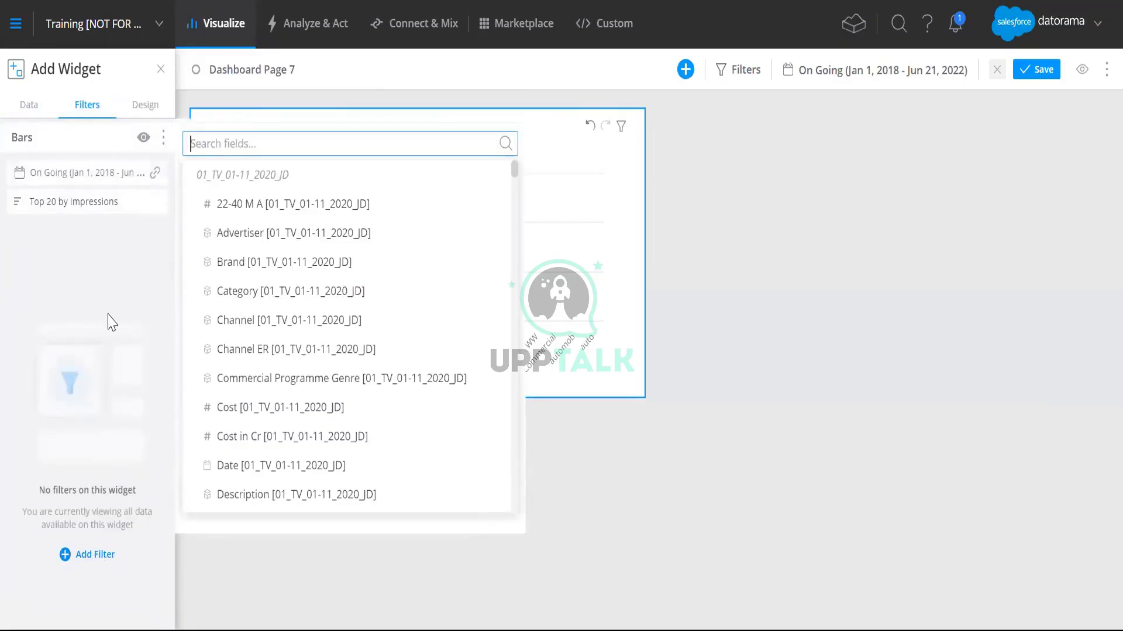
text(data)
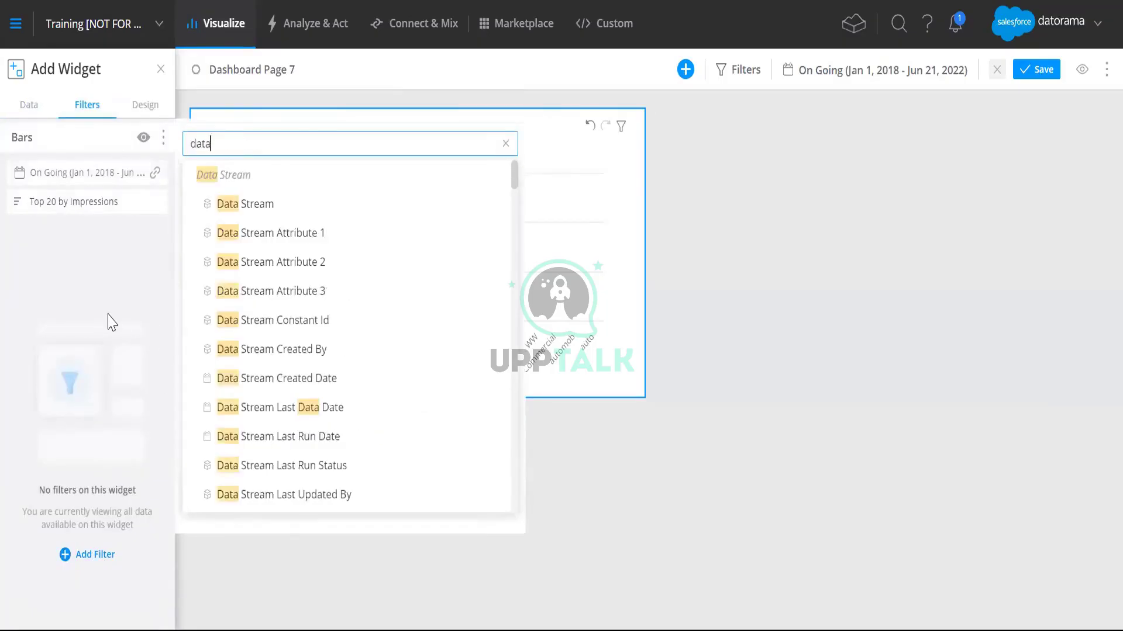
click(242, 208)
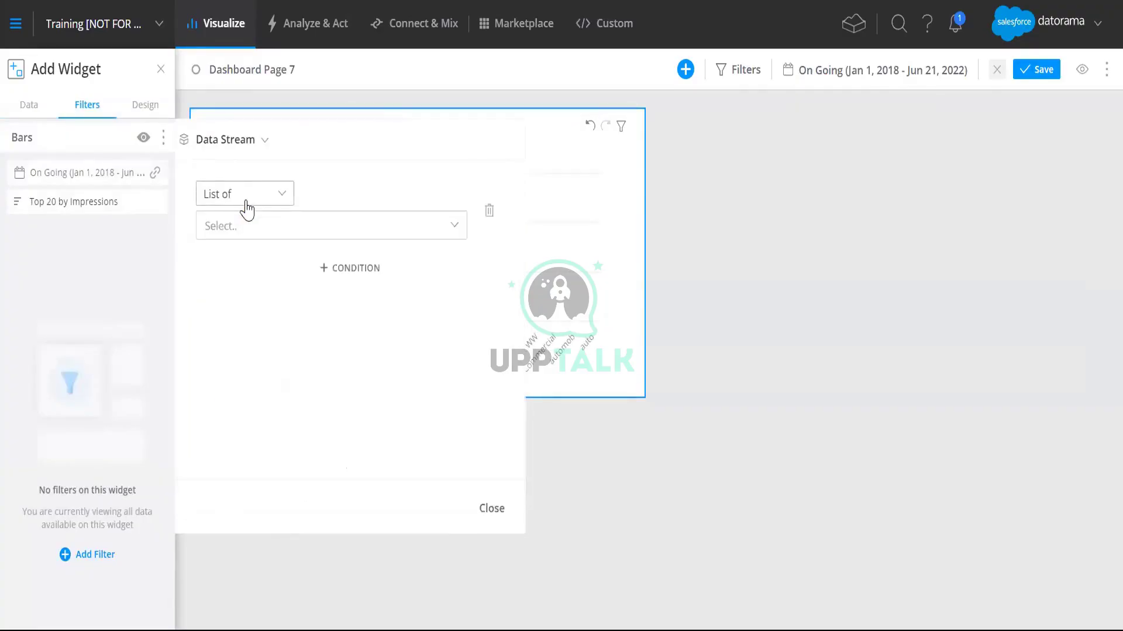
- Limit the Data Stream filter to a list containing only TotalConnect (4), and close the filter editor
click(251, 196)
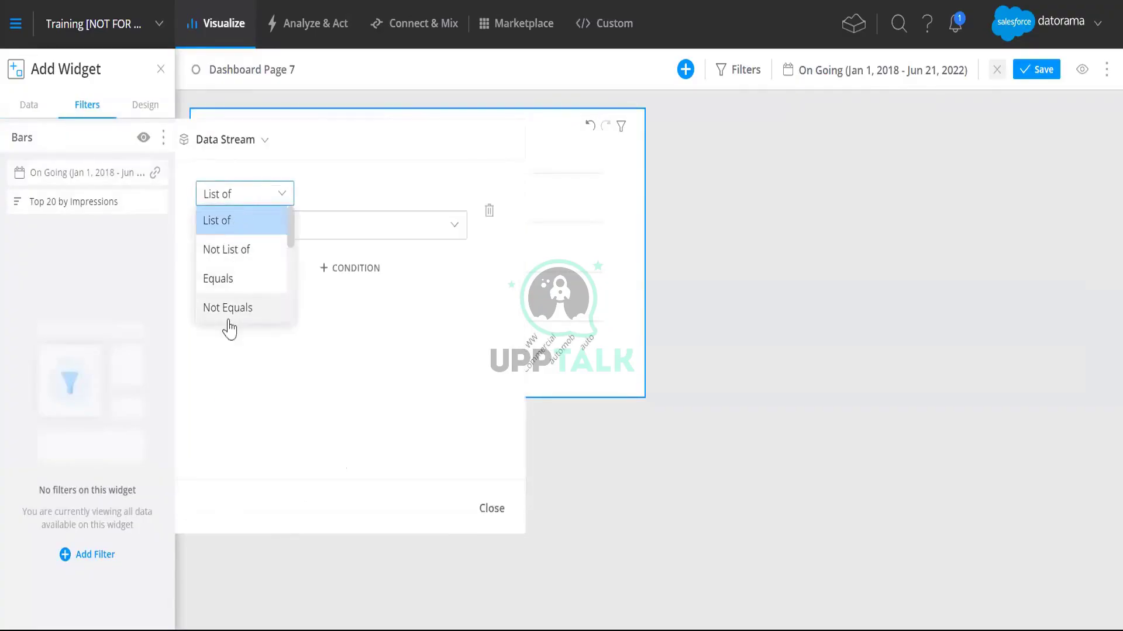
click(378, 176)
click(312, 223)
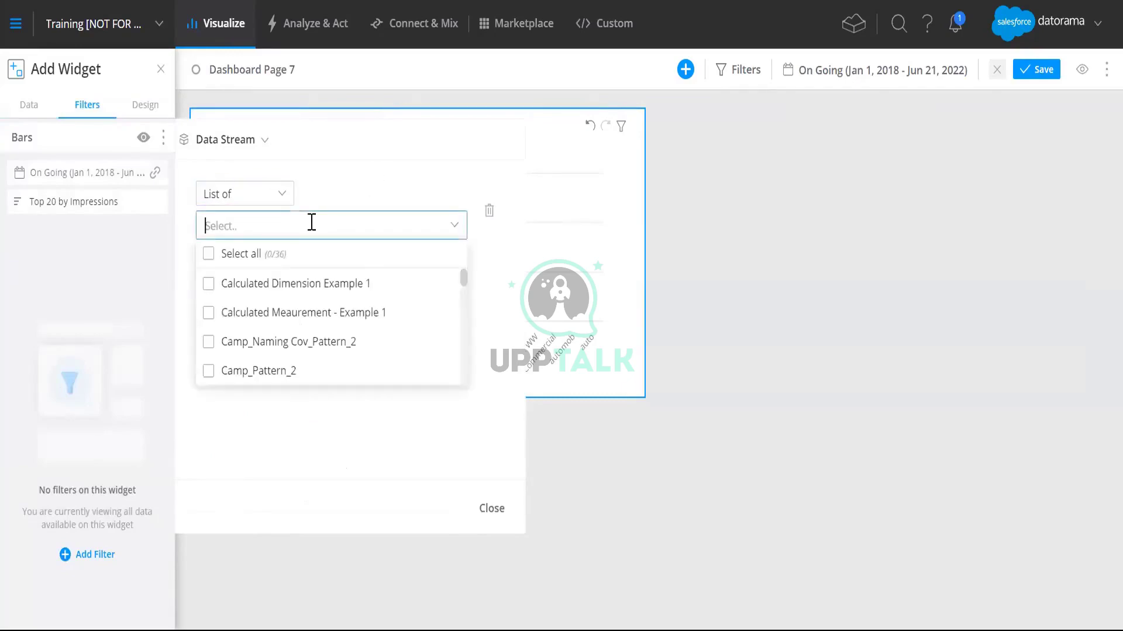
text(total)
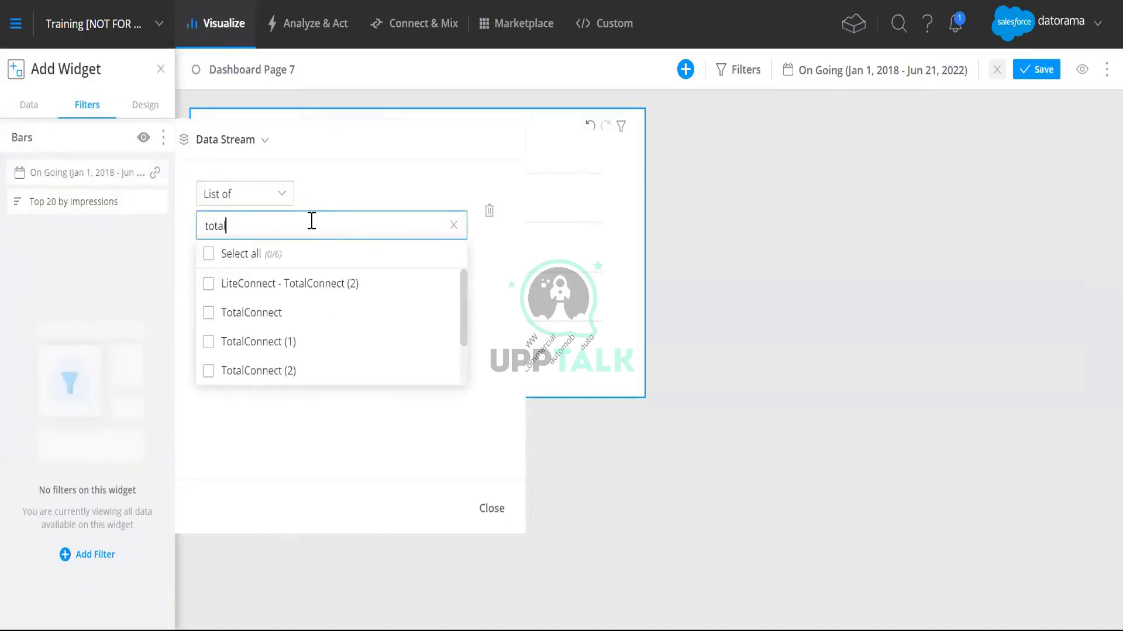
scroll(327, 363, down, 2)
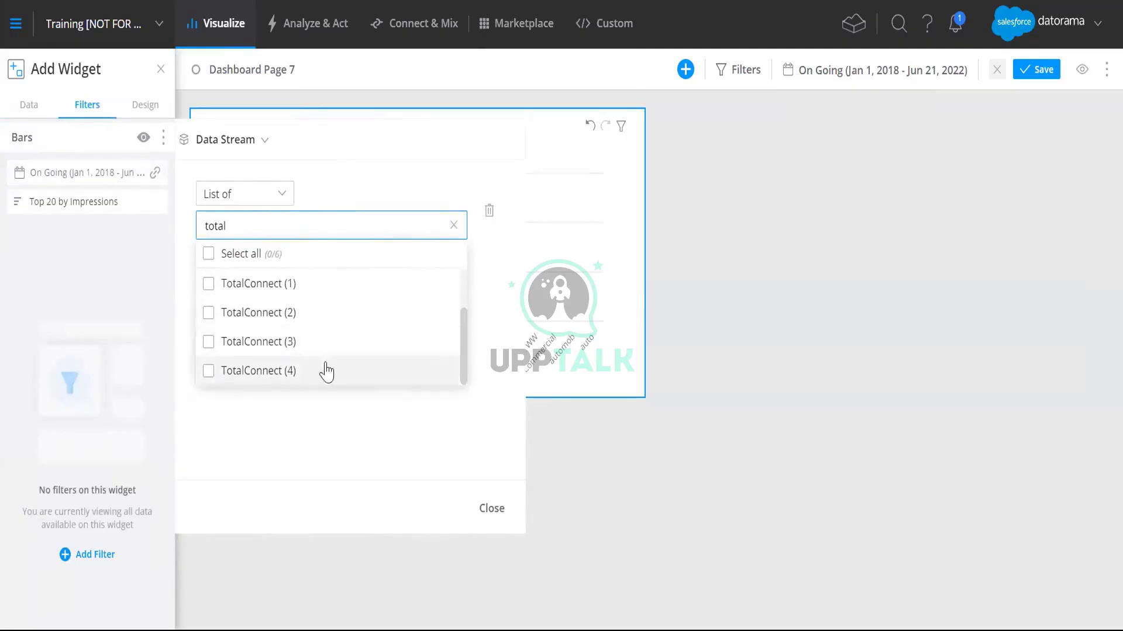
click(289, 372)
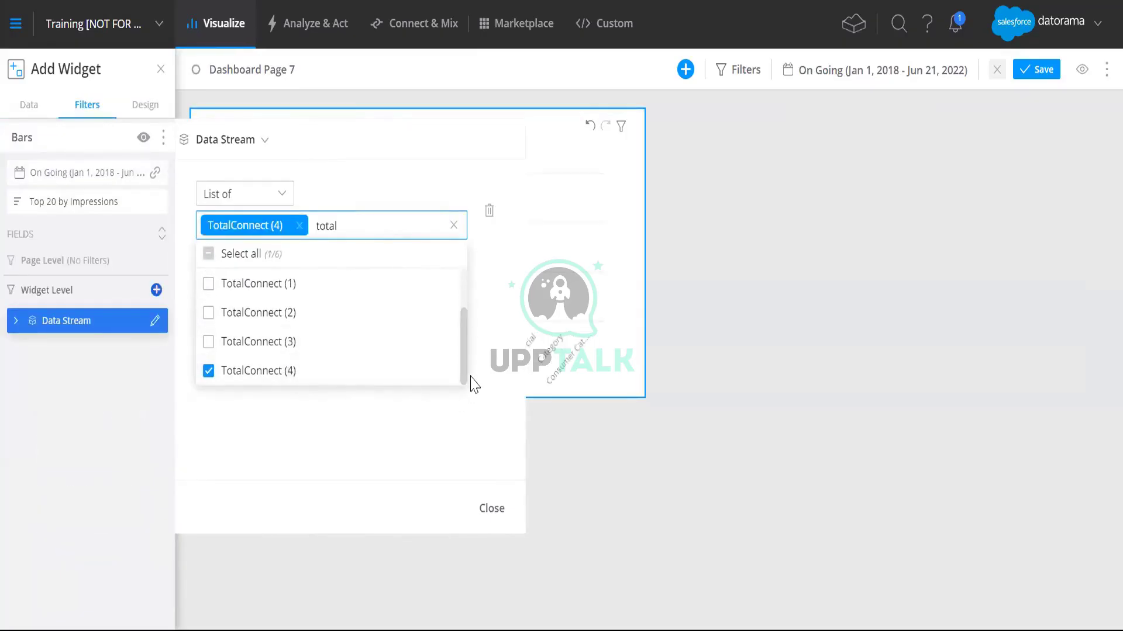
click(490, 509)
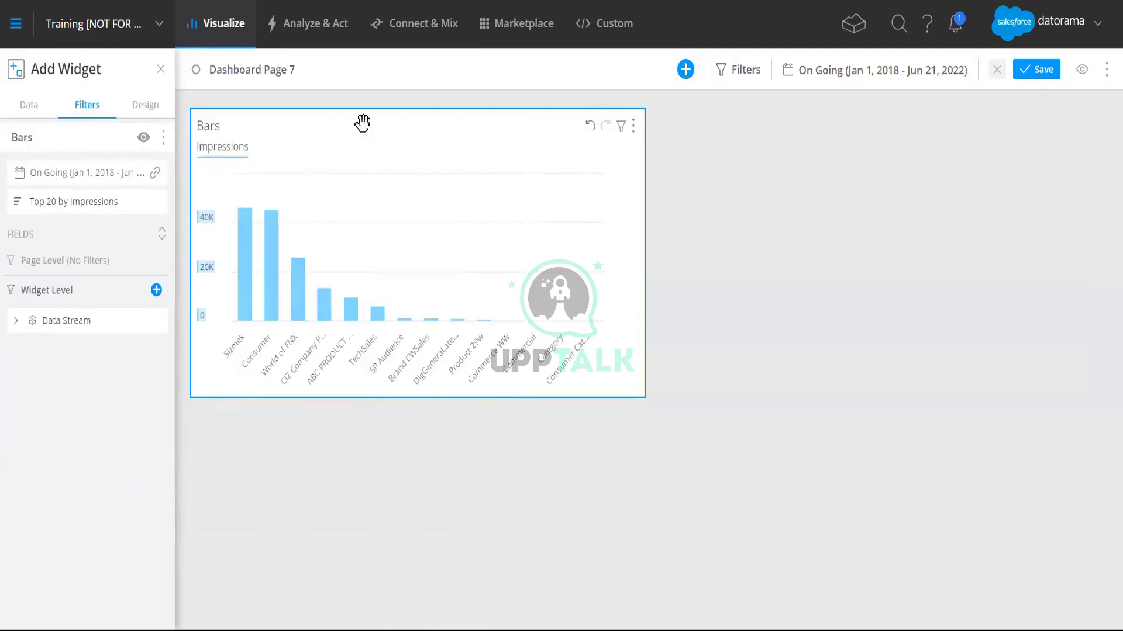
- Expand the widget-level Data Stream filter to examine its condition, and reselect the Bars widget
click(30, 323)
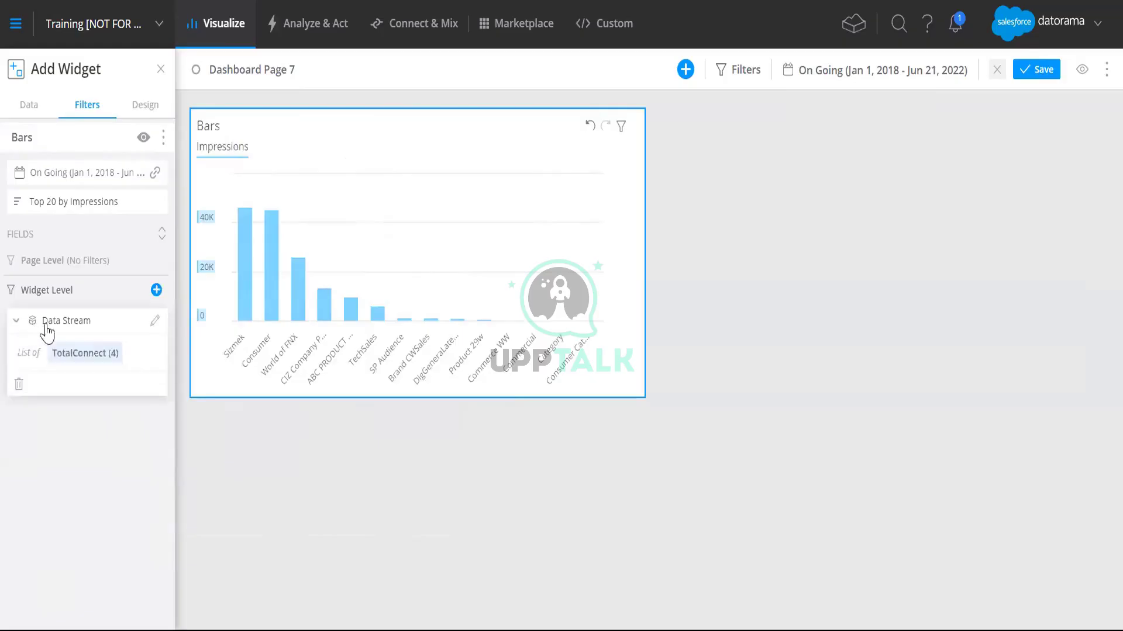
click(702, 372)
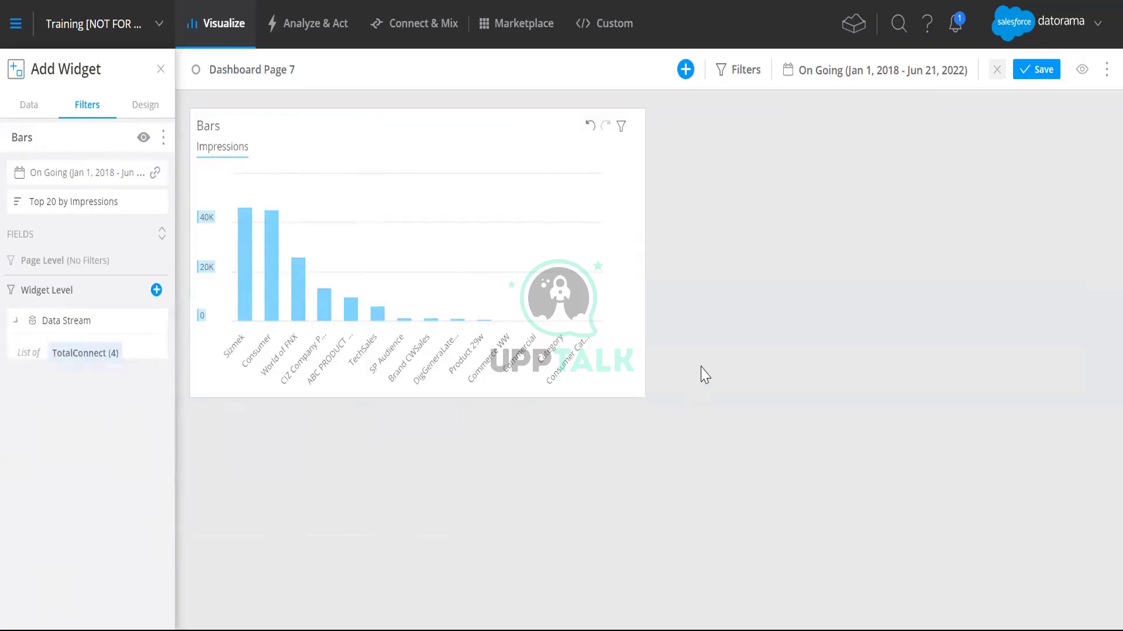
click(438, 126)
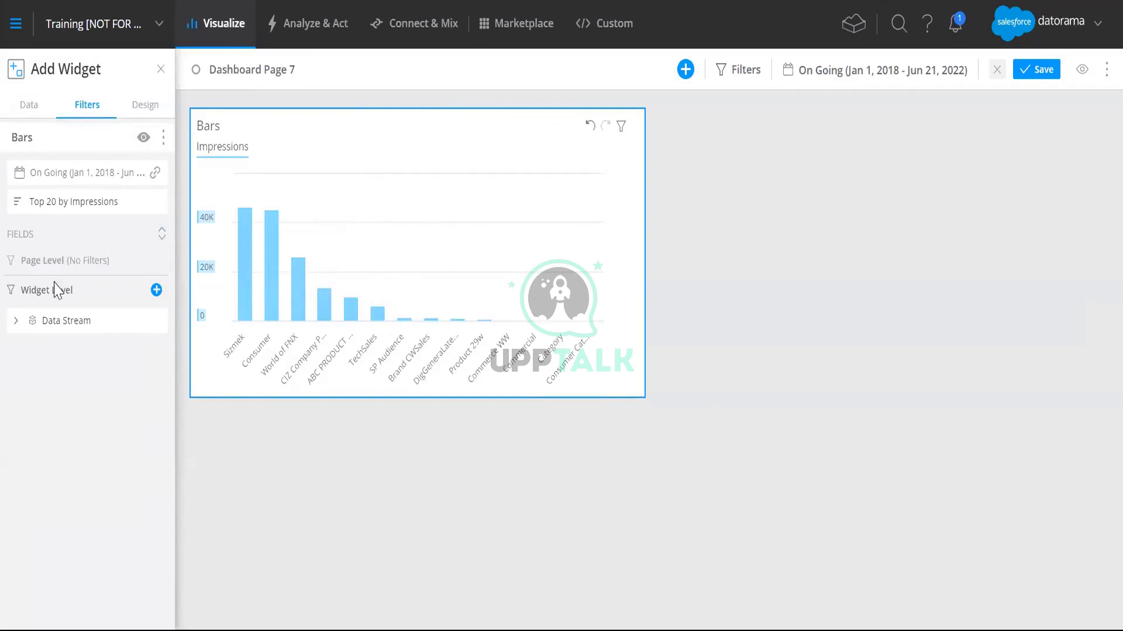
- Change the Impressions measurement's bar color to orange-red #ff3f00
click(28, 104)
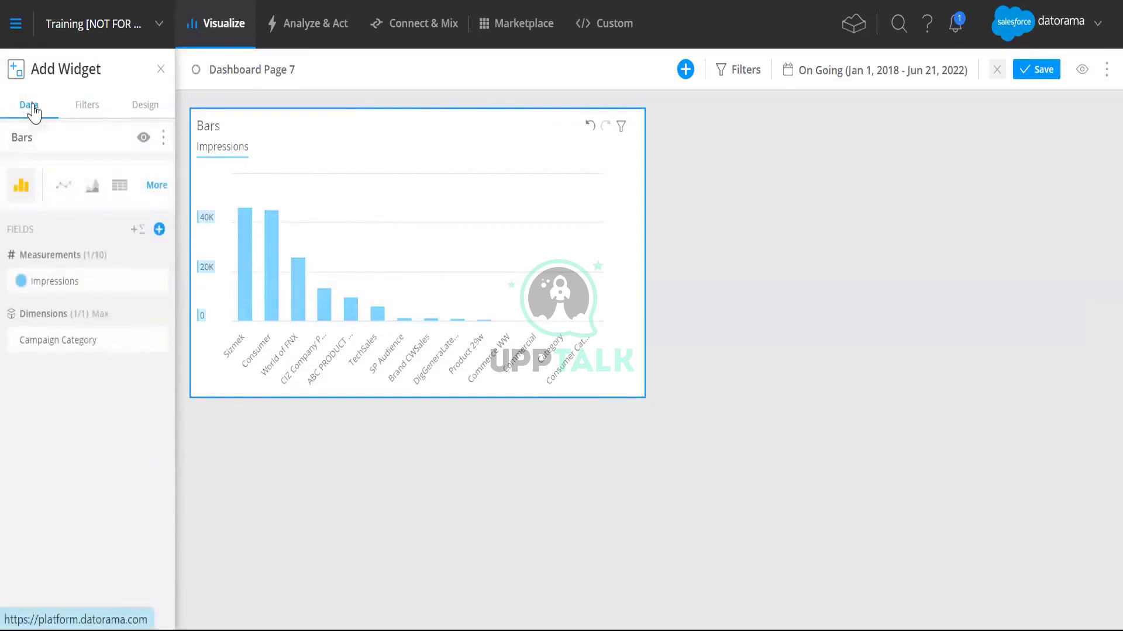
click(37, 283)
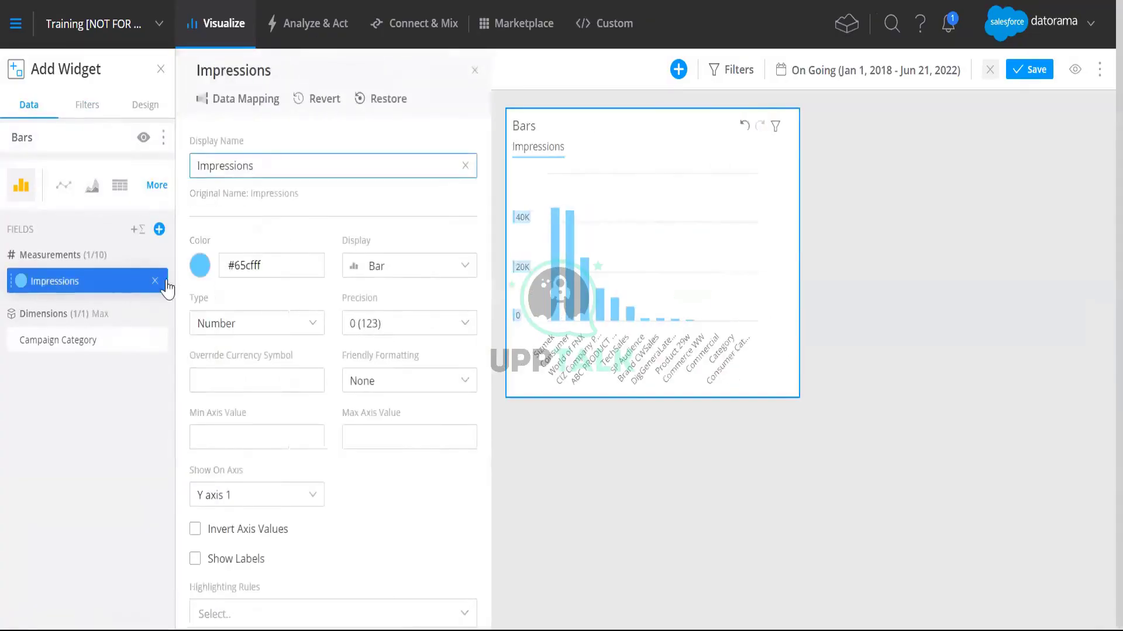
click(198, 268)
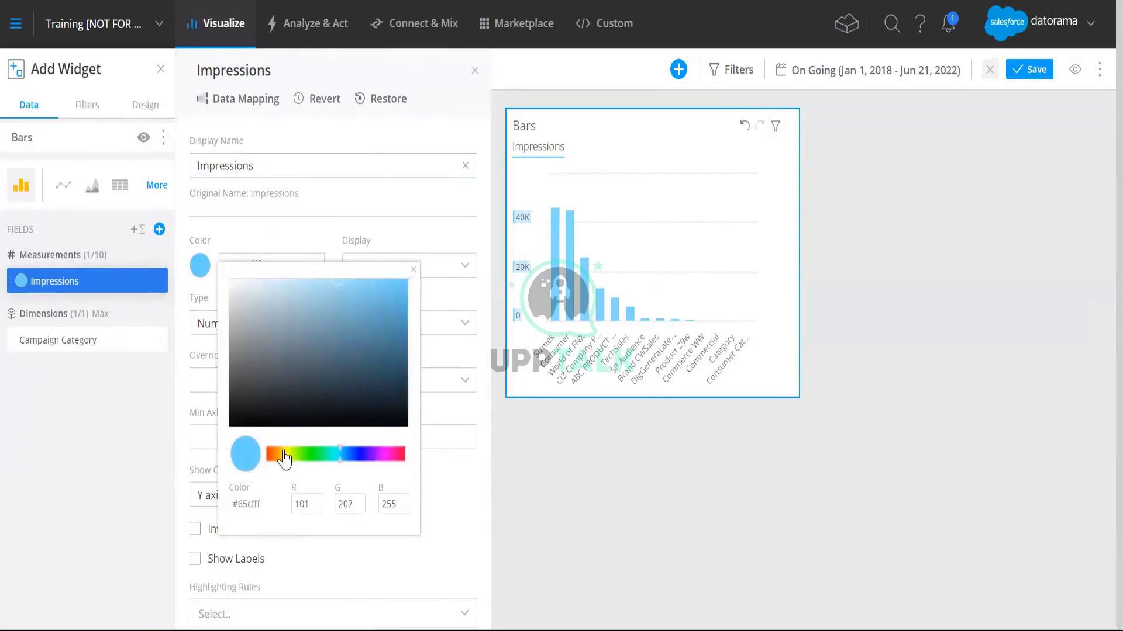
drag(285, 457, 266, 461)
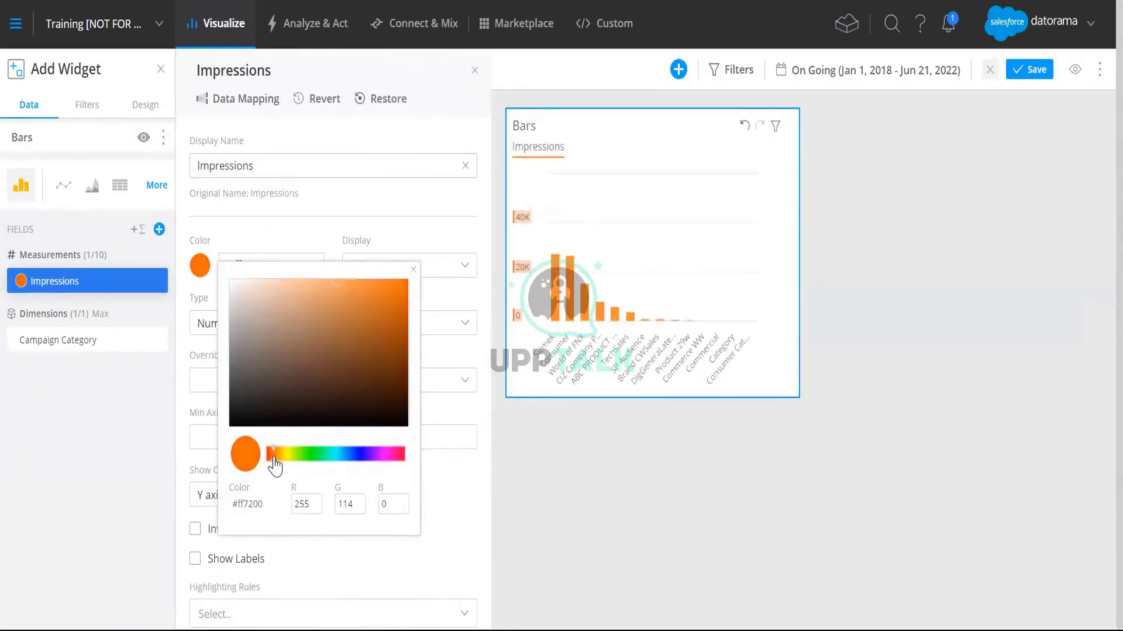
click(273, 466)
drag(273, 466, 269, 465)
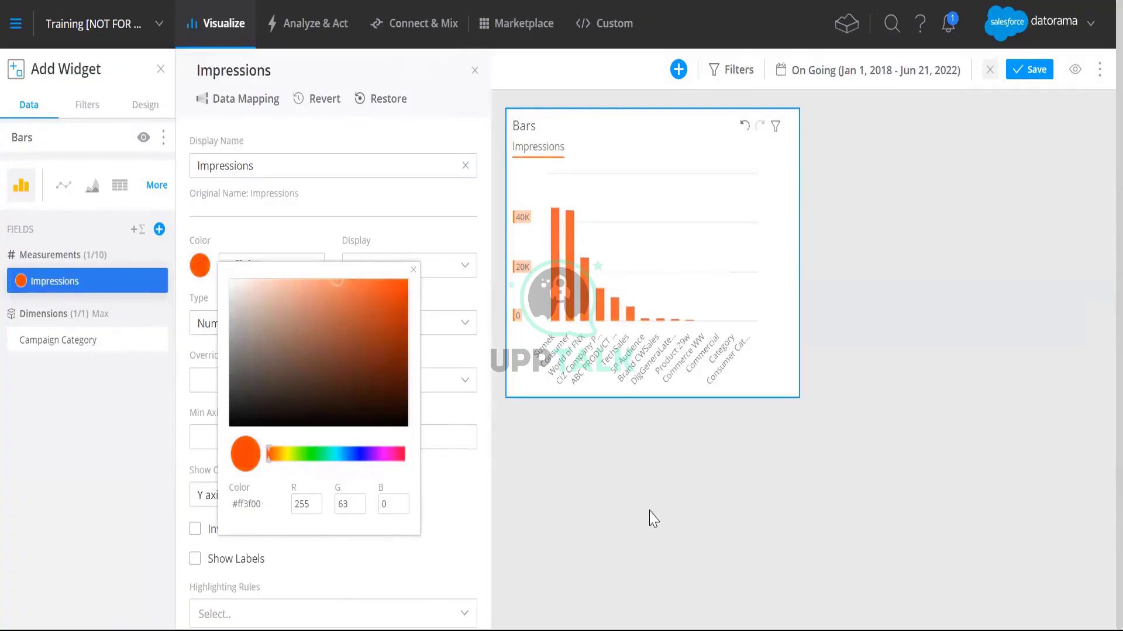
click(472, 507)
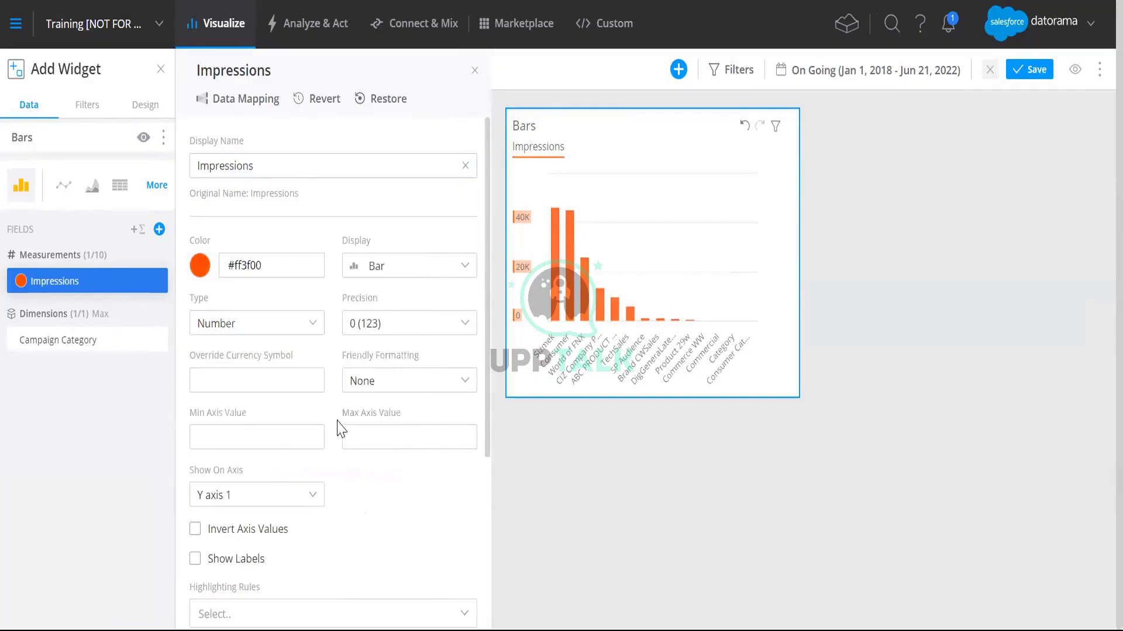
- Review the display styles and number types offered for Impressions, keeping Bar and Number
click(377, 272)
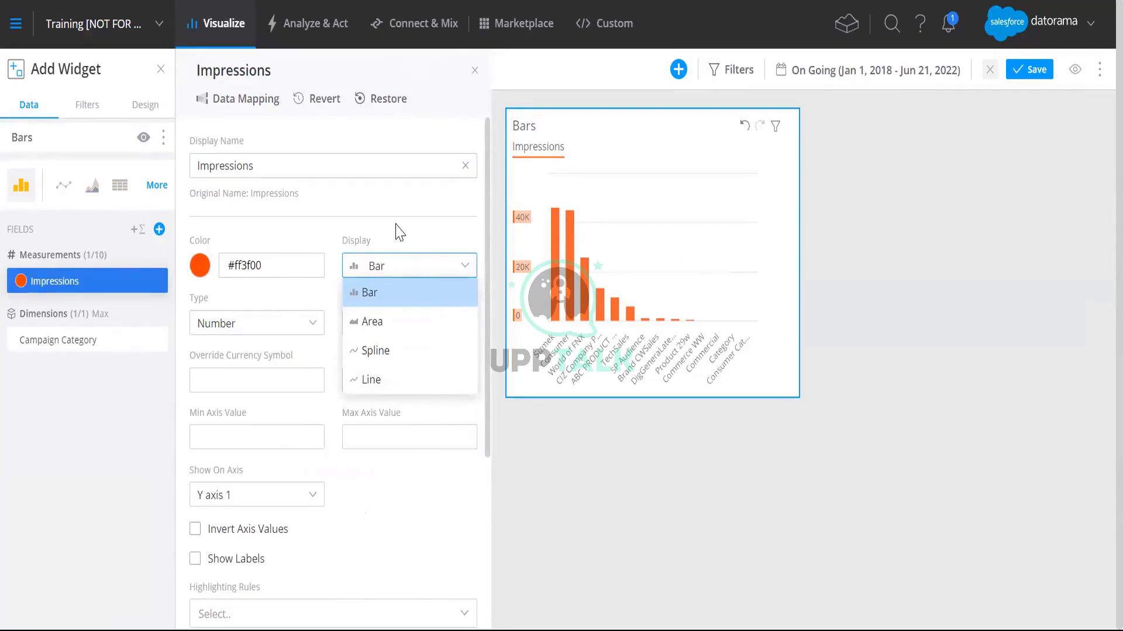
click(277, 302)
click(238, 327)
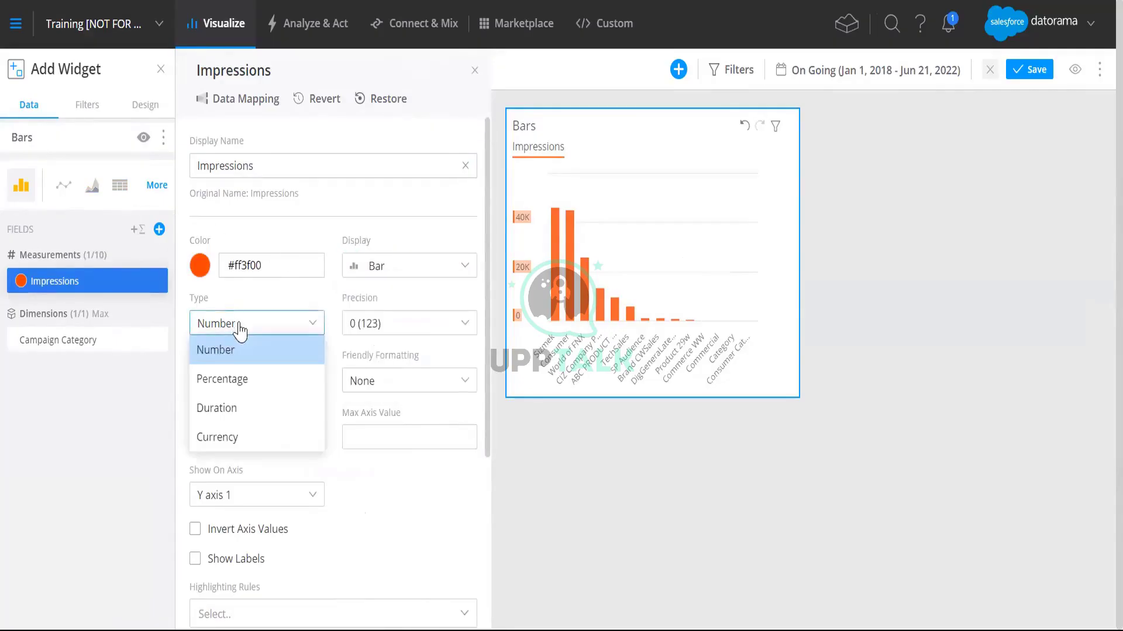
click(404, 210)
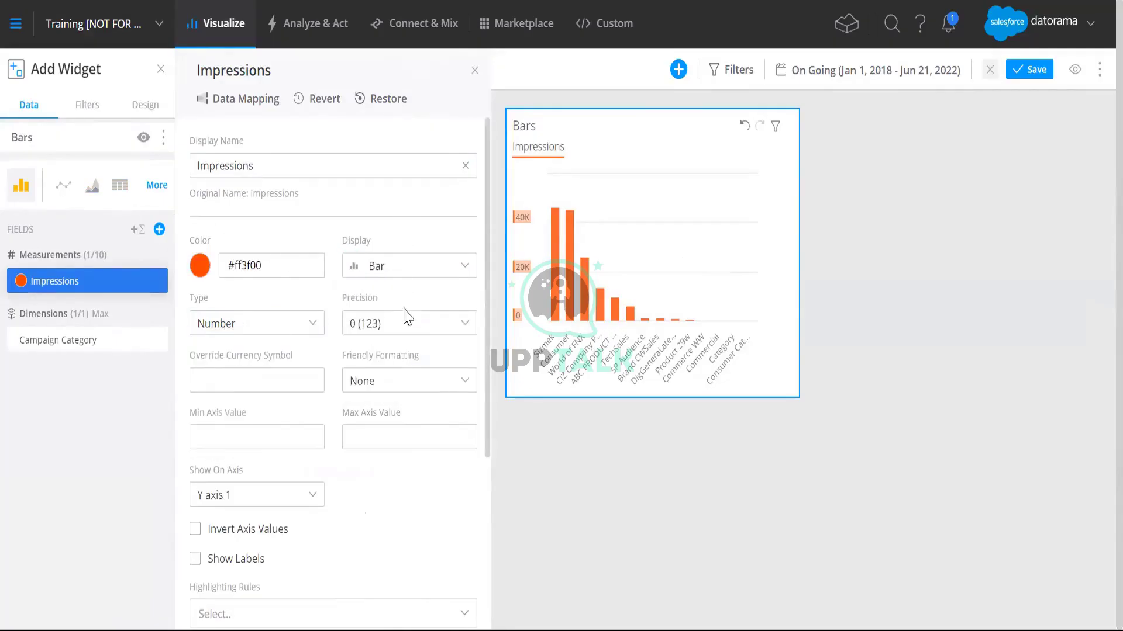
- Review the decimal precision options for the Impressions measurement, keep 0 (123), and close its field settings
click(407, 318)
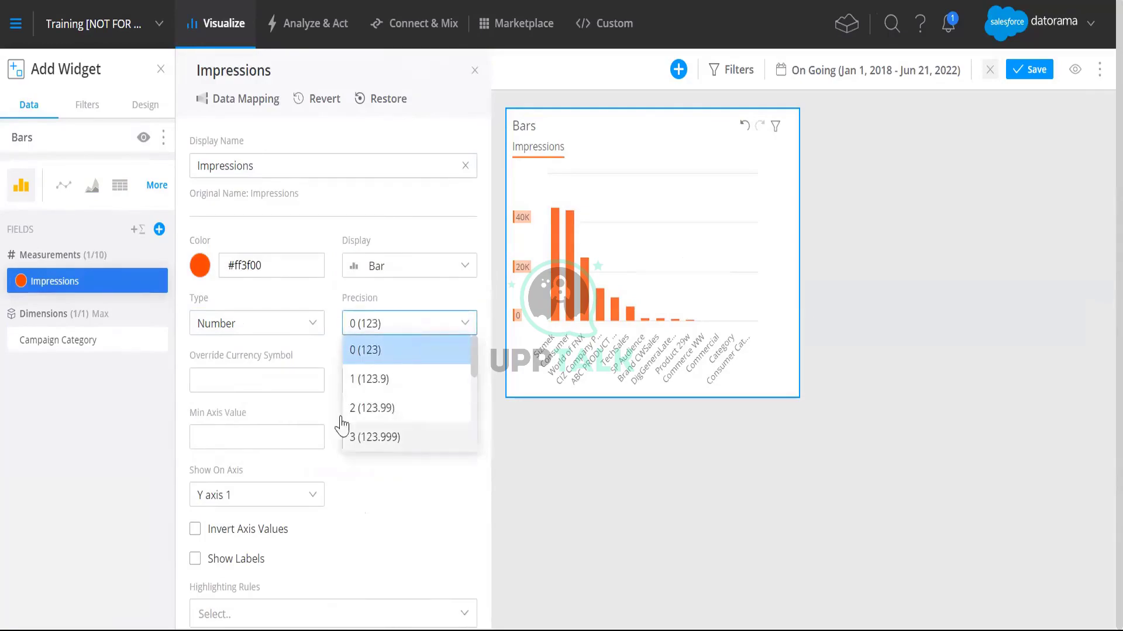
click(113, 416)
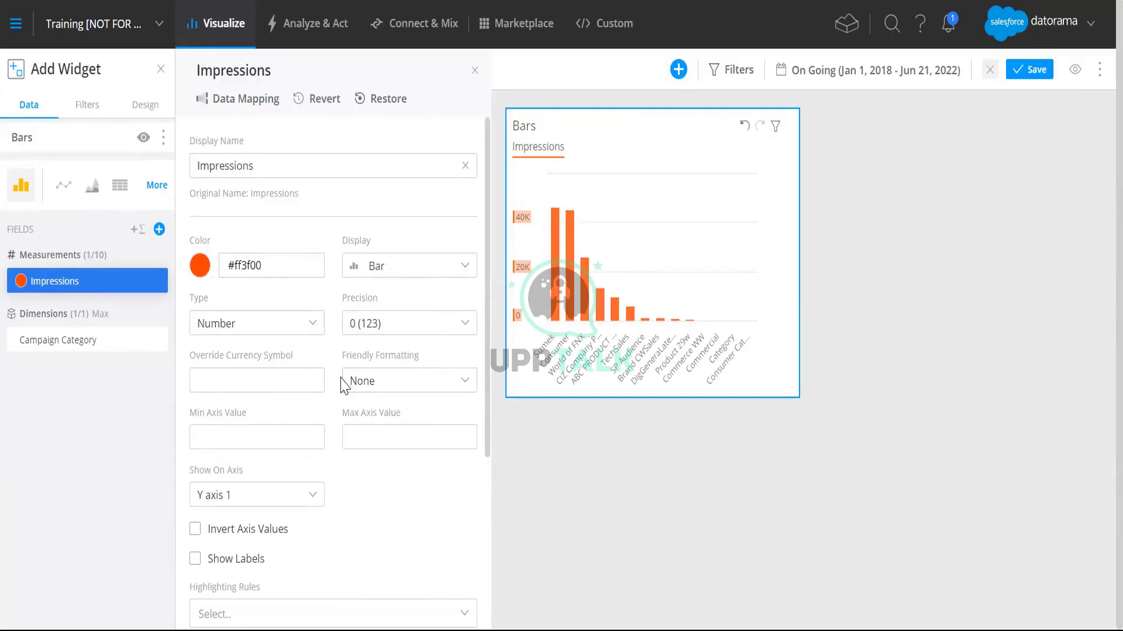
click(557, 479)
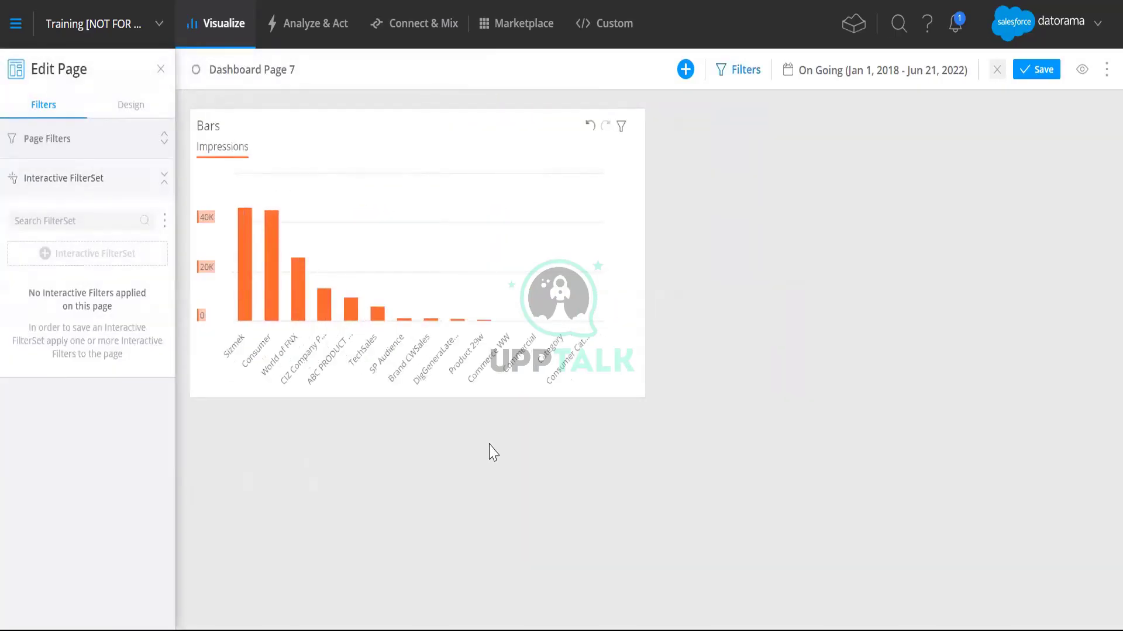
- Set the Bars widget's display position to Float and move it to the empty area beside its original spot
click(383, 122)
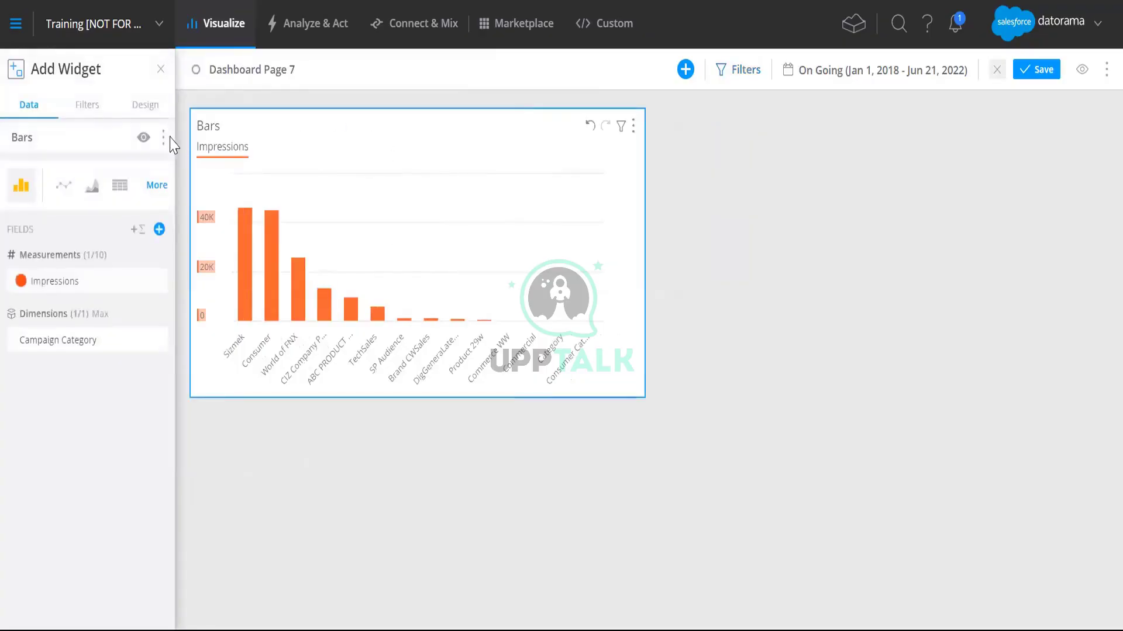
click(143, 108)
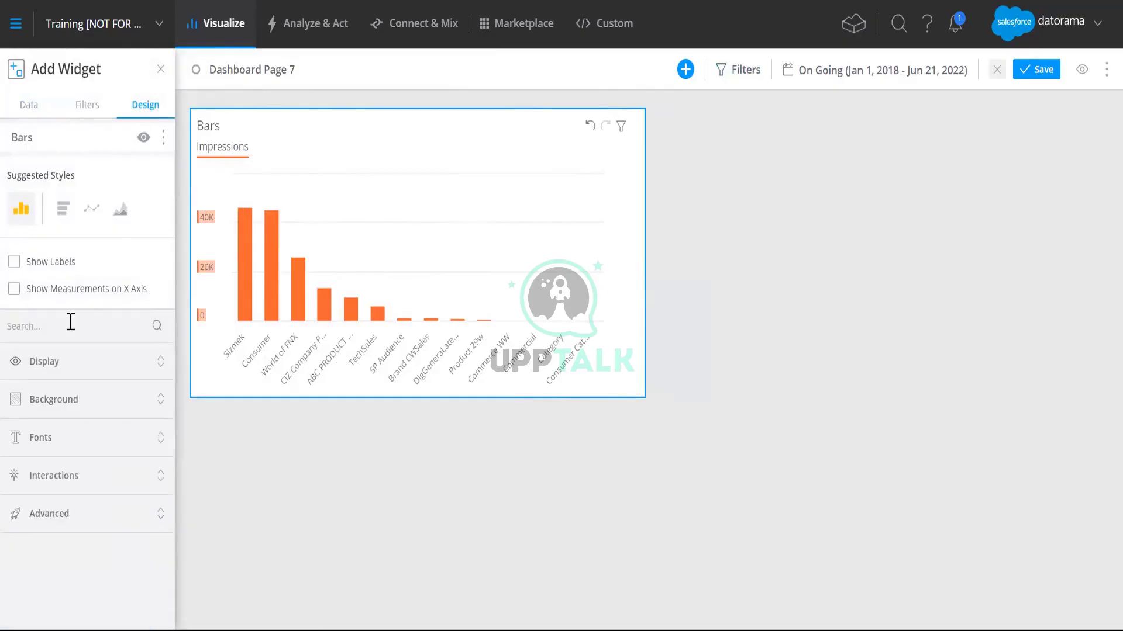
click(43, 371)
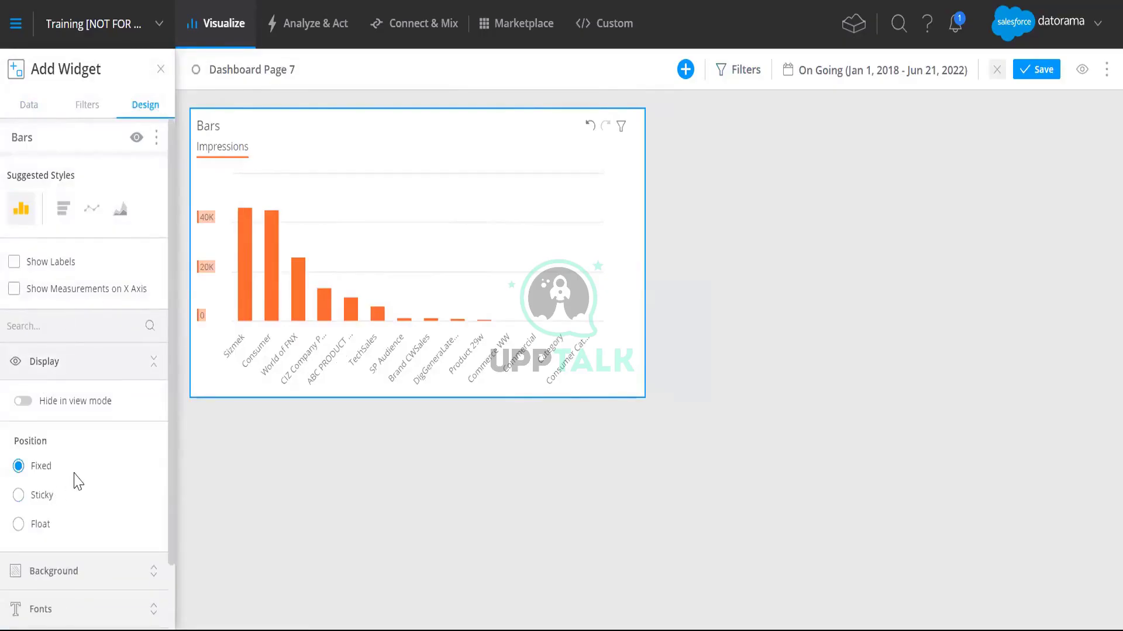
scroll(78, 482, down, 1)
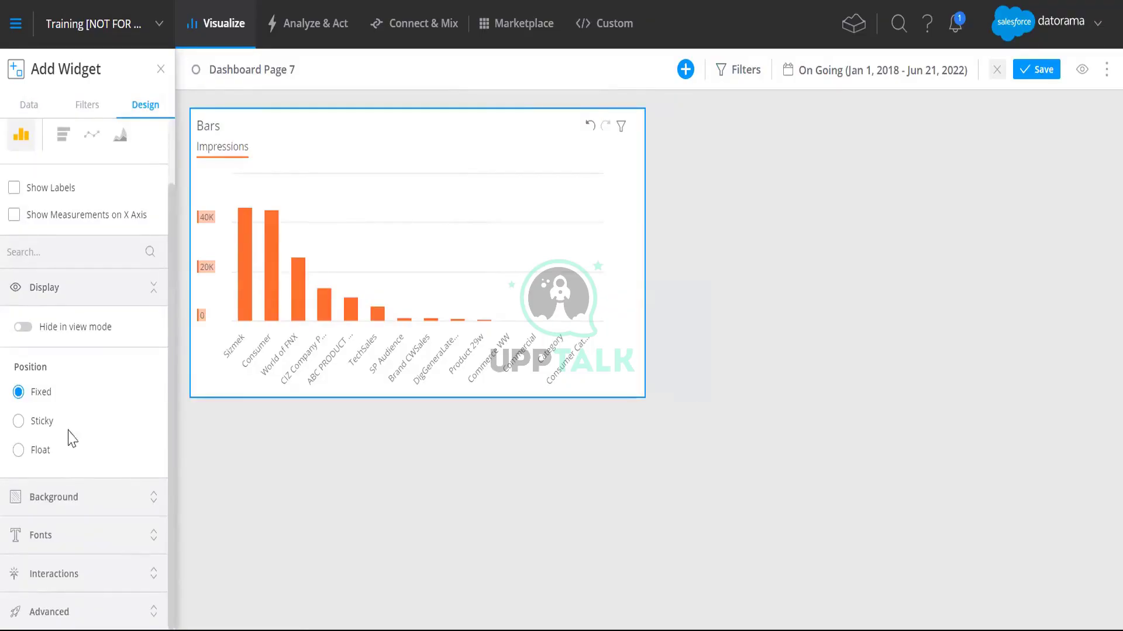
click(46, 454)
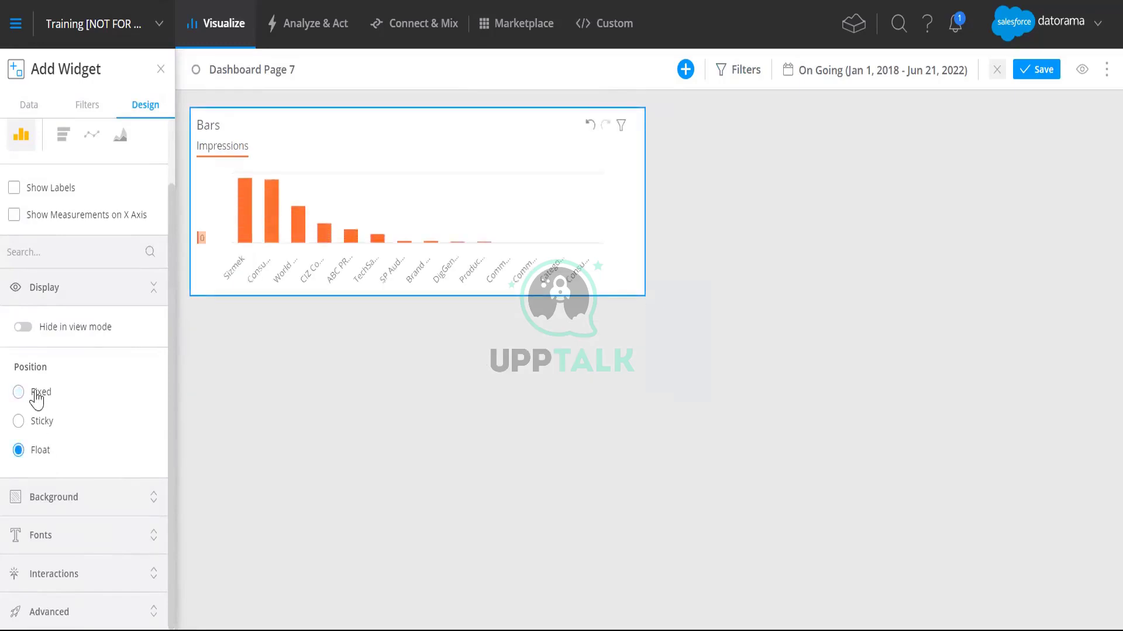
click(36, 395)
click(40, 452)
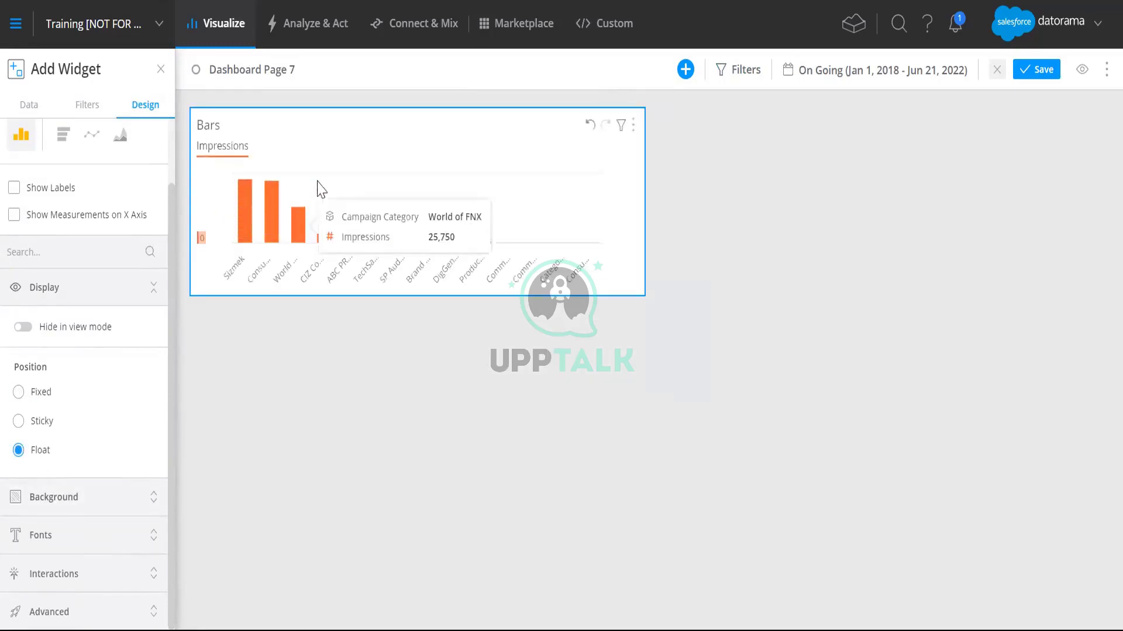
drag(345, 130, 905, 144)
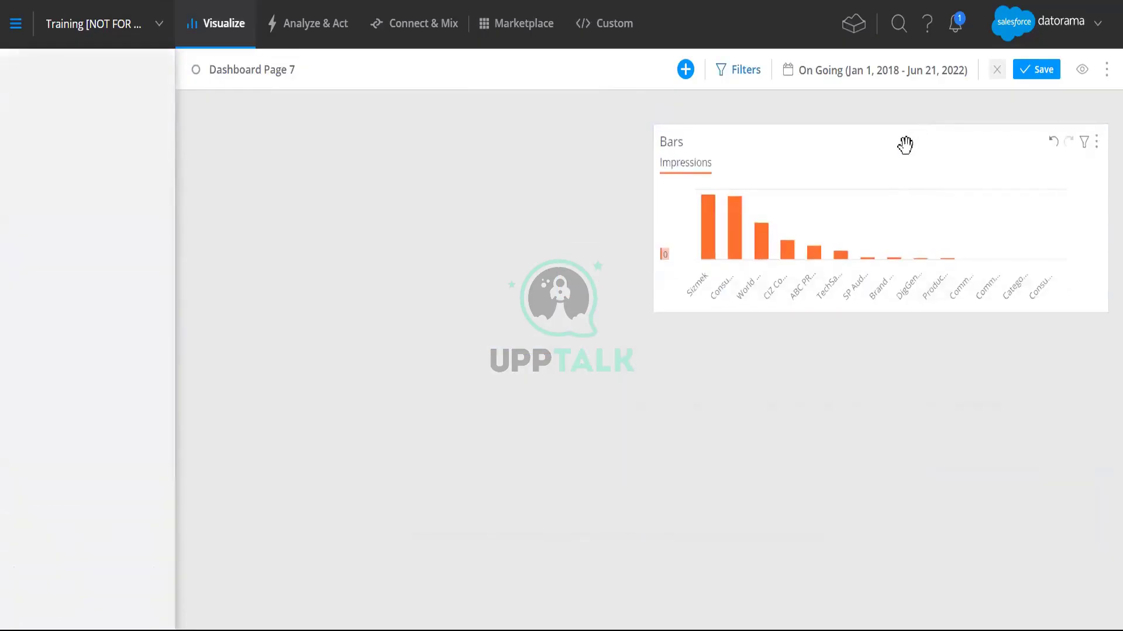
- Restore the Bars widget's display position to Fixed
click(719, 132)
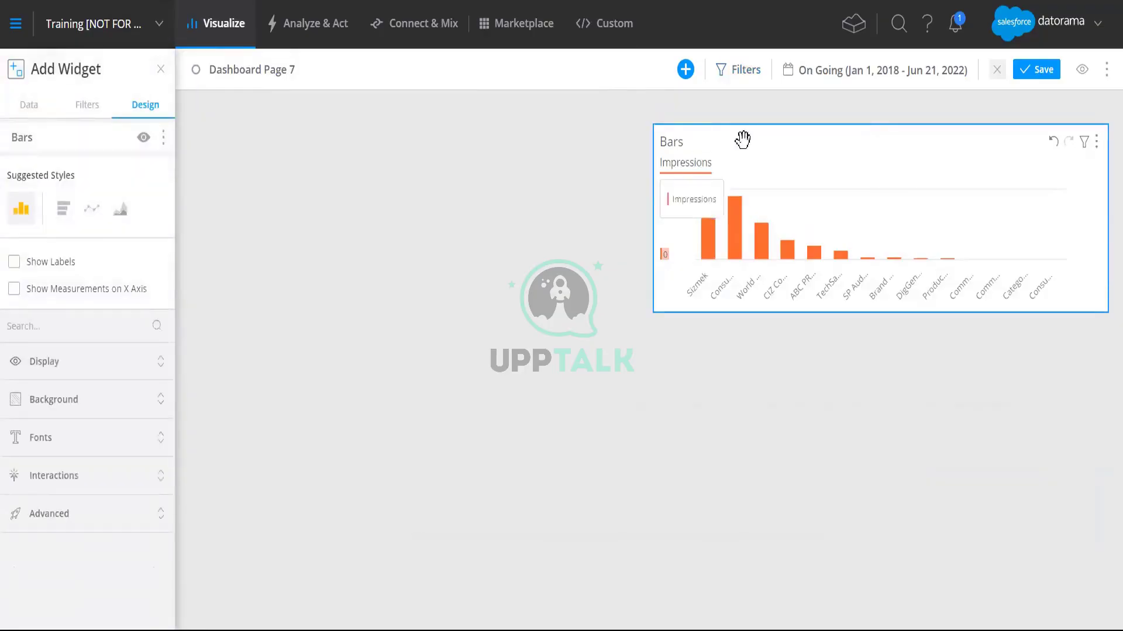
click(87, 114)
click(136, 114)
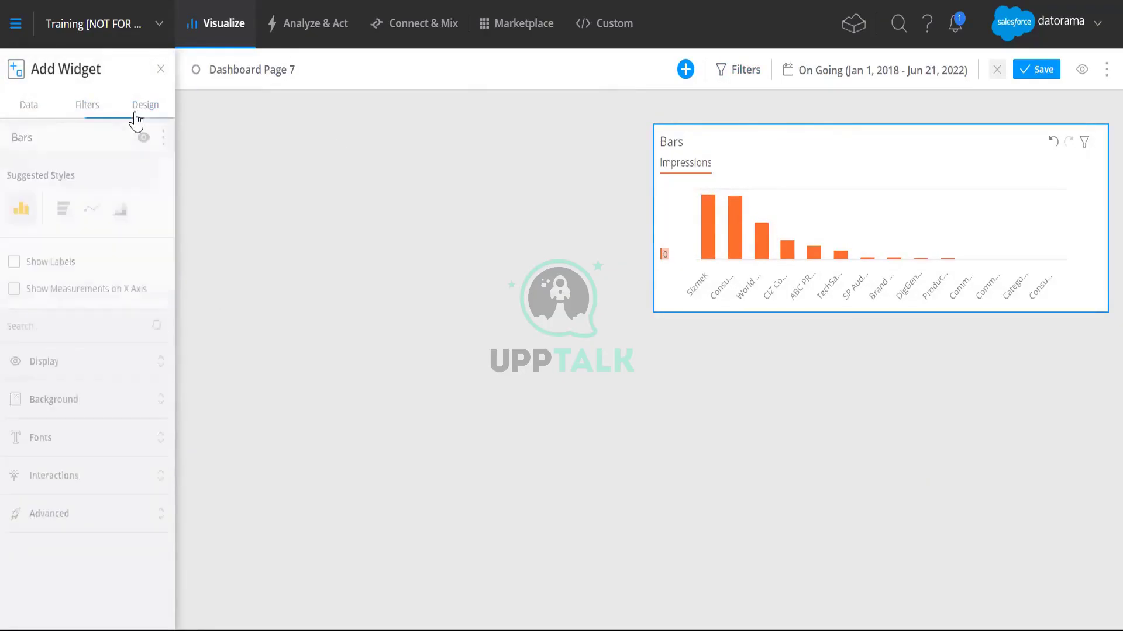
click(55, 403)
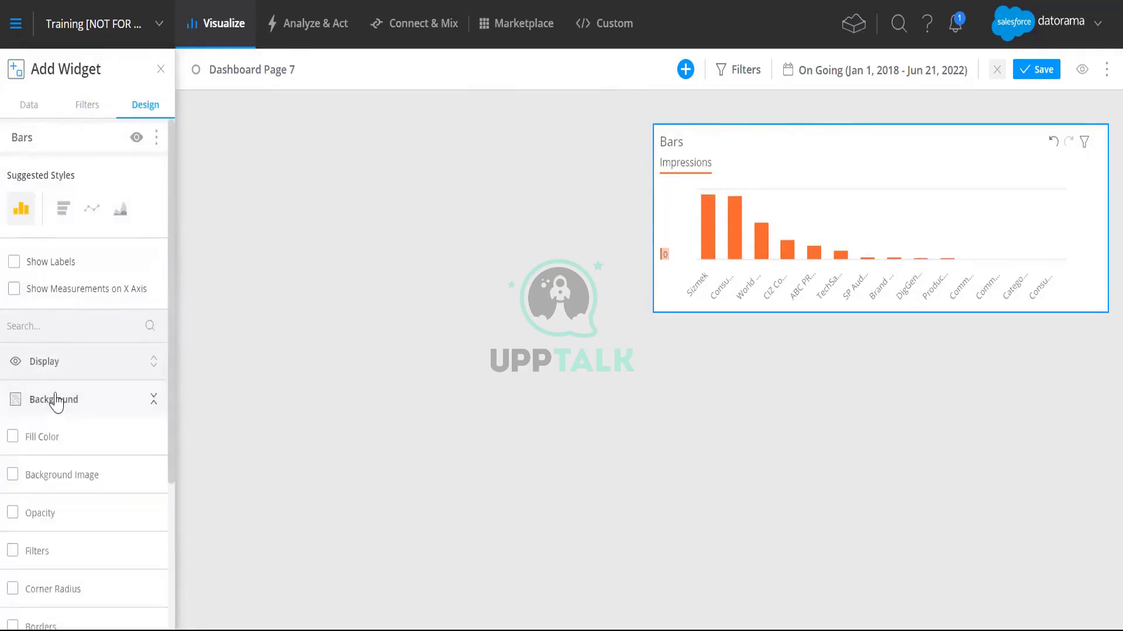
click(24, 366)
click(18, 466)
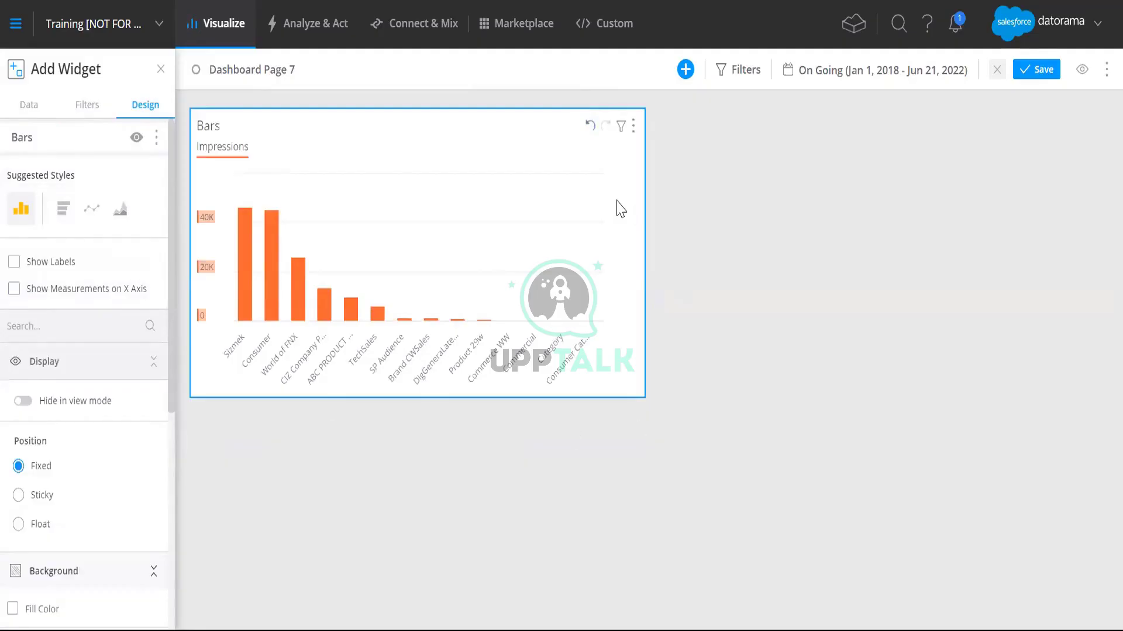
- Duplicate the Bars widget on the dashboard page
mouse_move(478, 124)
mouse_down()
mouse_move(929, 130)
mouse_move(959, 115)
mouse_move(456, 115)
mouse_move(483, 107)
mouse_move(472, 110)
mouse_up()
click(634, 125)
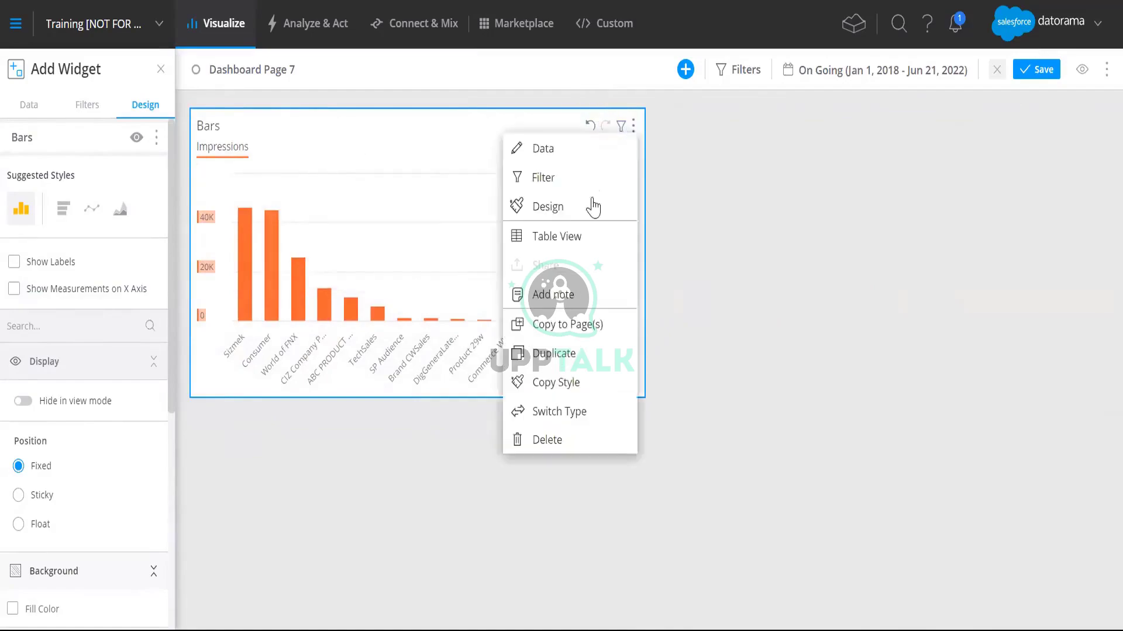
click(554, 353)
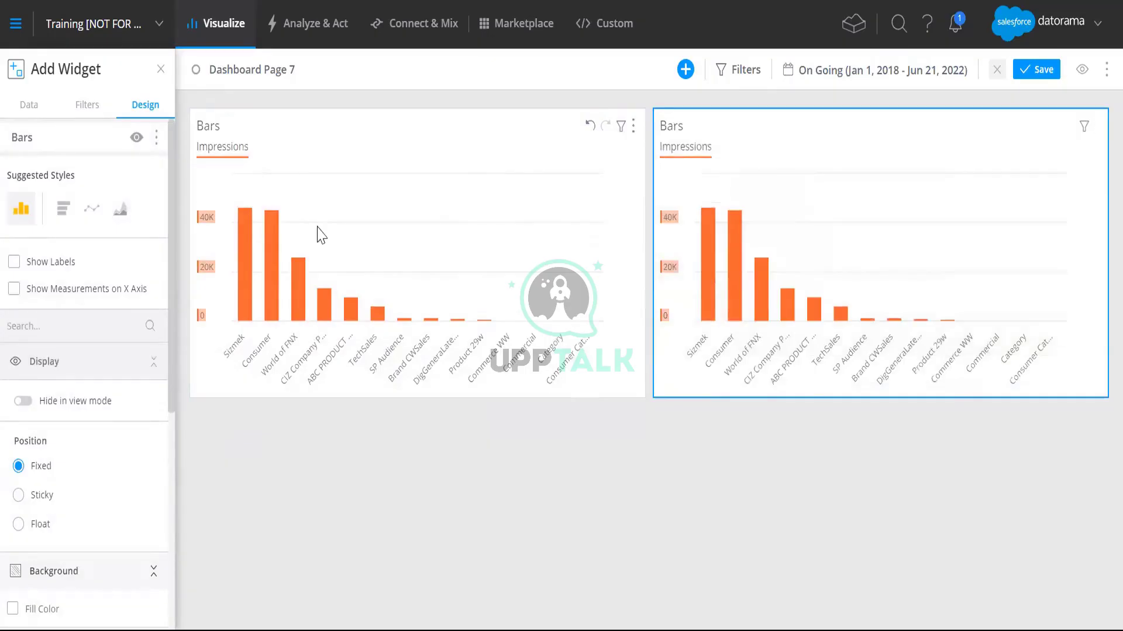
- Try the Float and Fixed positions on the duplicated Bars widget, and move it over the original while floating
click(29, 530)
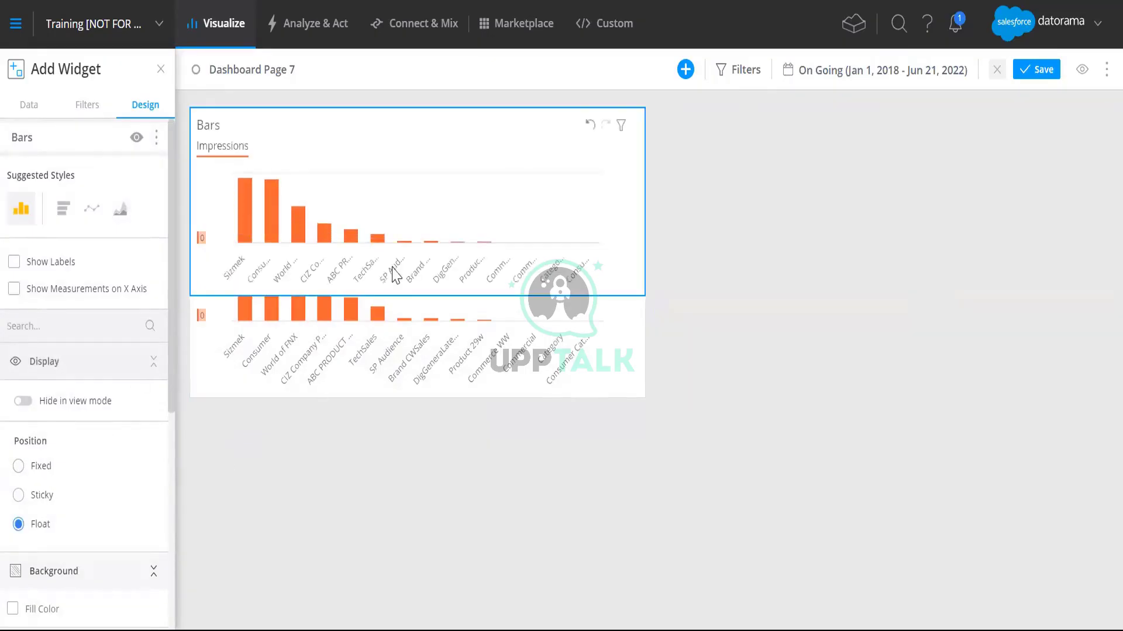
click(39, 466)
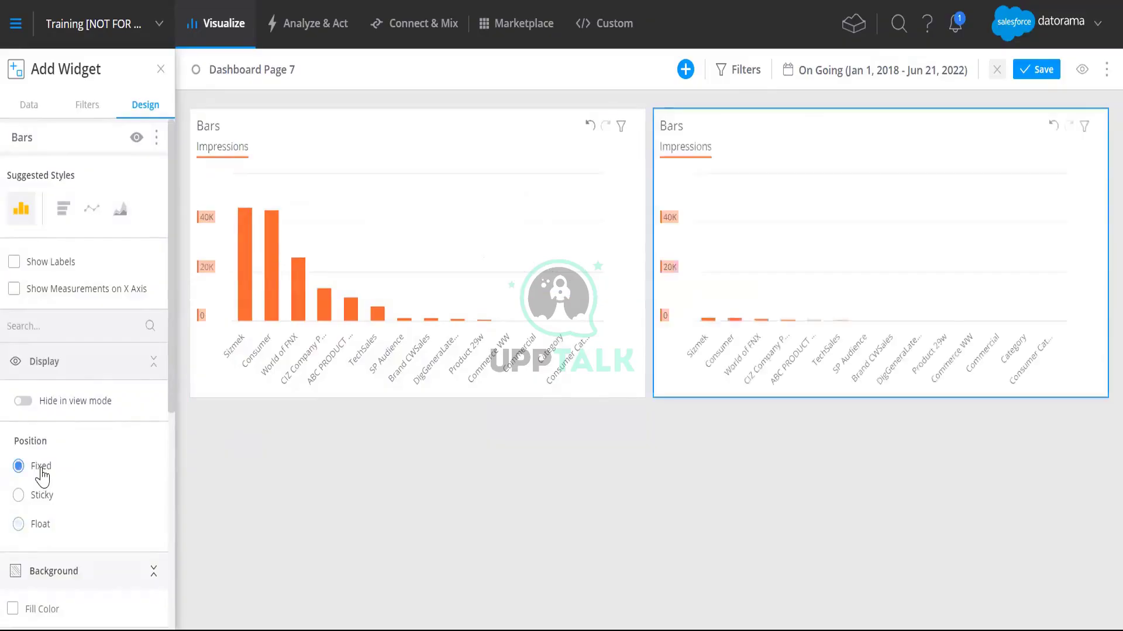
click(37, 529)
drag(476, 131, 453, 150)
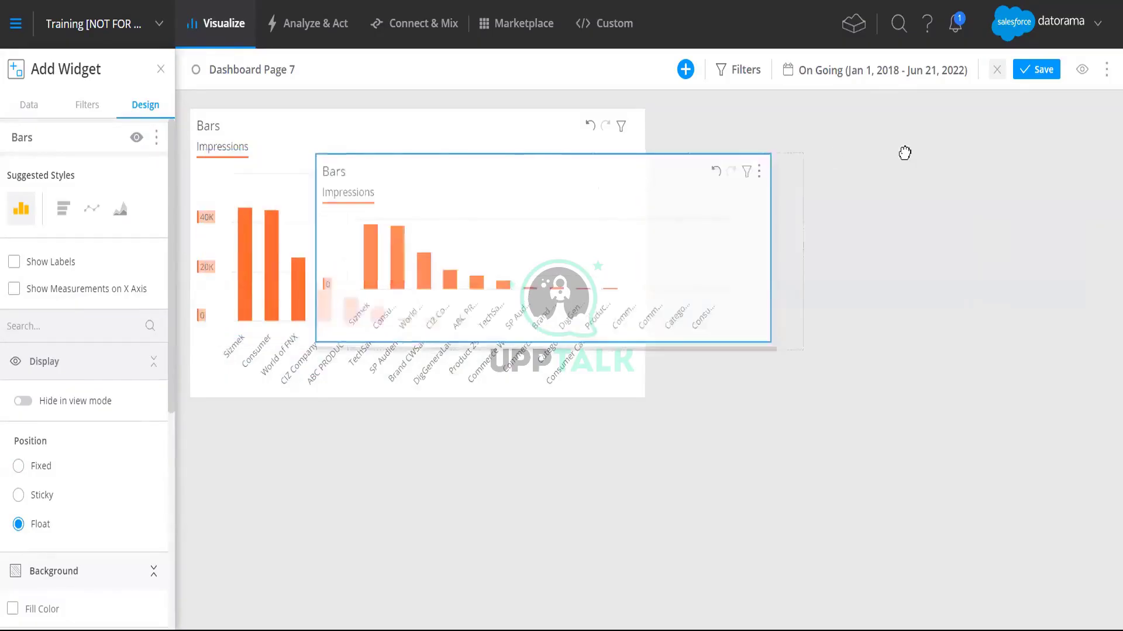
- Rearrange the duplicate as a Fixed widget beside the original, set its position to Sticky, and deselect it
click(40, 466)
drag(745, 127, 686, 170)
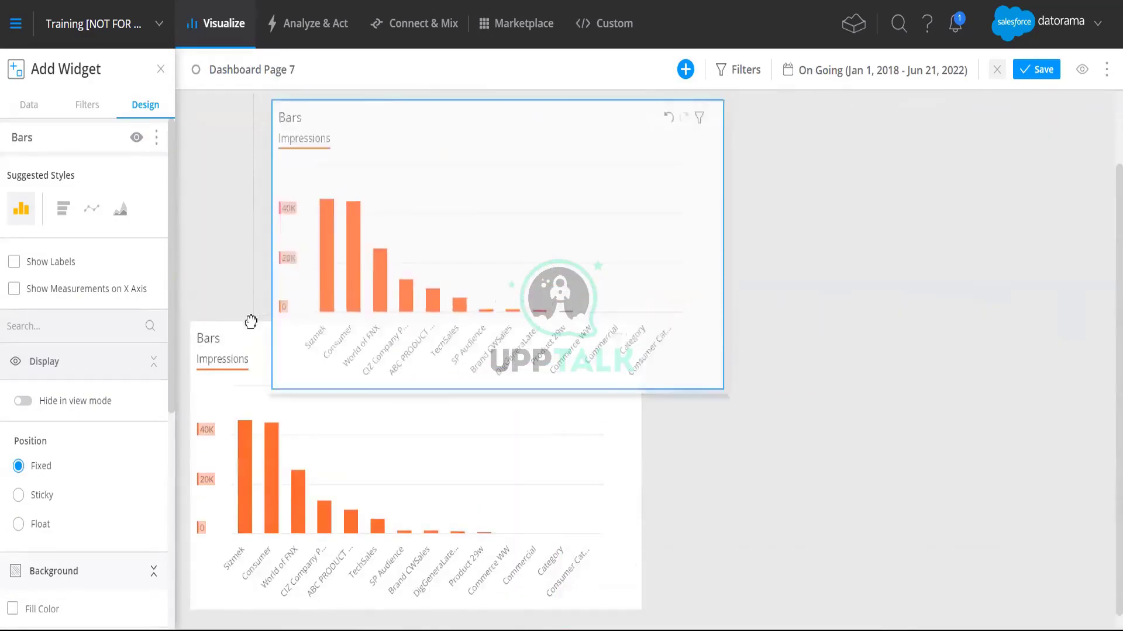
drag(251, 323, 374, 146)
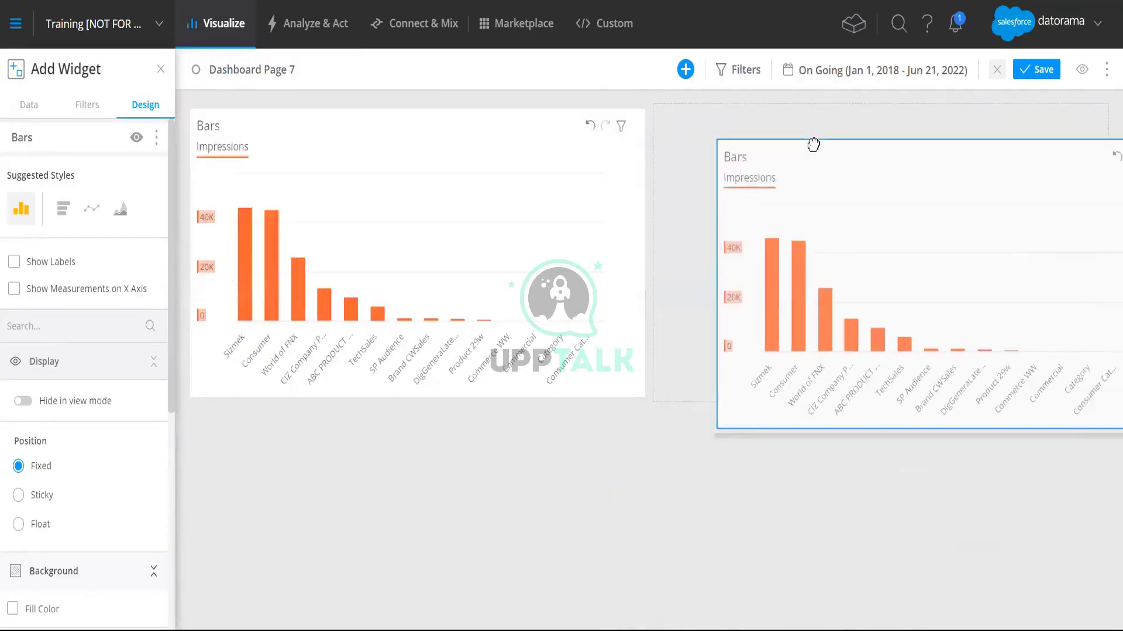
drag(812, 143, 757, 146)
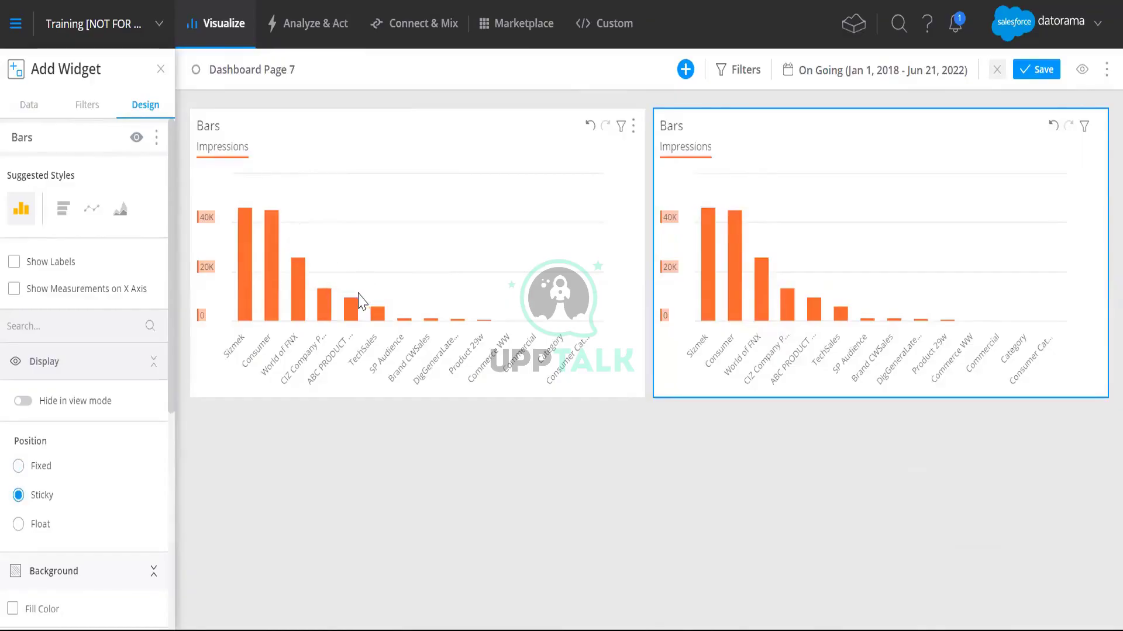
double_click(707, 516)
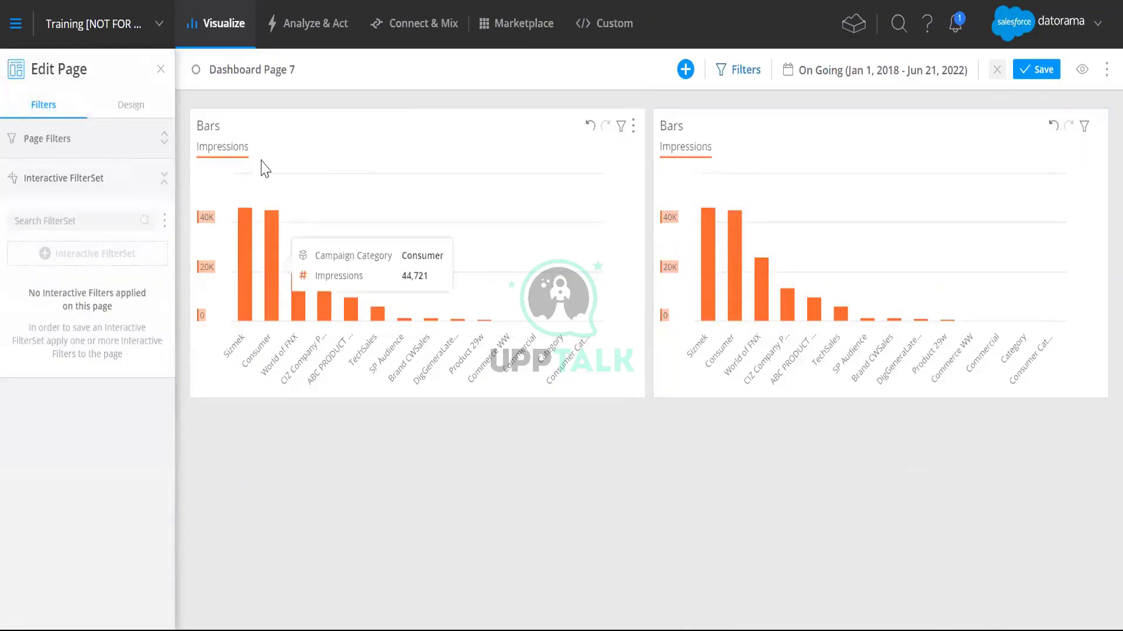
- Compare the display position settings of the original and duplicated Bars widgets
click(270, 121)
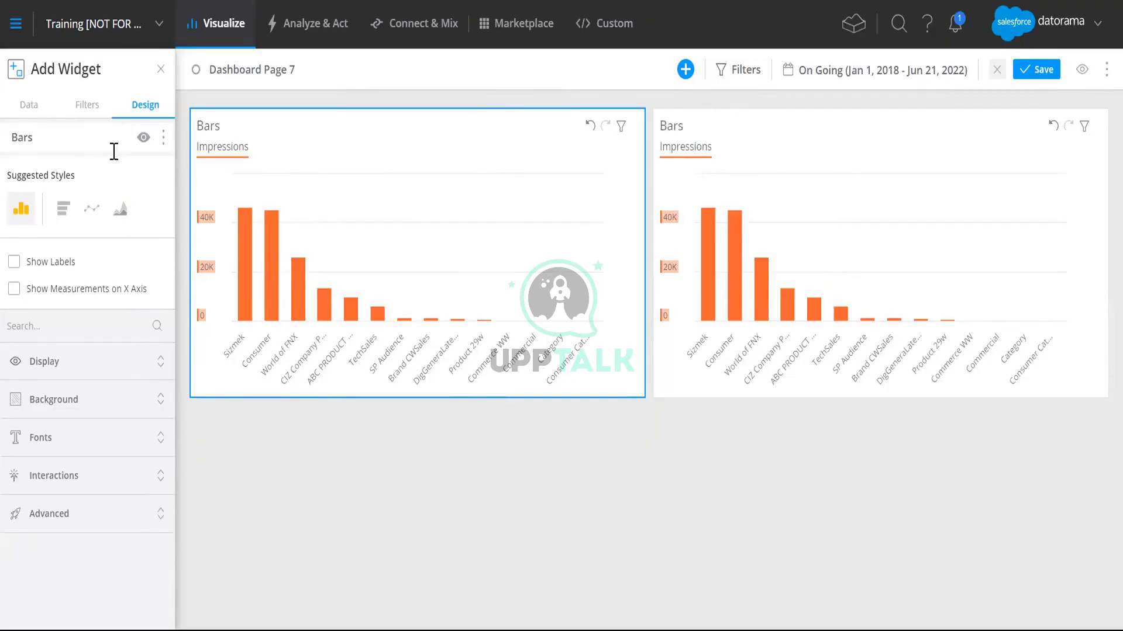
click(83, 361)
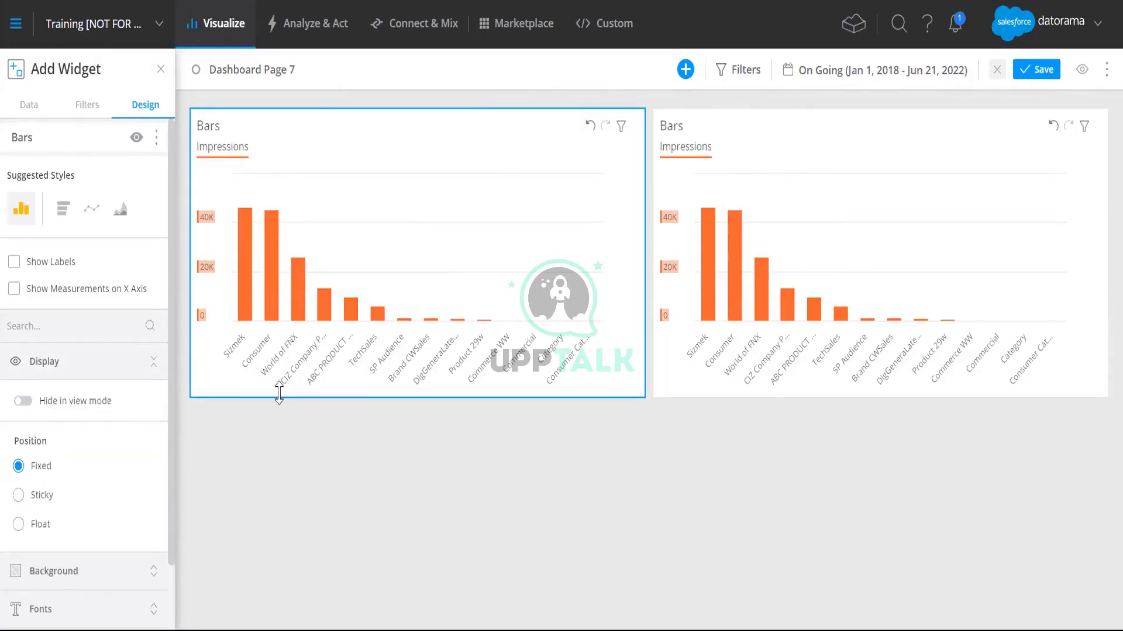
click(749, 133)
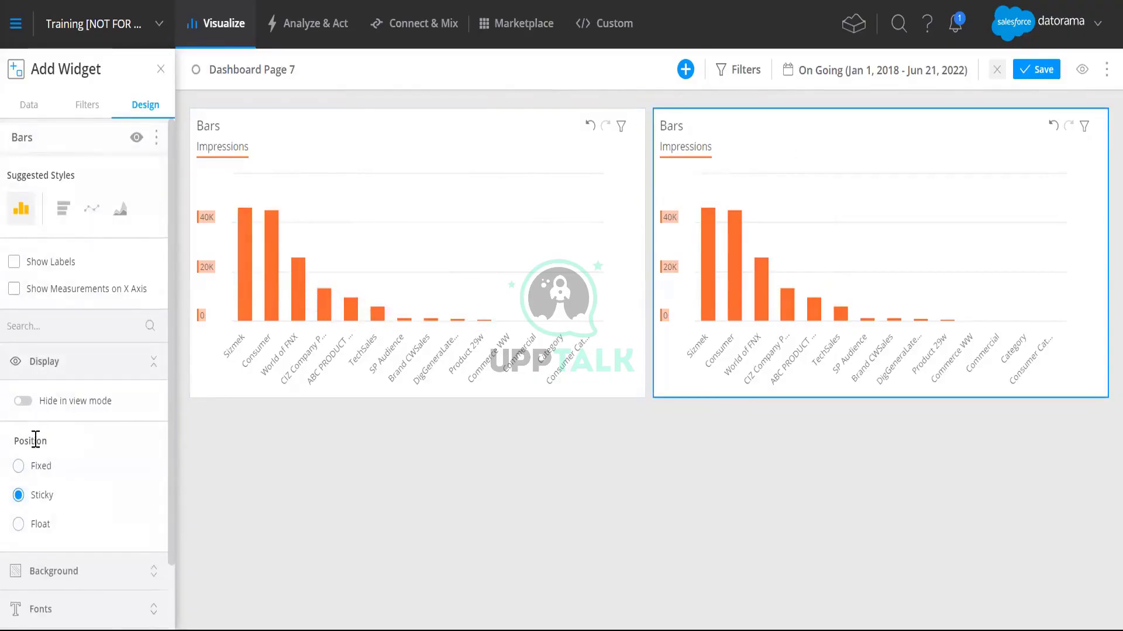
click(45, 362)
- Enable a background image on the original Bars widget, using the blue-to-pink gradient sky photo from Unsplash
click(50, 402)
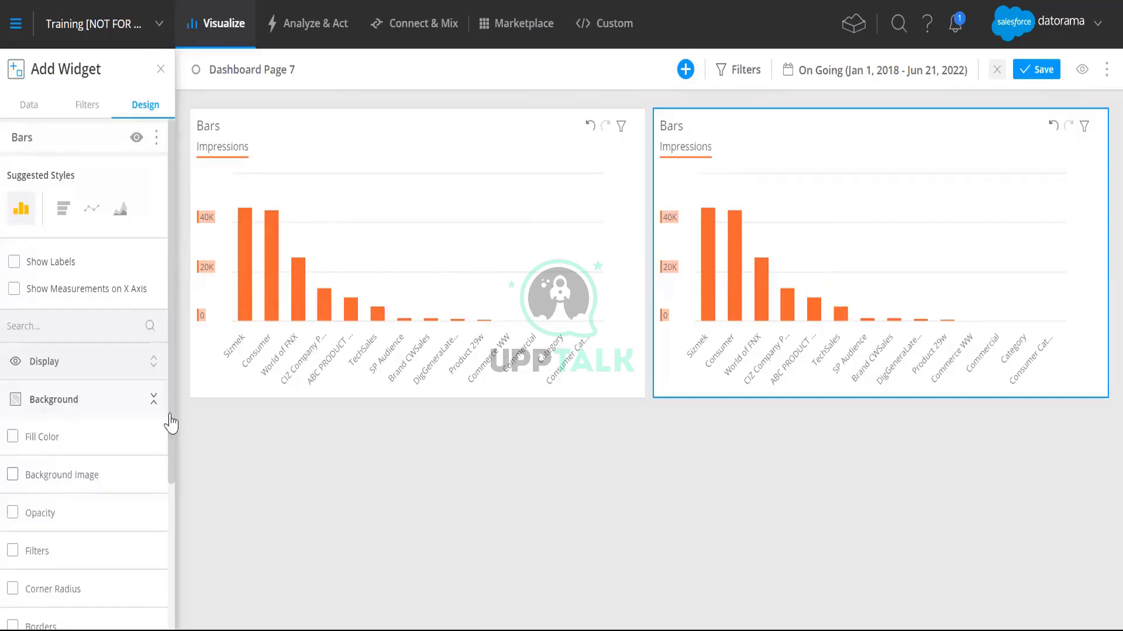
click(343, 132)
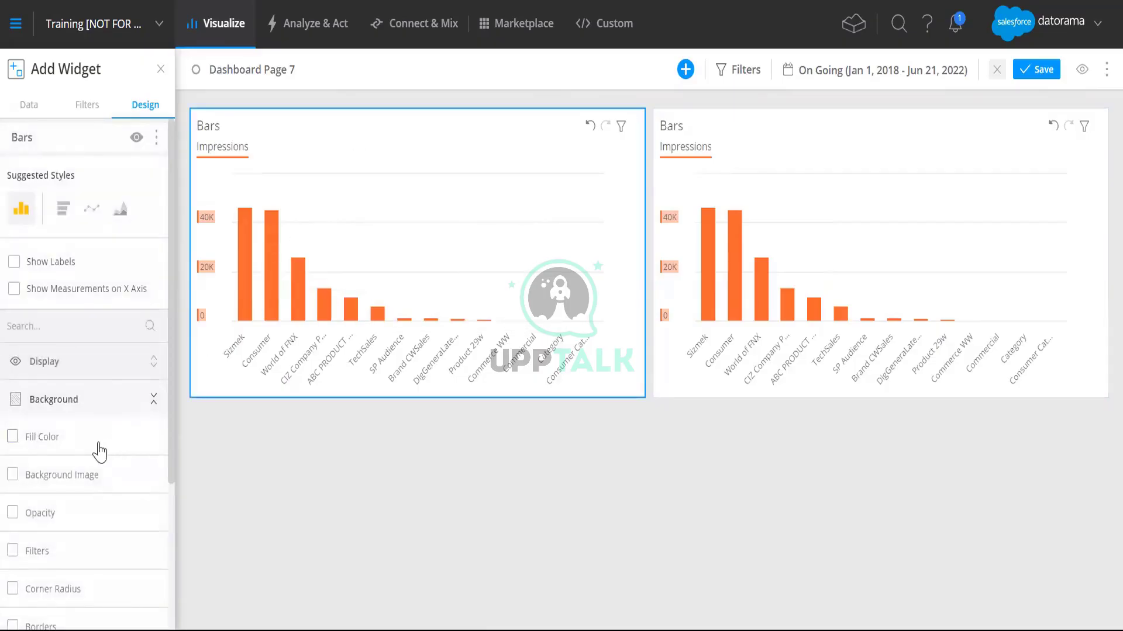
click(59, 479)
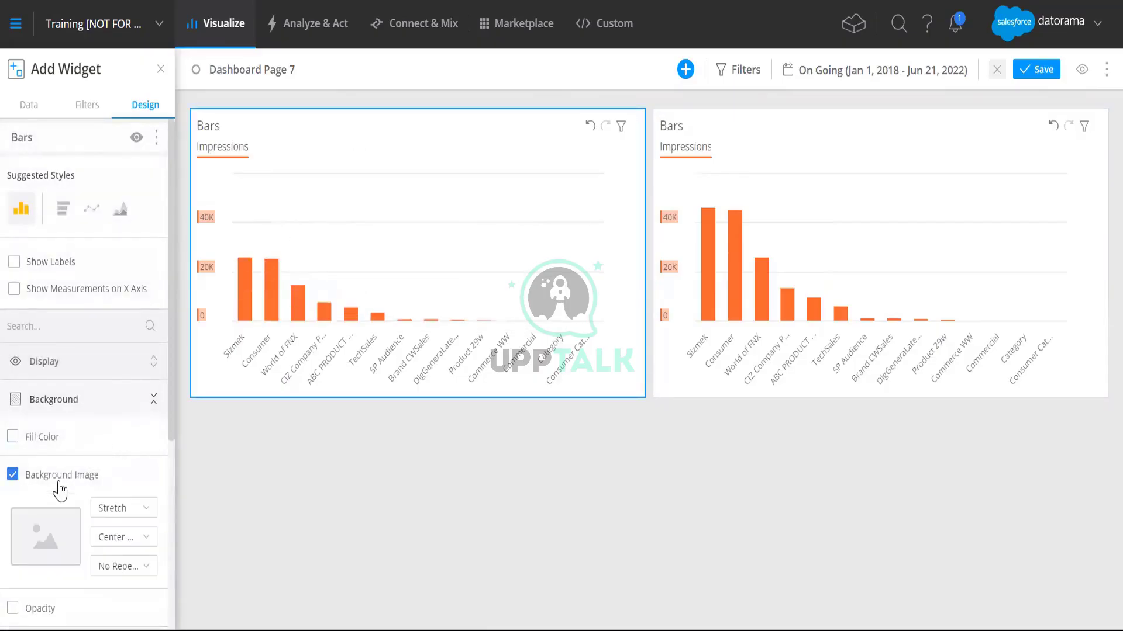
click(44, 546)
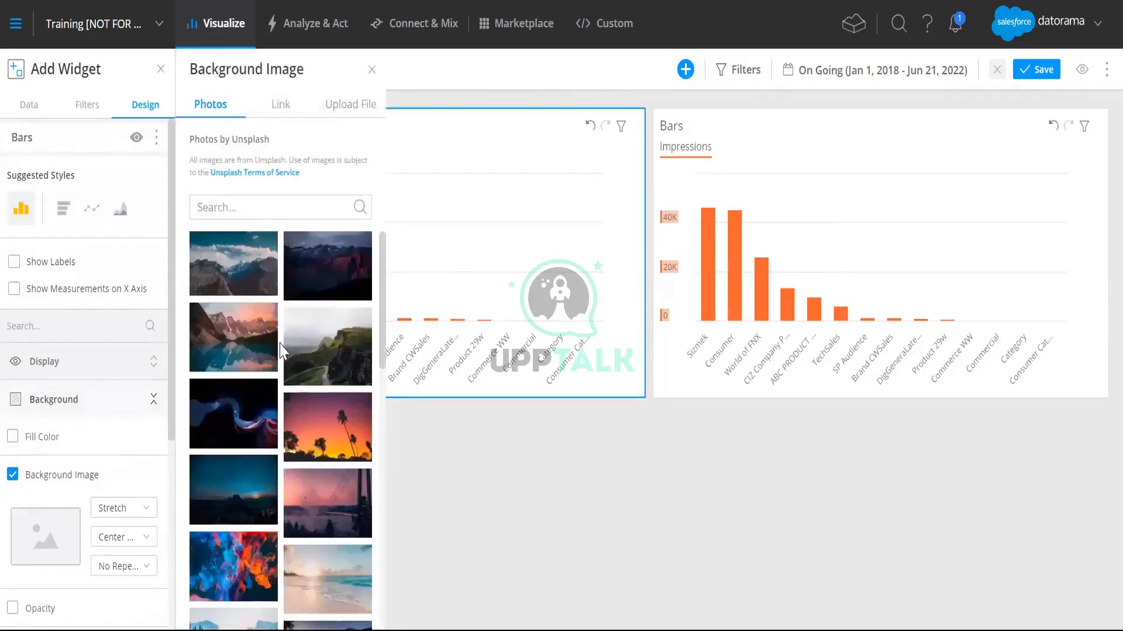
scroll(280, 351, down, 10)
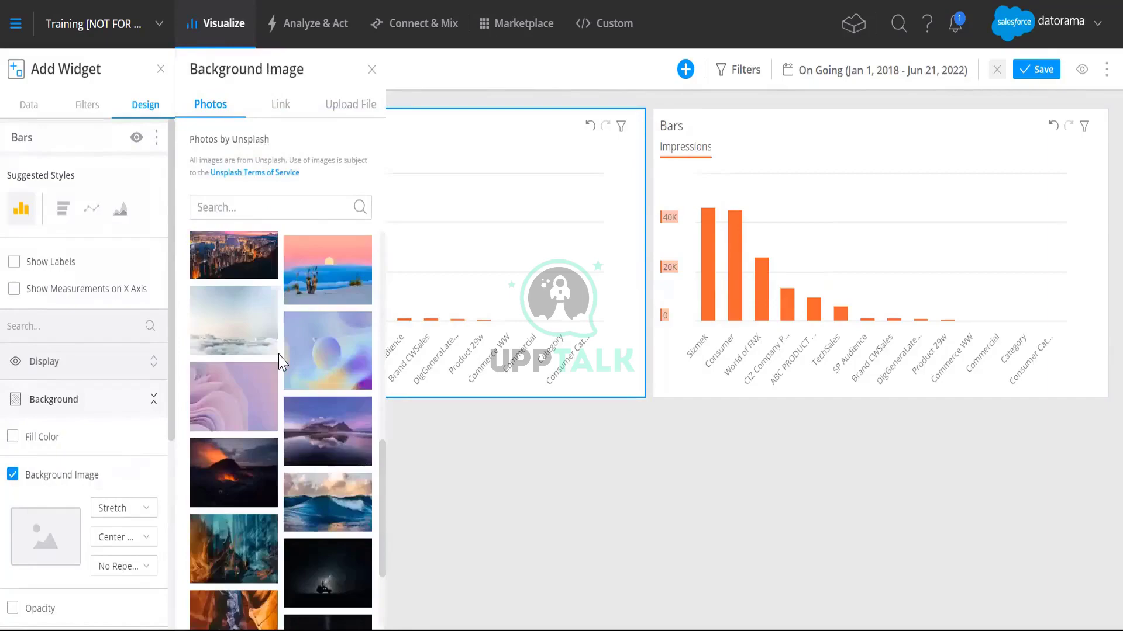
scroll(279, 362, down, 3)
scroll(280, 363, up, 5)
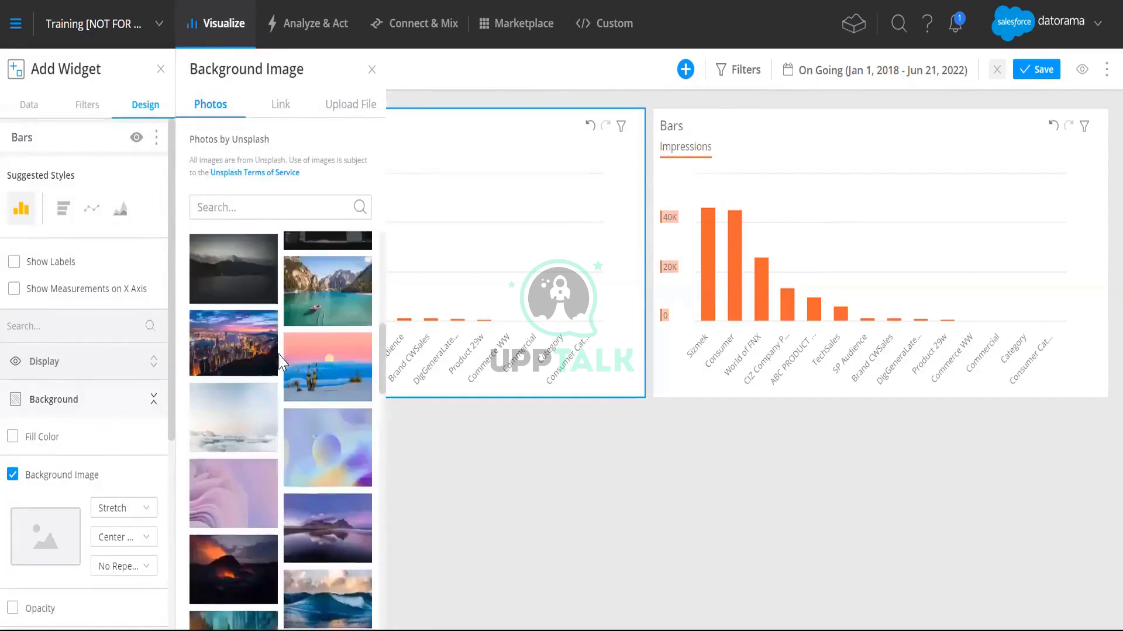
scroll(280, 363, down, 8)
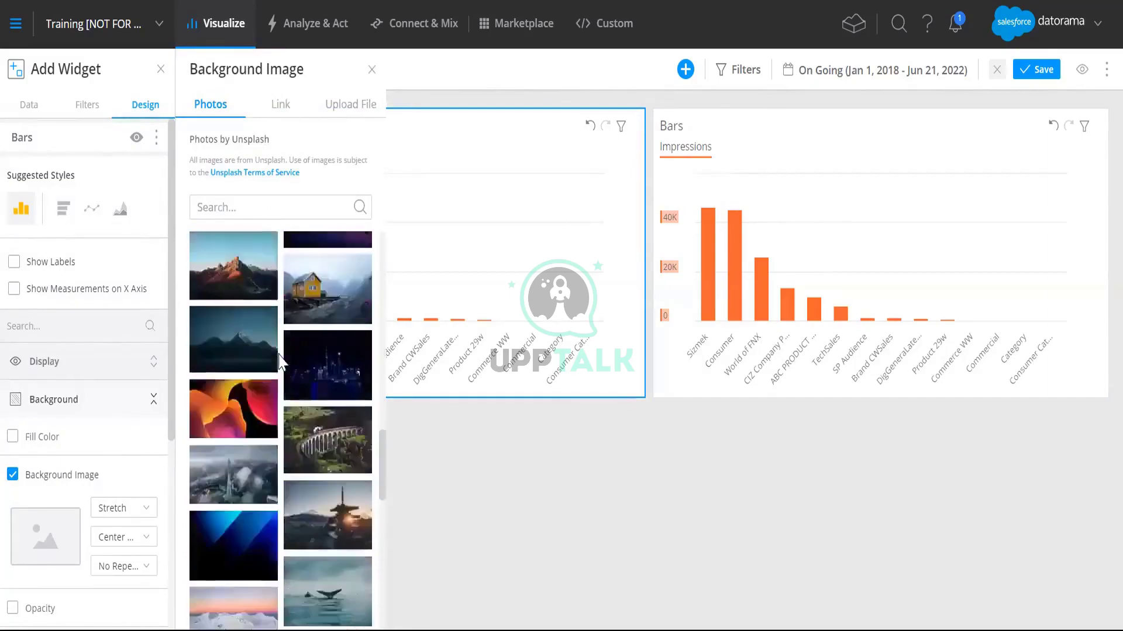
scroll(280, 362, down, 5)
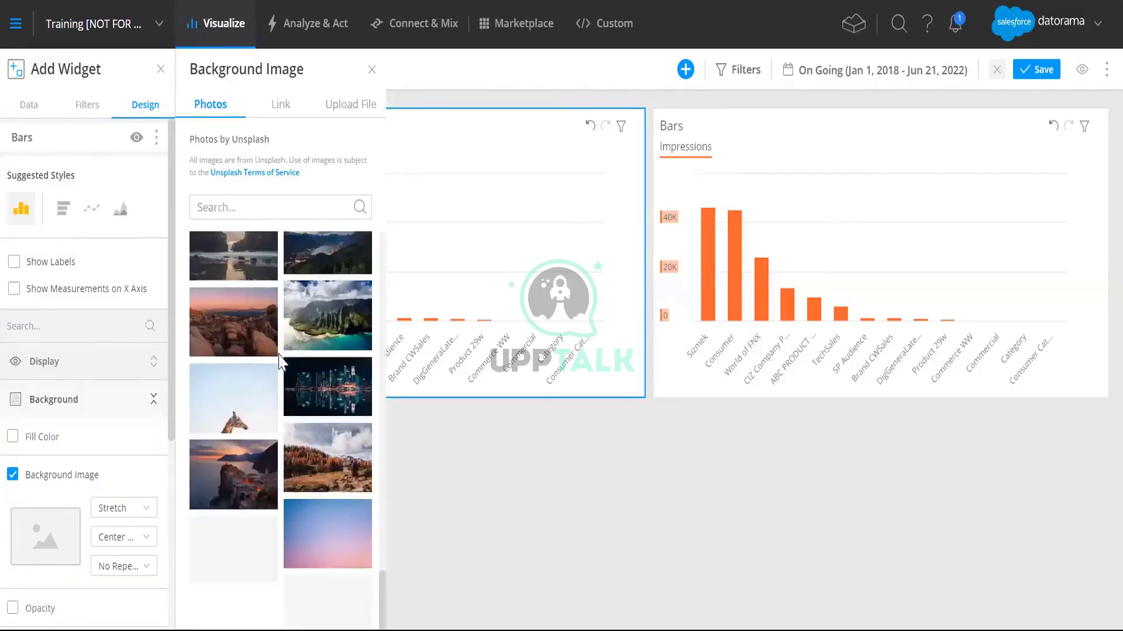
click(333, 533)
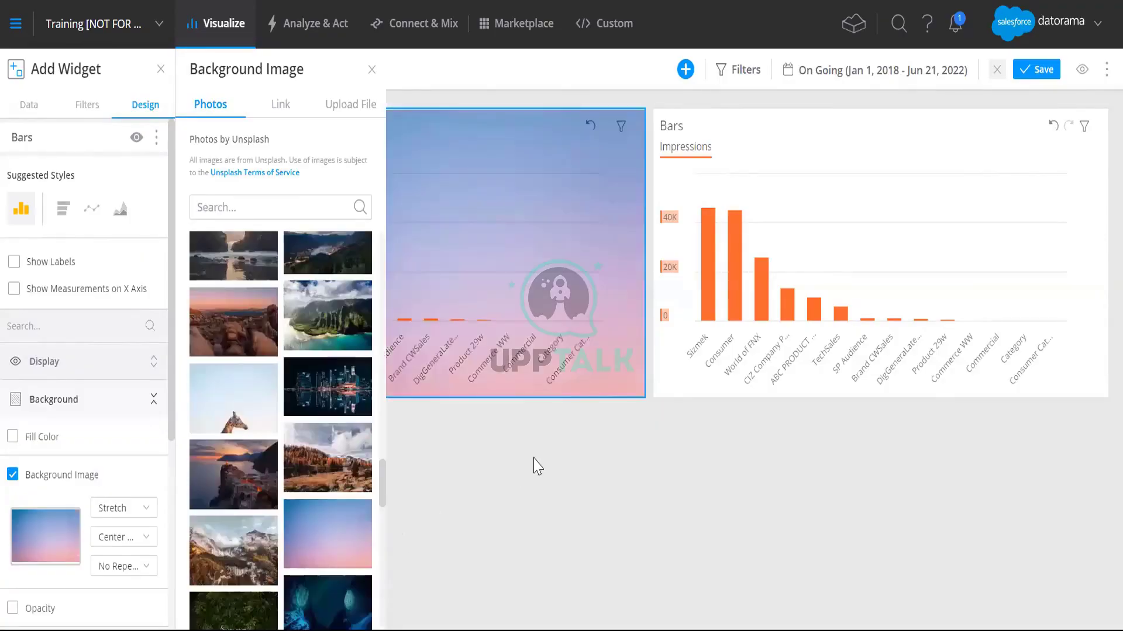
- Close the photo picker and set the background opacity of the original Bars widget to 58%
click(534, 466)
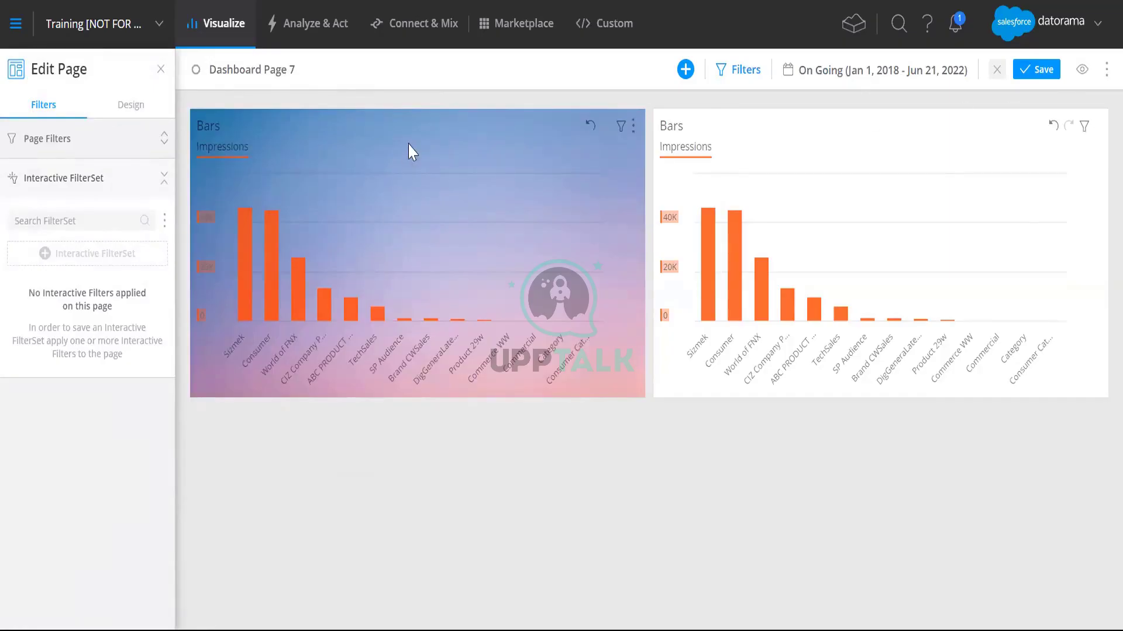
click(416, 120)
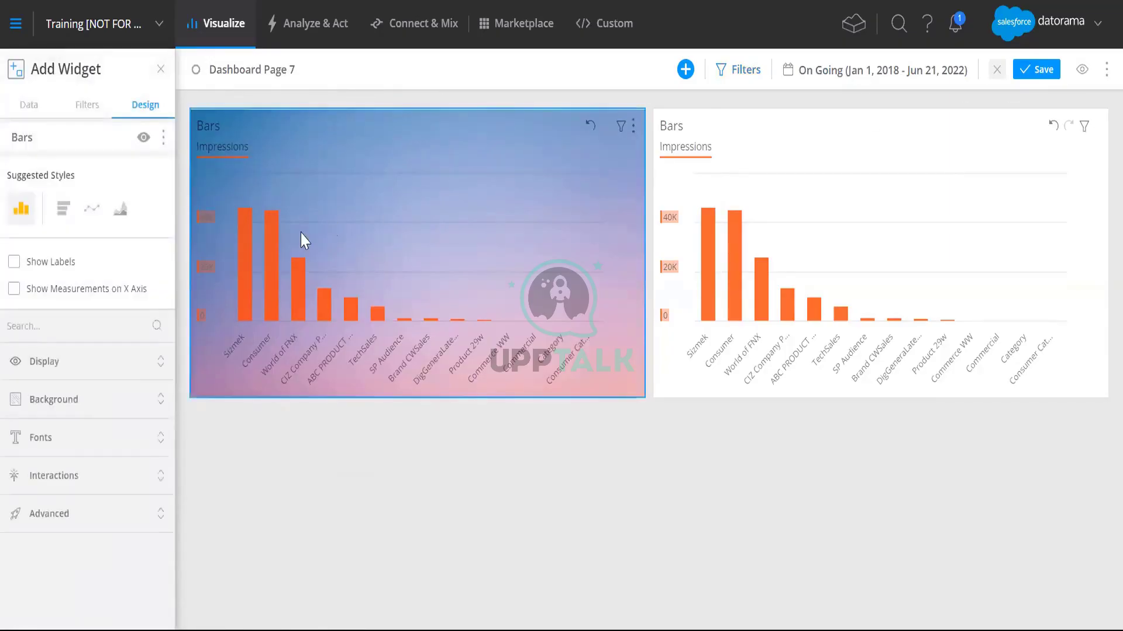
click(97, 417)
scroll(88, 456, down, 4)
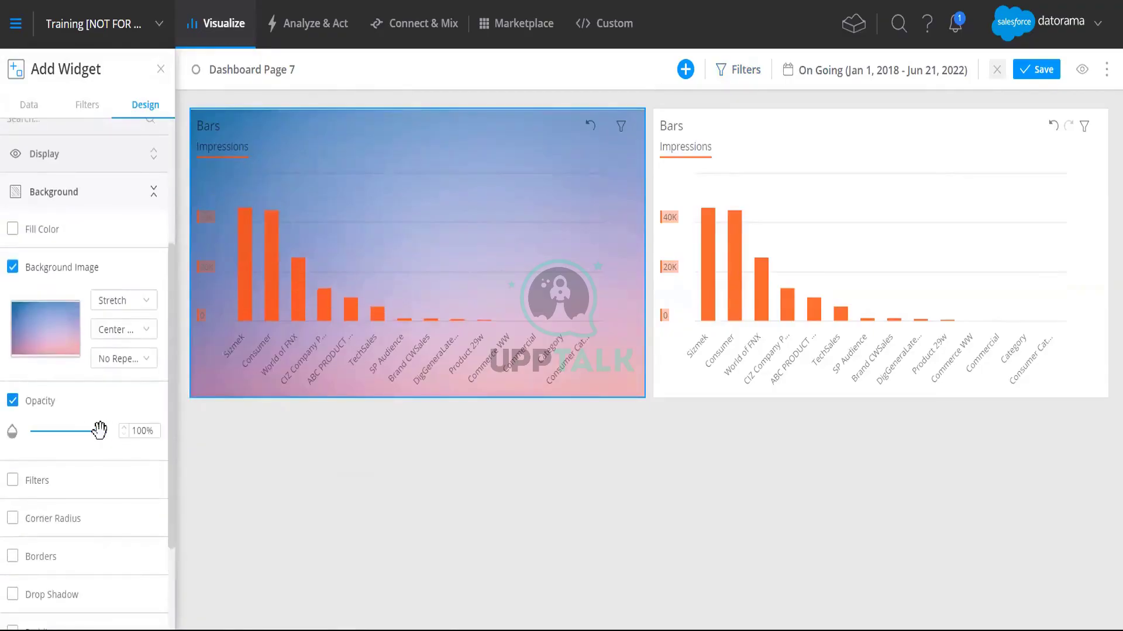
drag(100, 431, 76, 438)
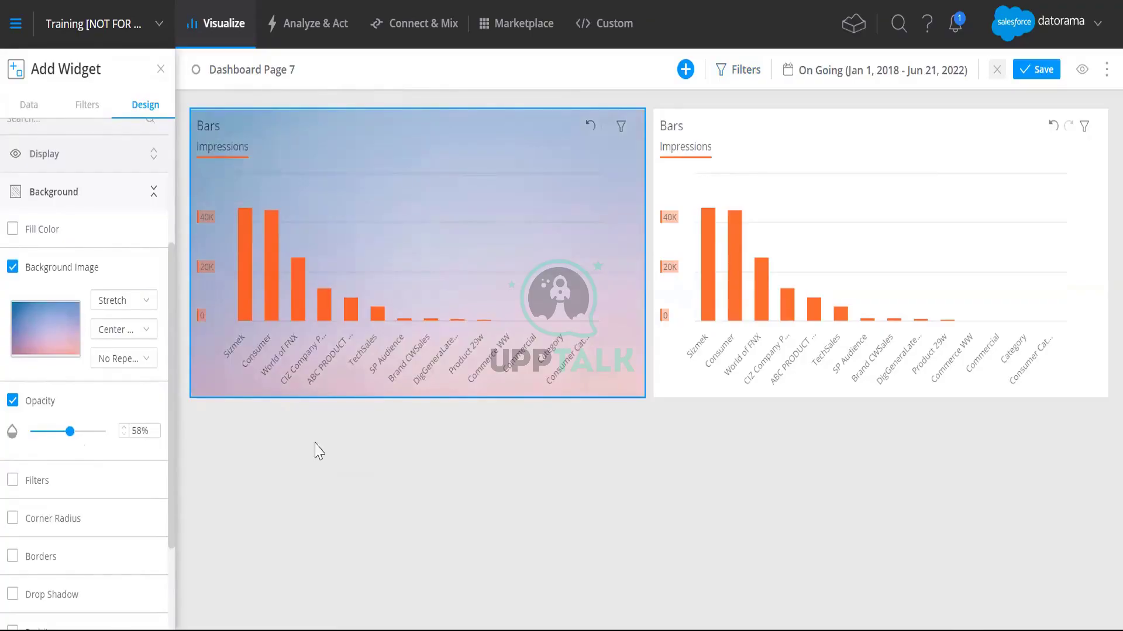
- Enable Corner Radius on the original Bars widget and set it to 10px
scroll(36, 456, down, 3)
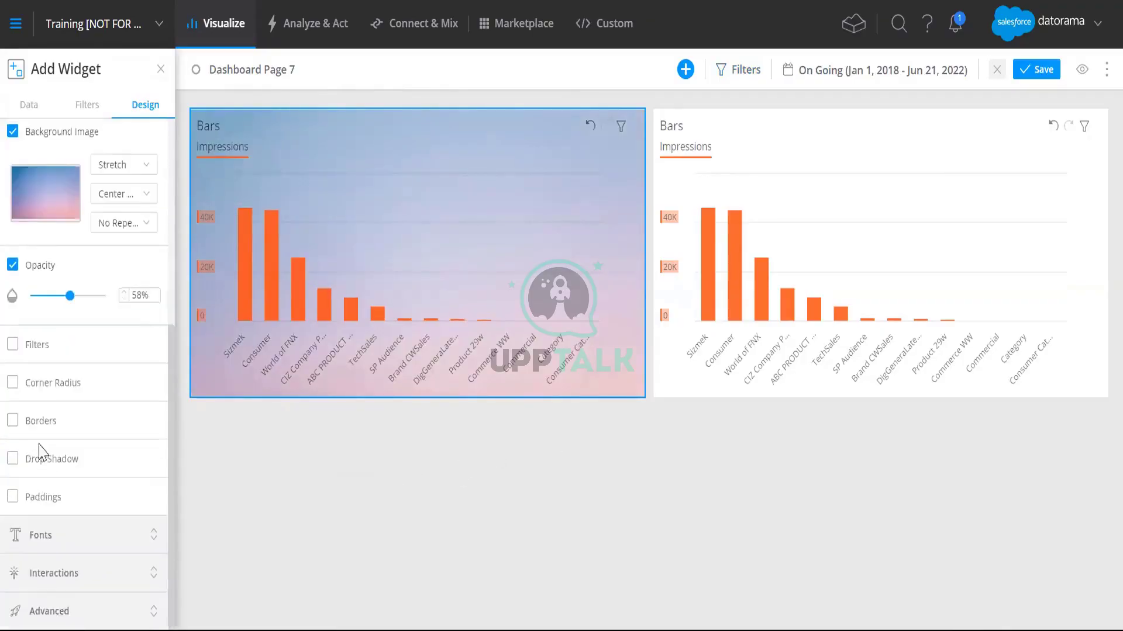
click(43, 386)
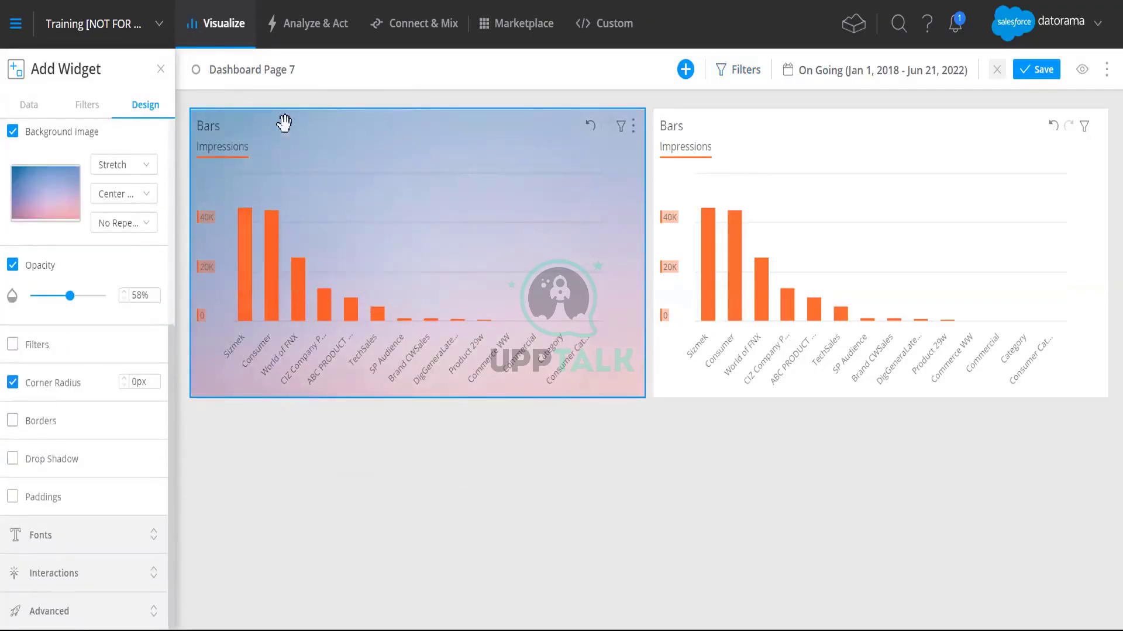
click(123, 378)
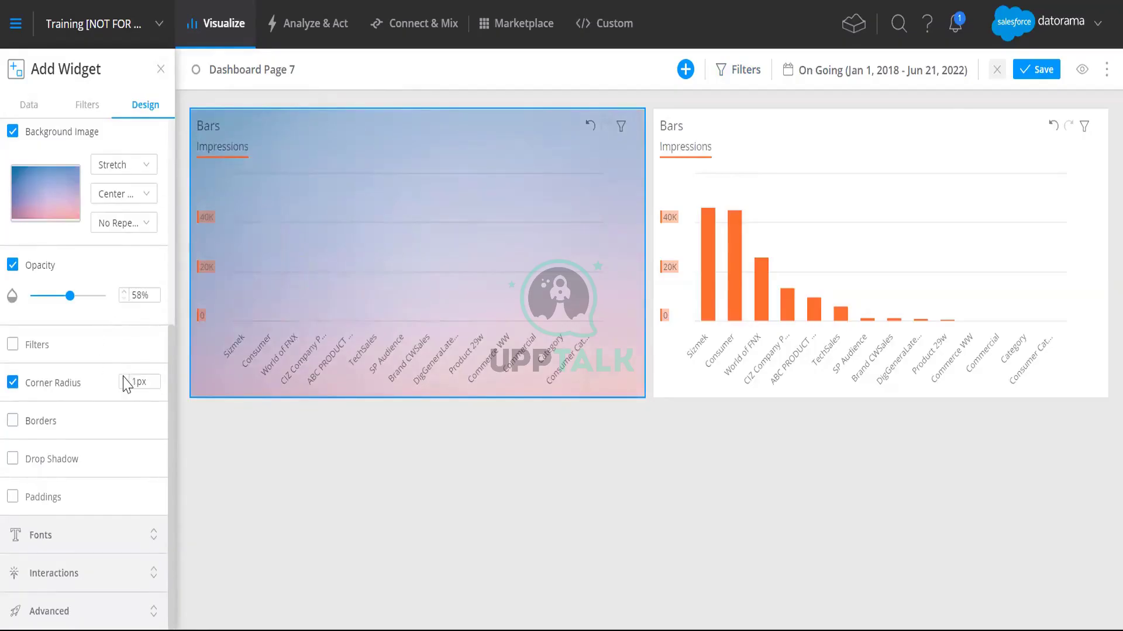
click(124, 378)
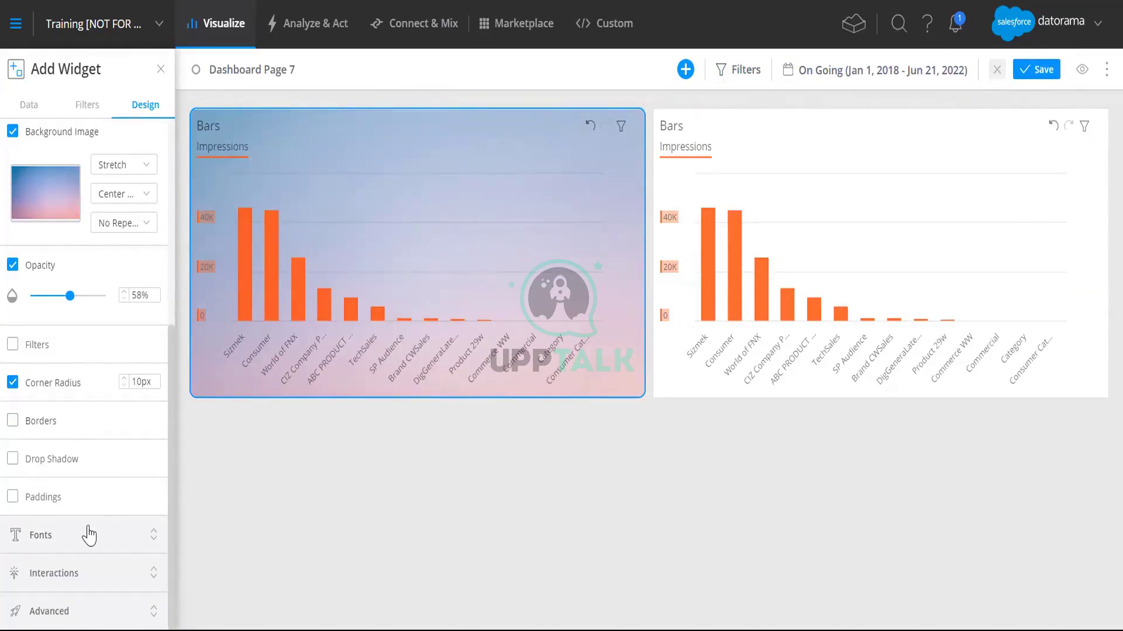
- Enable custom header fonts on the original Bars widget and try the 12px and 28px sizes
click(71, 537)
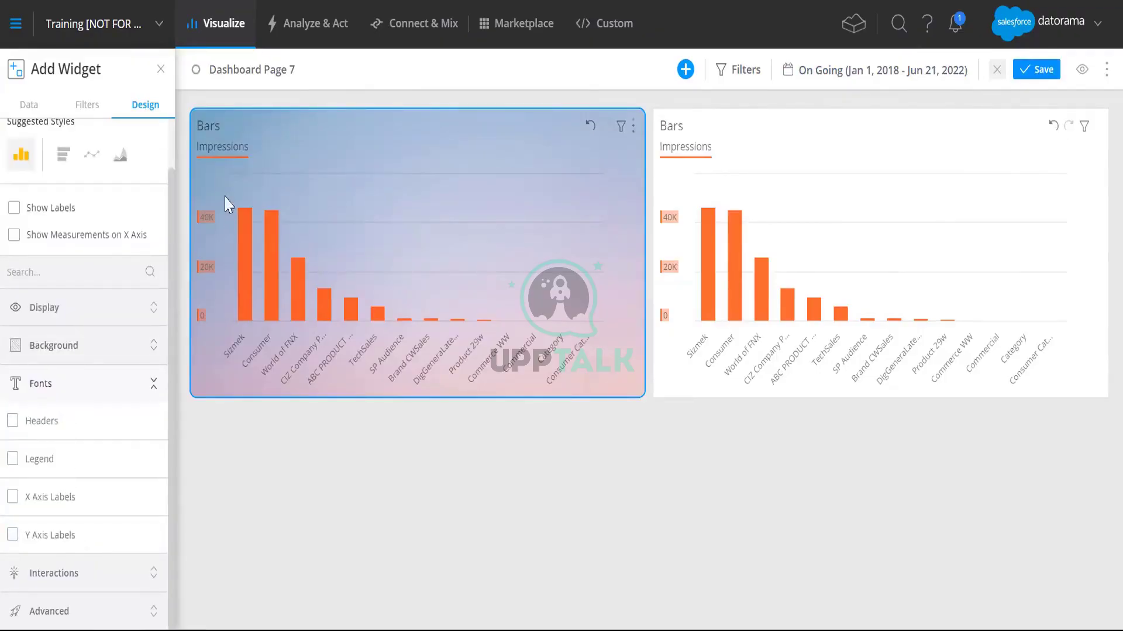
click(50, 422)
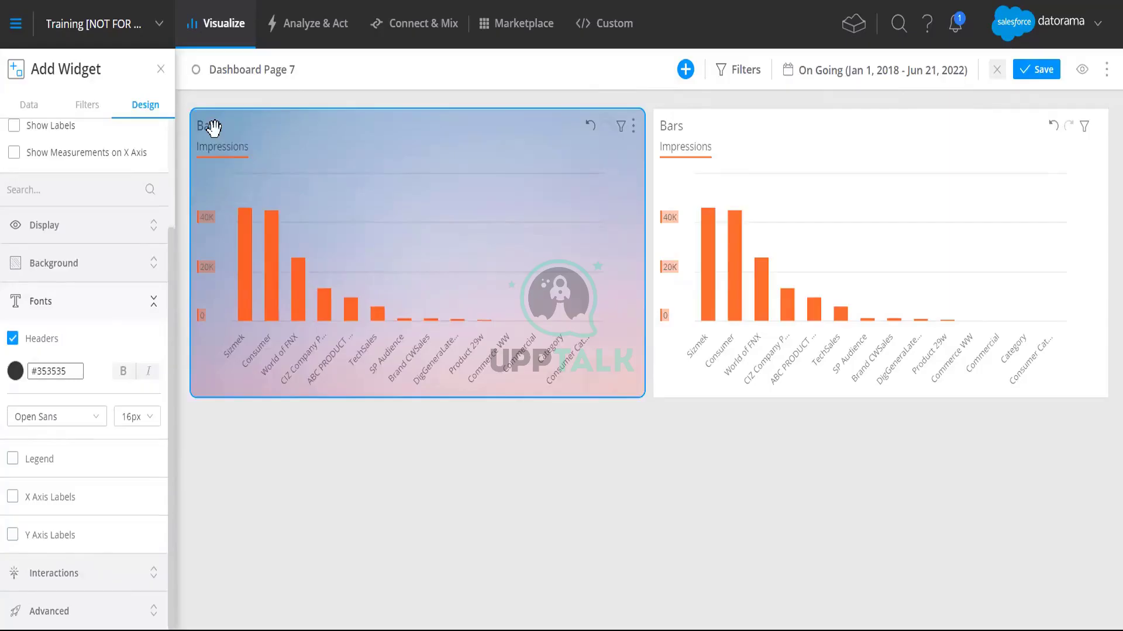
click(122, 377)
click(151, 420)
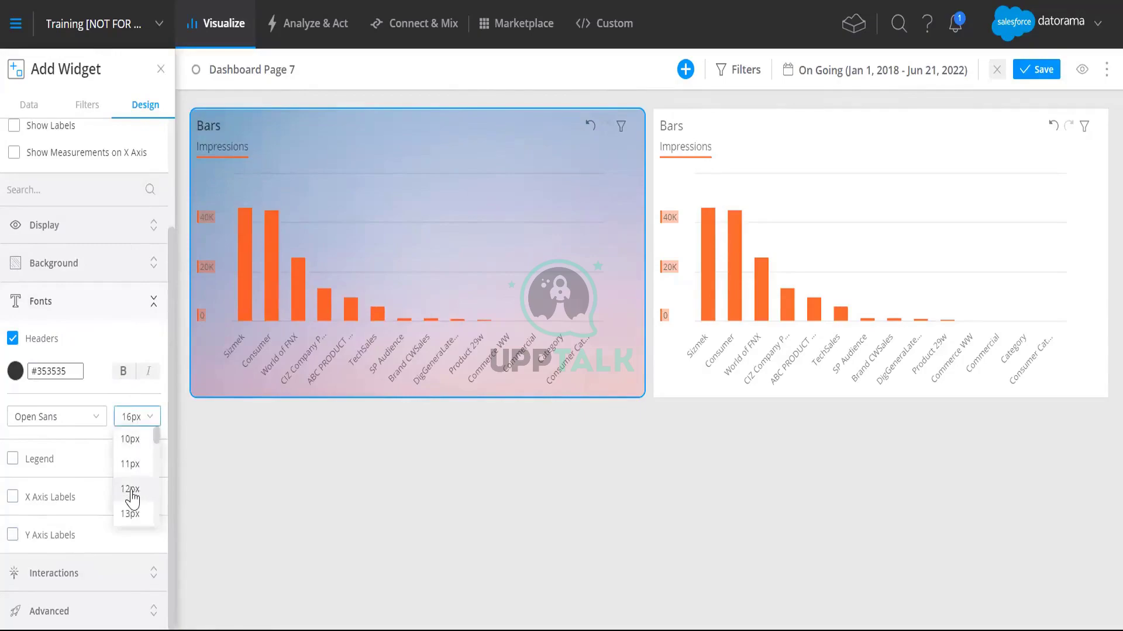
click(131, 494)
click(142, 418)
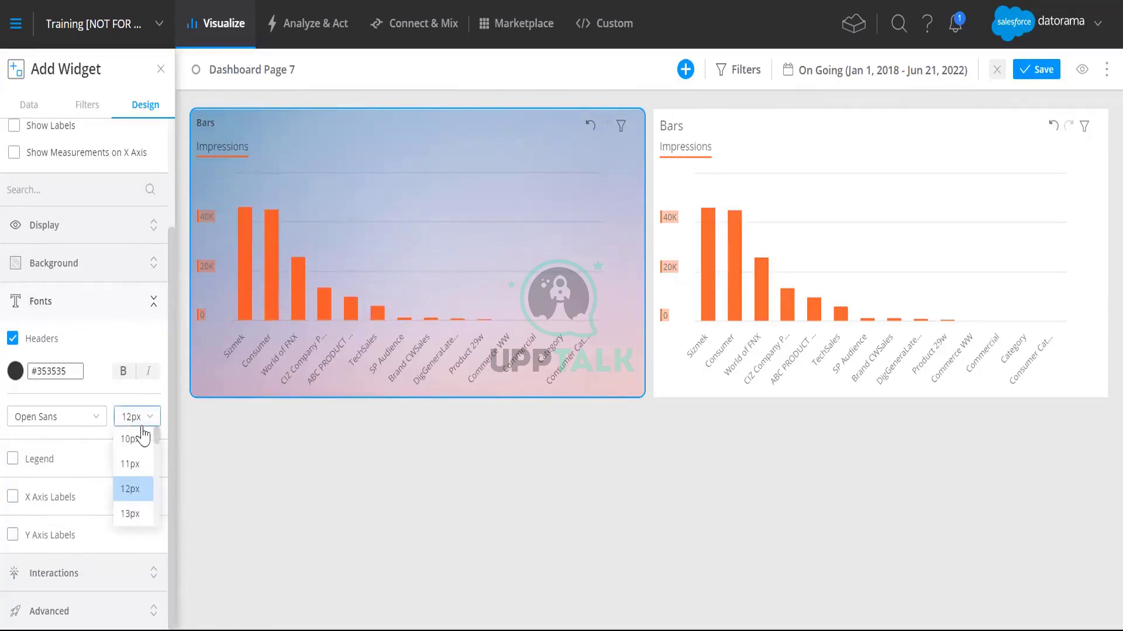
scroll(138, 451, down, 8)
click(131, 468)
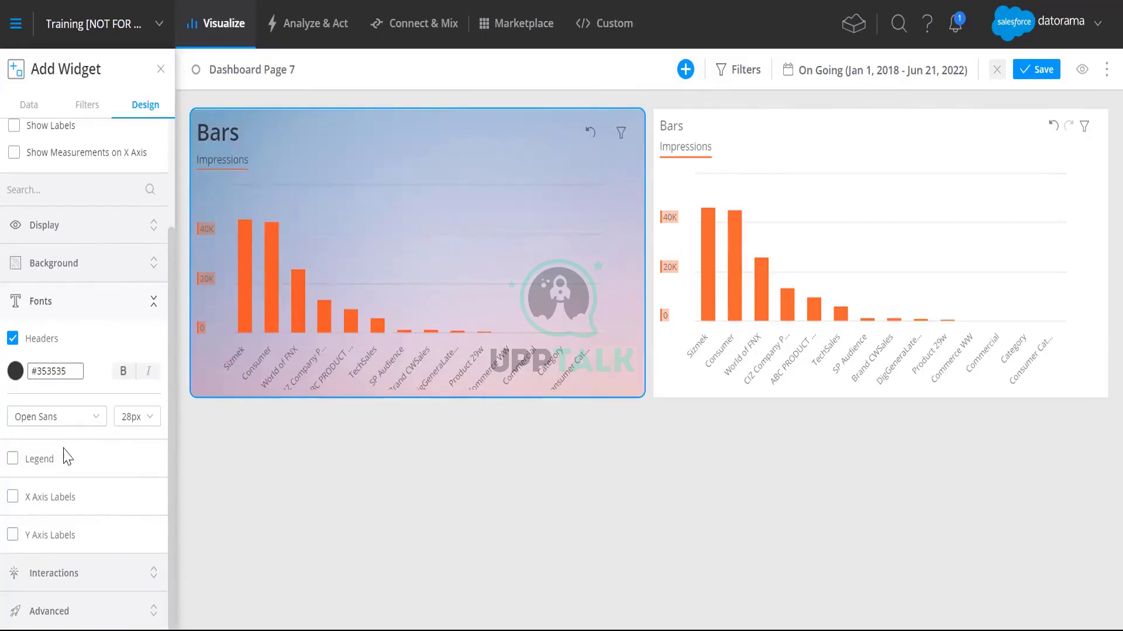
- Try the Legend and X Axis Labels font options and the Show Measurements on X Axis setting, turning each off again
click(39, 463)
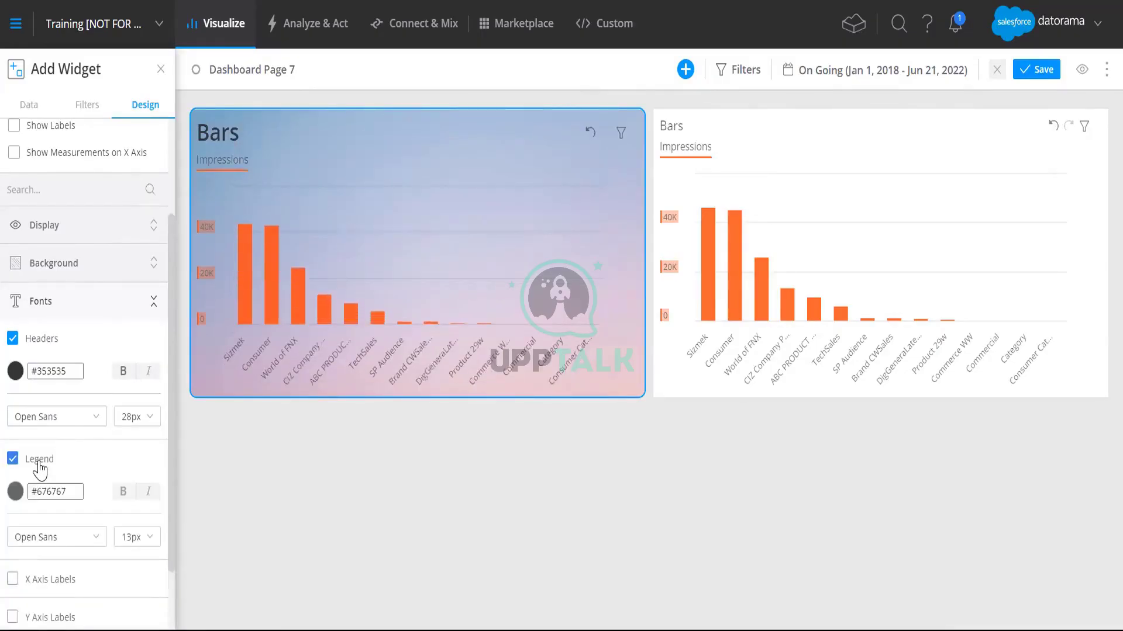
click(38, 465)
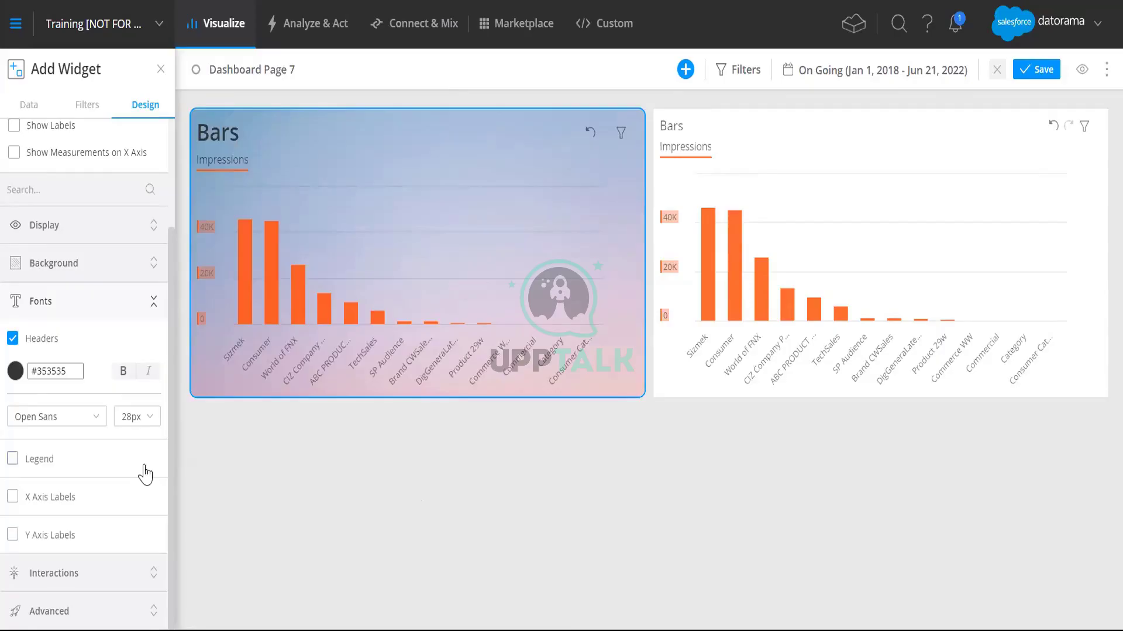
click(26, 500)
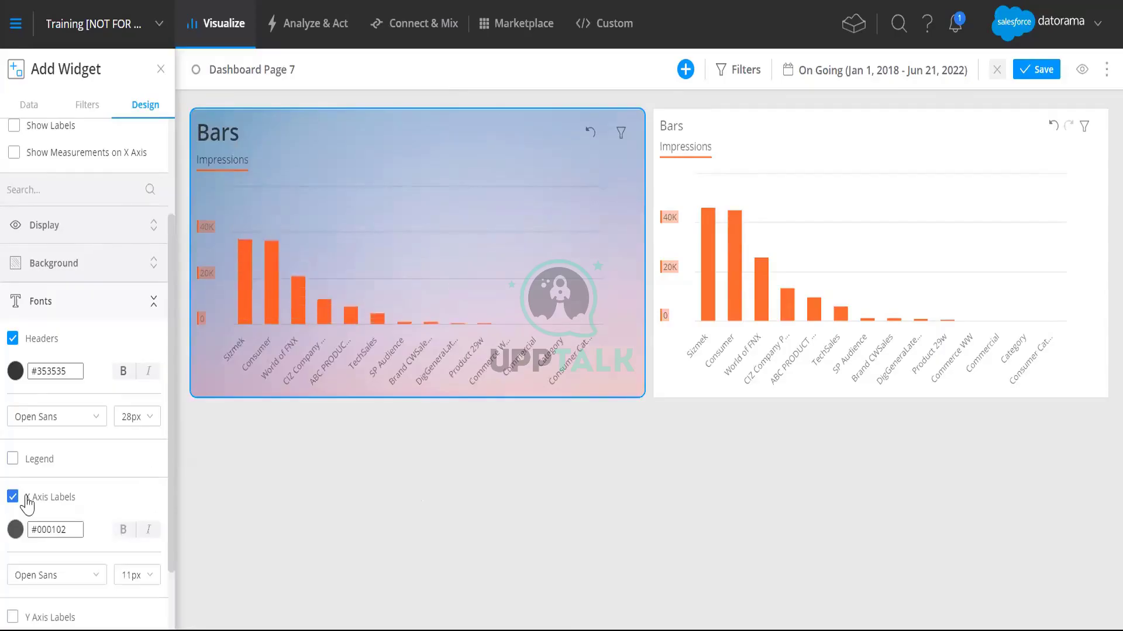
click(22, 500)
scroll(103, 513, up, 3)
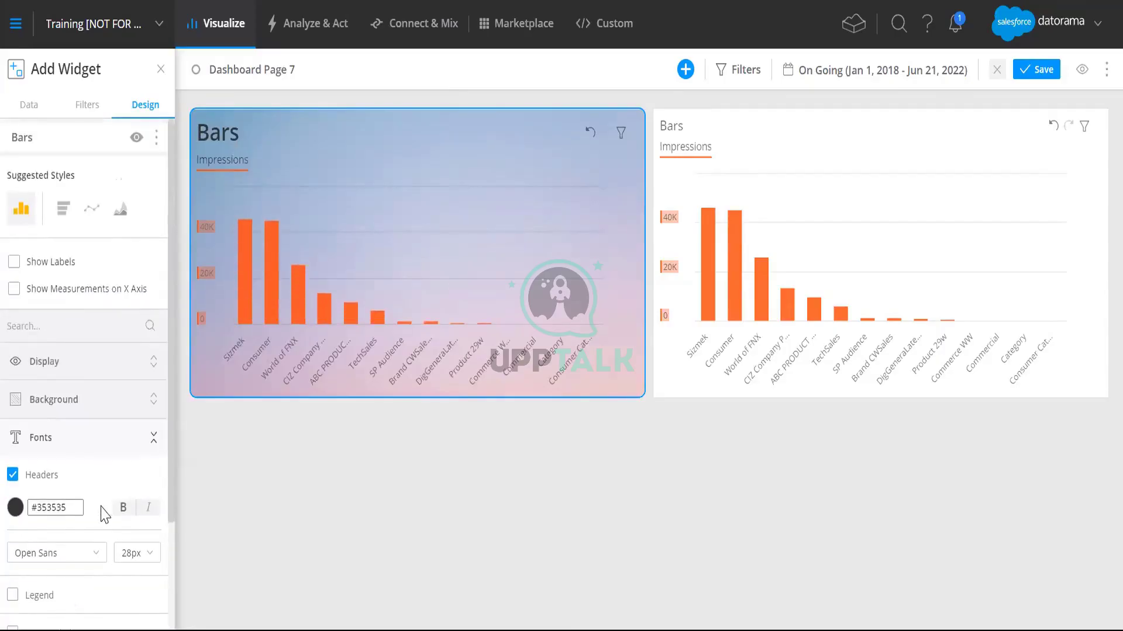
click(130, 292)
click(97, 286)
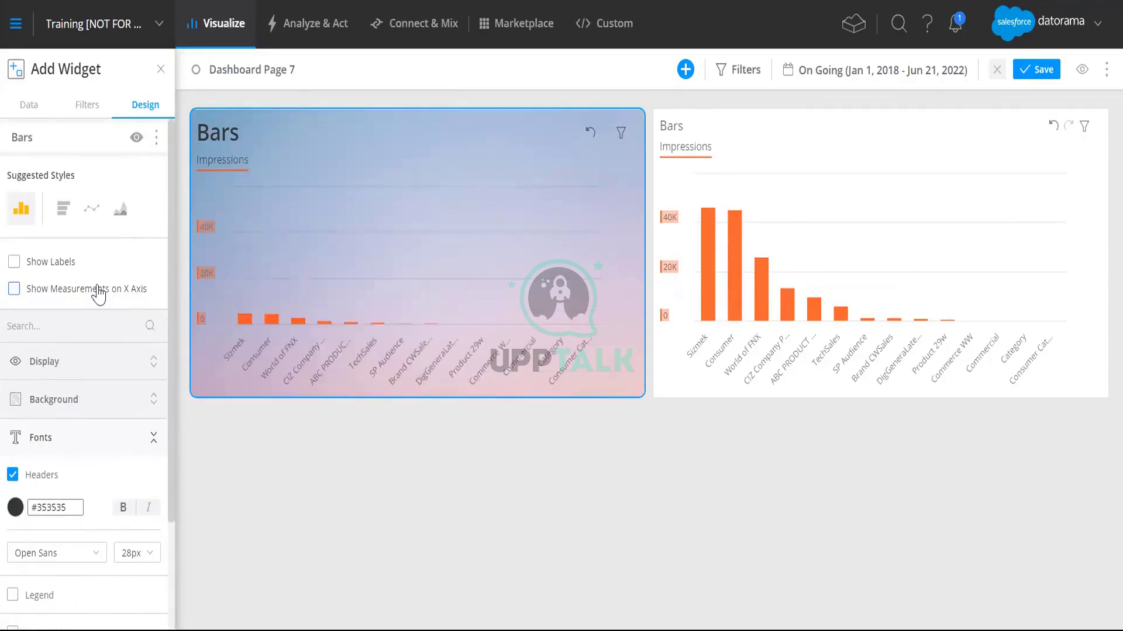
- Show responsive data labels on the original Bars widget and turn off its custom header font
click(52, 260)
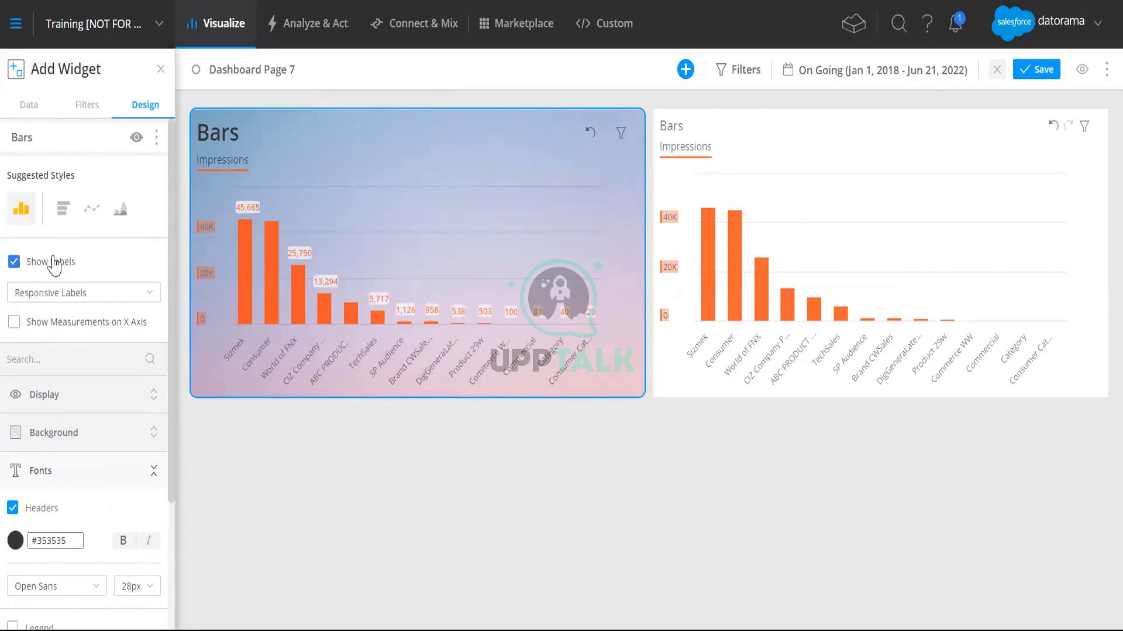
click(22, 508)
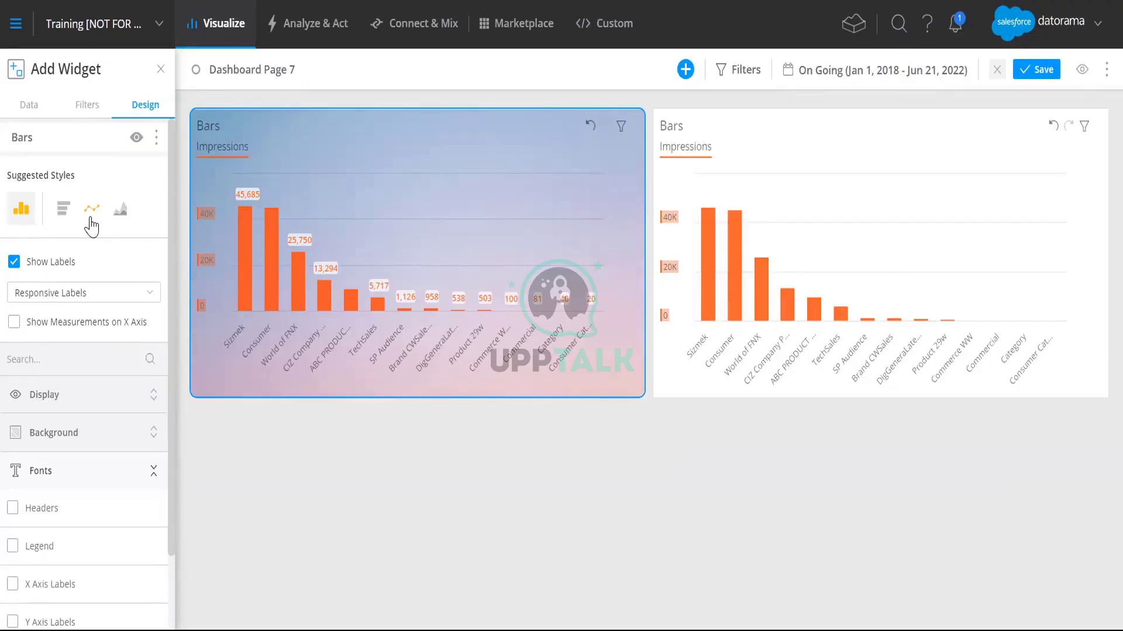
scroll(87, 222, down, 2)
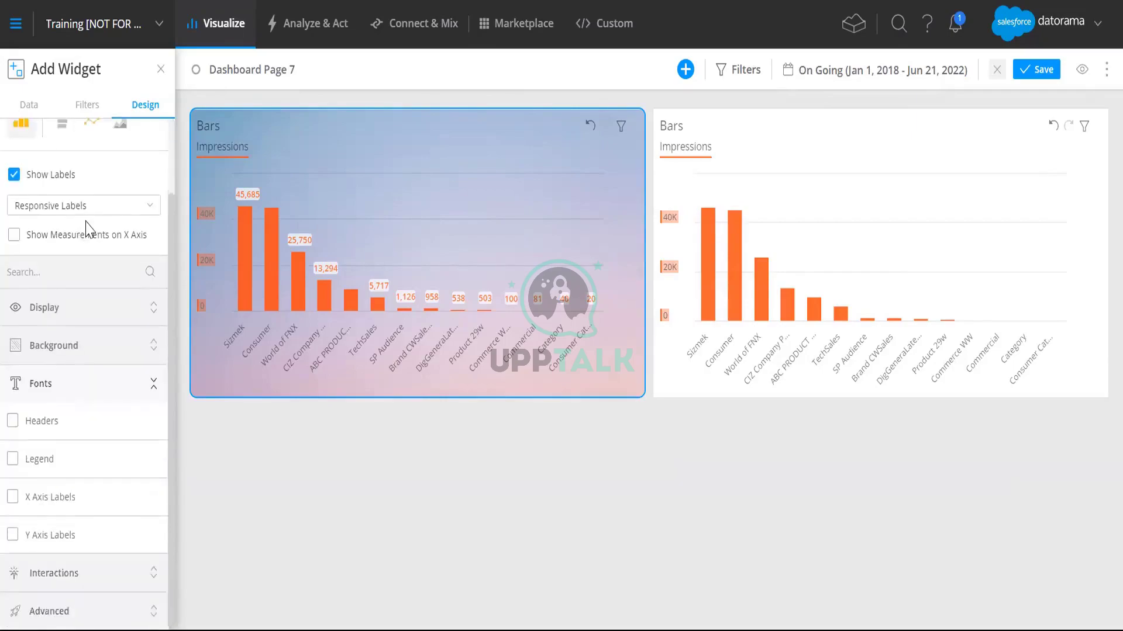
scroll(88, 222, up, 2)
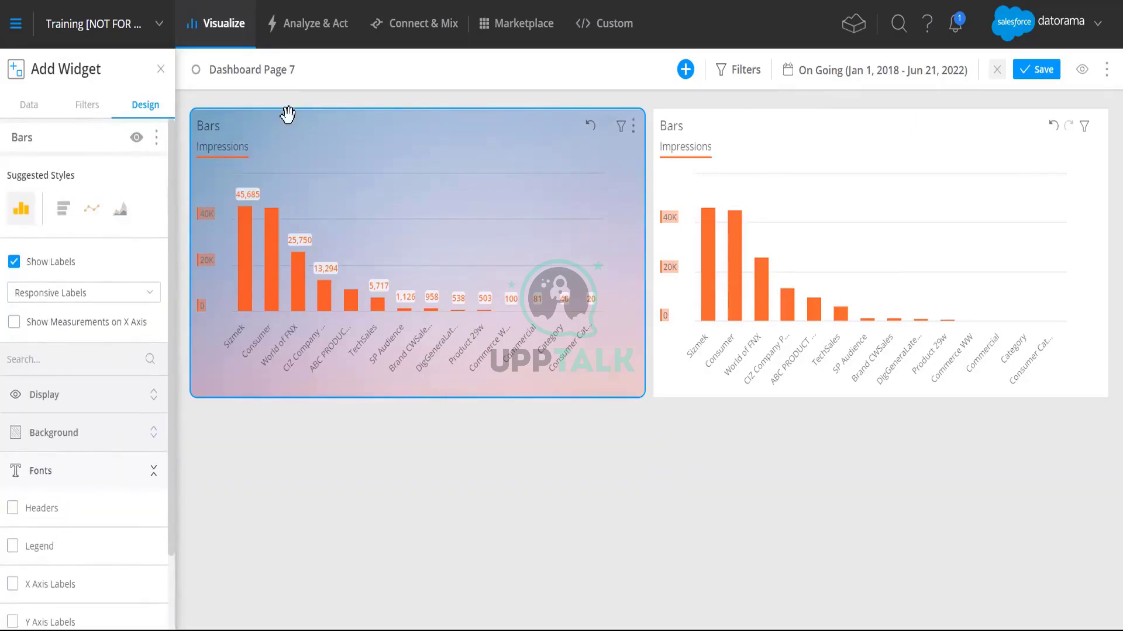
- Try the Lines style on the original widget and return it to the Bars style
click(687, 71)
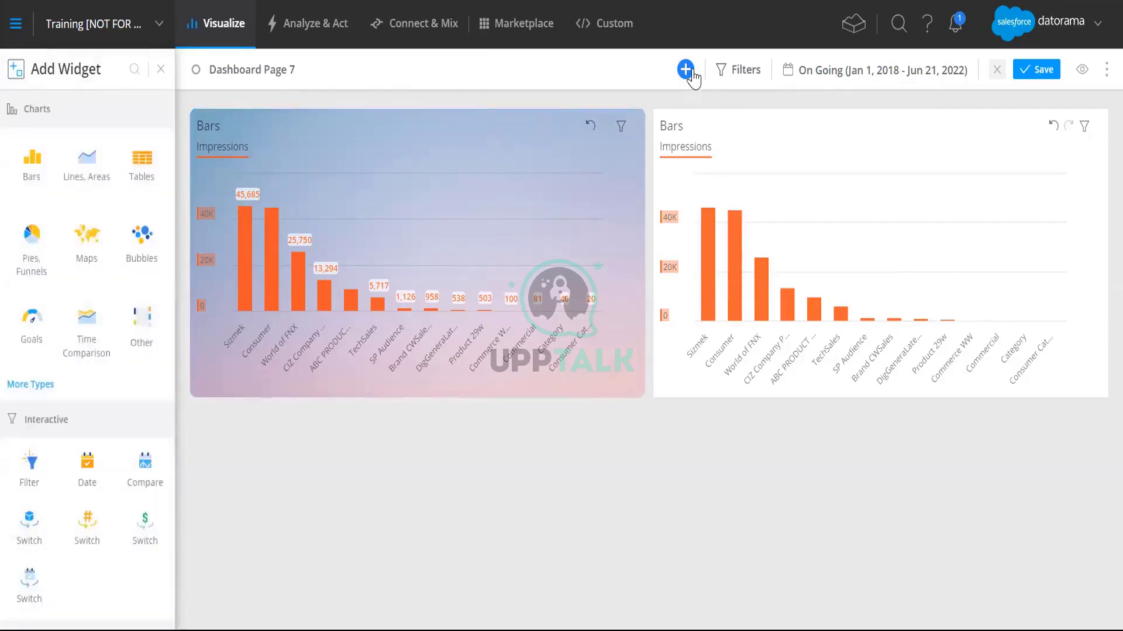
click(307, 123)
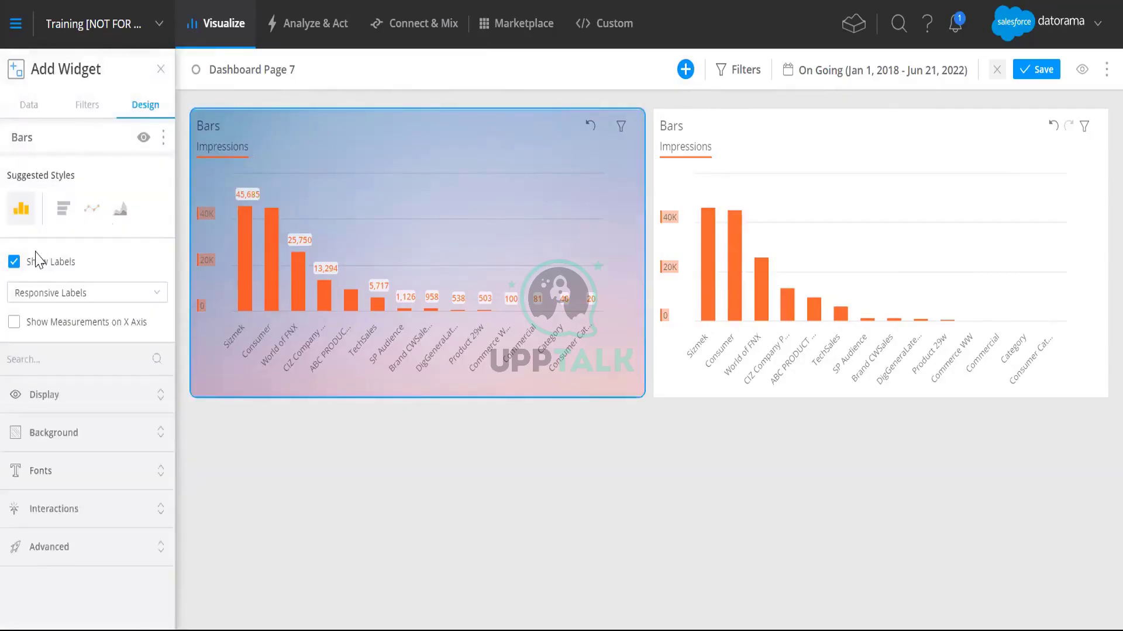
click(92, 209)
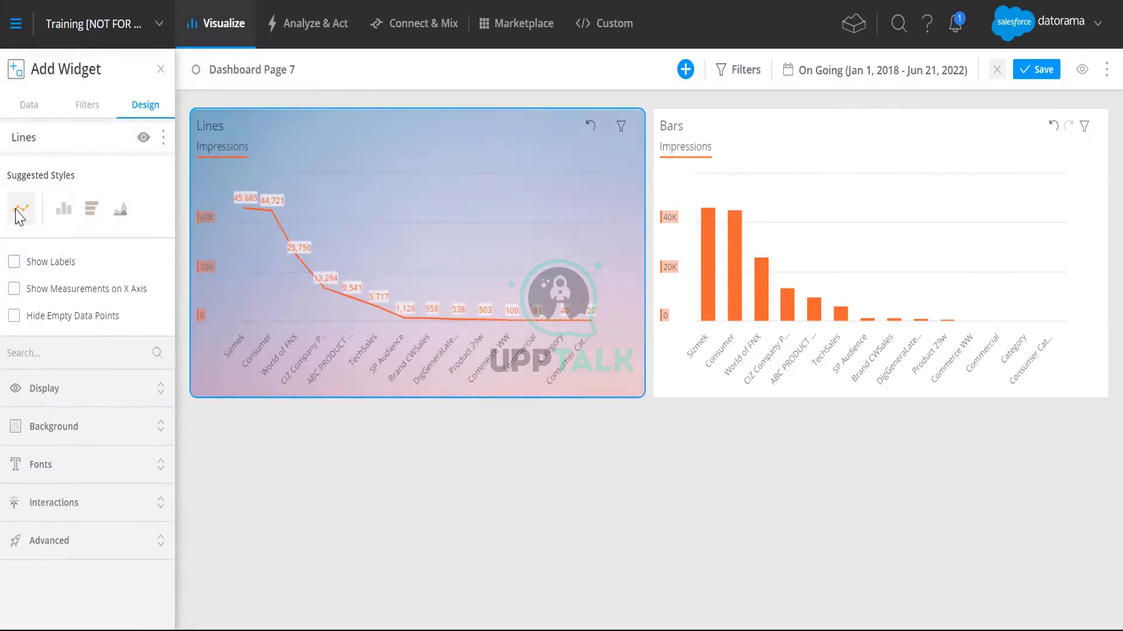
click(63, 209)
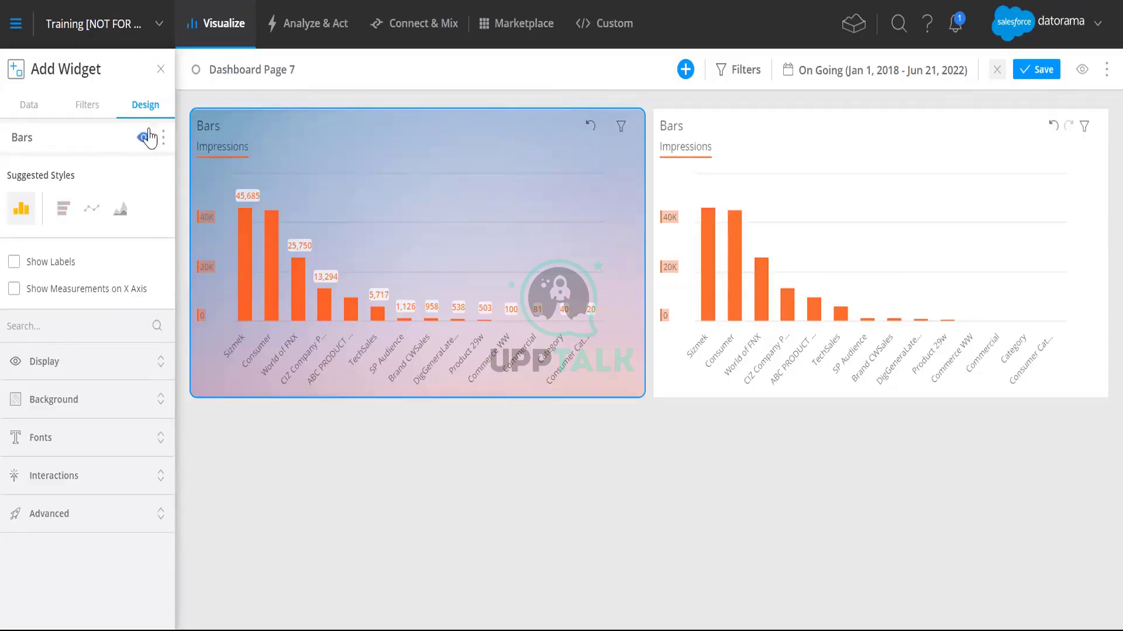
- Browse the chart types available for the original widget by category, from bars and lines to maps, bubbles and time comparison, and return to its data settings
click(32, 110)
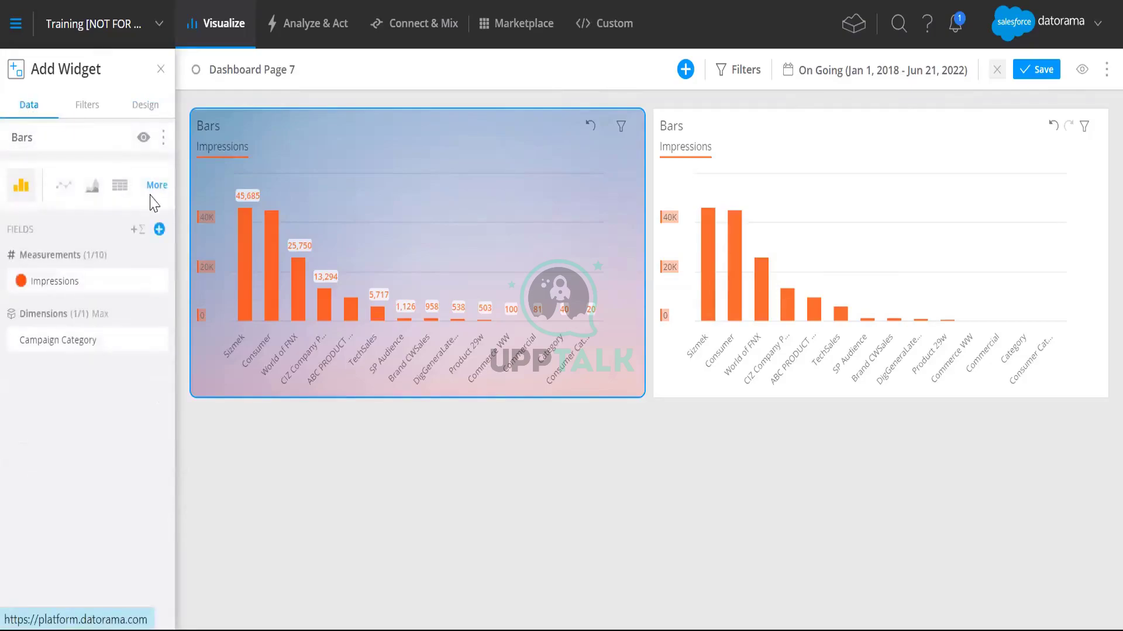
click(156, 187)
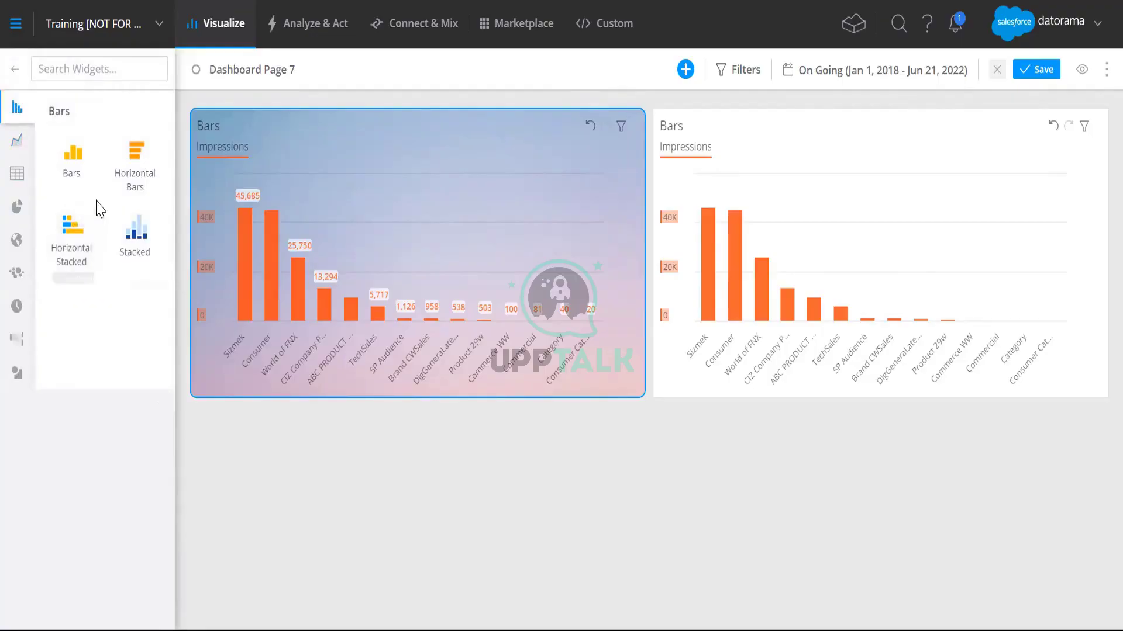
click(16, 142)
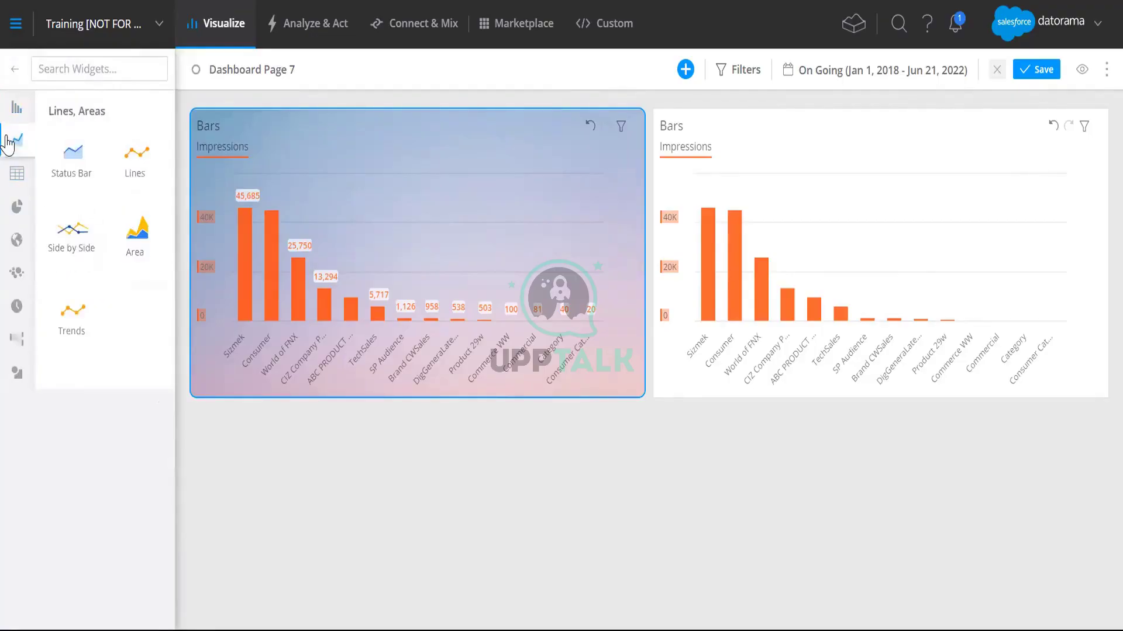
click(16, 176)
click(16, 206)
click(15, 271)
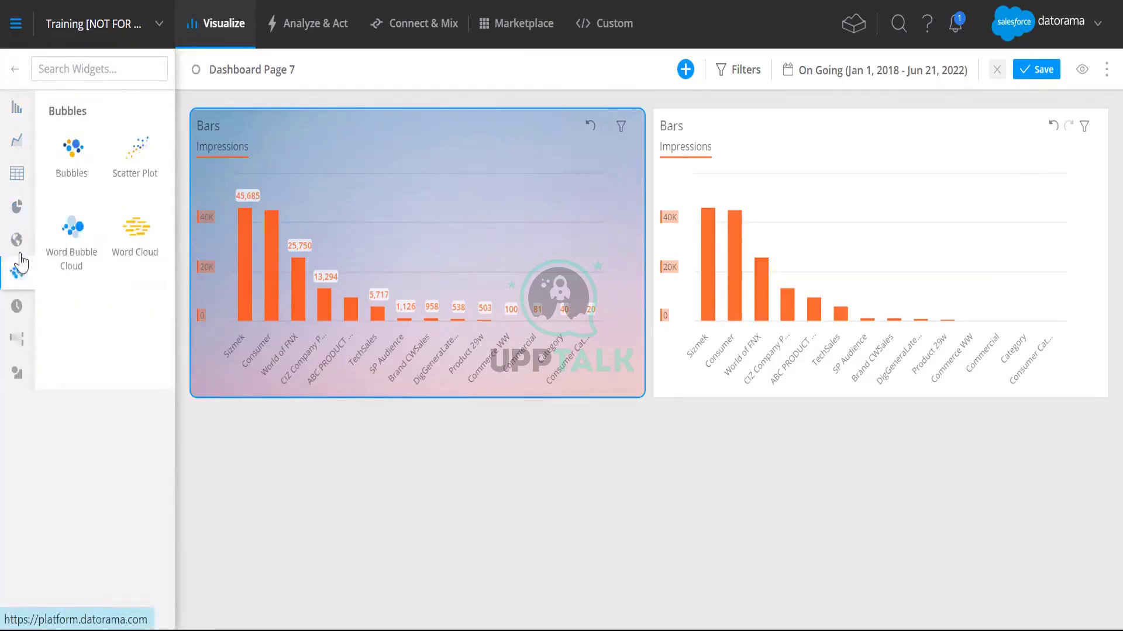
click(17, 241)
click(17, 306)
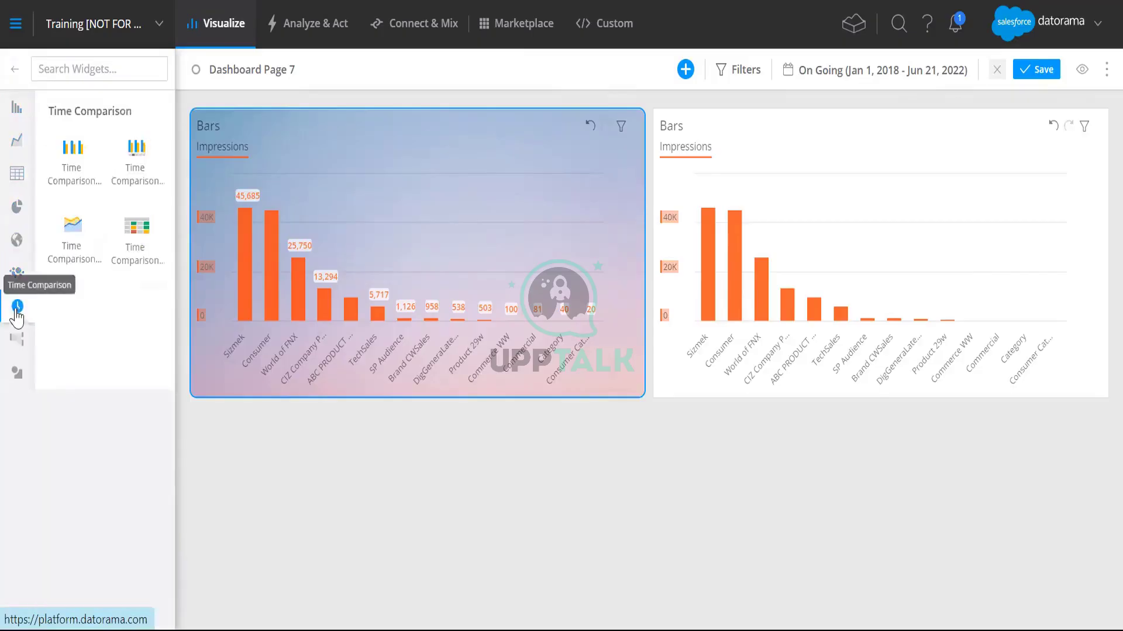
click(16, 341)
click(17, 111)
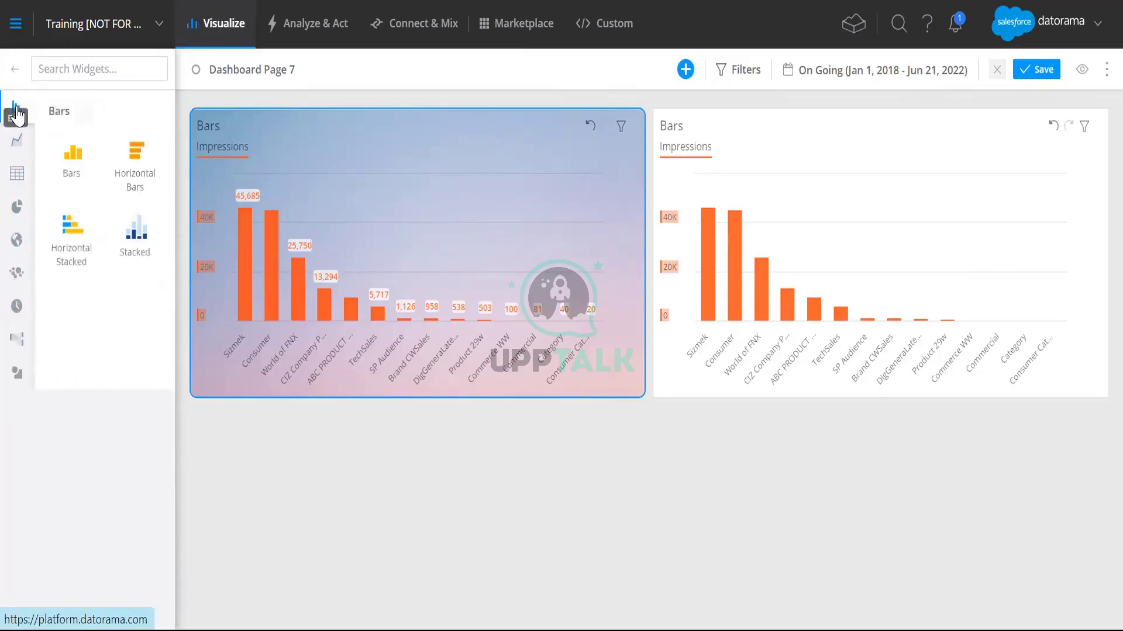
click(17, 145)
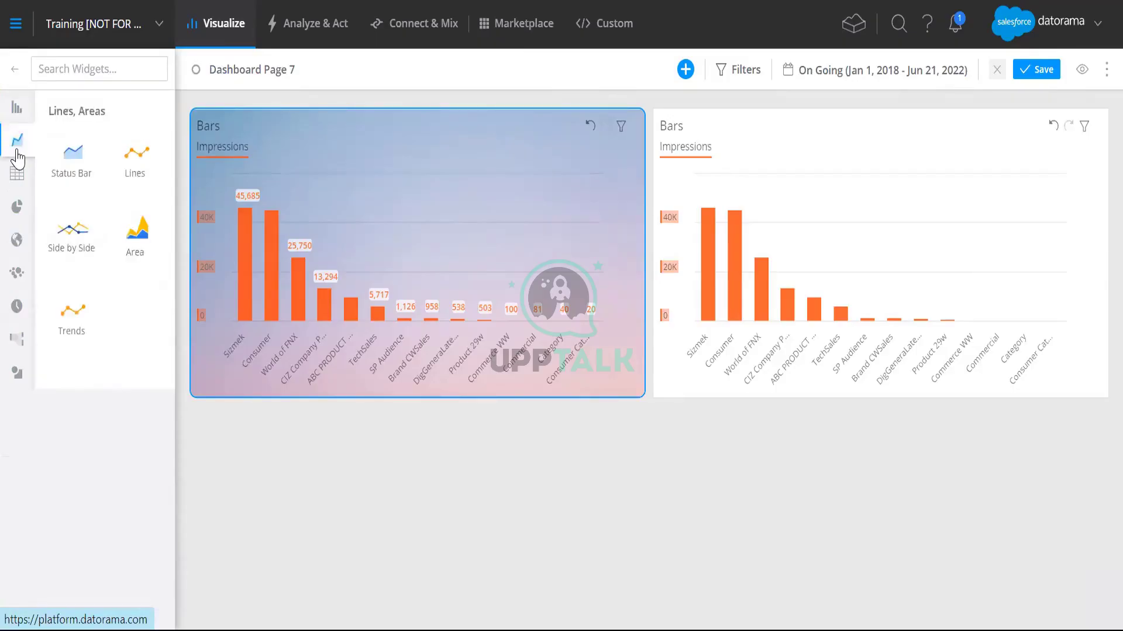
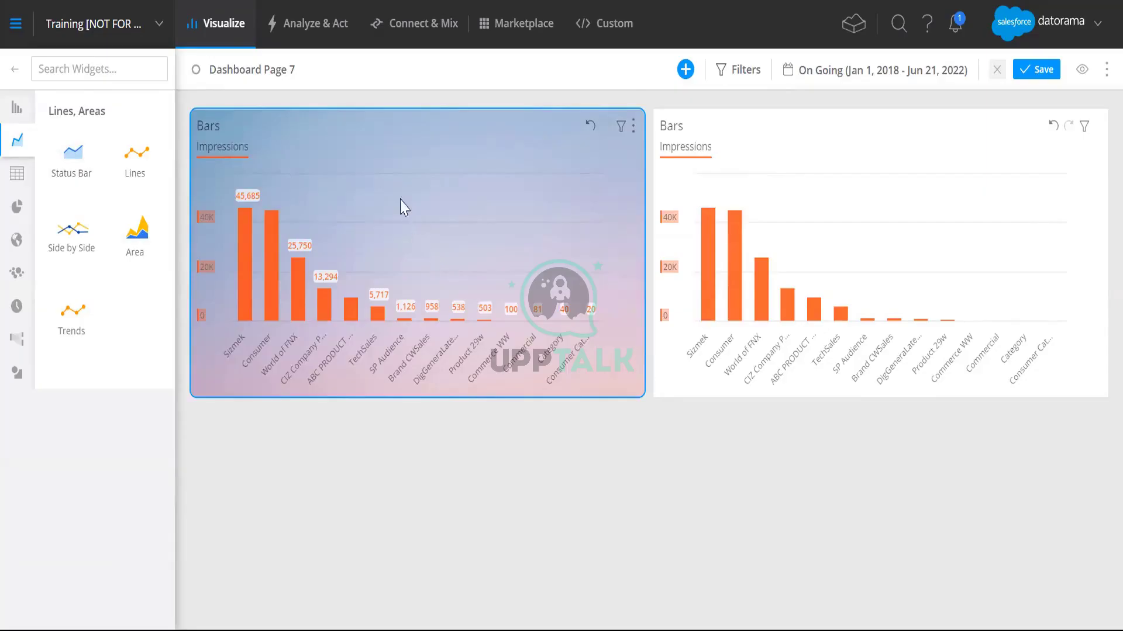
click(316, 117)
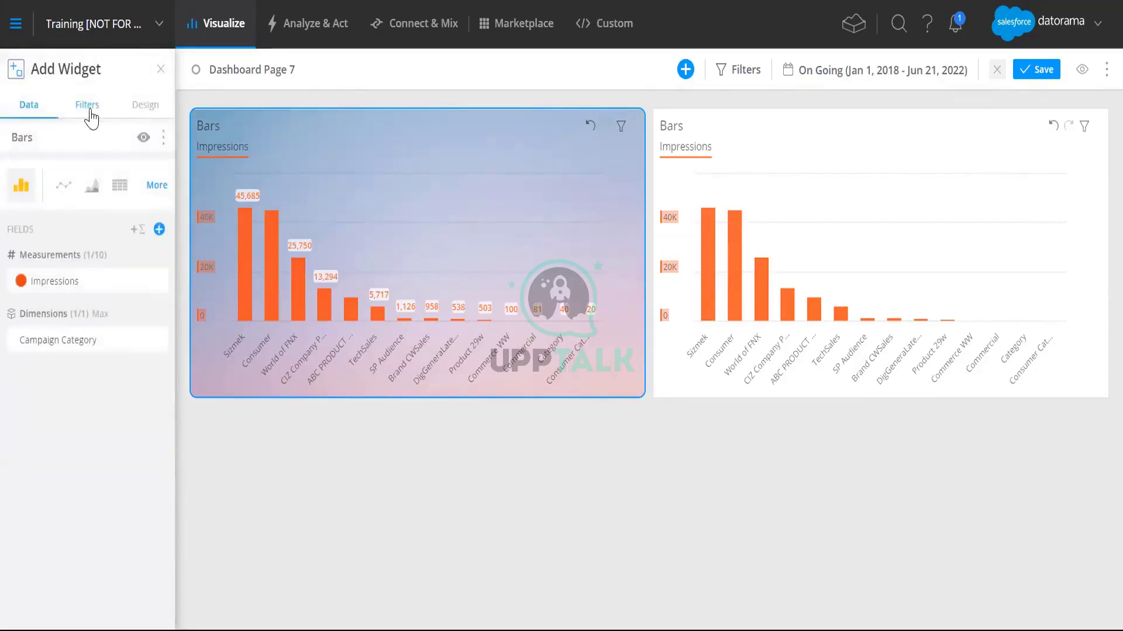
- Review the original Bars widget's filters and its Interactions design options, such as Drill Down, Highlighting Rules and Calendar Events Tags
click(89, 111)
click(140, 107)
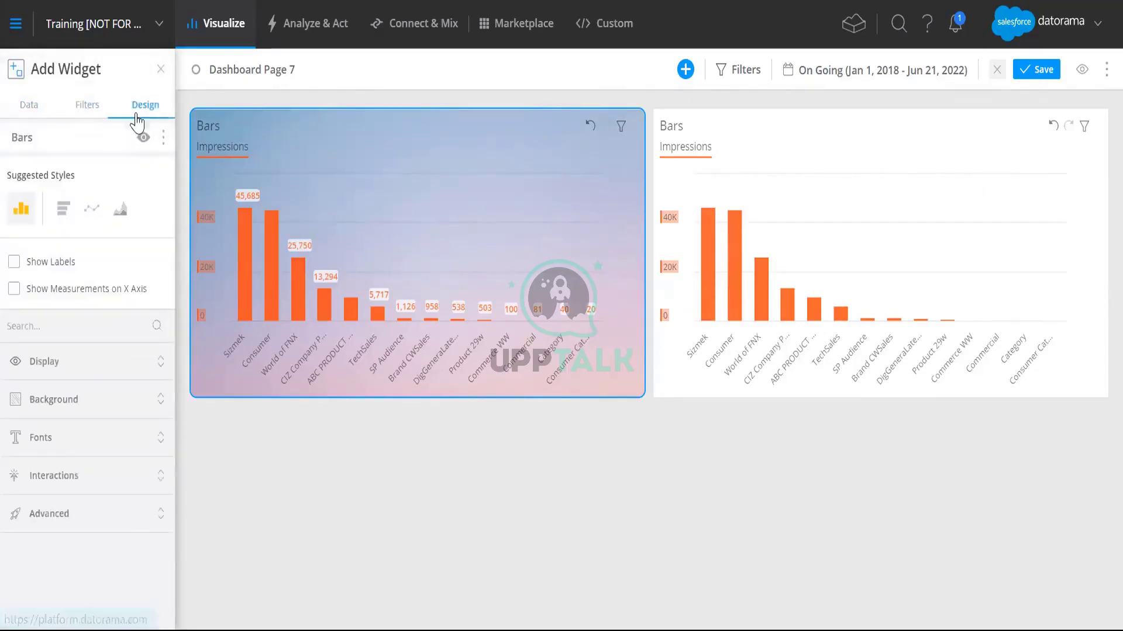
click(43, 486)
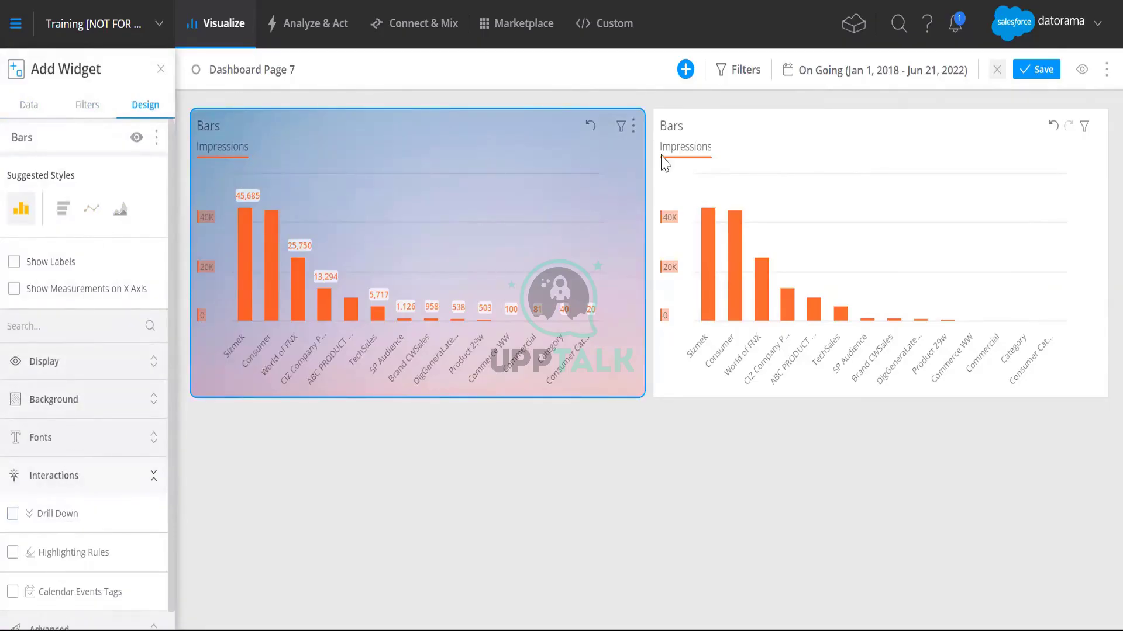
- Try the Lines and Bars styles on the second widget, settle on Horizontal Bars, and deselect the widget
click(753, 122)
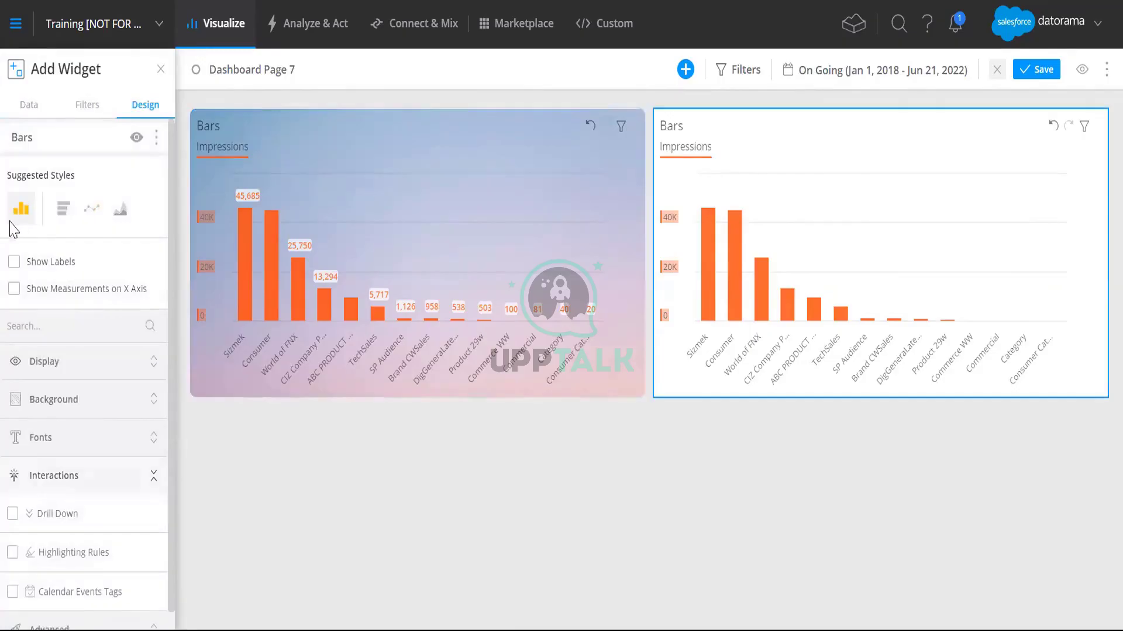
click(64, 209)
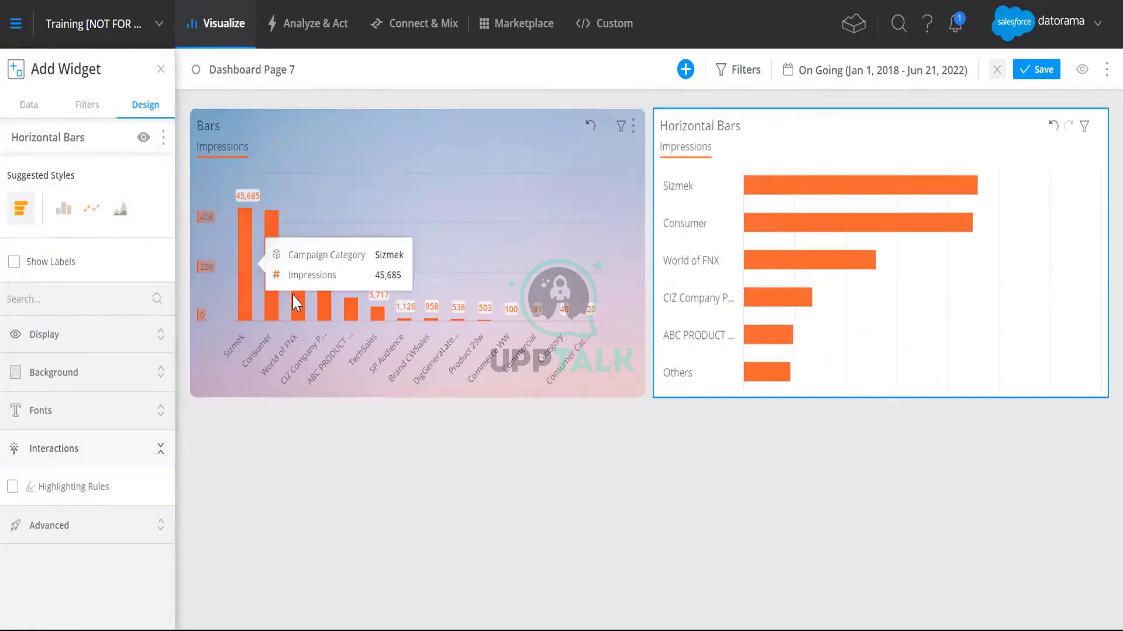
click(92, 209)
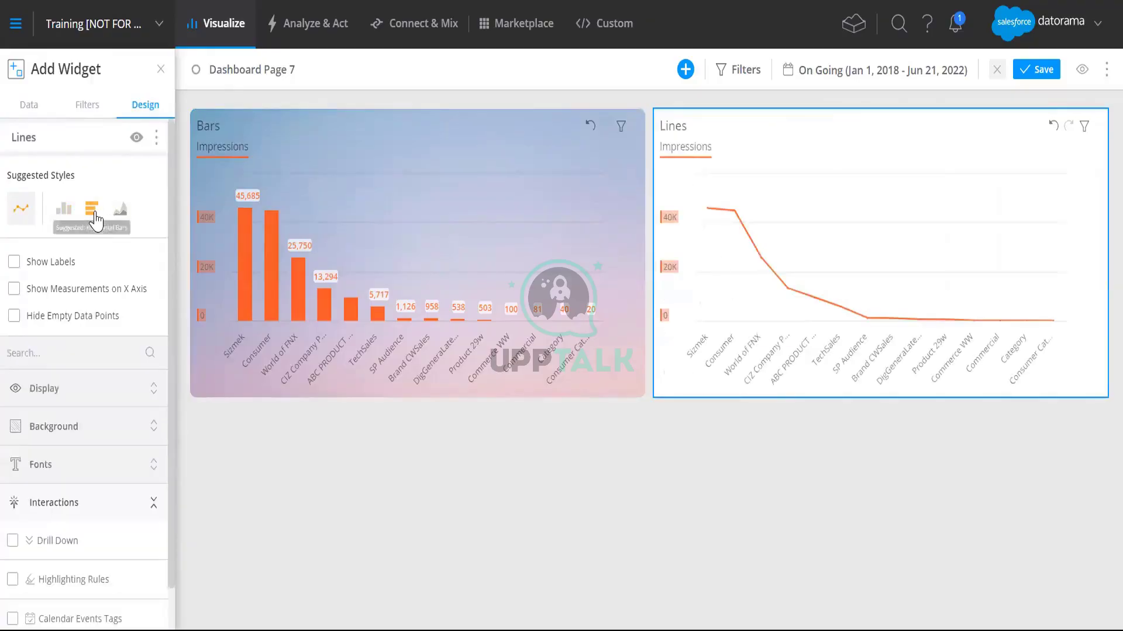
click(65, 213)
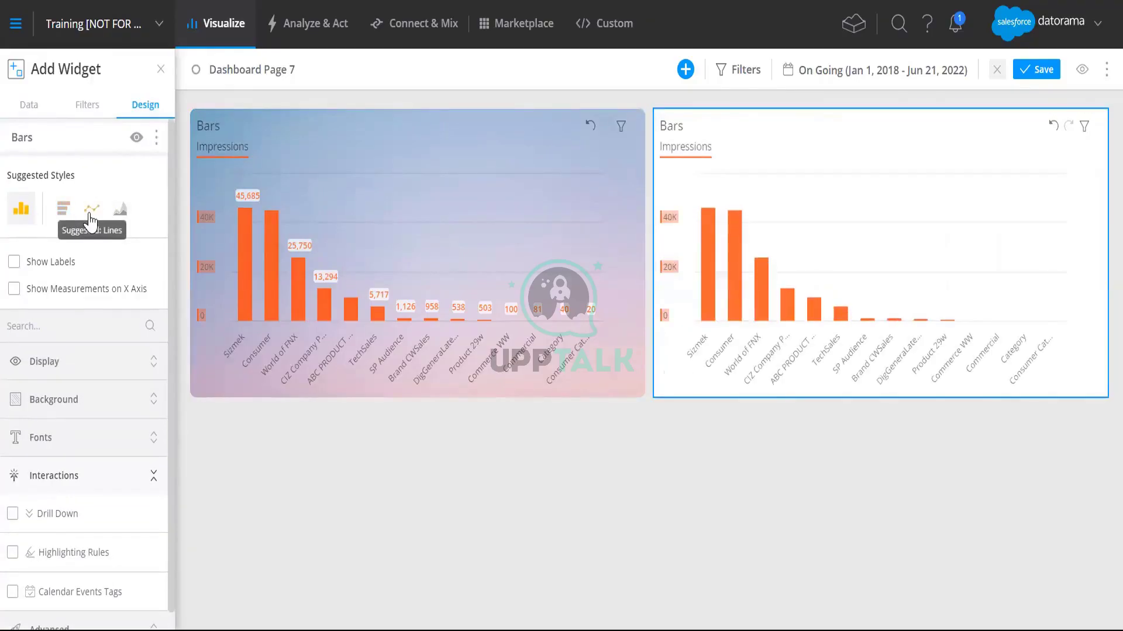
click(63, 209)
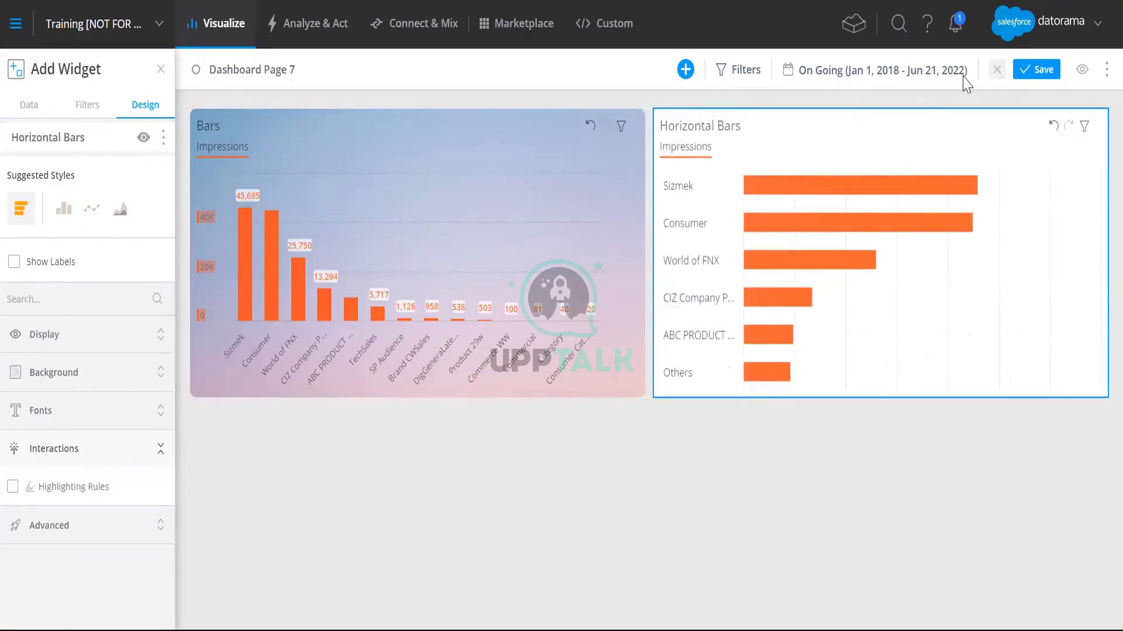
click(27, 106)
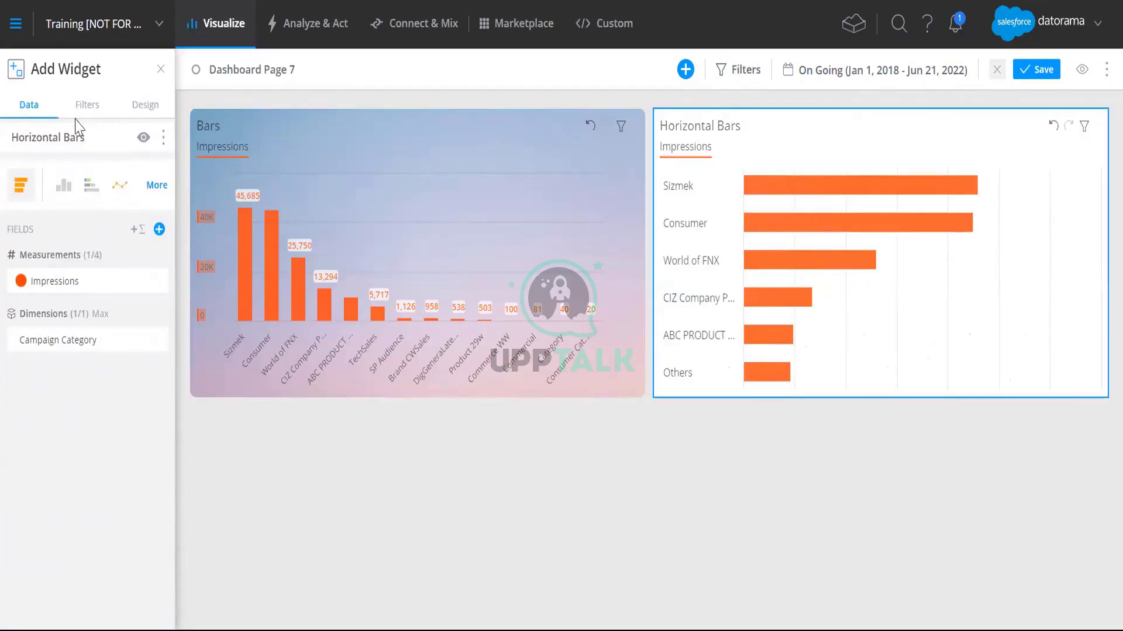
click(213, 107)
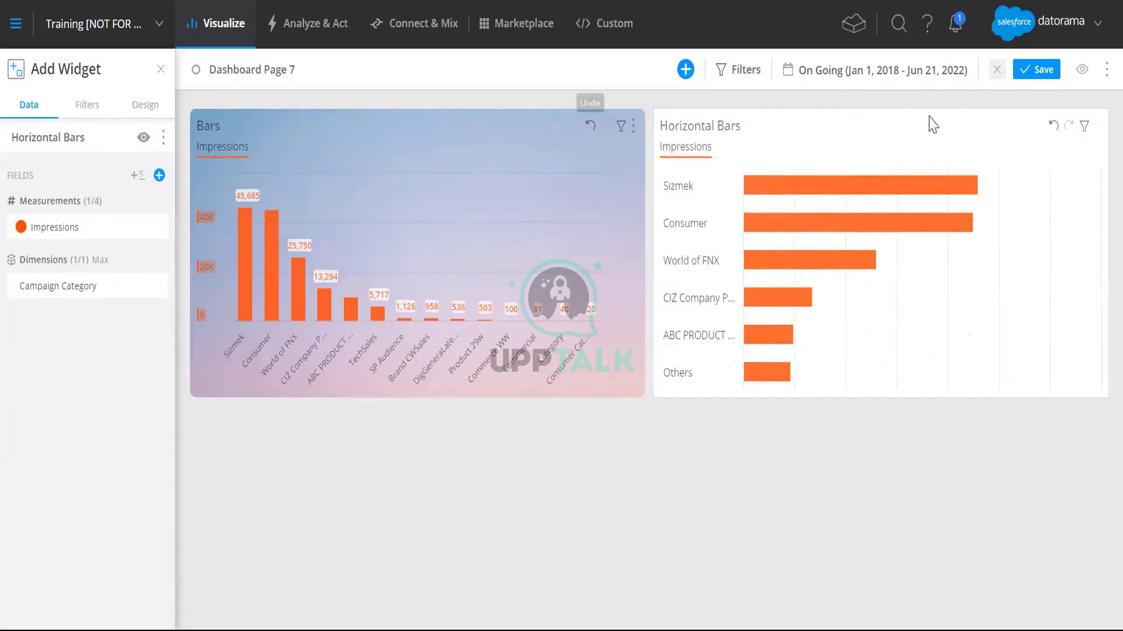
- Add a Status Bar chart widget to the dashboard page and place it above the Bars widget
click(685, 69)
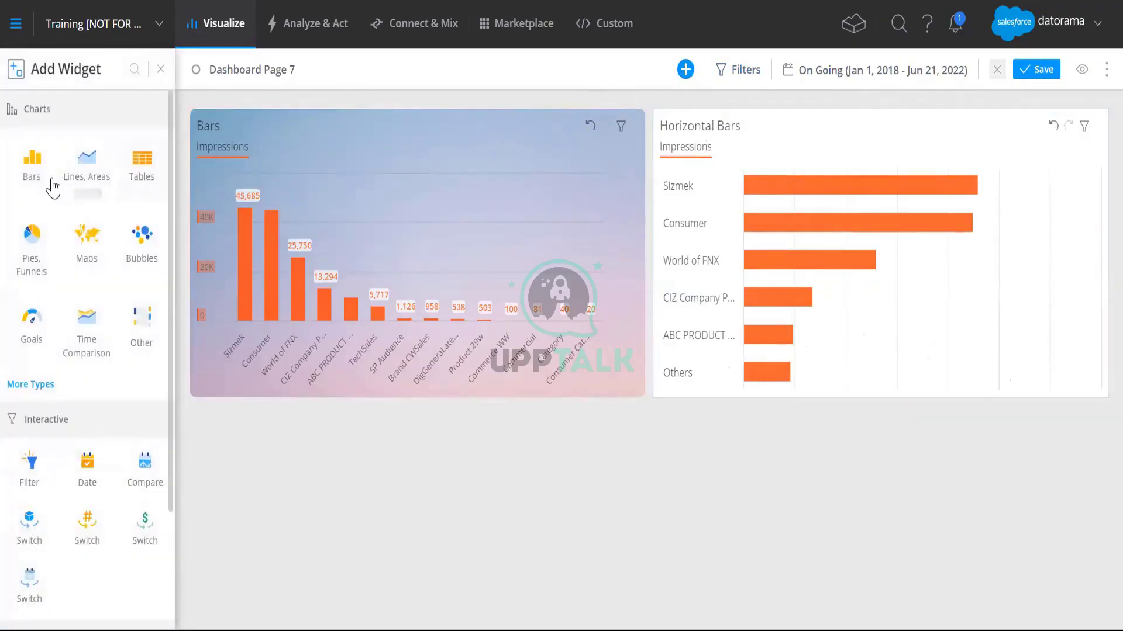
click(86, 171)
drag(252, 431, 250, 117)
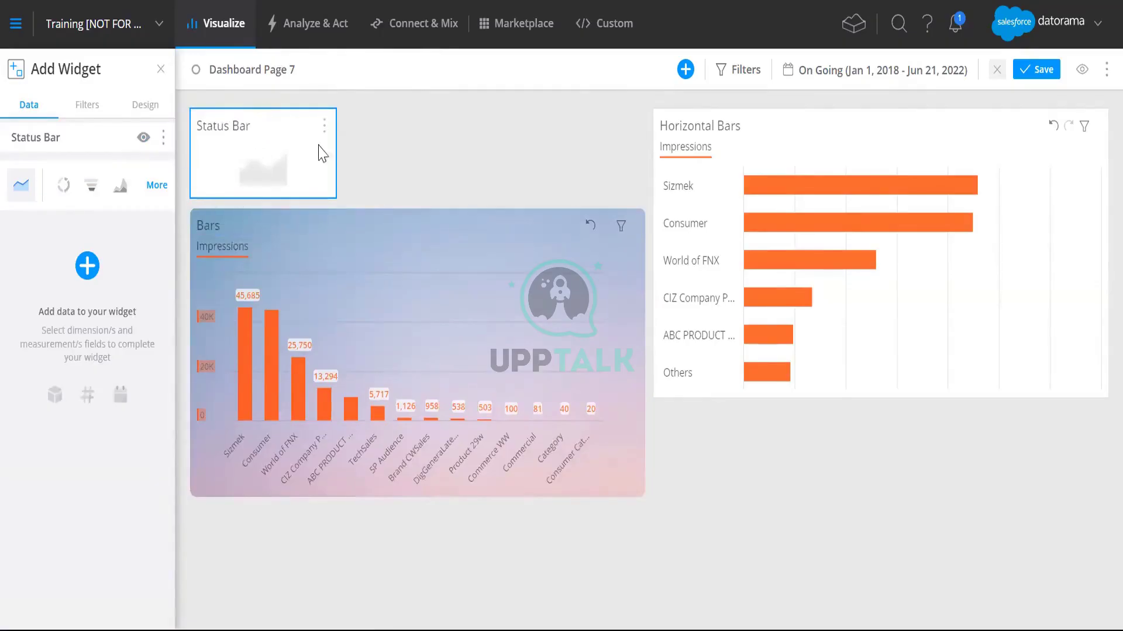
- Add the Impressions measurement to the Status Bar widget and leave the field selection
click(88, 267)
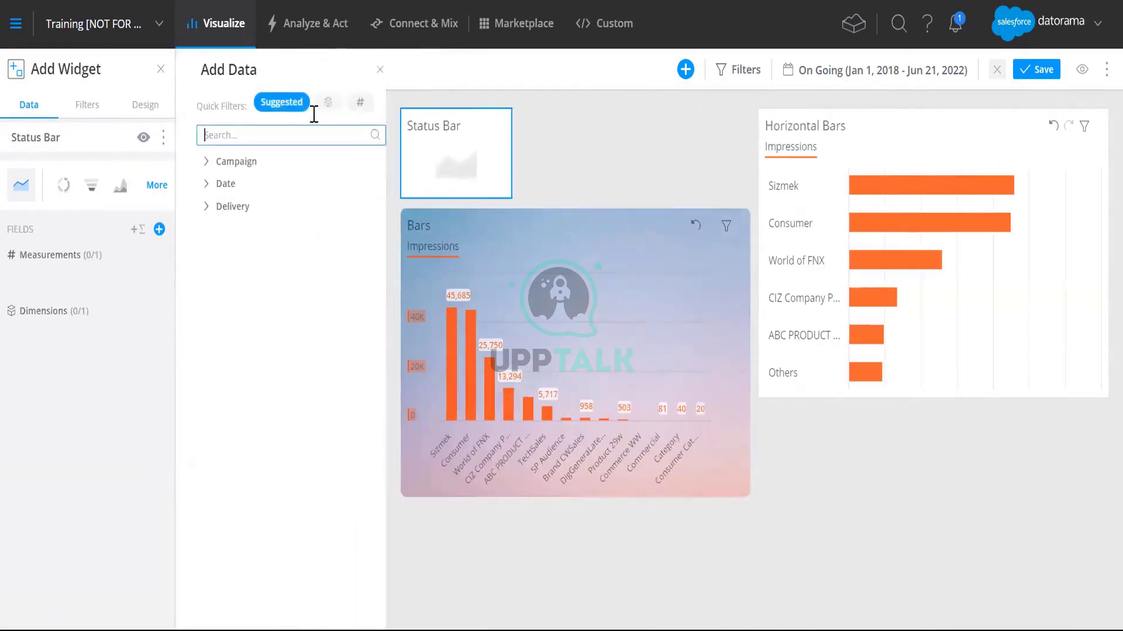
click(257, 136)
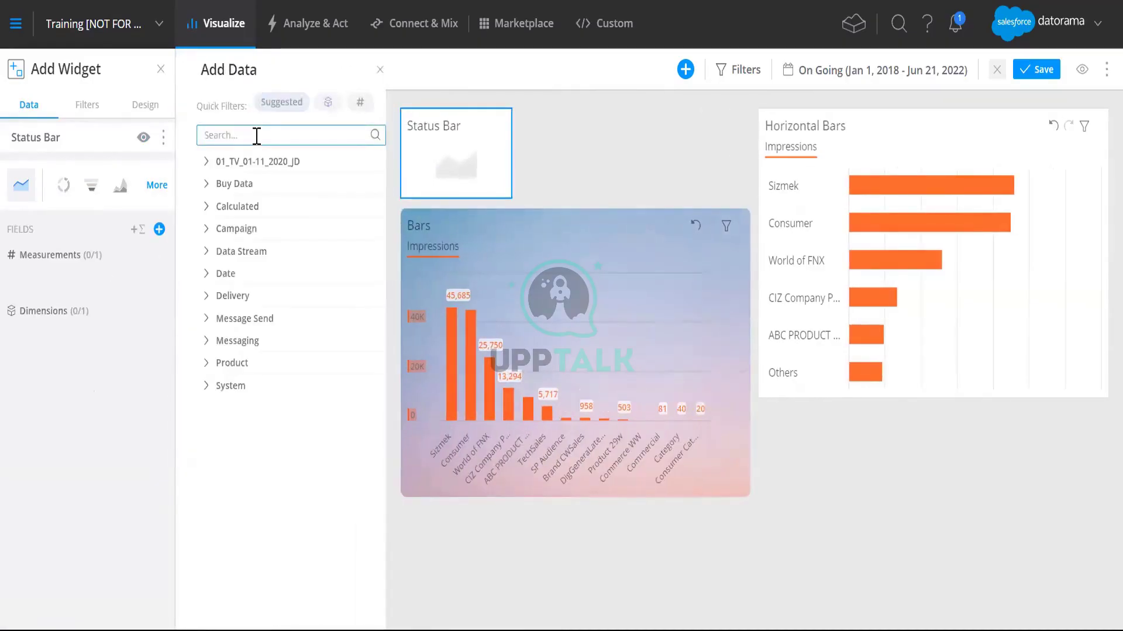
text(impre)
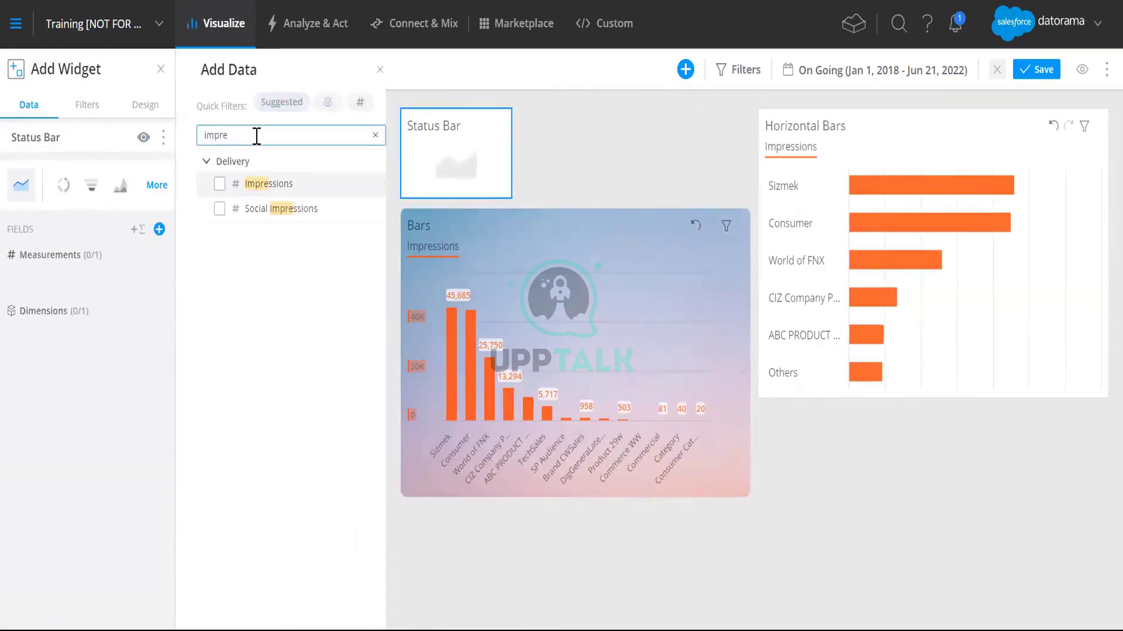
click(260, 186)
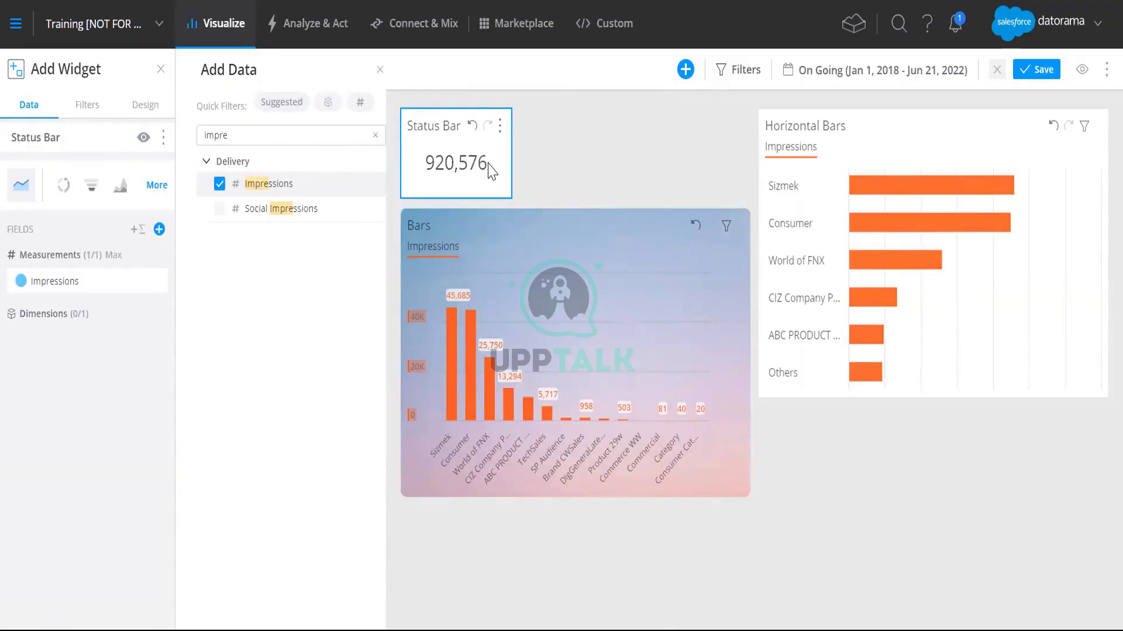
click(413, 124)
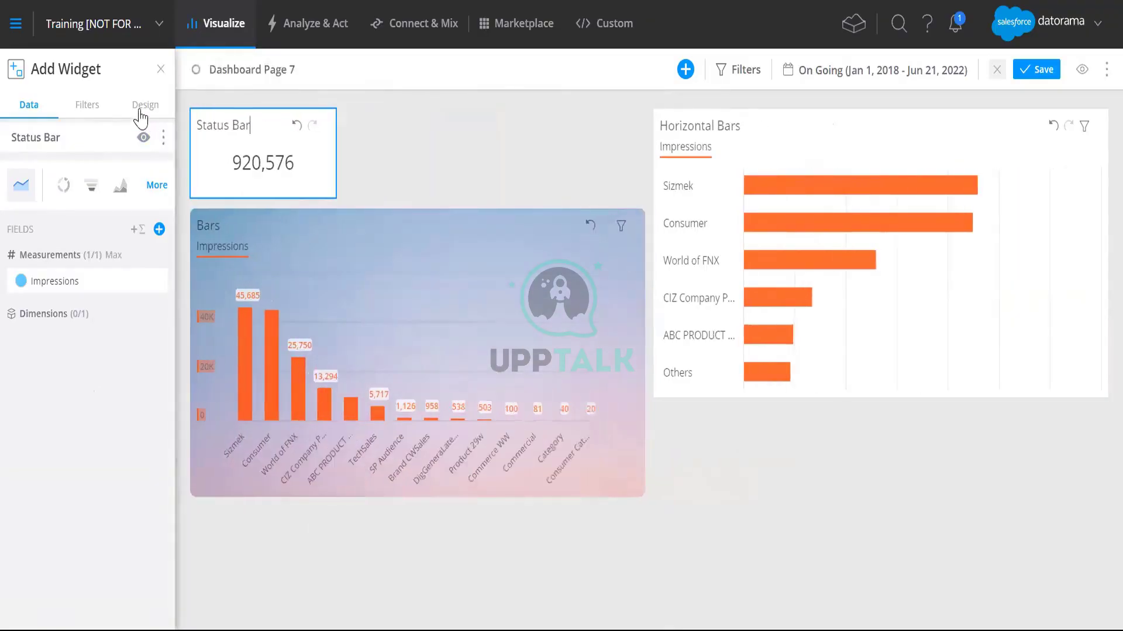
- Give the Status Bar widget a background image using a dark night photo from the Unsplash collection
click(141, 114)
click(51, 376)
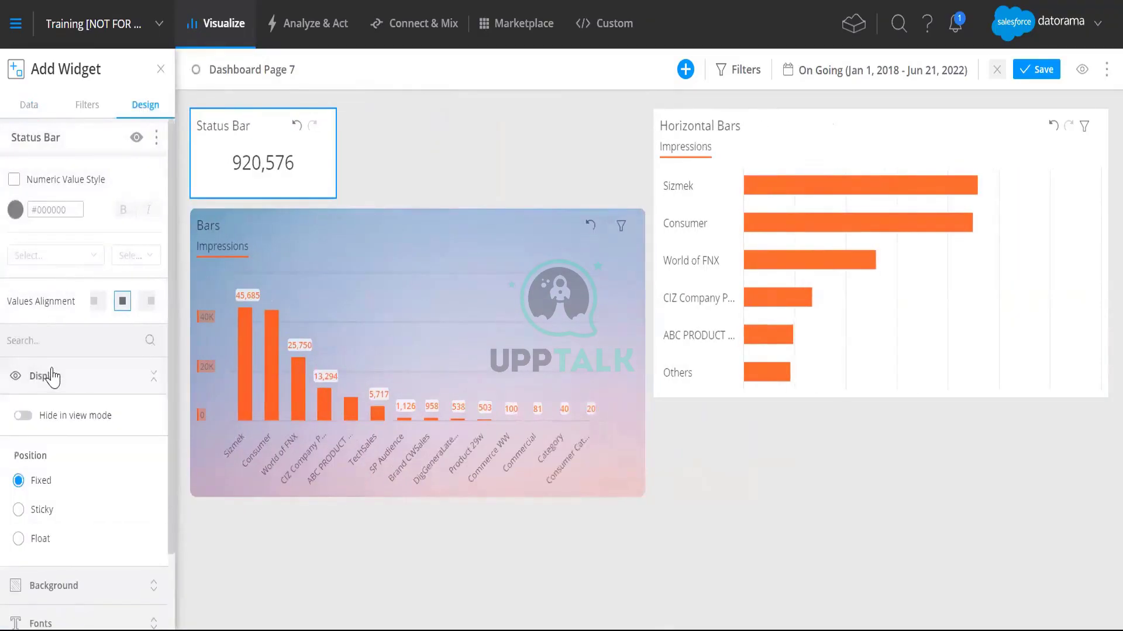
scroll(88, 447, down, 2)
click(59, 496)
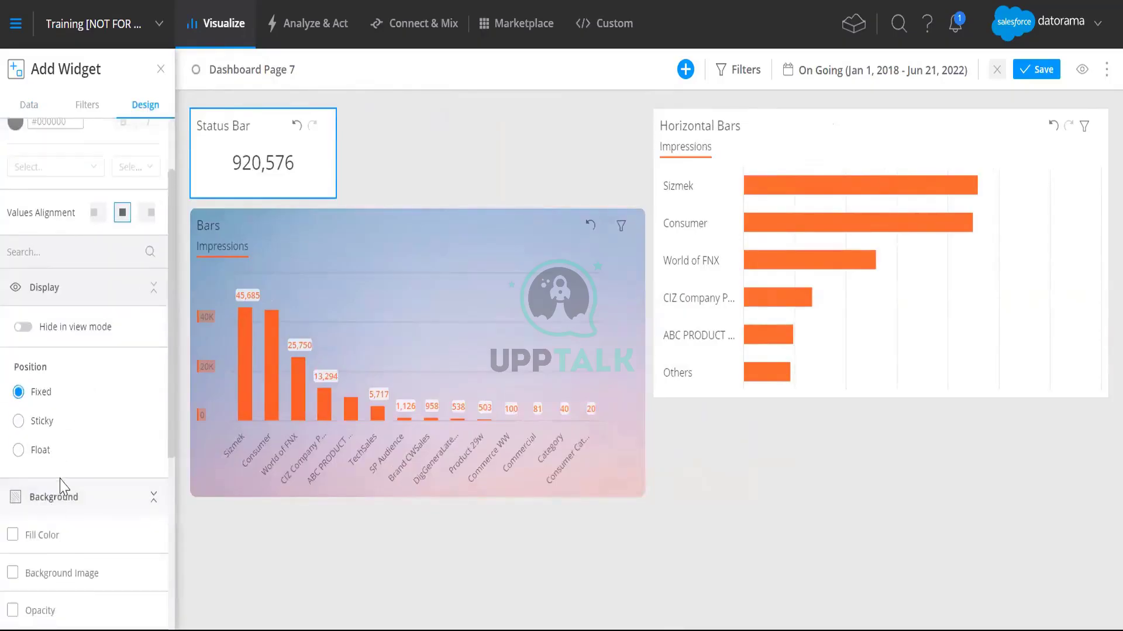
scroll(62, 486, down, 5)
click(64, 269)
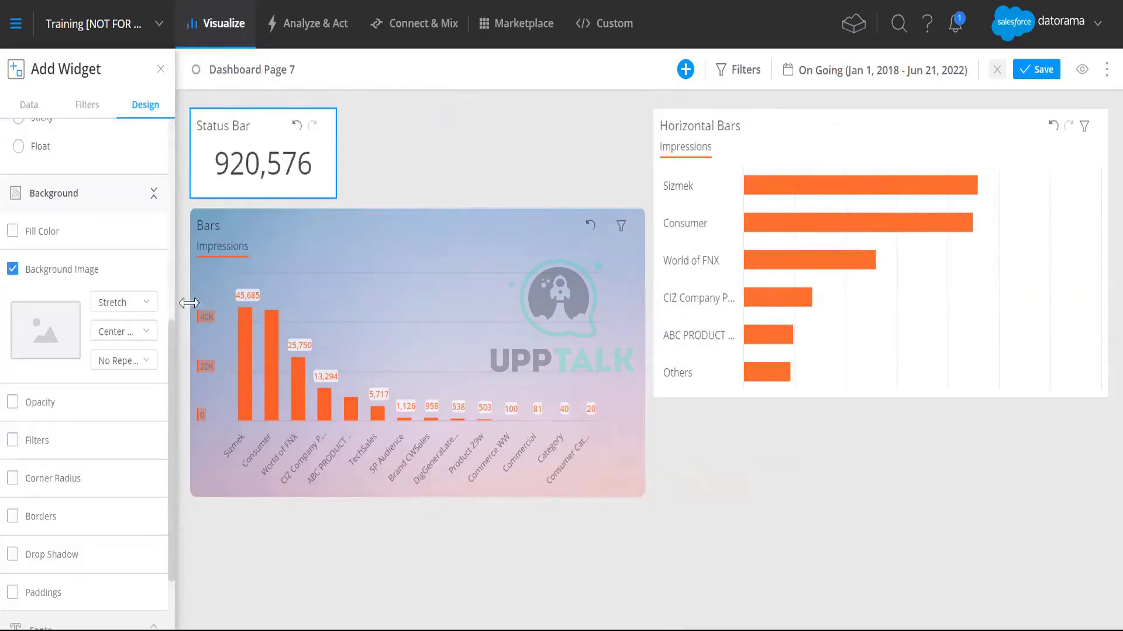
click(51, 341)
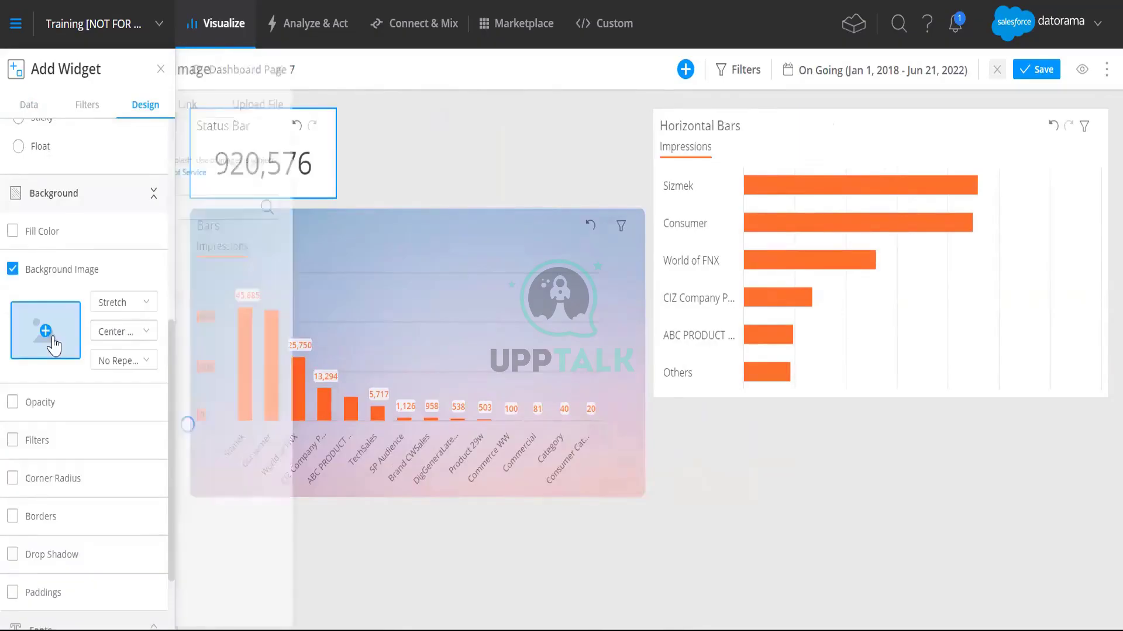
scroll(298, 386, down, 5)
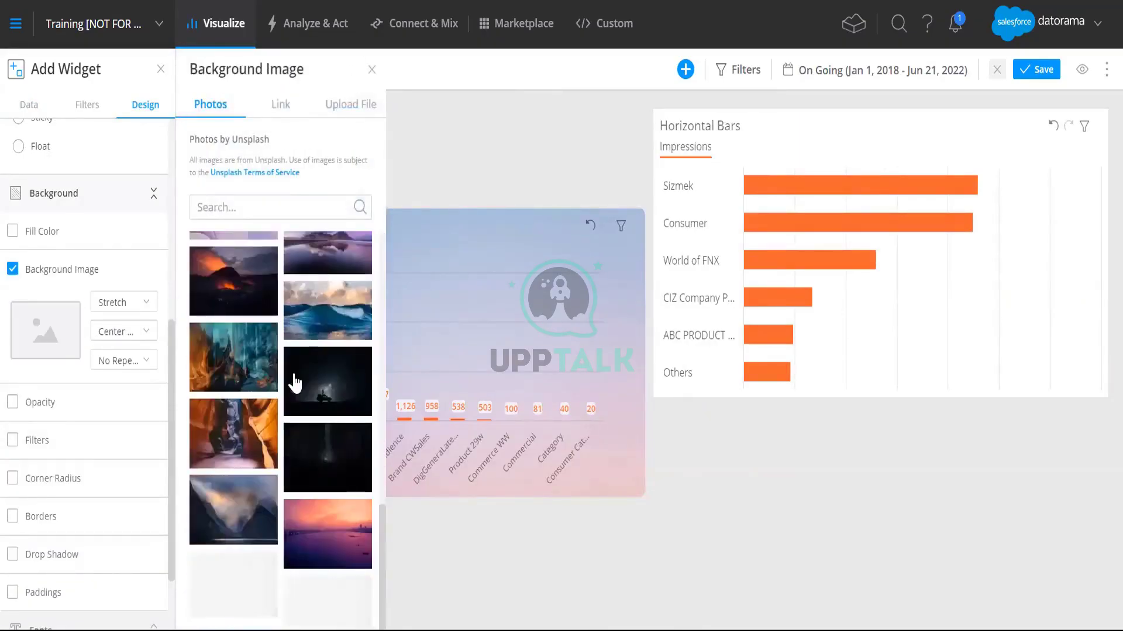
click(321, 370)
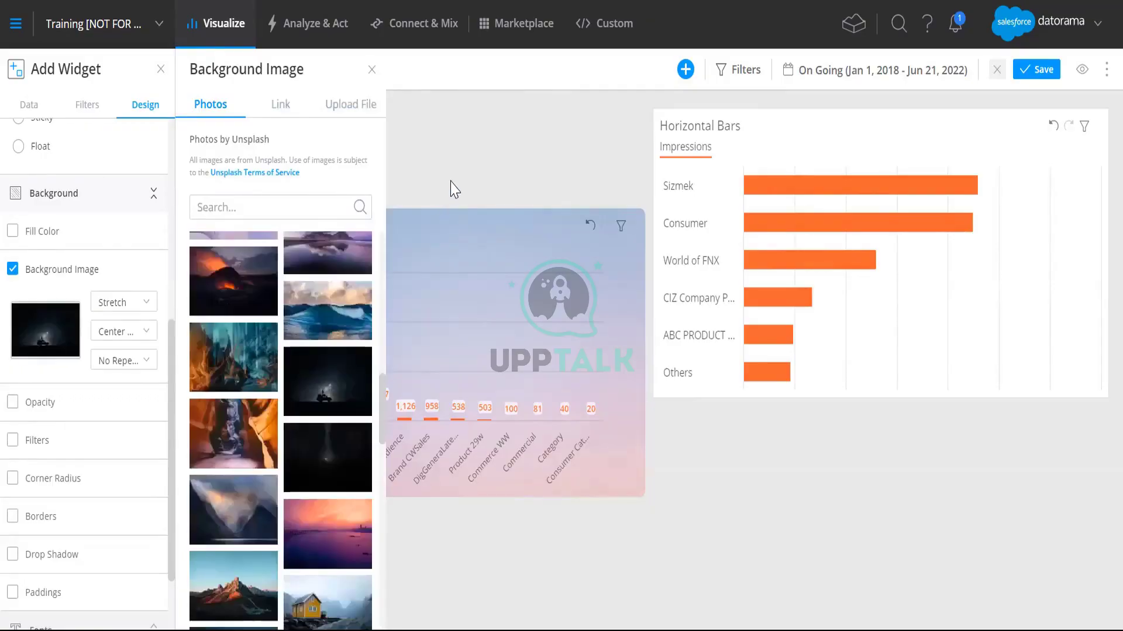
click(451, 187)
- Remove the dark photo from the Status Bar widget's background
click(211, 157)
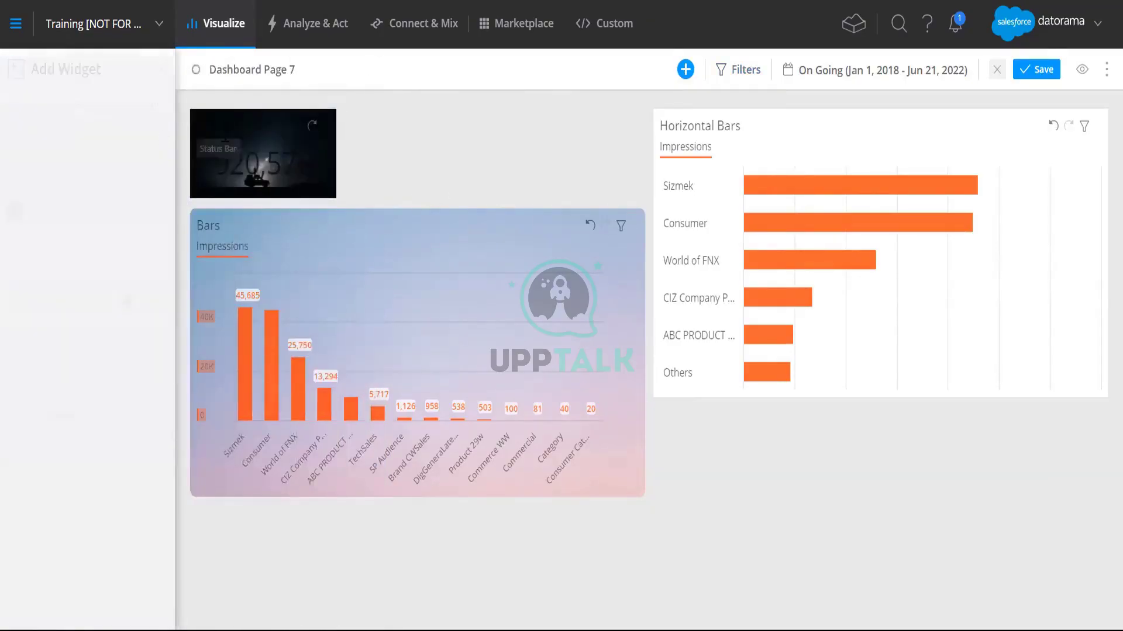
click(109, 425)
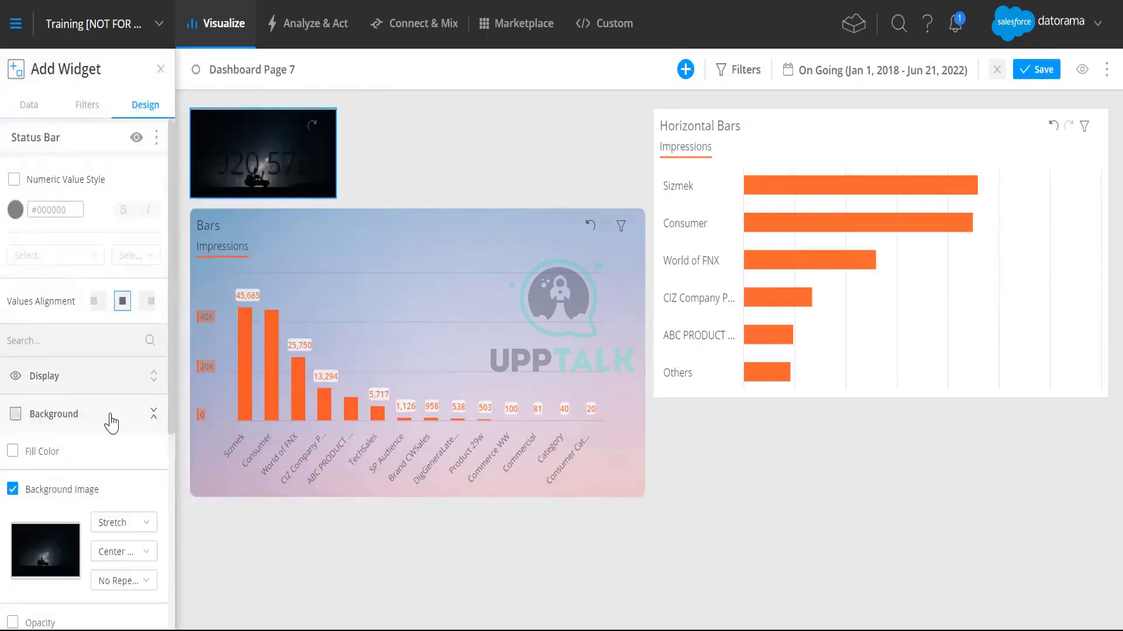
scroll(91, 529, down, 3)
click(41, 344)
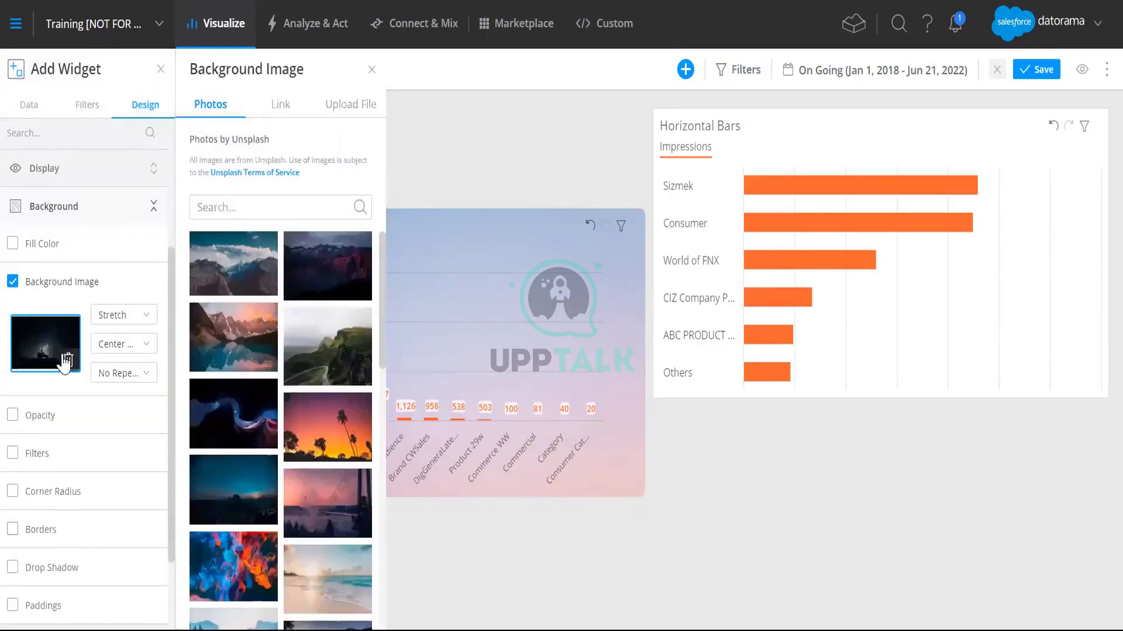
click(69, 360)
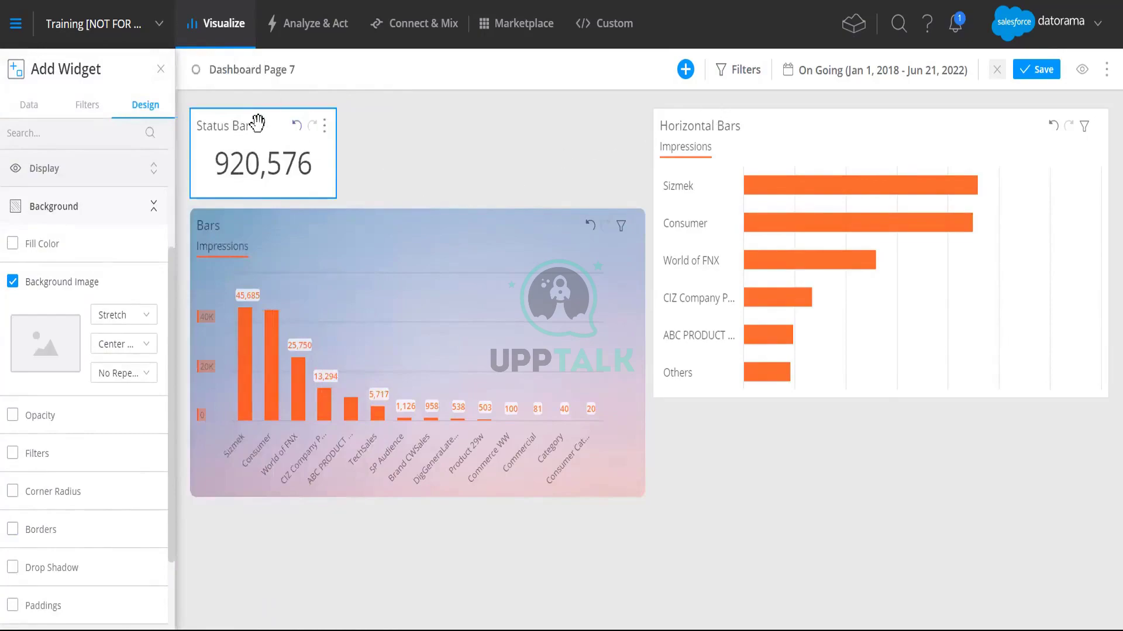
- Add a widget-level filter to the Status Bar widget that limits Data Stream to a list of TotalConnect (4)
click(79, 112)
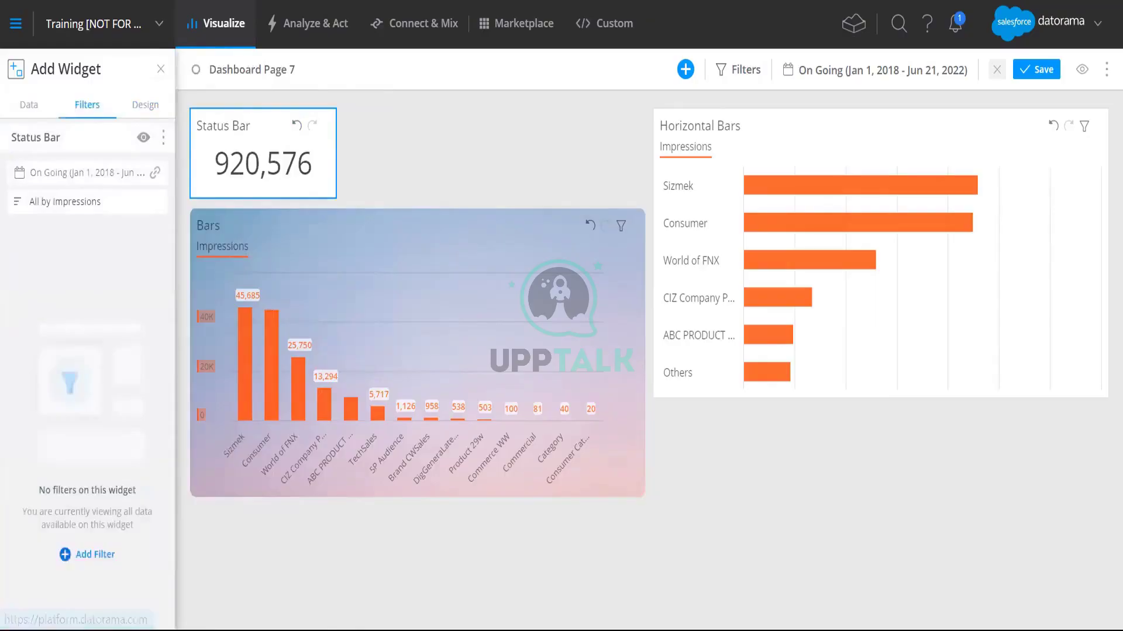
click(89, 554)
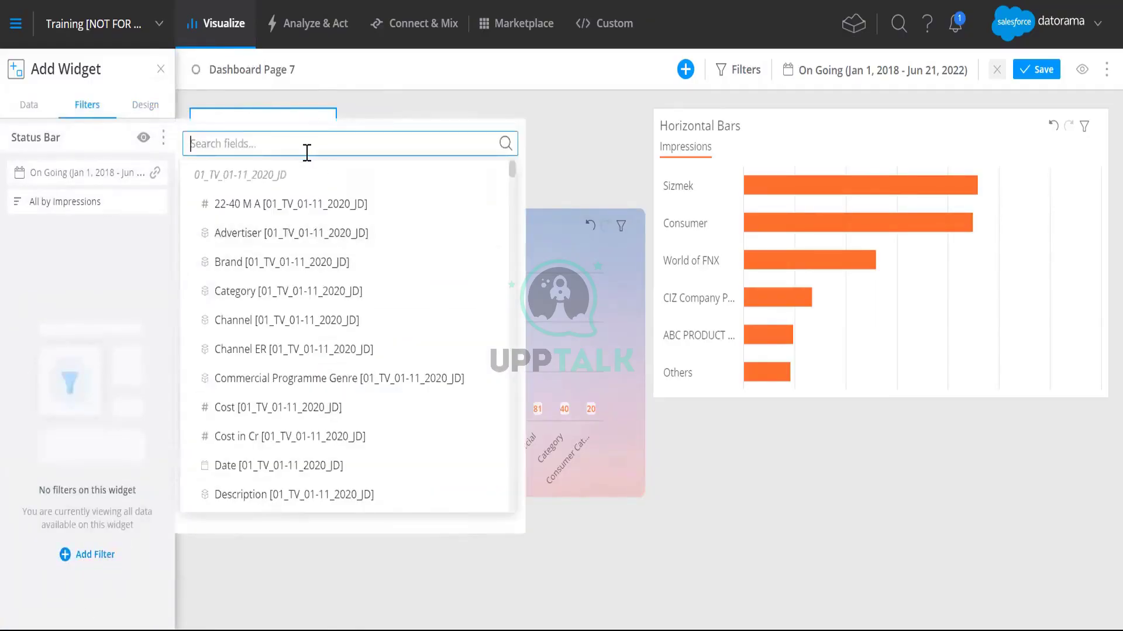
text(da)
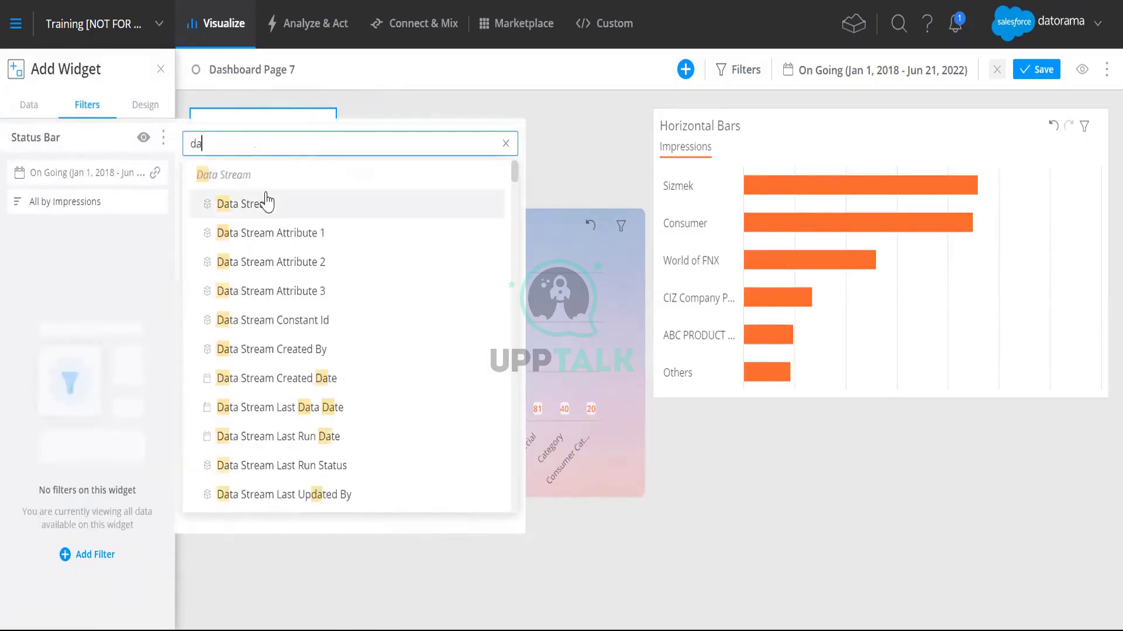
click(268, 201)
click(245, 227)
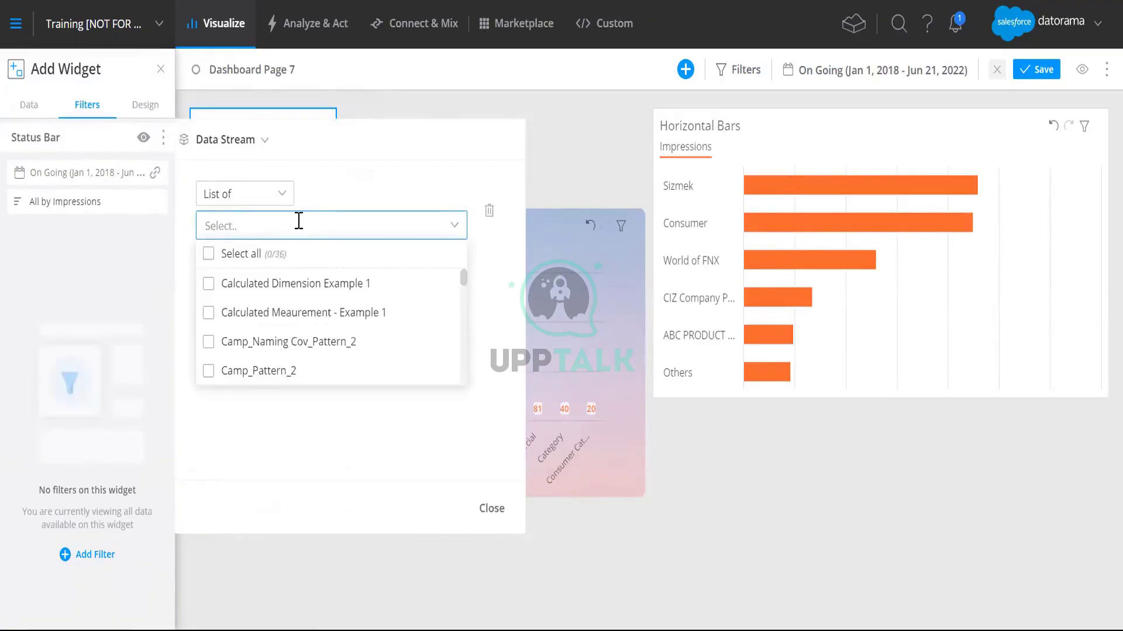
text(to)
scroll(333, 320, down, 1)
click(208, 370)
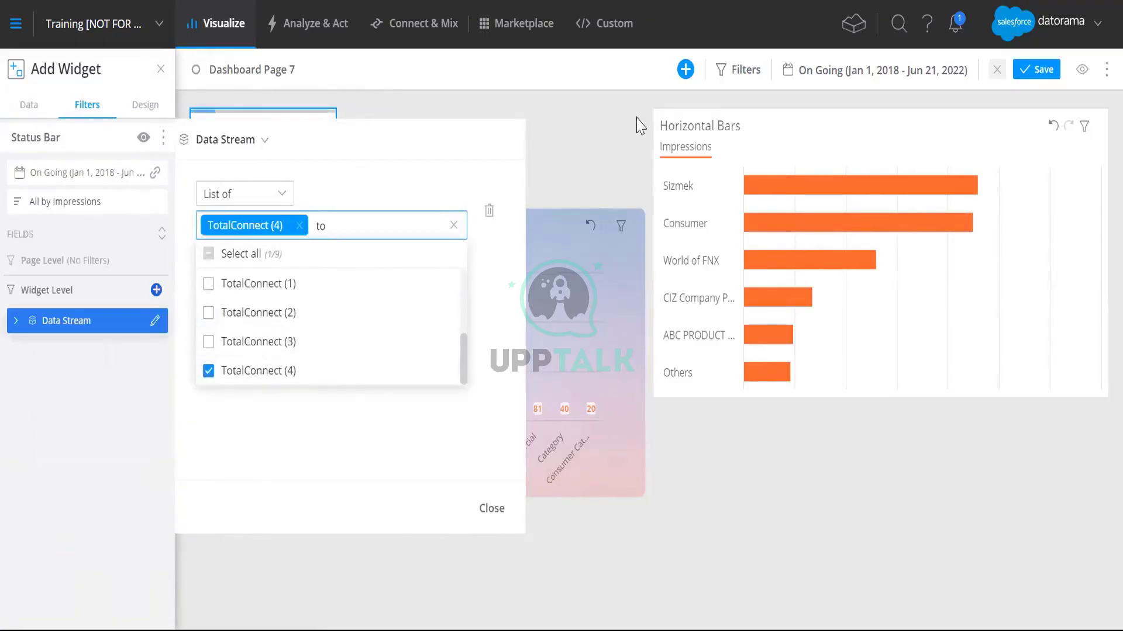
click(582, 137)
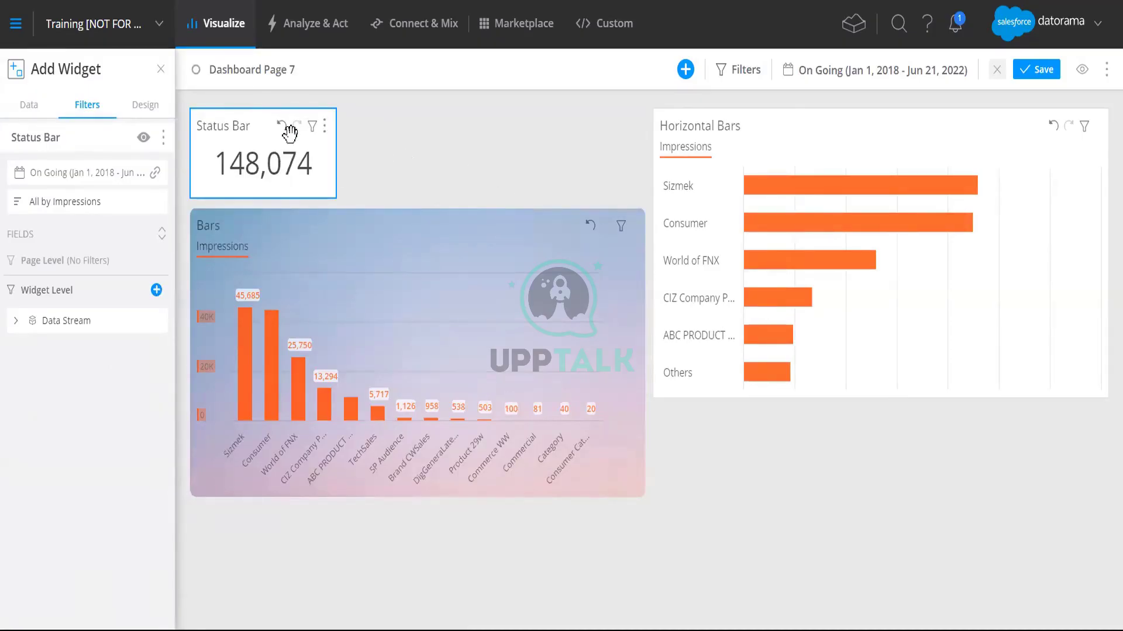
- Add the Day dimension to the Status Bar widget and widen it to about half the Bars widget's width
click(29, 107)
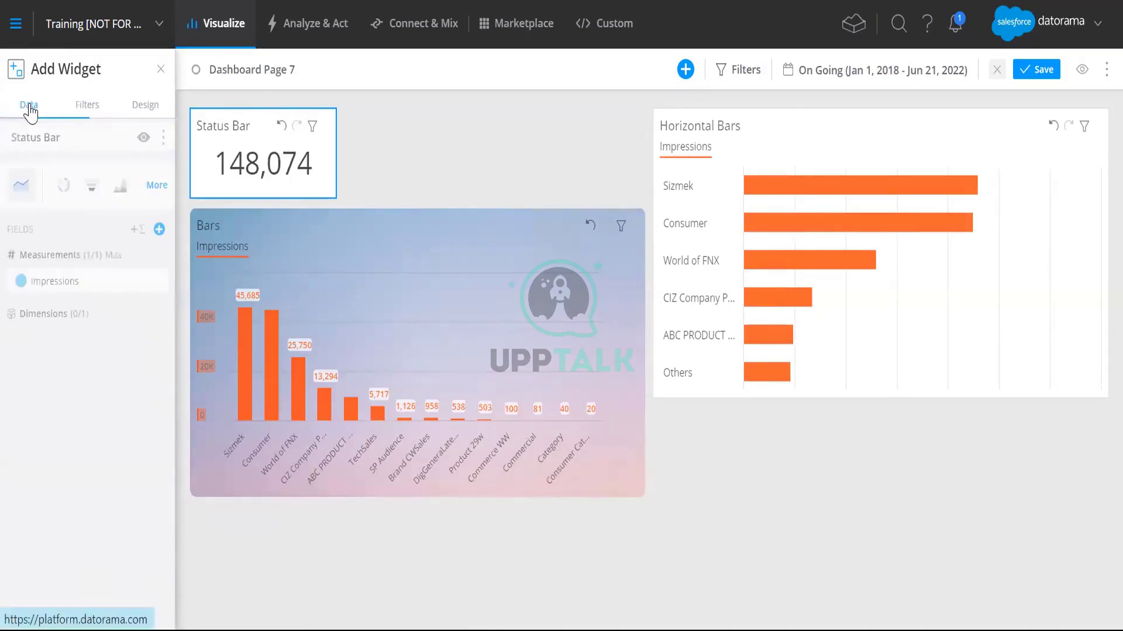
click(159, 229)
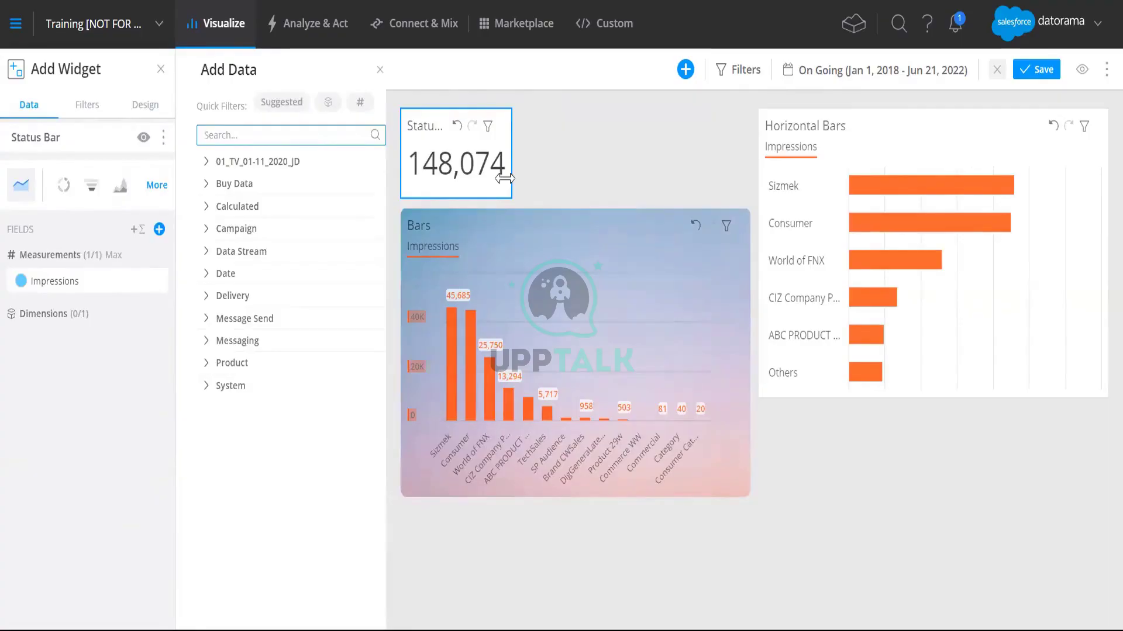
text(day)
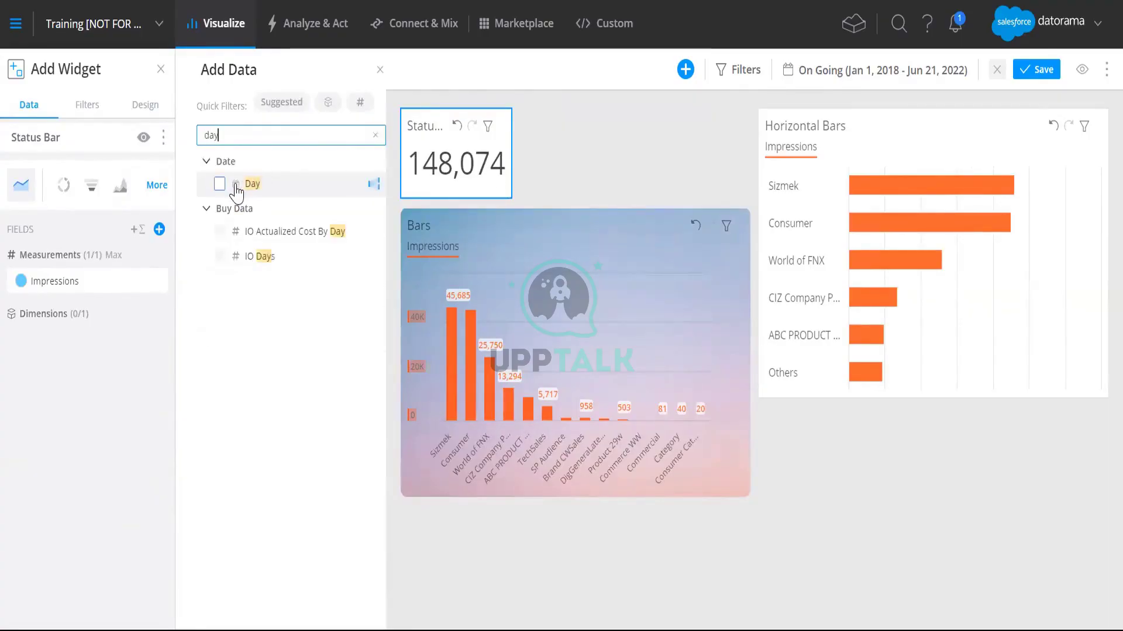
click(235, 184)
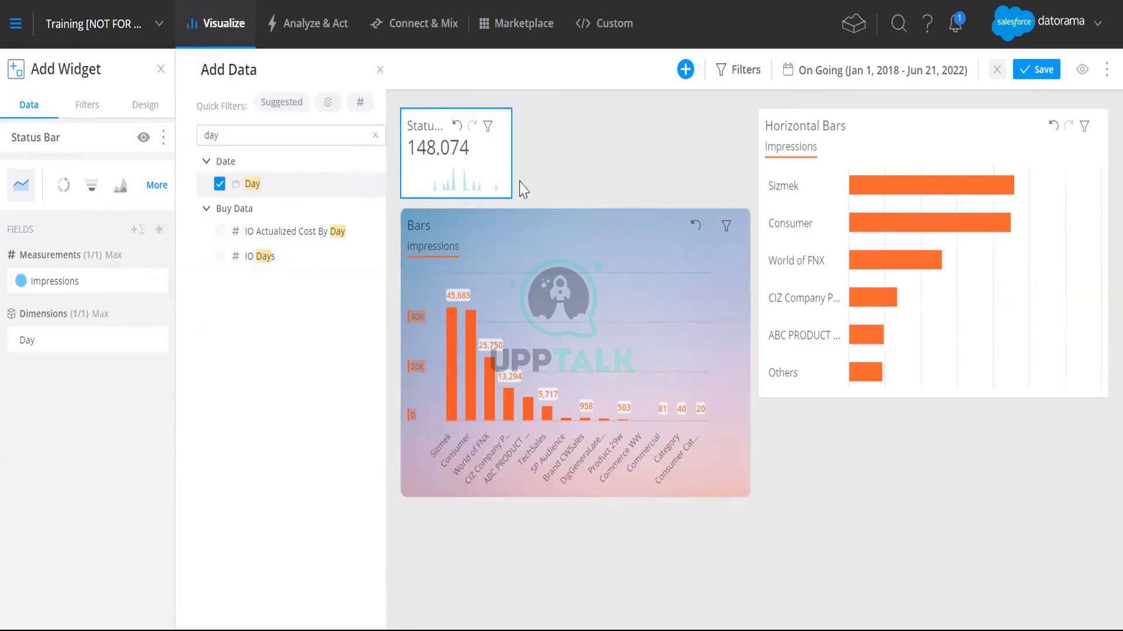
mouse_move(451, 156)
drag(510, 168, 581, 169)
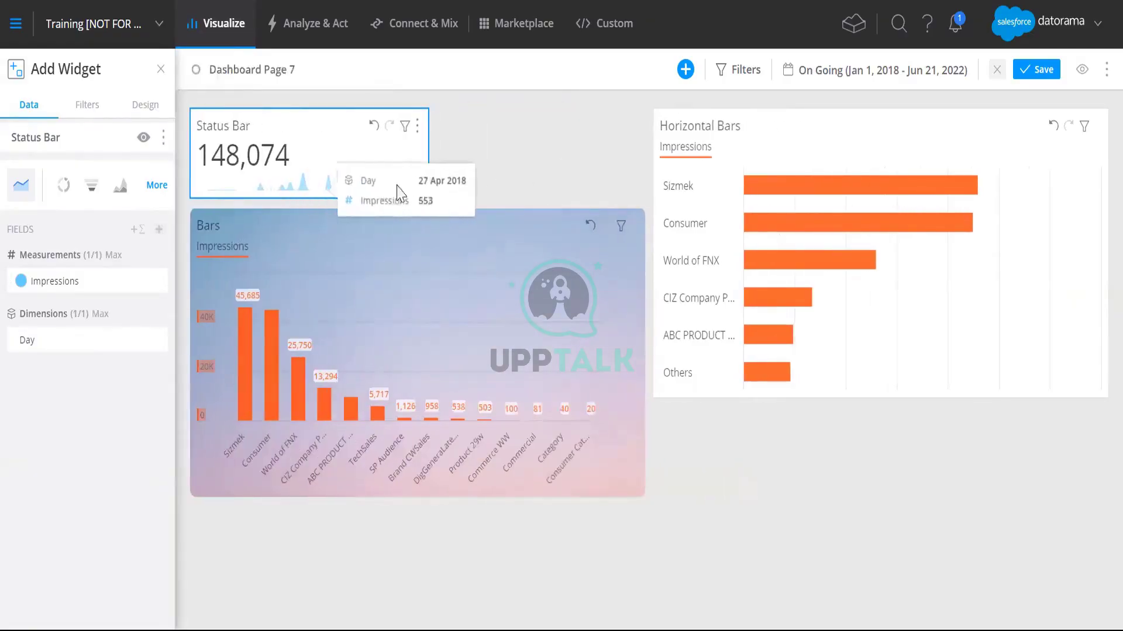
- Change the color of the Status Bar widget's Impressions measurement to the orange-red #f54828
mouse_move(22, 290)
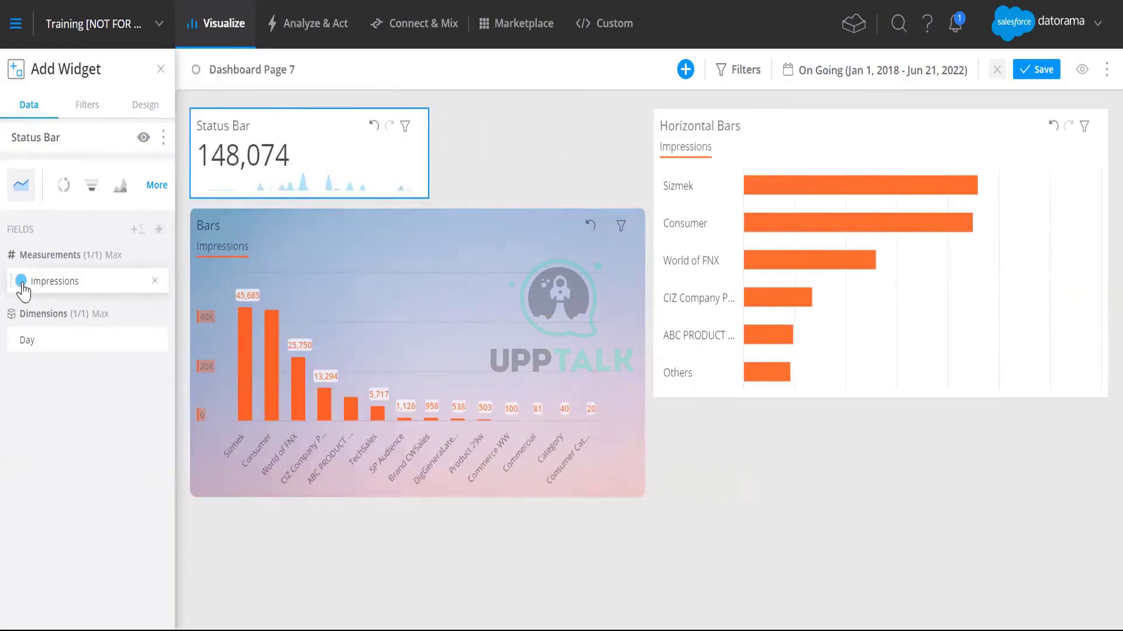
click(69, 281)
click(196, 267)
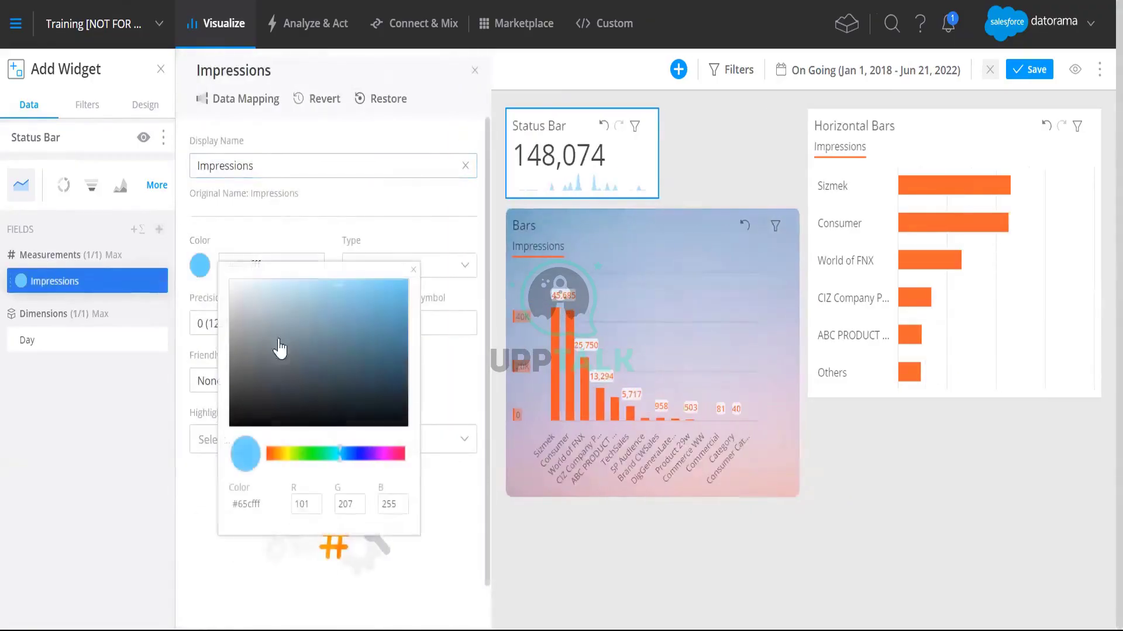
click(267, 455)
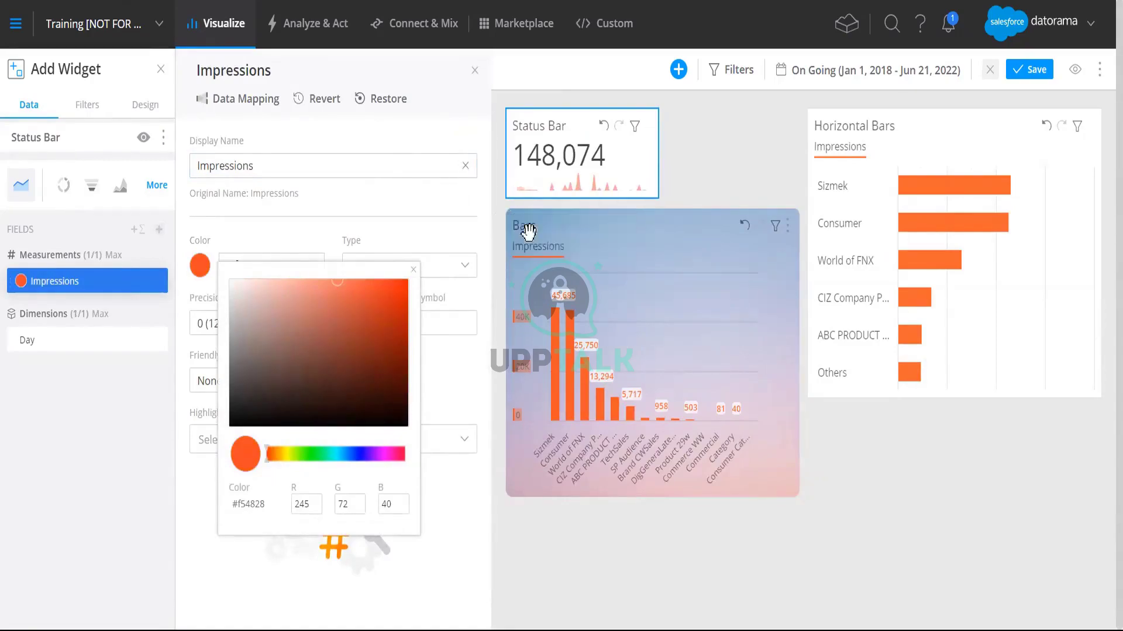
click(717, 184)
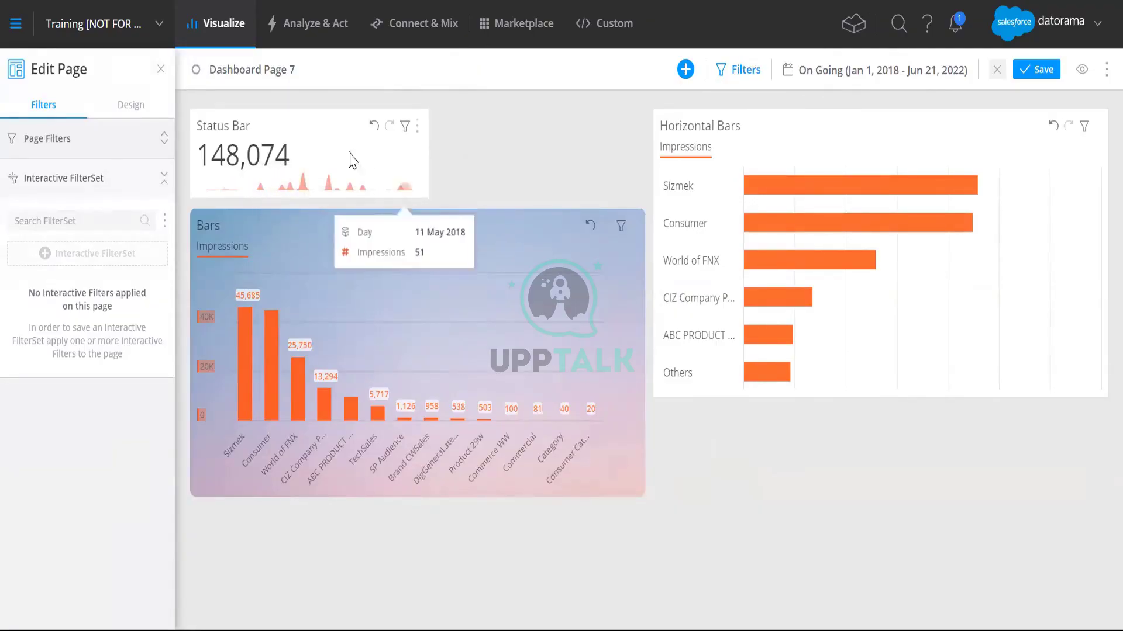
- Set the Status Bar widget's background image to the blue-to-pink gradient sky photo from the Unsplash gallery
click(327, 123)
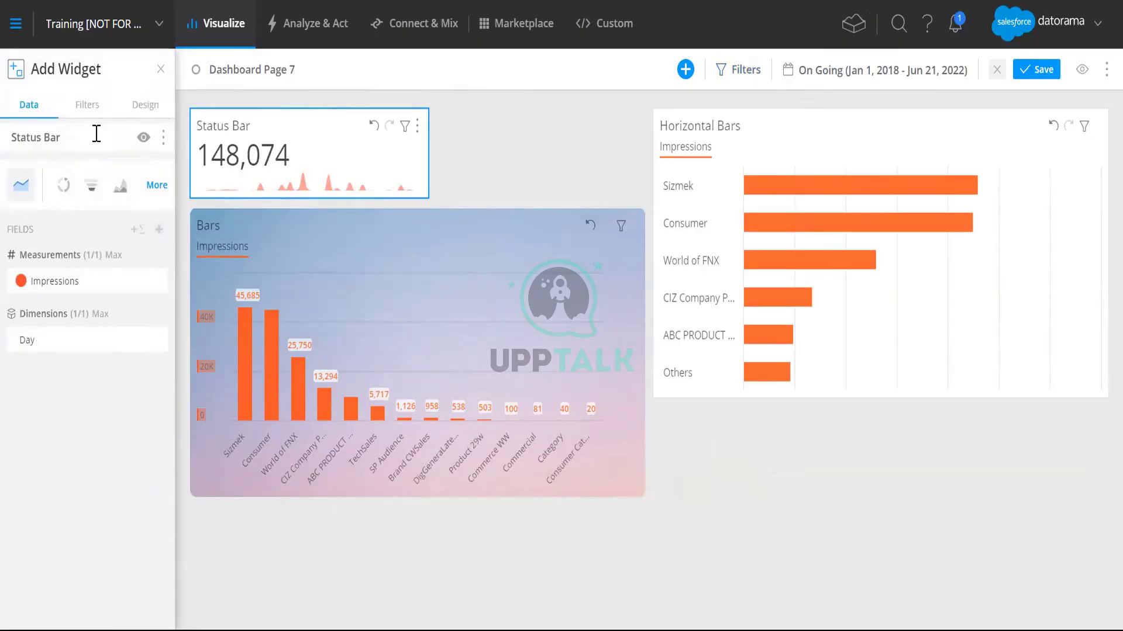
click(87, 107)
click(28, 106)
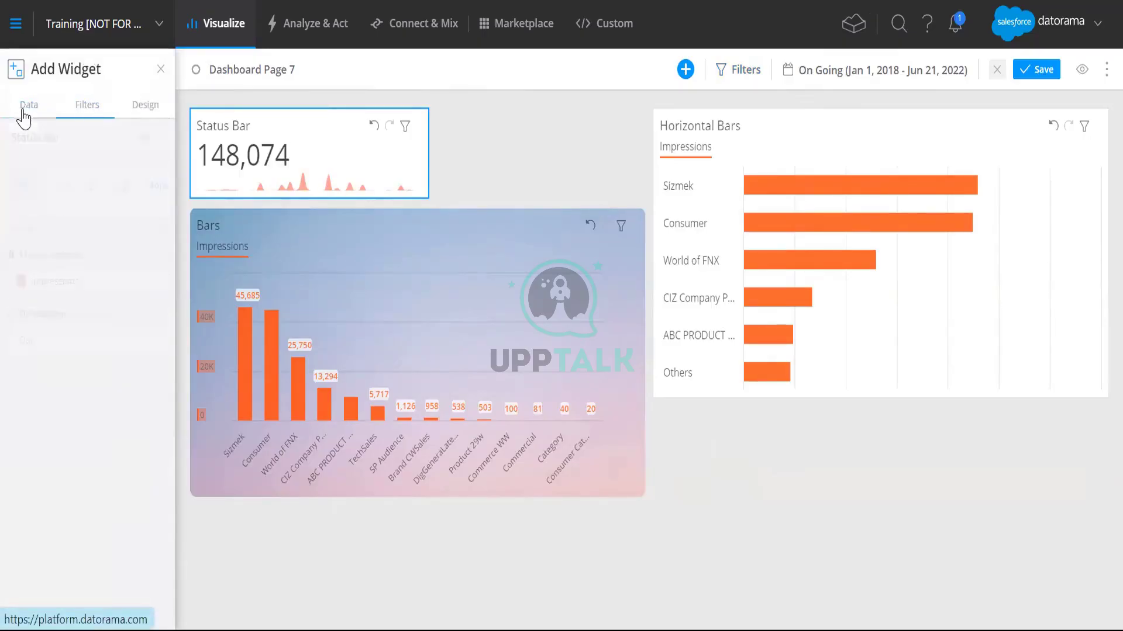
click(85, 109)
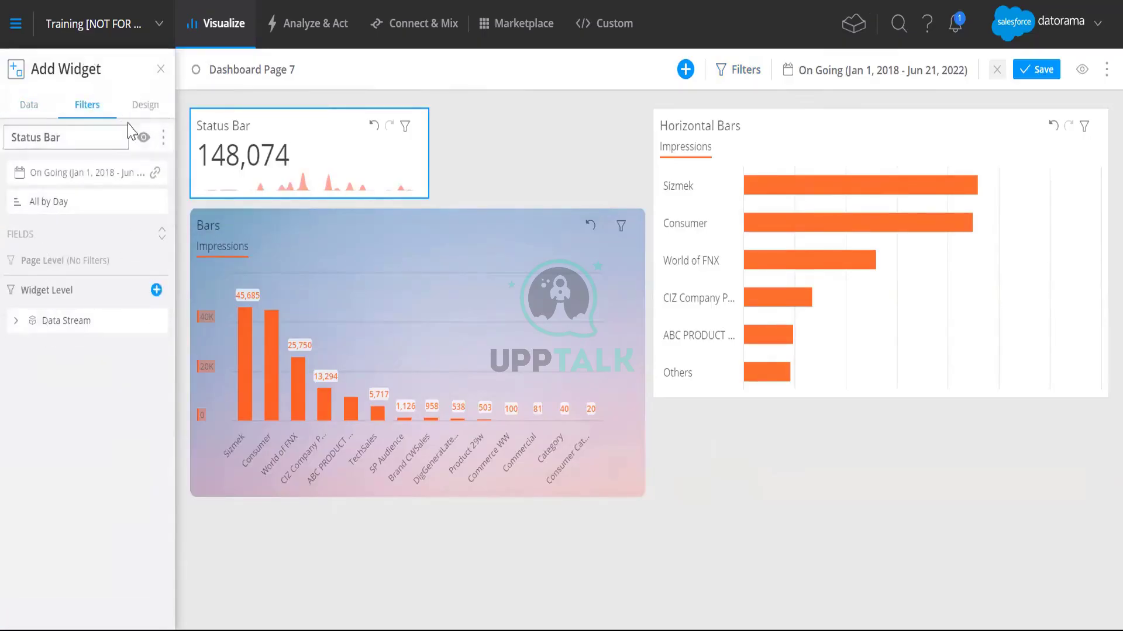
click(144, 107)
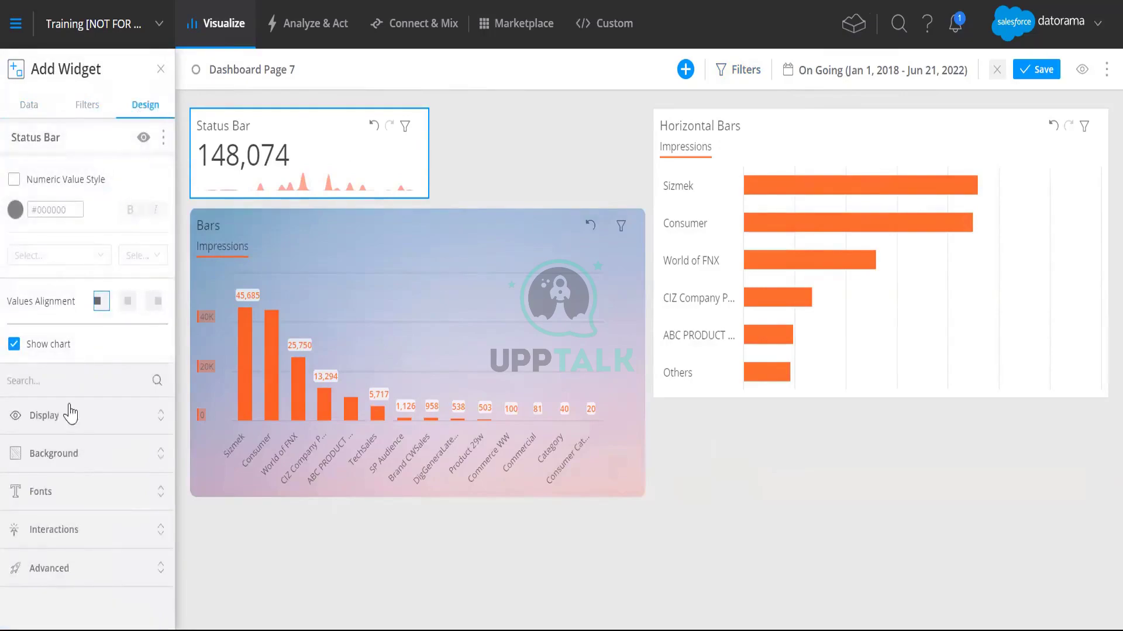
click(53, 455)
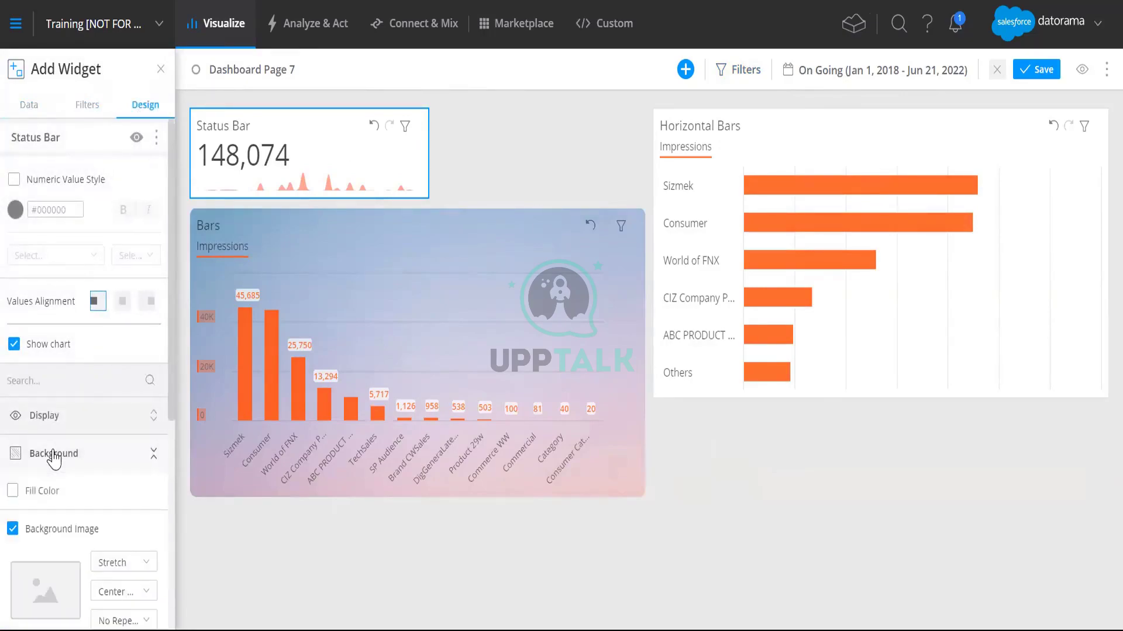
click(66, 290)
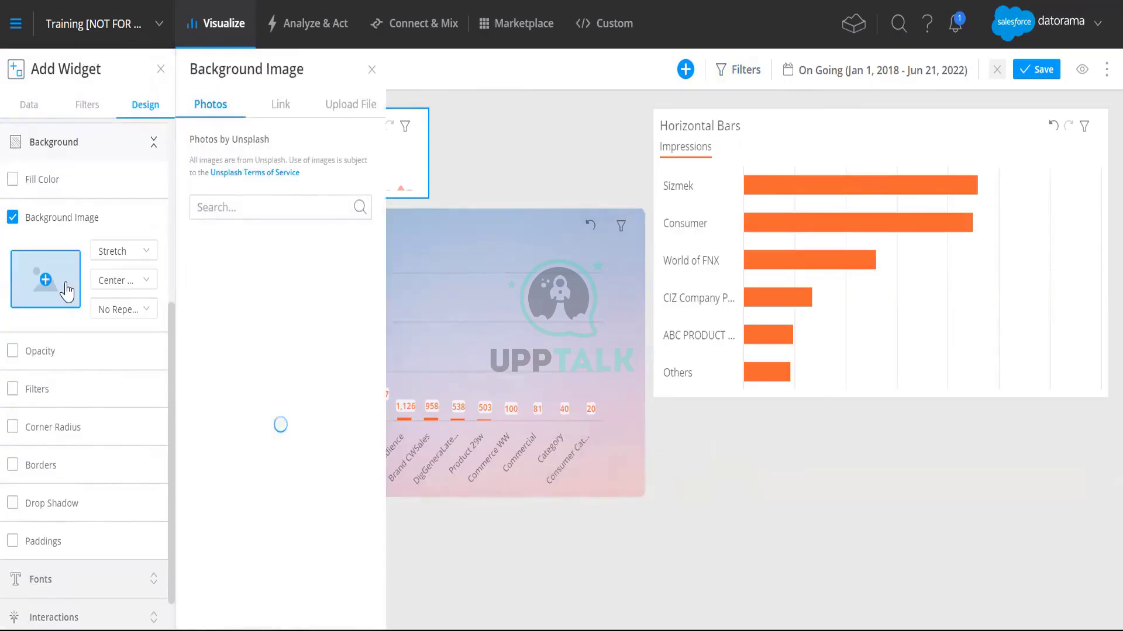
scroll(282, 372, down, 5)
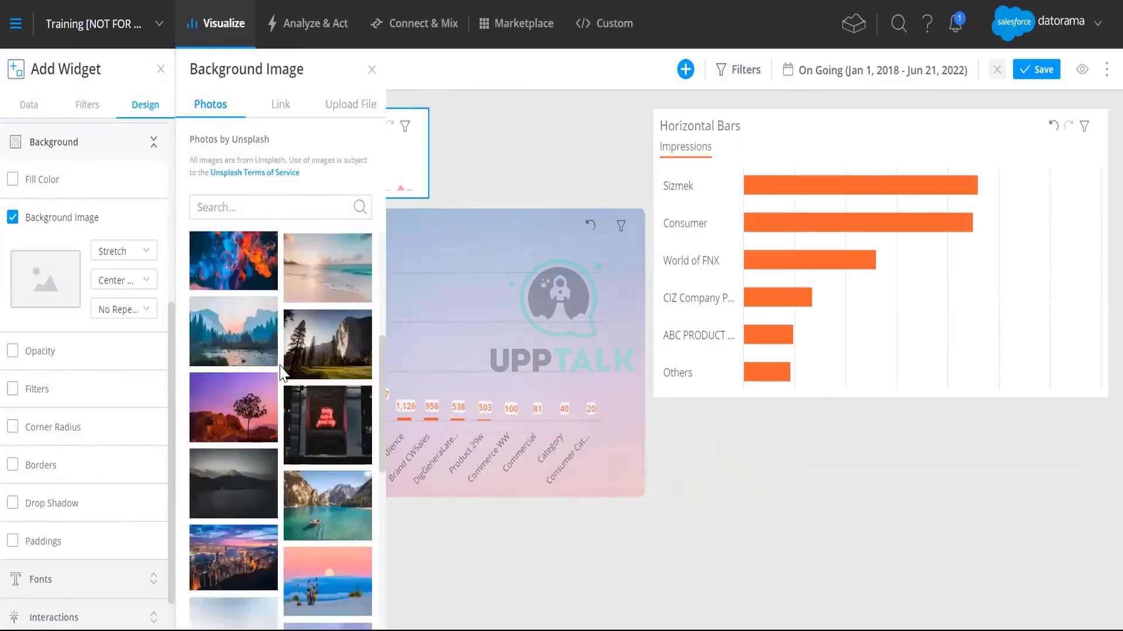
scroll(281, 372, up, 3)
scroll(281, 372, down, 10)
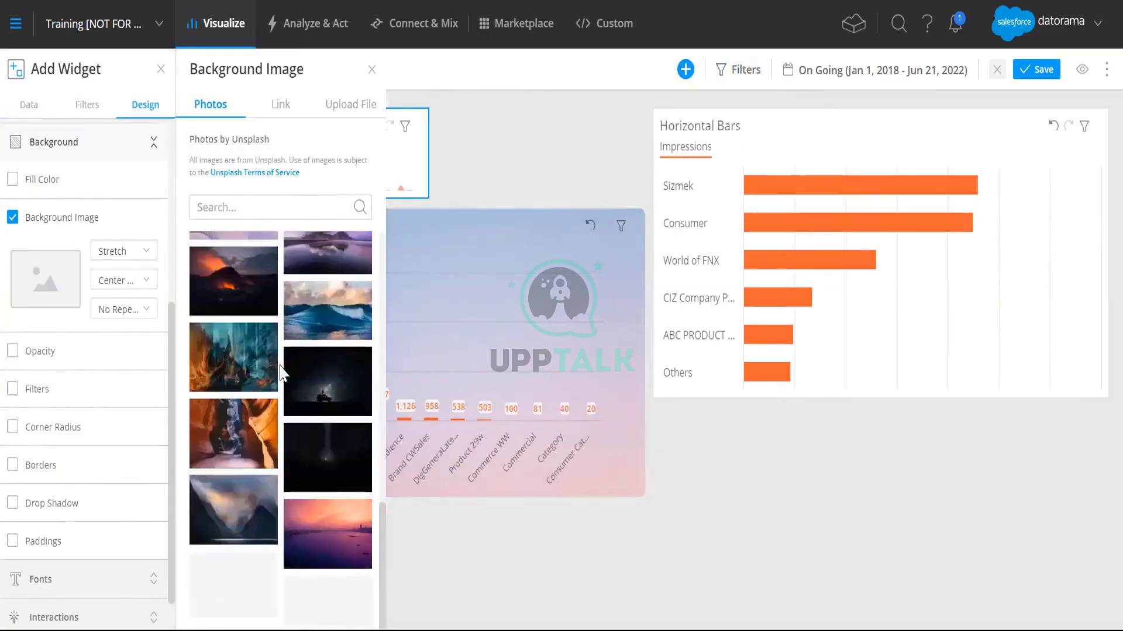
scroll(281, 372, down, 3)
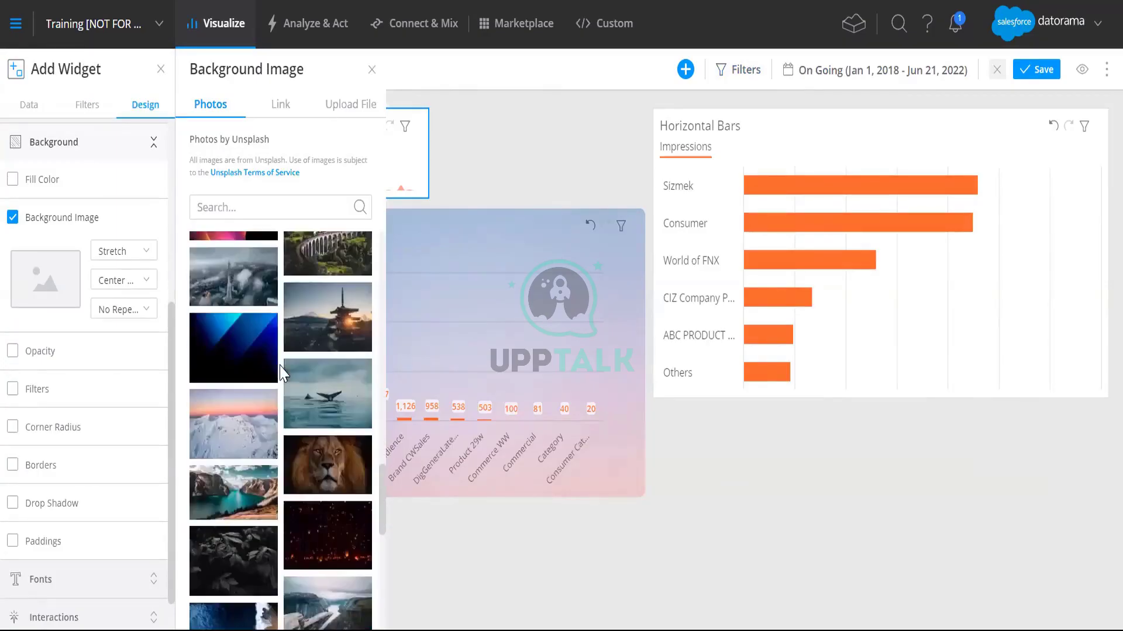
scroll(281, 372, down, 10)
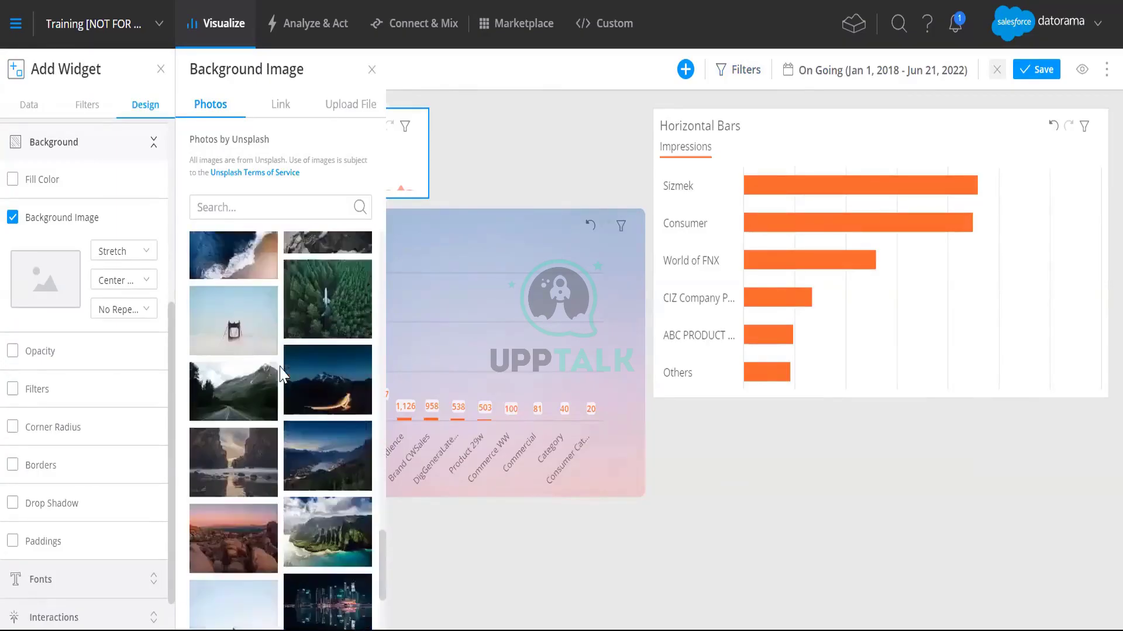
click(323, 515)
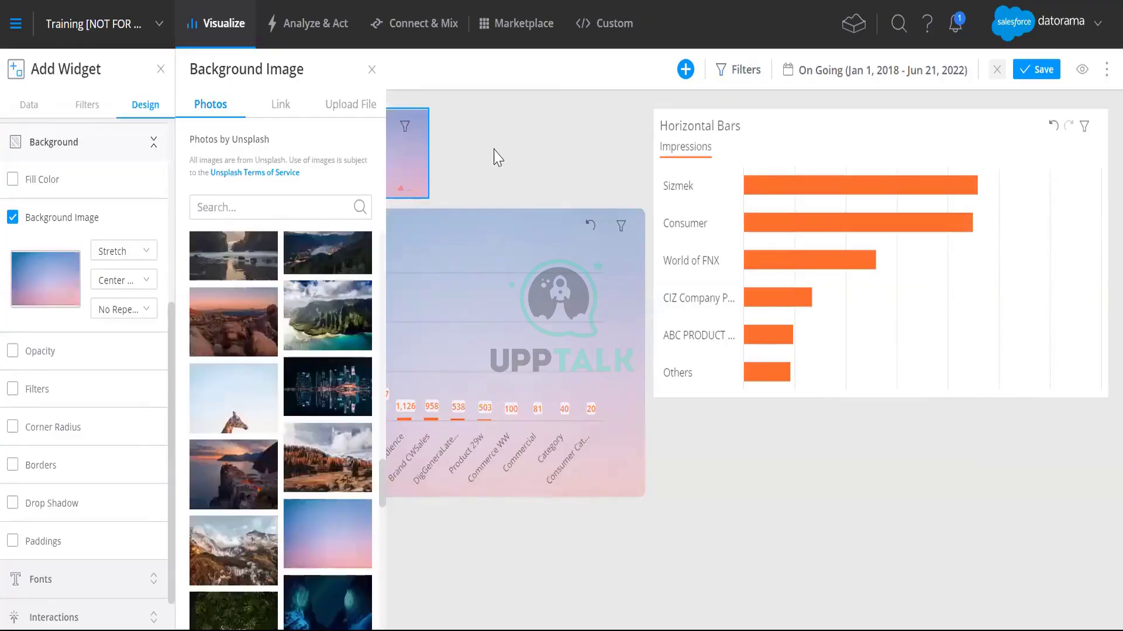
click(494, 157)
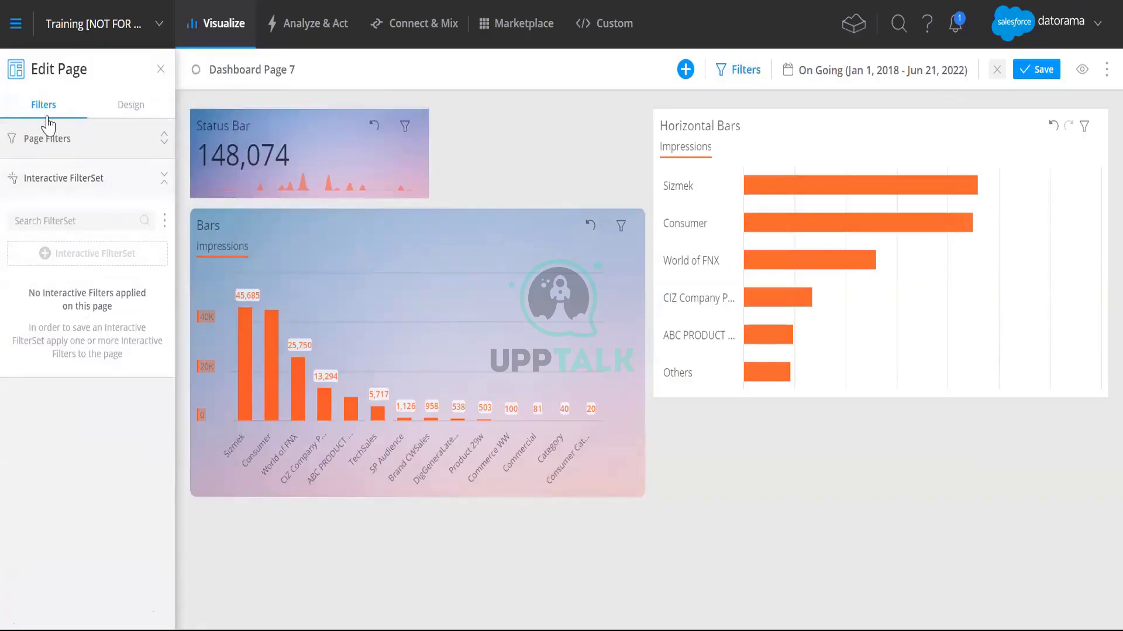
- Save the changes to Dashboard Page 7
click(682, 71)
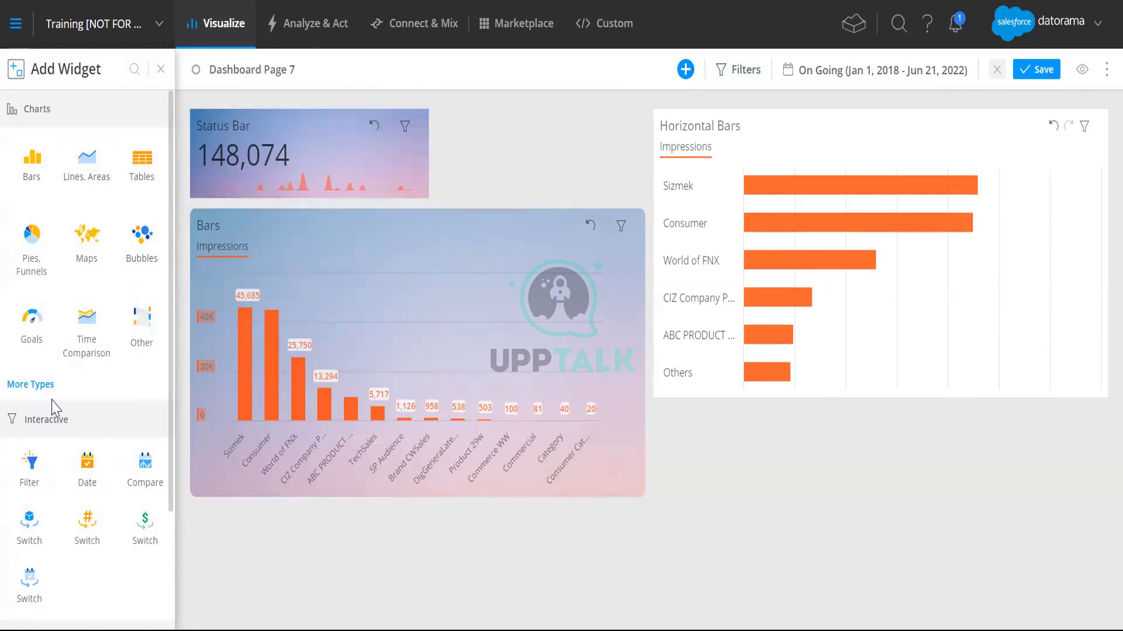
click(1053, 82)
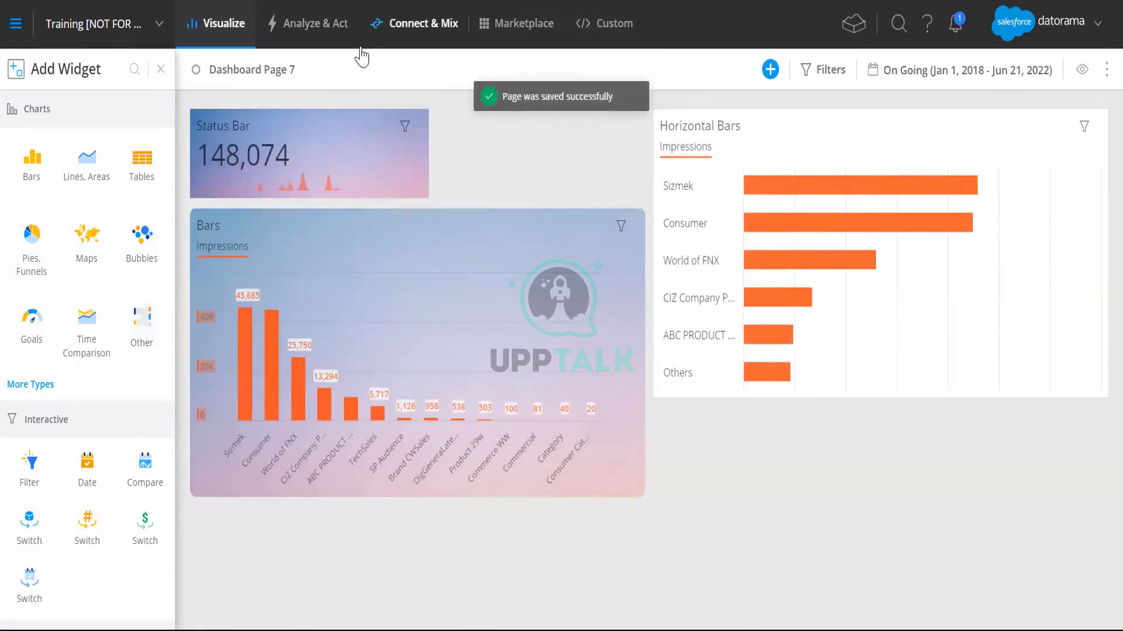
- Open the goals list under Analyze & Act and review the settings of the existing Impressions goal
click(411, 35)
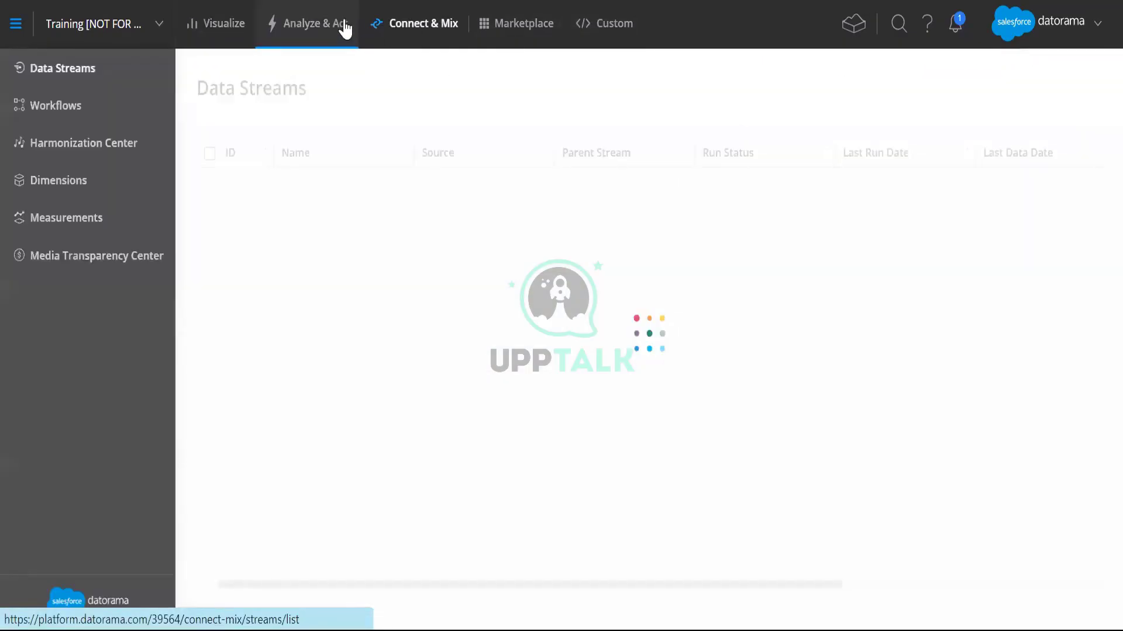
click(344, 29)
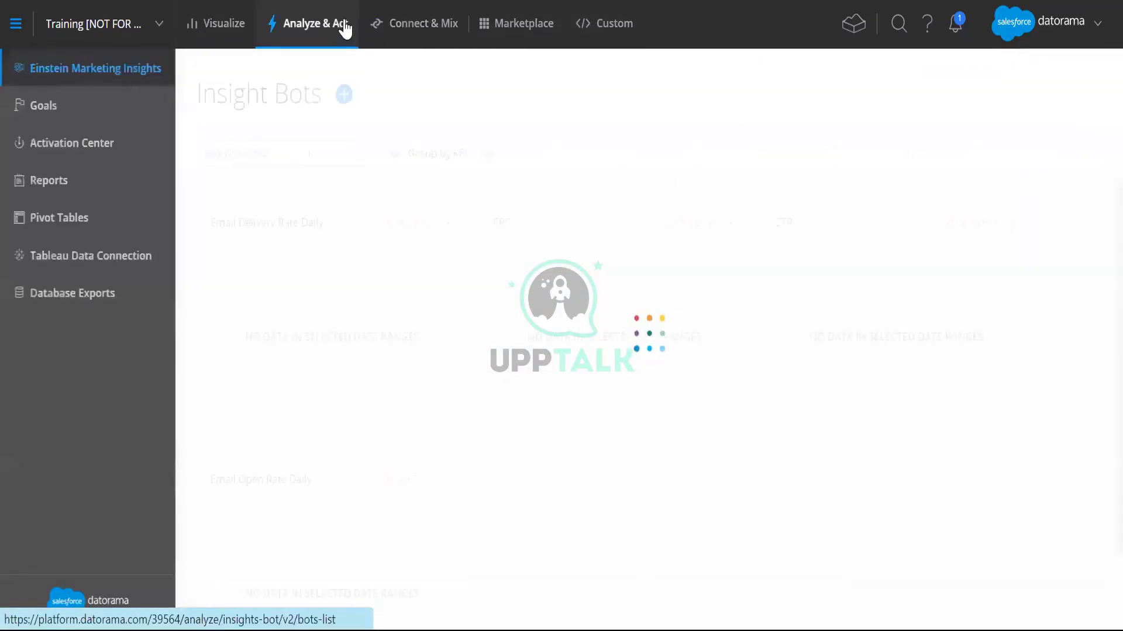
click(55, 114)
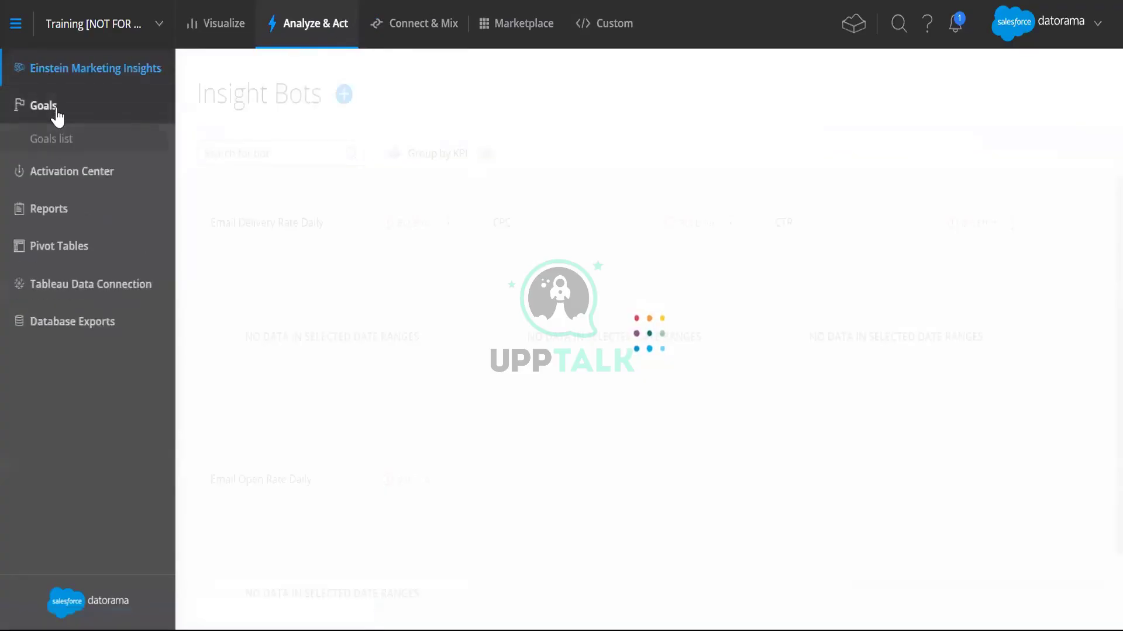
click(59, 149)
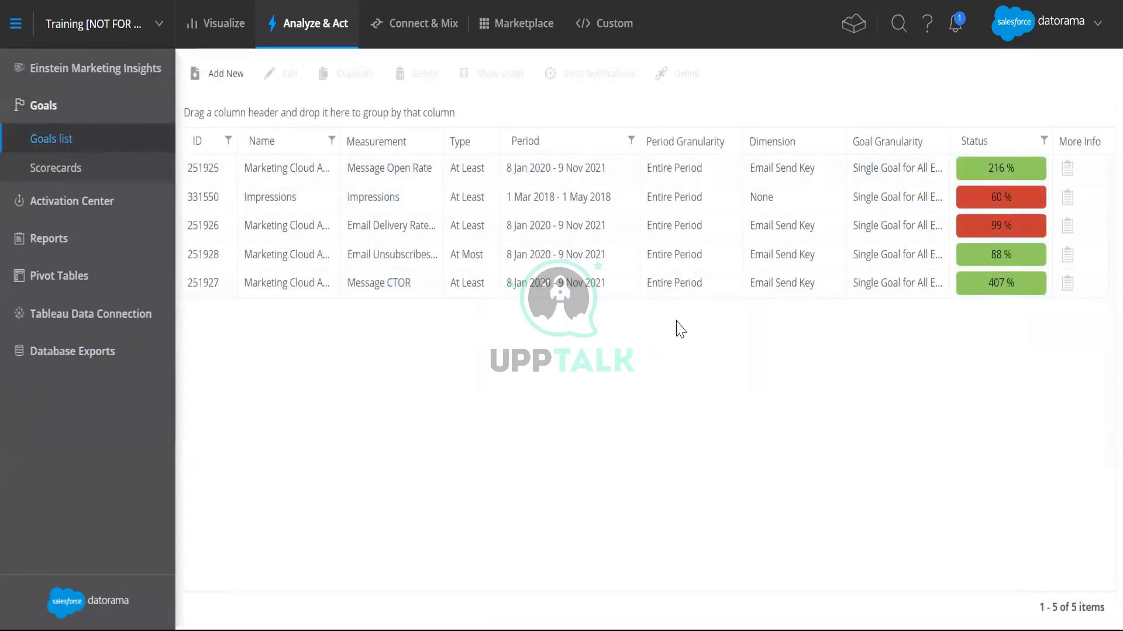
double_click(604, 202)
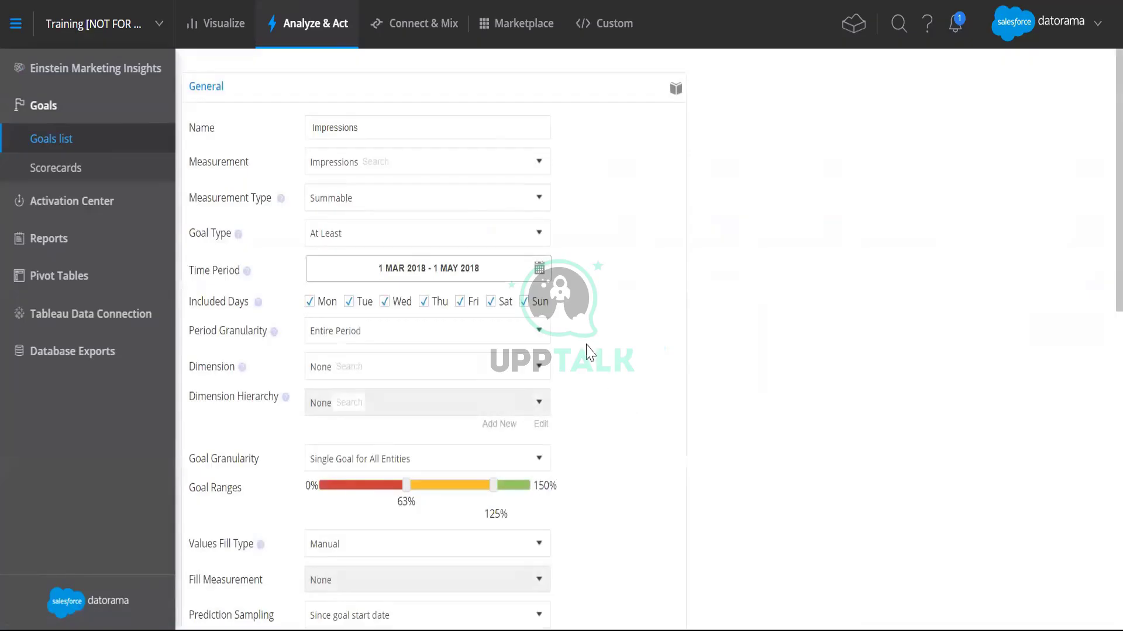
click(436, 128)
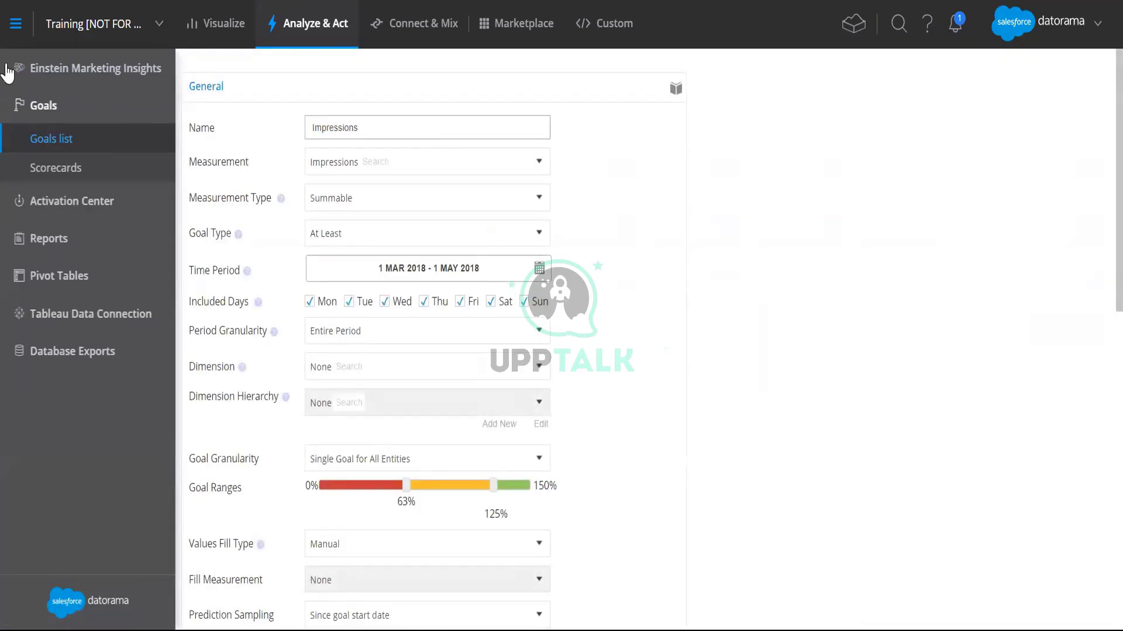
scroll(472, 294, down, 1)
scroll(472, 294, down, 5)
scroll(472, 294, up, 6)
right_click(140, 1)
click(225, 93)
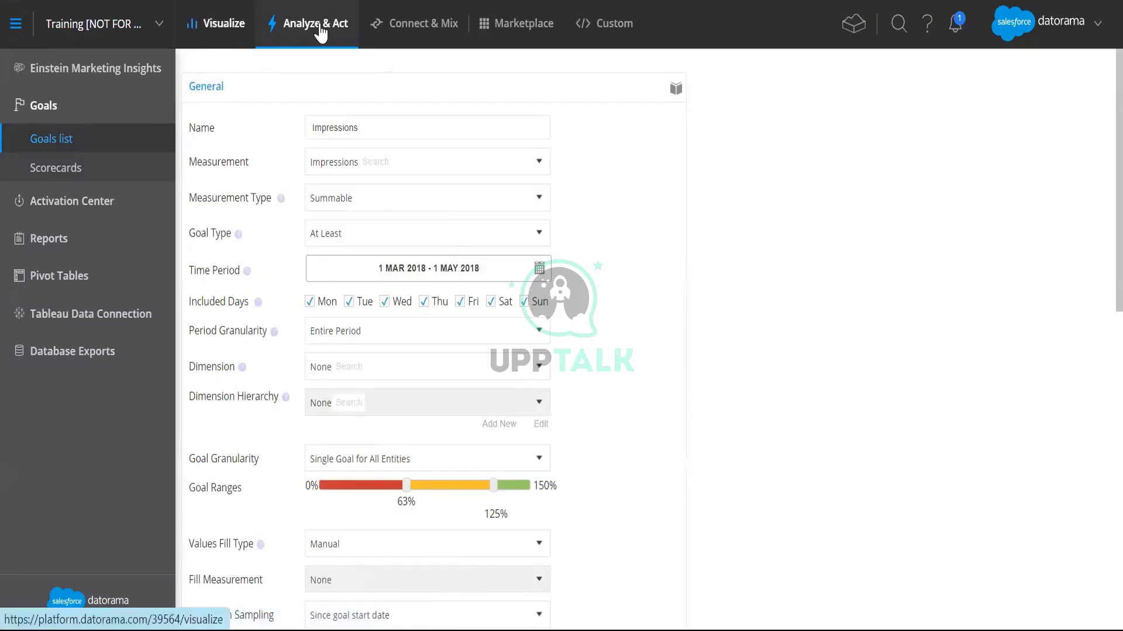
- Add a new goal from the goals list, name it Clicks and choose Clicks as its measurement
click(136, 106)
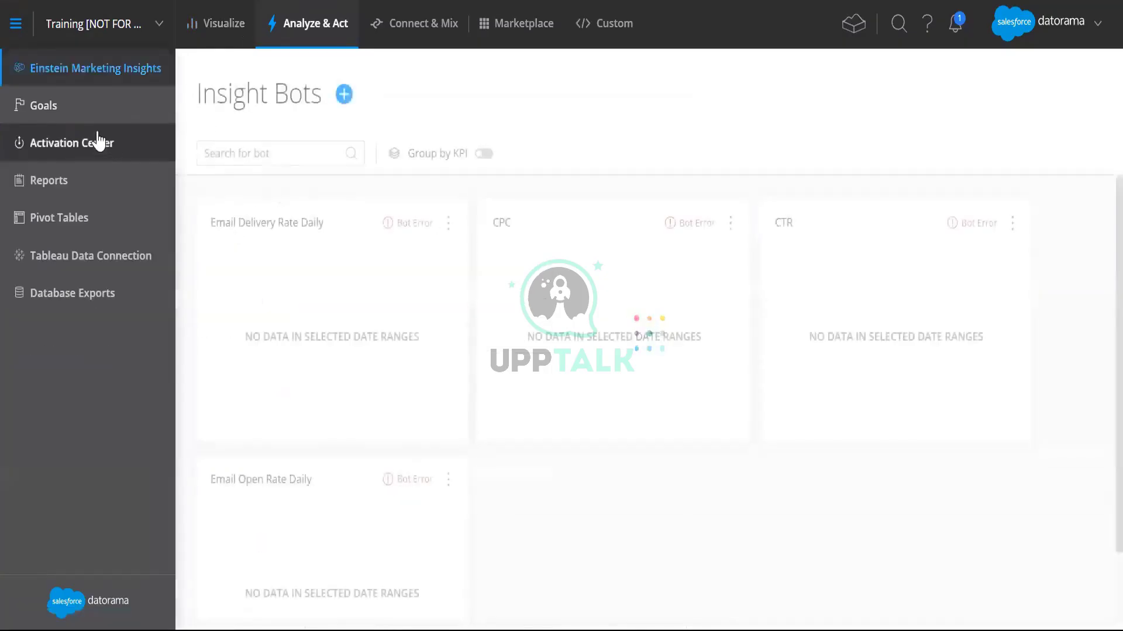
click(100, 117)
click(77, 150)
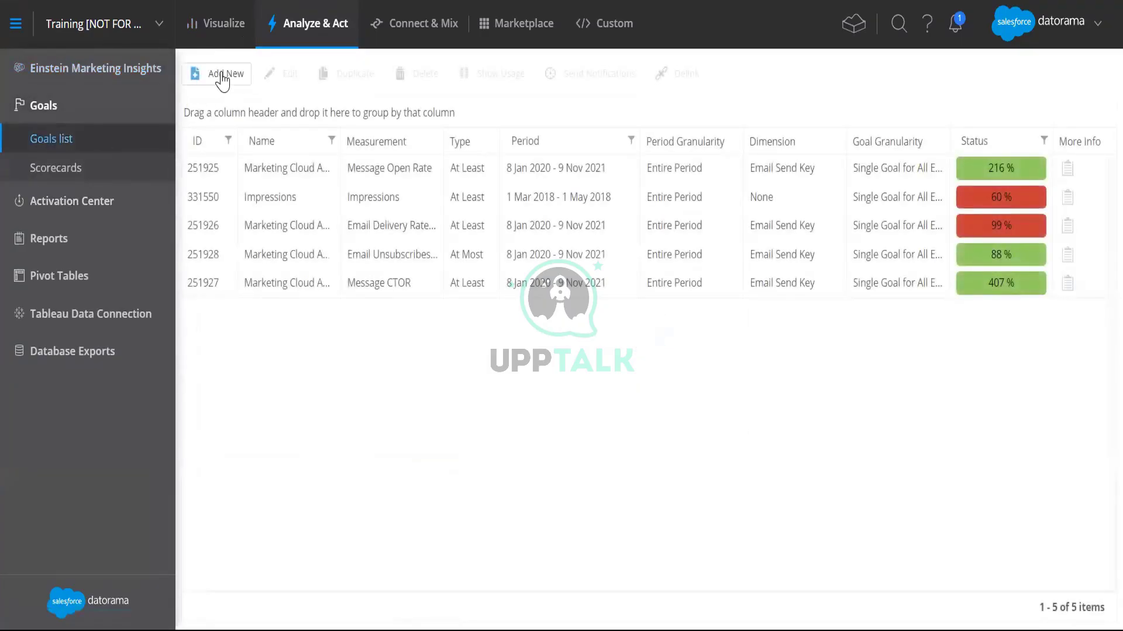
click(223, 75)
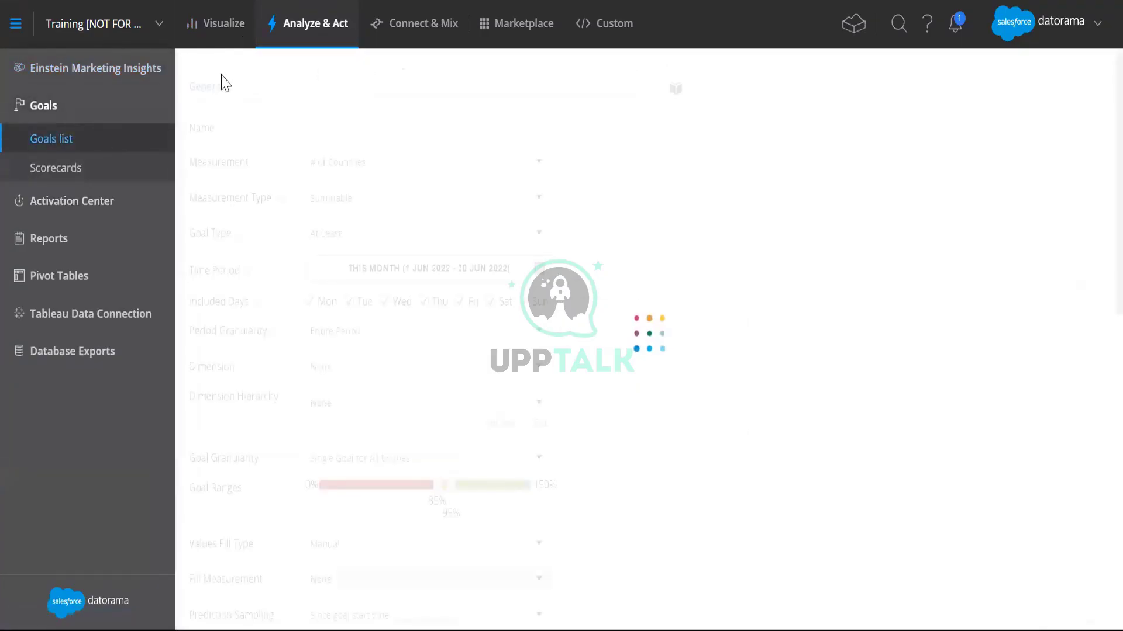
click(354, 127)
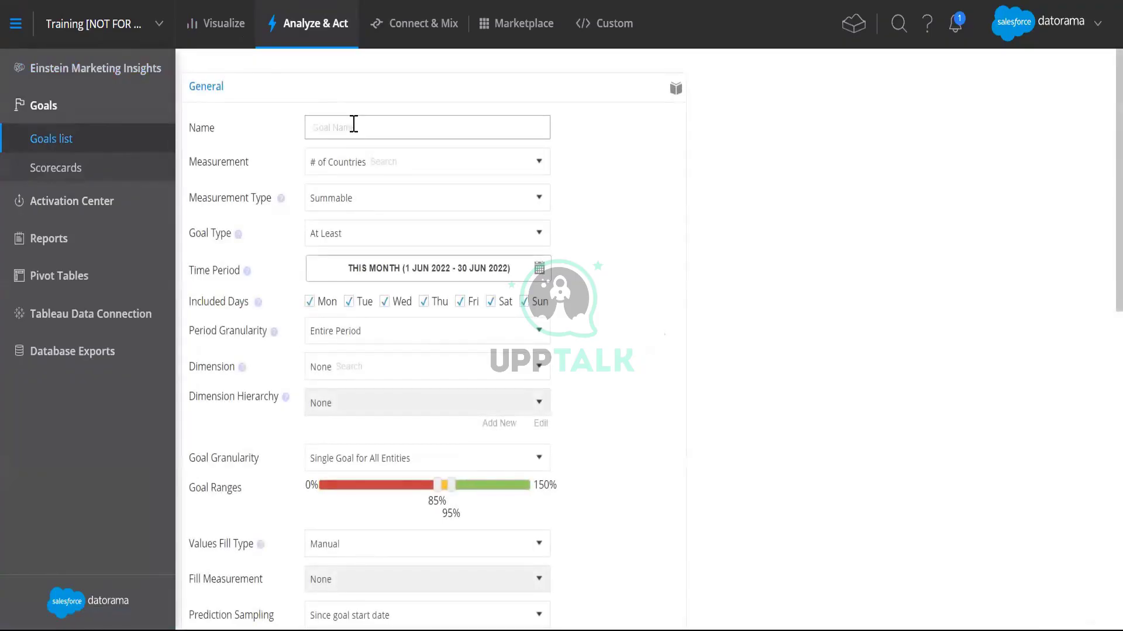
text(Clicks)
click(376, 156)
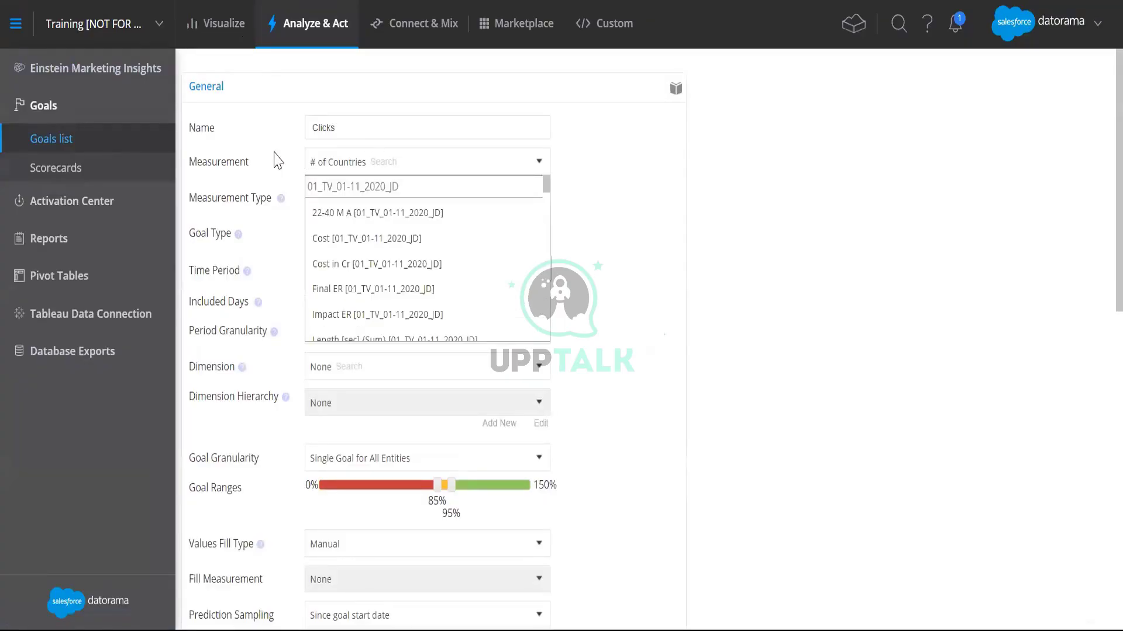
text(click)
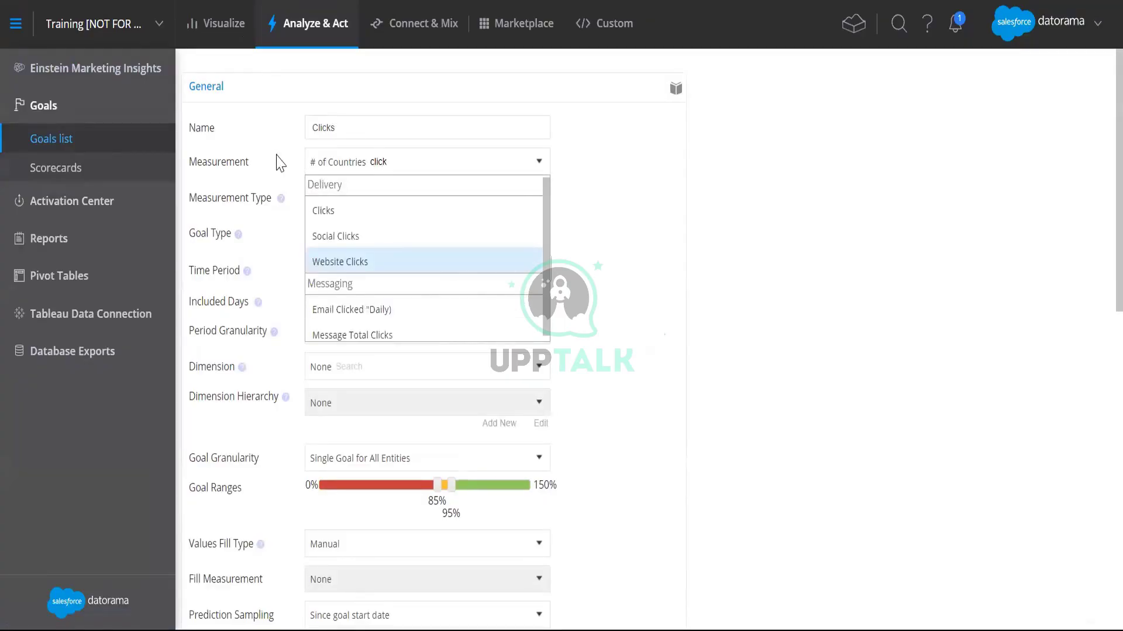
click(316, 210)
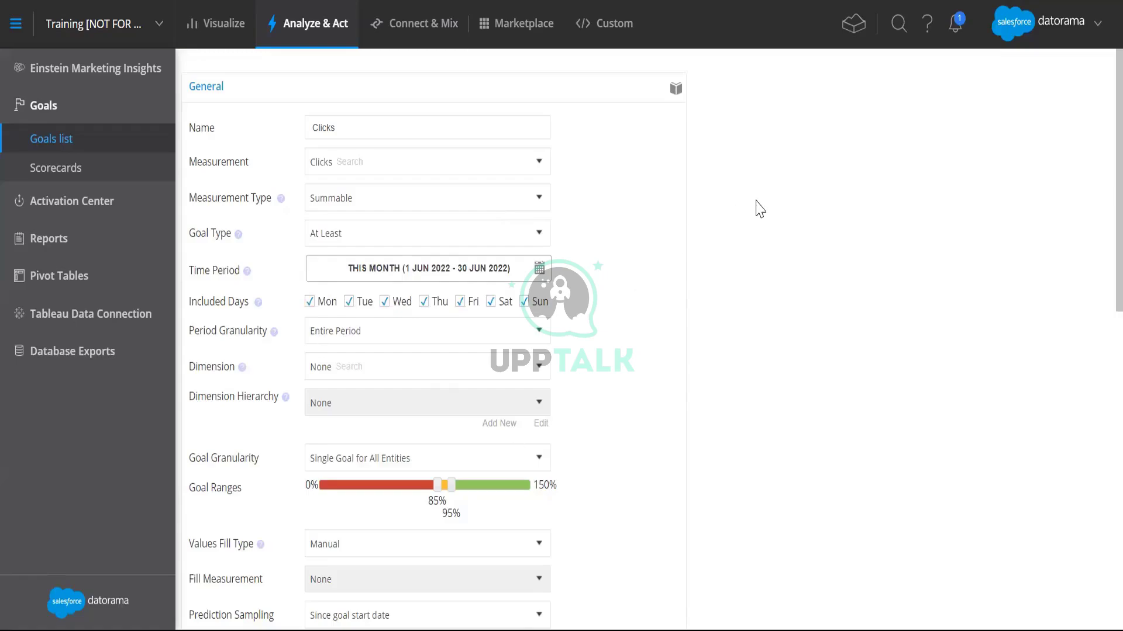
- Open the Clicks goal's time period for editing and check the Day column's date range in the Excel display report
click(443, 275)
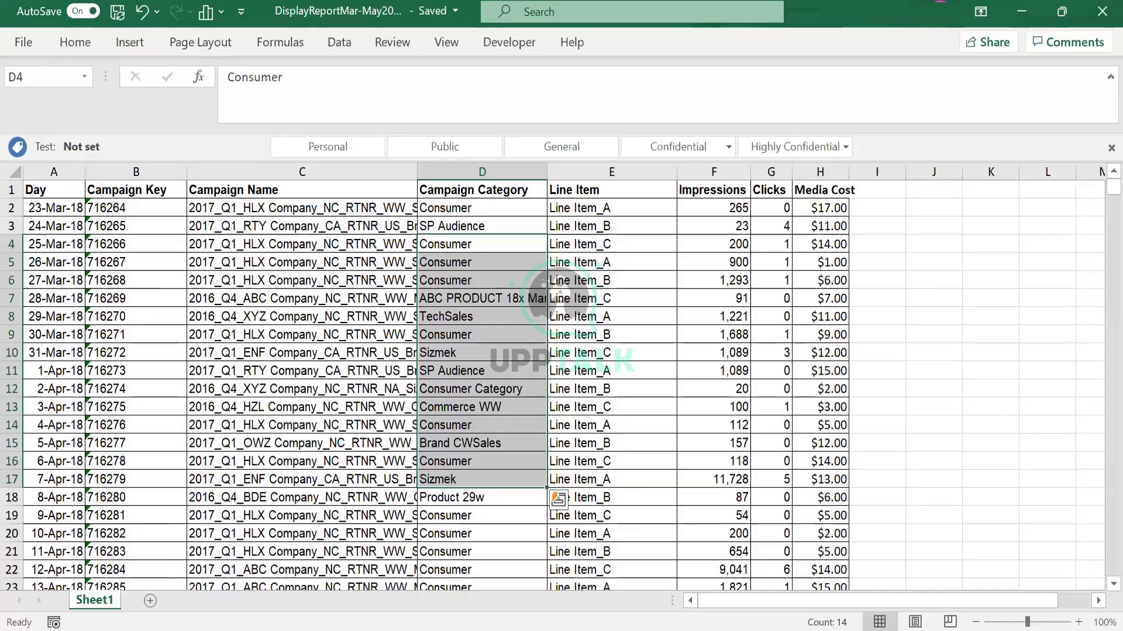
click(54, 190)
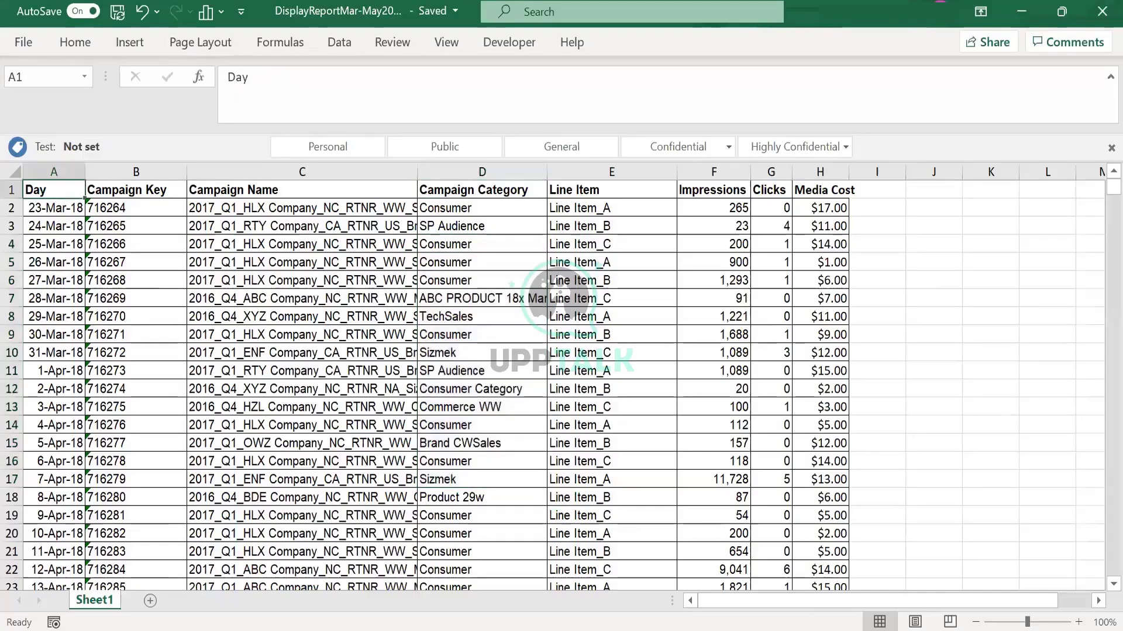
key(ctrl+Down)
key(ctrl+Up)
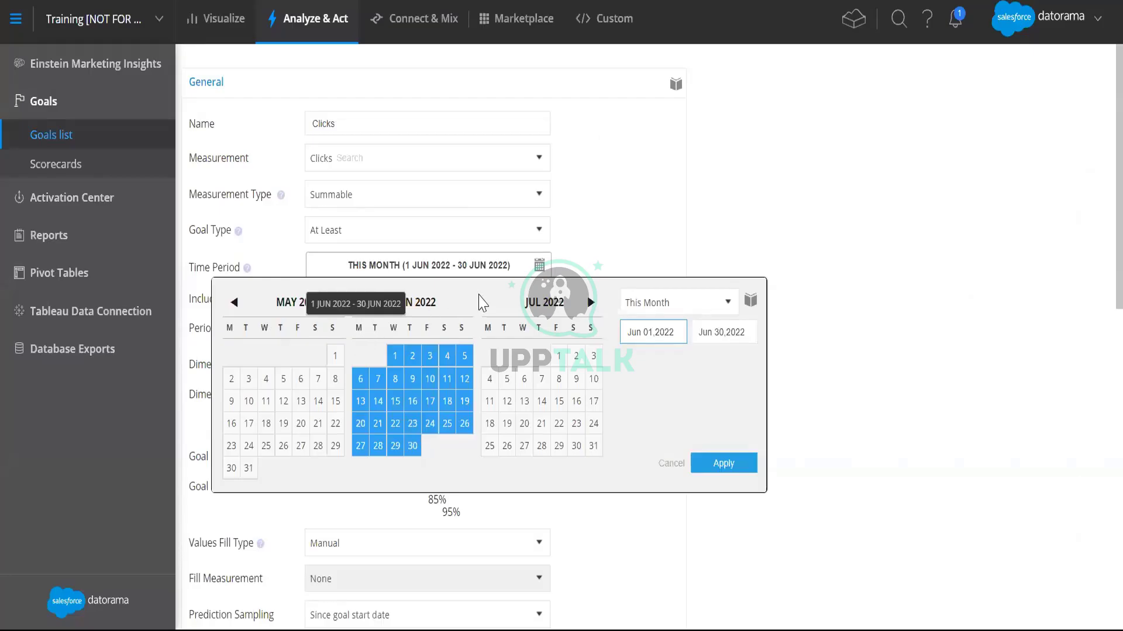
- Apply a custom time period of 1 Mar 2018 to 1 Mar 2022 to the Clicks goal
click(234, 302)
click(234, 302)
click(234, 303)
click(234, 302)
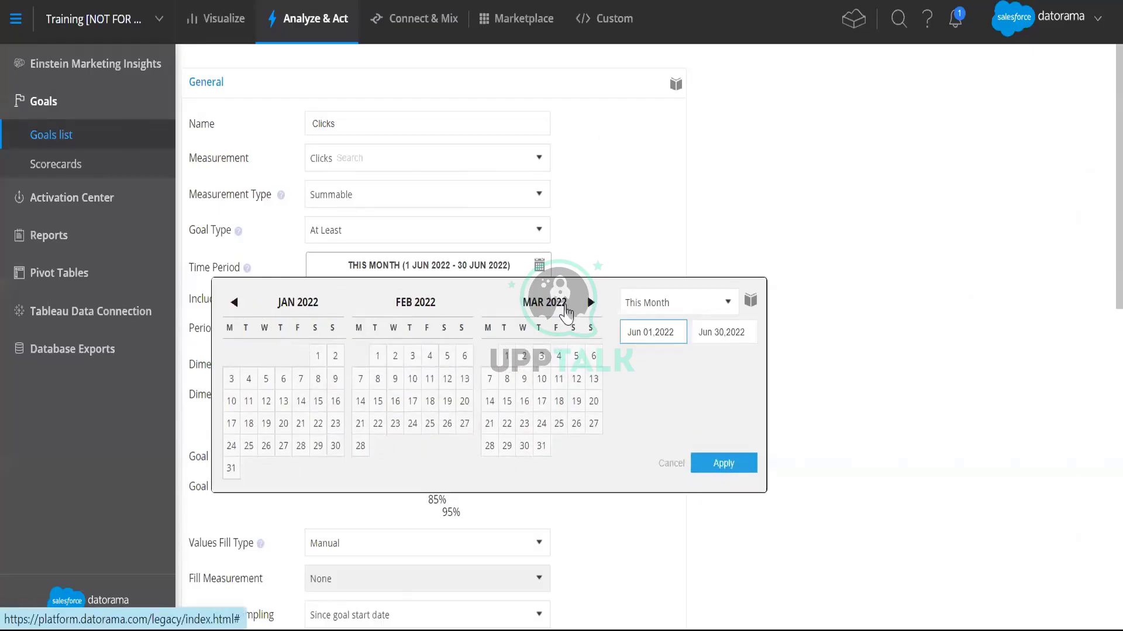
click(506, 355)
click(686, 335)
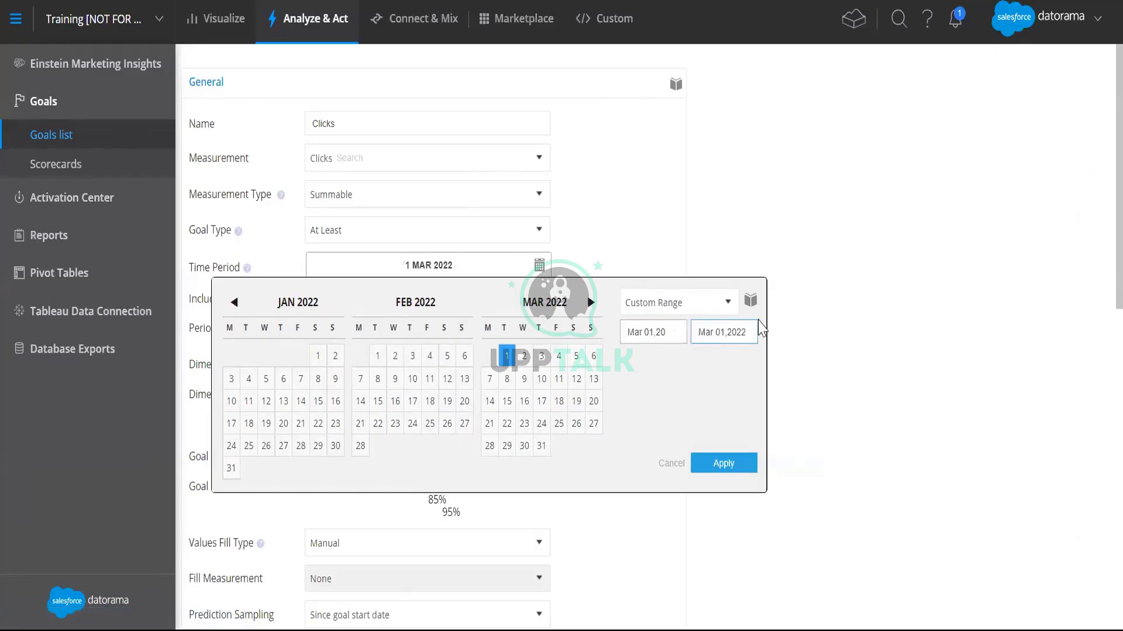
click(715, 341)
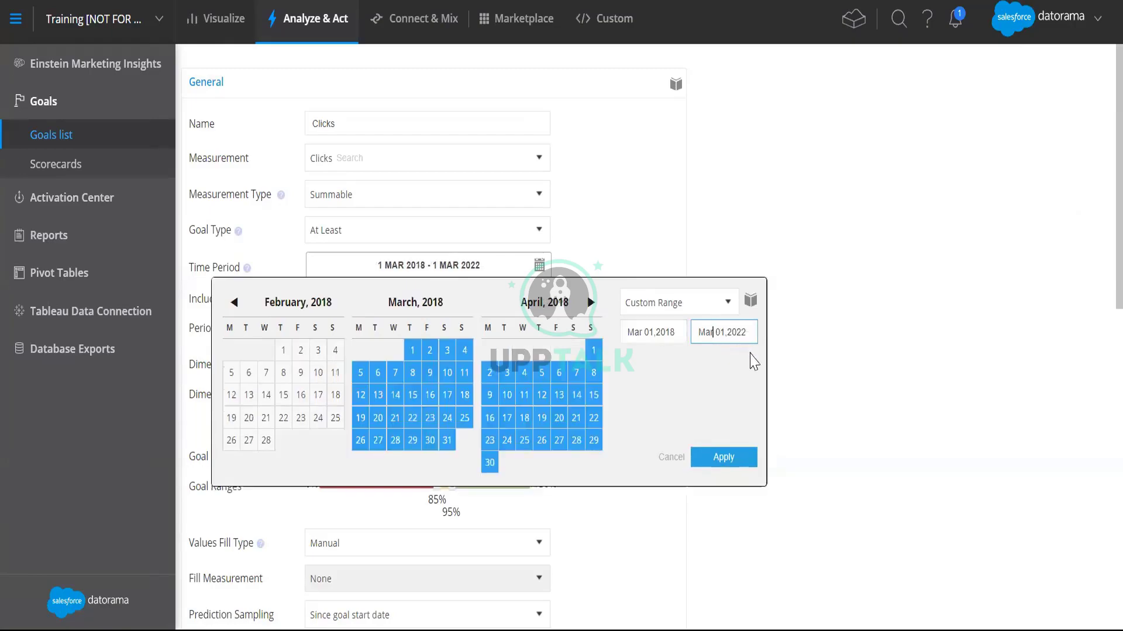
click(727, 461)
- Set the Clicks goal's time period to 1 Mar 2018 through 30 Apr 2018 and apply it
click(475, 272)
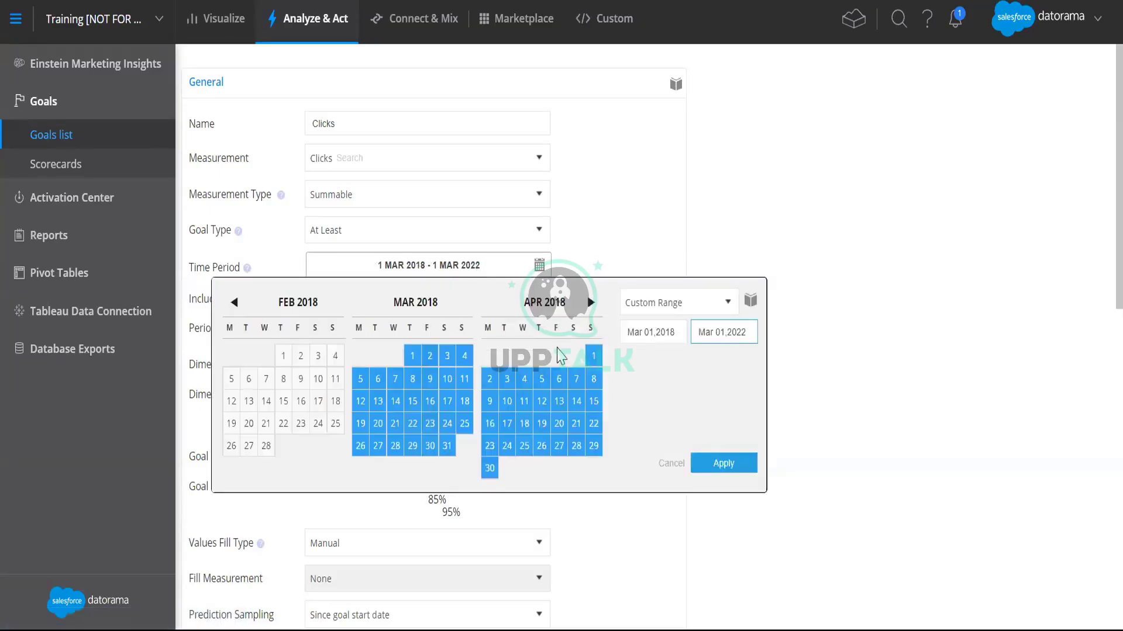
click(412, 356)
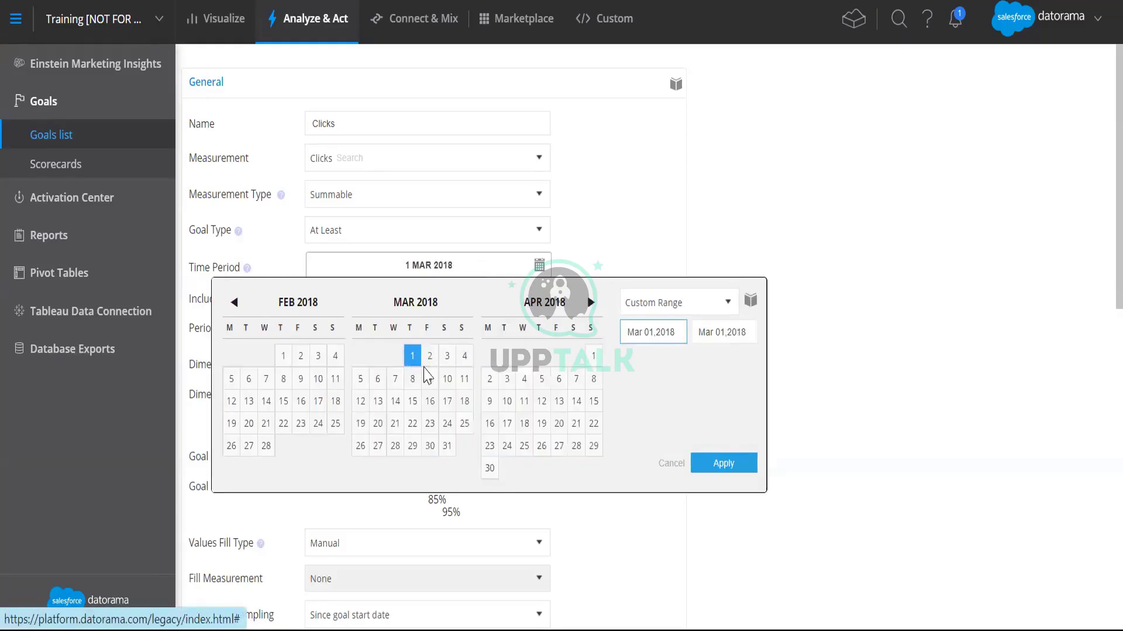
click(492, 468)
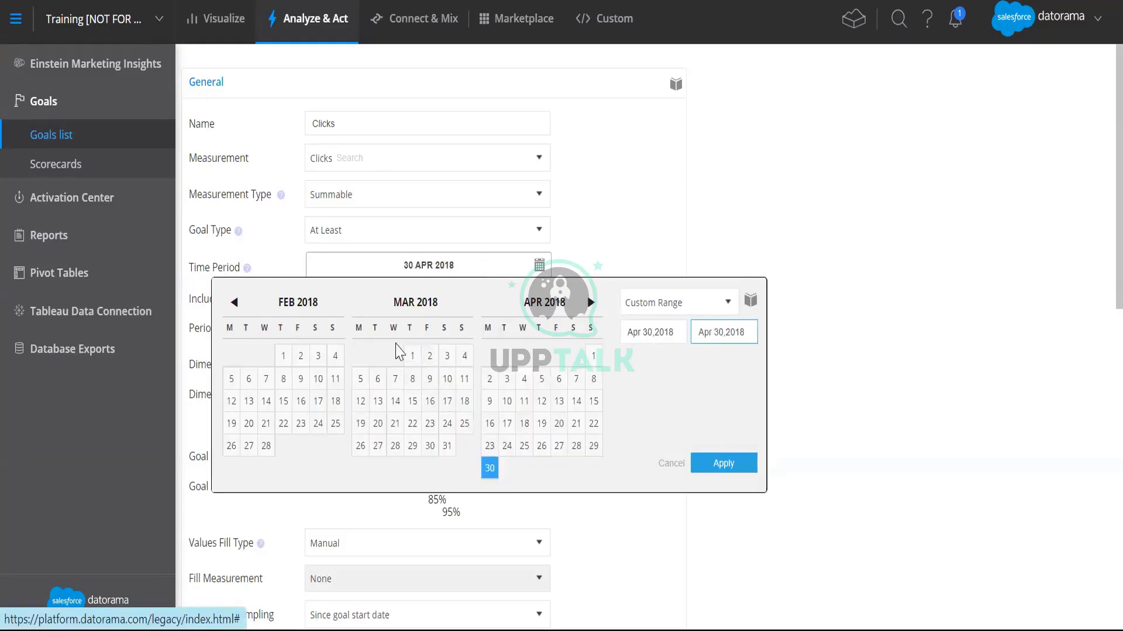
click(412, 357)
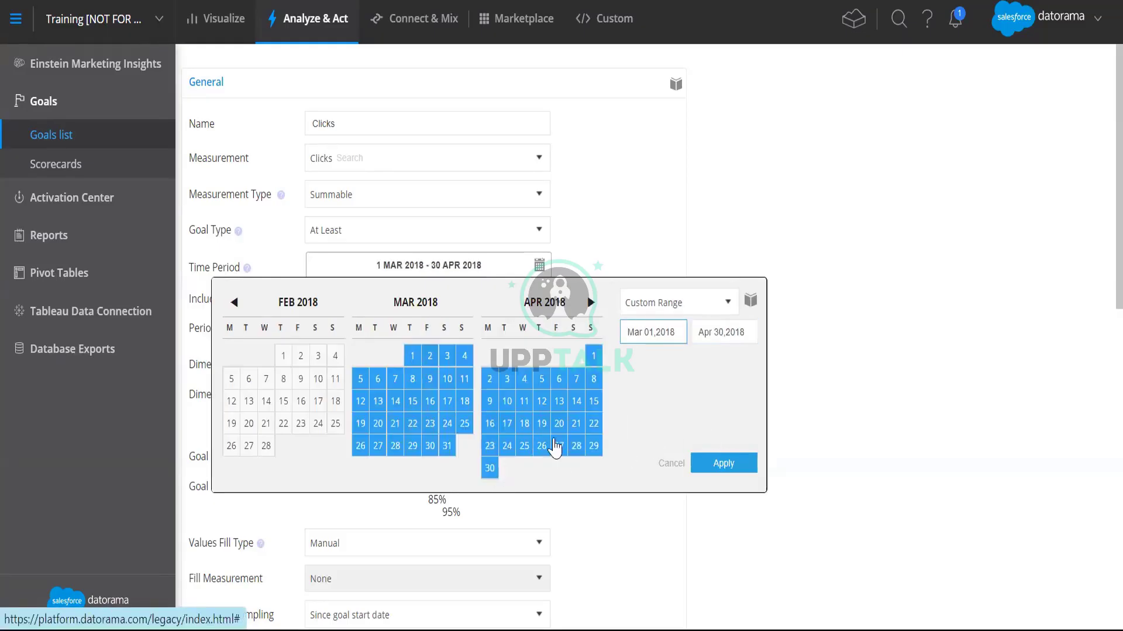
click(728, 465)
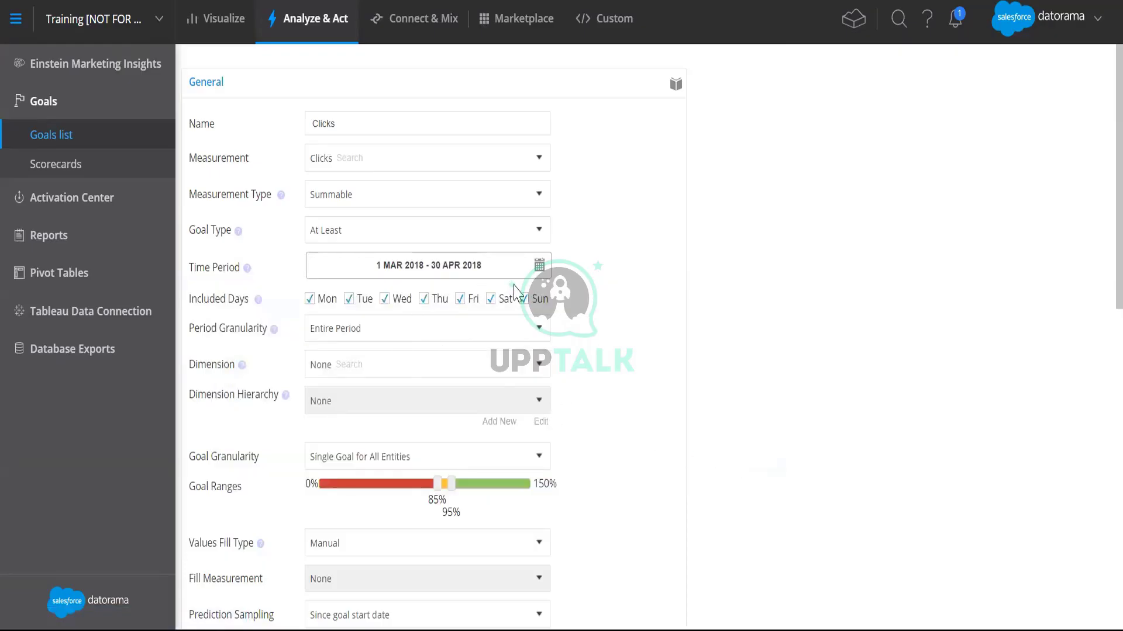
- Set the goal range thresholds to 79% for the lower limit and 132% for the upper limit
scroll(509, 287, down, 5)
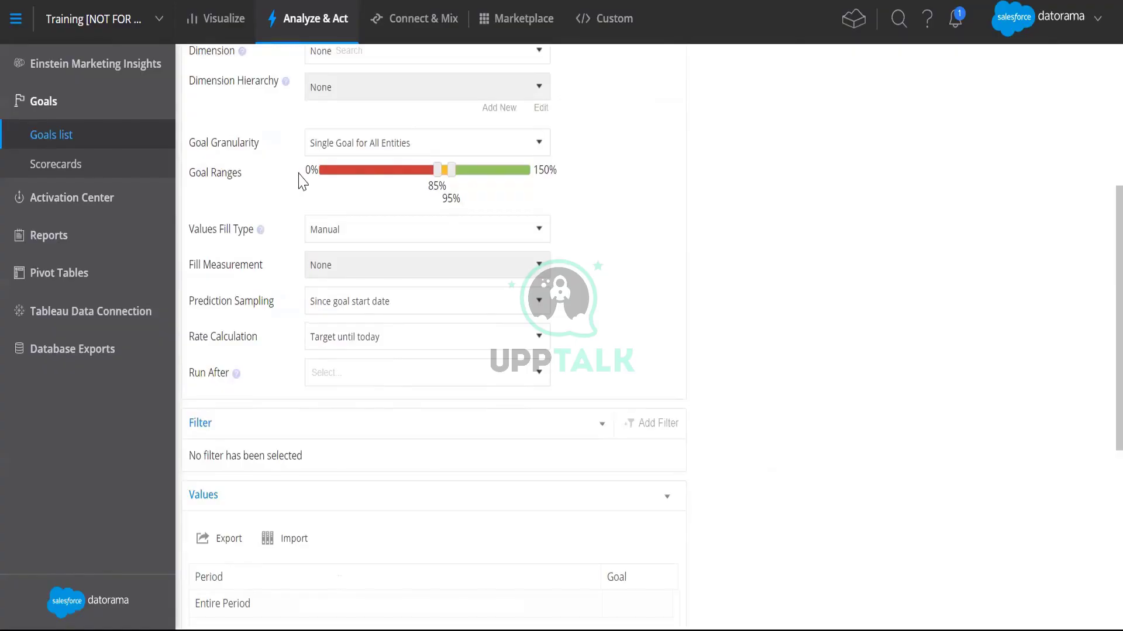
mouse_move(437, 170)
mouse_down()
mouse_move(388, 186)
mouse_move(431, 187)
mouse_up()
drag(455, 173, 505, 177)
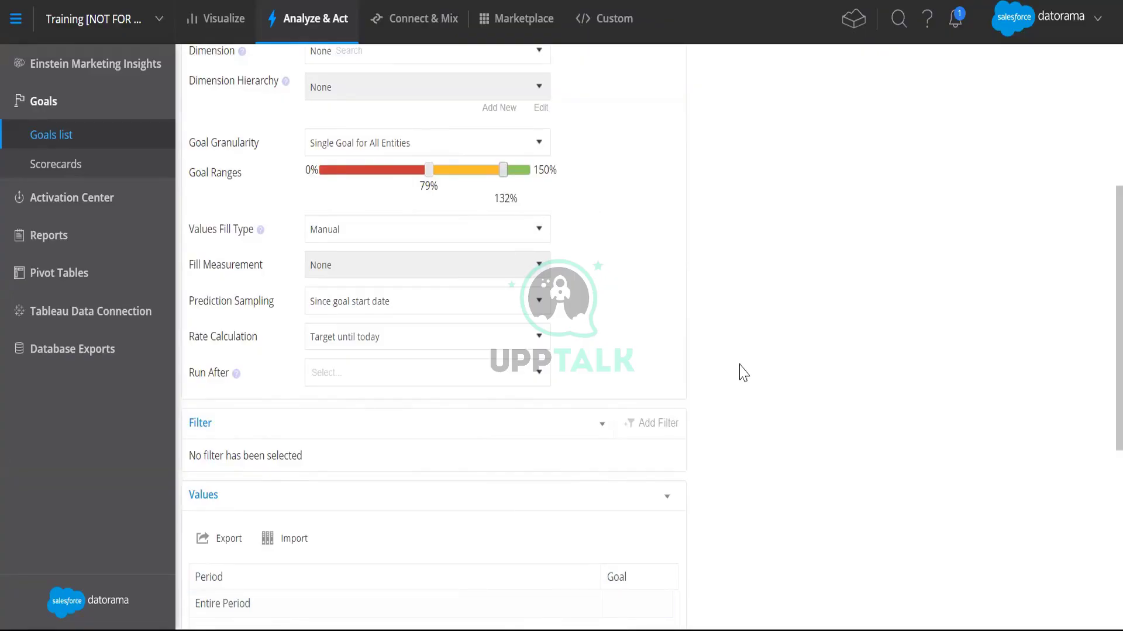
- Open the Goal value of the Entire Period row for editing and review the goal's general settings
scroll(755, 374, down, 3)
scroll(754, 376, up, 1)
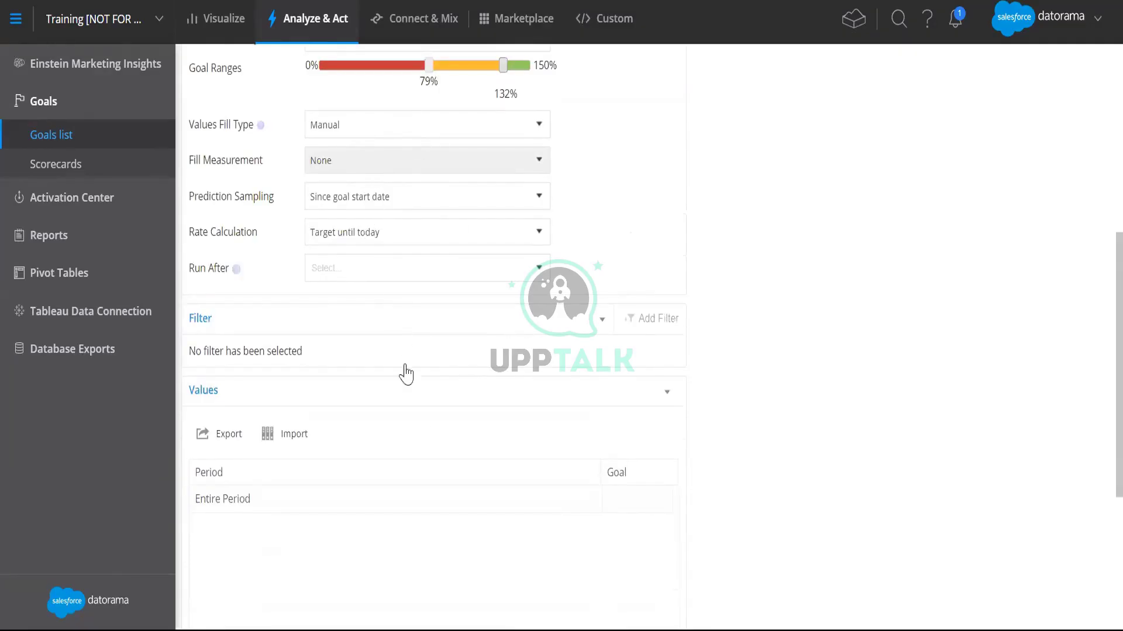
click(635, 498)
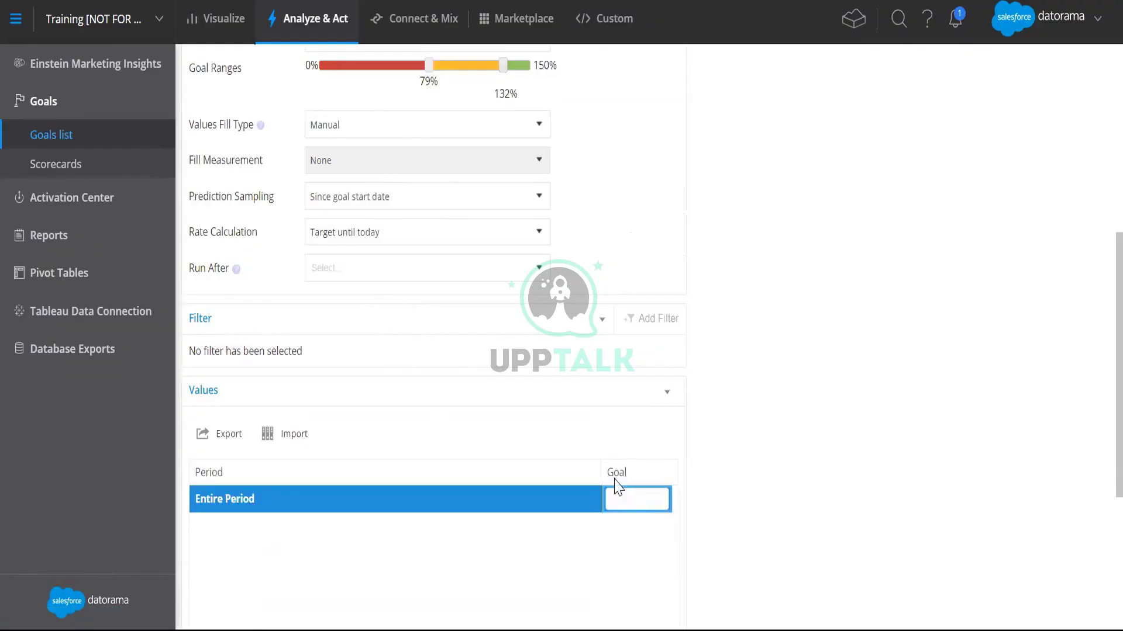
scroll(501, 349, up, 7)
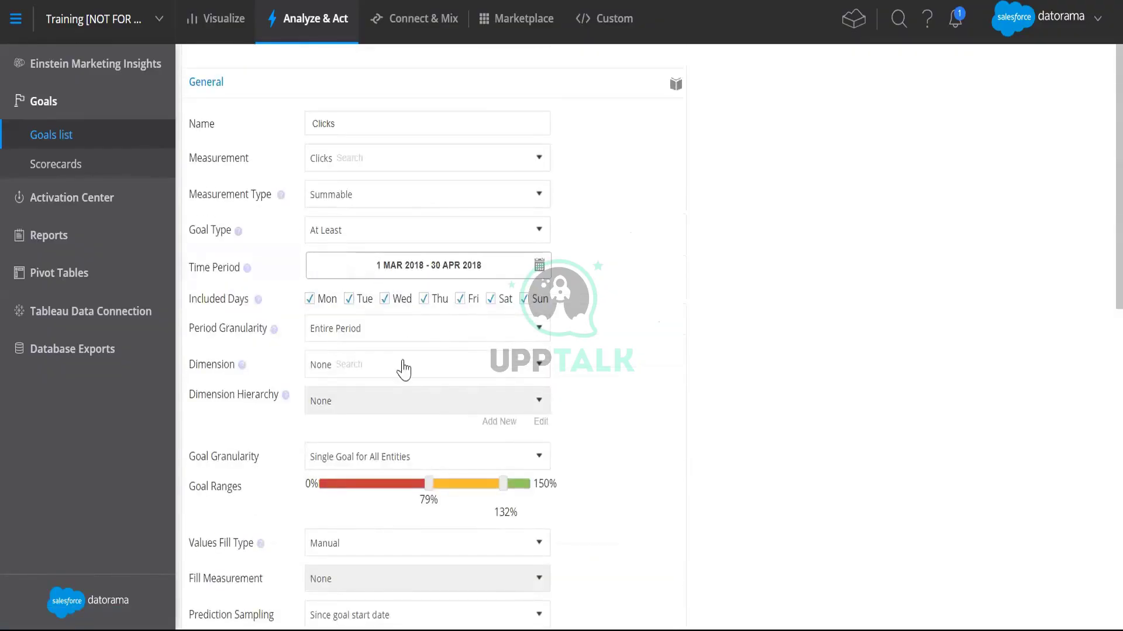
scroll(559, 388, down, 7)
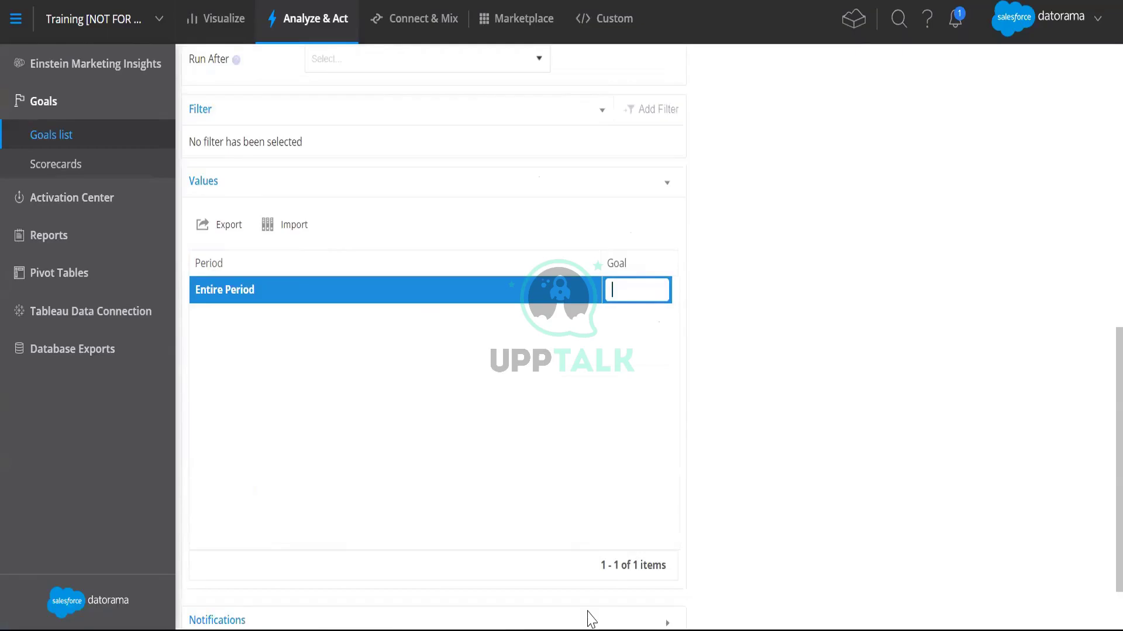
- Switch to the Excel display report, check the total of the Clicks column, and return to the Datorama goal
key(alt+Tab)
key(Right)
key(Right)
key(Right)
key(Right)
key(Right)
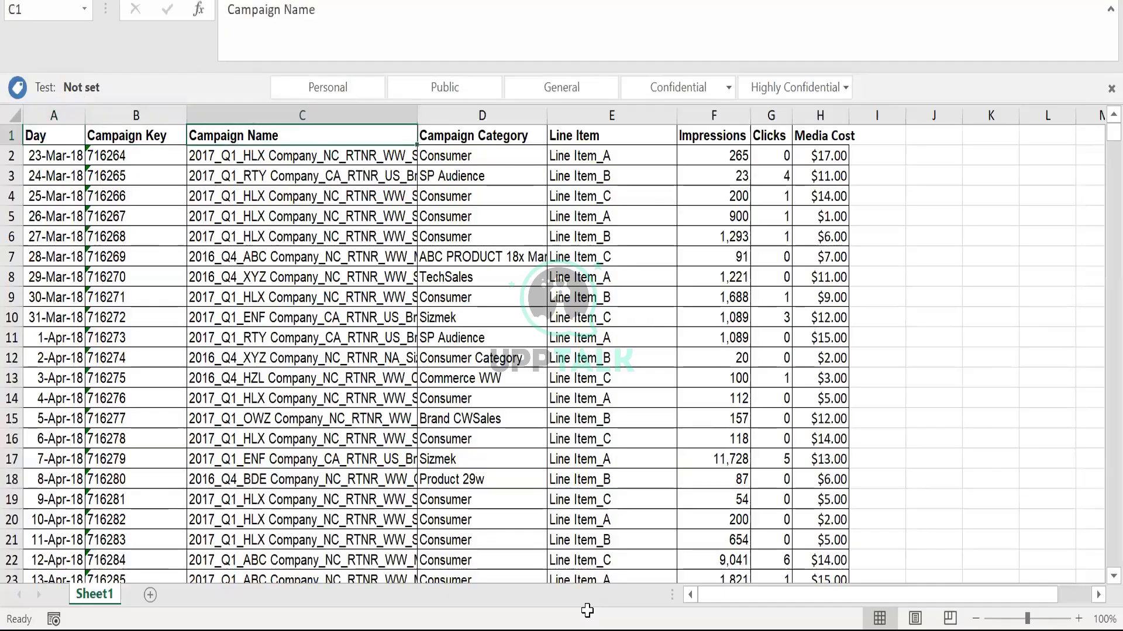
key(Right)
key(ctrl+shift+Down)
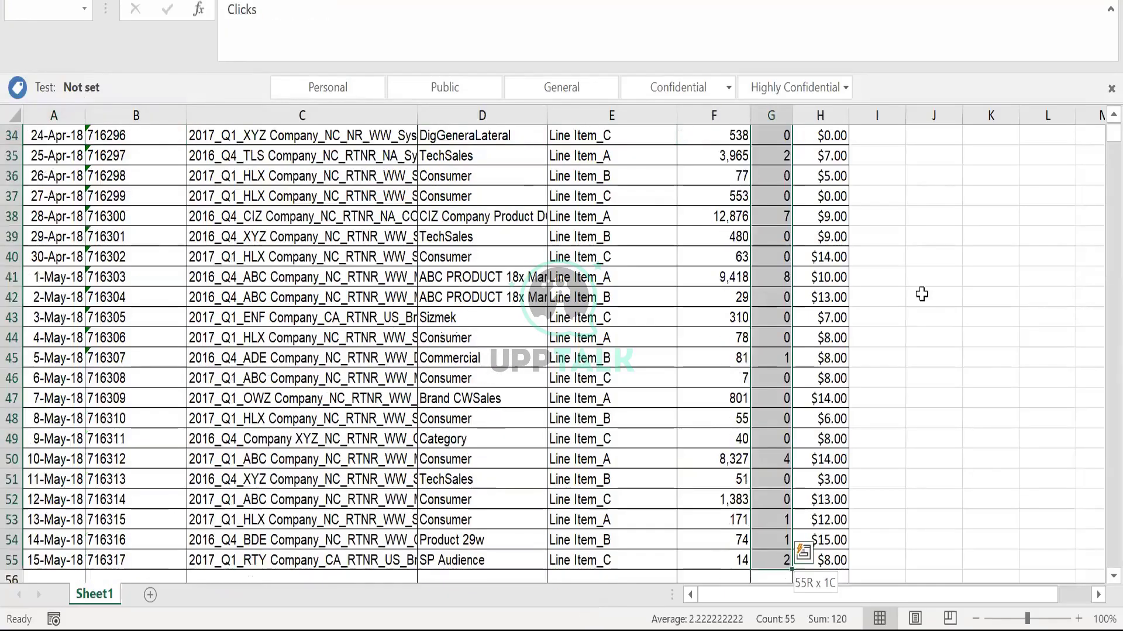
key(ctrl+Up)
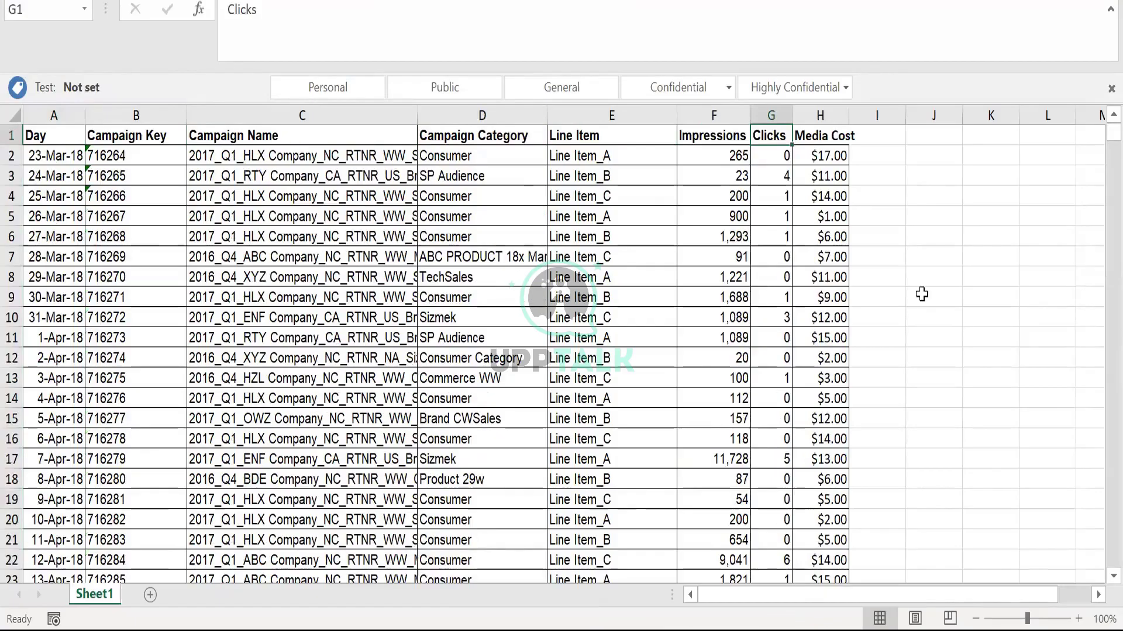
key(Left)
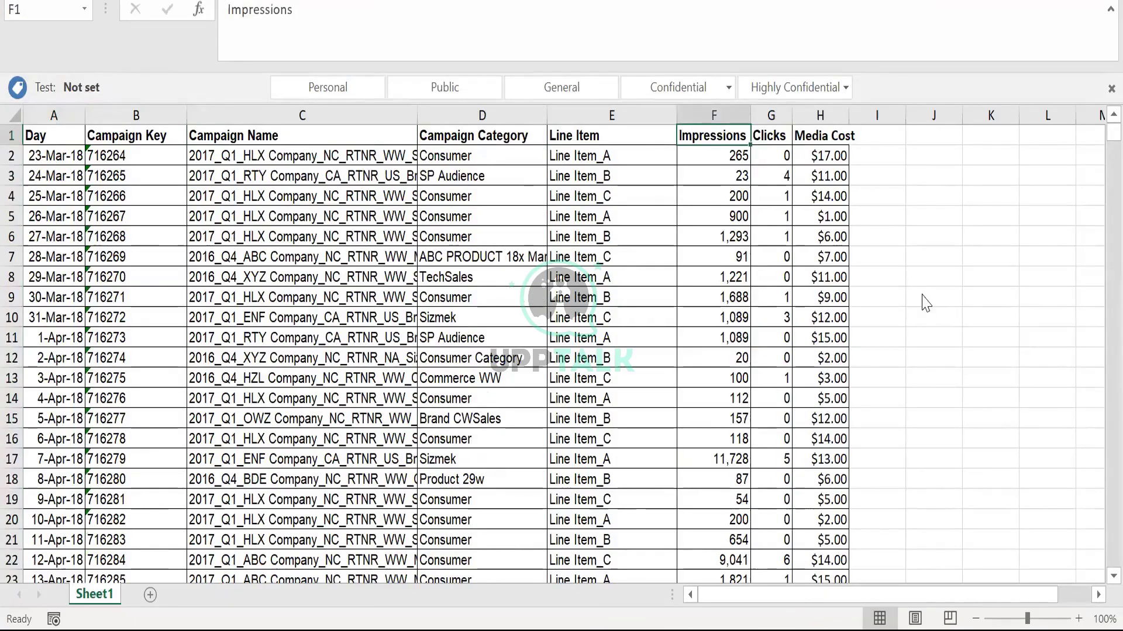
key(alt+Tab)
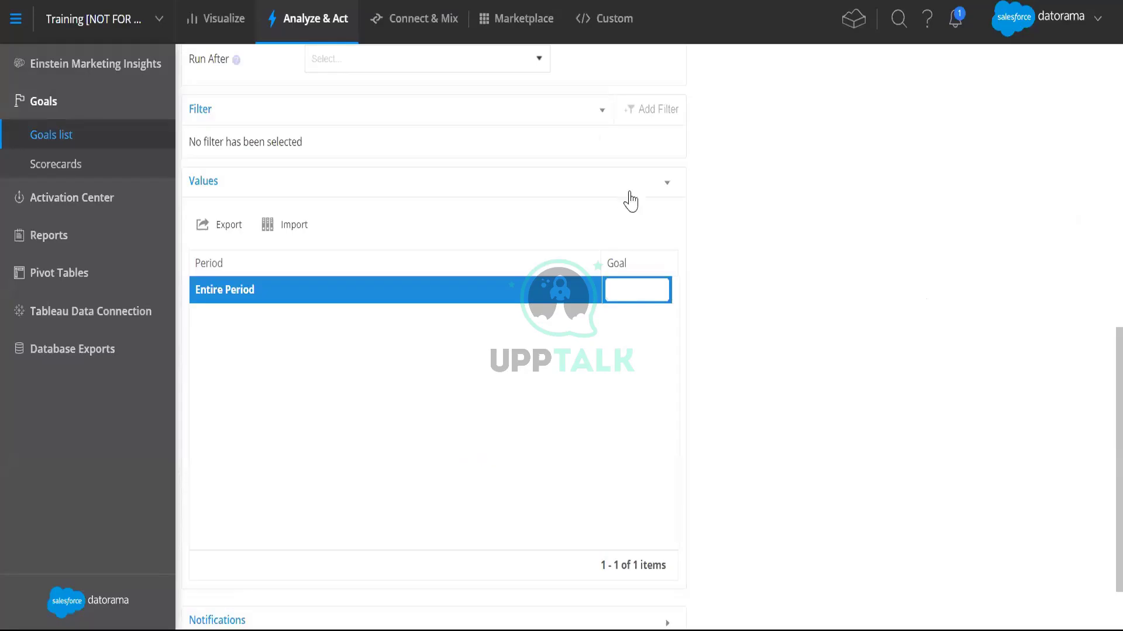
- Enter 20 as the Entire Period goal value and save the Clicks goal
scroll(684, 234, up, 10)
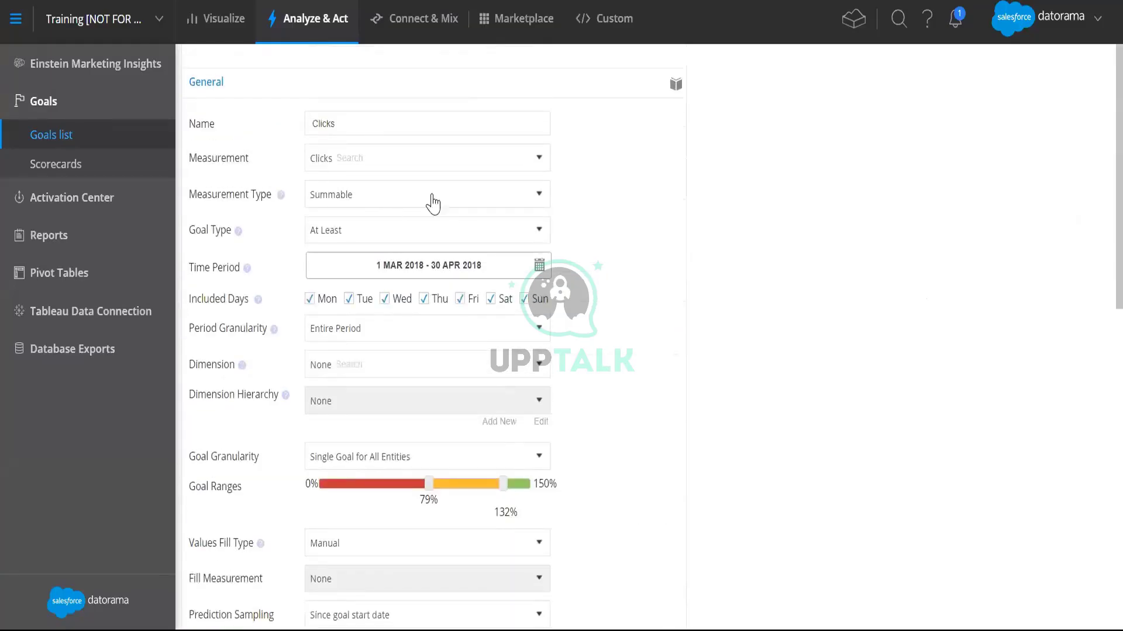
scroll(760, 325, down, 9)
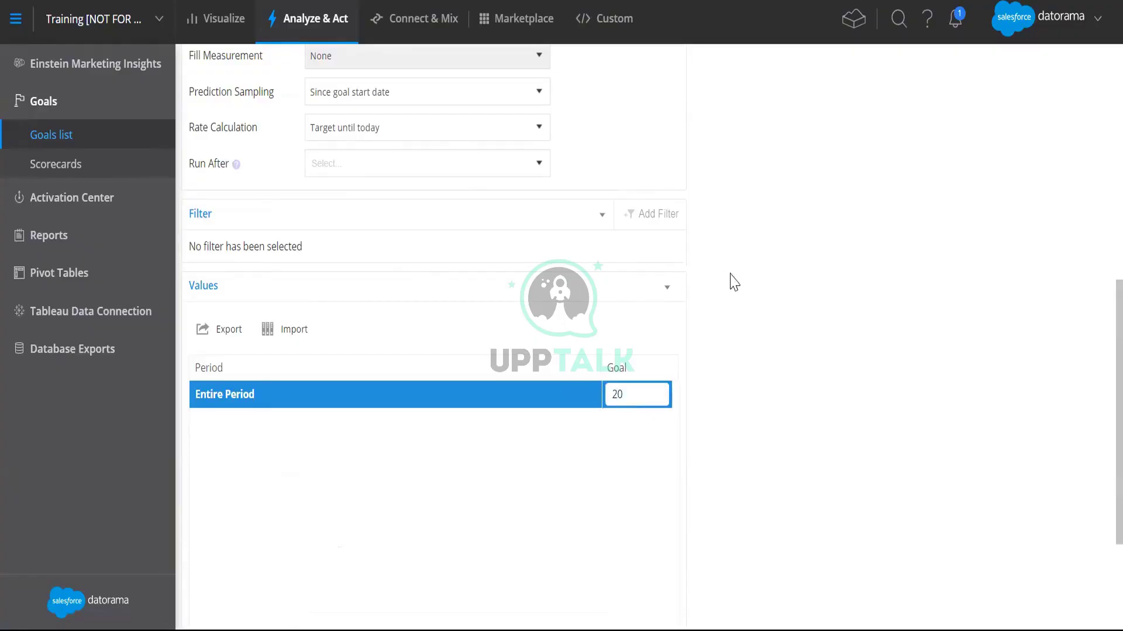
click(807, 348)
scroll(806, 349, down, 3)
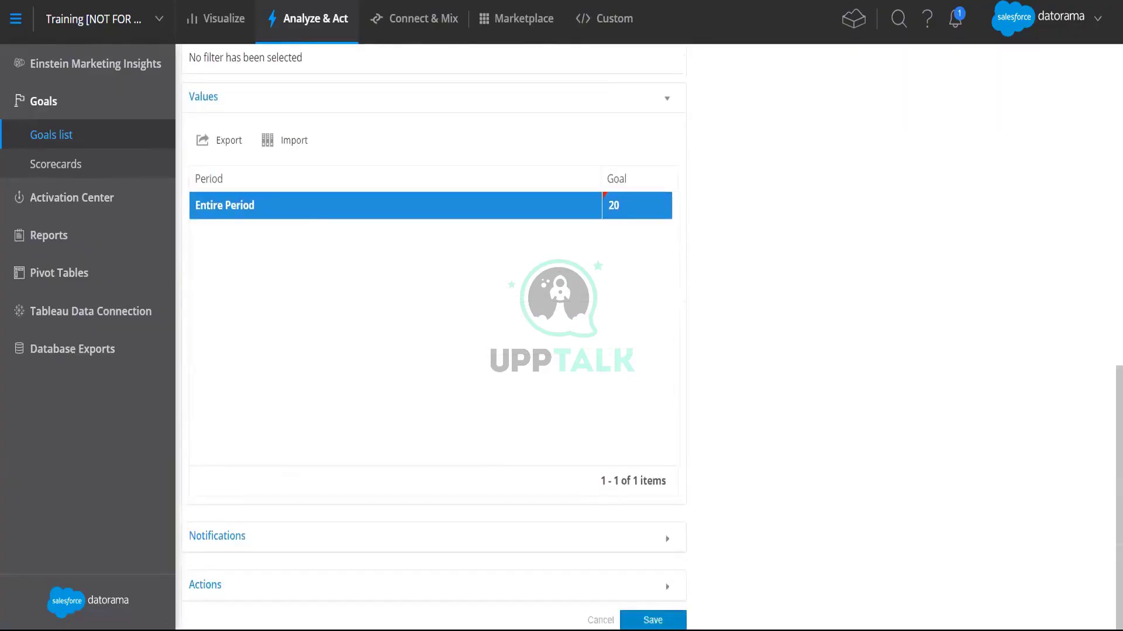
click(652, 620)
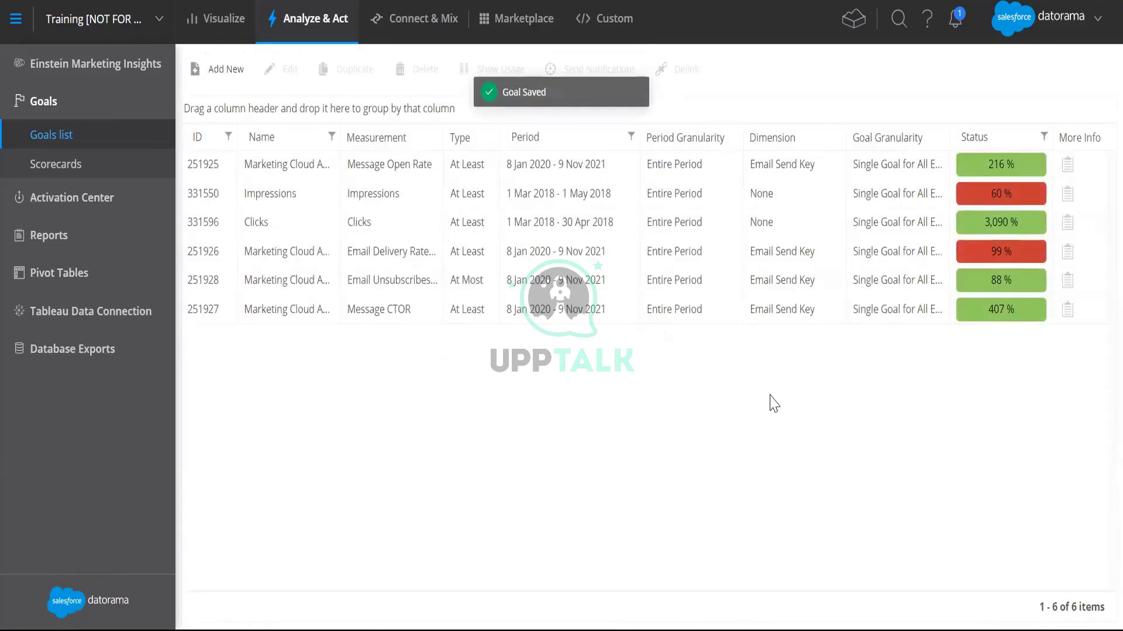
- Reopen the Clicks goal from the goals list, check its Entire Period value, and save it again
click(996, 234)
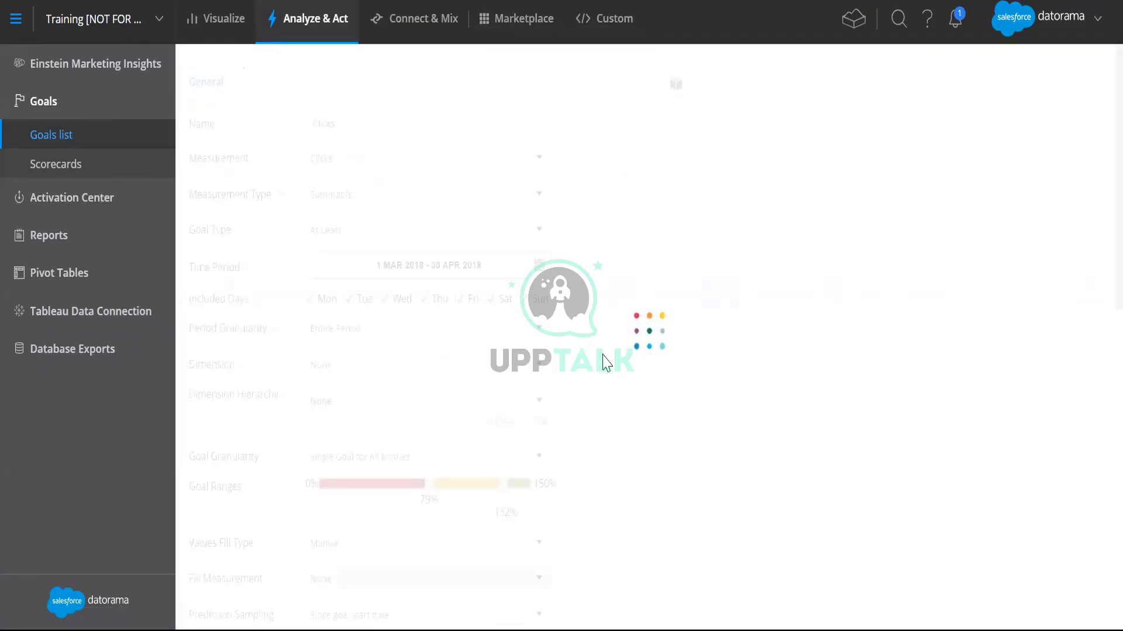
scroll(506, 397, down, 10)
click(630, 290)
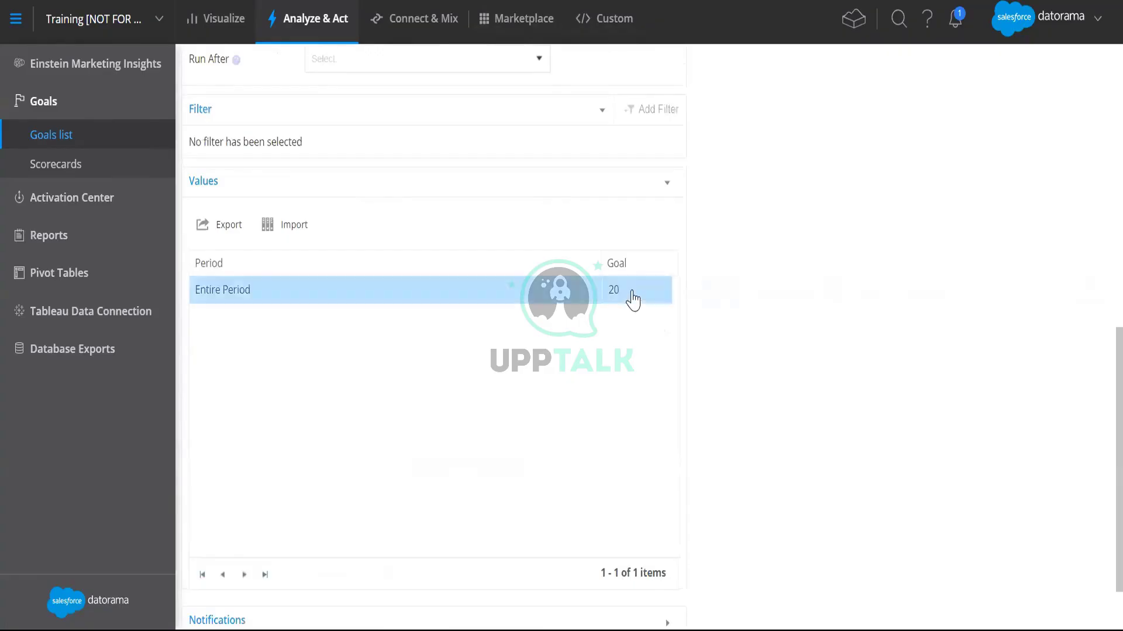
drag(621, 288, 592, 290)
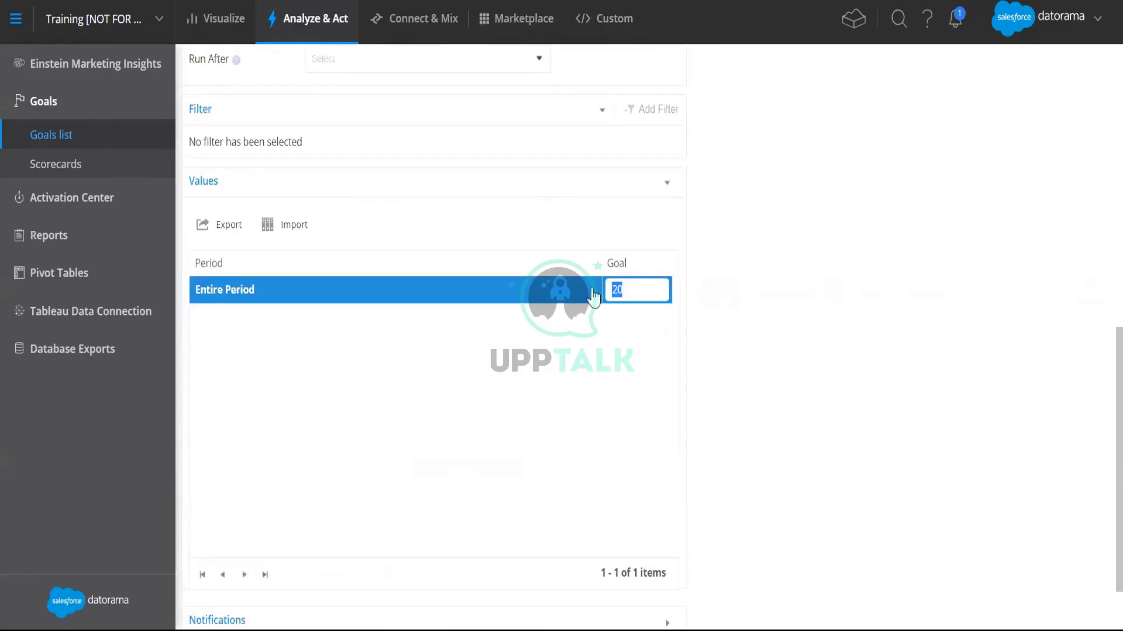
click(755, 478)
scroll(754, 478, down, 2)
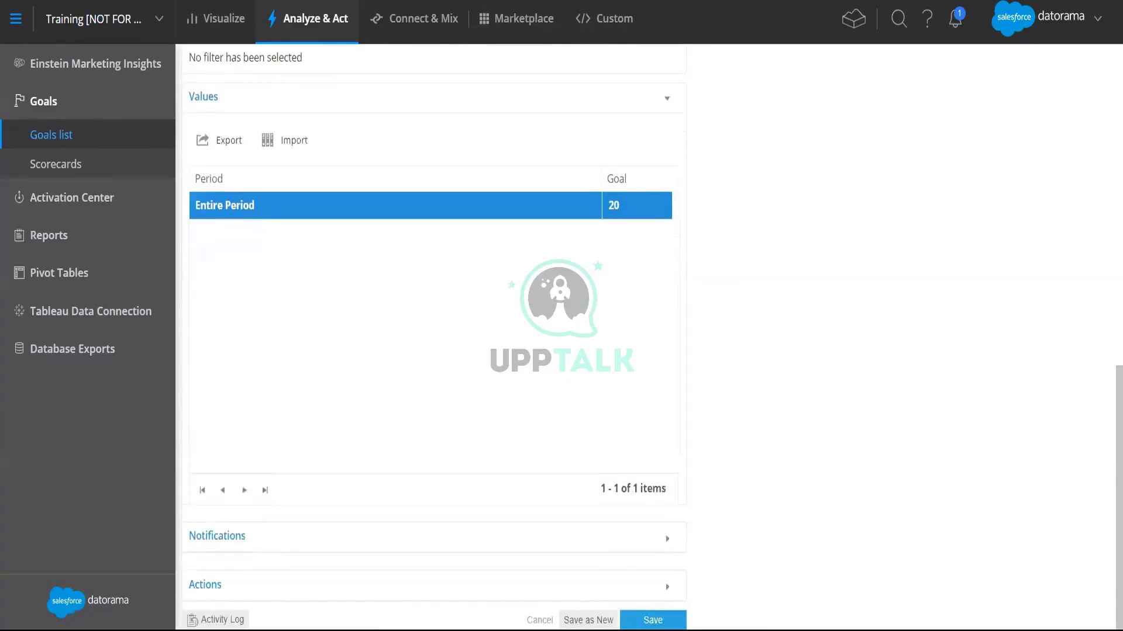
click(653, 620)
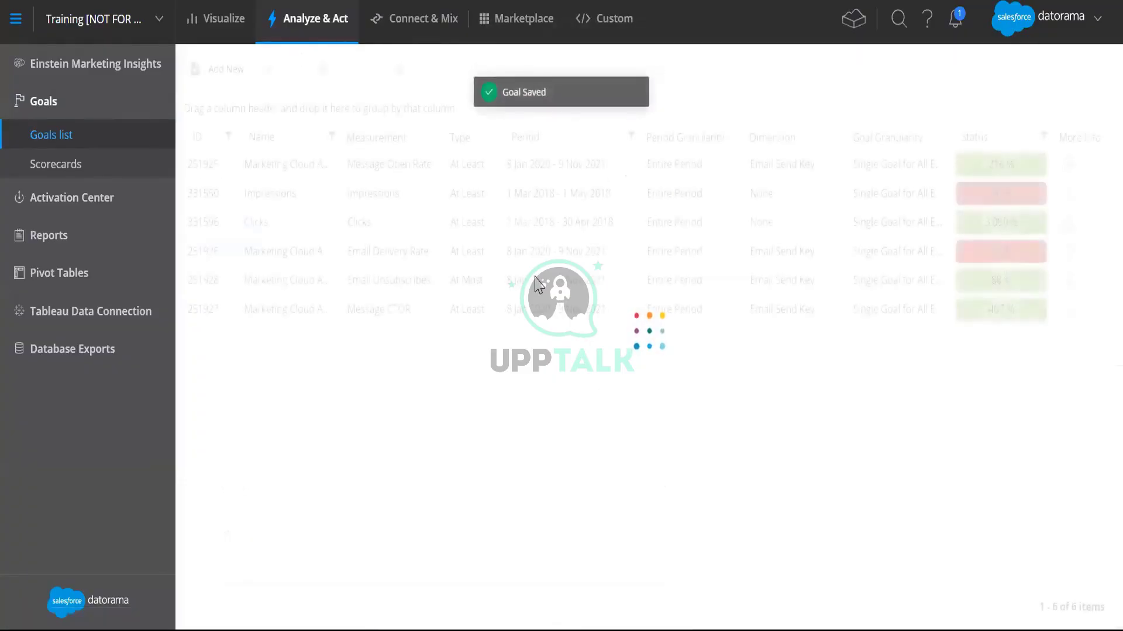
- Review the Impressions goal's settings from the goals list, and open Dashboard Page 7 in edit mode
click(876, 222)
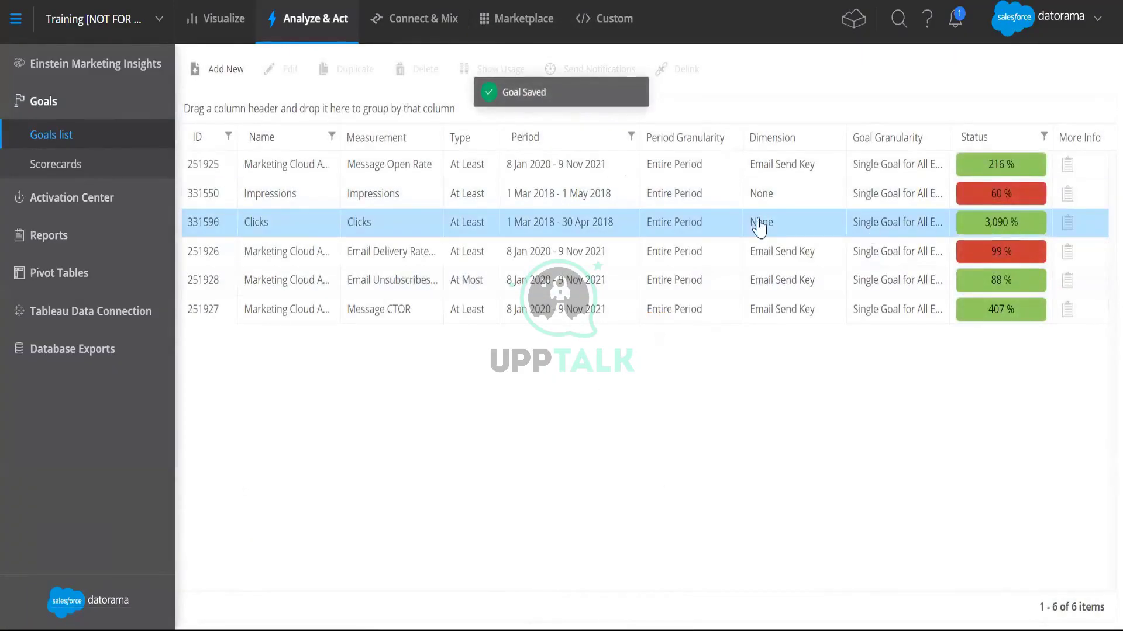
click(699, 224)
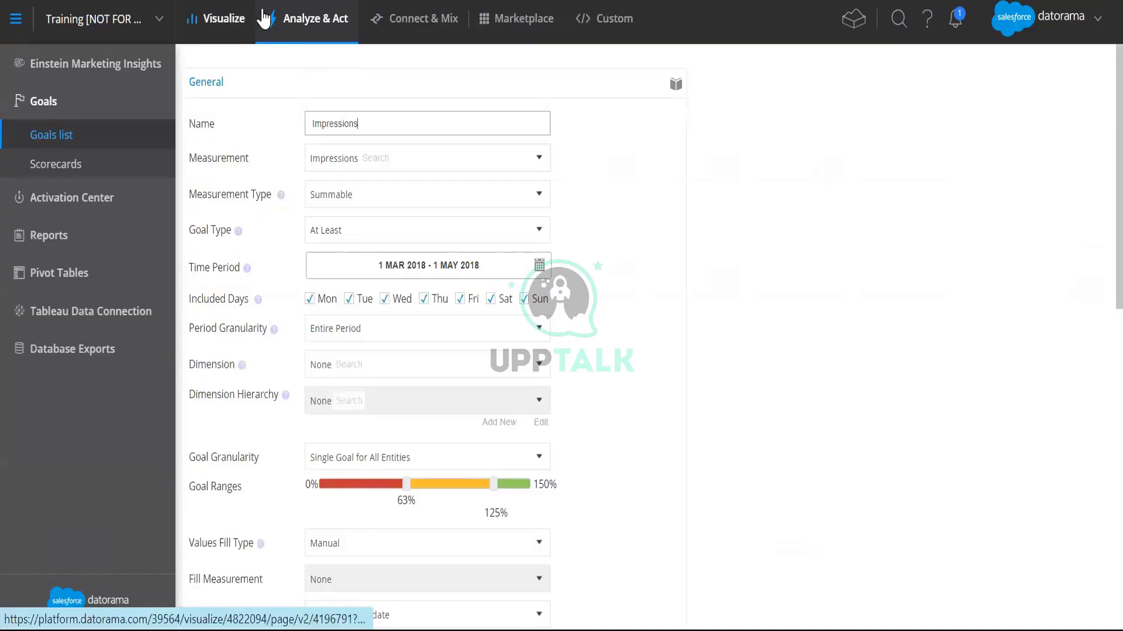
click(214, 29)
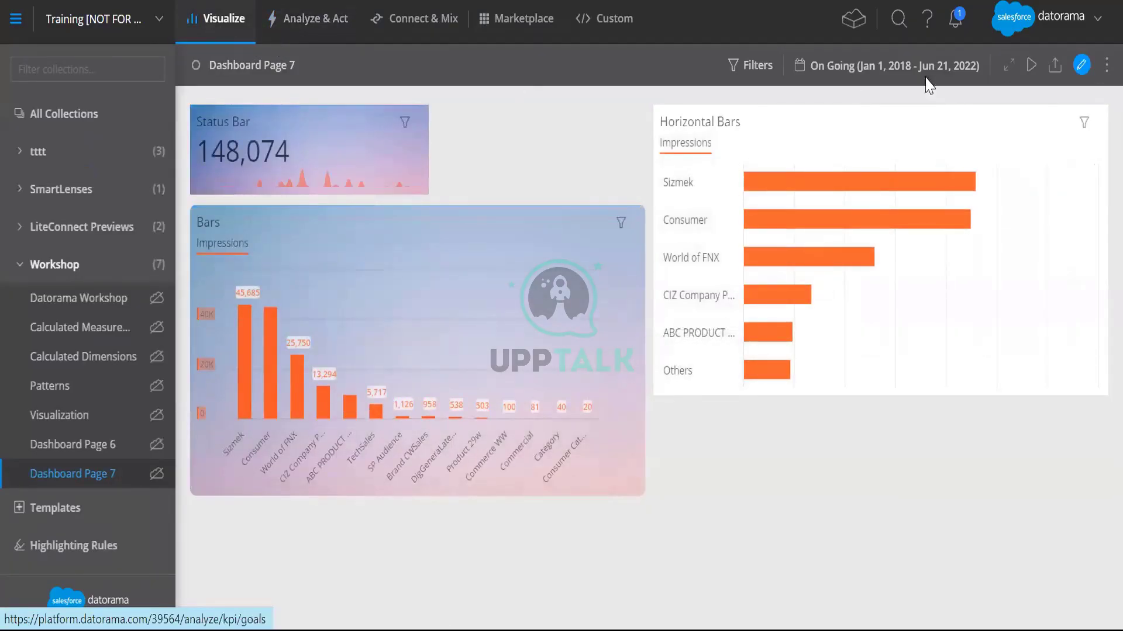
click(1080, 65)
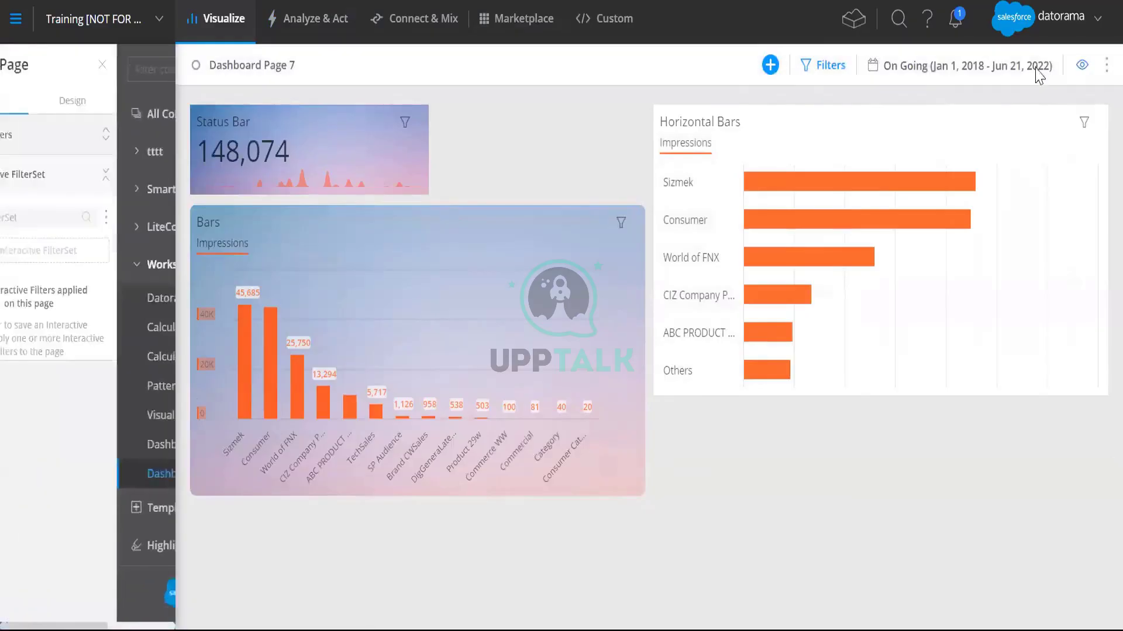
- Add a Goals gauge widget to the dashboard and try rearranging it with the Horizontal Bars widget
click(772, 66)
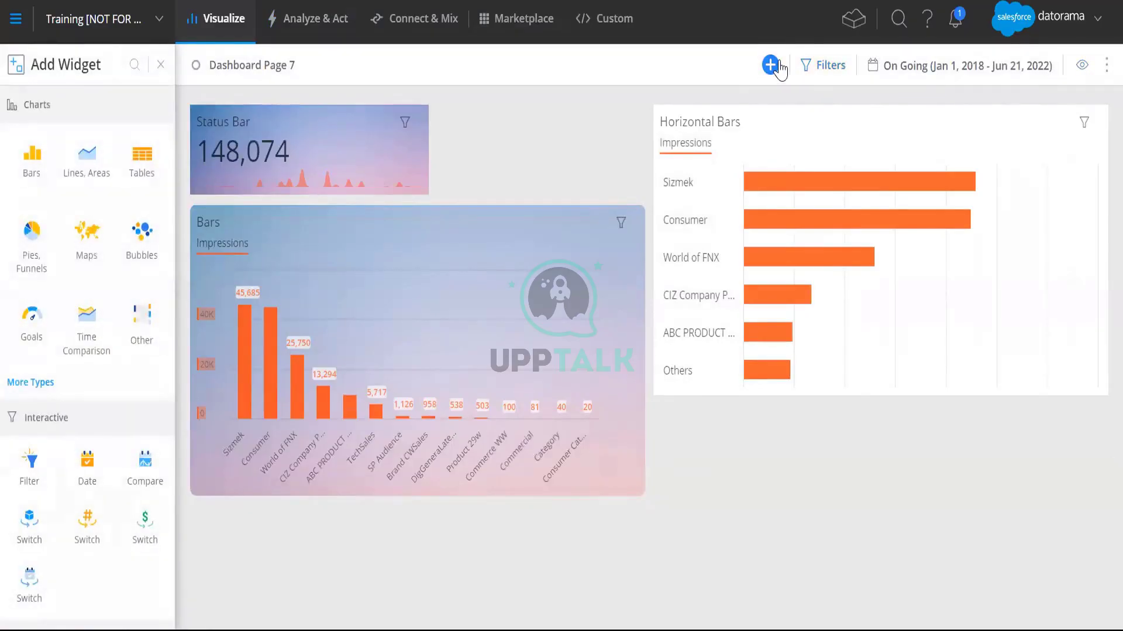
click(32, 319)
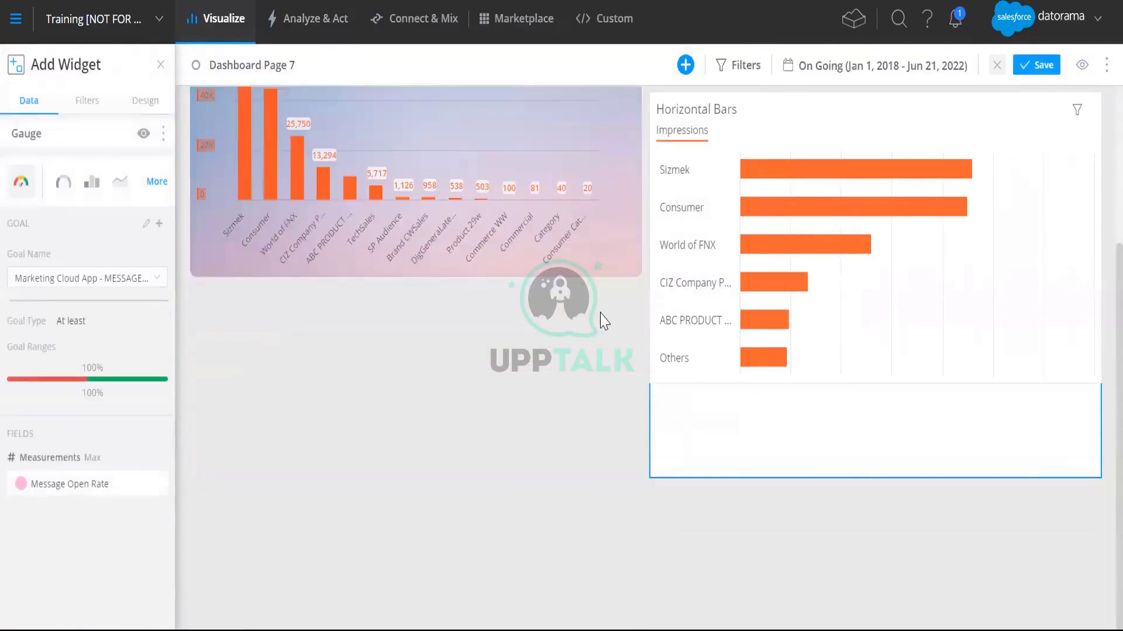
drag(794, 120, 818, 102)
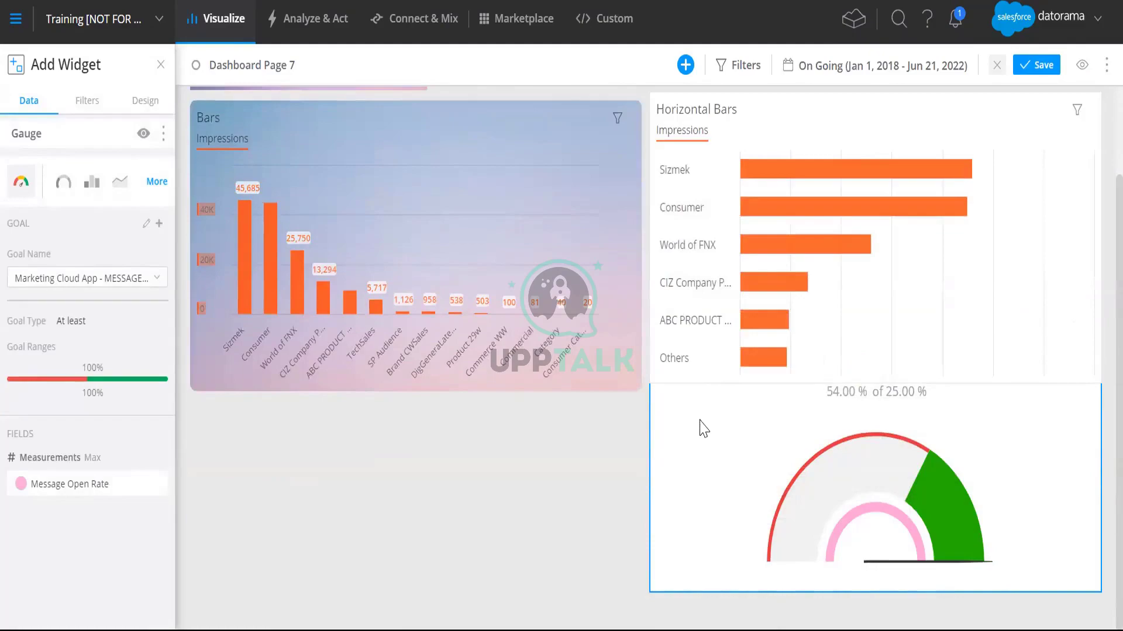
drag(735, 143, 275, 113)
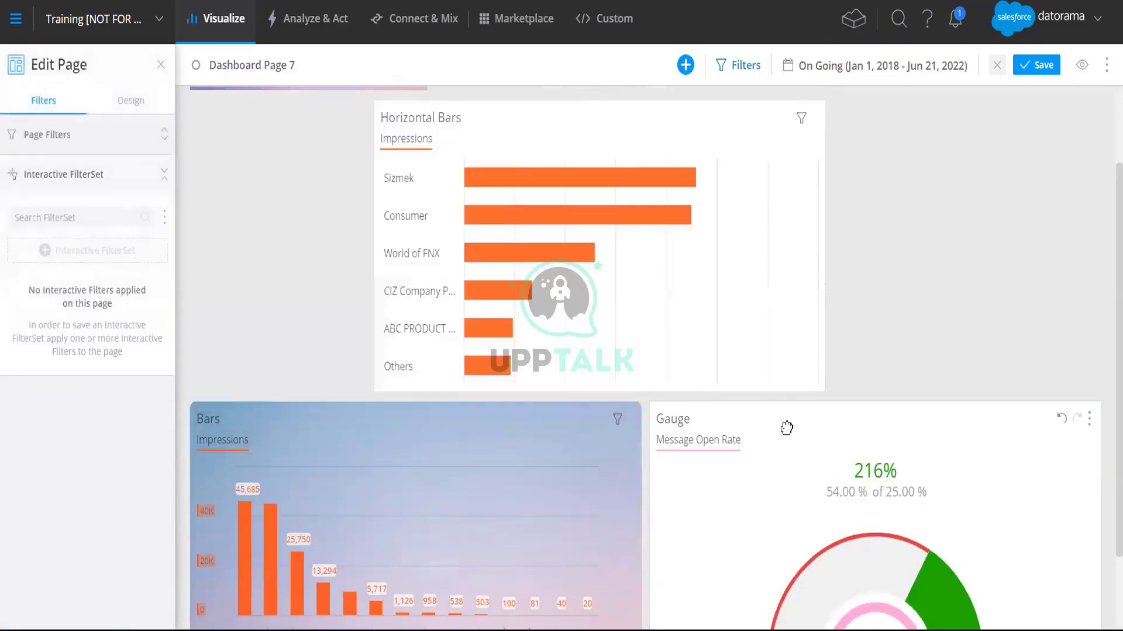
drag(775, 420, 783, 445)
- Set the Horizontal Bars widget's position to Fixed and place it to the right of the Status Bar and Bars widgets
click(646, 100)
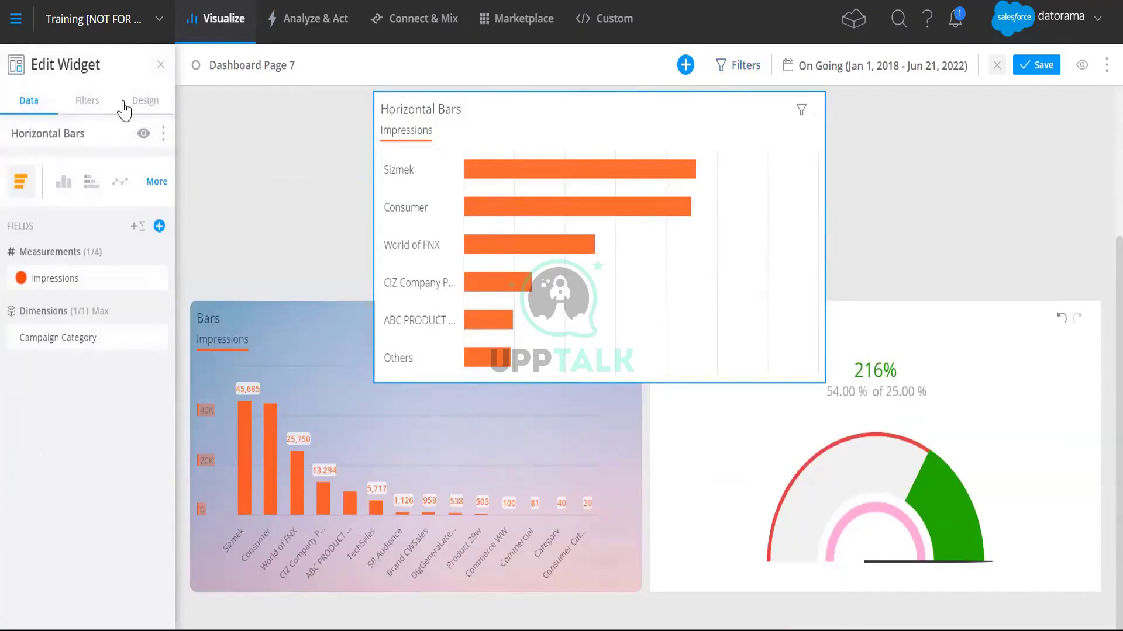
click(142, 101)
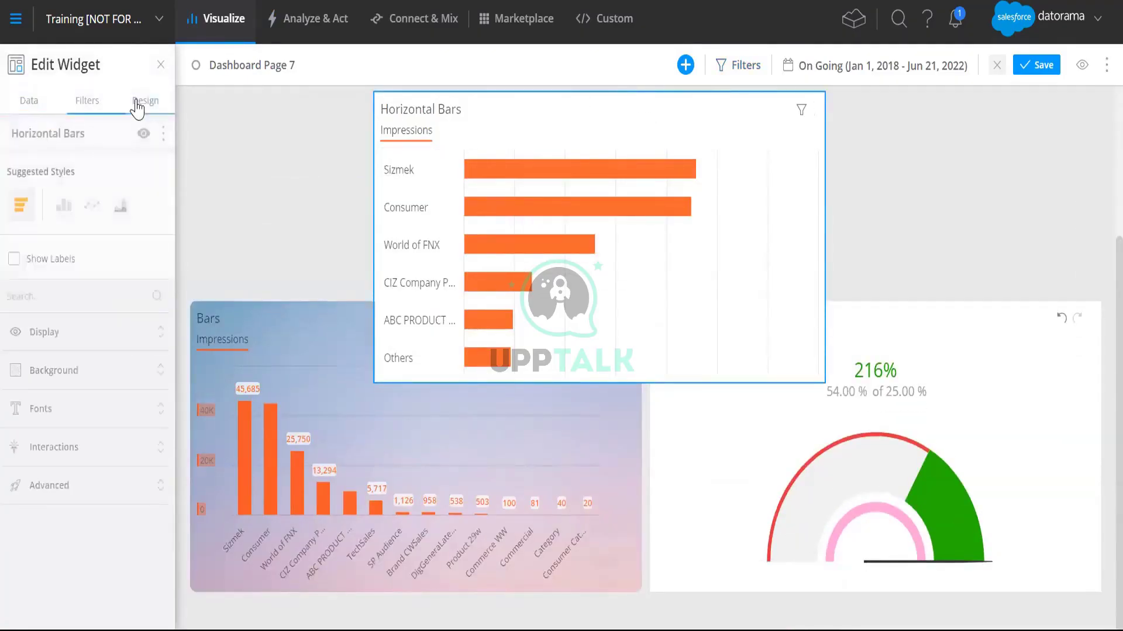
click(36, 345)
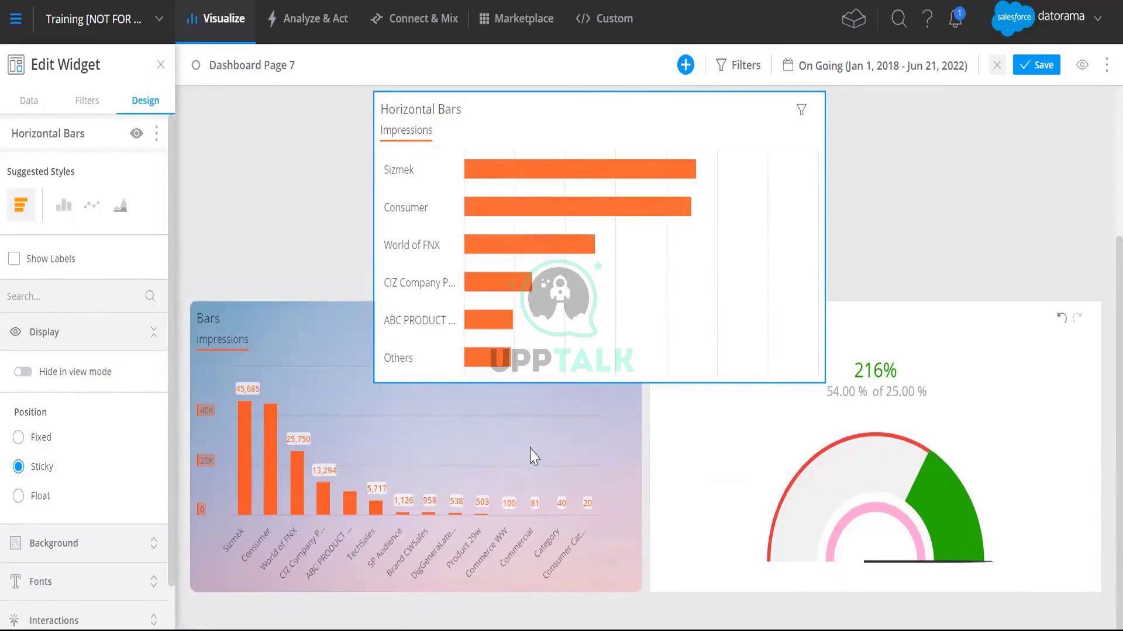
click(33, 446)
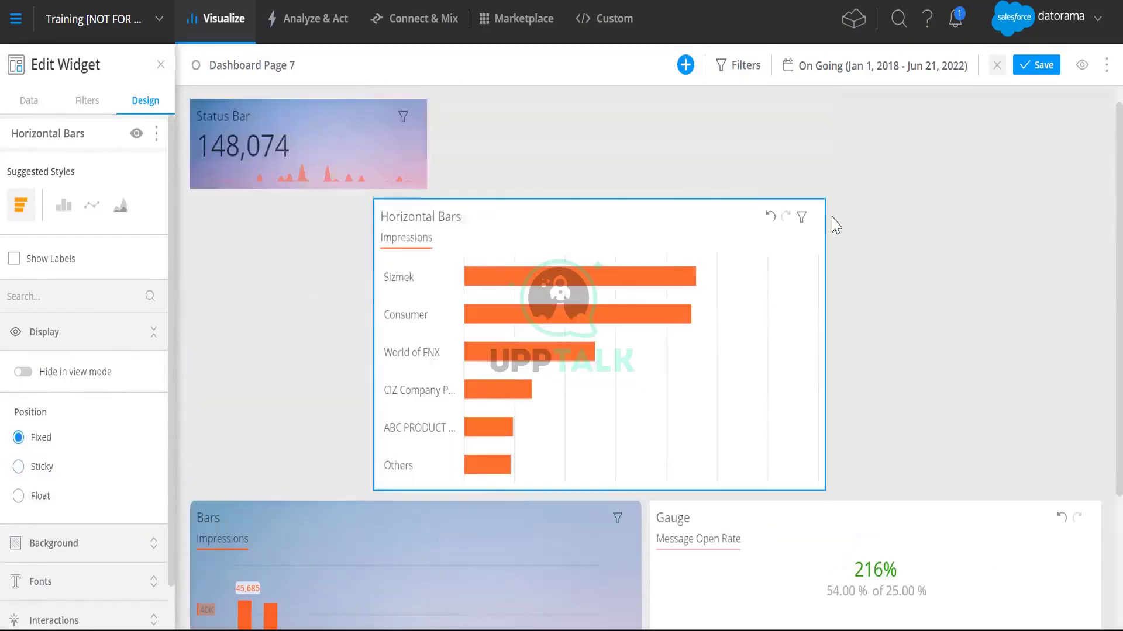
scroll(834, 220, up, 4)
drag(595, 209, 844, 271)
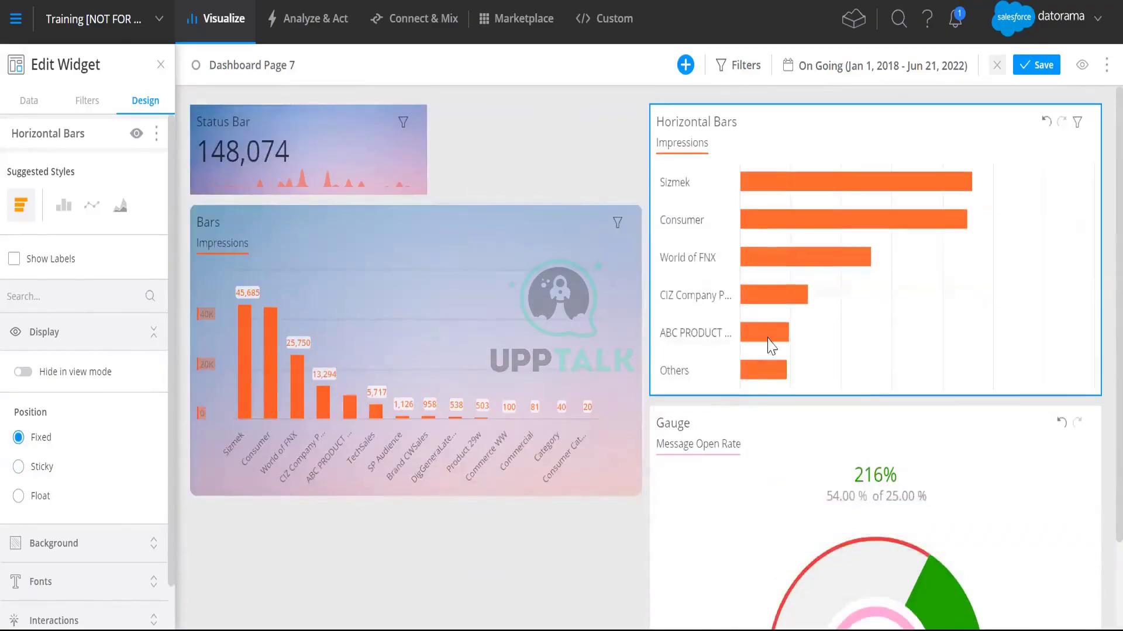
- Try to move the Gauge widget beneath the Bars widget, and assign the Clicks goal to the gauge
drag(747, 428, 289, 61)
drag(729, 421, 210, 554)
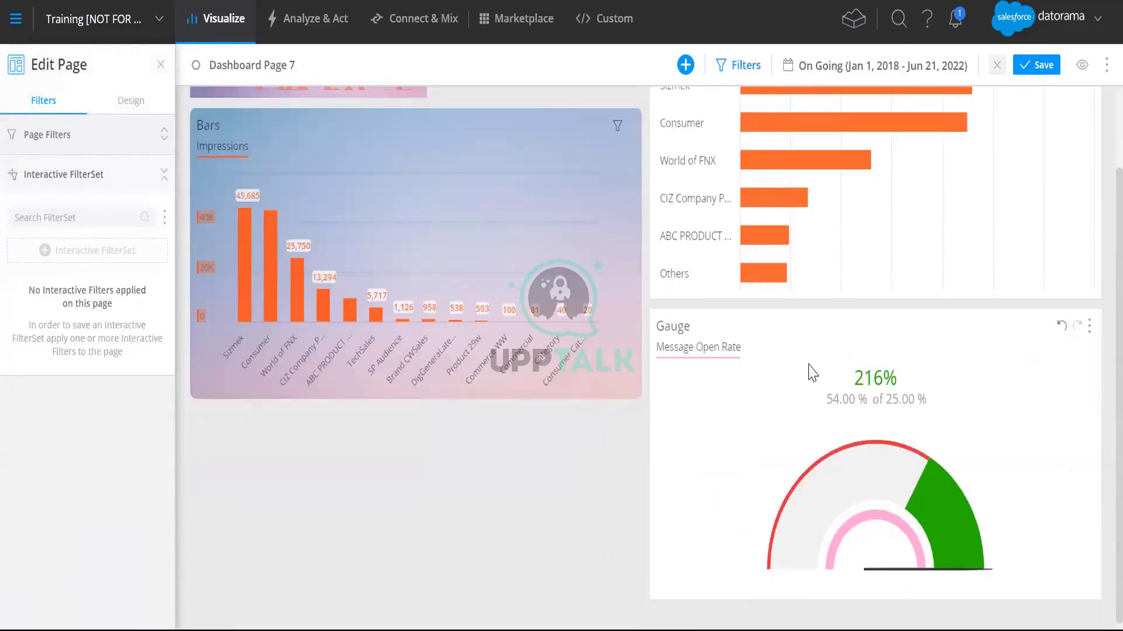
click(806, 323)
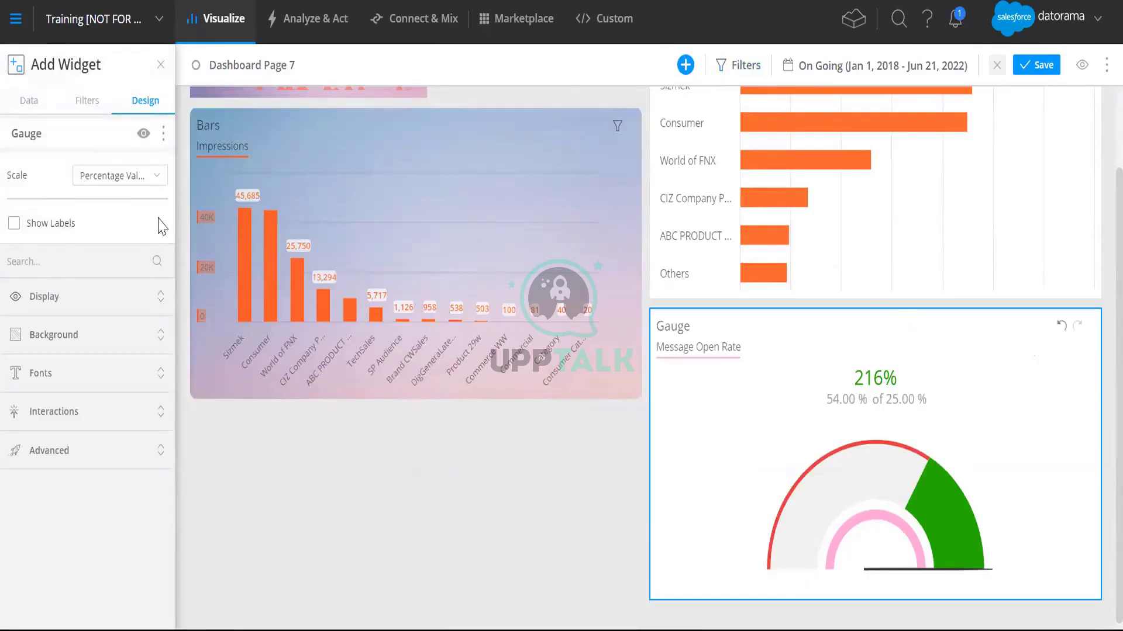
click(31, 104)
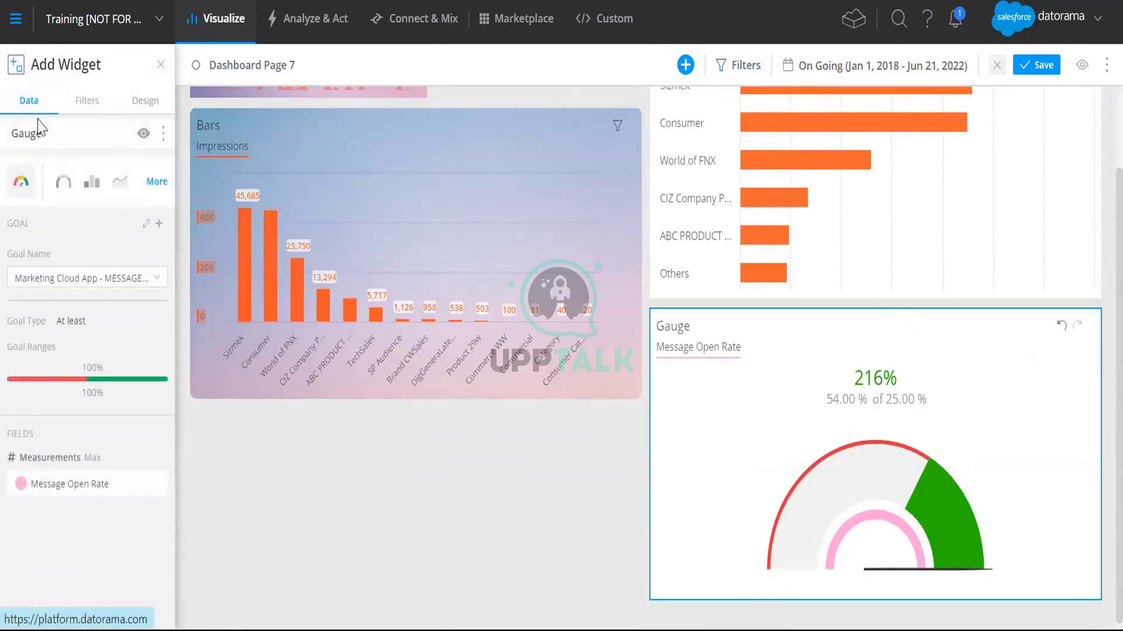
click(61, 278)
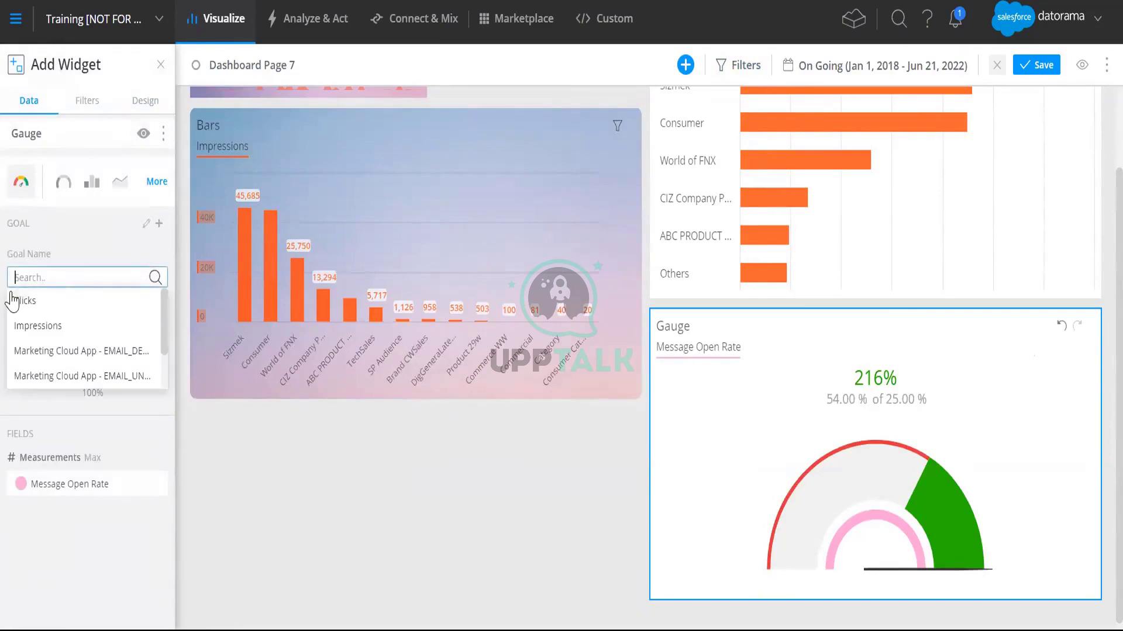
click(38, 310)
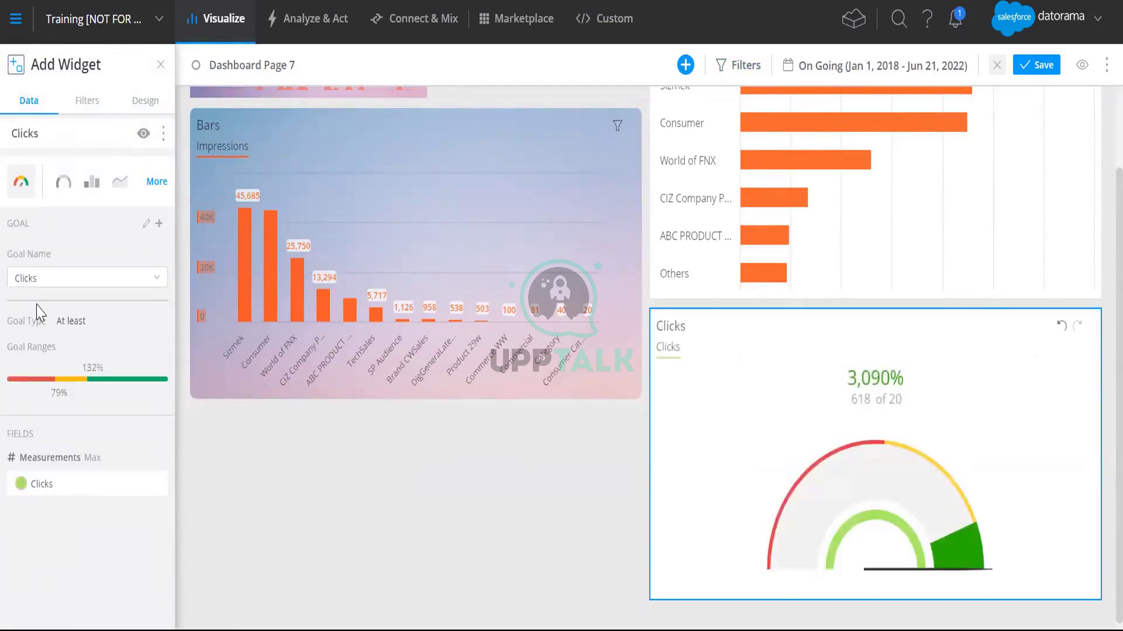
- Make the Clicks gauge inherit page filters, and add a page filter limiting Data Stream to TotalConnect (4)
click(88, 102)
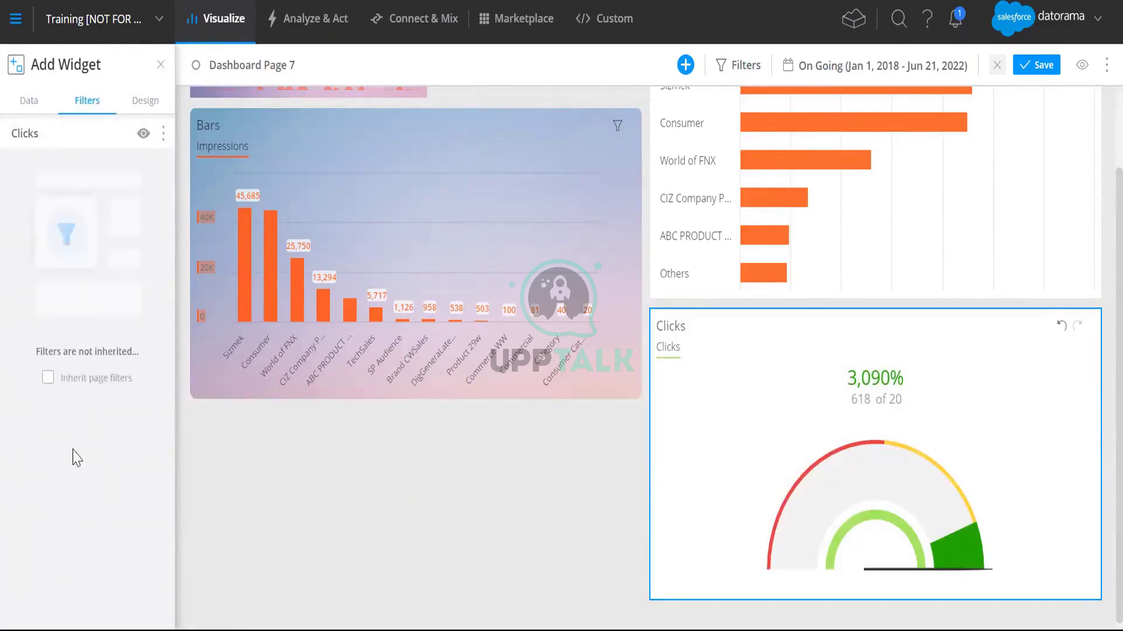
click(48, 378)
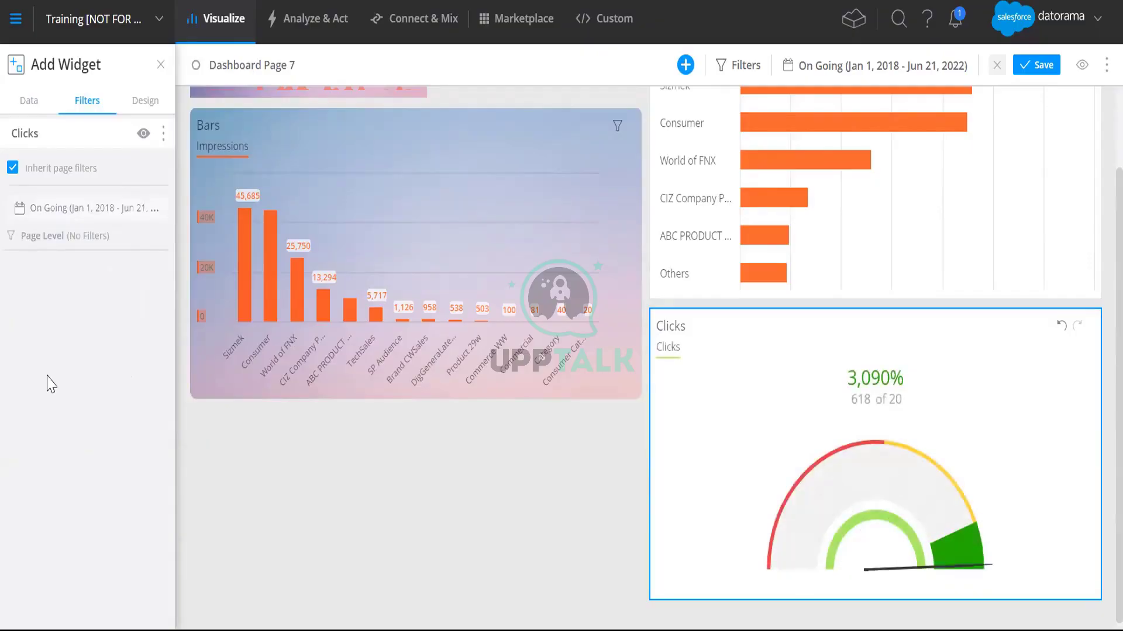
click(736, 65)
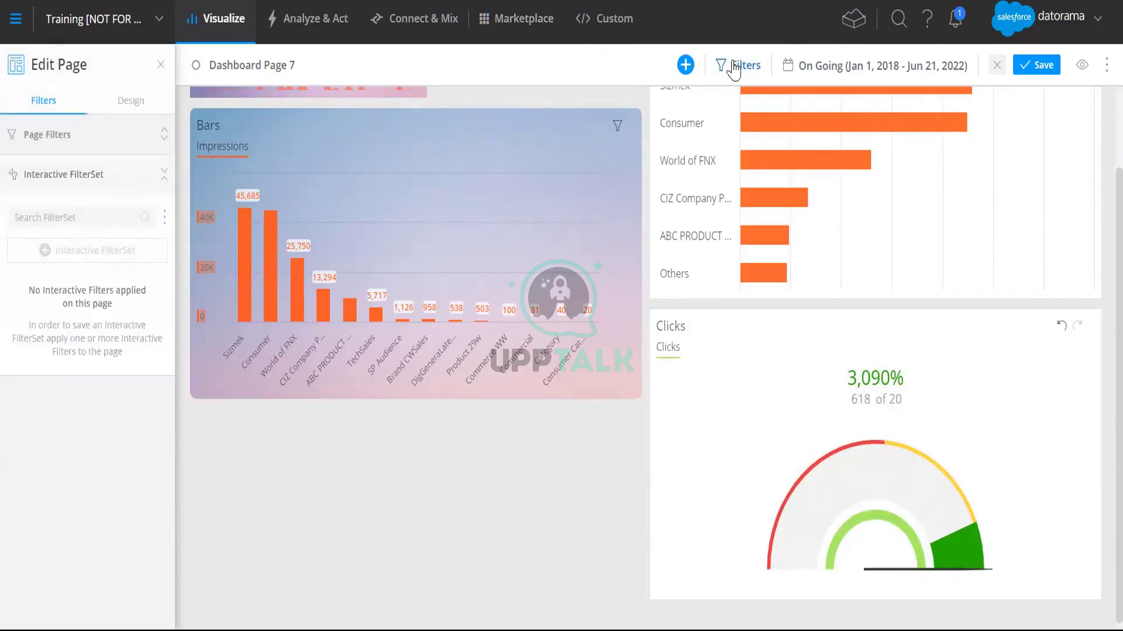
click(96, 145)
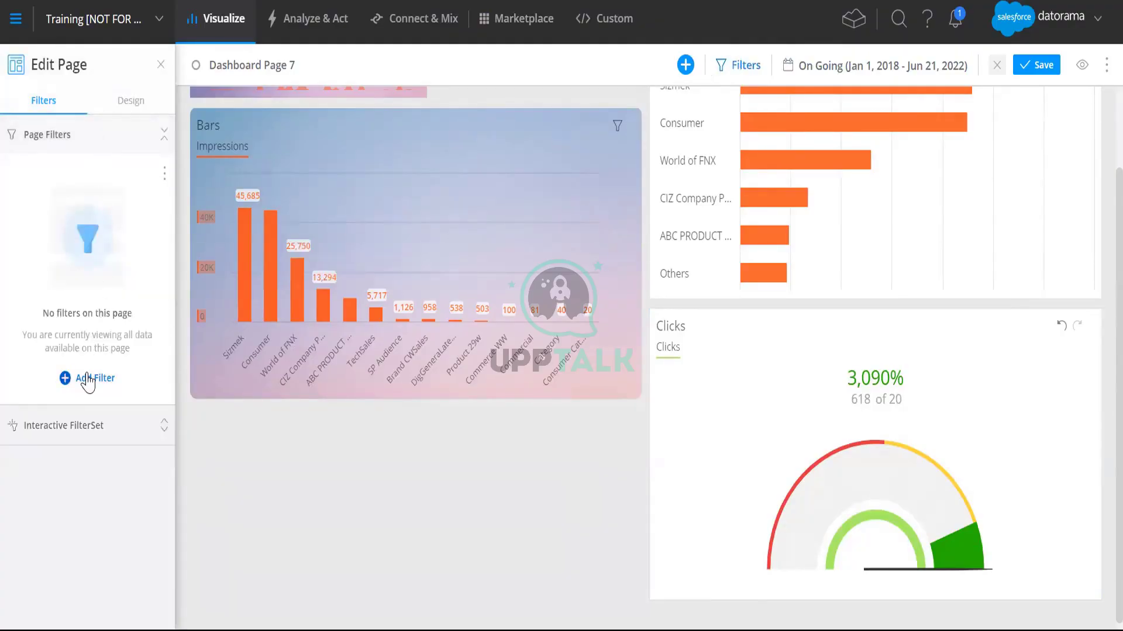
click(88, 380)
text(data)
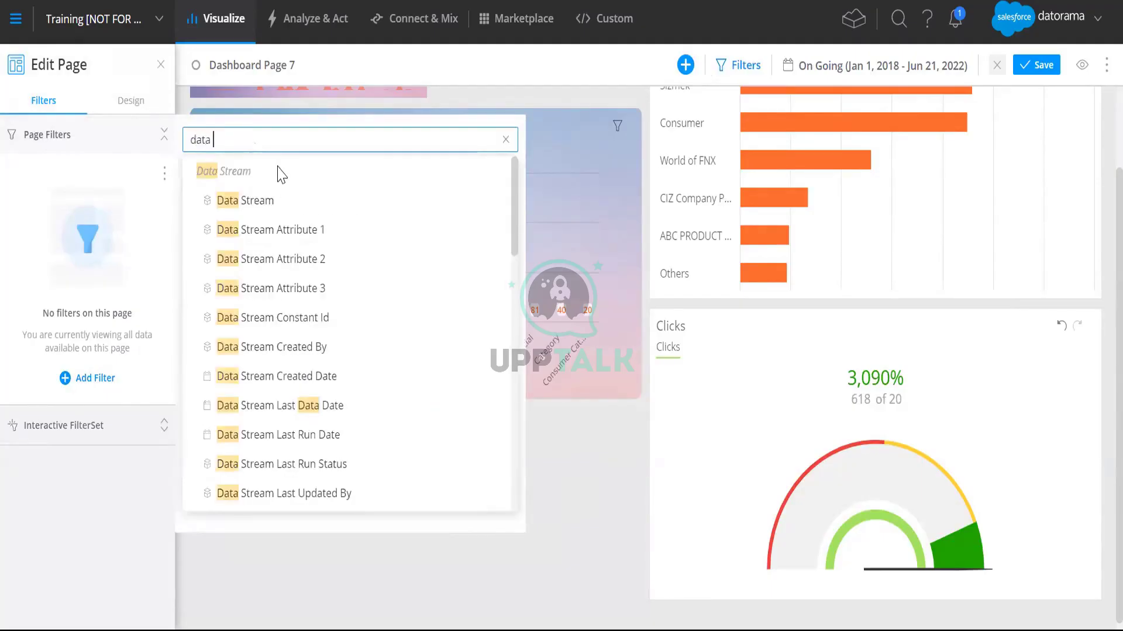
click(261, 204)
click(260, 221)
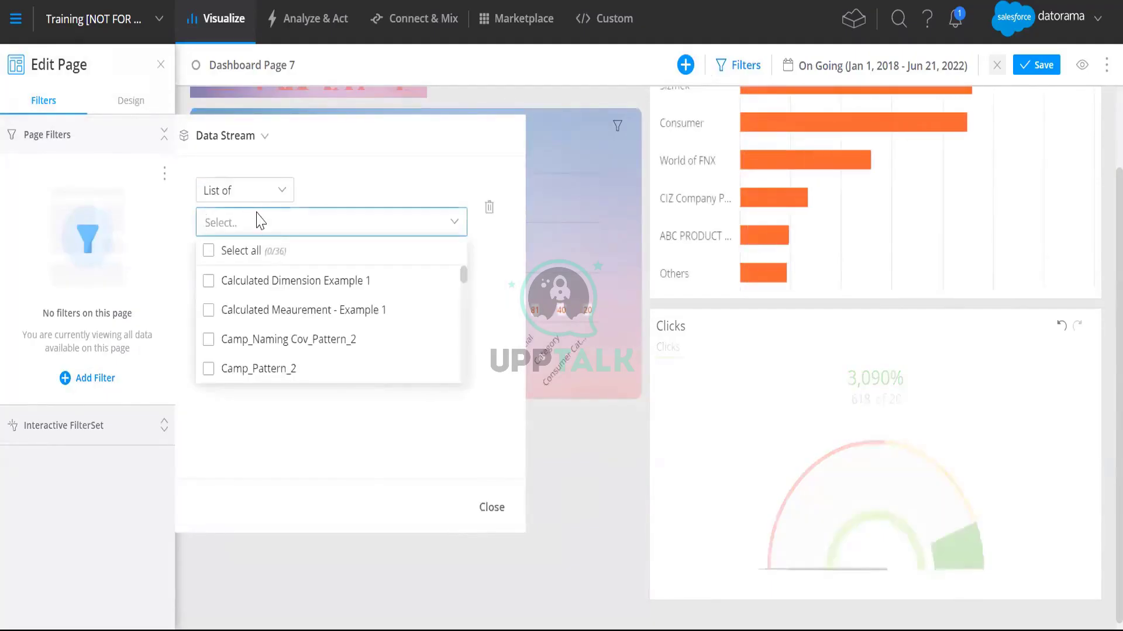
text(tota)
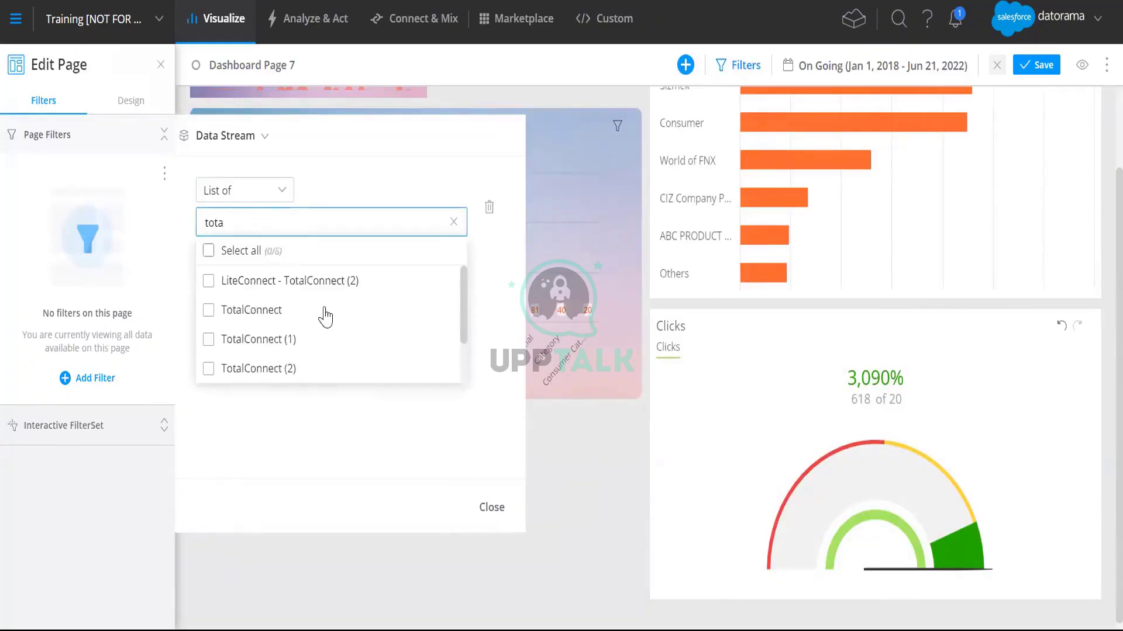
scroll(325, 321, down, 1)
click(286, 374)
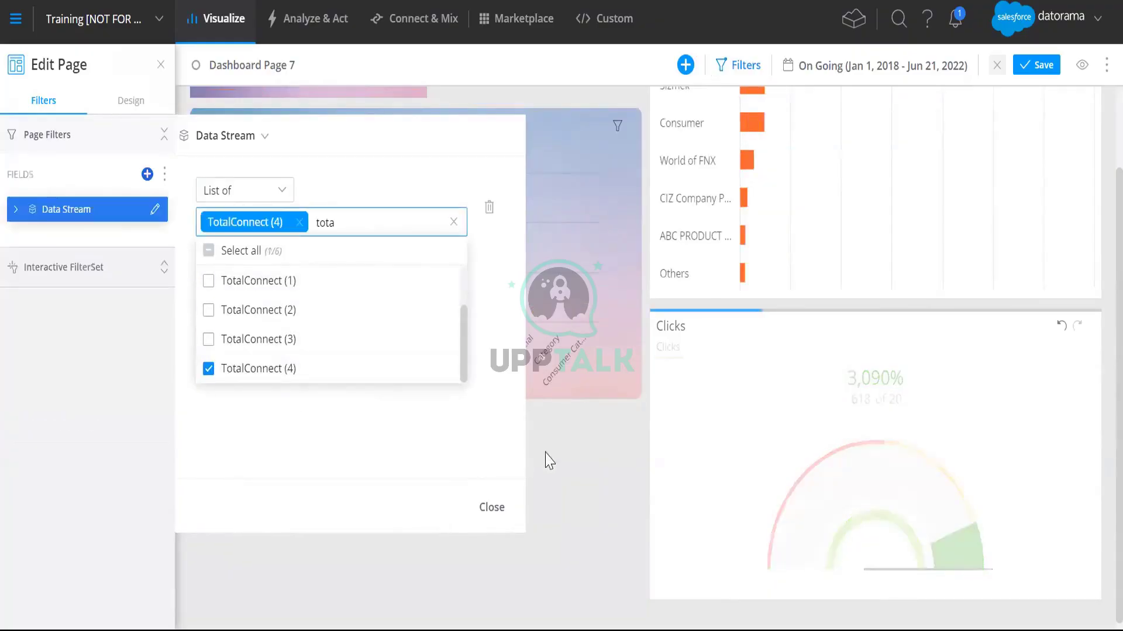
click(560, 463)
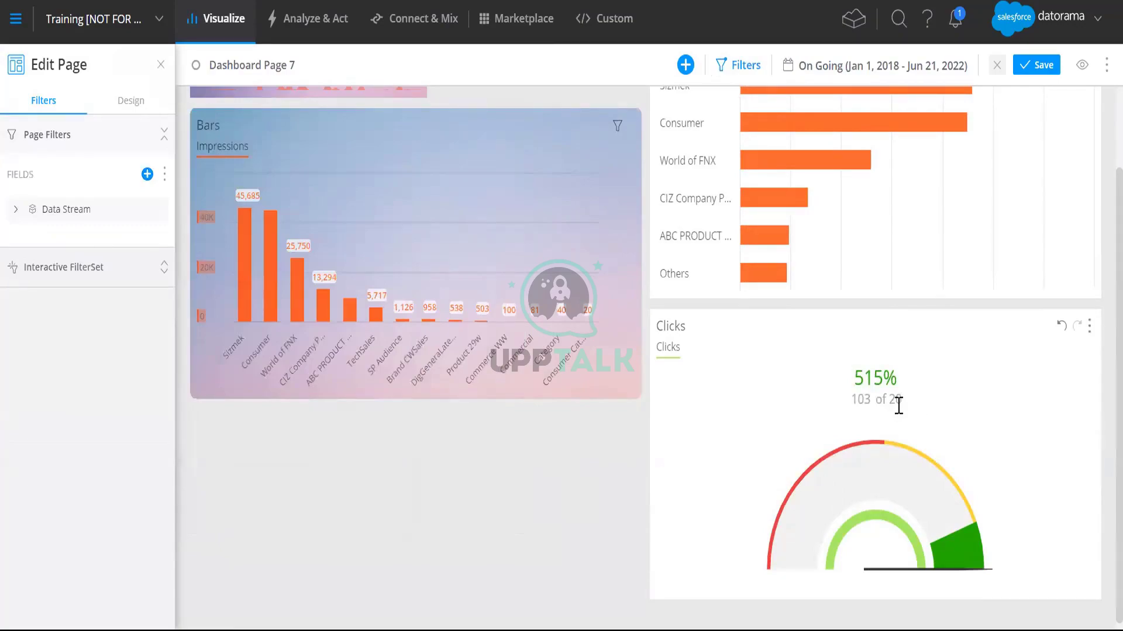
- Examine the Clicks gauge's percentage and its actual-versus-goal figures
double_click(854, 403)
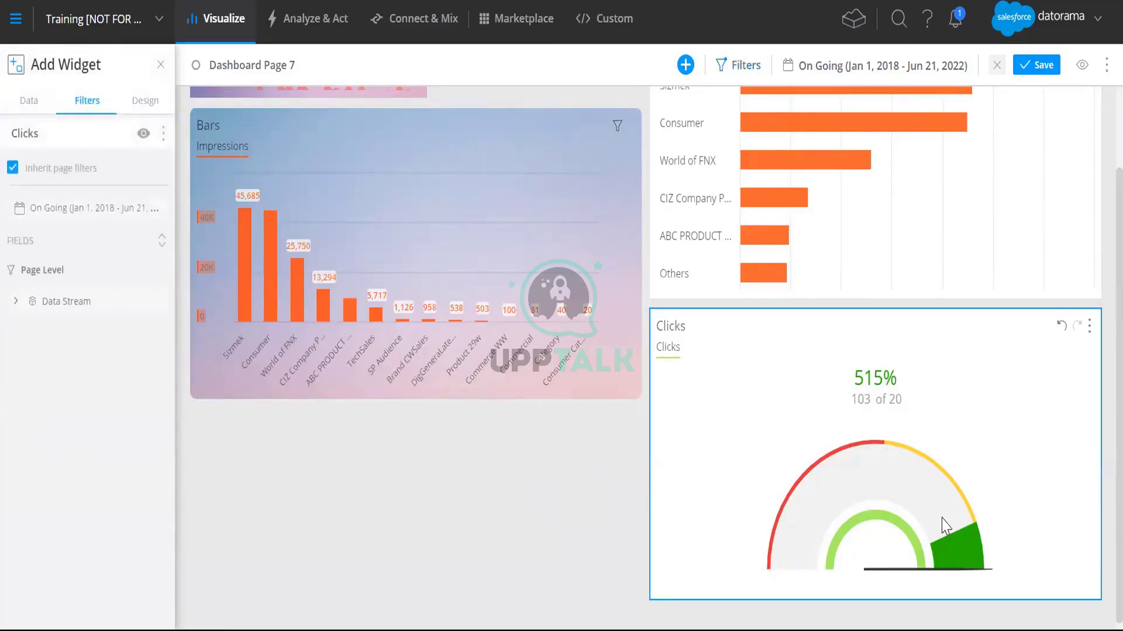
drag(859, 379, 903, 385)
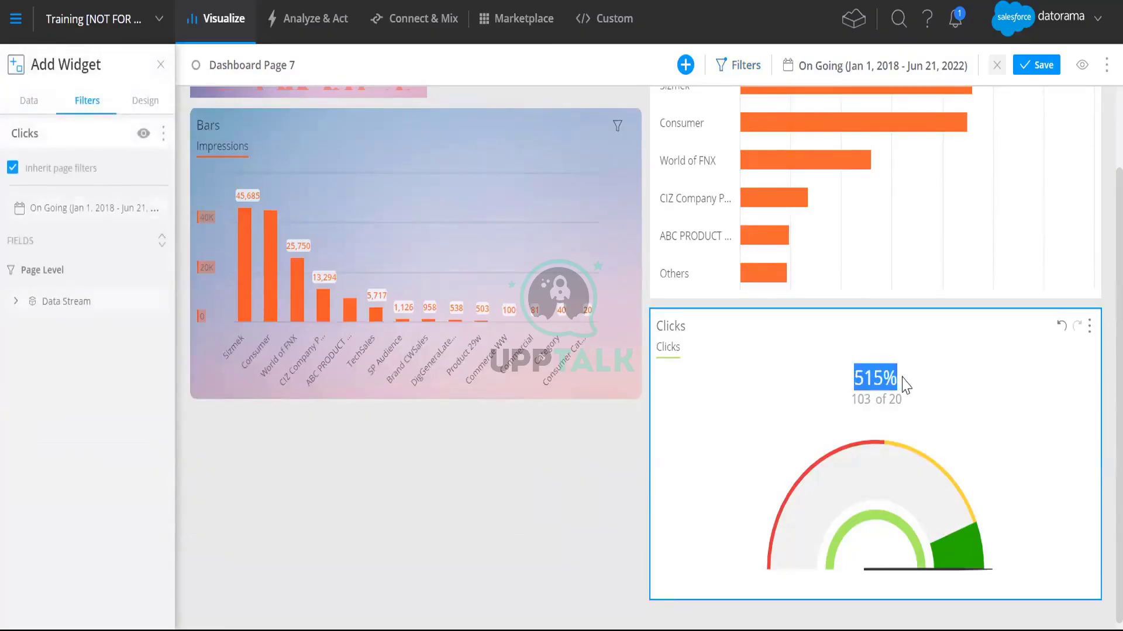
click(922, 377)
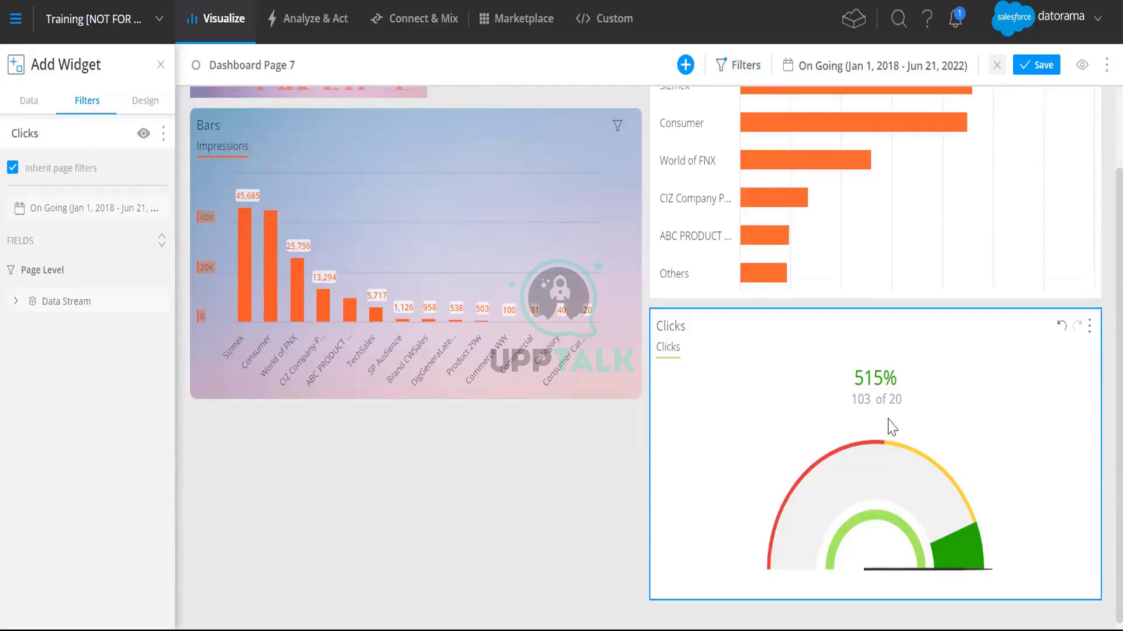
drag(895, 404, 903, 408)
double_click(856, 400)
click(926, 408)
drag(861, 380, 912, 387)
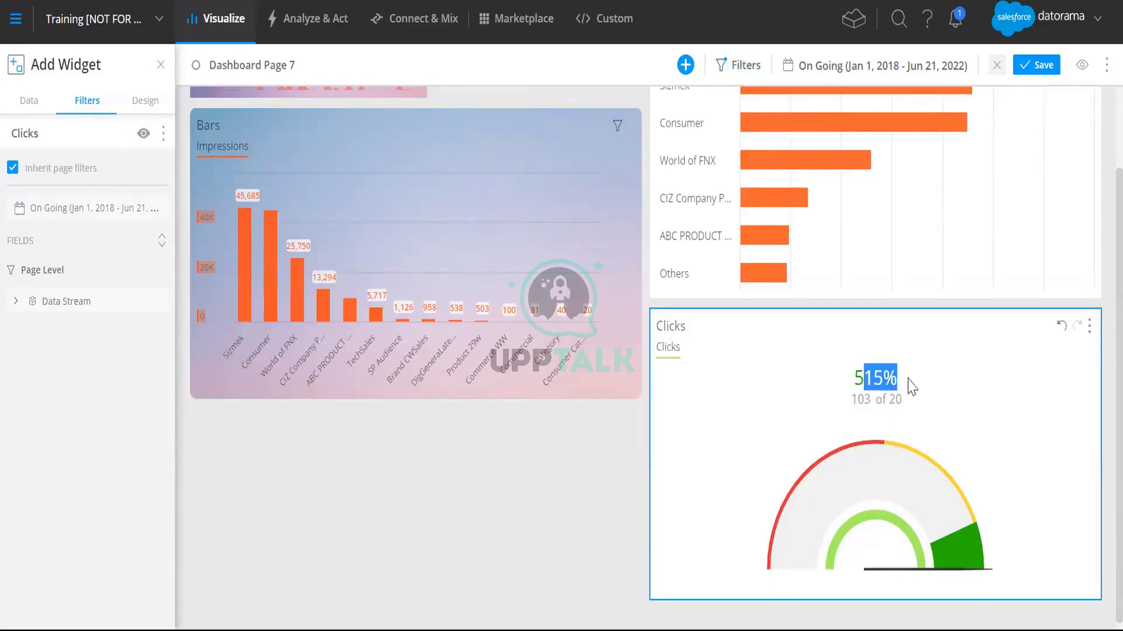
click(915, 394)
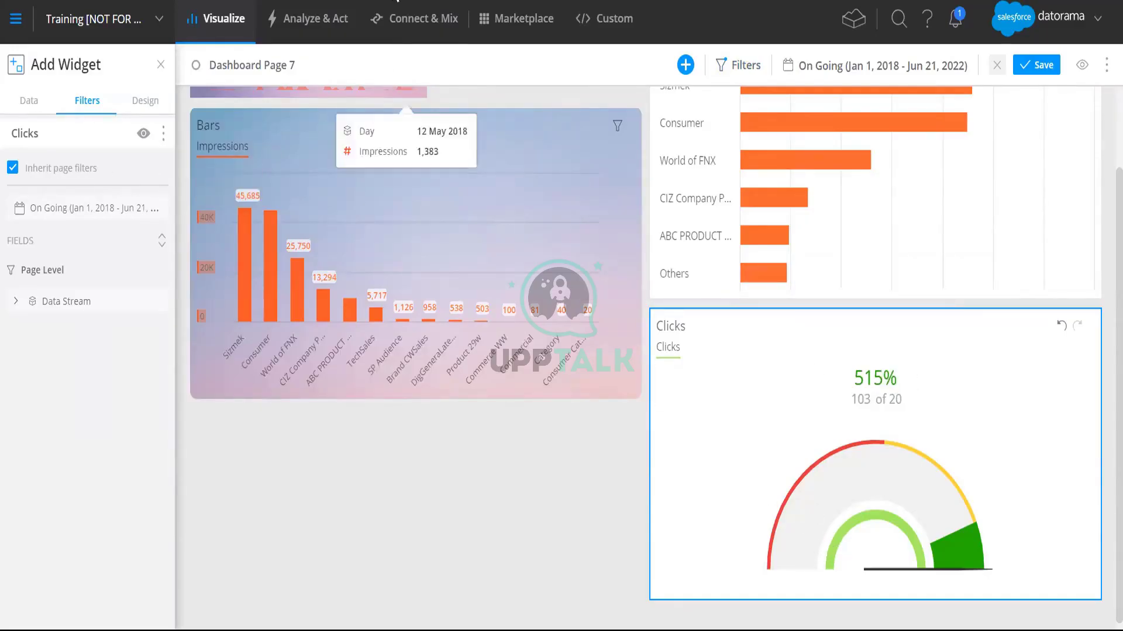
- Save the edited dashboard page while switching to the goals list, and open the Clicks goal
click(328, 32)
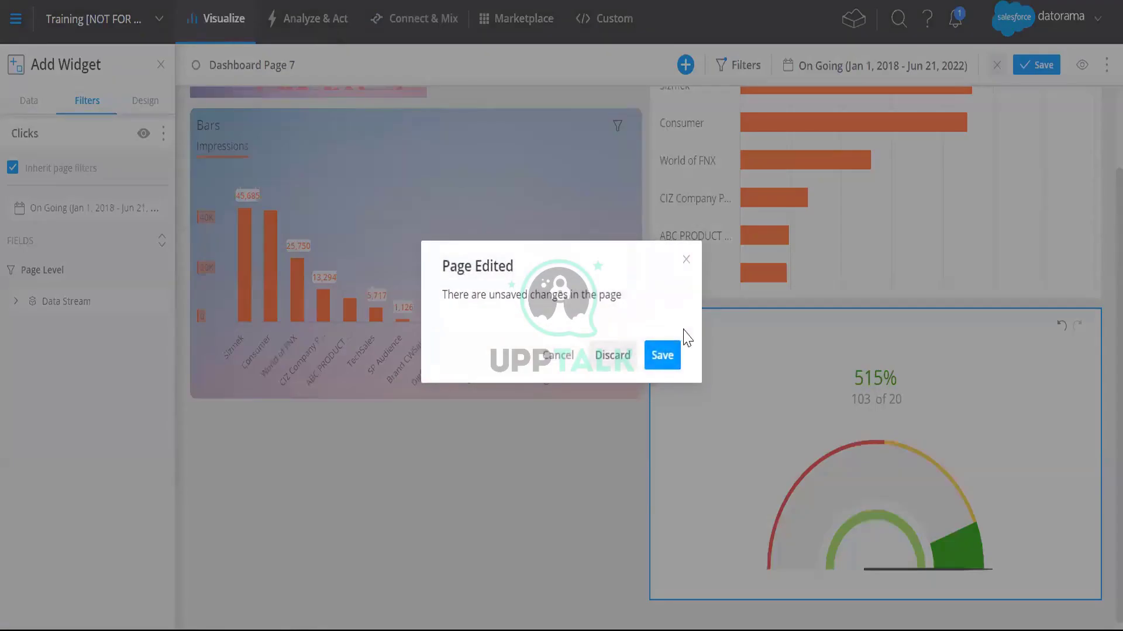
click(662, 353)
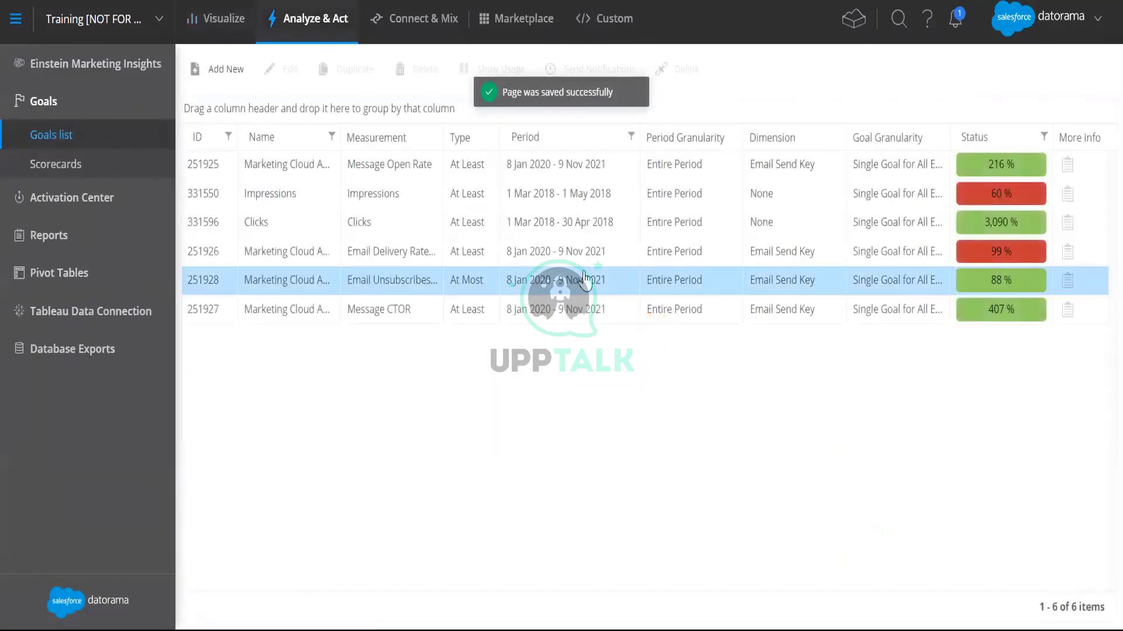
double_click(872, 225)
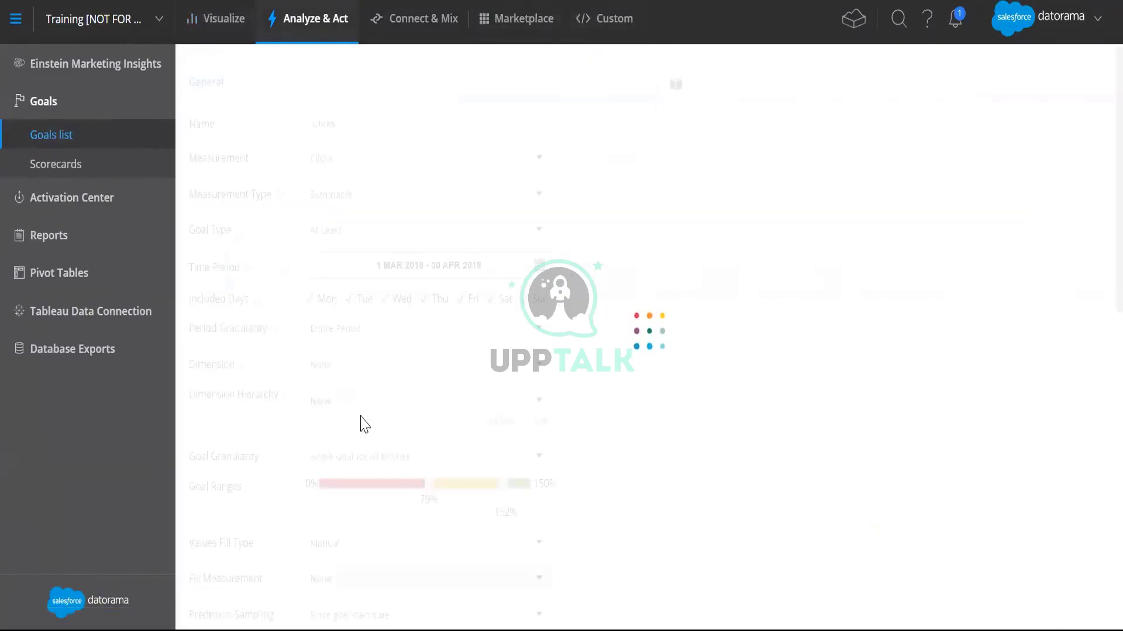
- Set the Clicks goal's Entire Period value to 100, save the goal, and return to Dashboard Page 7
scroll(585, 403, down, 9)
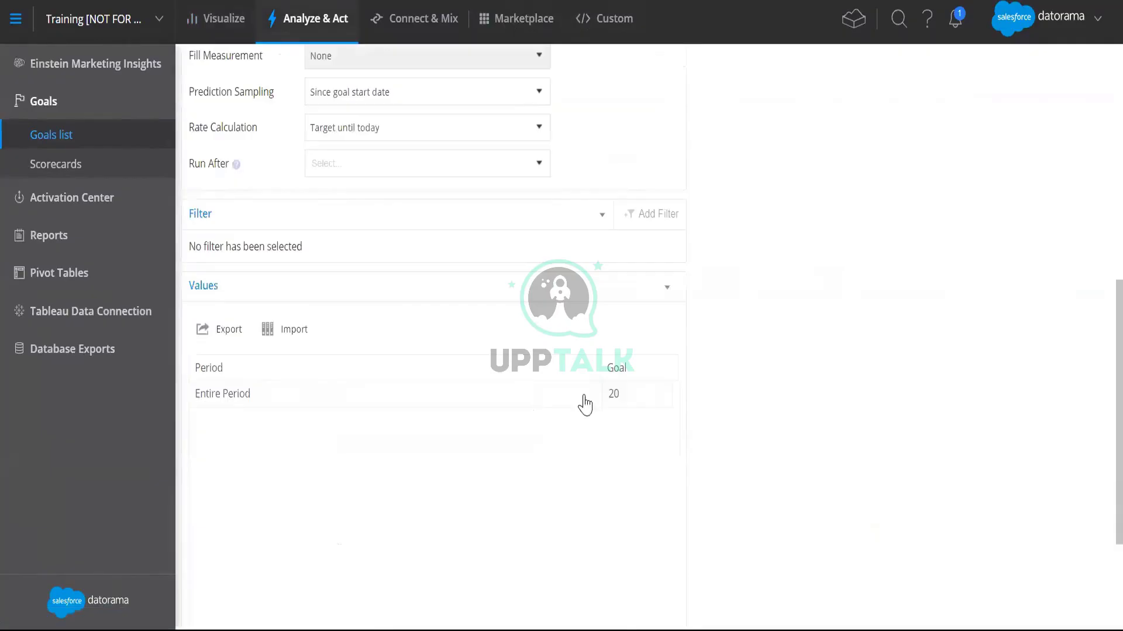
click(632, 395)
click(626, 393)
drag(626, 394, 601, 401)
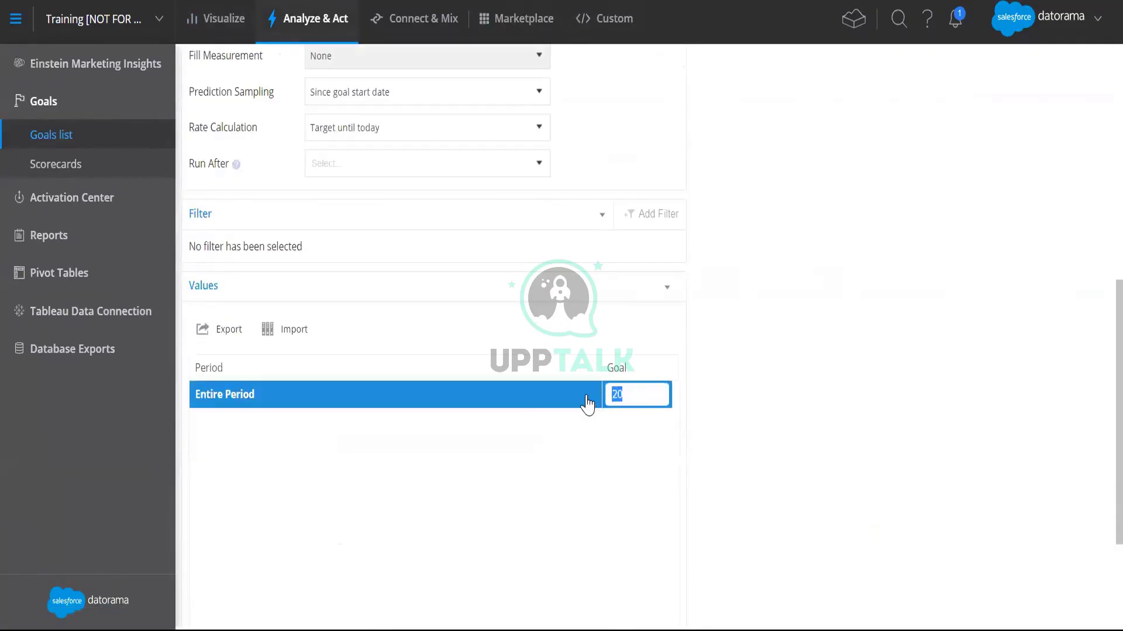
click(749, 401)
scroll(725, 480, down, 3)
click(652, 620)
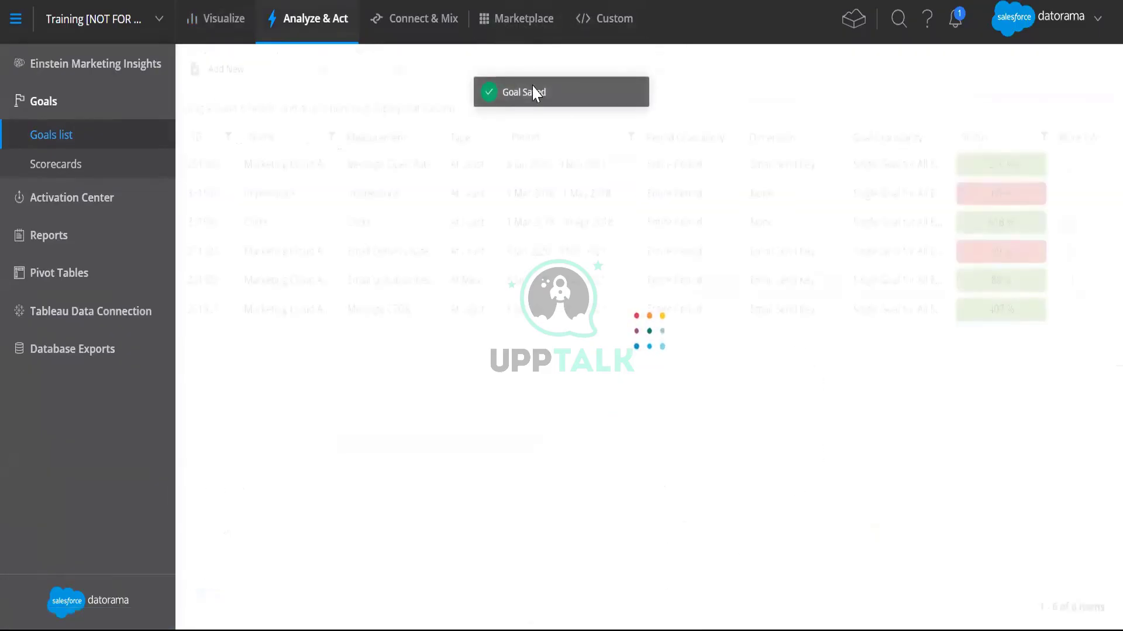
click(210, 23)
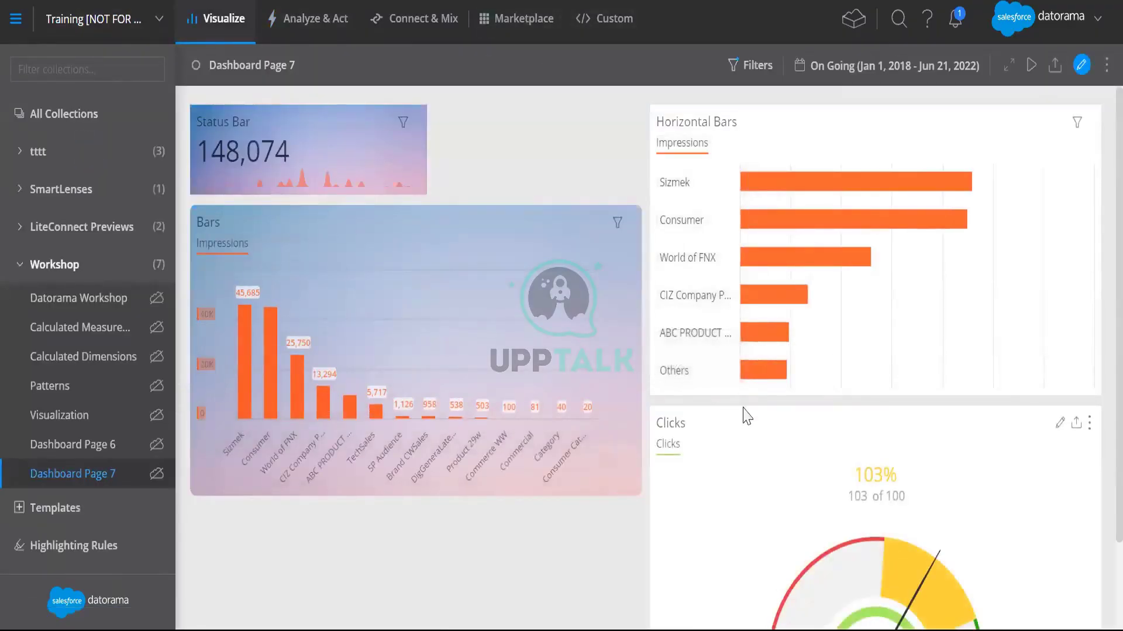
- Examine the Clicks gauge's percentage and its actual-versus-goal figures against the updated target
scroll(747, 417, down, 2)
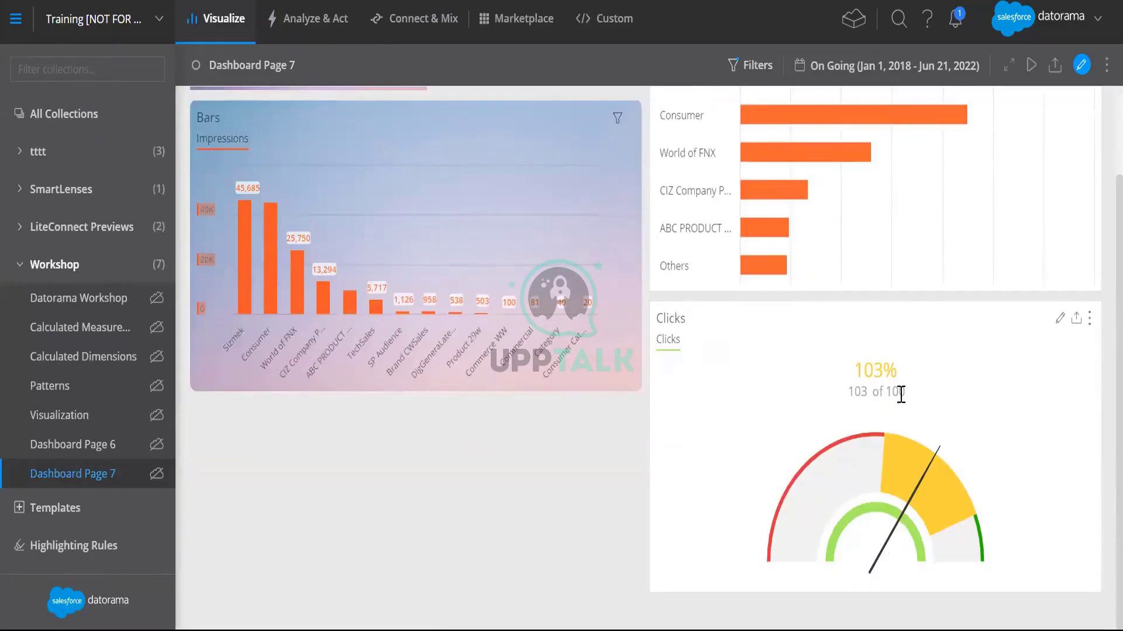
drag(894, 396, 916, 396)
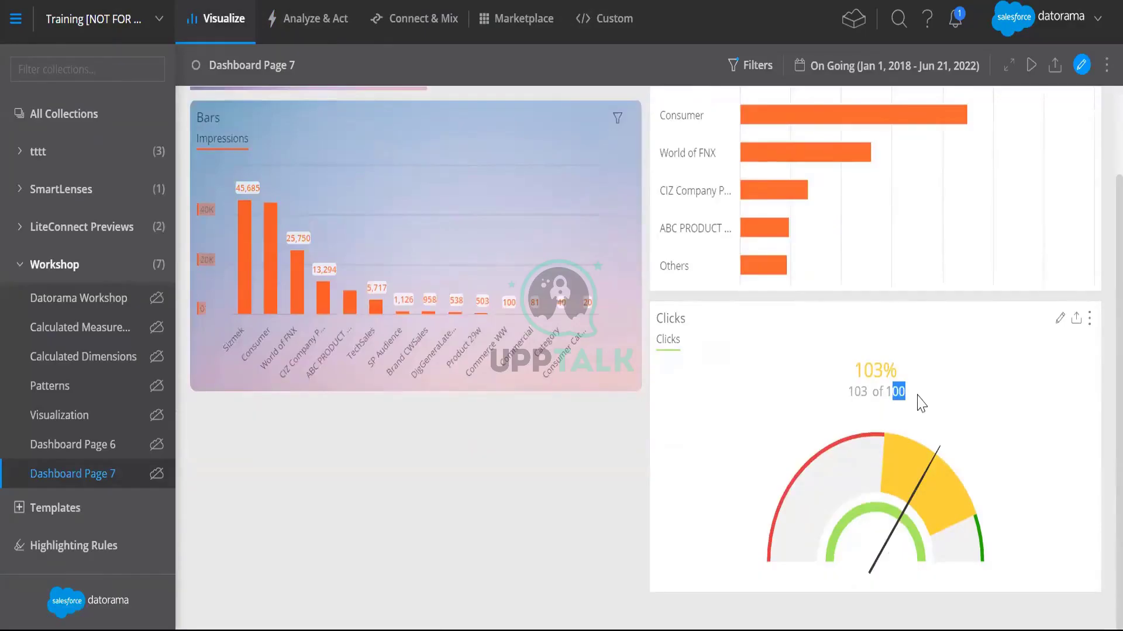
double_click(859, 392)
click(882, 379)
drag(920, 379, 864, 374)
click(995, 399)
mouse_move(752, 73)
scroll(747, 359, up, 2)
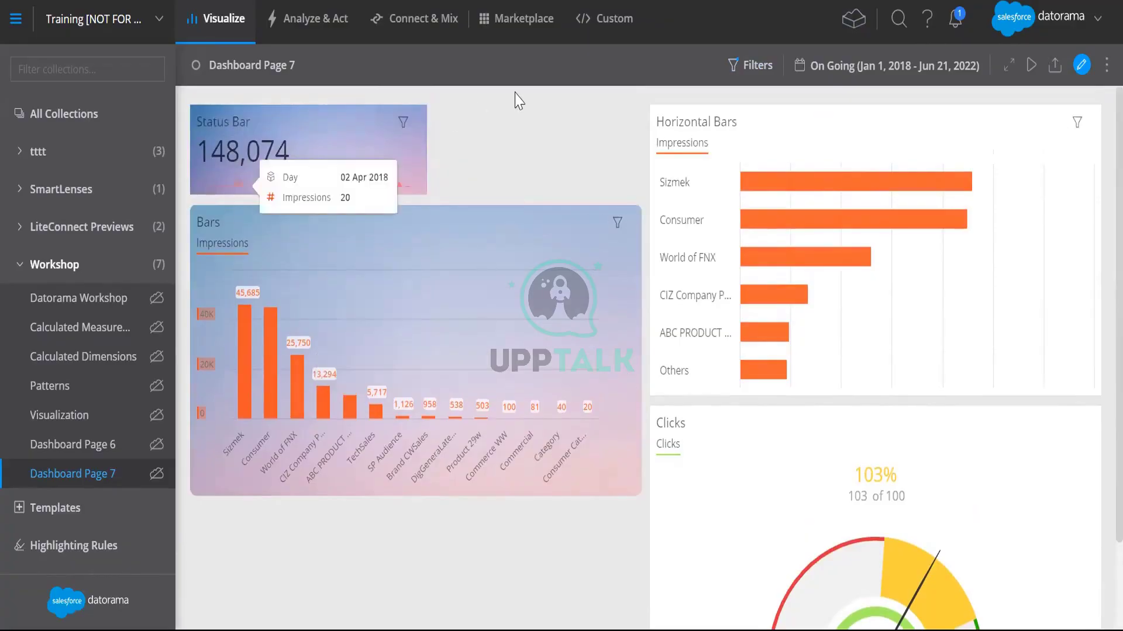
click(1081, 64)
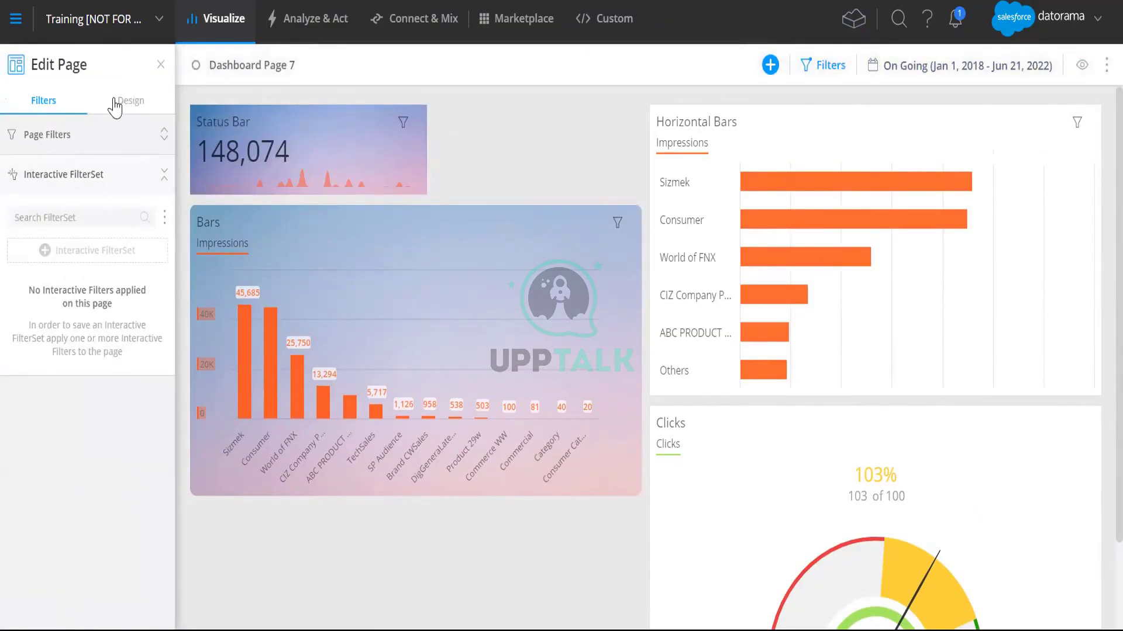
click(160, 65)
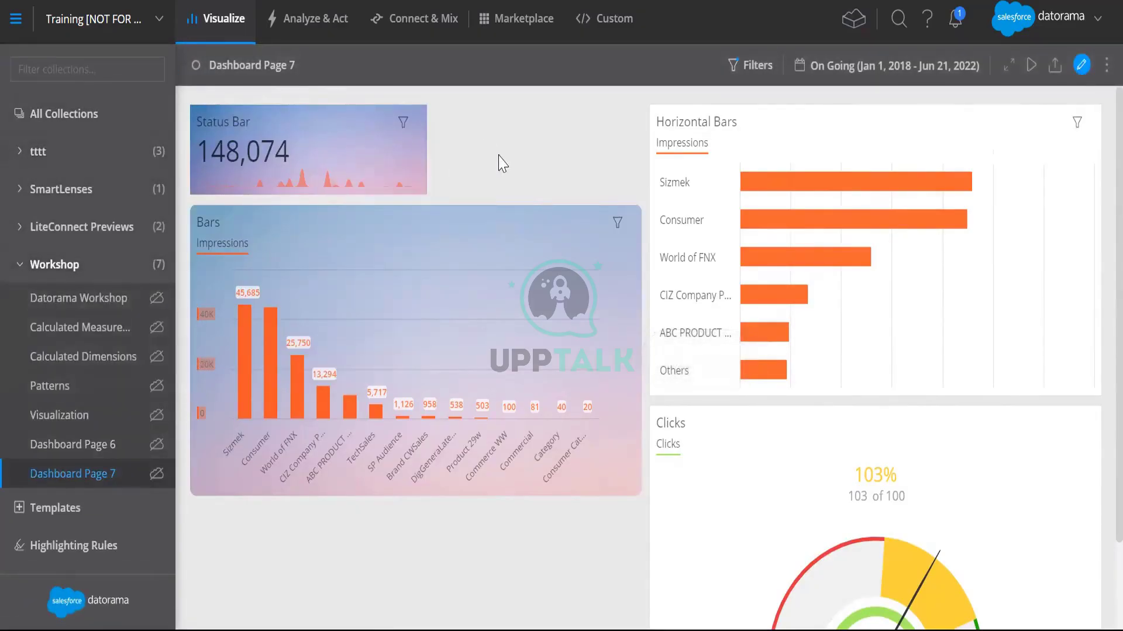
click(102, 485)
- Put Dashboard Page 7 in edit mode and add an interactive Filter widget using the Campaign Category dimension
click(1081, 64)
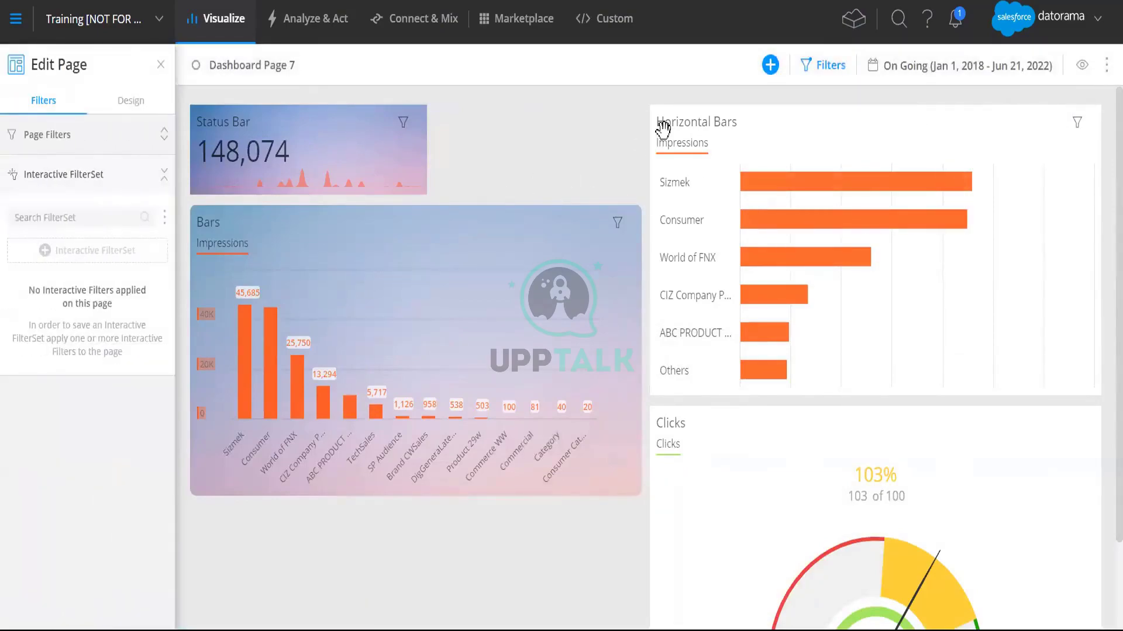
click(769, 66)
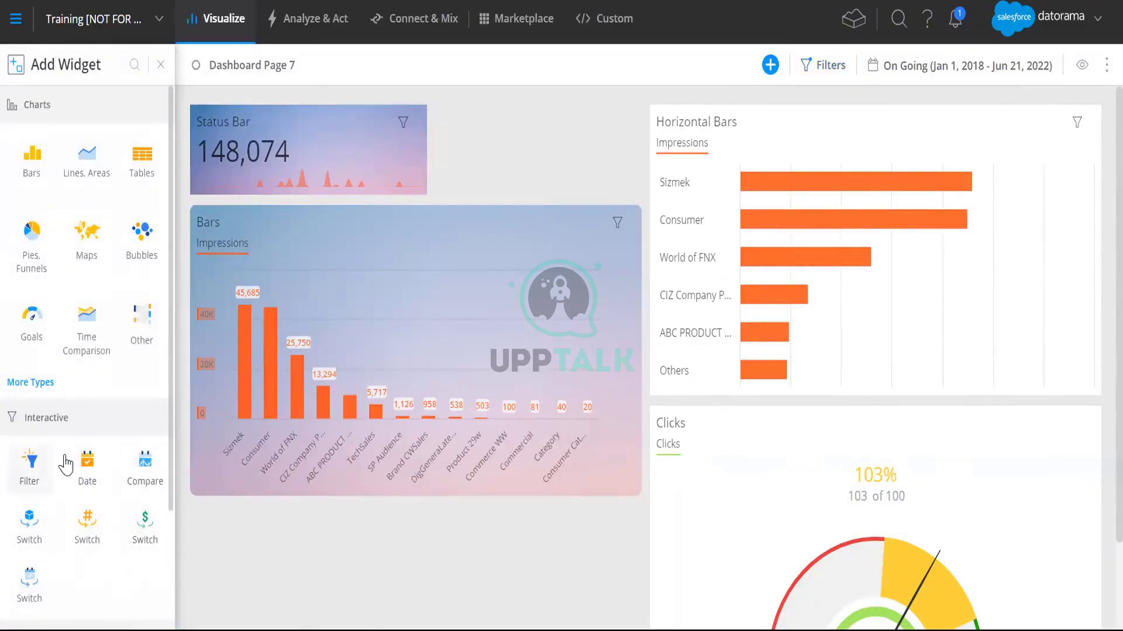
click(30, 464)
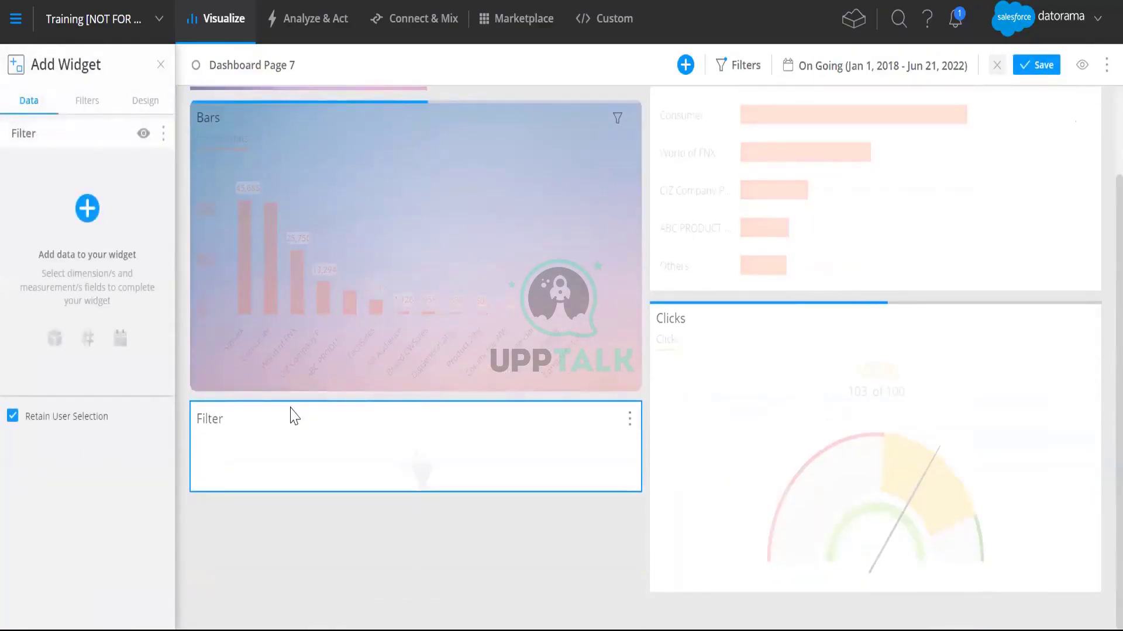
click(87, 209)
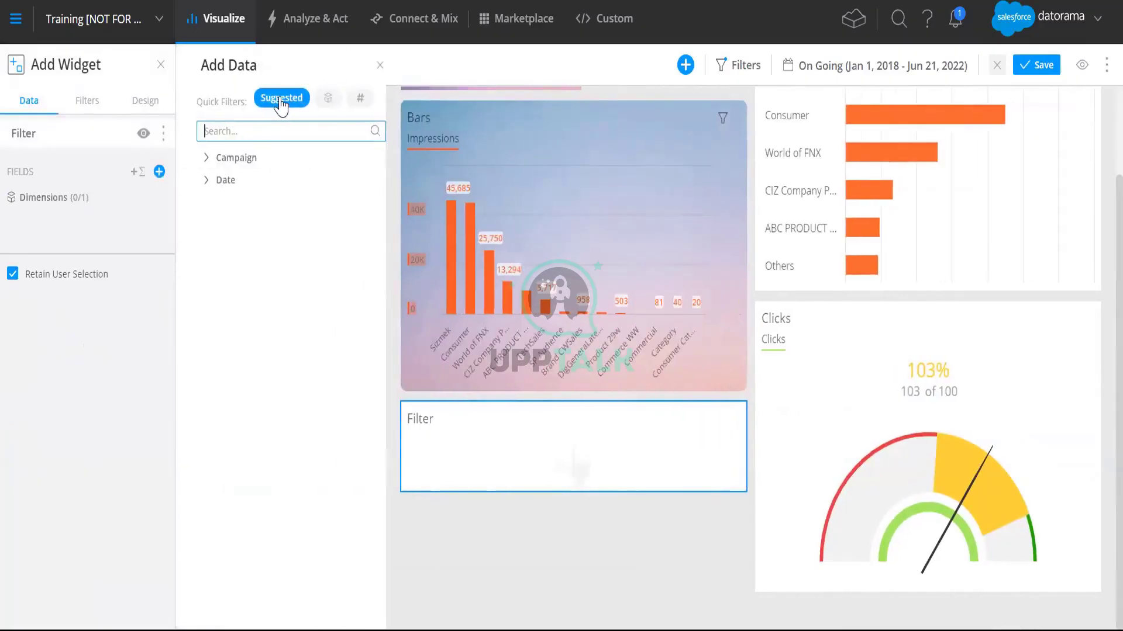
click(281, 99)
click(477, 417)
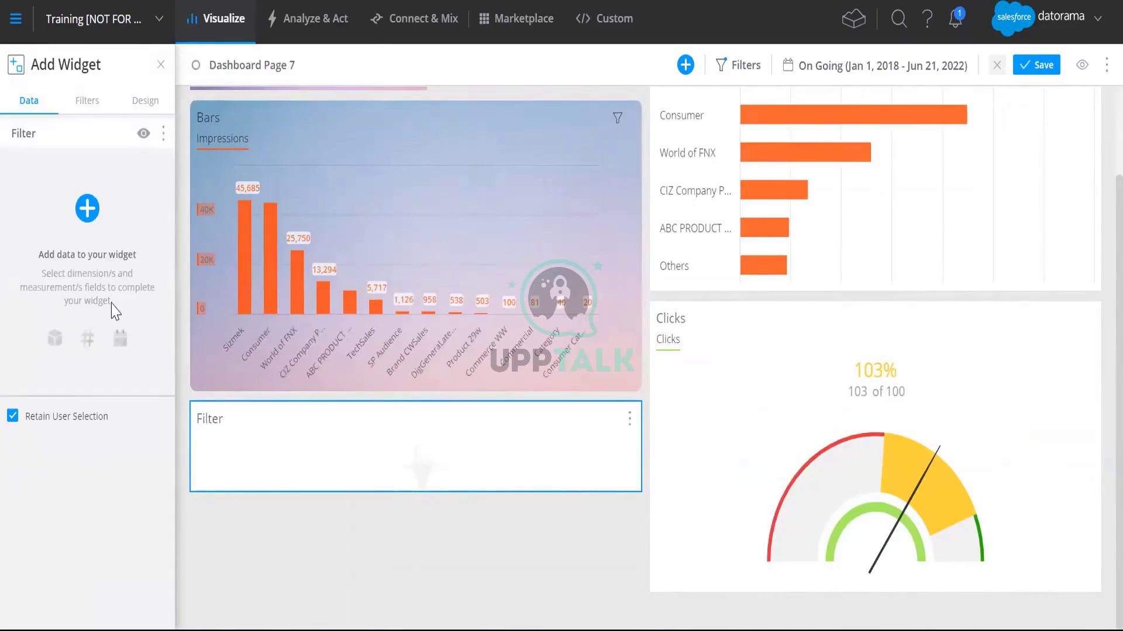
click(88, 209)
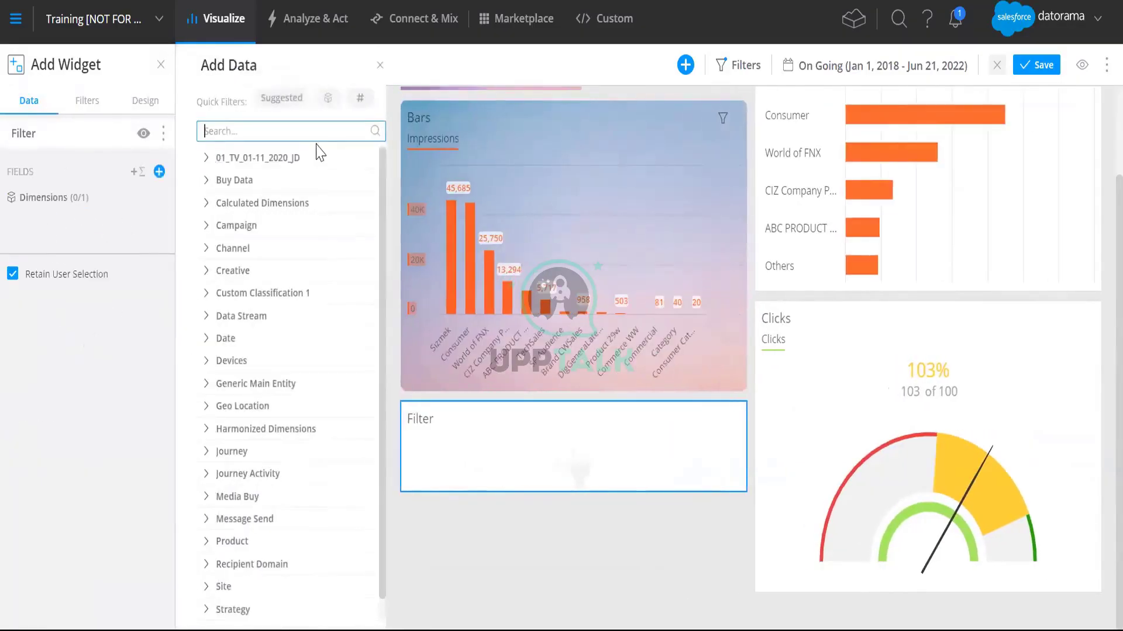
text(campa)
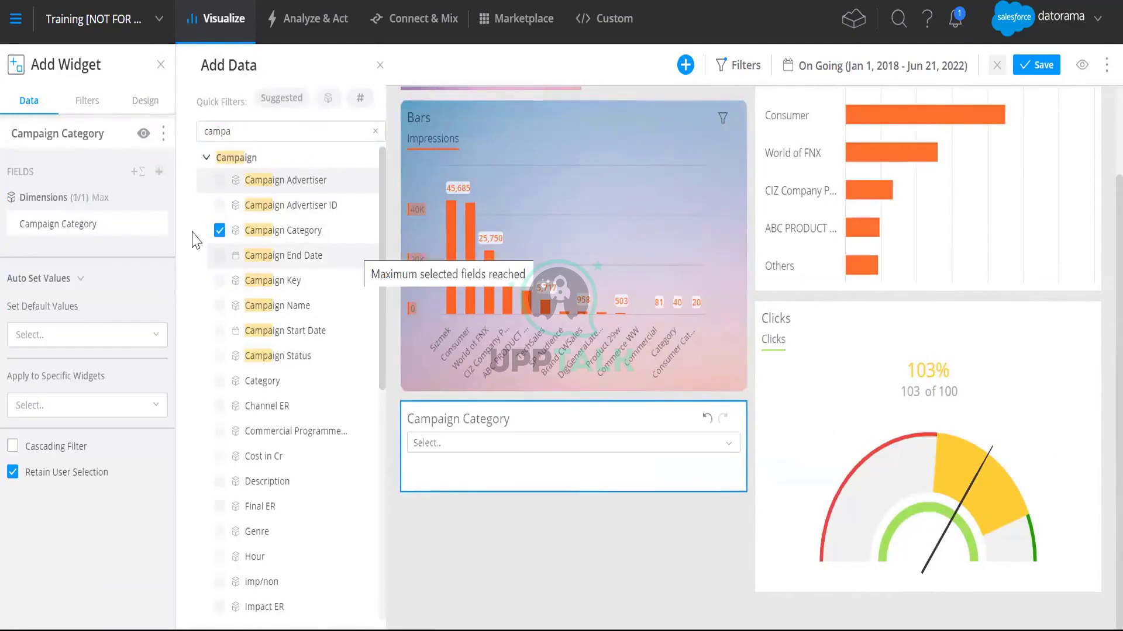
- Add a widget-level filter limiting Data Stream to TotalConnect (4) to the Campaign Category widget, and move the widget above the Bars chart
click(87, 105)
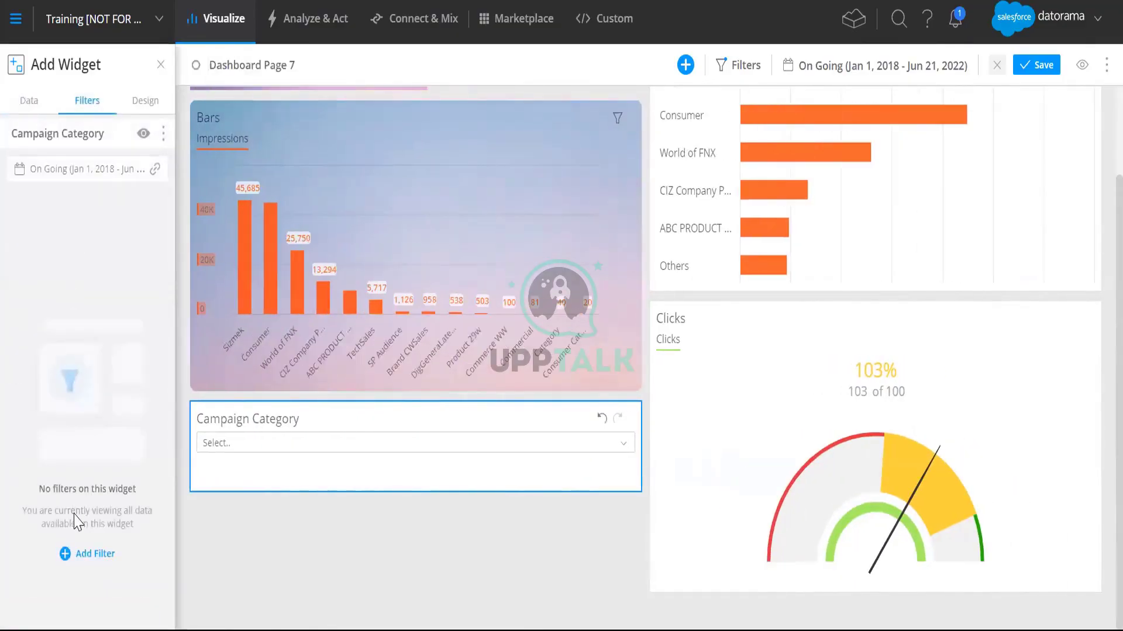
click(87, 554)
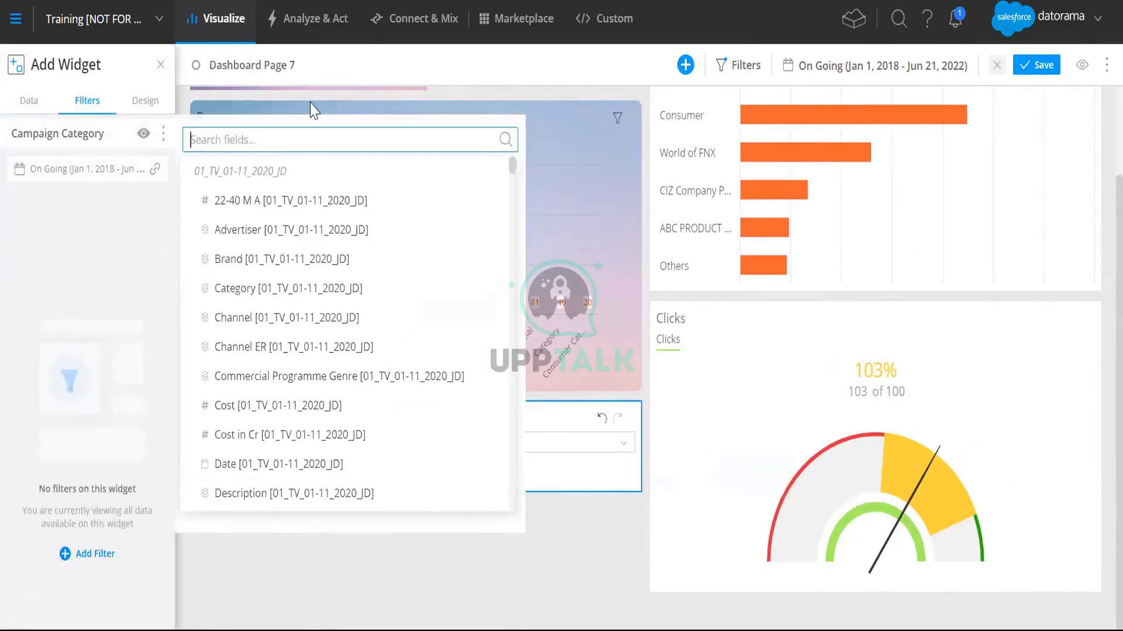
text(data)
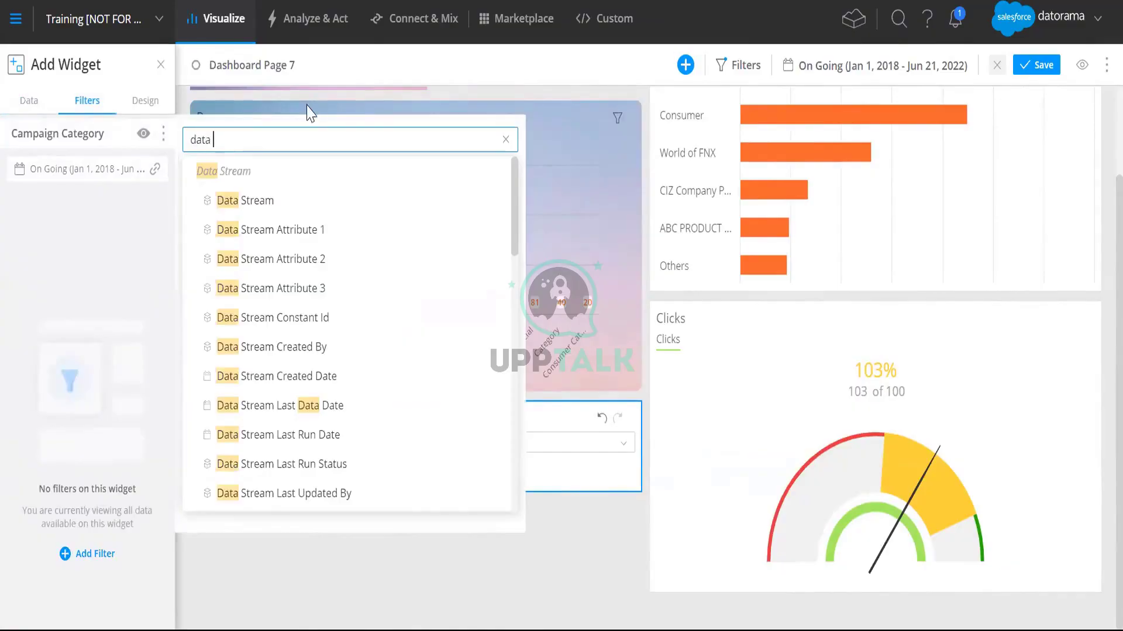
click(257, 205)
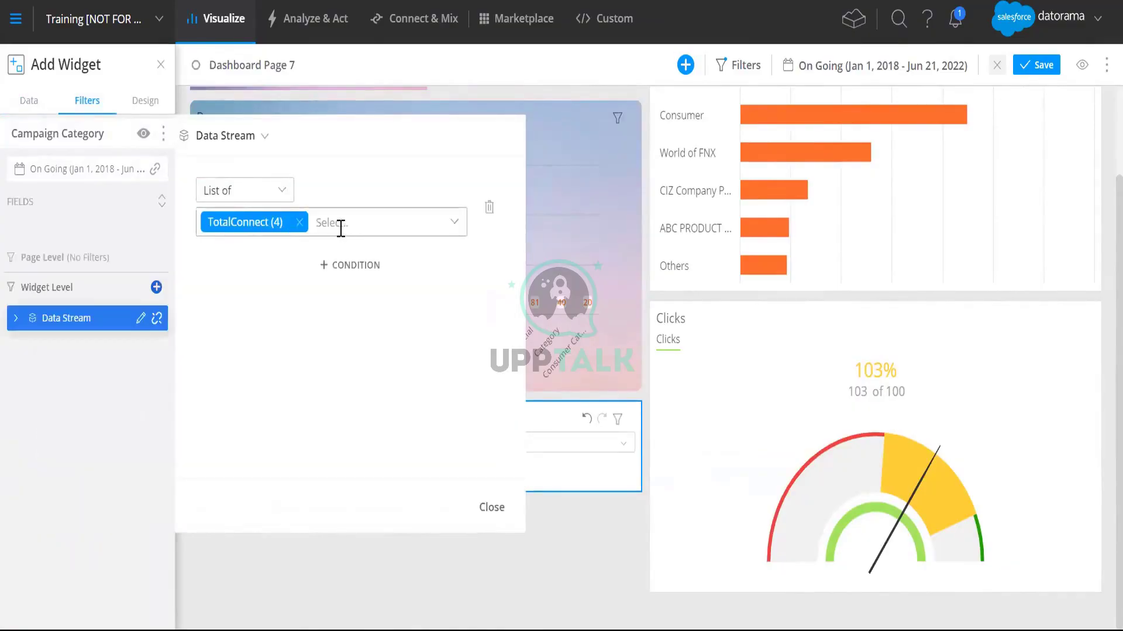
click(491, 509)
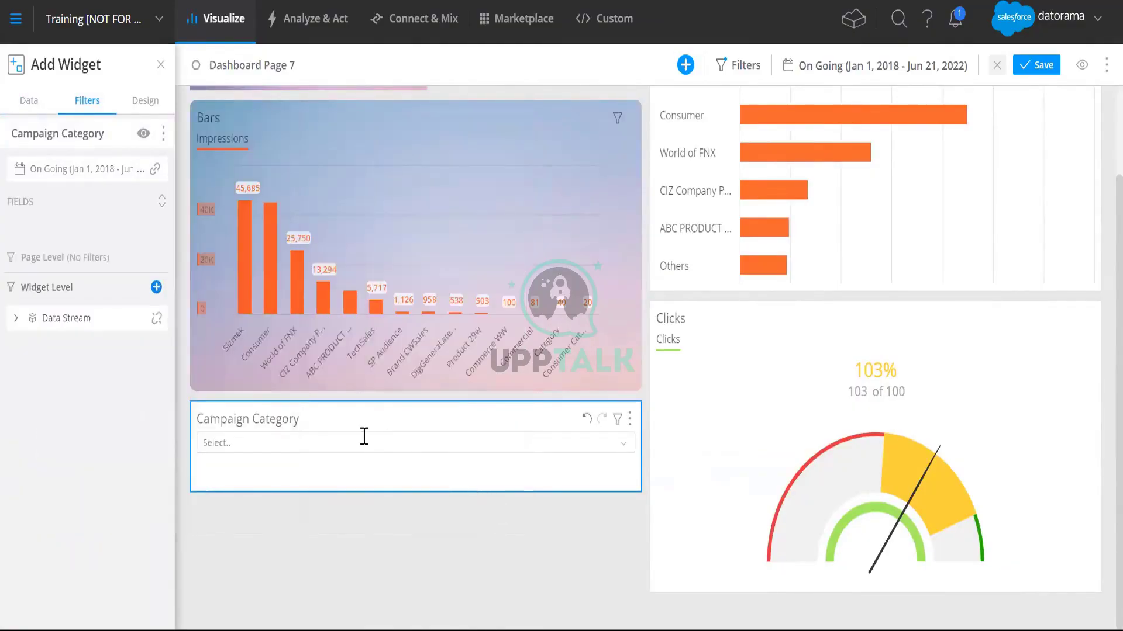
drag(345, 387, 345, 100)
- Filter the dashboard to the Sizmek campaign category using the Campaign Category widget
click(239, 142)
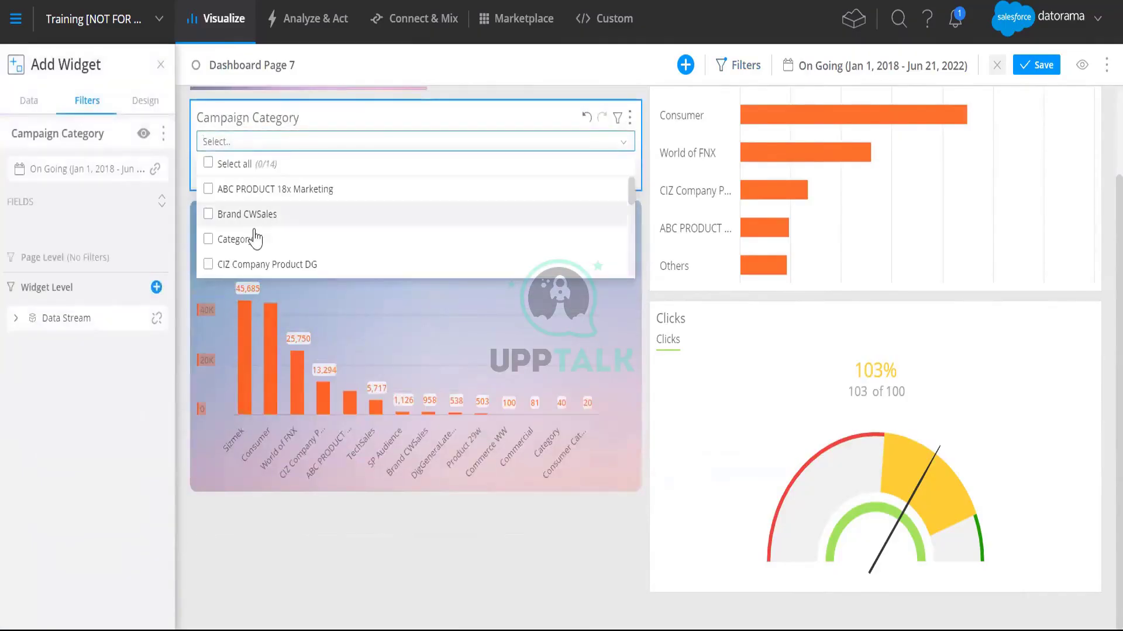
scroll(427, 197, down, 5)
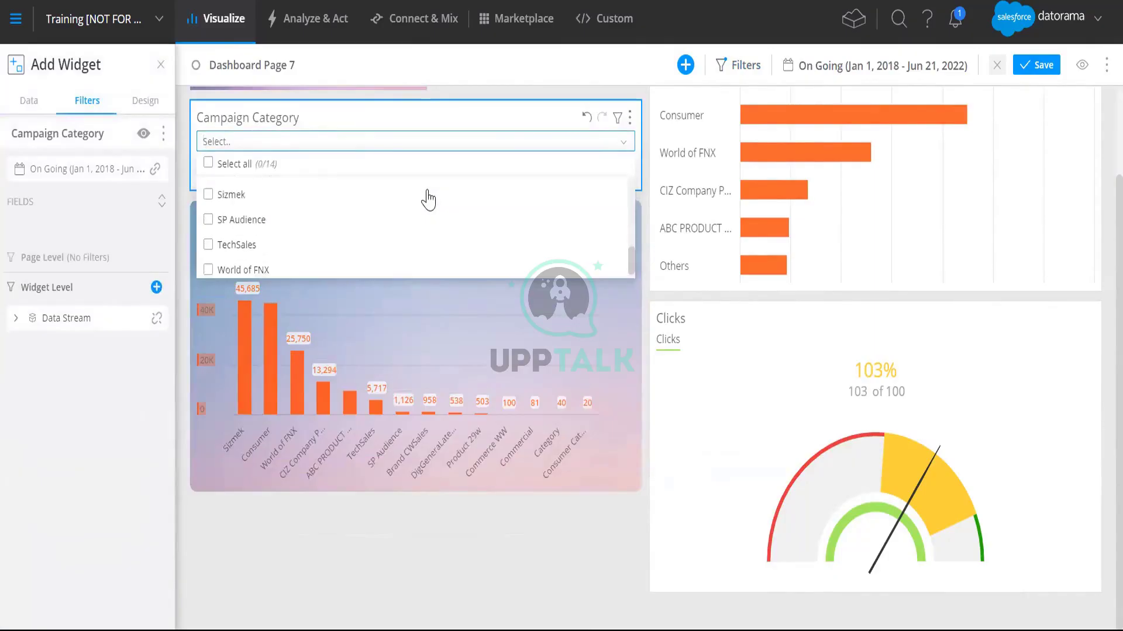
scroll(428, 200, up, 5)
scroll(428, 199, up, 2)
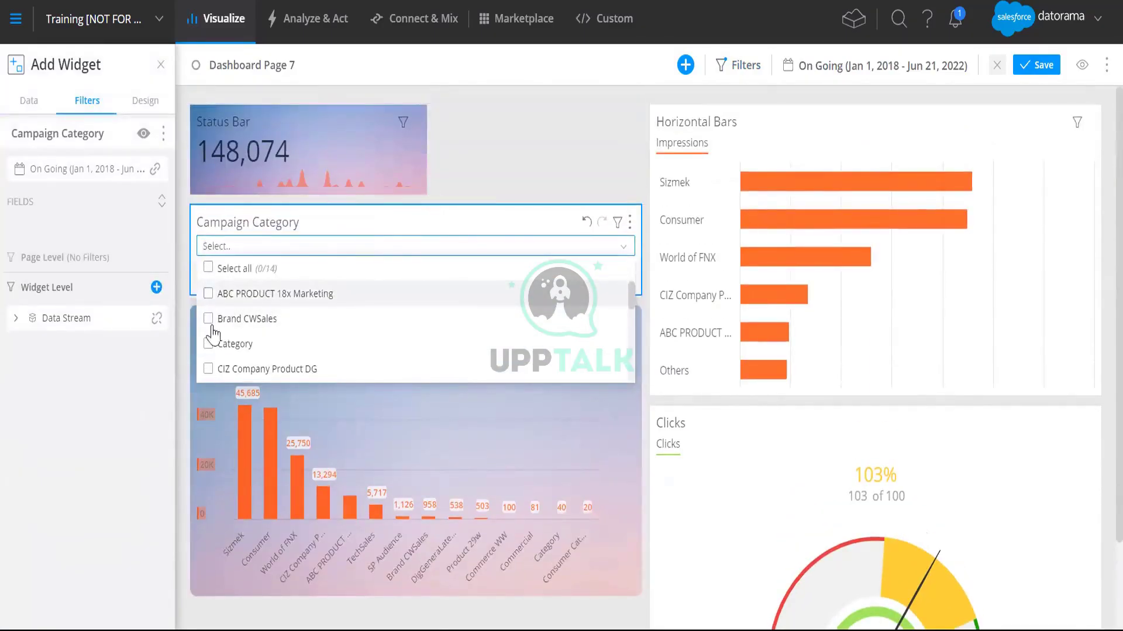
scroll(368, 358, down, 5)
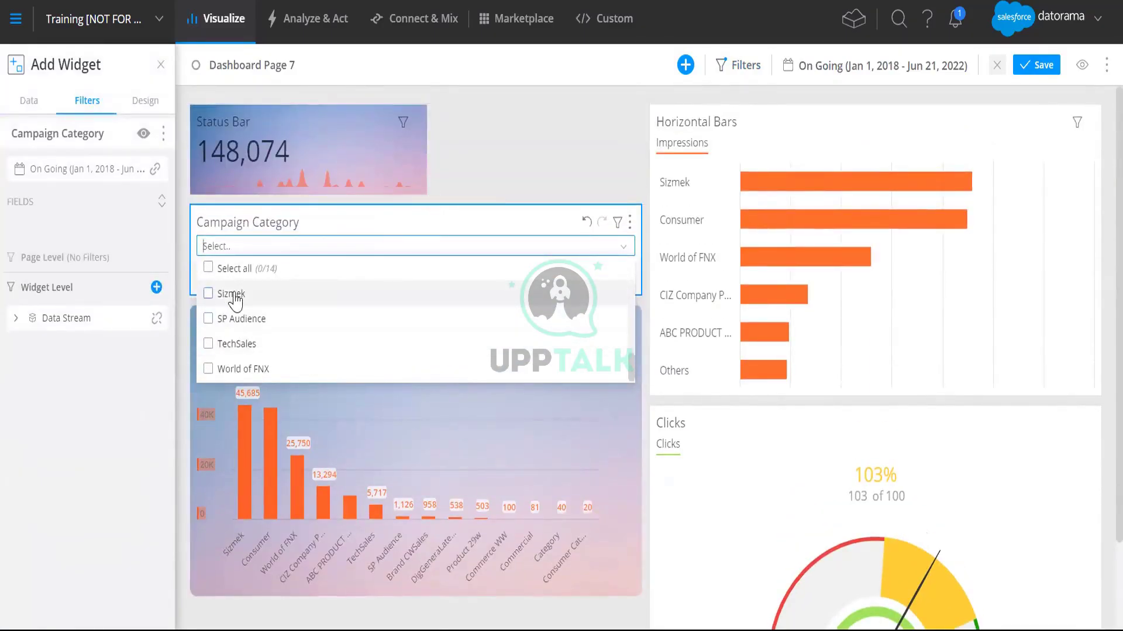
click(236, 298)
click(497, 140)
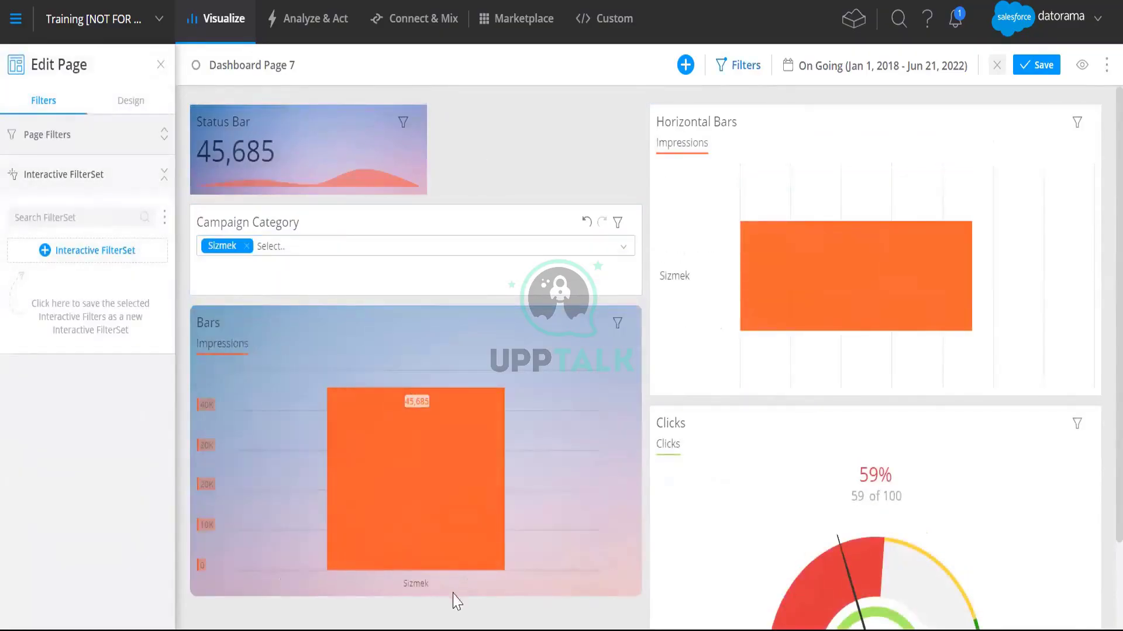
- Examine the Clicks gauge's actual and goal figures under the Sizmek filter, and clear the Sizmek selection
scroll(728, 472, down, 2)
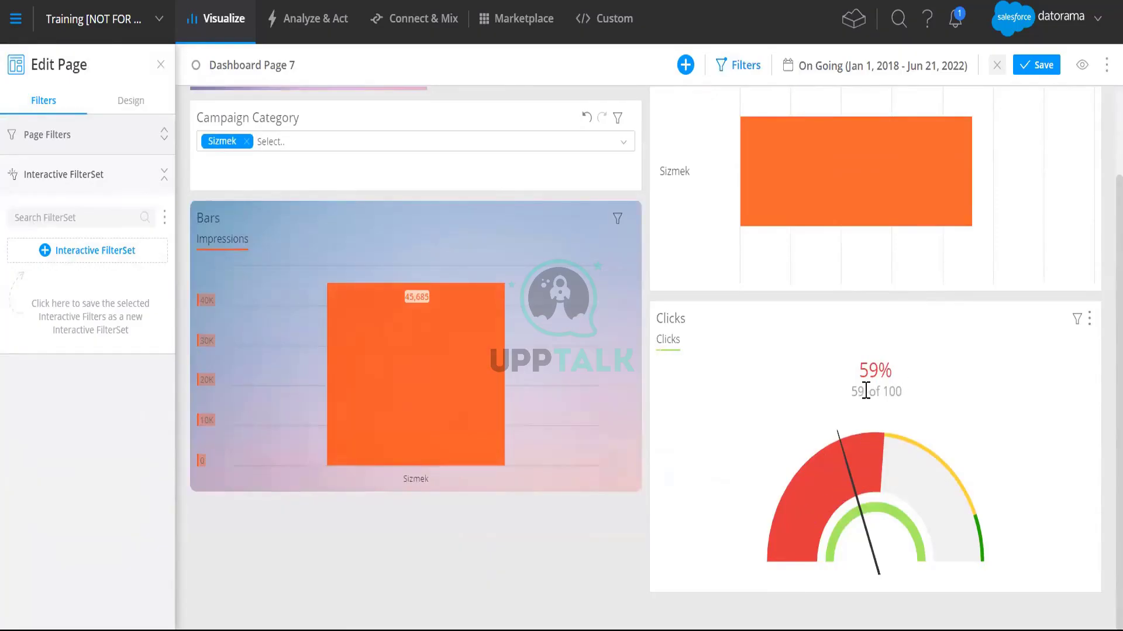
double_click(887, 391)
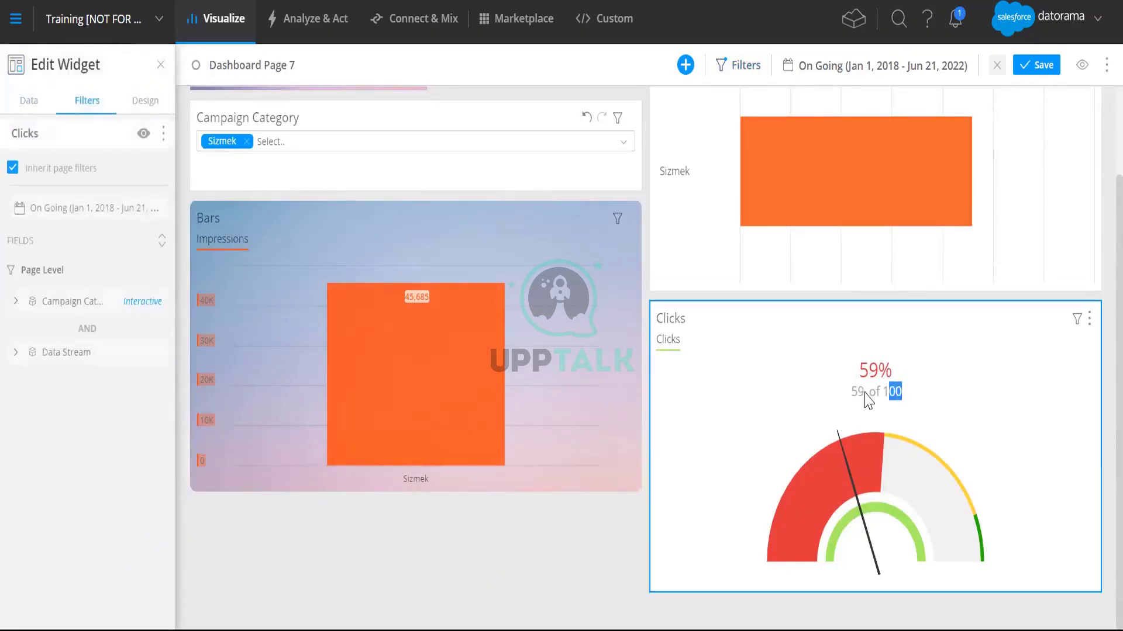
double_click(855, 391)
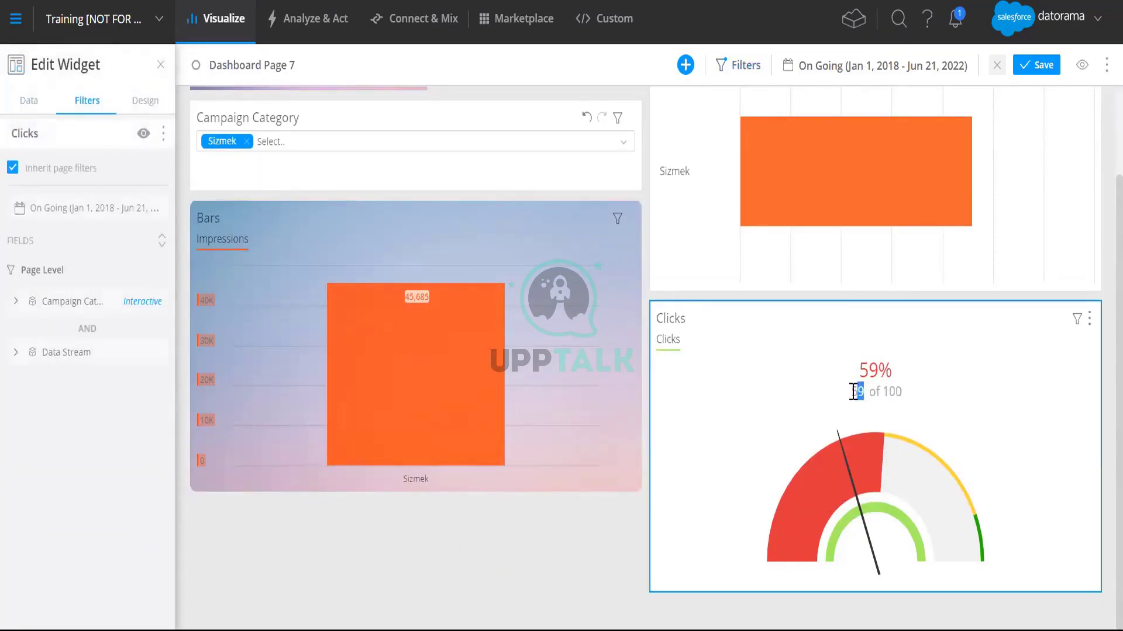
click(246, 142)
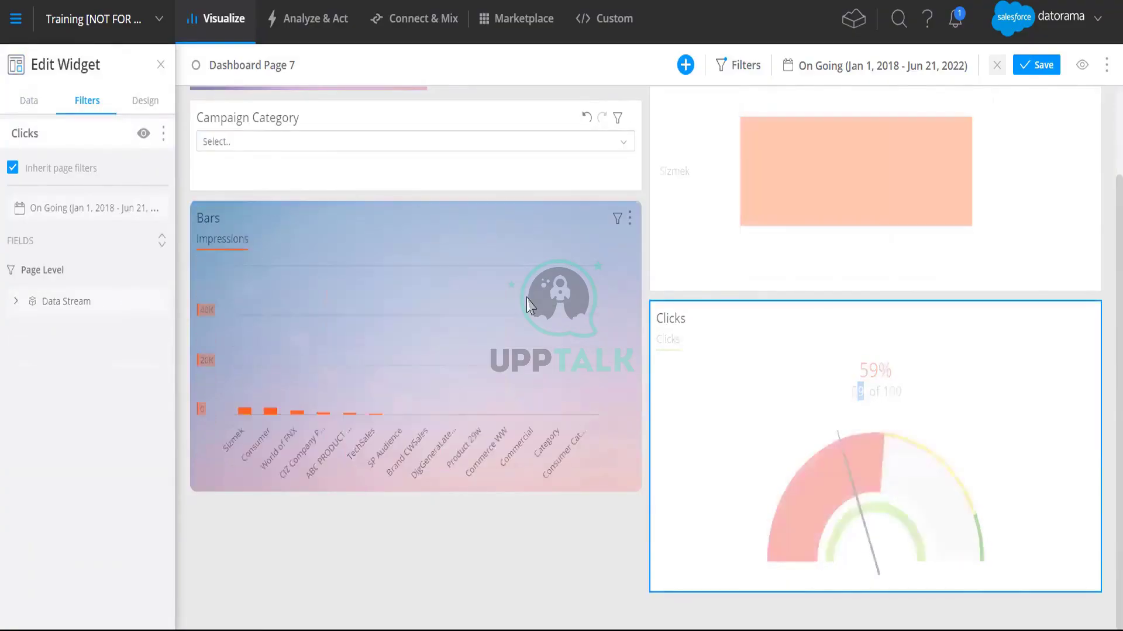
- Add a second interactive Filter widget below the Bars chart with the Day dimension, and open its list of dates
click(349, 110)
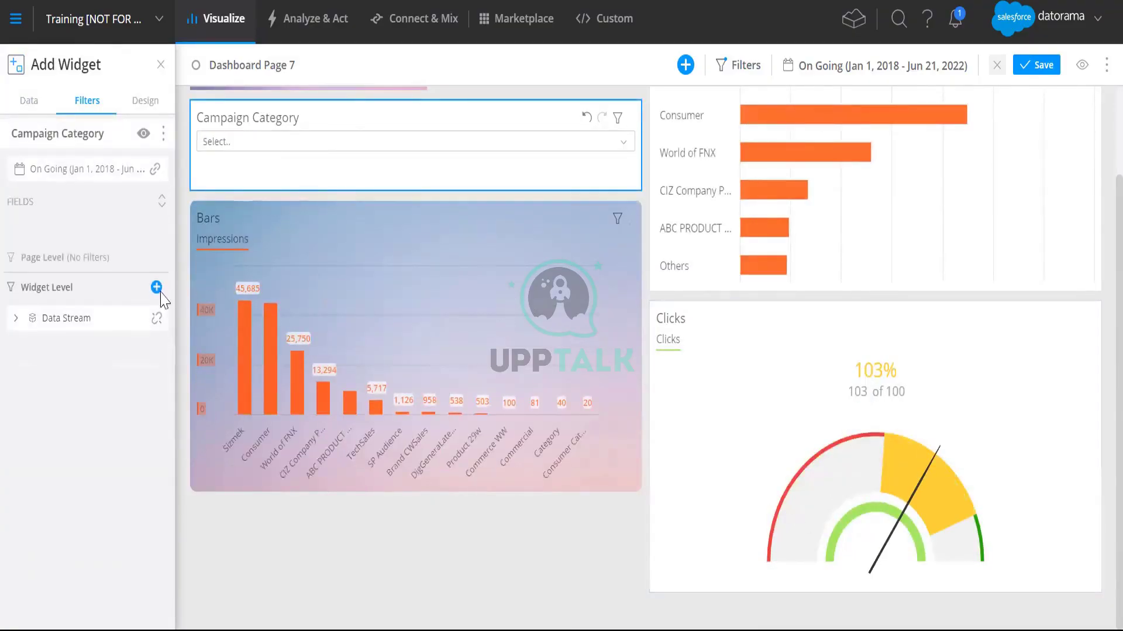
click(689, 67)
click(29, 463)
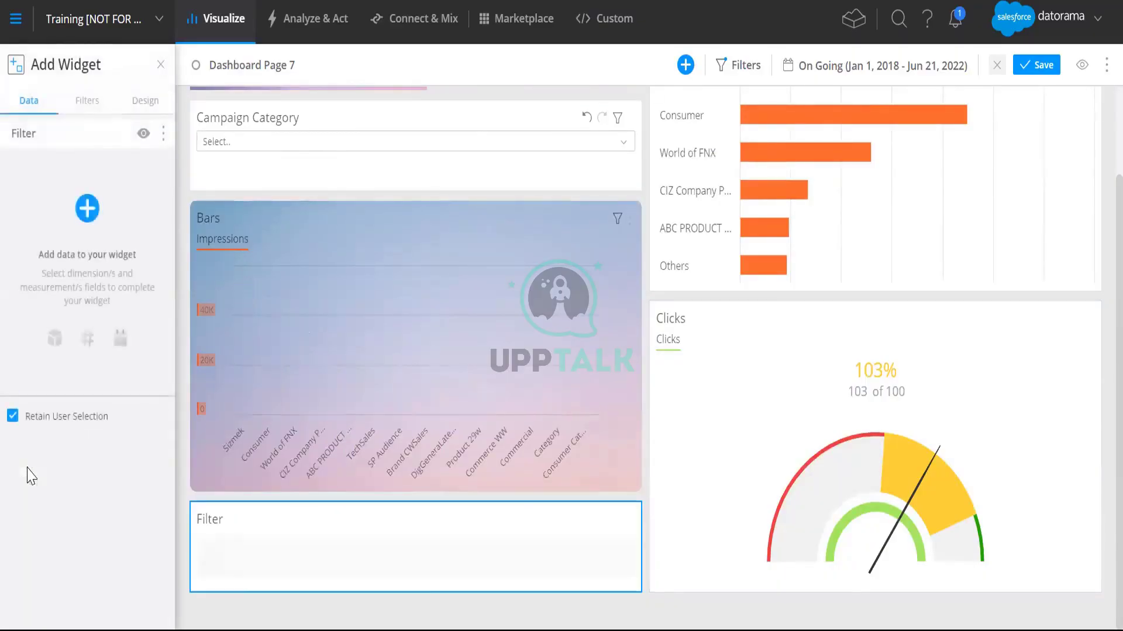
click(87, 209)
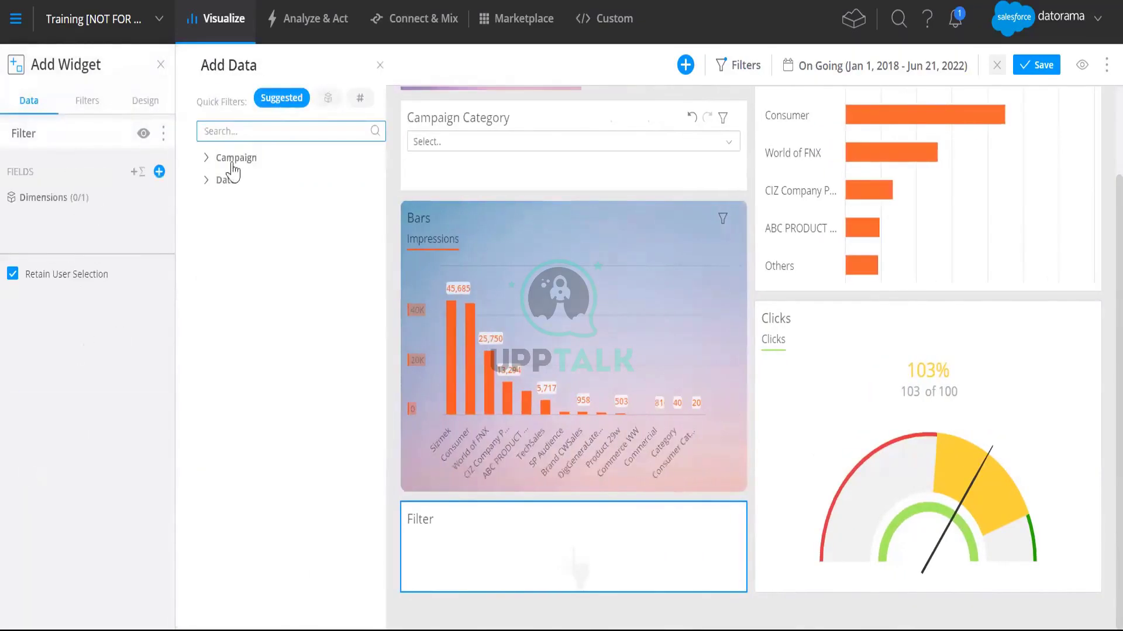
click(227, 181)
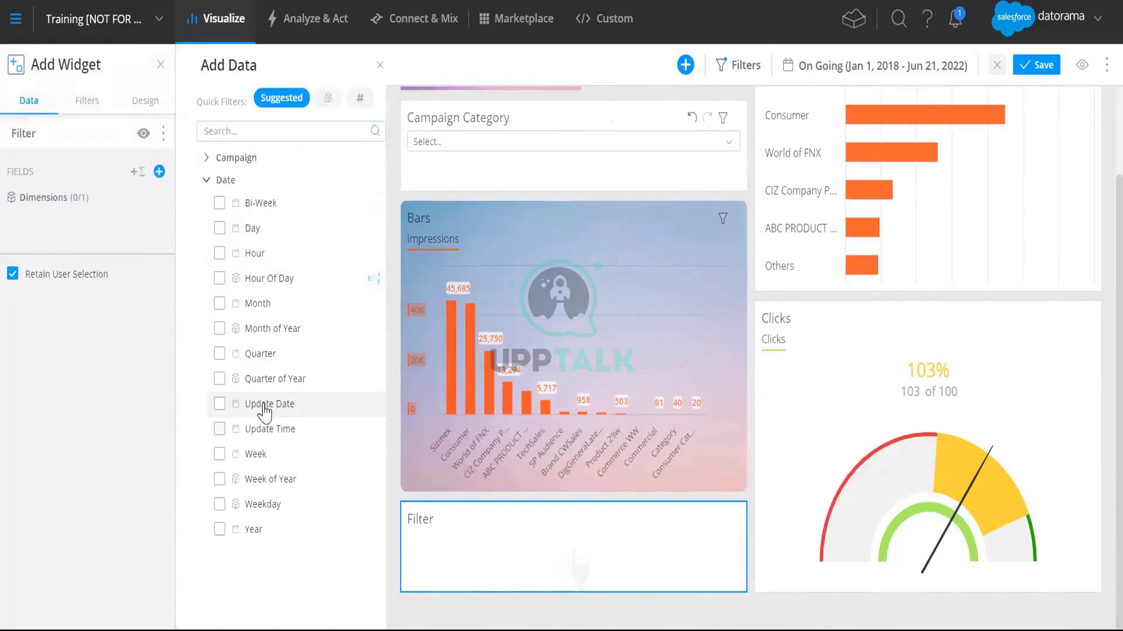
click(254, 228)
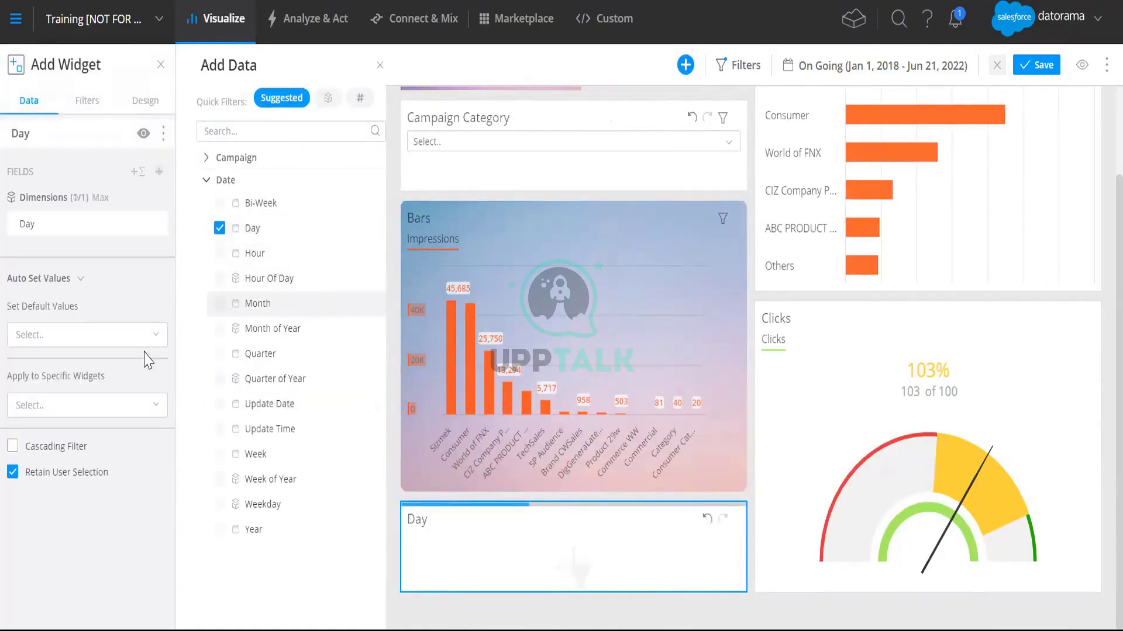
click(497, 535)
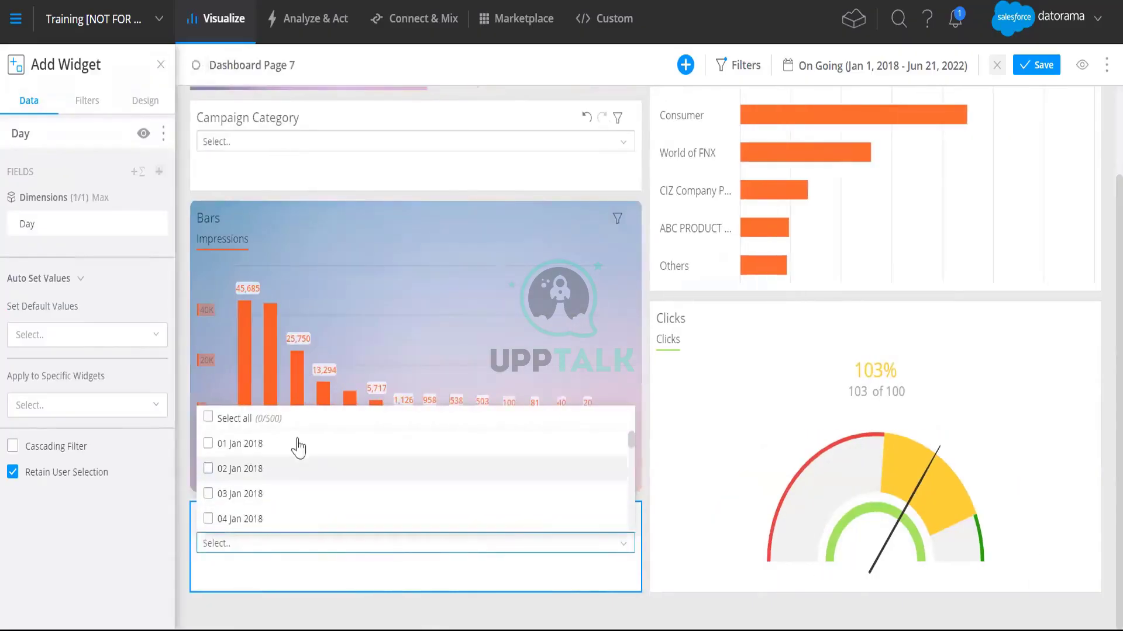
- Review the Day widget's filter settings and its Filtering Display and Selection Method design options
click(95, 101)
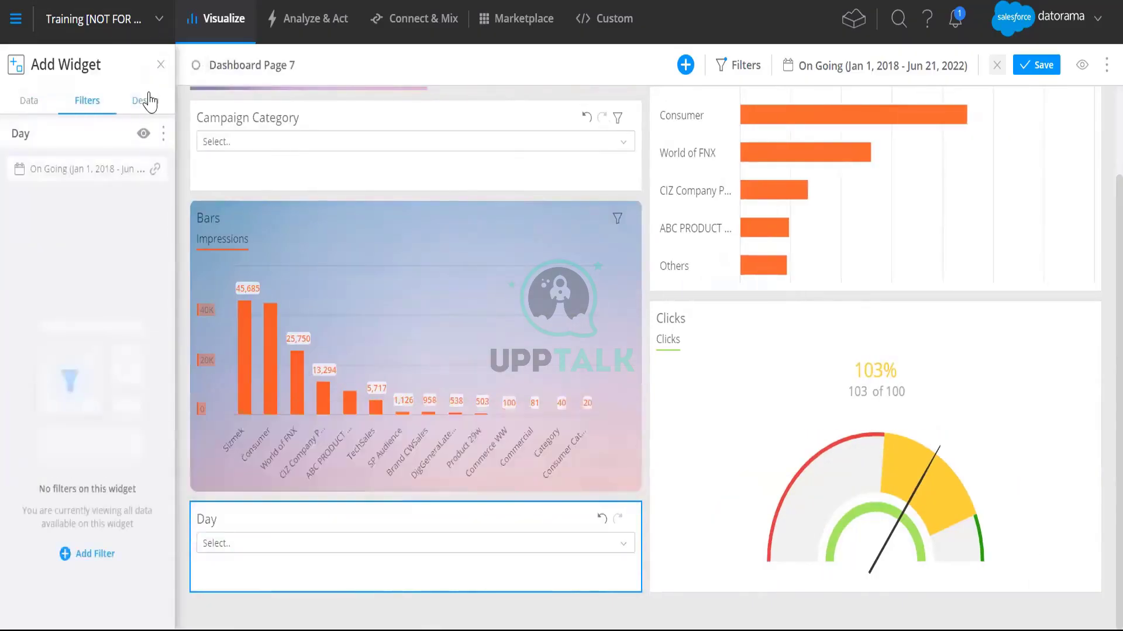
click(144, 101)
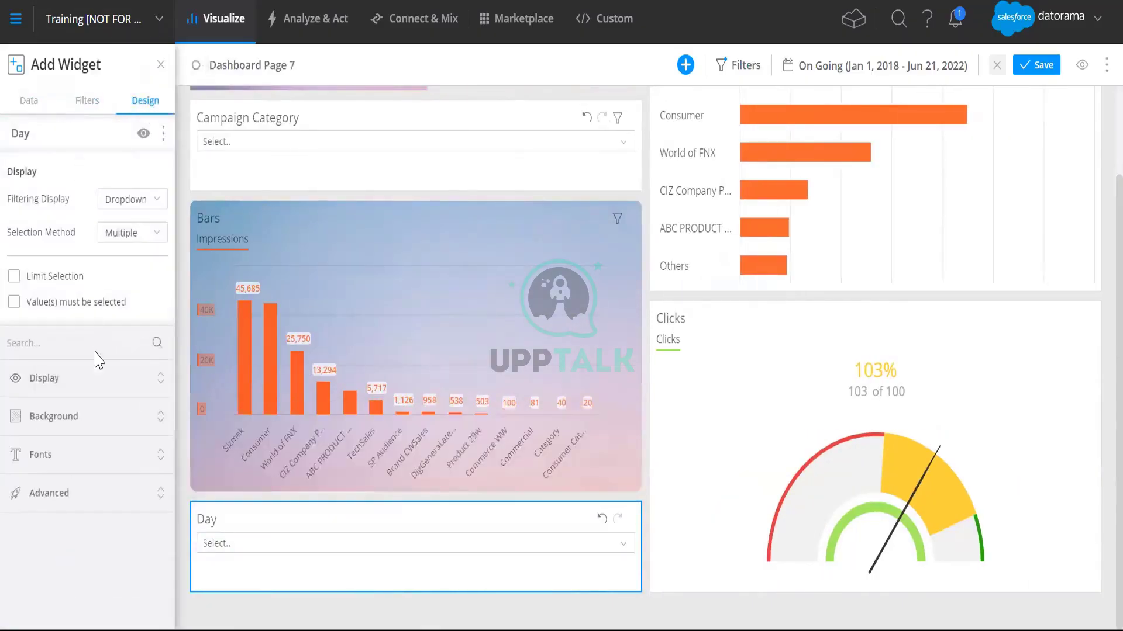
click(126, 202)
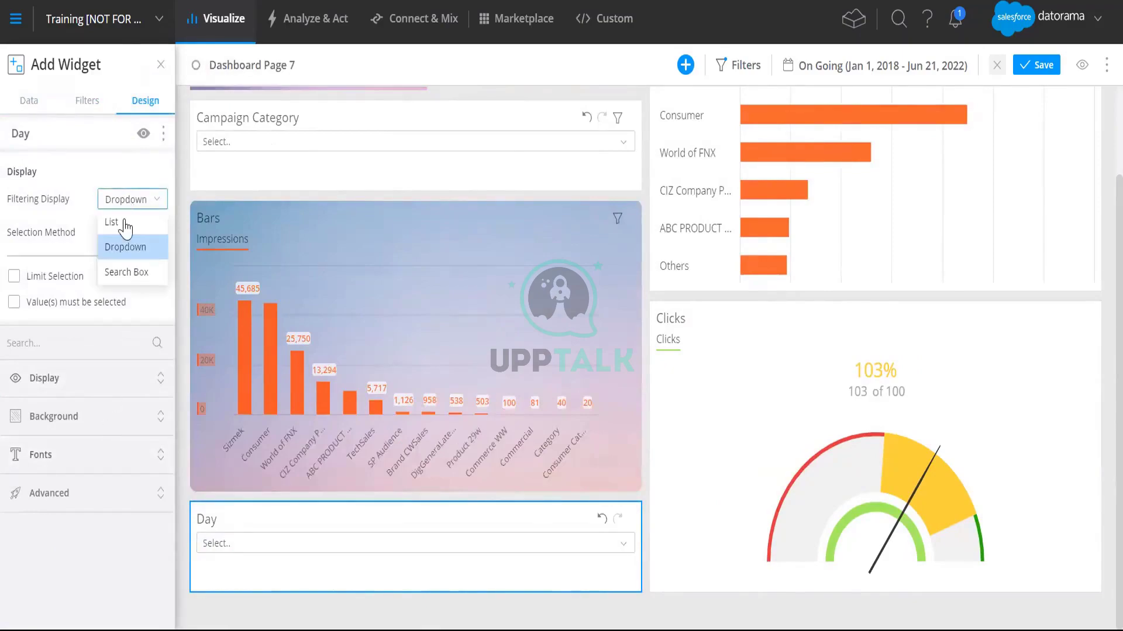
click(107, 198)
click(119, 238)
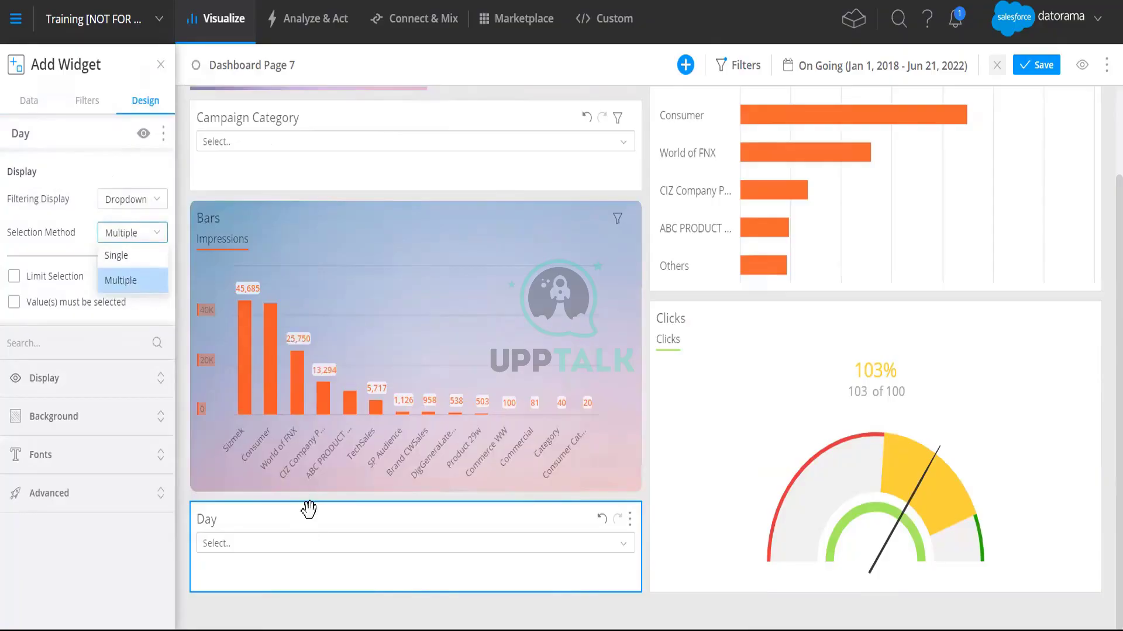
- Arrange the Campaign Category and Day filter widgets side by side above the Status Bar widget, narrowing both to about the Status Bar's width
drag(309, 509, 556, 82)
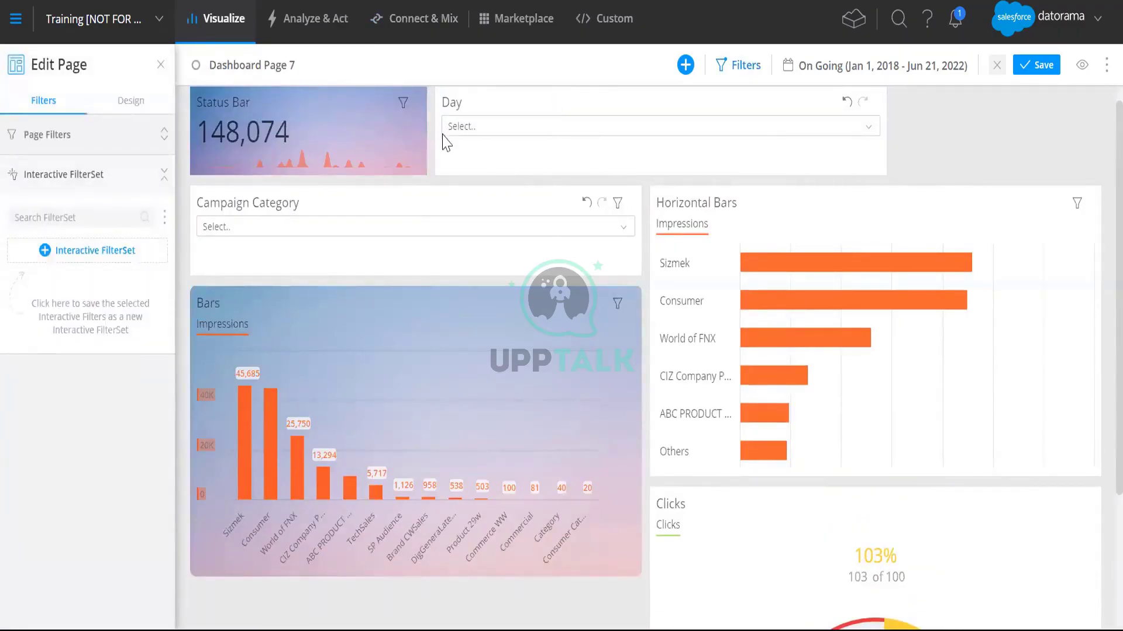
drag(435, 136, 641, 117)
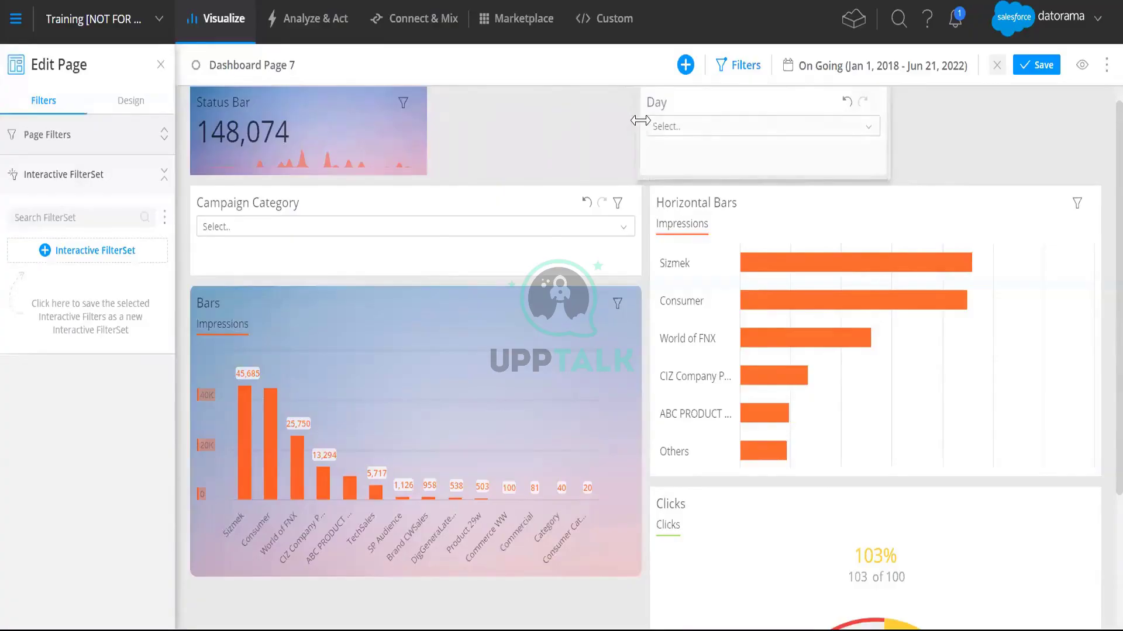
drag(636, 237, 430, 239)
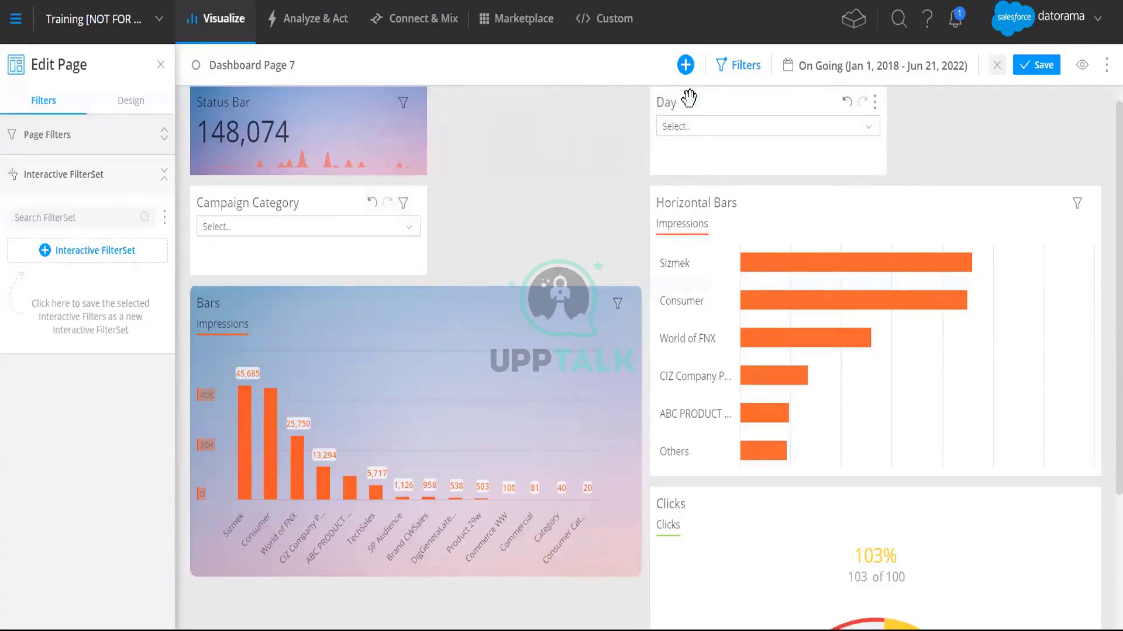
drag(685, 92, 468, 202)
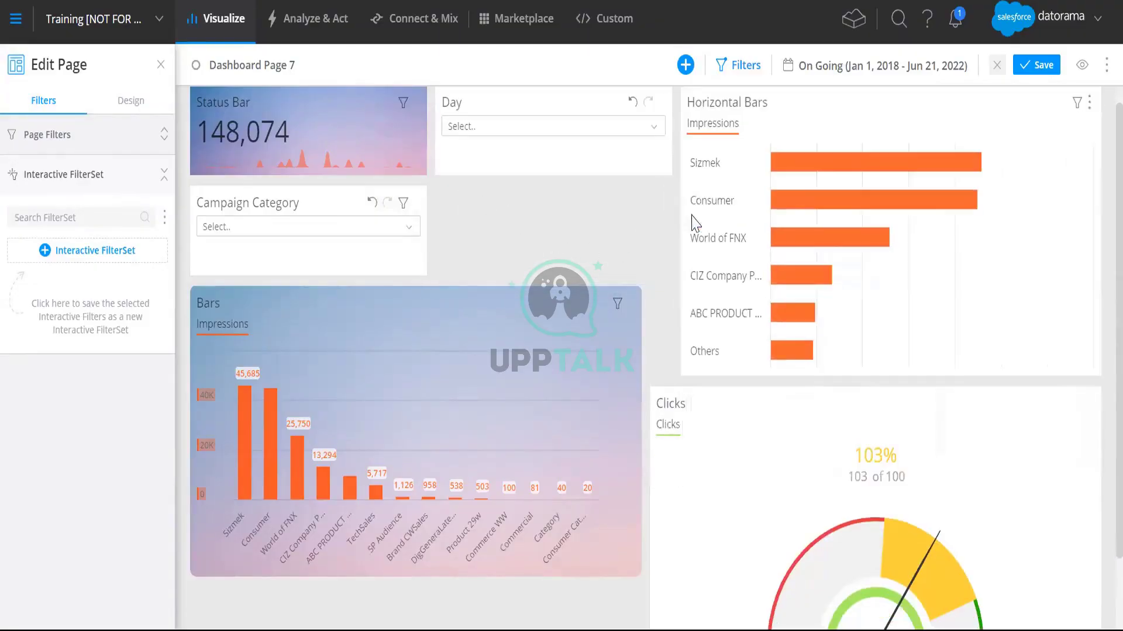
drag(566, 100, 566, 183)
drag(300, 140, 310, 194)
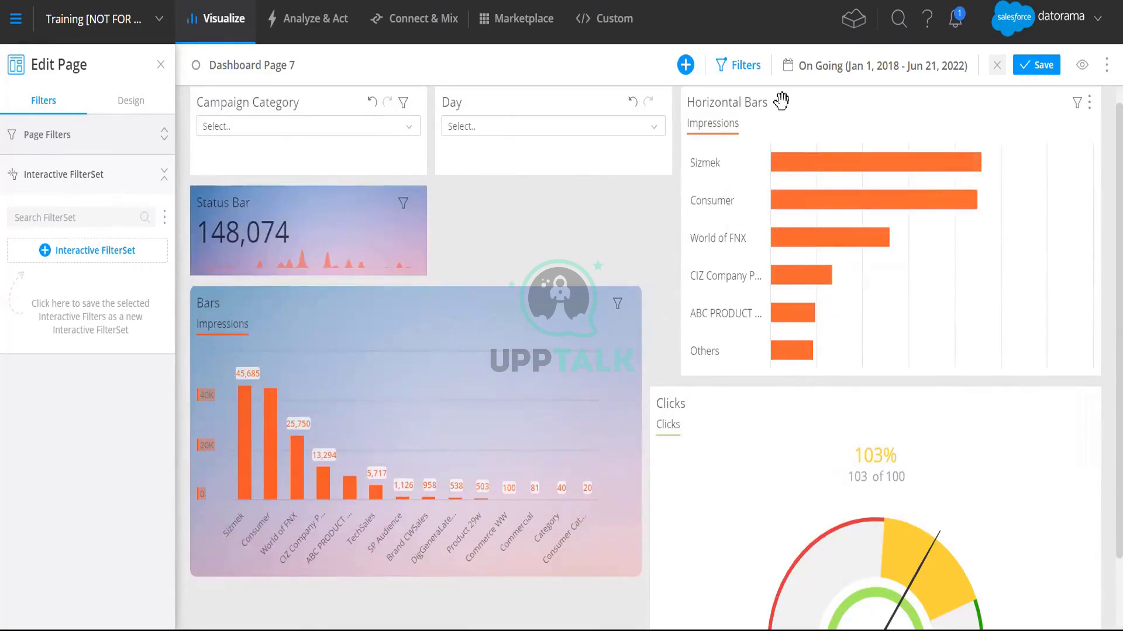
- Delete the Horizontal Bars widget from the dashboard page
click(1089, 105)
click(1005, 422)
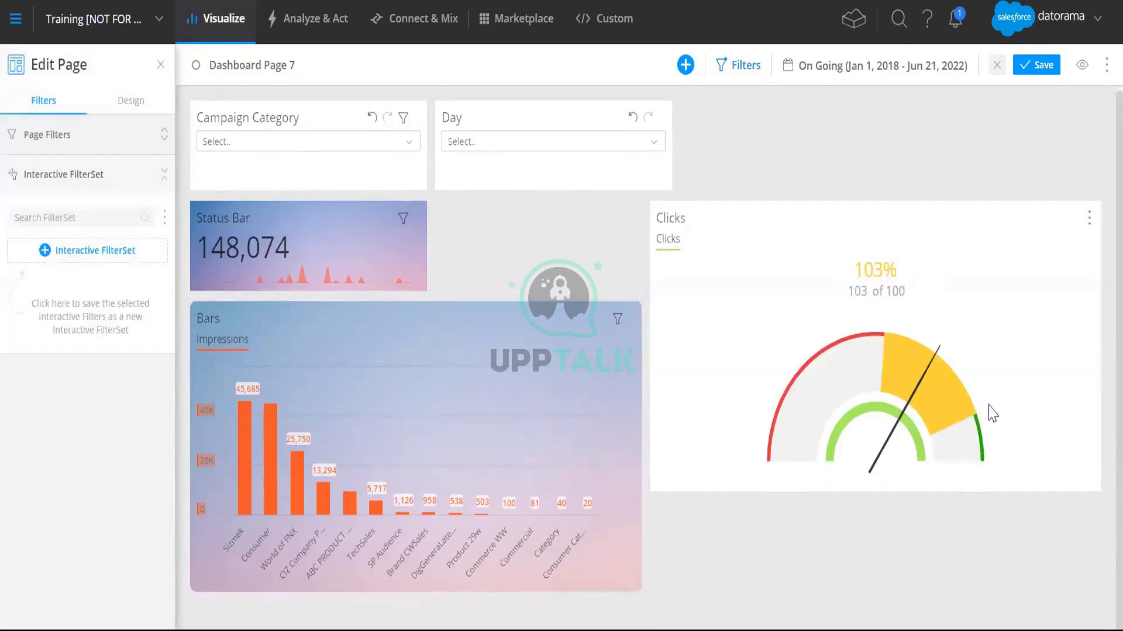
click(501, 319)
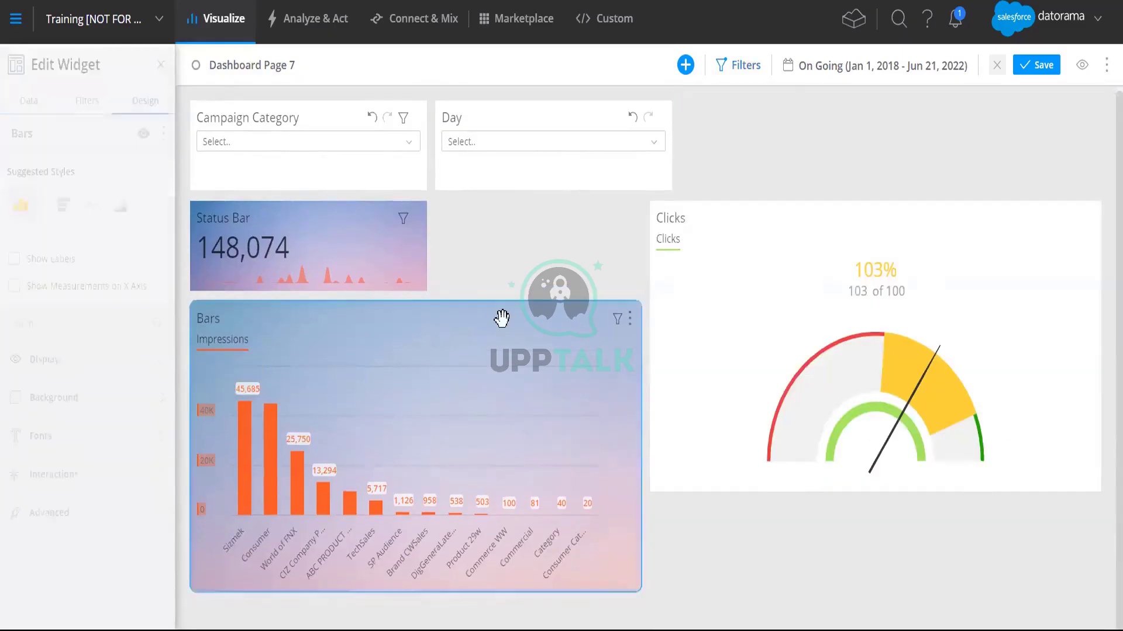
- Check the selectable values in the Campaign Category and Day filter widgets
click(324, 141)
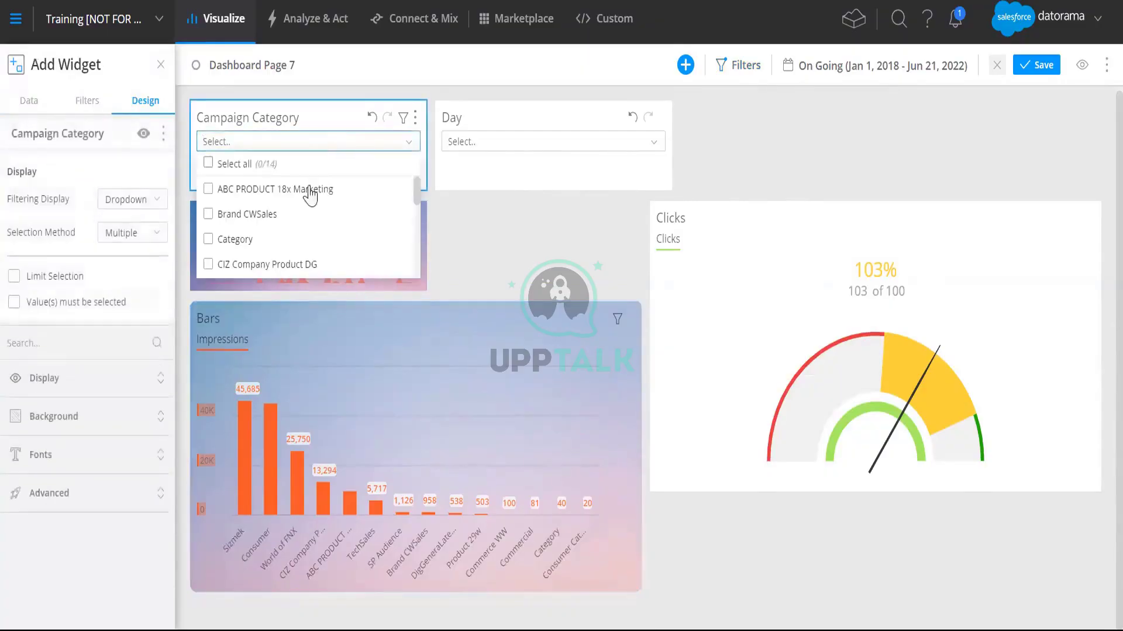
click(544, 152)
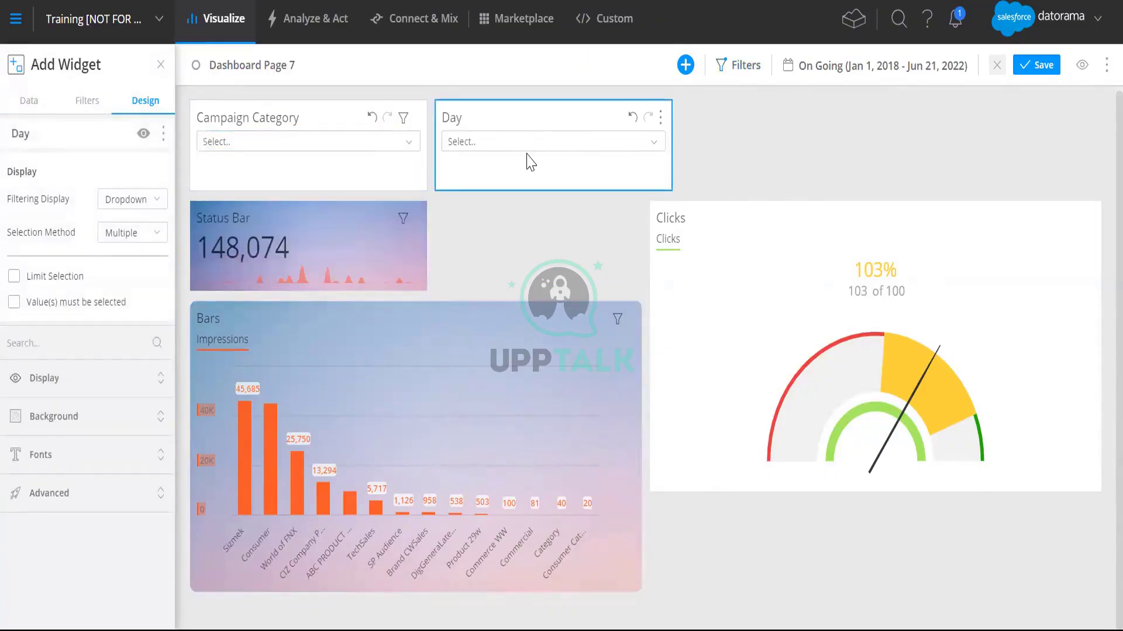
click(532, 146)
click(770, 140)
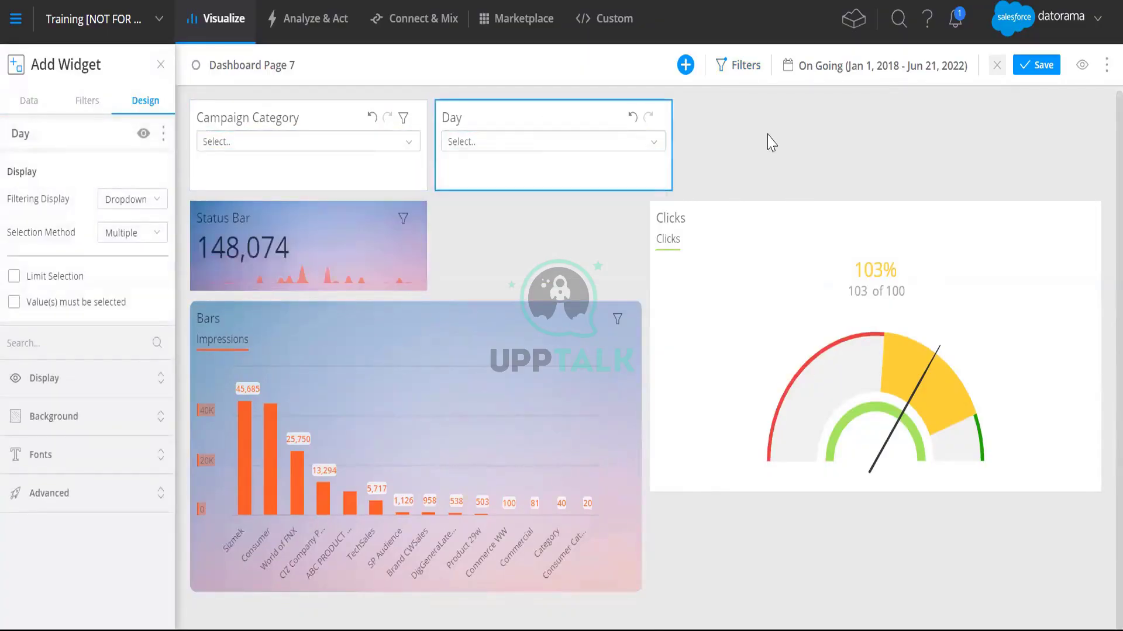
- Add an interactive Switch Dimensions widget, place it beside the Status Bar, and narrow it to the width of the Day widget
click(686, 64)
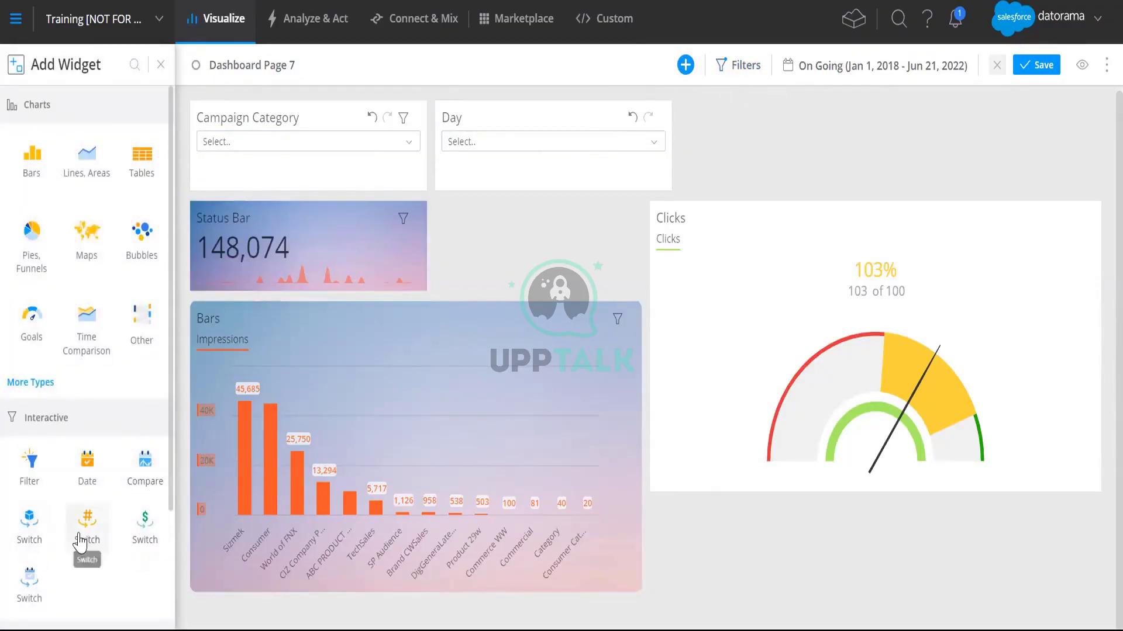
click(29, 526)
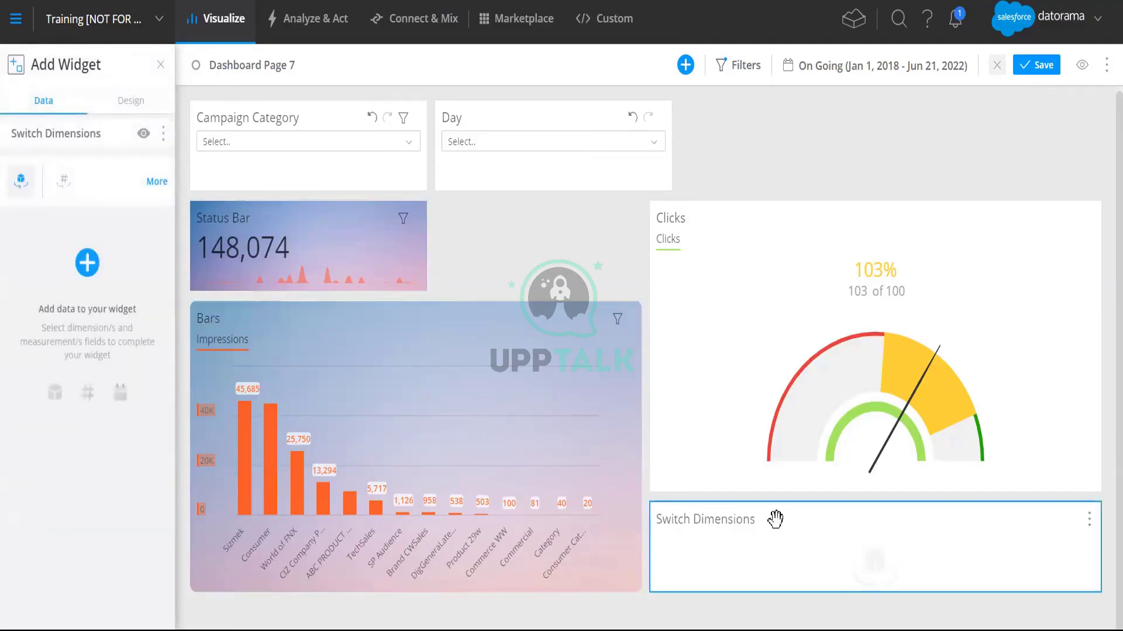
drag(777, 517, 562, 209)
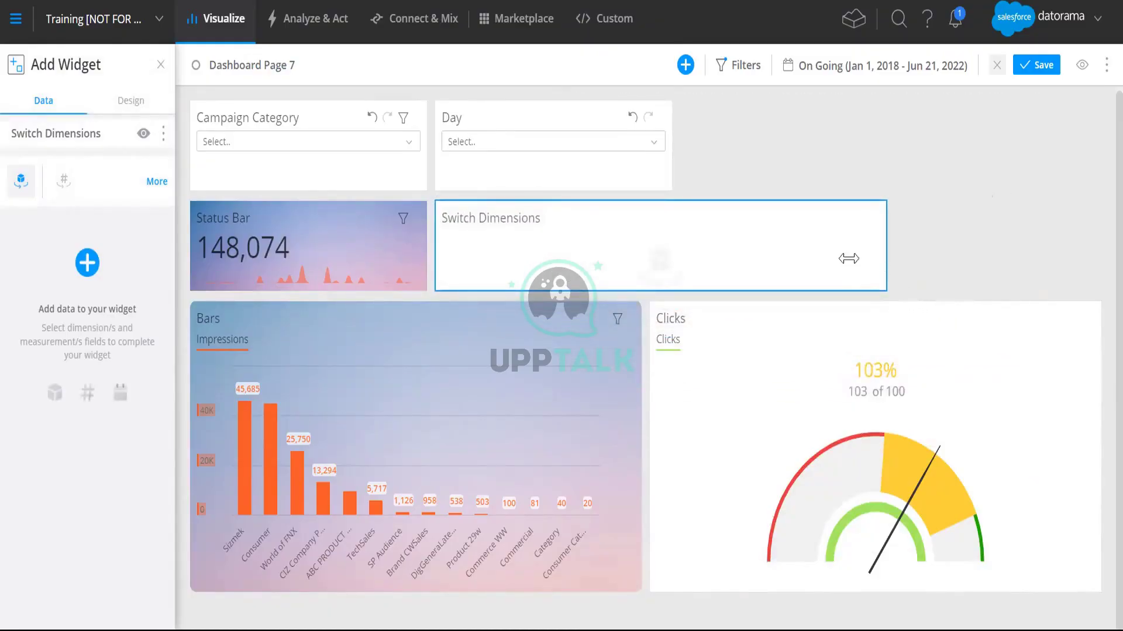
drag(849, 259, 662, 267)
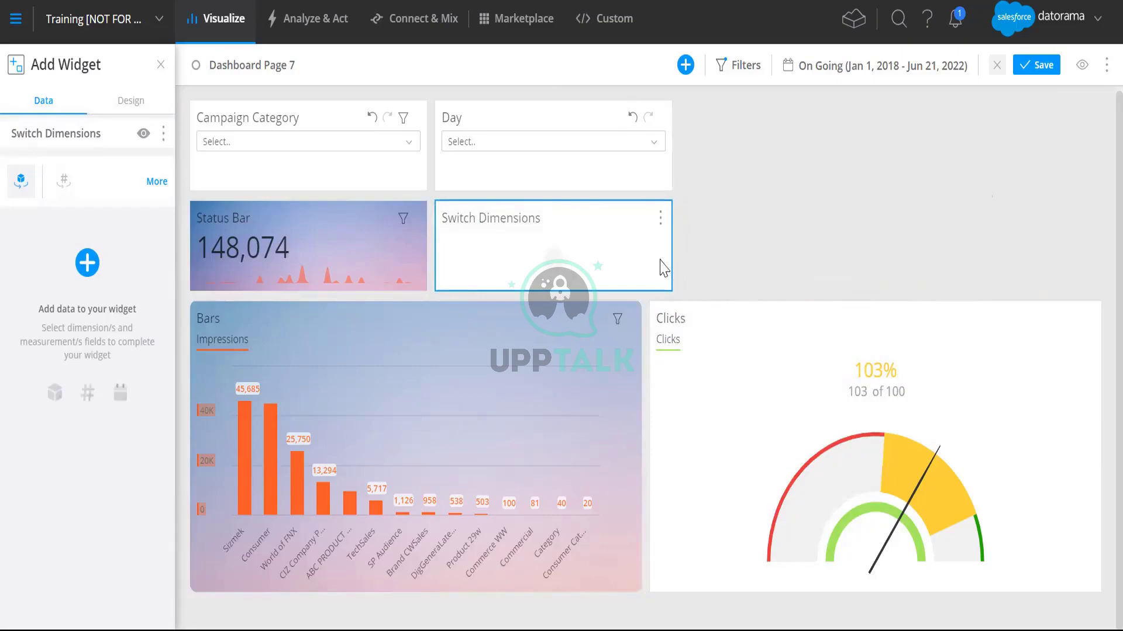
- Add the Campaign Category and Campaign Name dimensions to the Switch Dimensions widget
click(88, 264)
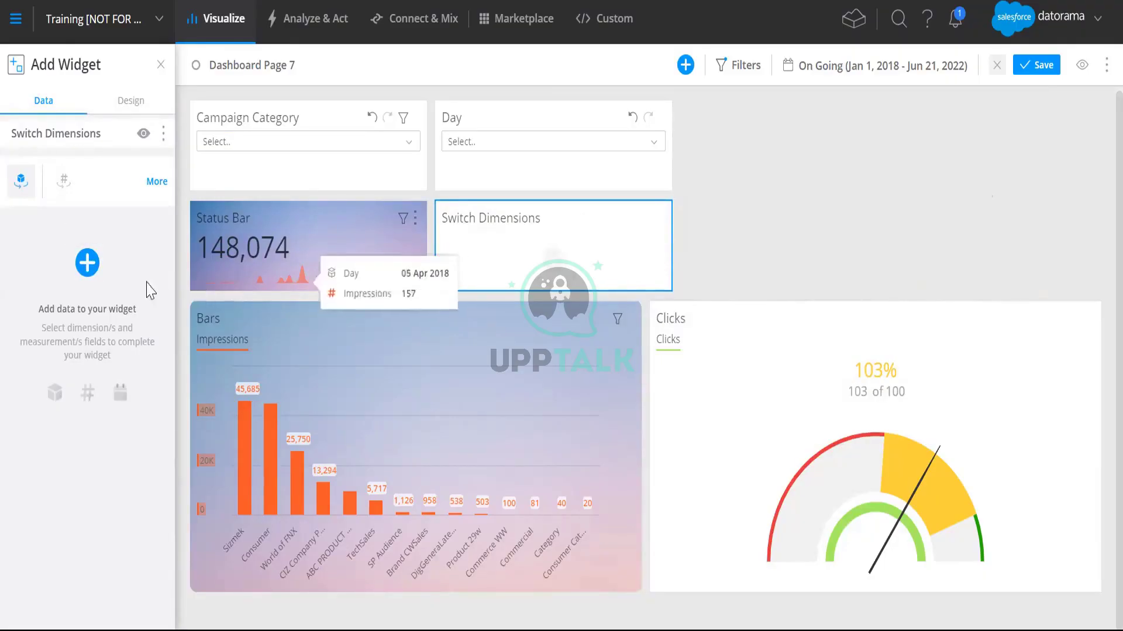
click(86, 265)
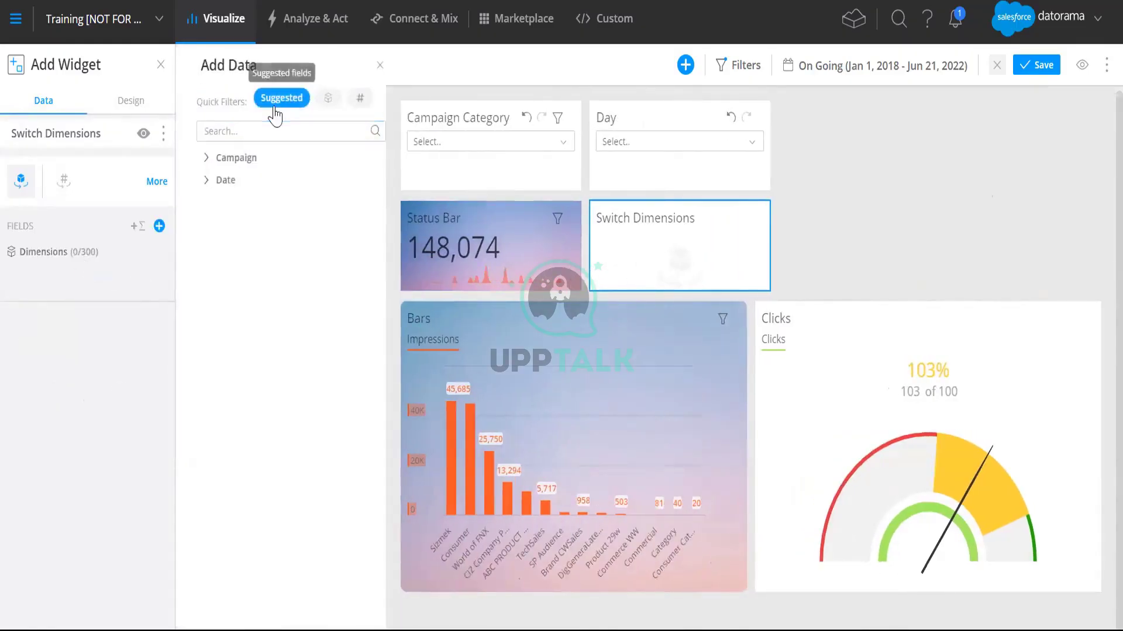
click(275, 99)
text(campai)
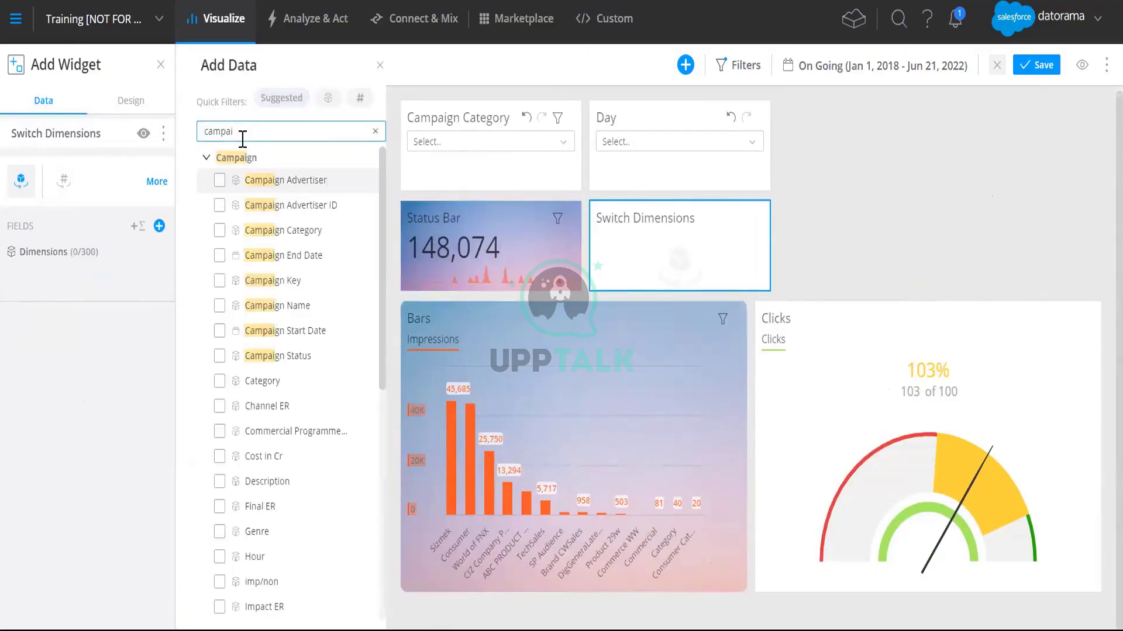
click(302, 255)
click(302, 255)
click(308, 235)
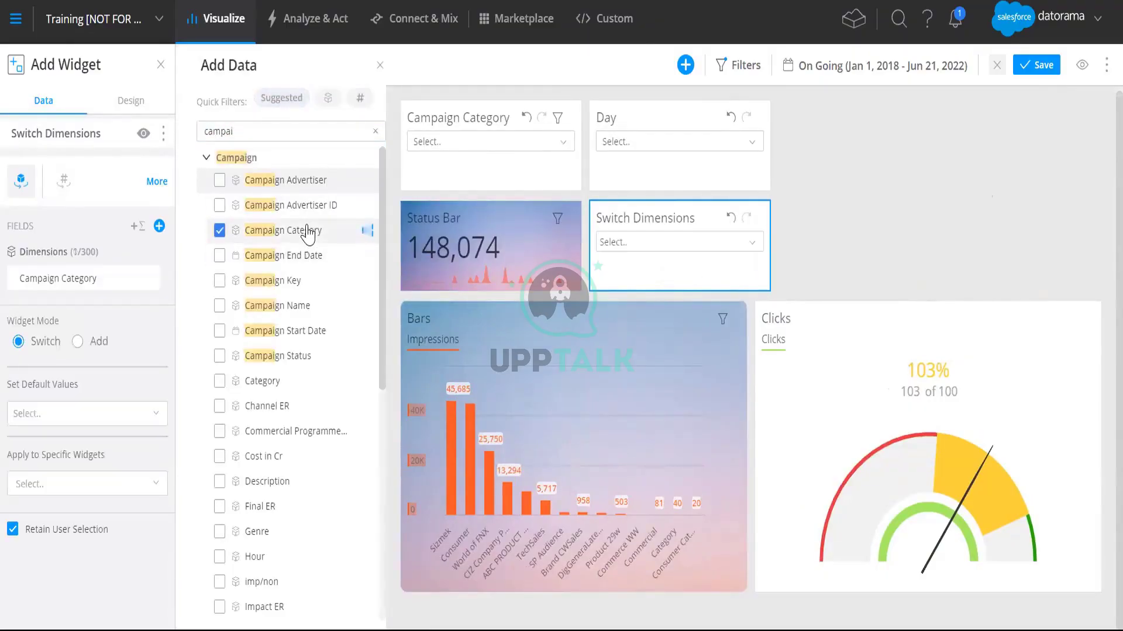
click(296, 305)
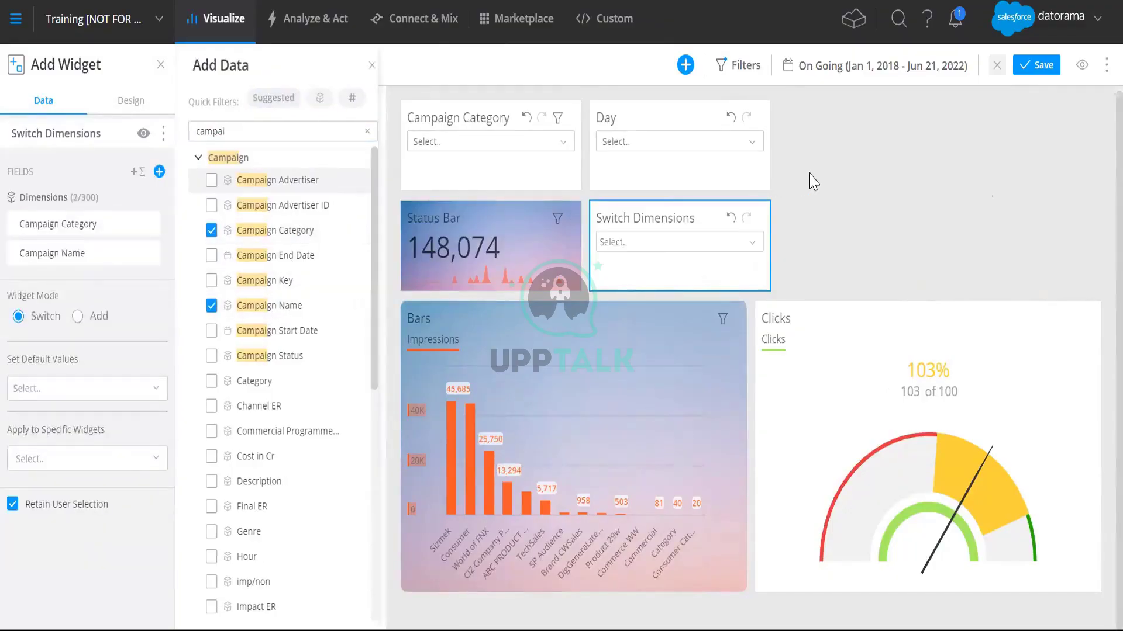
click(812, 182)
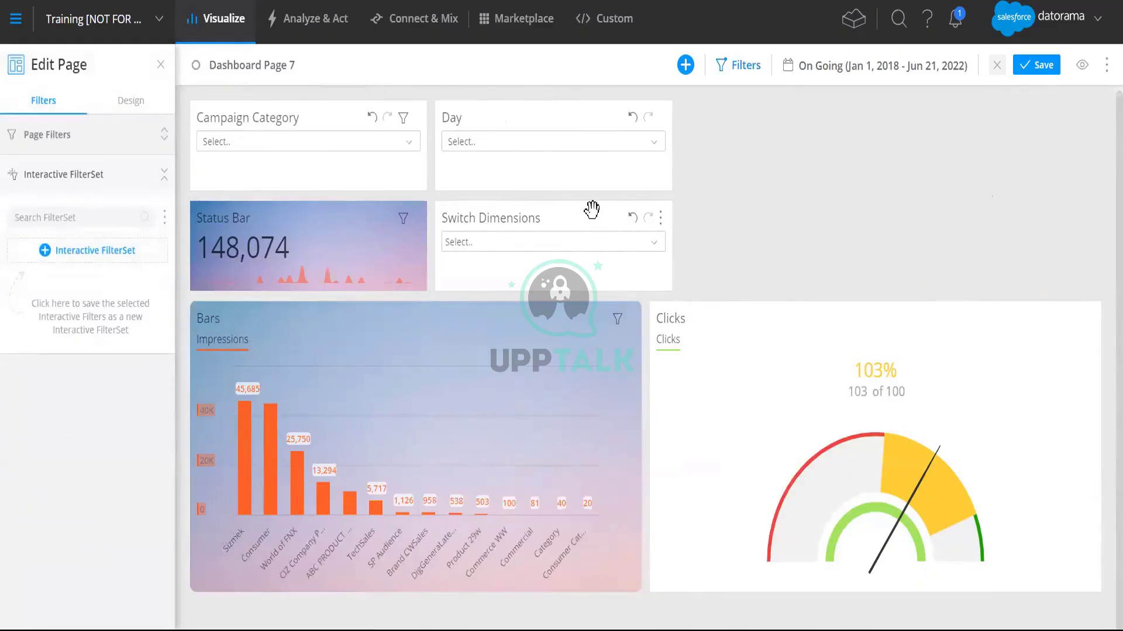
- Apply the Switch Dimensions widget specifically to the Bars and Status Bar widgets
click(538, 218)
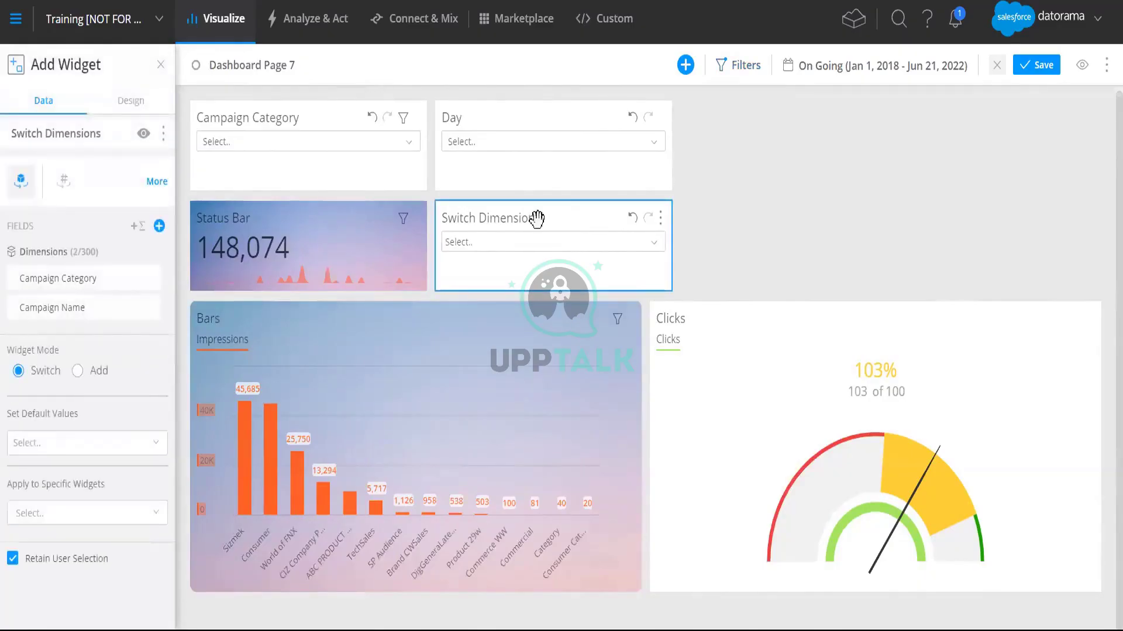
click(55, 513)
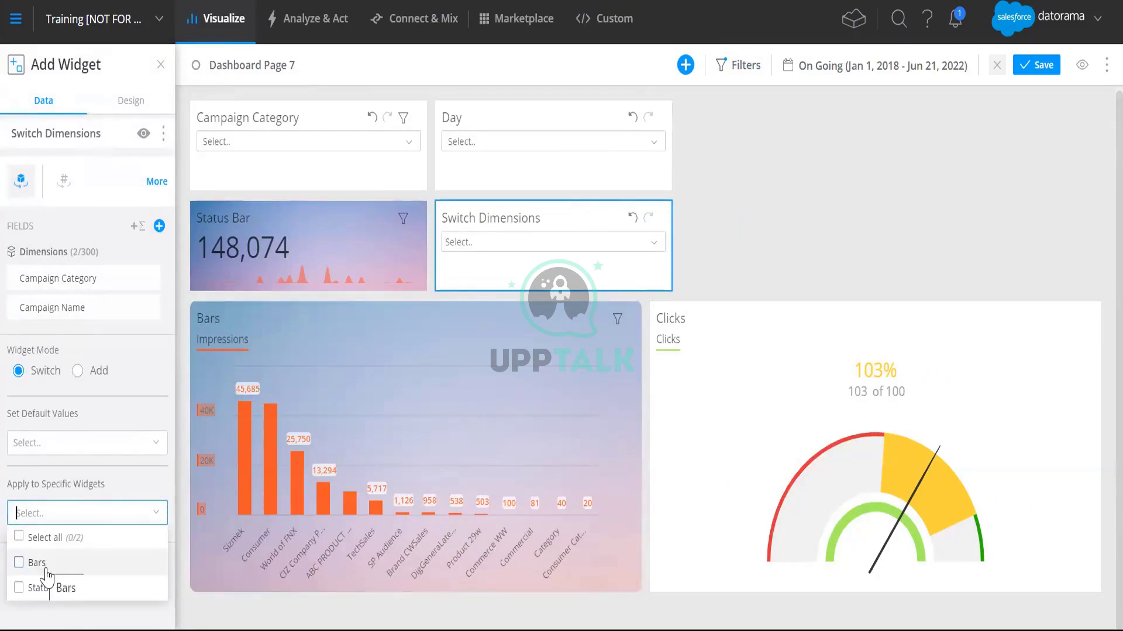
click(69, 589)
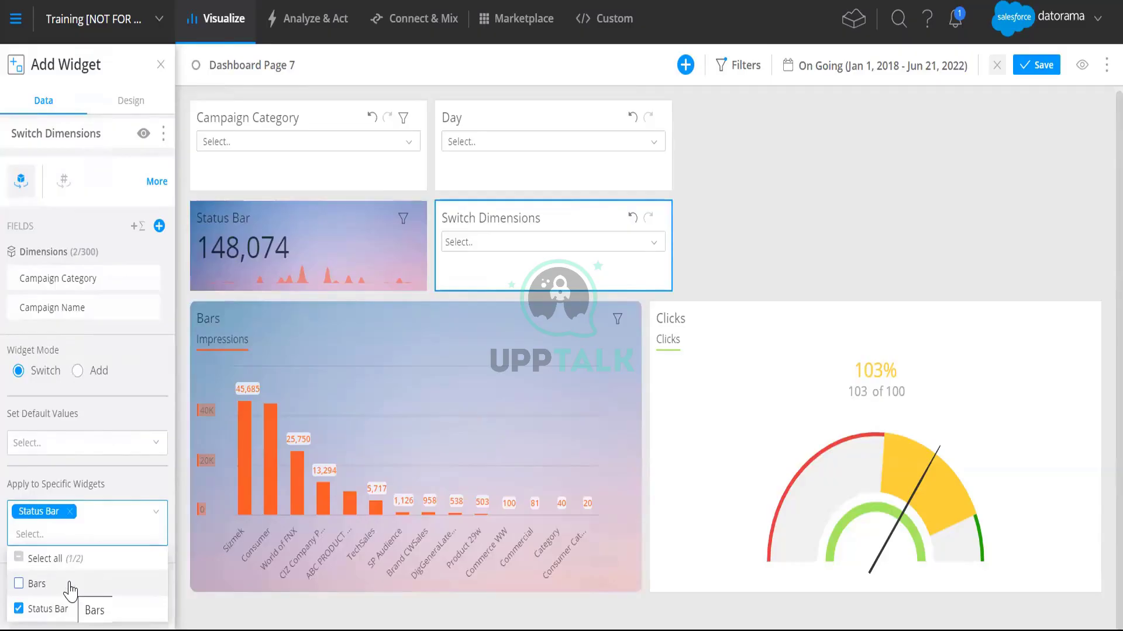
click(741, 208)
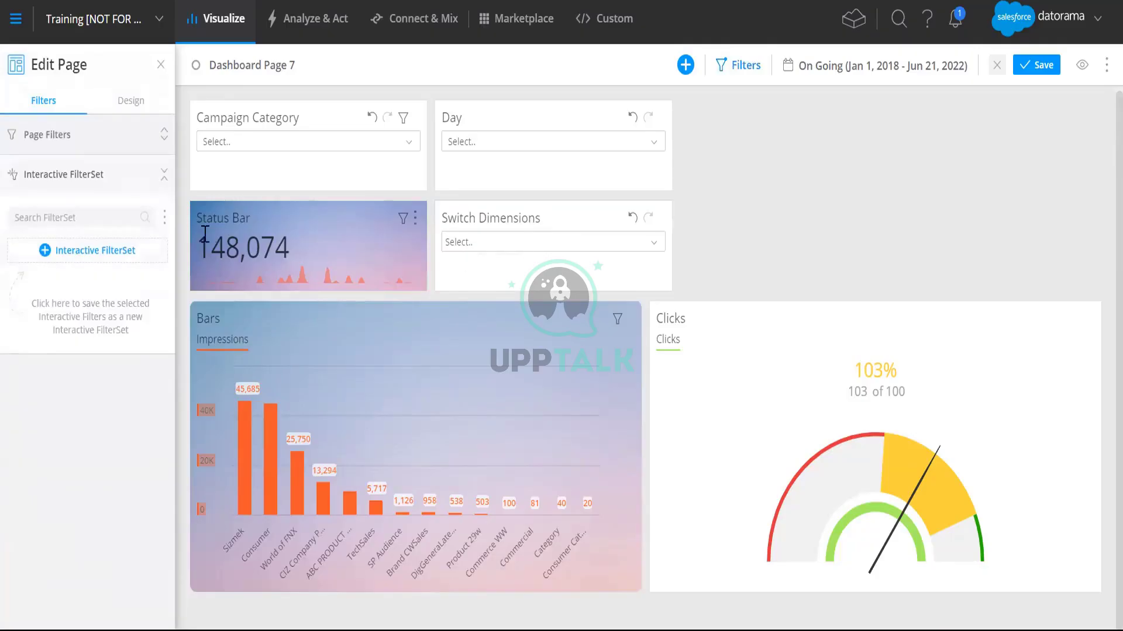
- Select Campaign Name and Campaign Category as the active dimensions in the Switch Dimensions widget
click(234, 246)
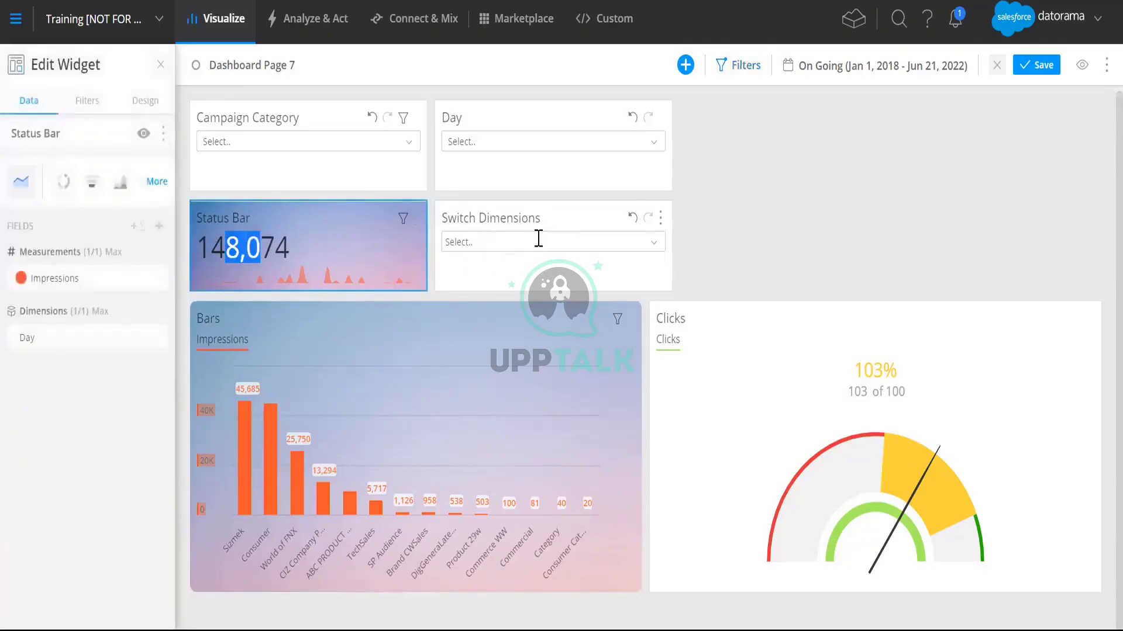
click(534, 240)
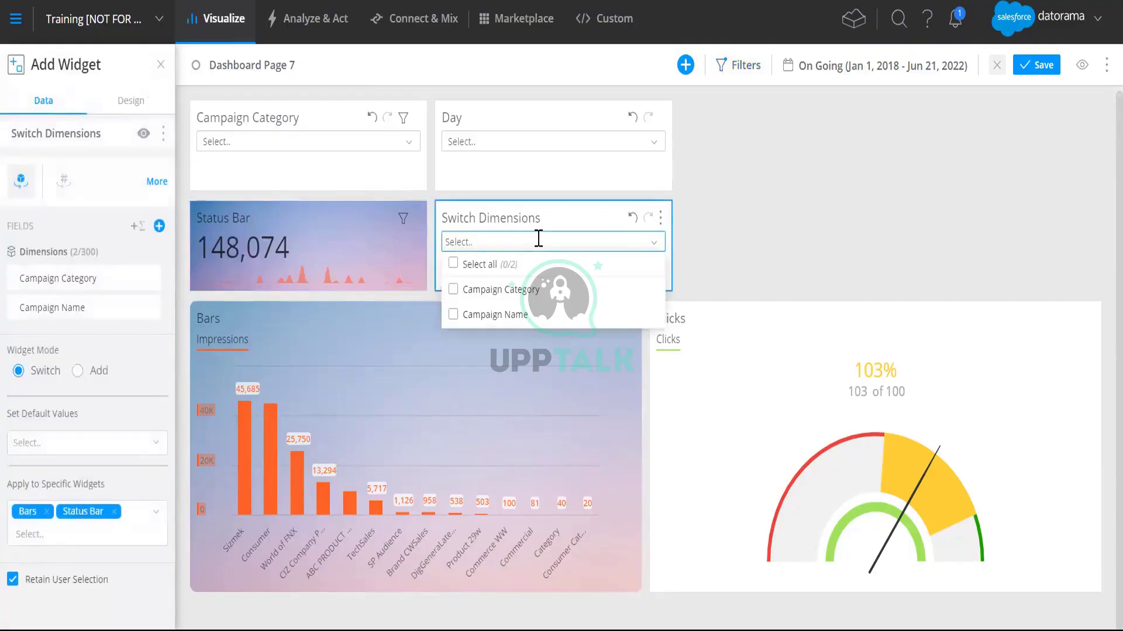
click(516, 316)
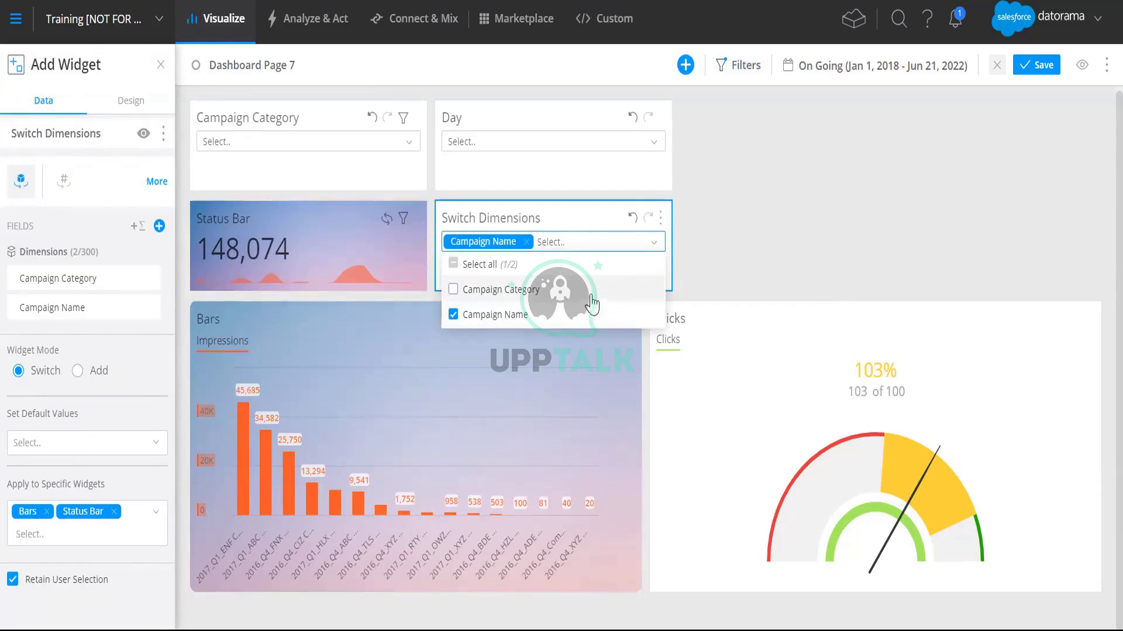
click(512, 293)
click(550, 211)
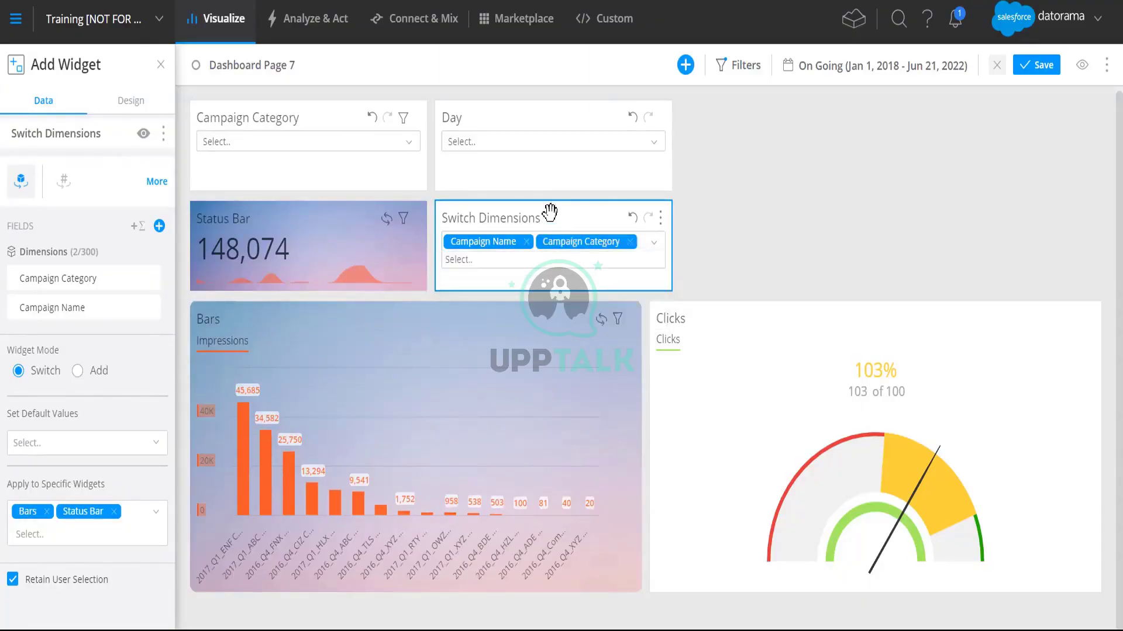
- Change the Switch Dimensions widget's selection method to Single
click(141, 105)
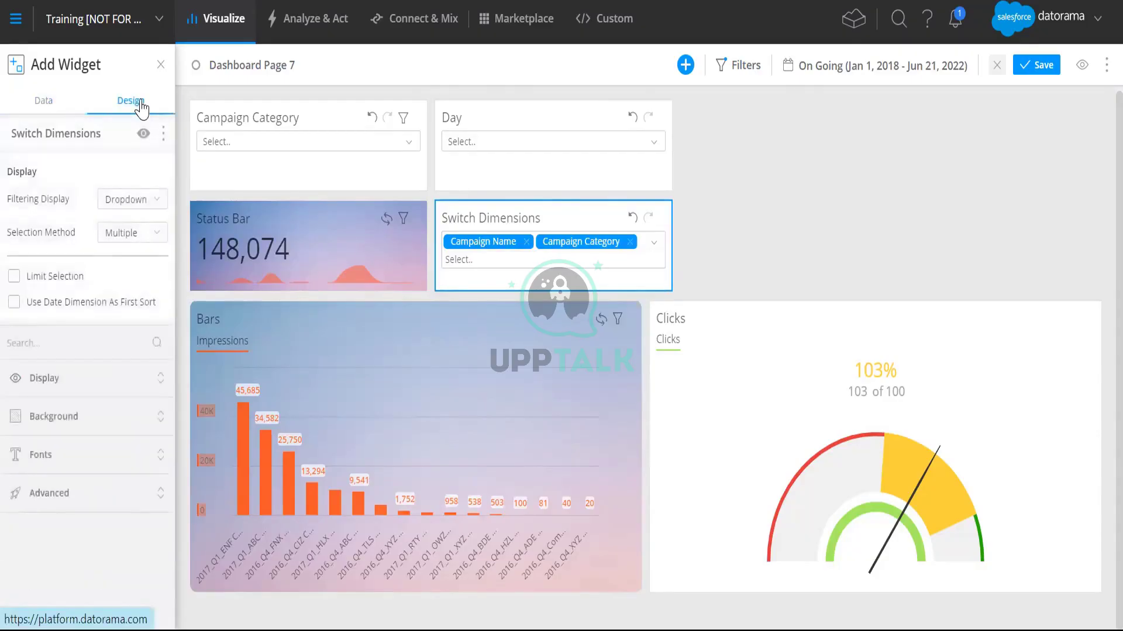
click(145, 234)
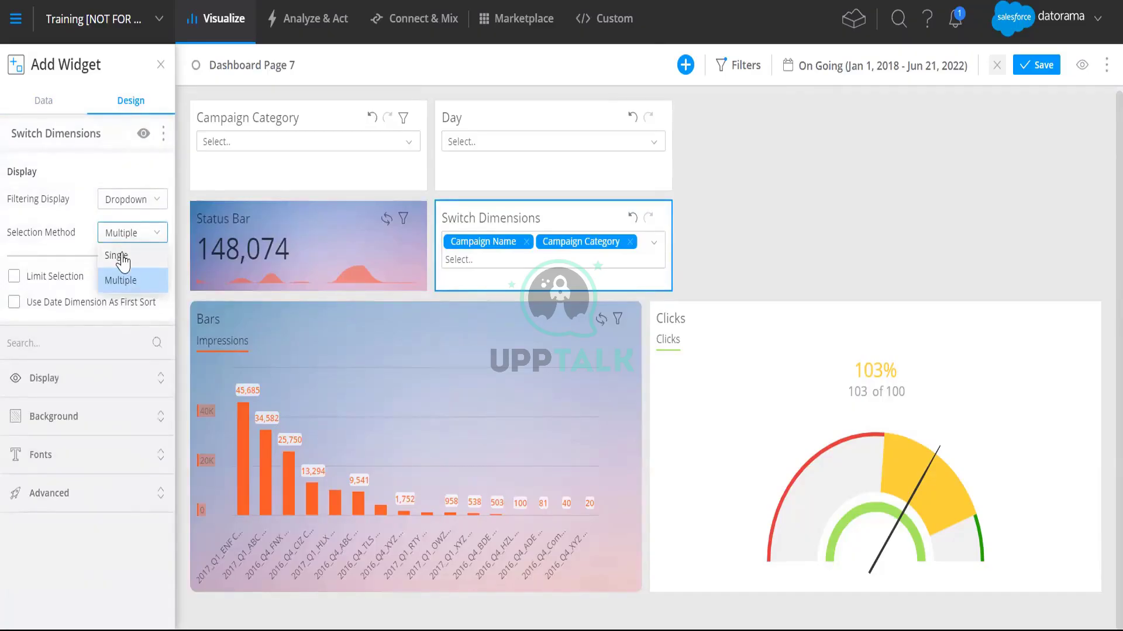
click(120, 257)
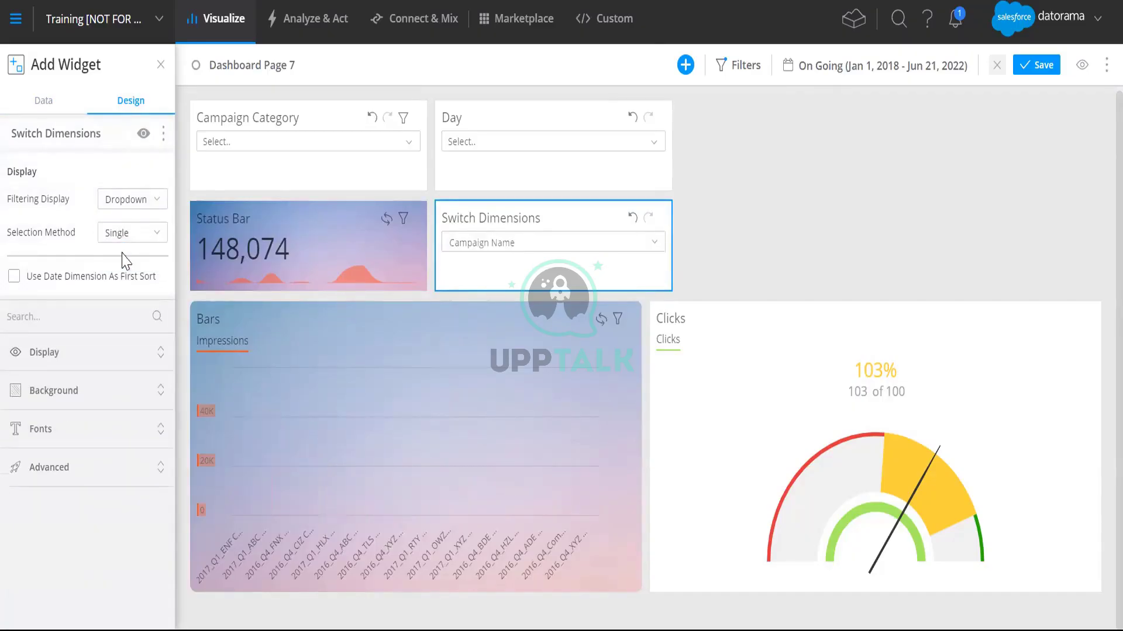
- Select Campaign Category in the Switch Dimensions widget
click(488, 243)
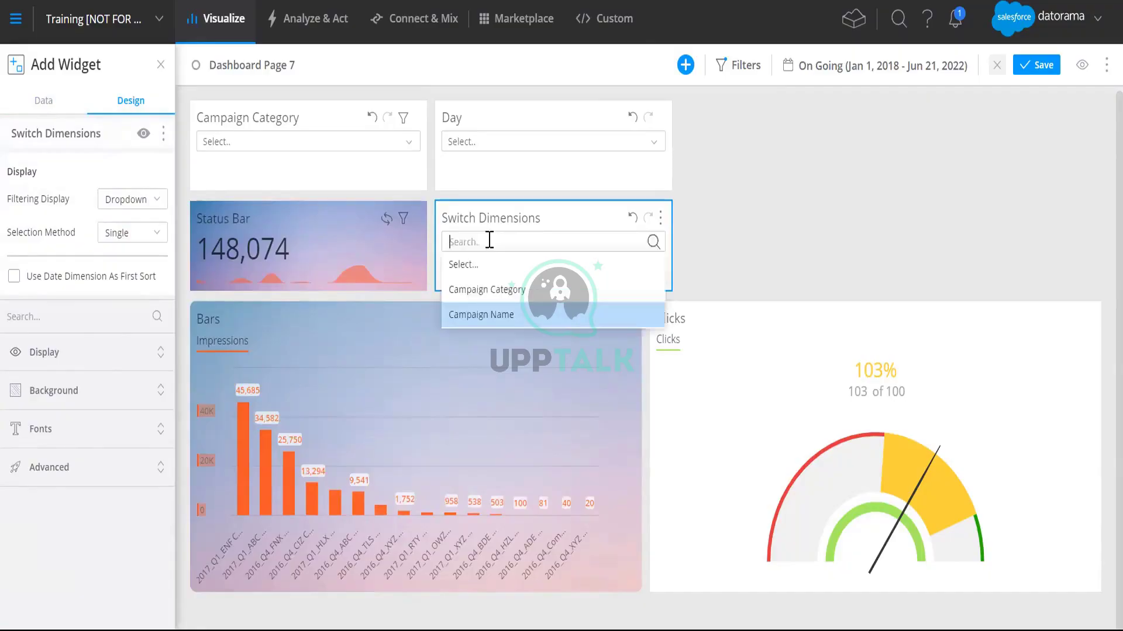
click(487, 291)
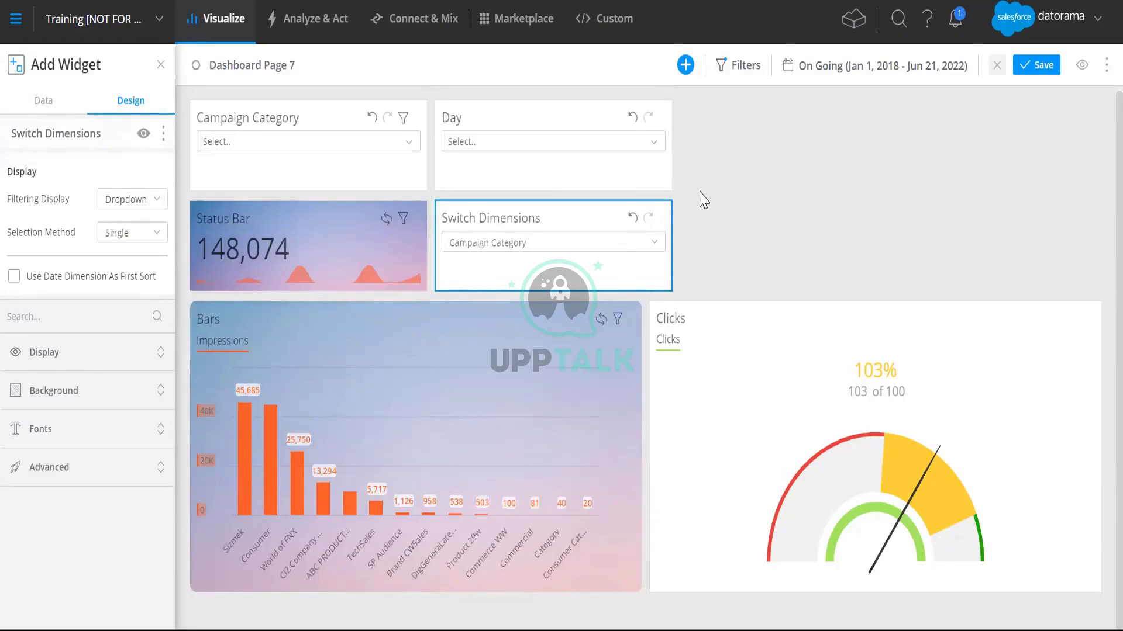
- Add a Switch Measurements widget and place it in the page's top row, on the far side of the Day filter
click(685, 65)
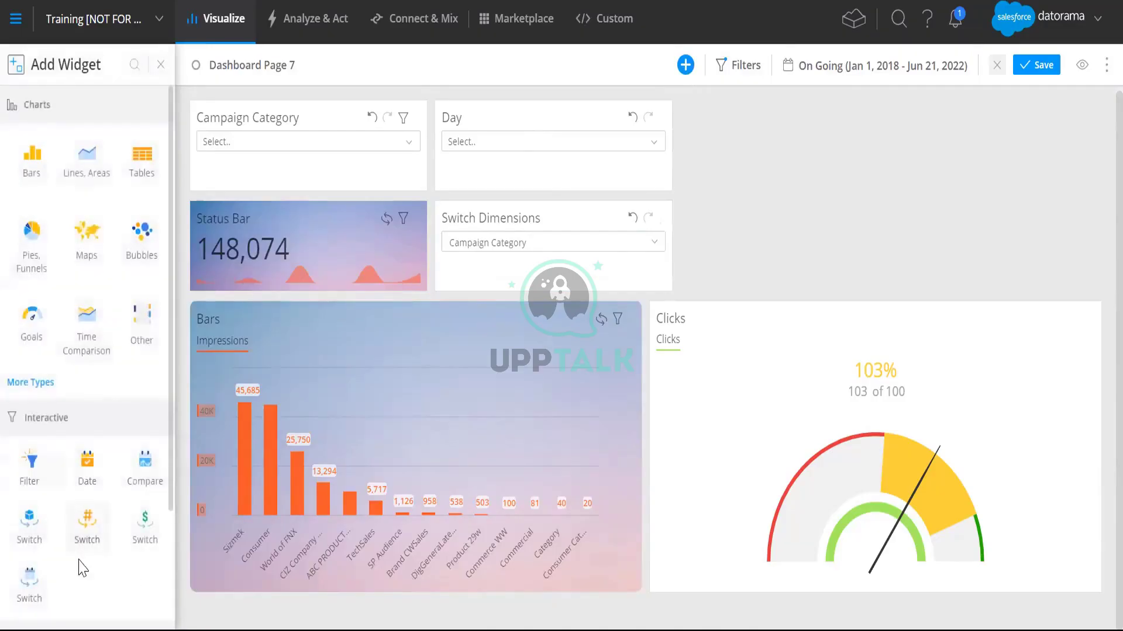
click(88, 527)
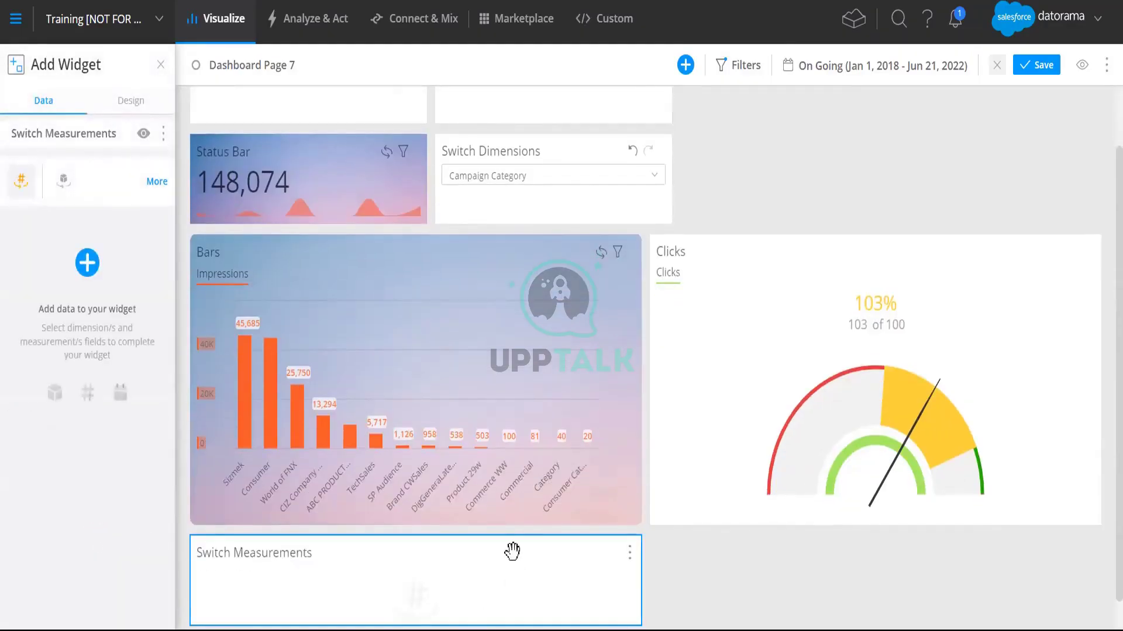
drag(514, 551, 1015, 178)
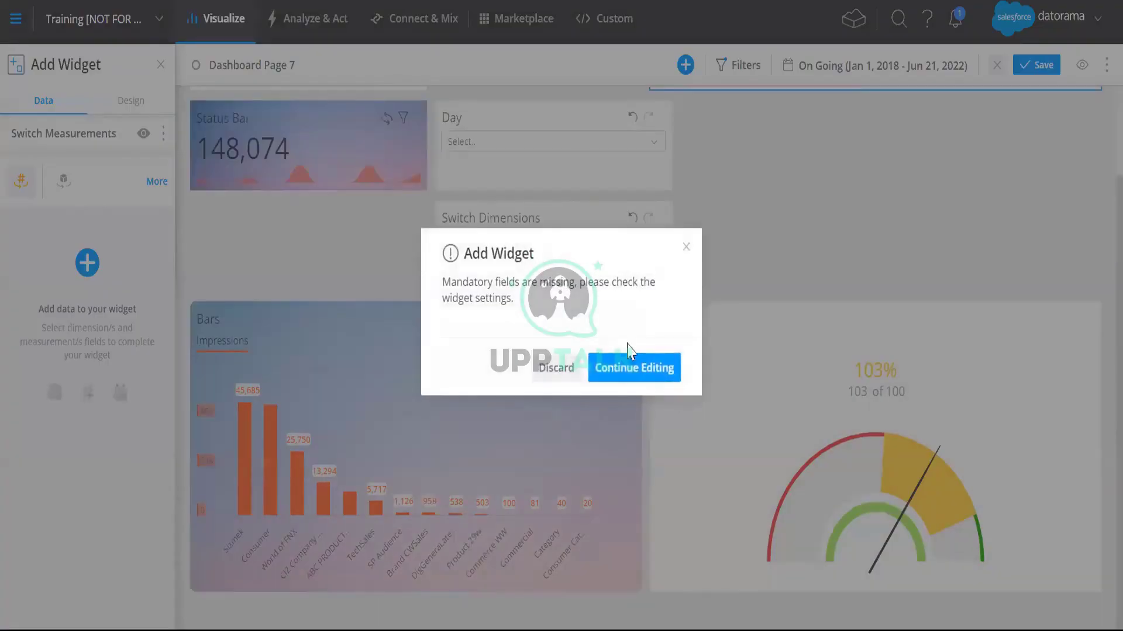
click(623, 369)
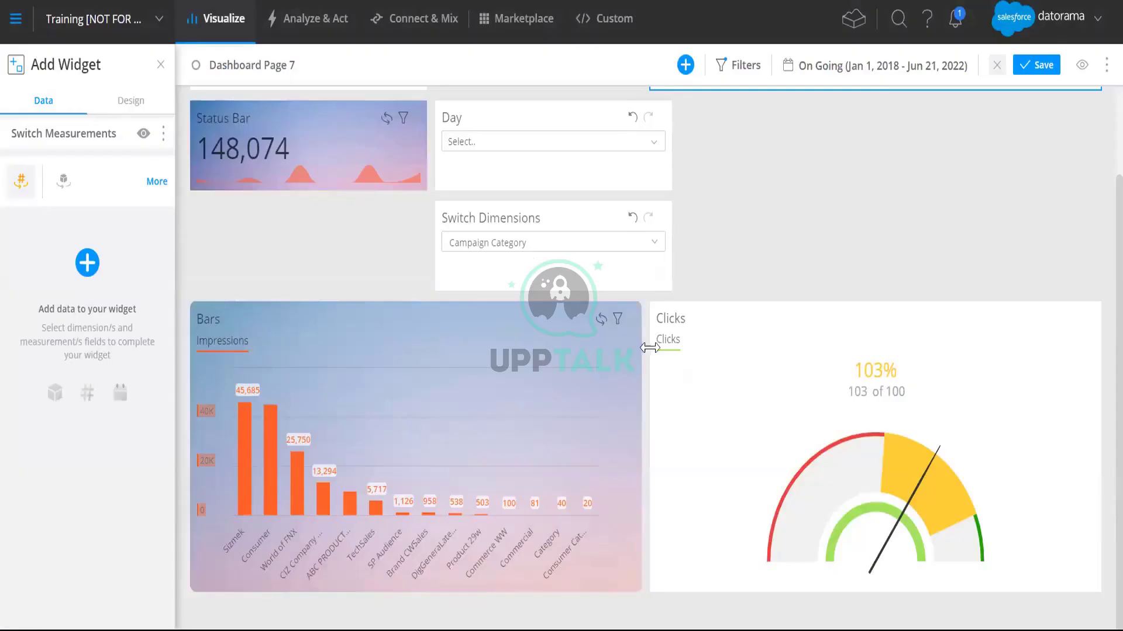
scroll(626, 401, up, 2)
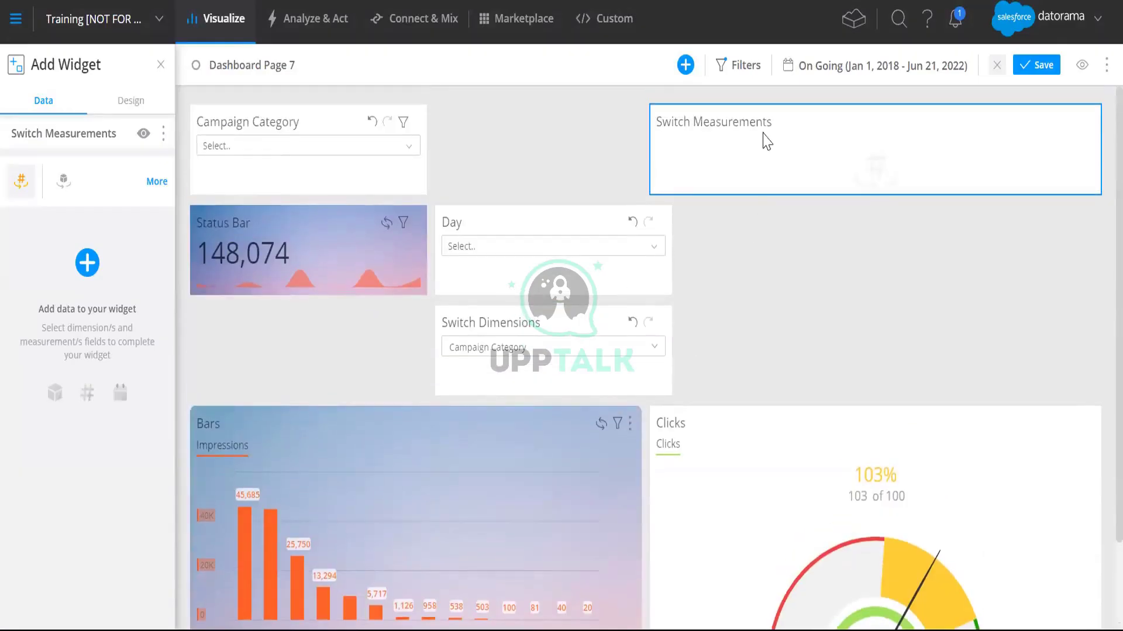
- Add the Impressions, Clicks and Media Cost measurements to the Switch Measurements widget
click(88, 262)
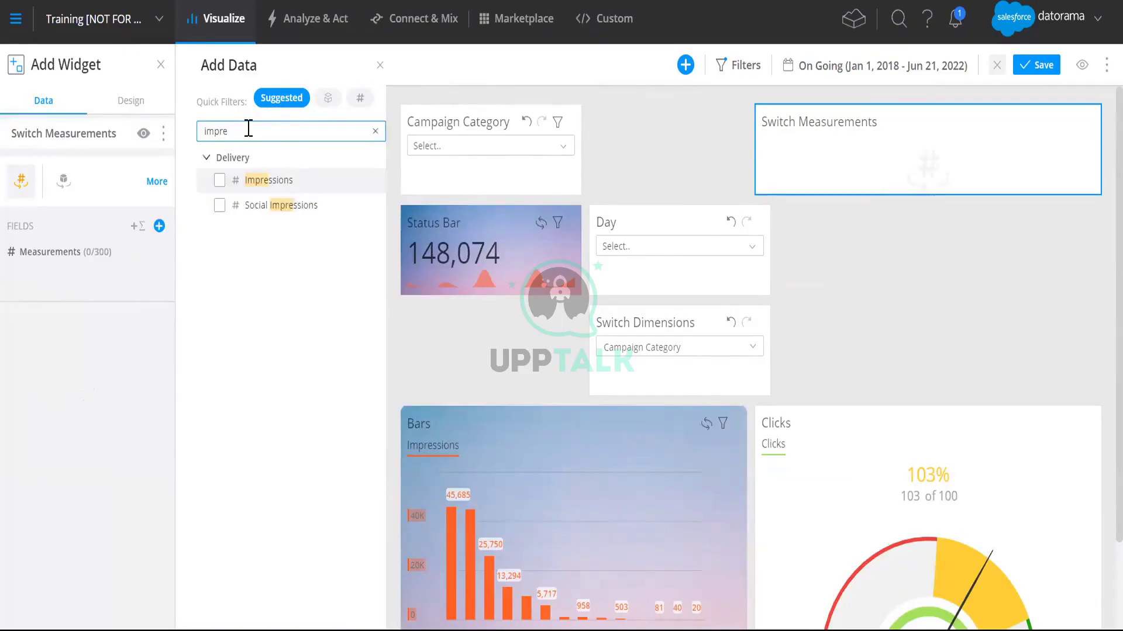
click(248, 180)
drag(258, 132, 186, 142)
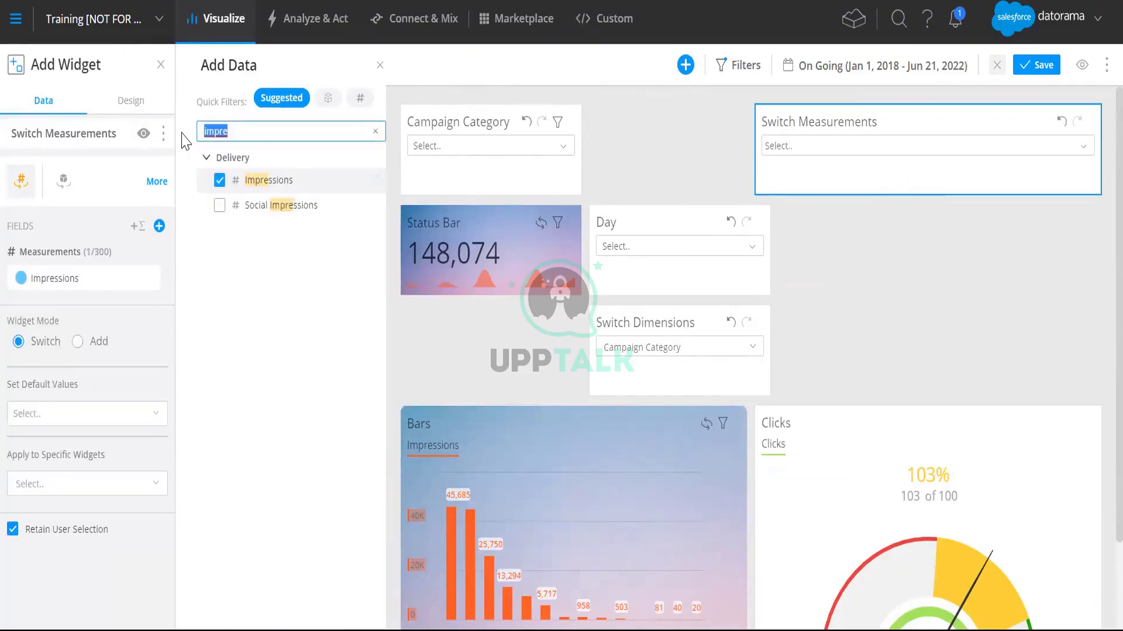
text(clic)
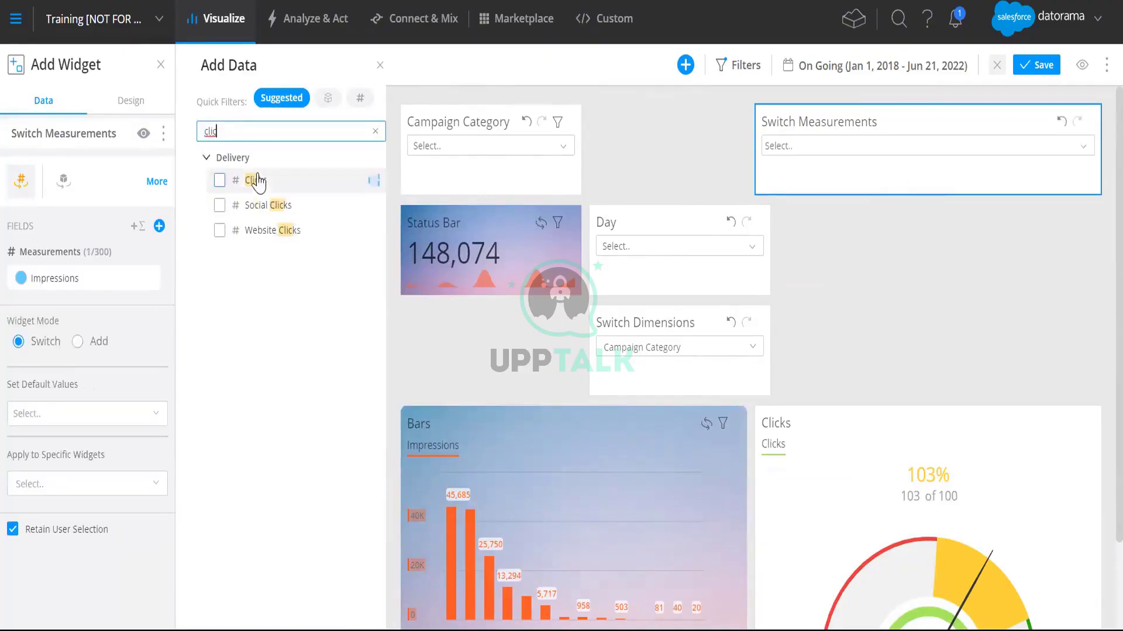
click(252, 180)
drag(245, 134, 134, 129)
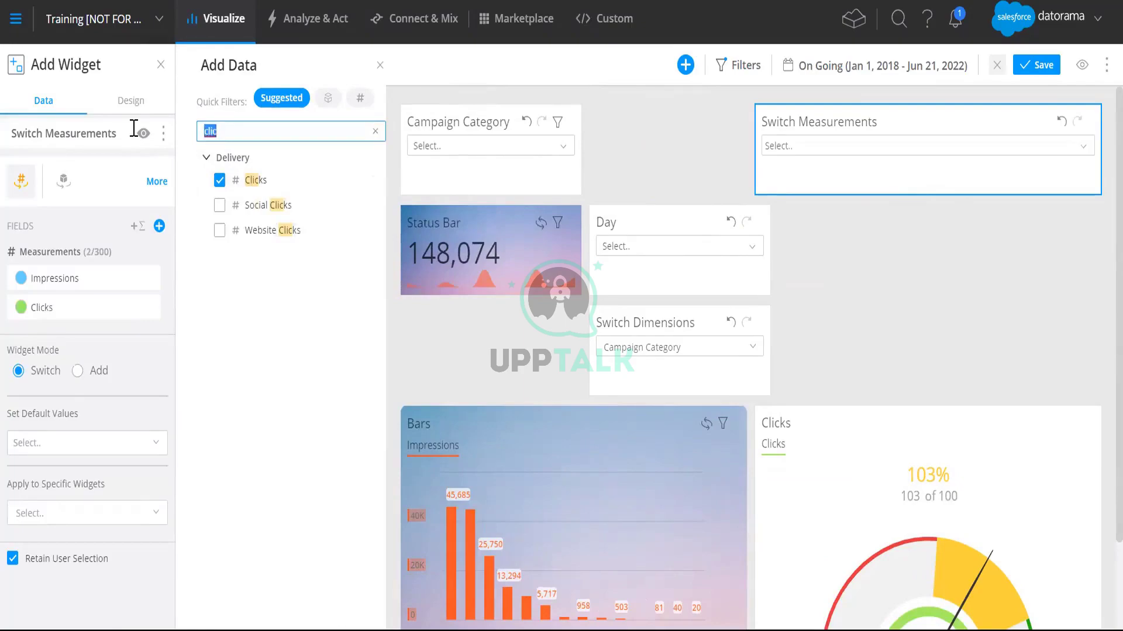
text(med)
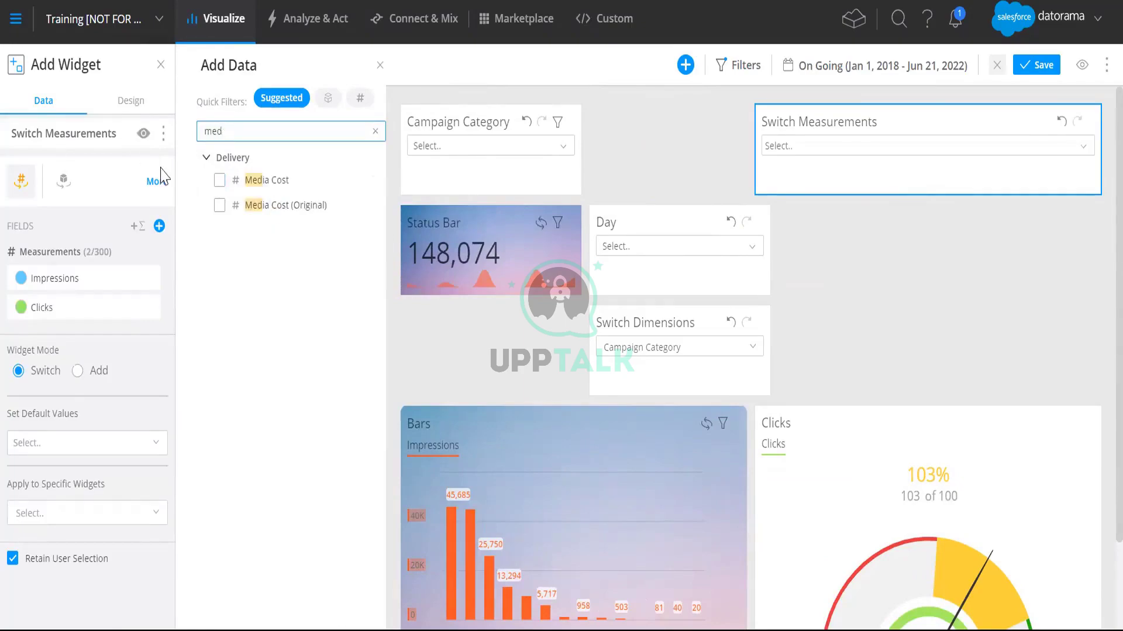
click(247, 181)
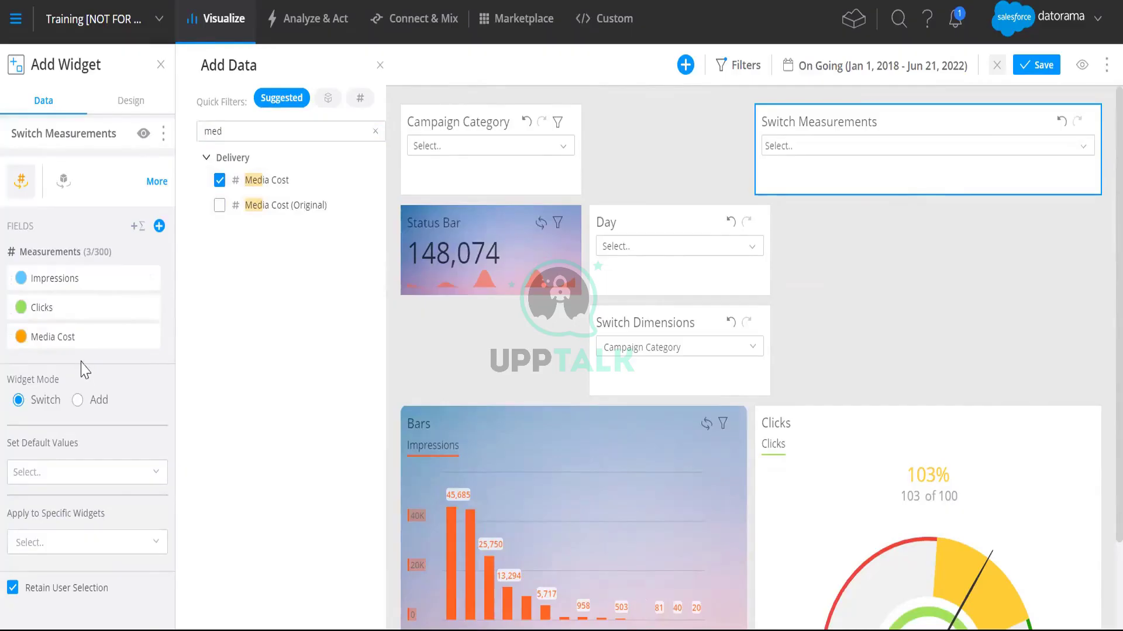
click(519, 348)
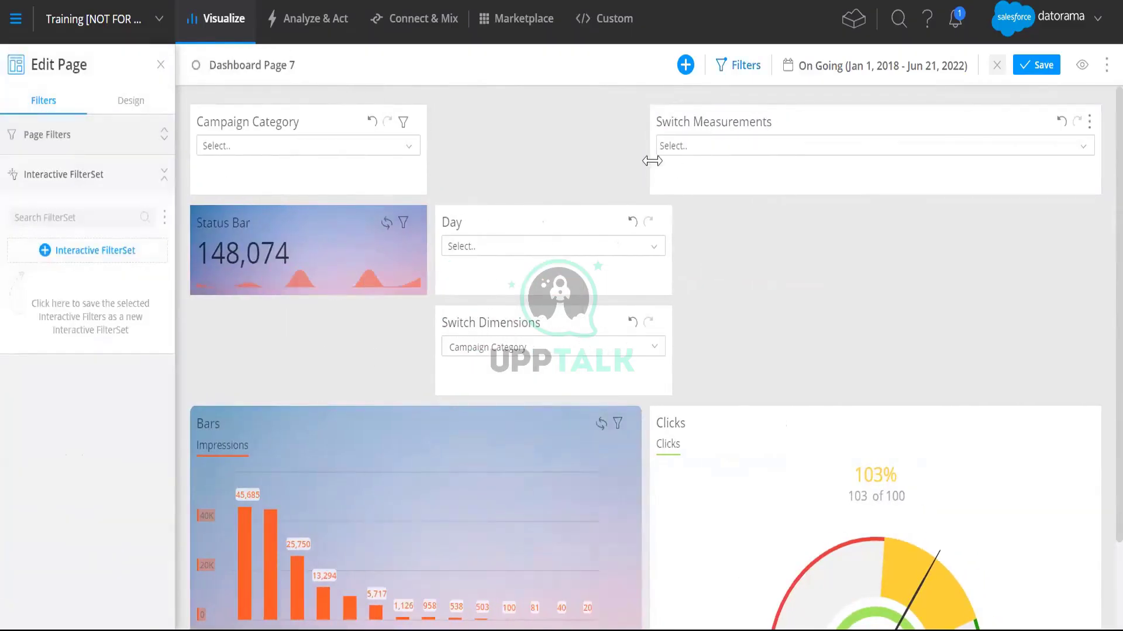
- Narrow the Switch Measurements widget, move the Day filter below the Clicks gauge, and place Switch Measurements beside Switch Dimensions
drag(667, 163, 709, 156)
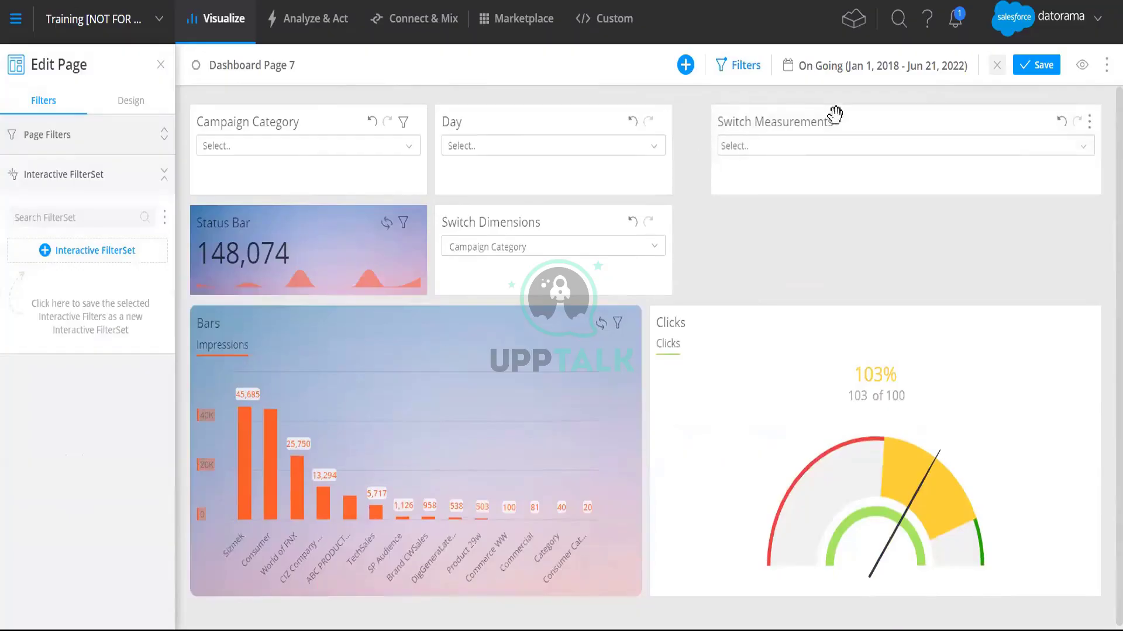
drag(852, 150, 834, 216)
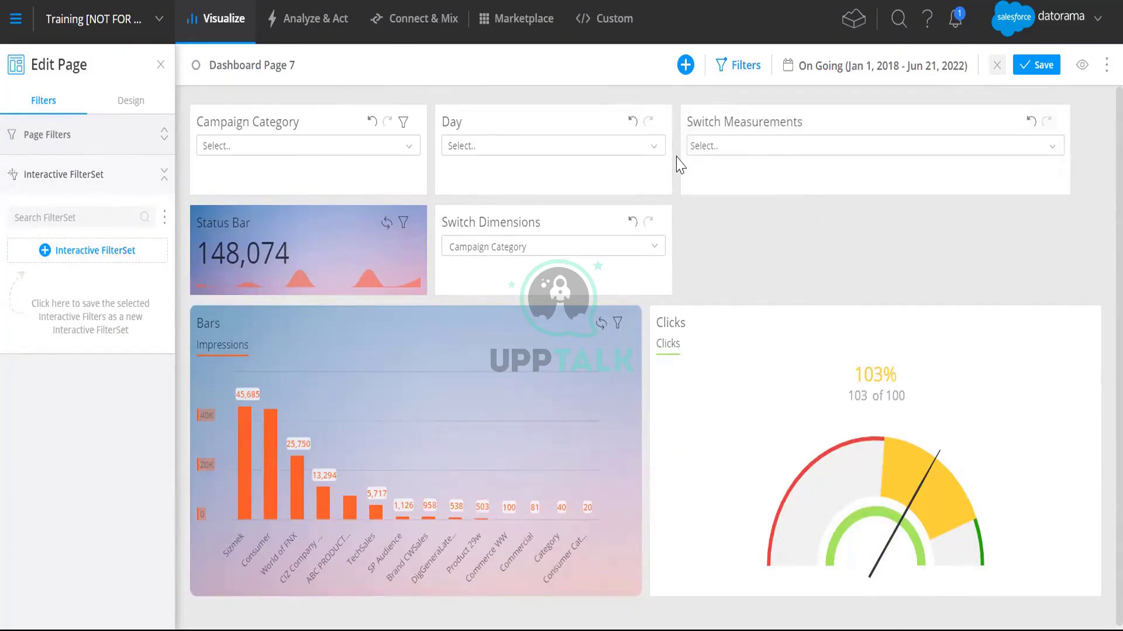
drag(687, 155, 842, 187)
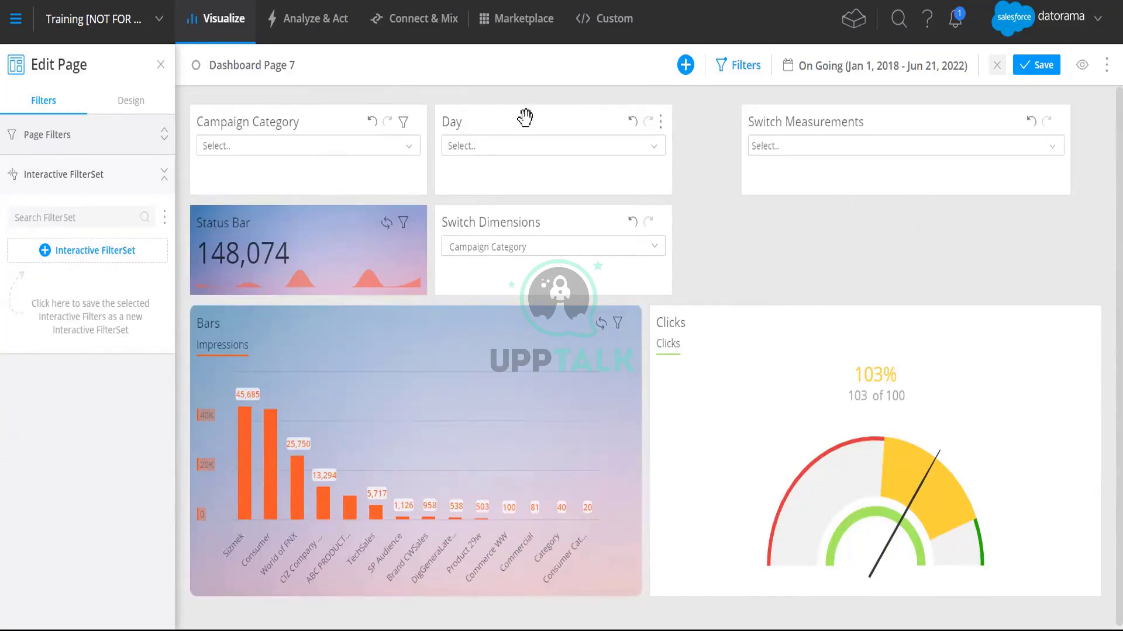
drag(524, 116, 652, 214)
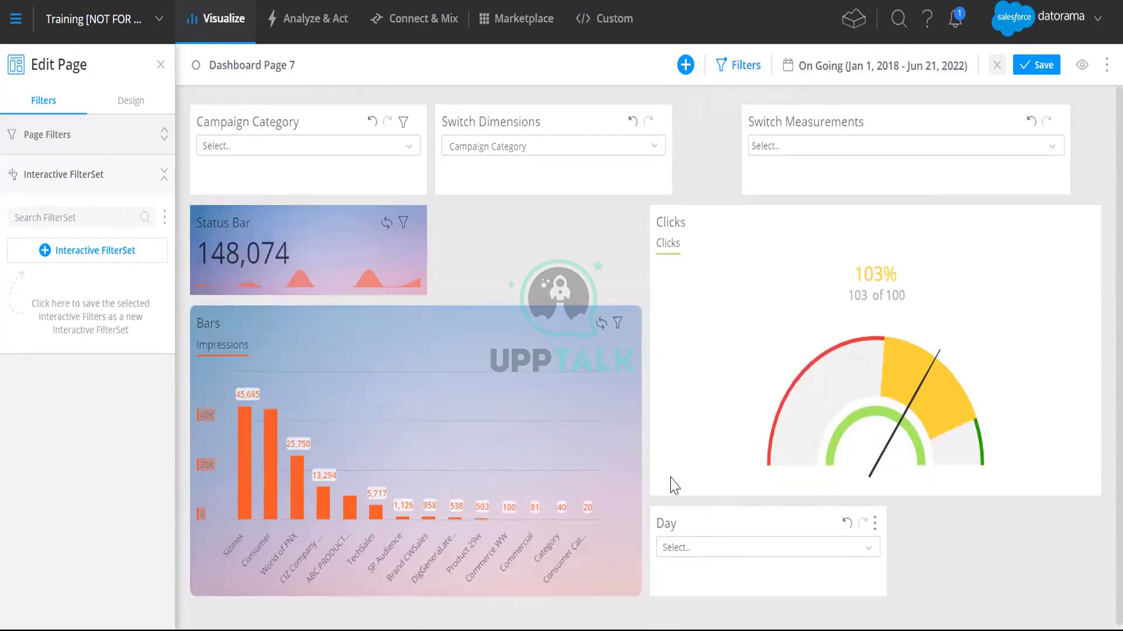
drag(897, 115, 833, 124)
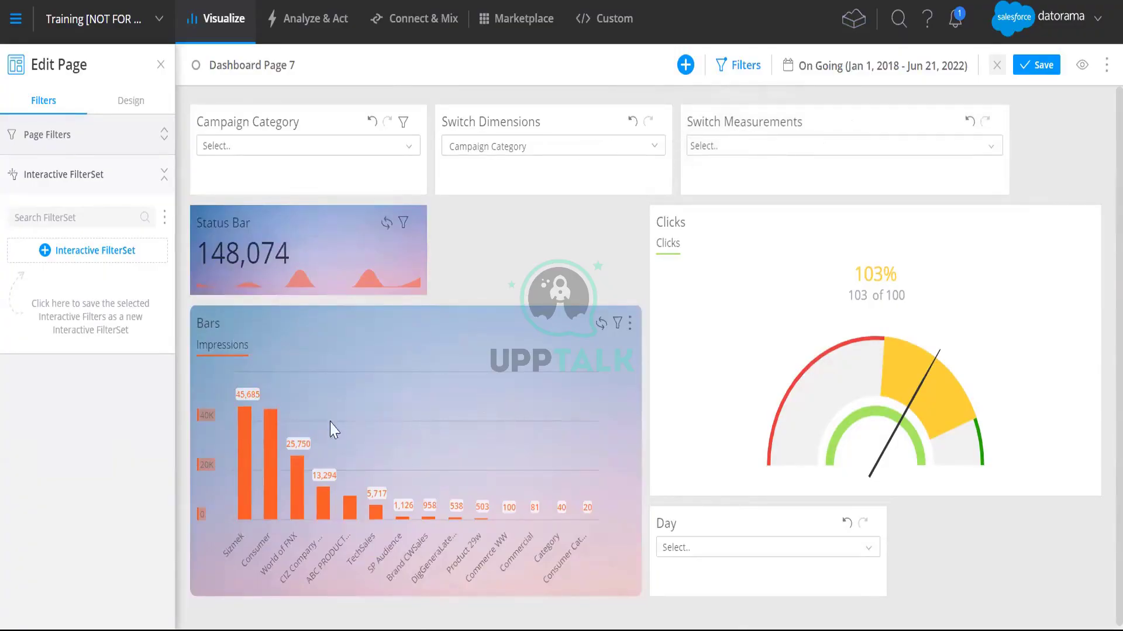
- Apply the Switch Measurements widget specifically to the Bars and Status Bar widgets
click(842, 114)
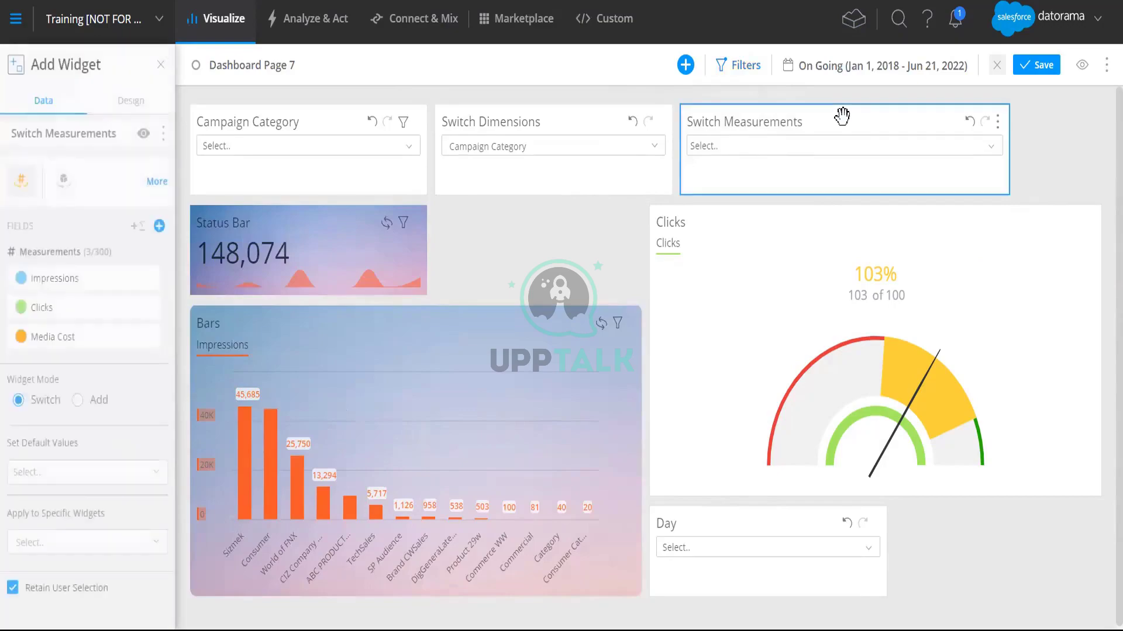
click(100, 539)
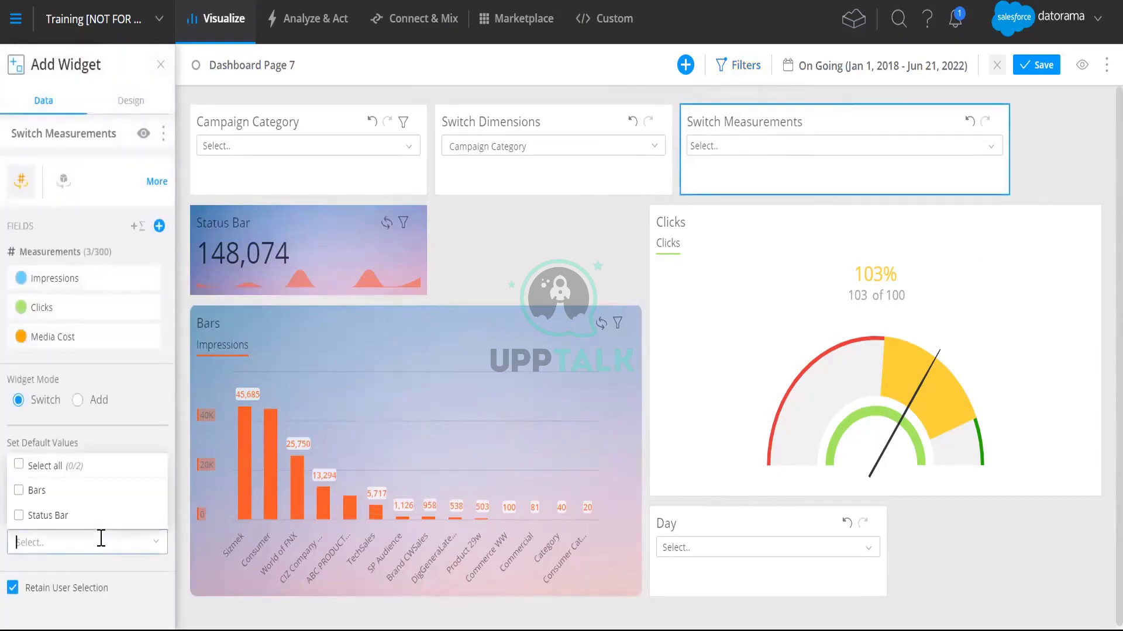
click(26, 496)
click(25, 516)
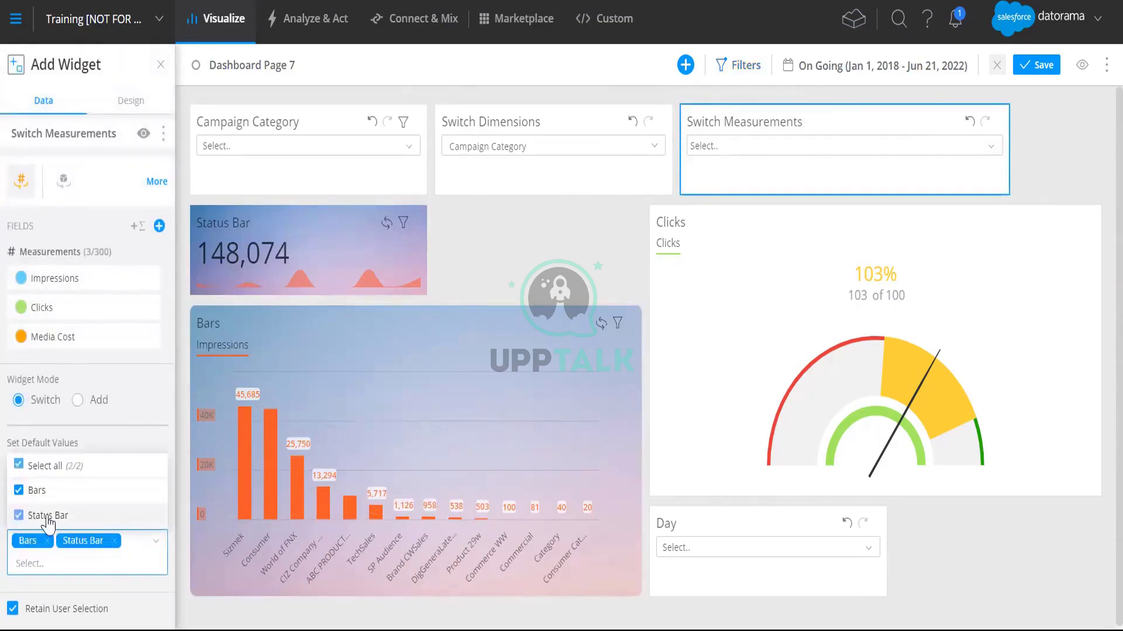
click(125, 432)
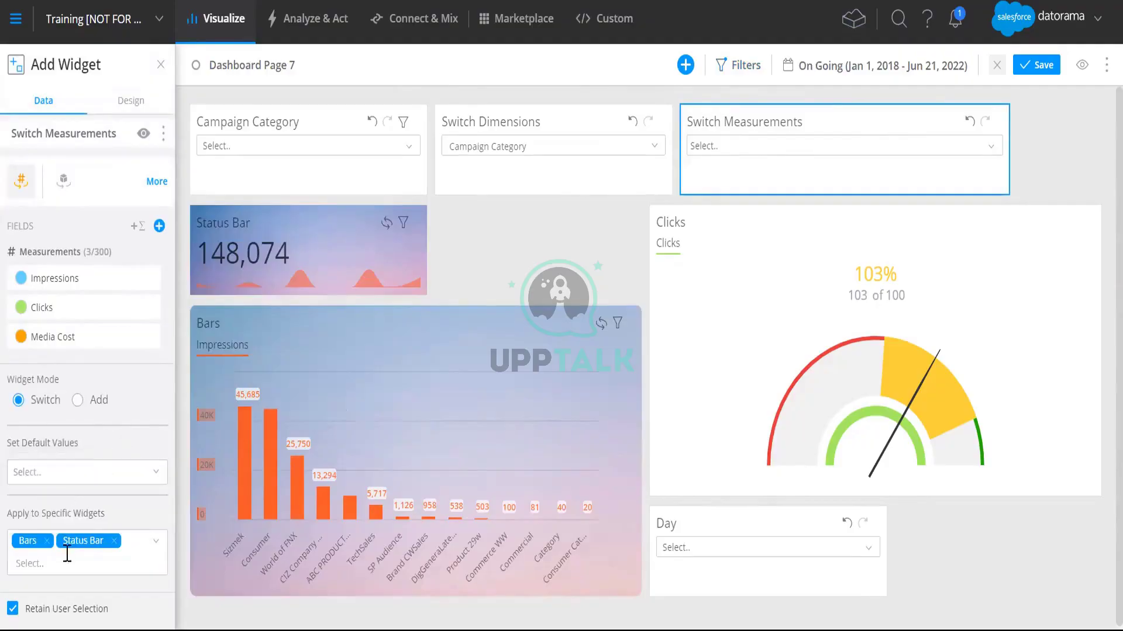
drag(17, 519, 120, 529)
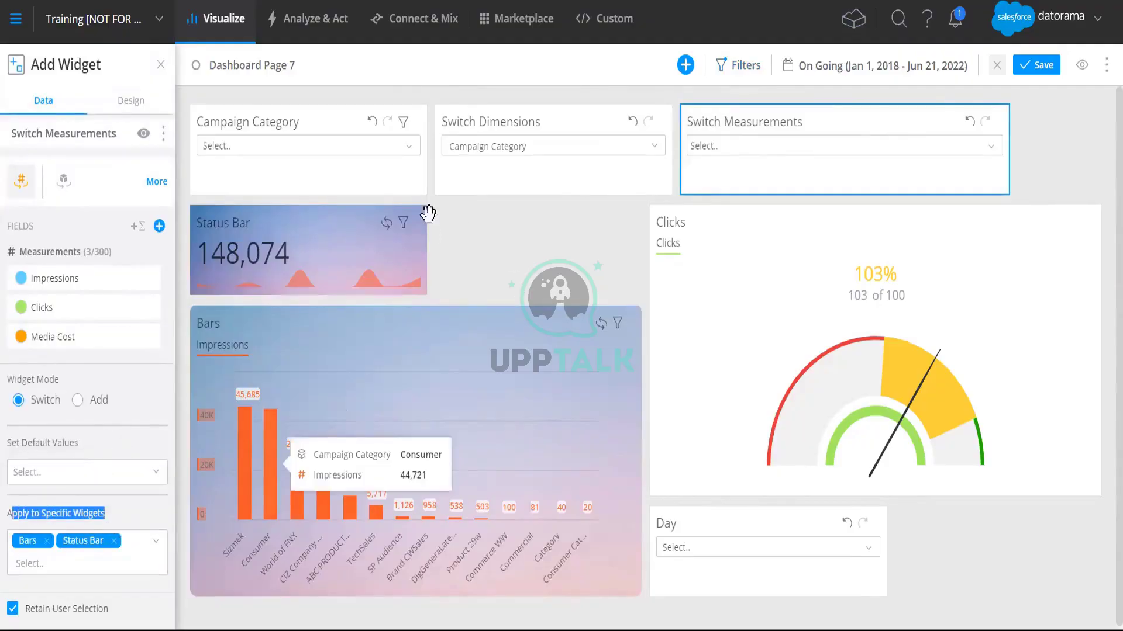
click(539, 222)
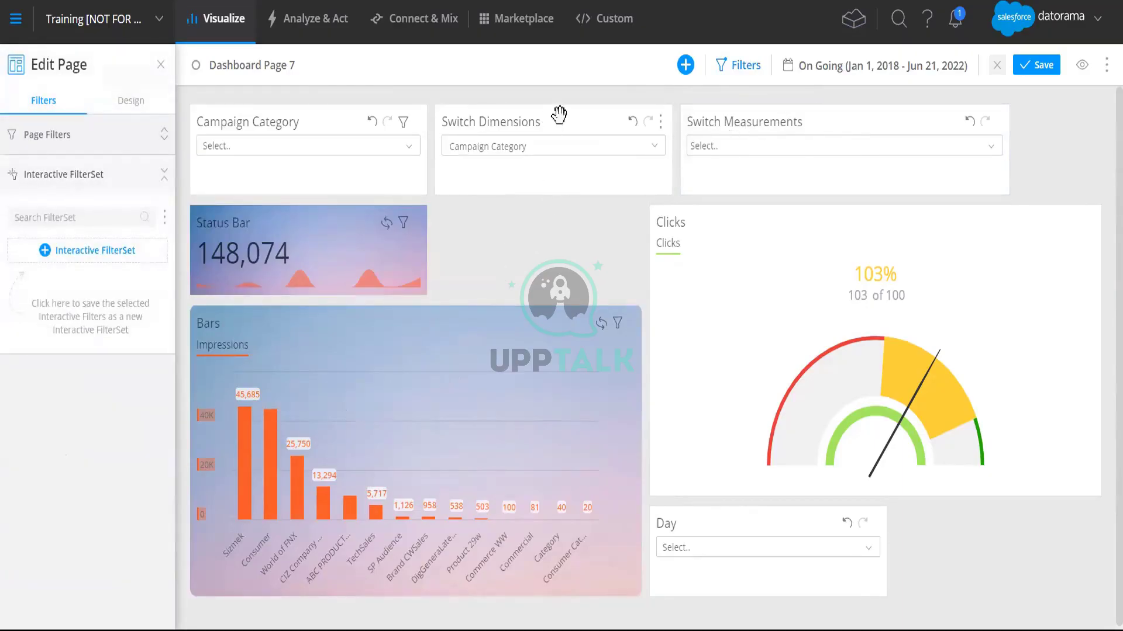
click(726, 146)
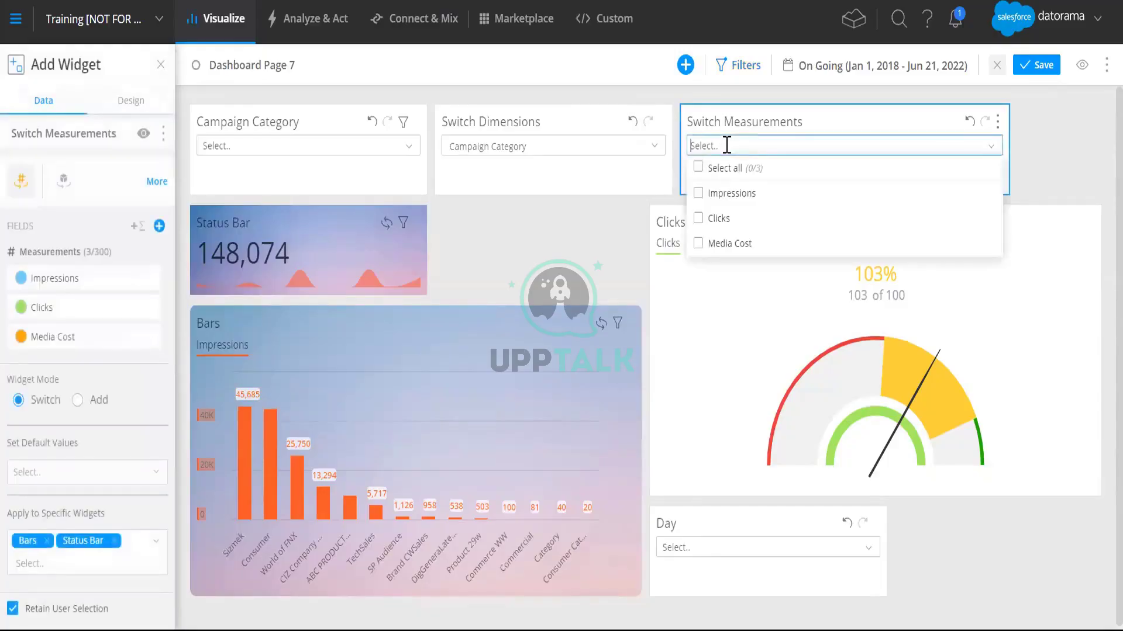
click(536, 269)
click(509, 309)
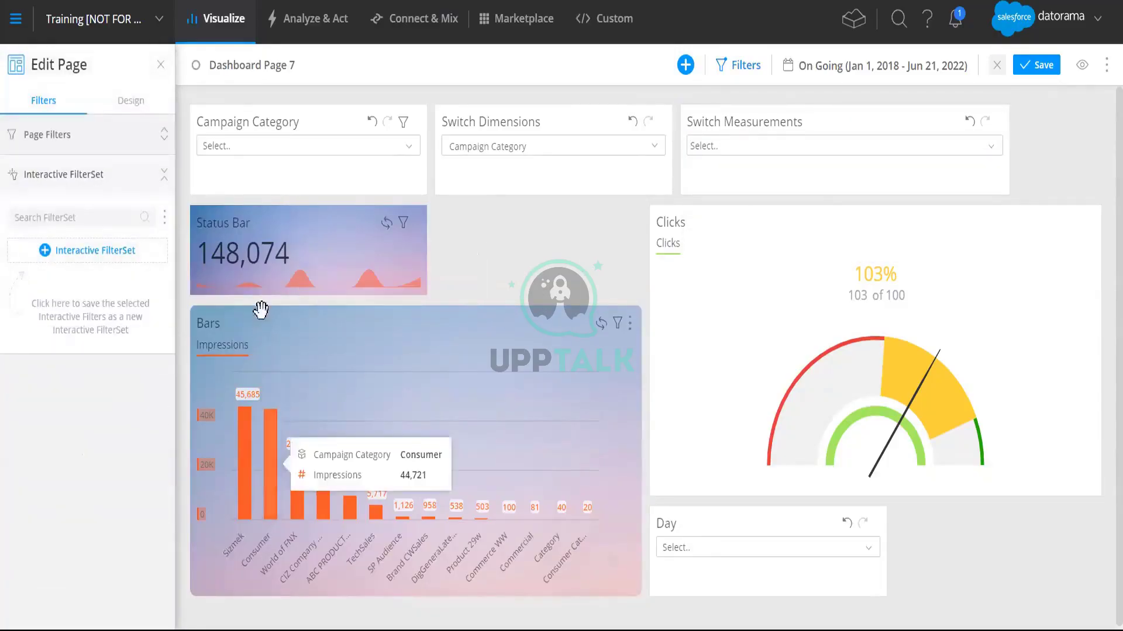
double_click(261, 254)
click(454, 248)
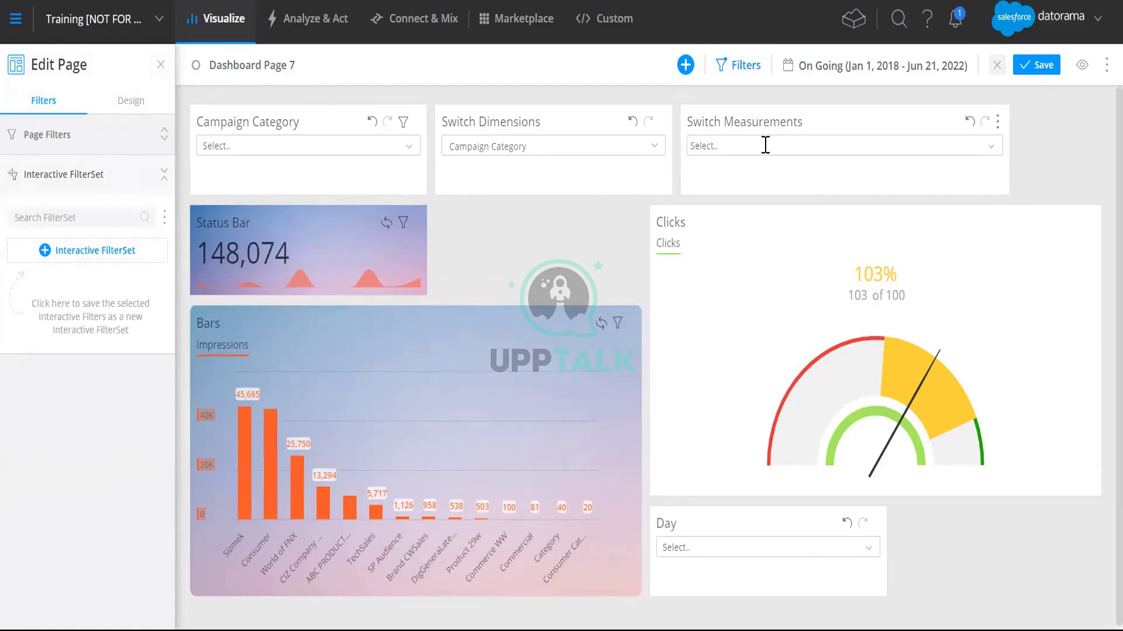
- Select Clicks as the active measurement in the Switch Measurements widget
click(723, 146)
click(721, 219)
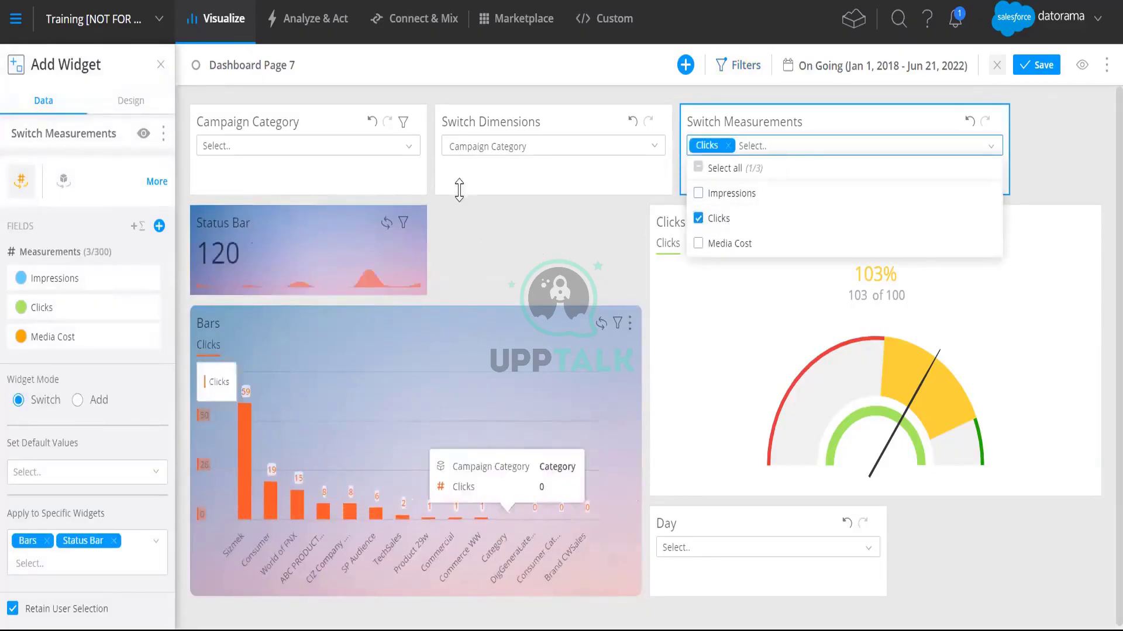
click(483, 241)
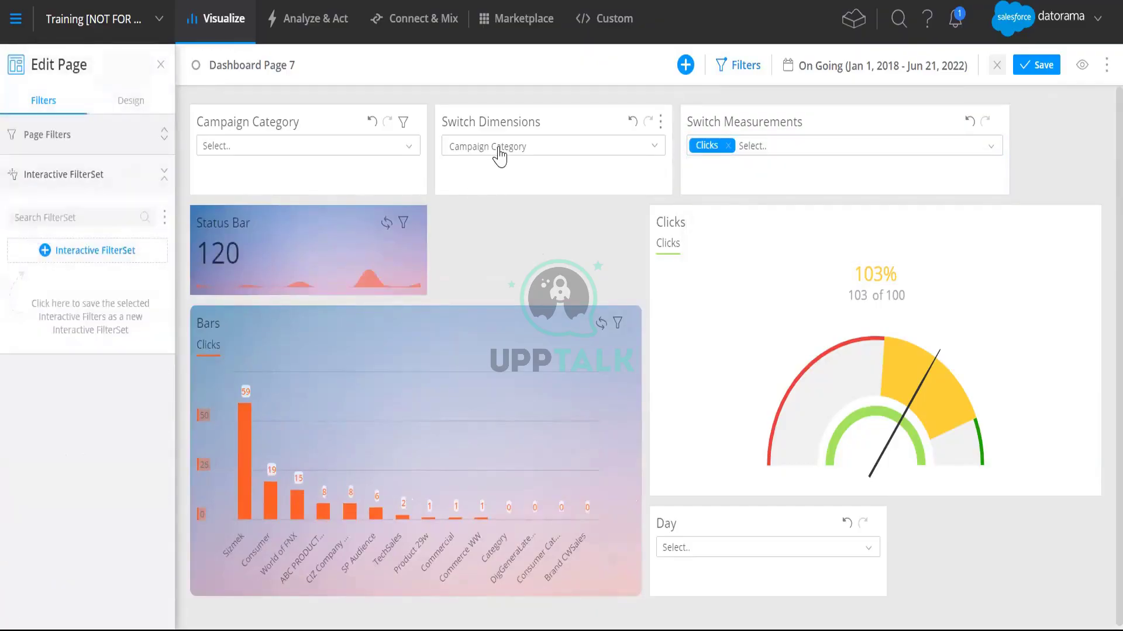
- Try Campaign Name in the Switch Dimensions widget and switch back to Campaign Category
click(499, 156)
click(501, 221)
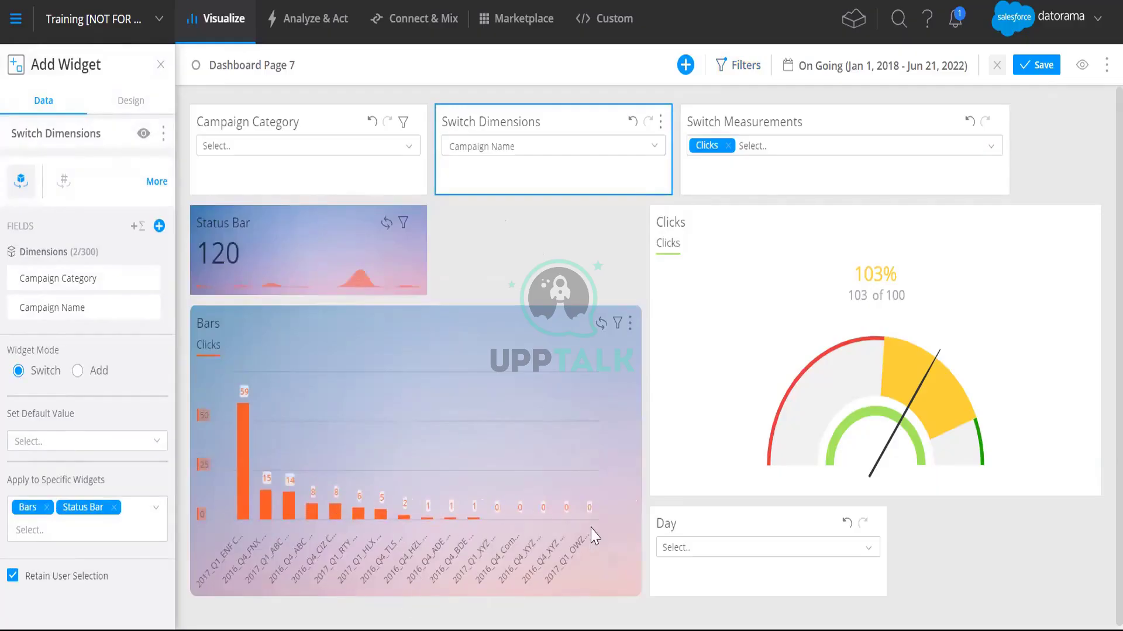
click(560, 148)
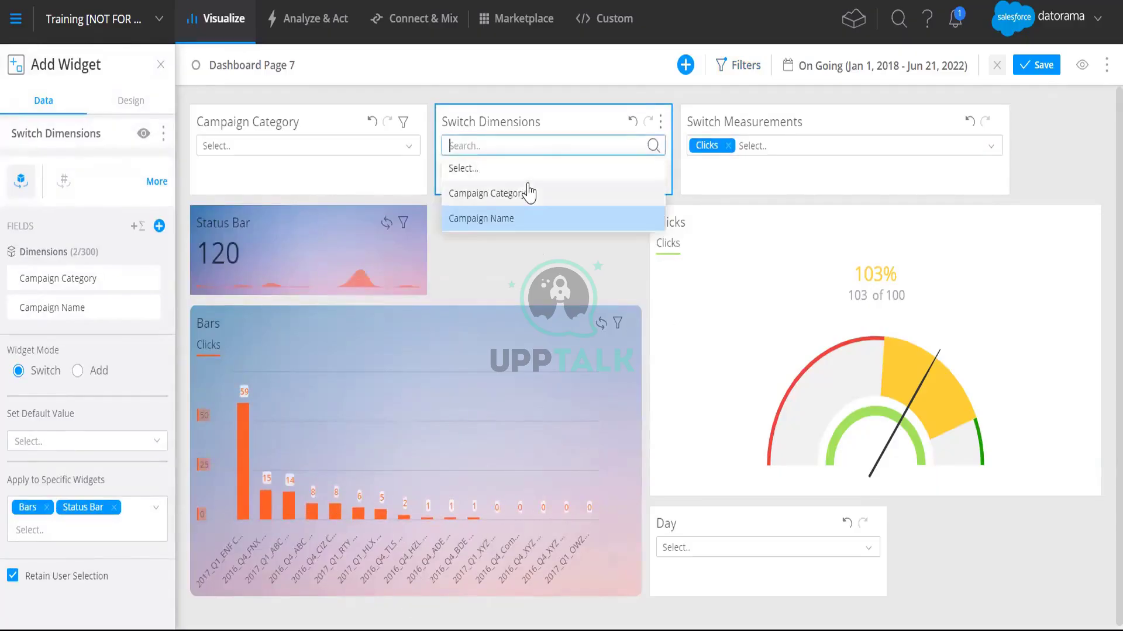
click(486, 193)
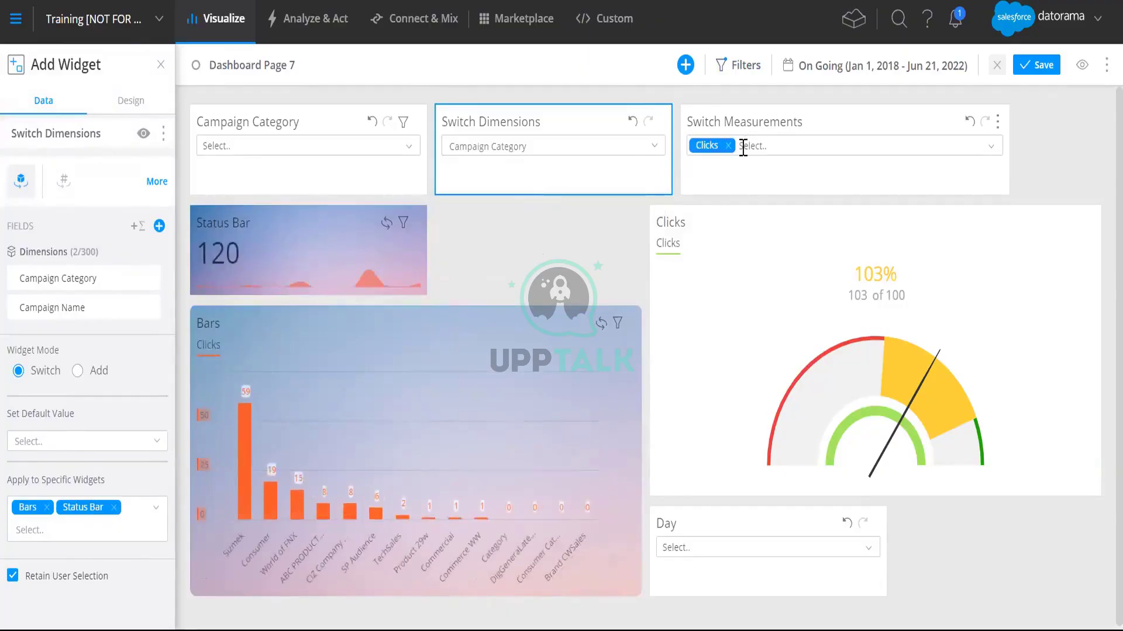
- Set the Switch Measurements widget's selection method to Single
click(778, 121)
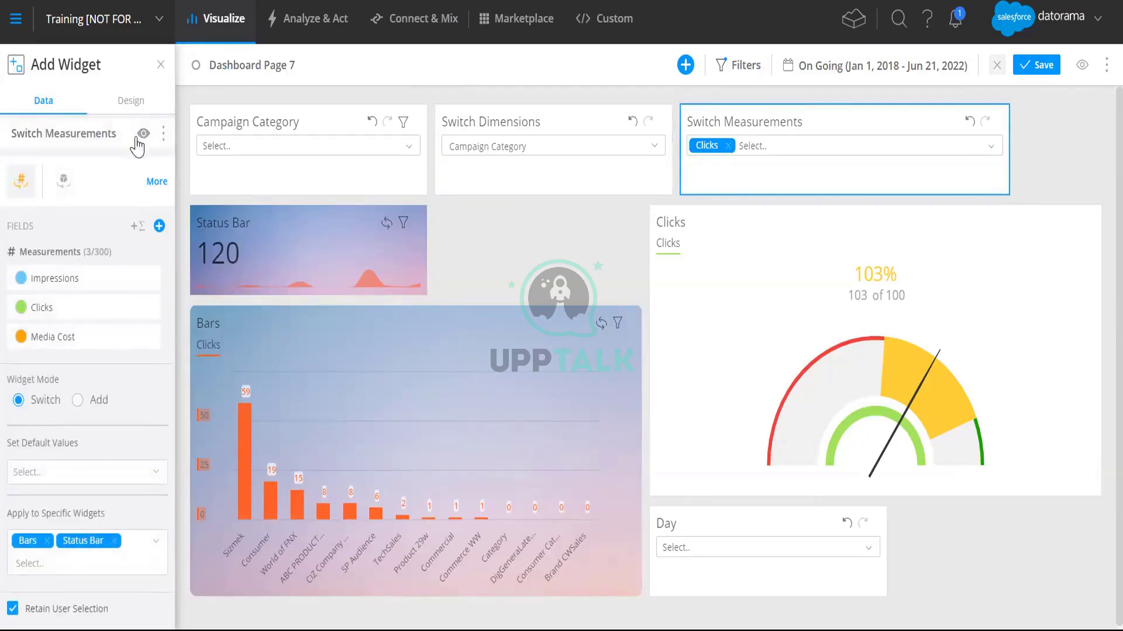
click(131, 102)
click(126, 233)
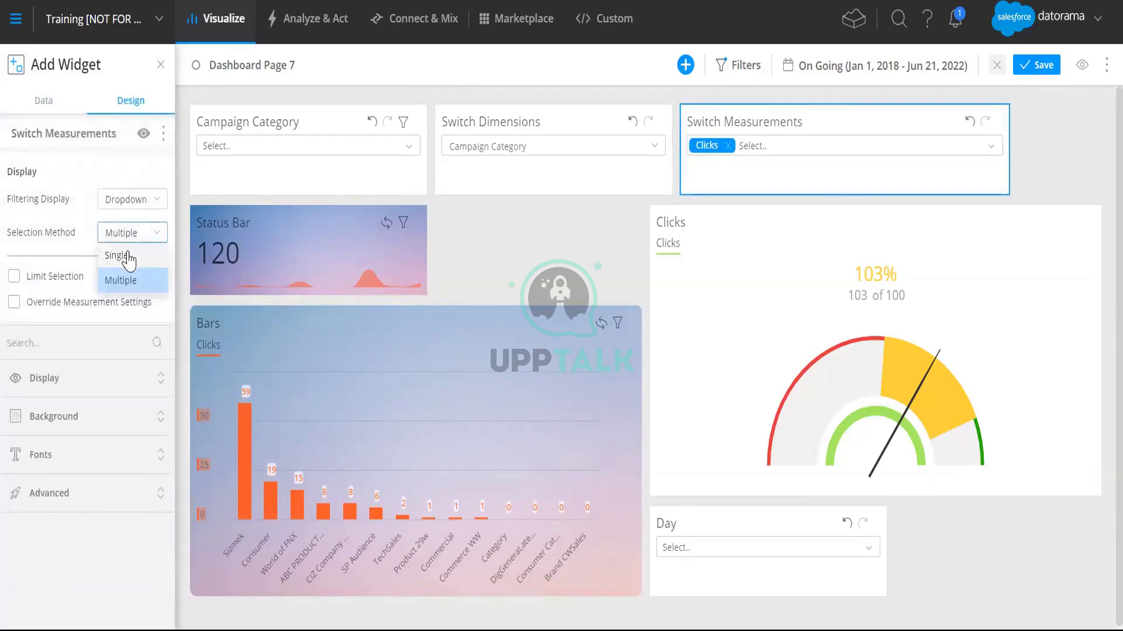
click(118, 251)
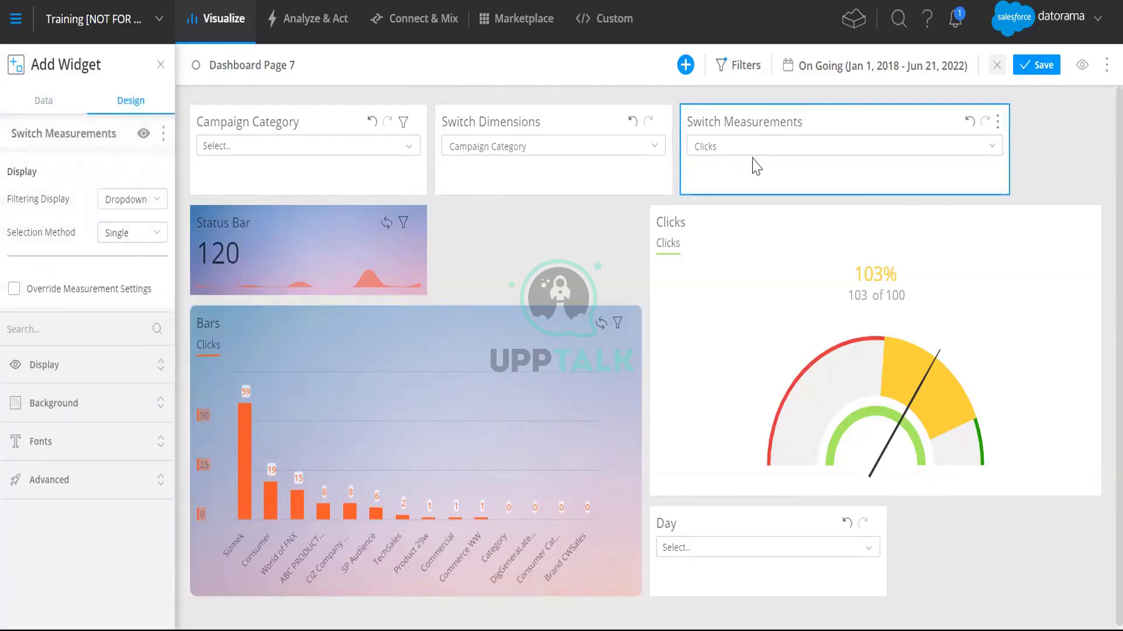
- Try Media Cost and Impressions in the Switch Measurements widget and switch back to Clicks
click(709, 146)
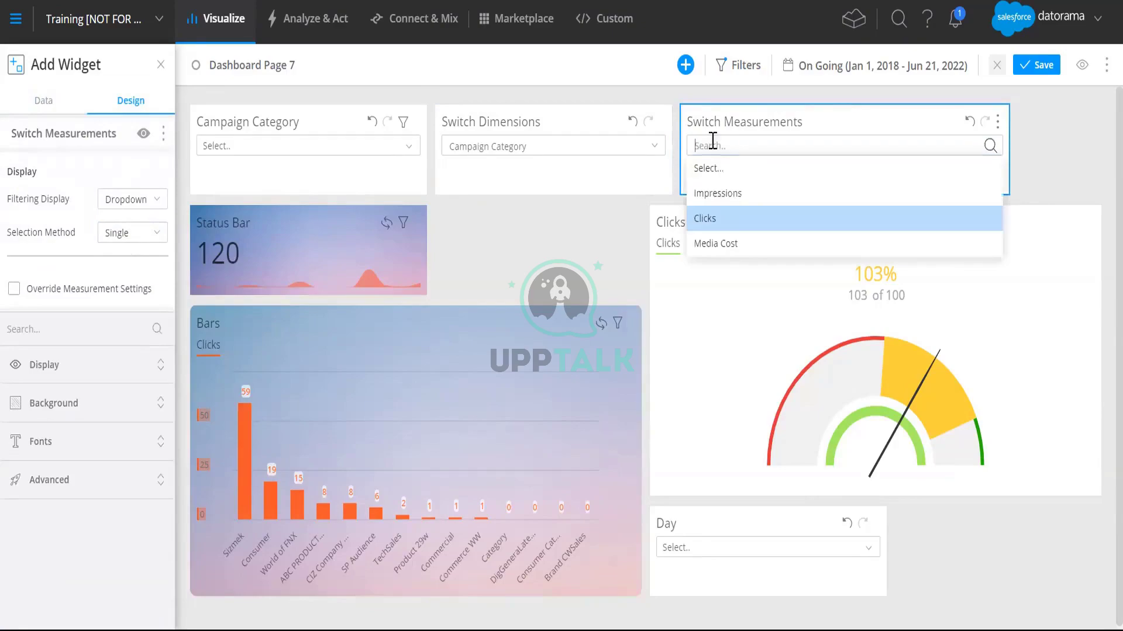
click(716, 244)
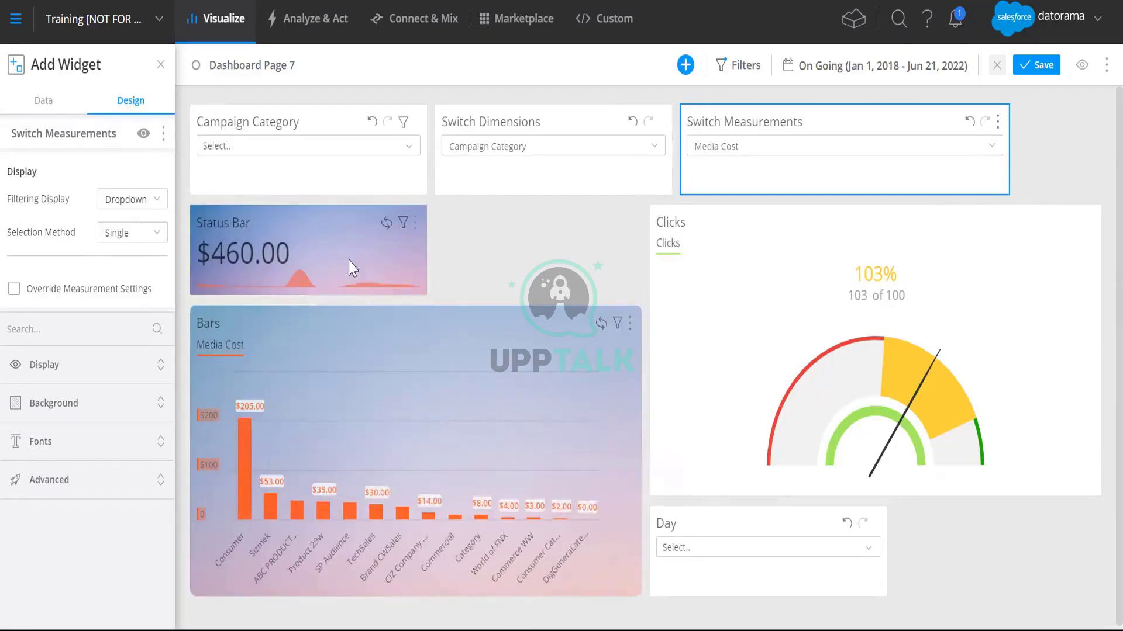
click(251, 253)
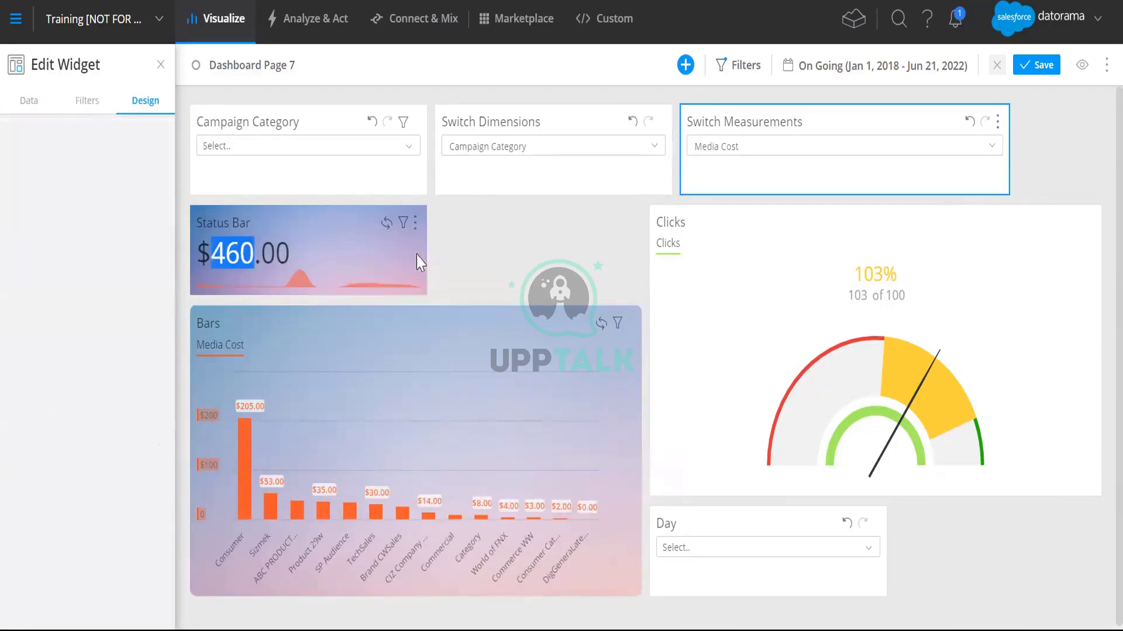
click(478, 259)
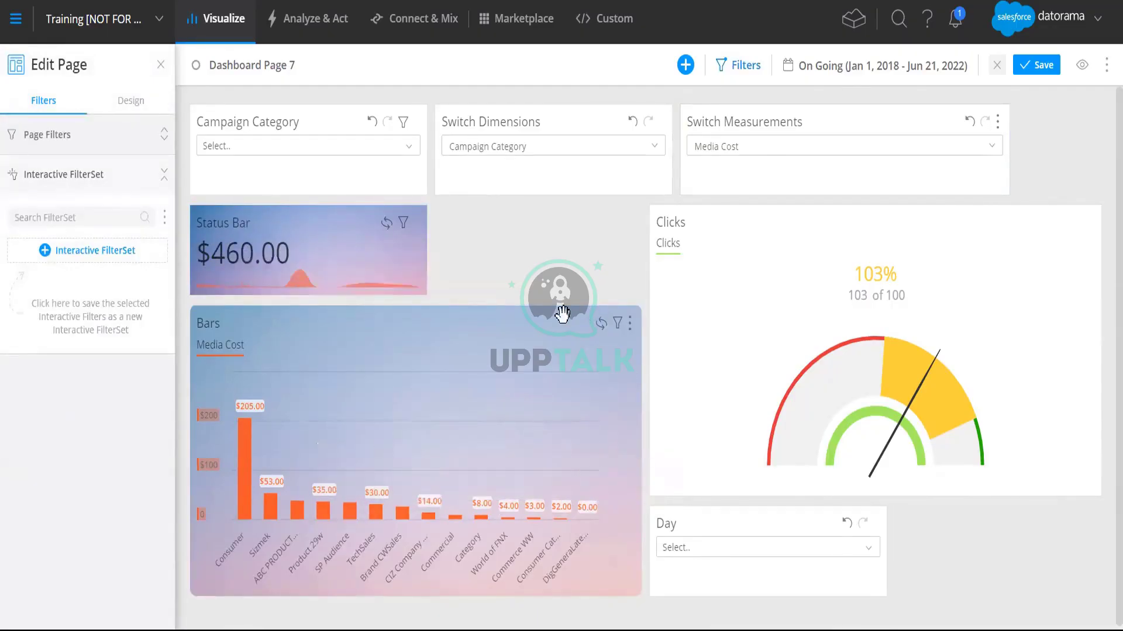
click(759, 144)
click(749, 193)
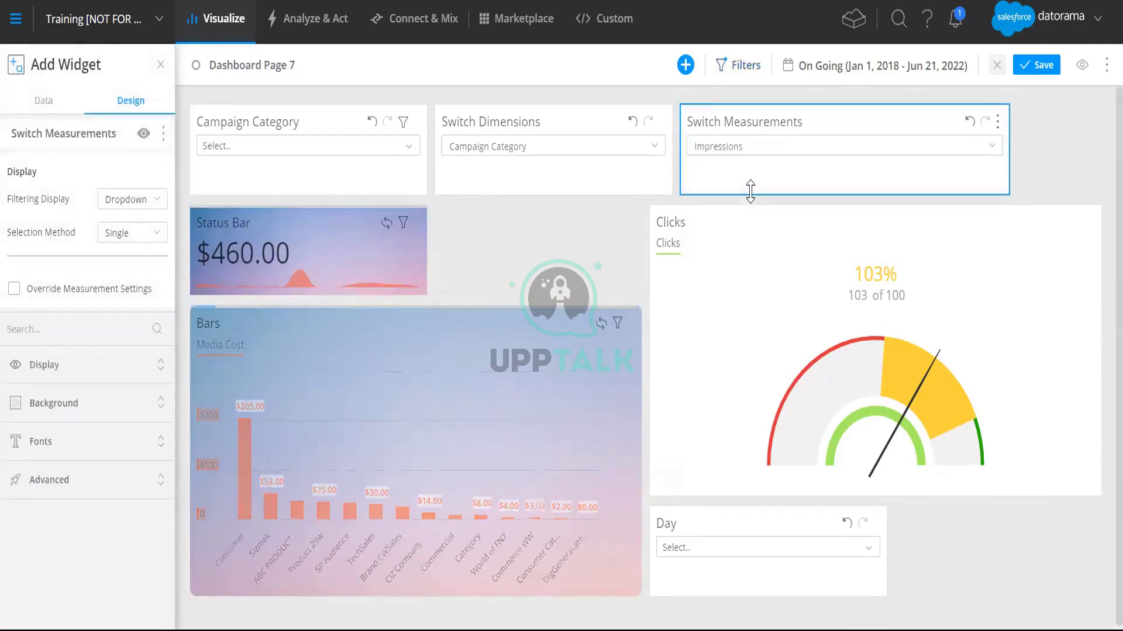
click(724, 153)
click(725, 215)
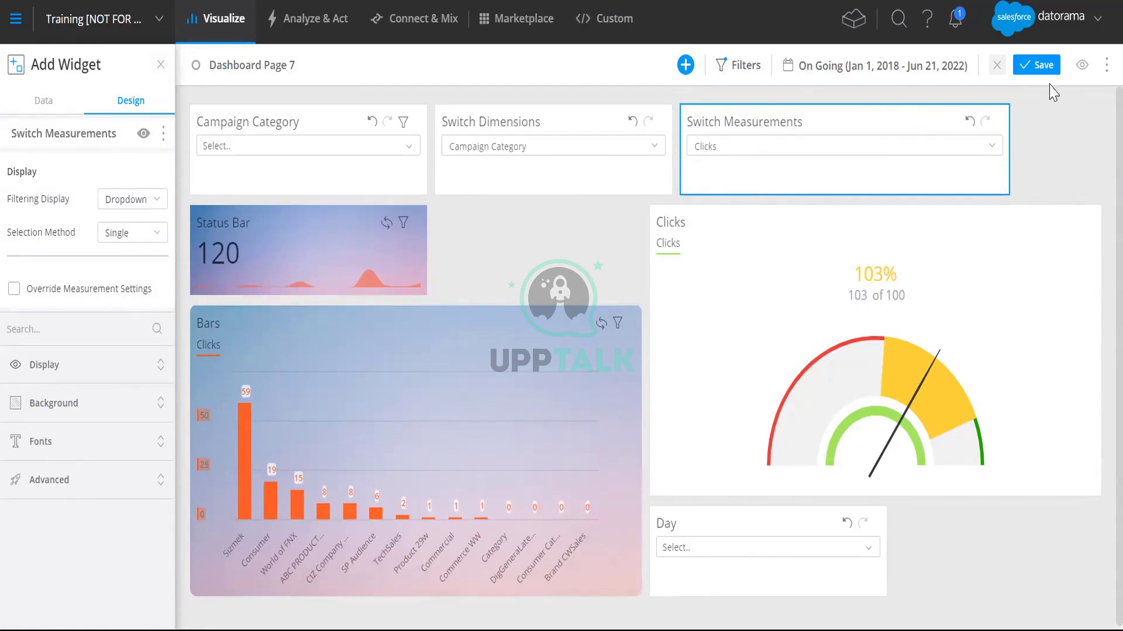
- Save the dashboard page and add a Custom element widget to it
click(1036, 65)
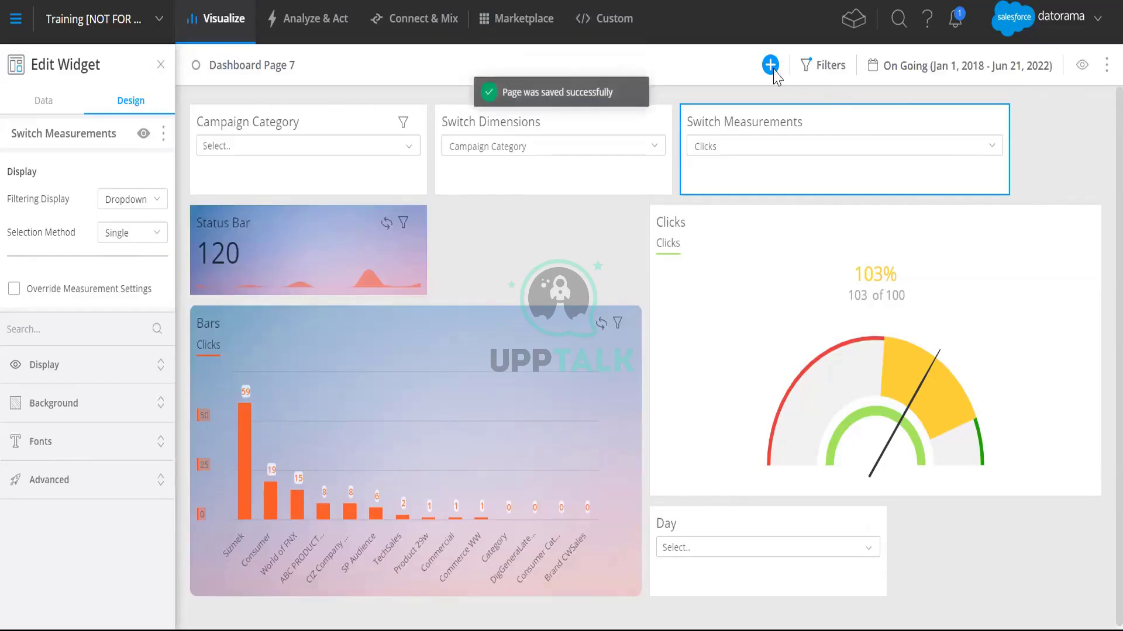
click(770, 65)
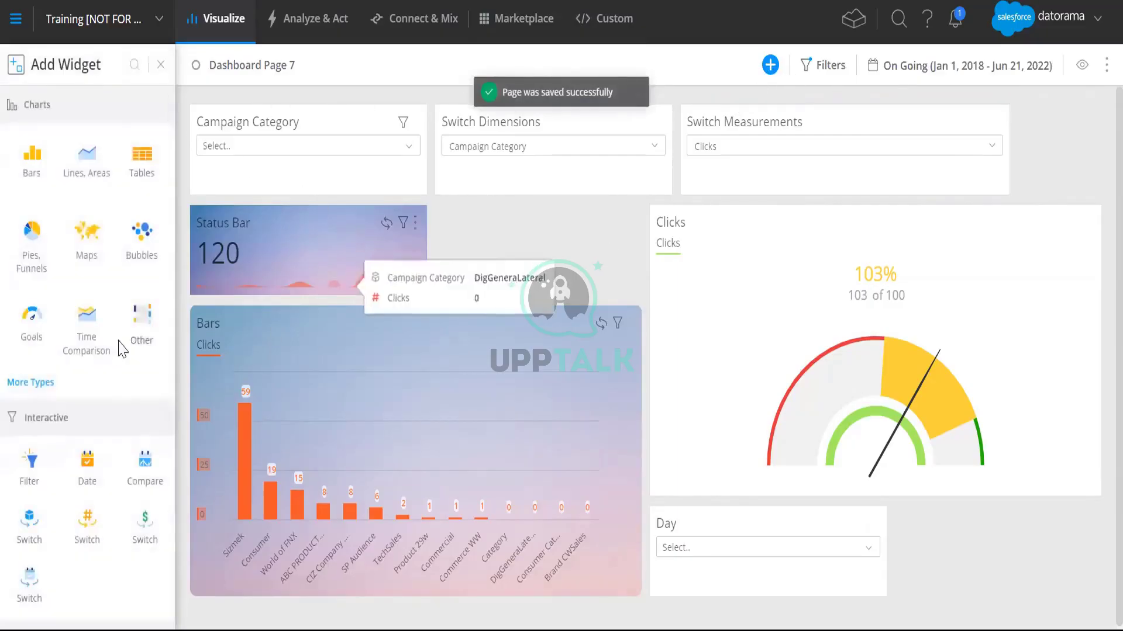
scroll(111, 354, down, 2)
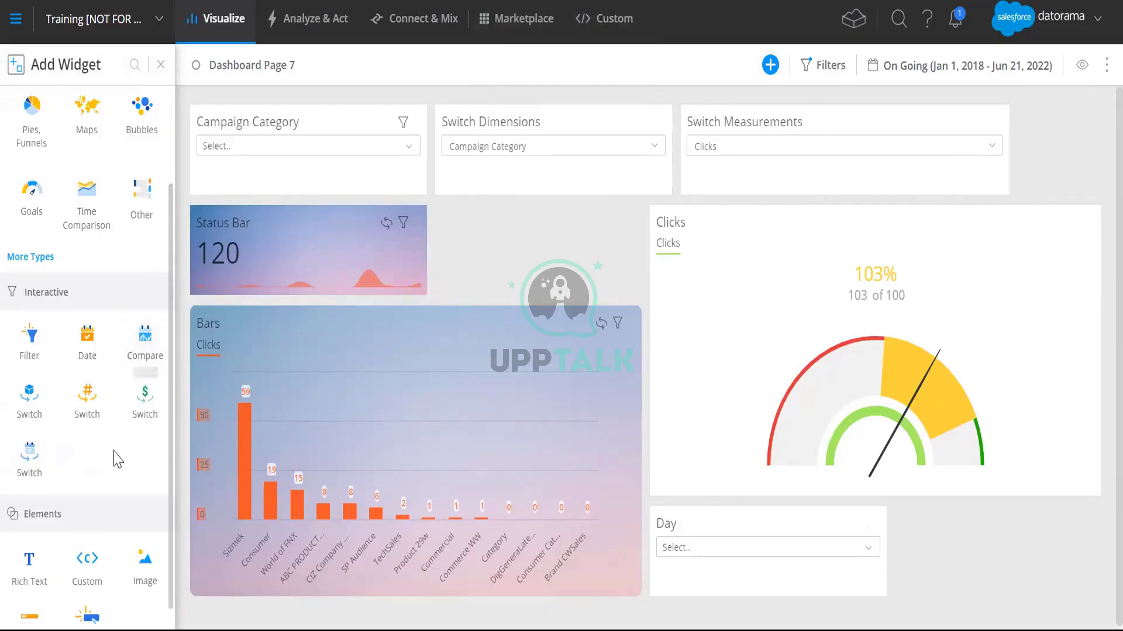
scroll(110, 462, down, 1)
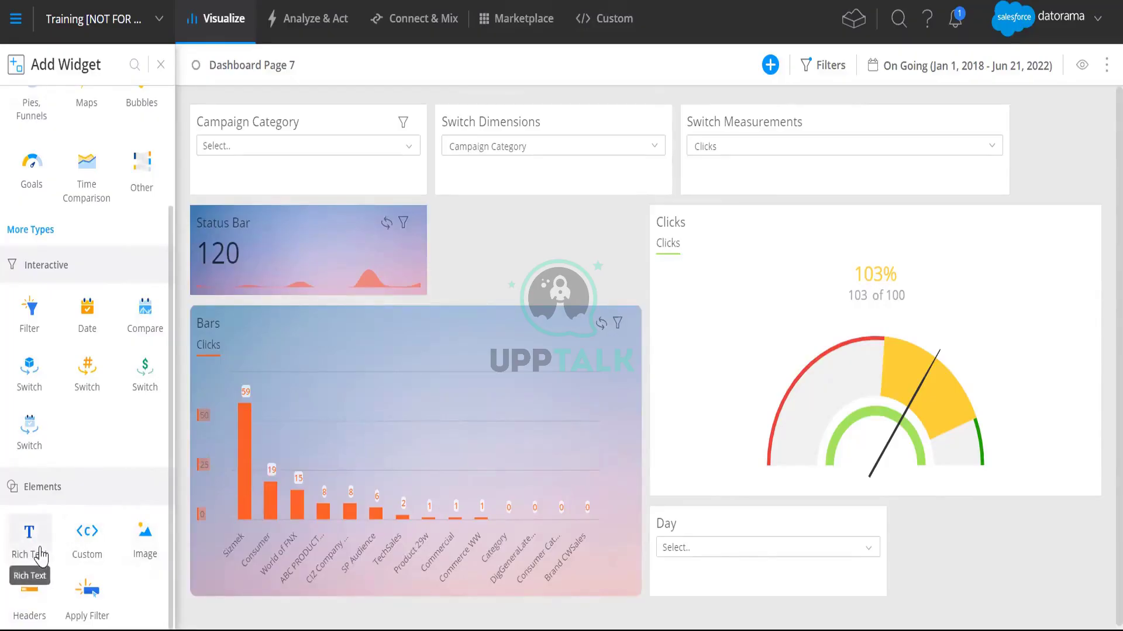
click(90, 551)
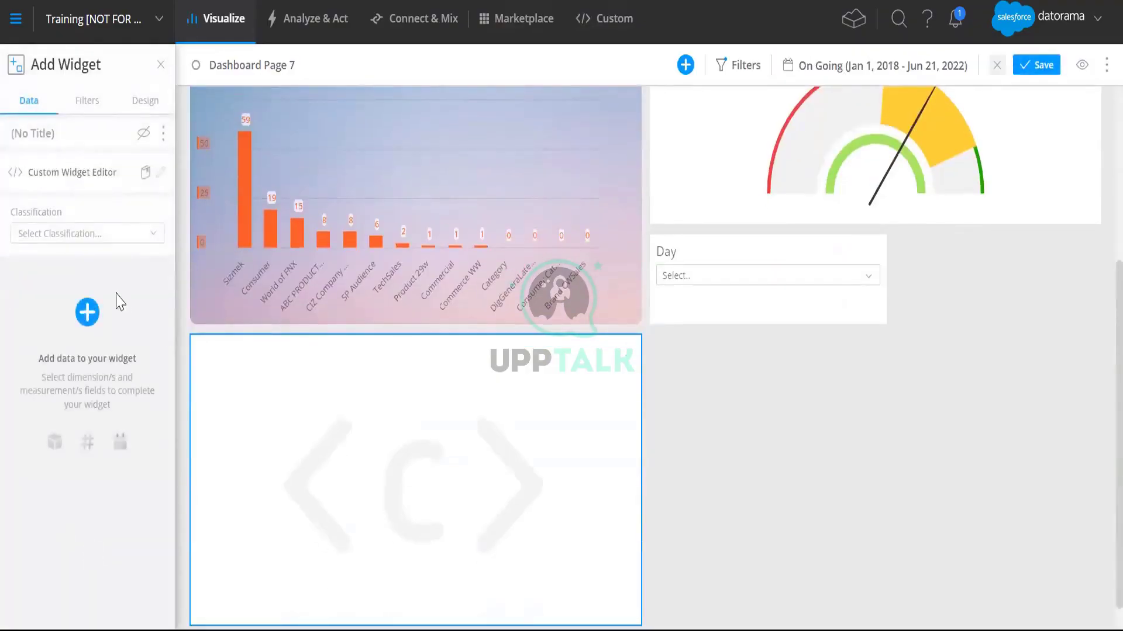
- Classify the custom widget as Page Header and open its code in the Custom Widget Editor
click(101, 234)
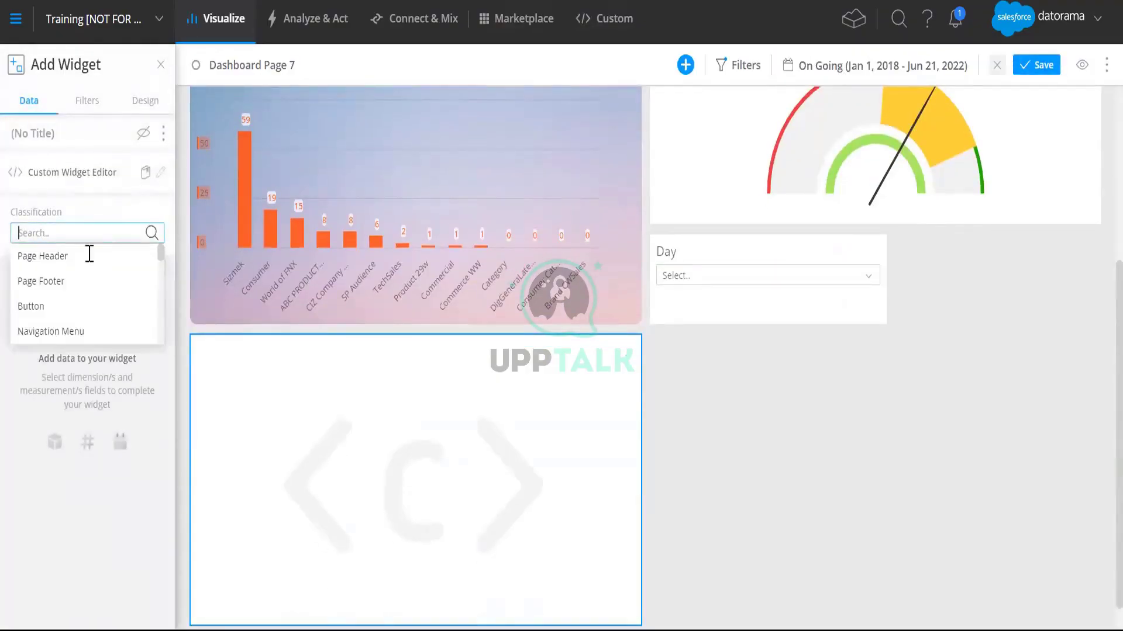
click(79, 258)
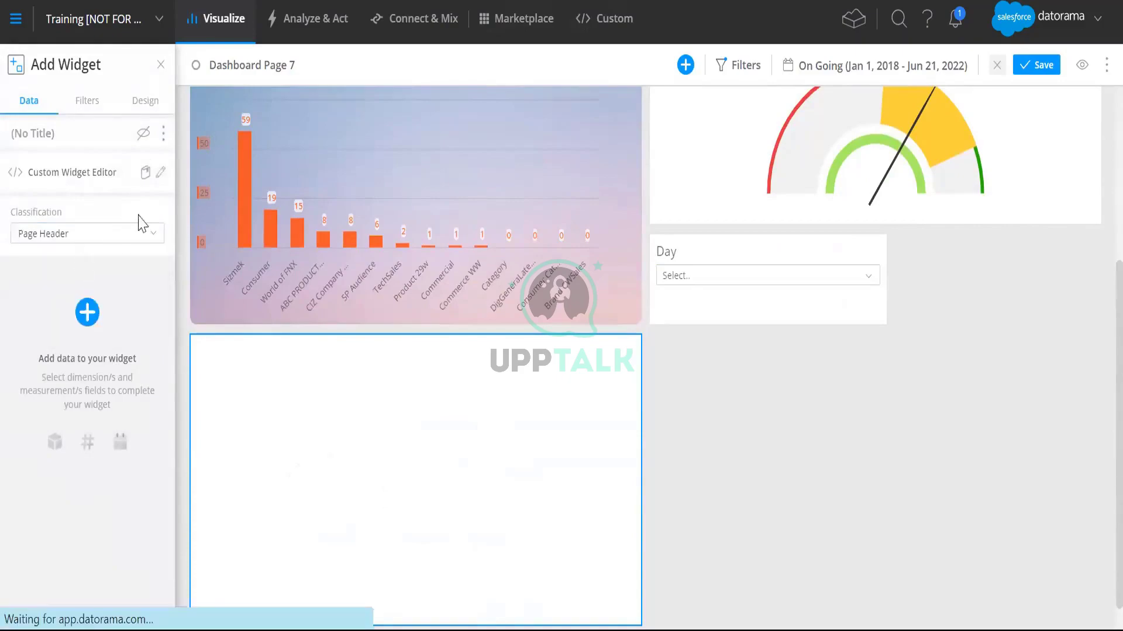
click(162, 173)
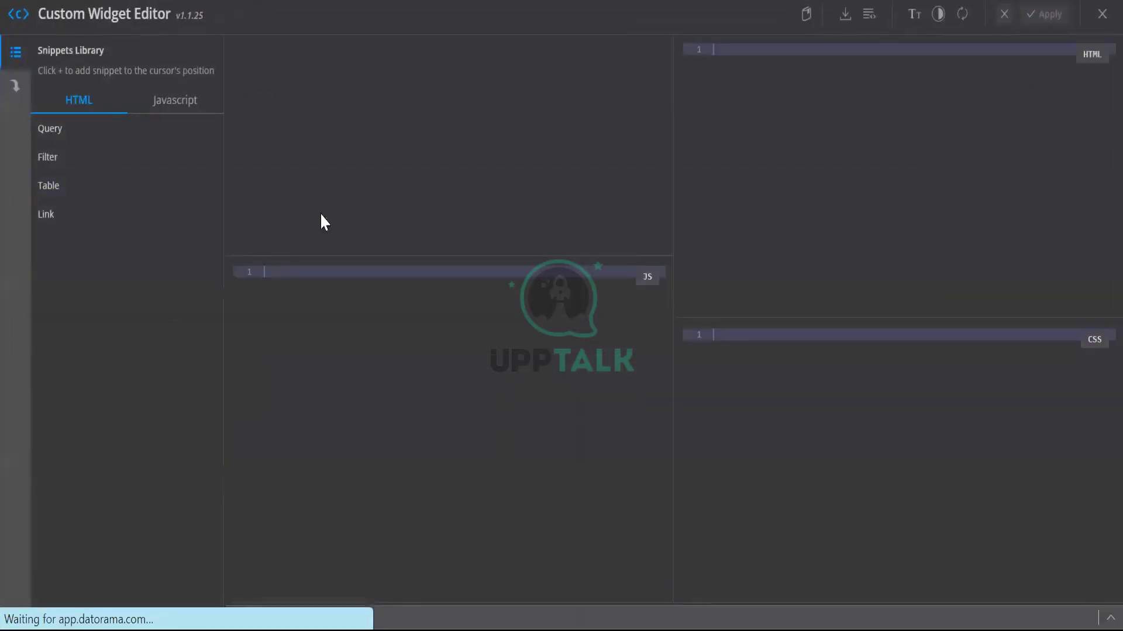
- Inspect the JS, HTML and CSS panes and the external style and script dependencies, and close the editor without applying code
click(525, 266)
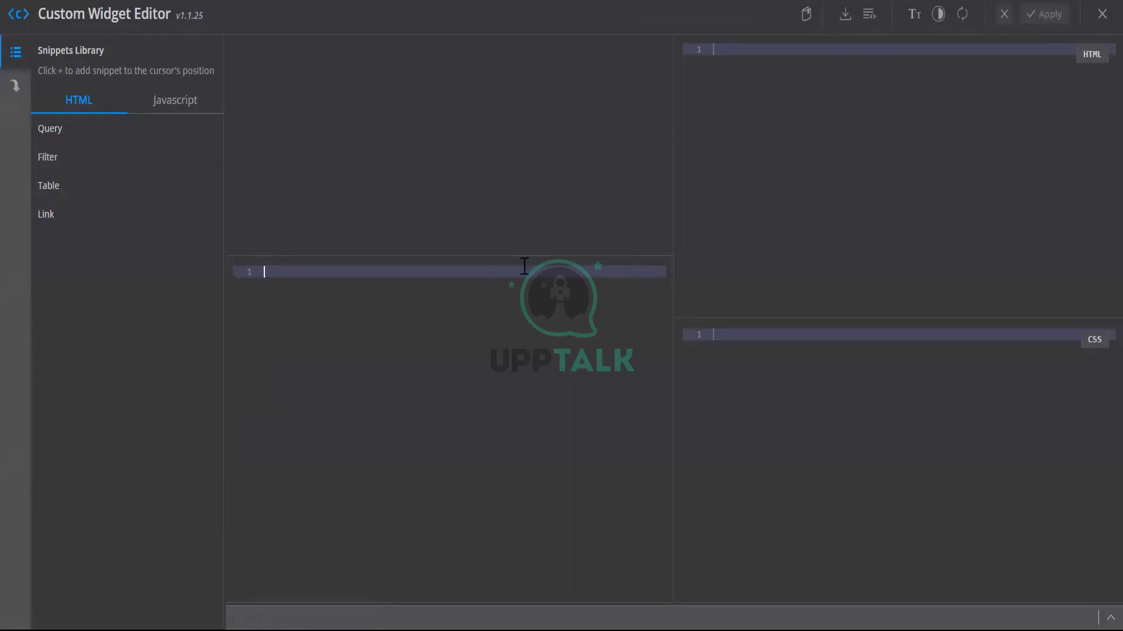
click(947, 51)
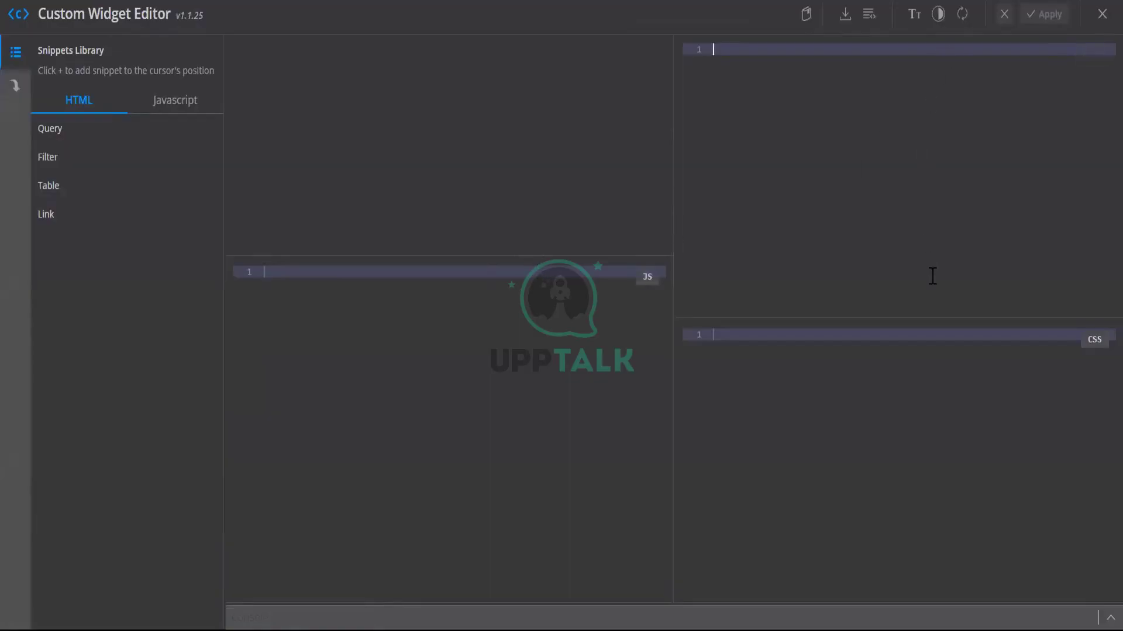
click(922, 337)
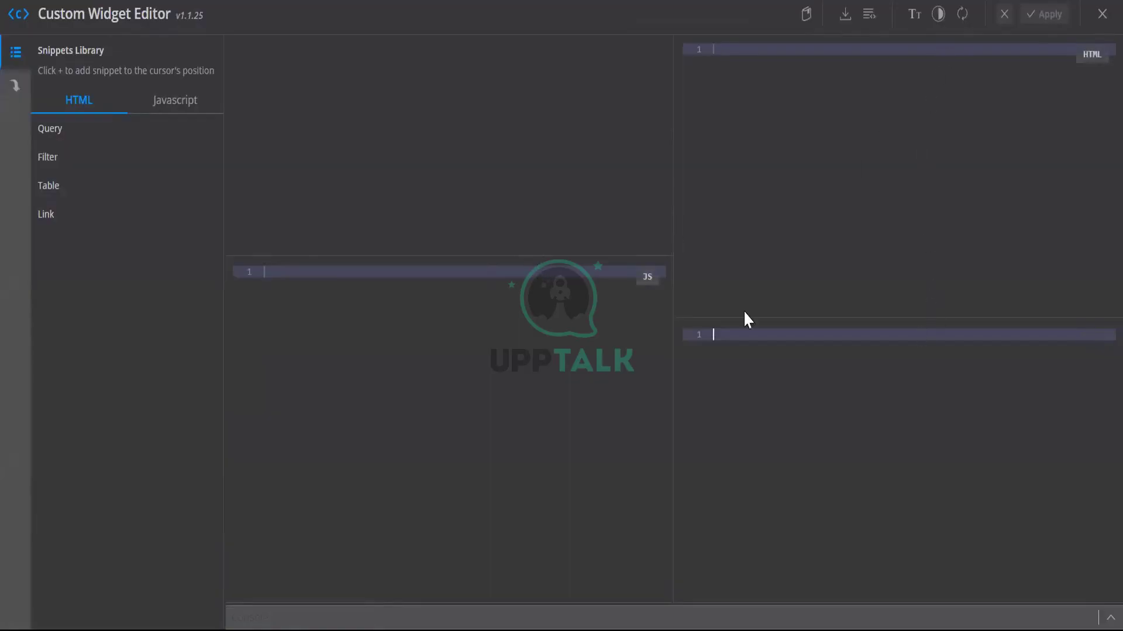
click(15, 88)
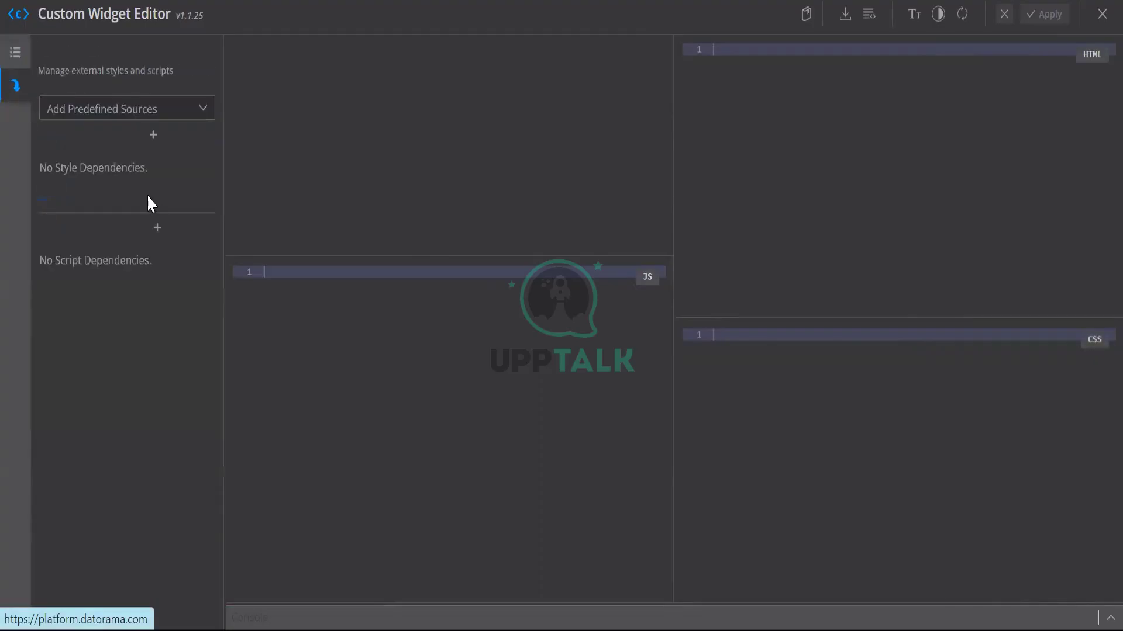
click(157, 227)
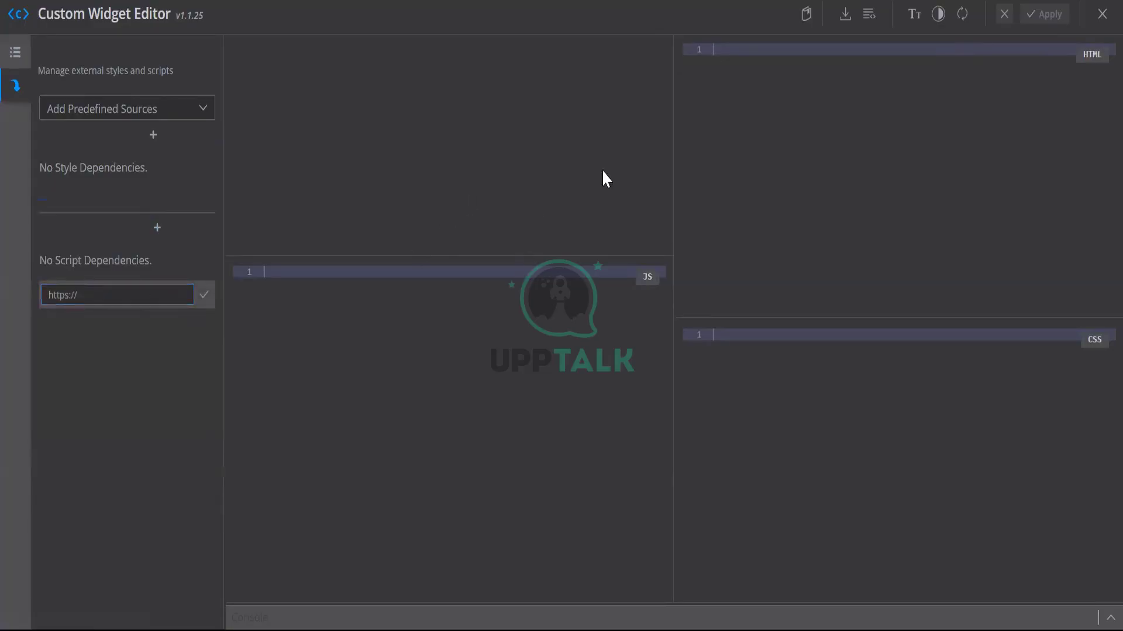
click(1102, 14)
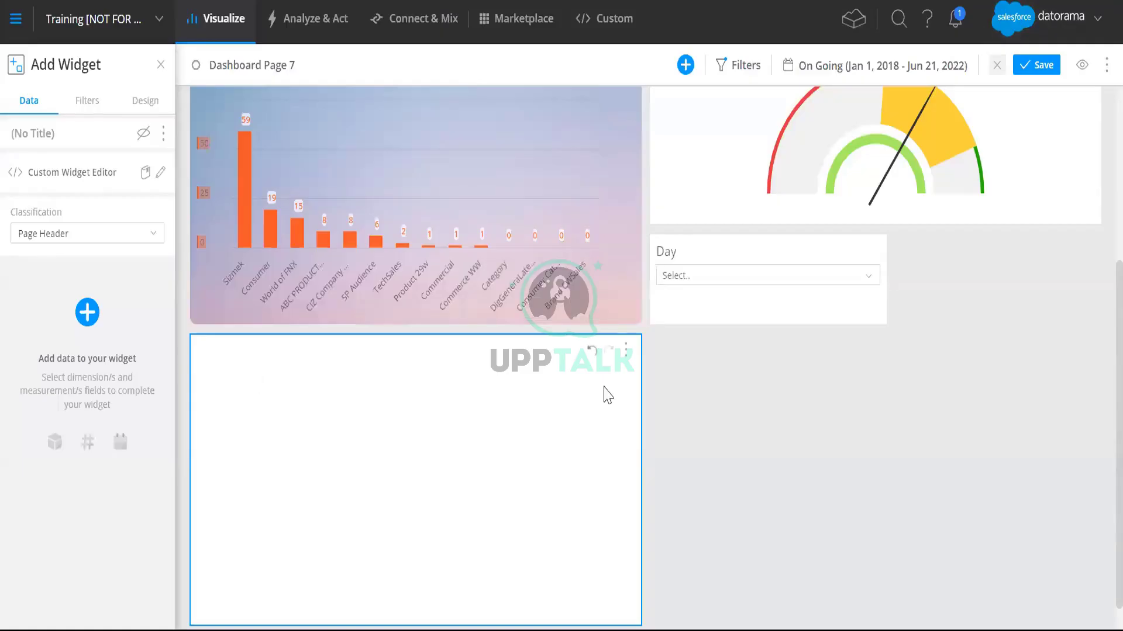
- Switch to the Datorama Workshop Material presentation in PowerPoint and start the slide show at the Media Cost Center slide
click(626, 351)
click(530, 610)
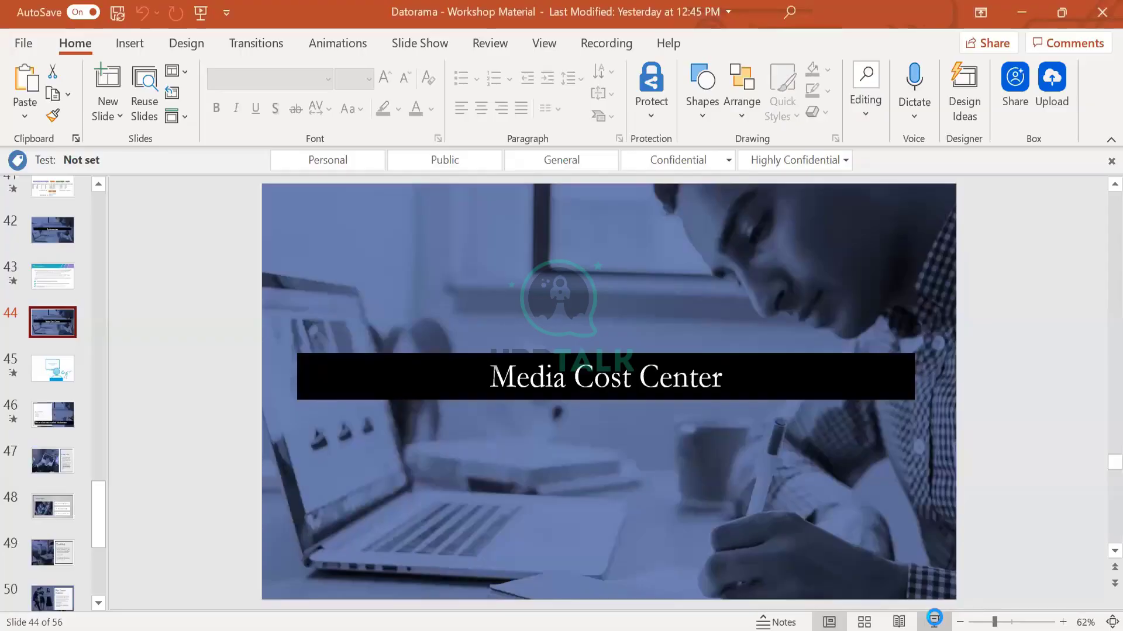
click(934, 618)
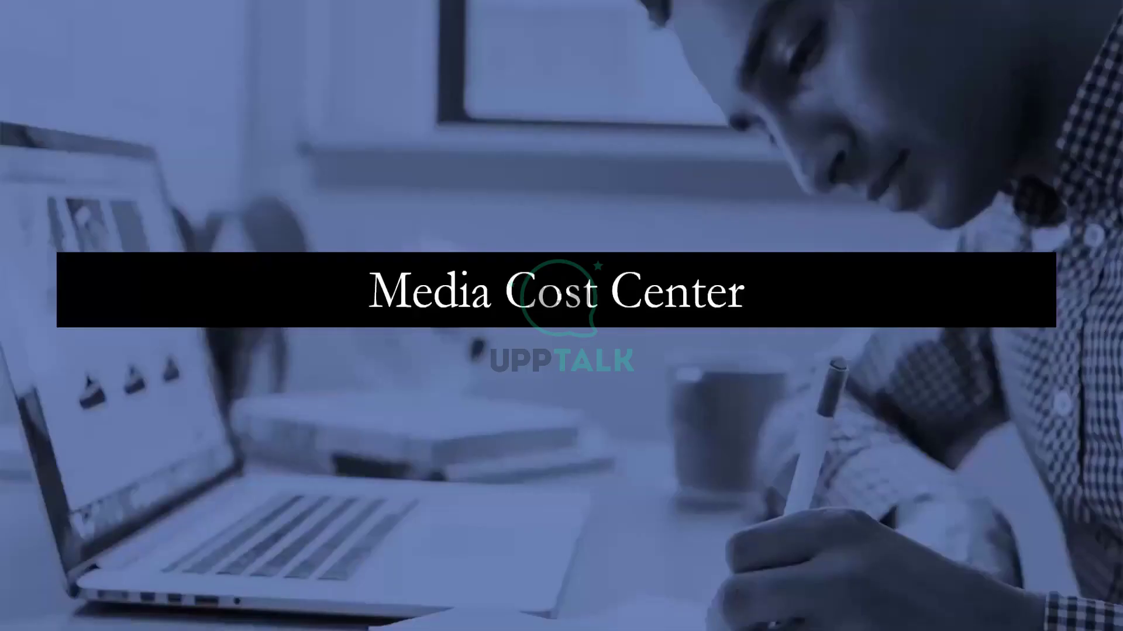
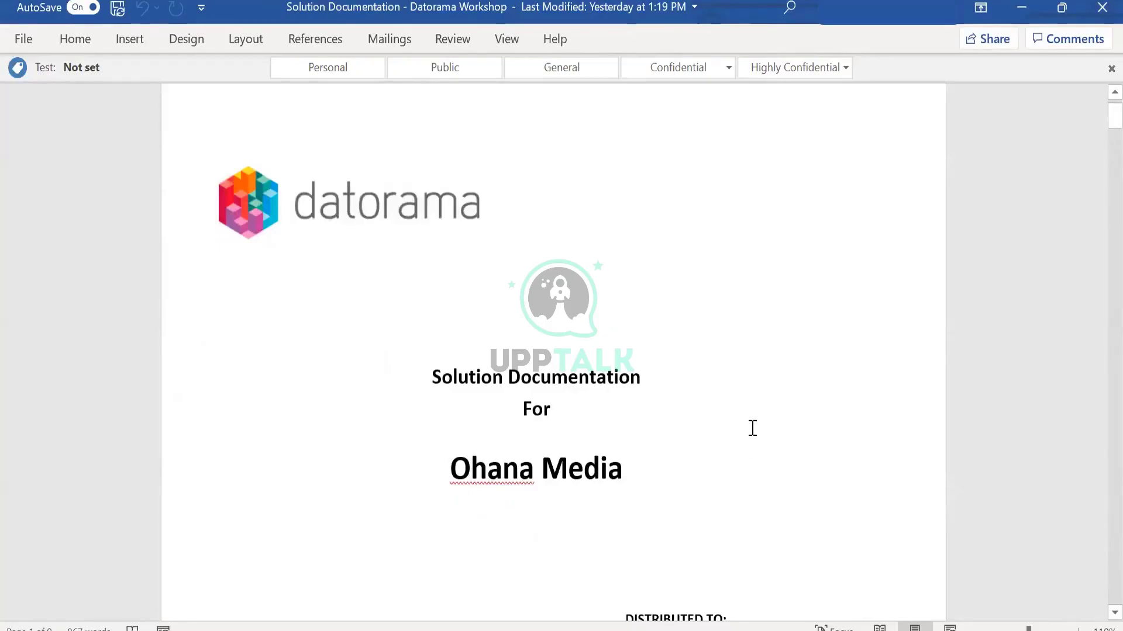
- Examine the cover page and table of contents of the Solution Documentation file in Word, including the Data Sources entry
scroll(752, 432, down, 8)
scroll(752, 432, down, 10)
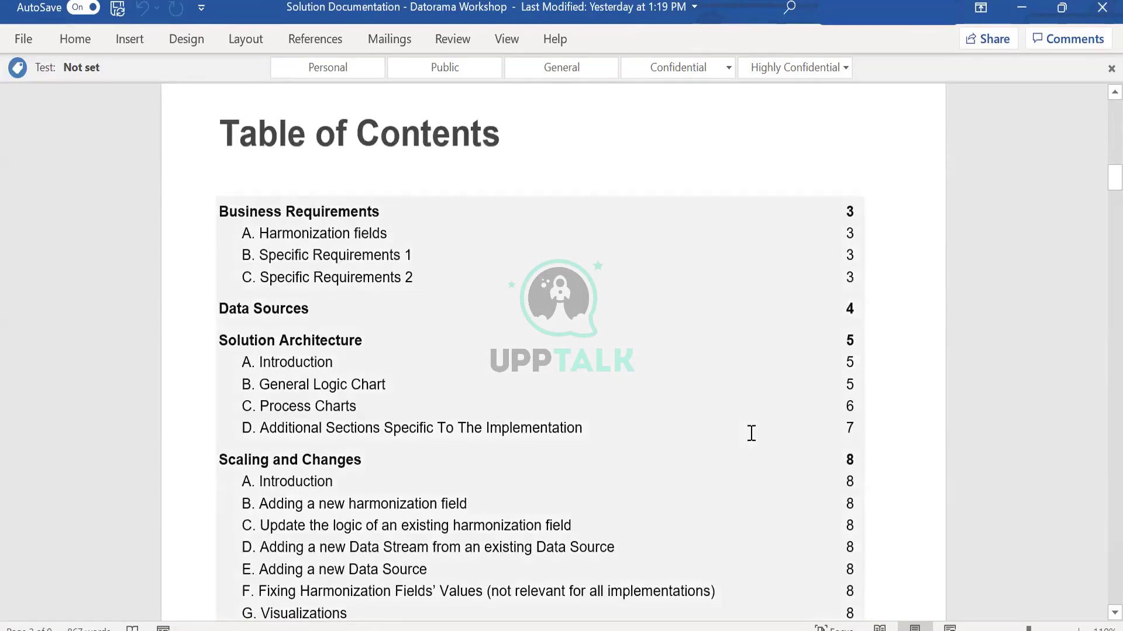
scroll(751, 432, up, 15)
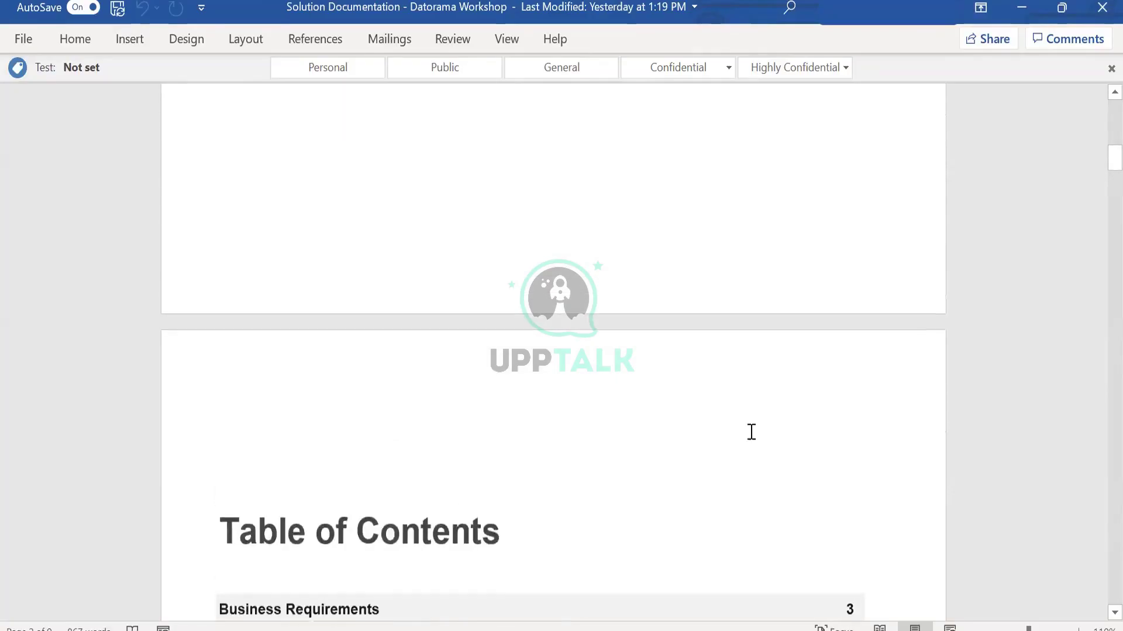
scroll(747, 427, up, 3)
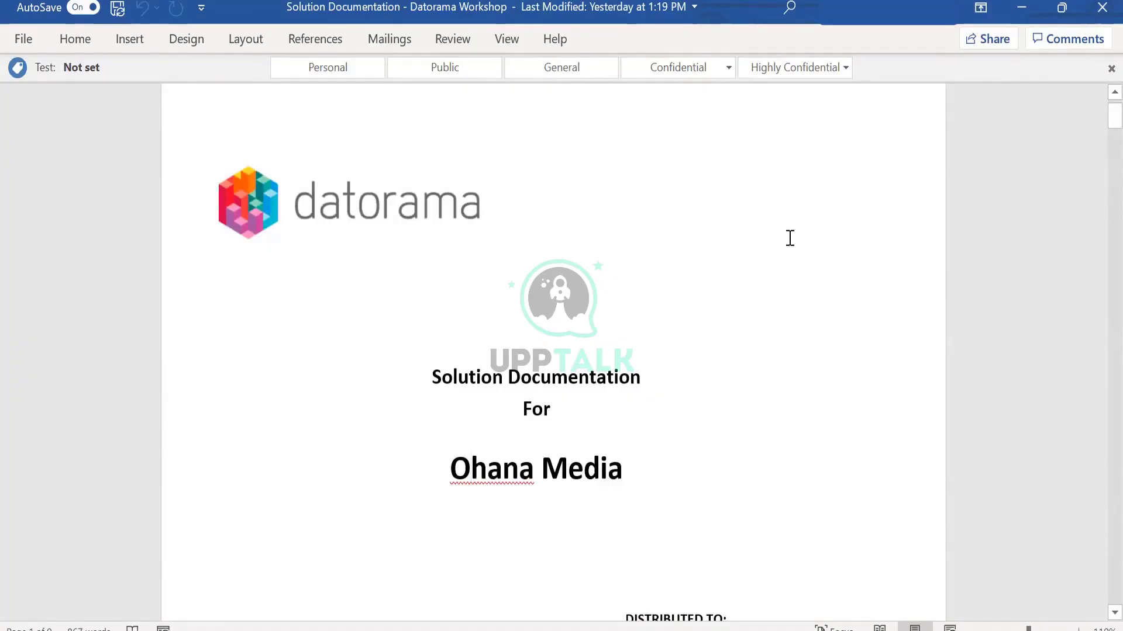
scroll(789, 240, down, 6)
scroll(791, 242, down, 4)
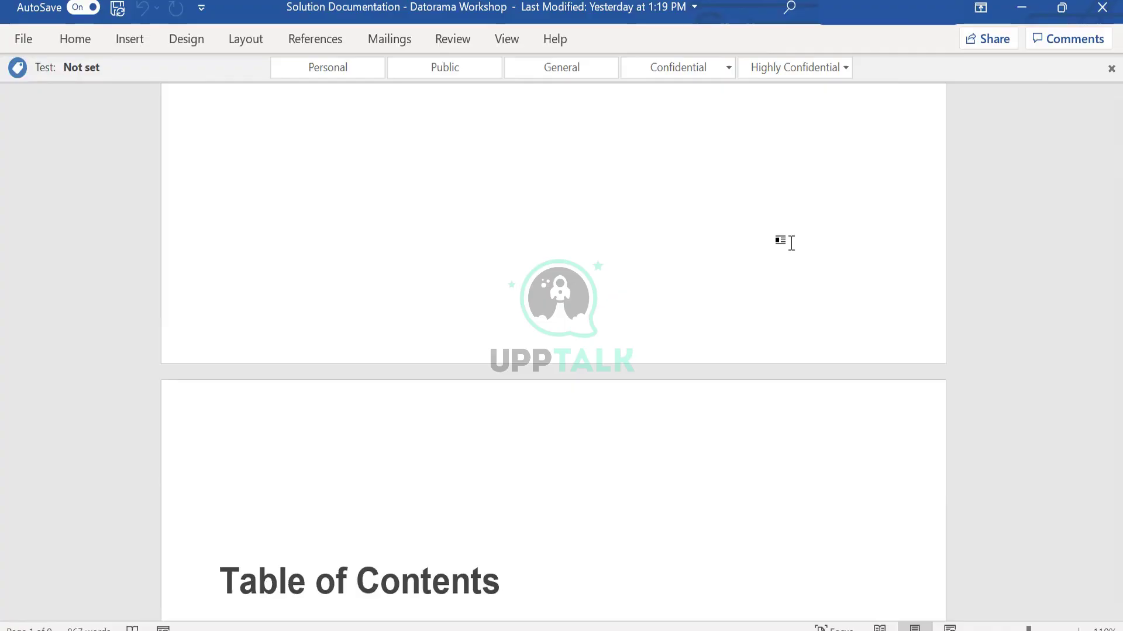
scroll(791, 242, down, 6)
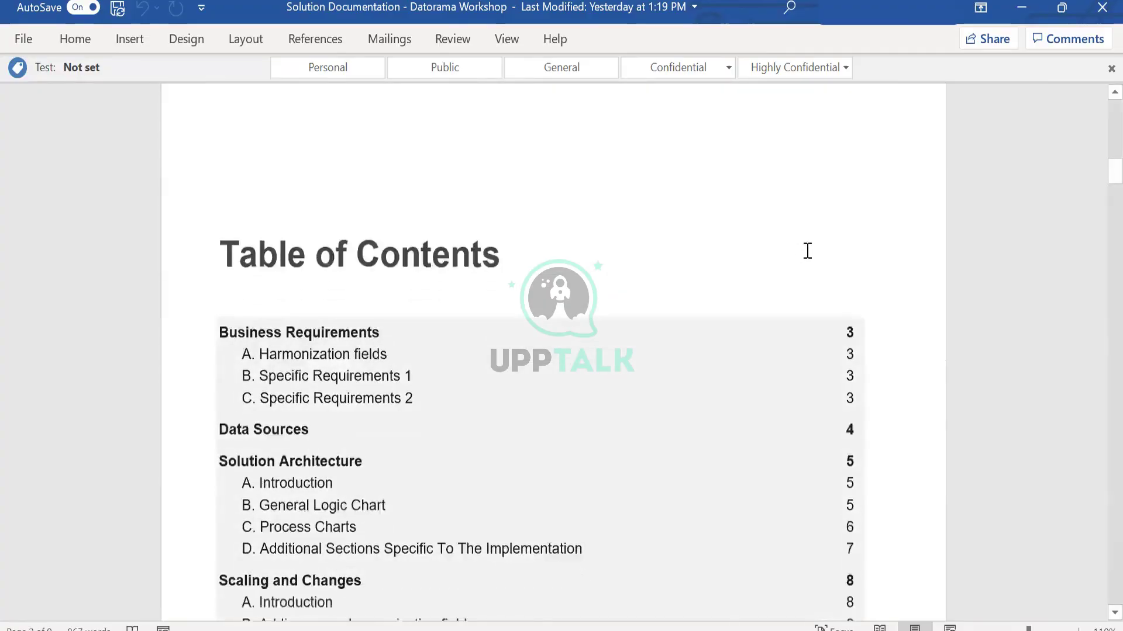
scroll(807, 250, up, 3)
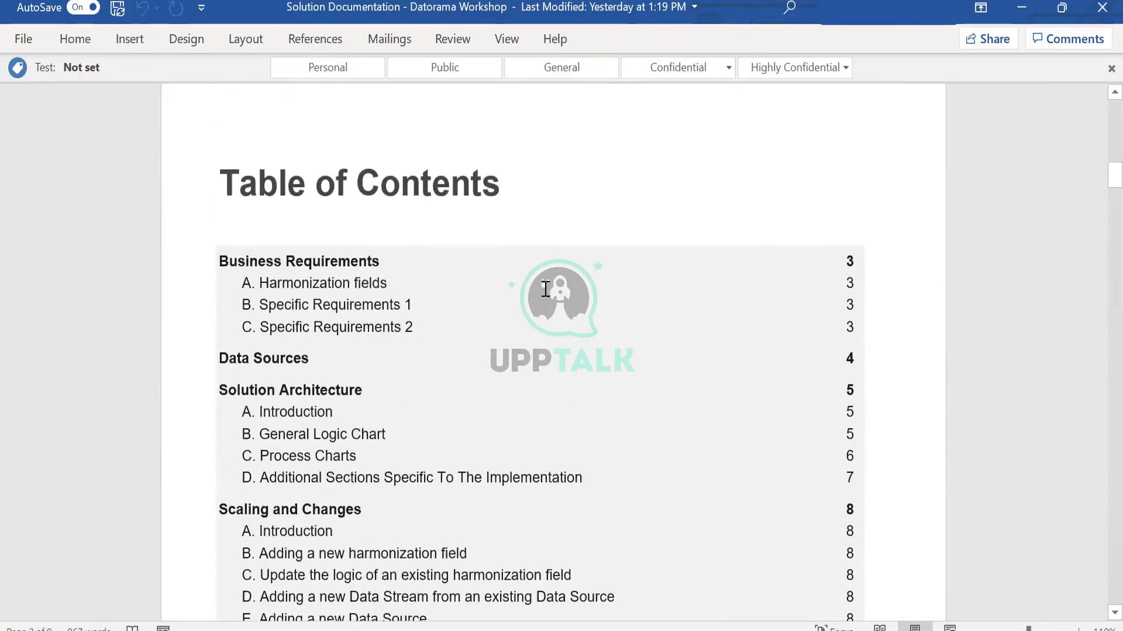
scroll(487, 279, down, 2)
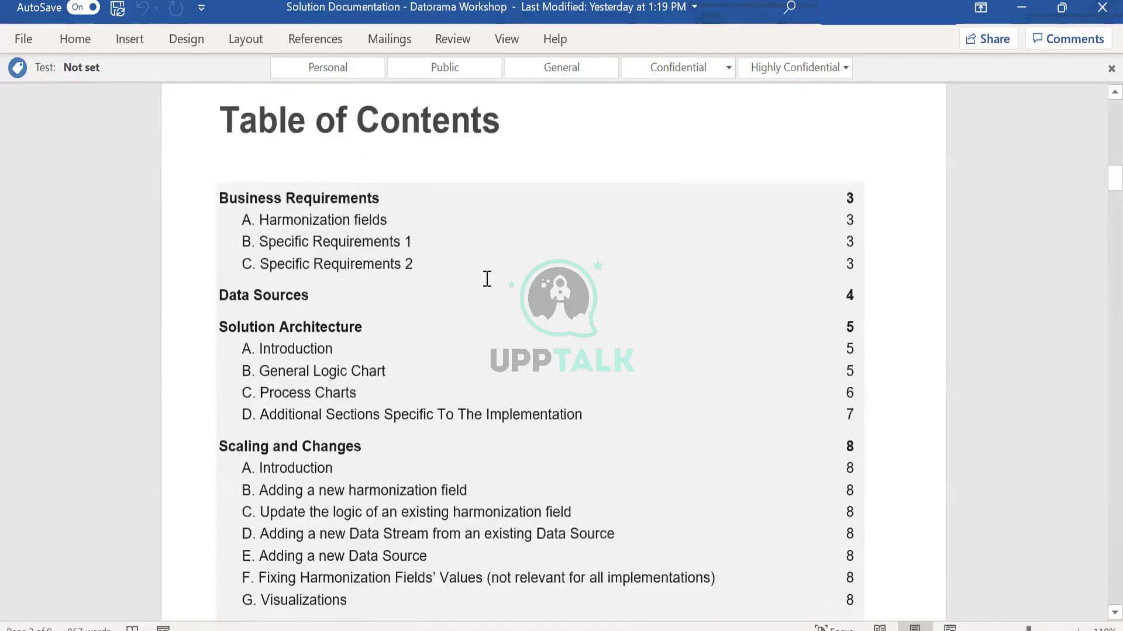
click(430, 183)
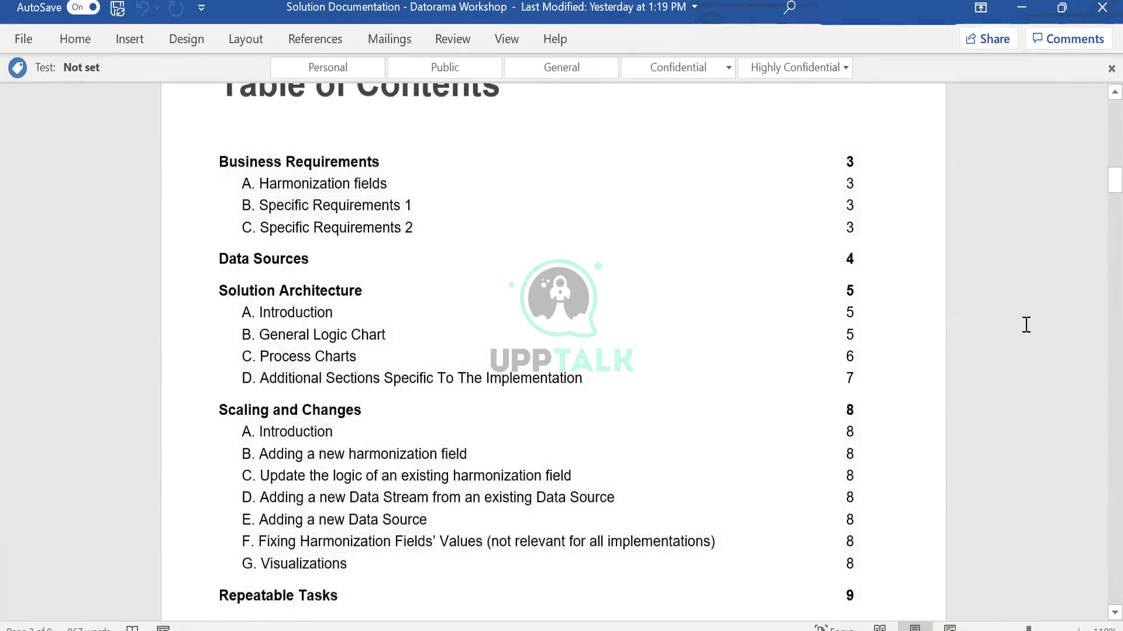
click(1029, 321)
click(577, 263)
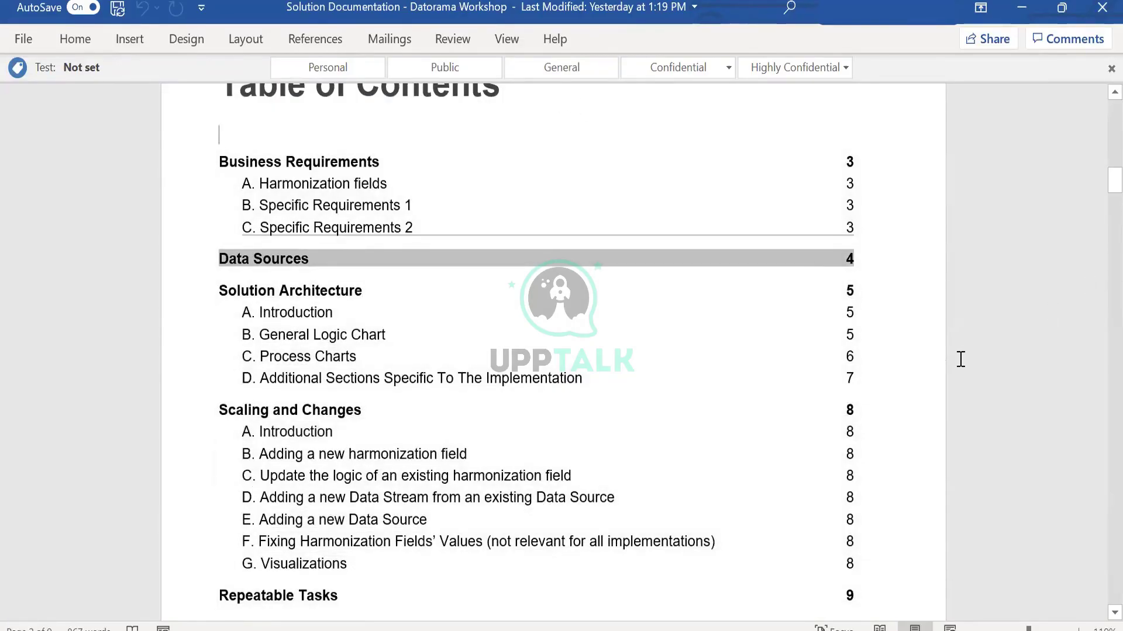
- Read the rest of the table of contents through Repeatable Tasks, and the introductory sentence of the Business Requirements section
scroll(960, 359, down, 3)
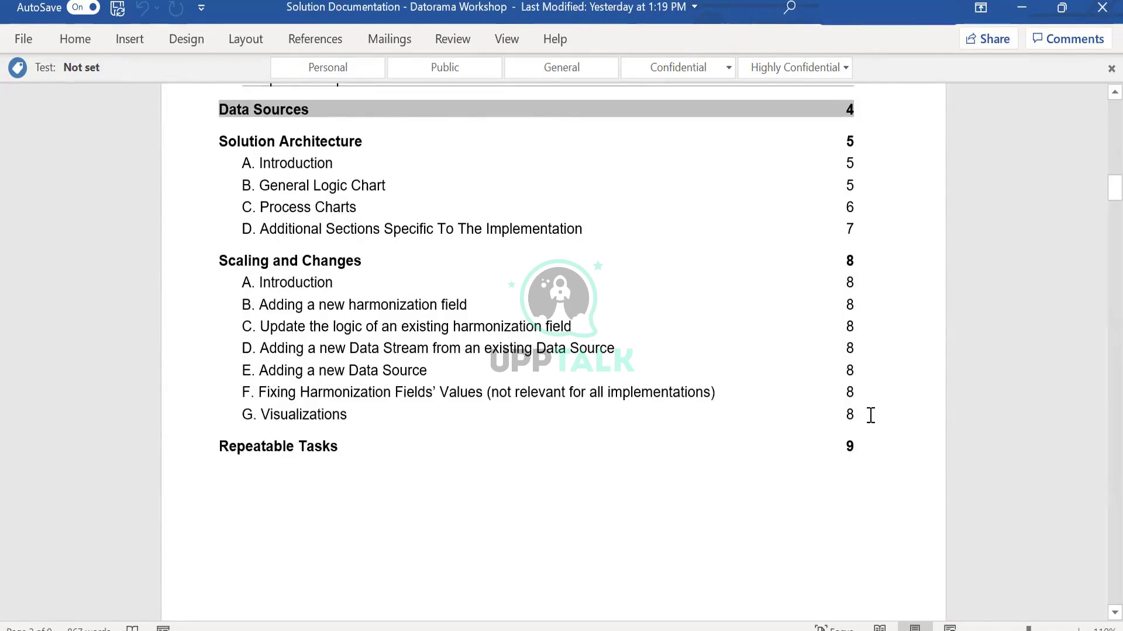
scroll(867, 416, down, 5)
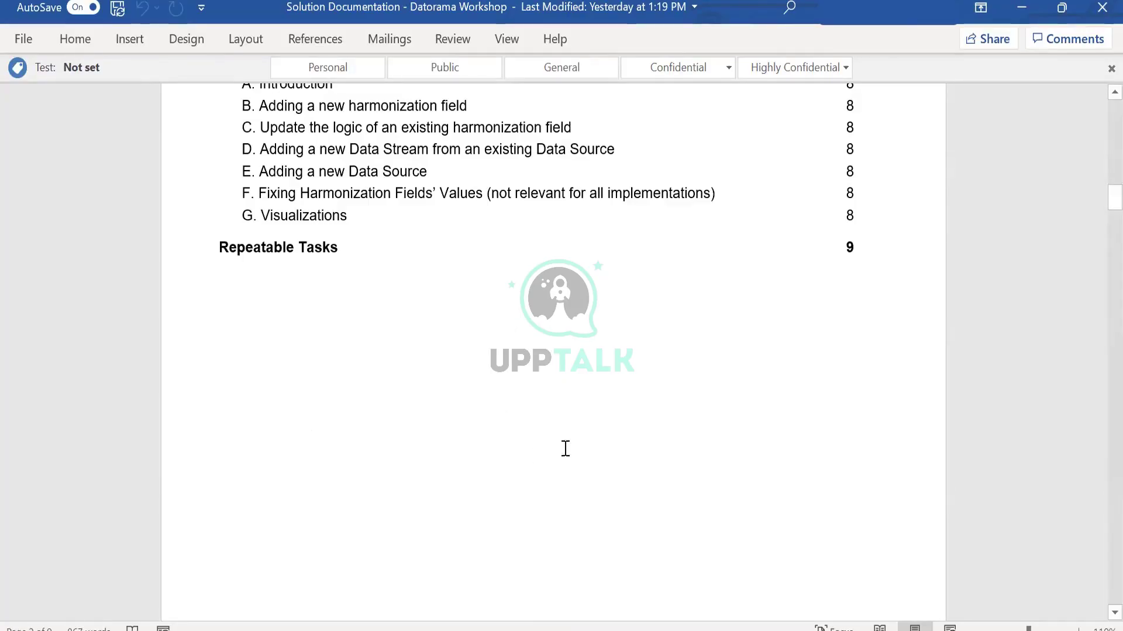
scroll(579, 451, down, 5)
scroll(582, 450, down, 8)
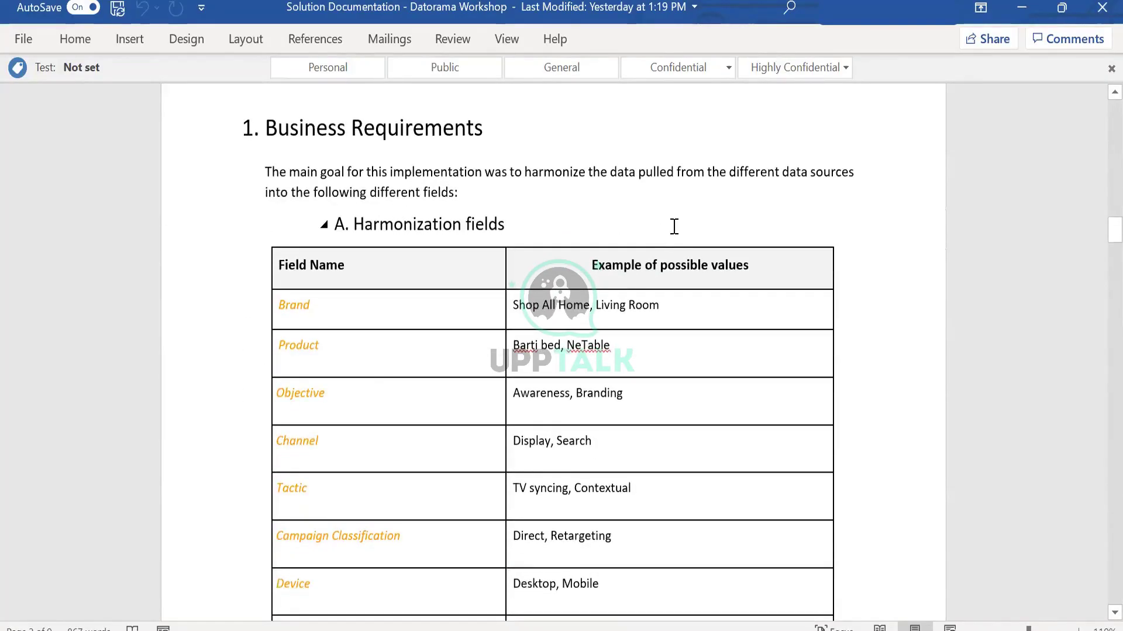
drag(434, 169, 676, 163)
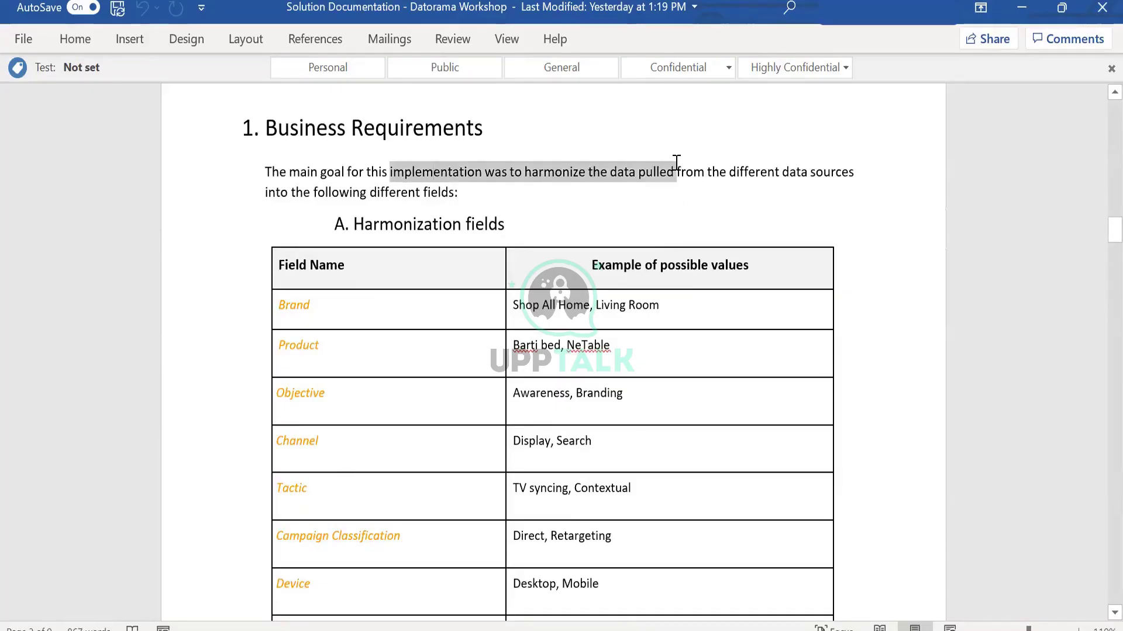
click(688, 188)
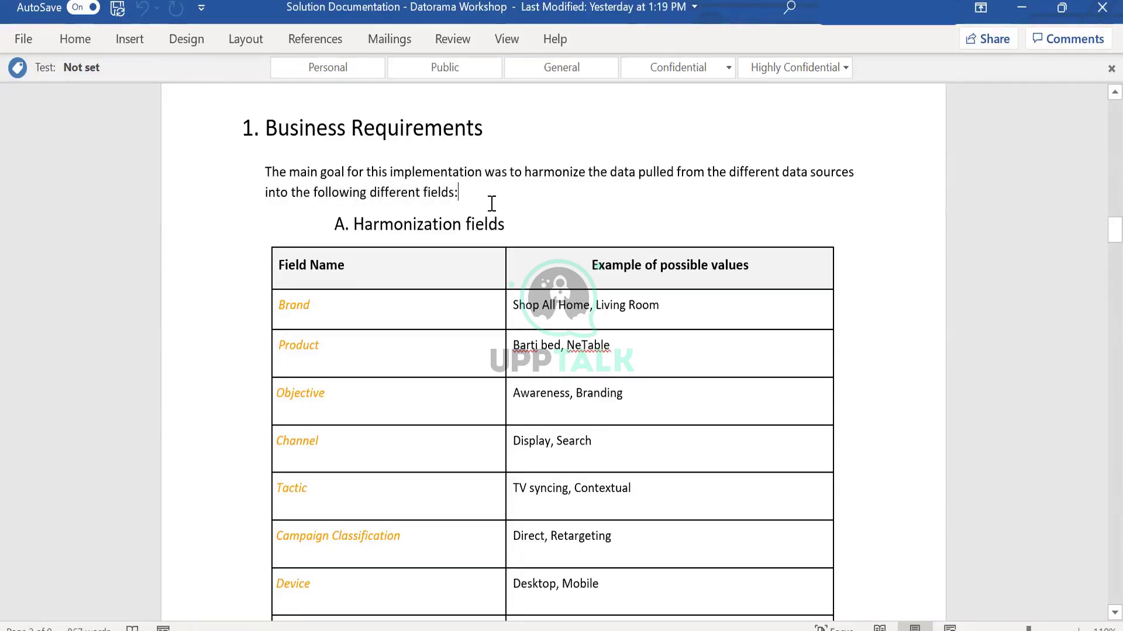
- Examine the Harmonization fields table, going through the field names from Brand to Brand Category and their example values
scroll(492, 203, down, 1)
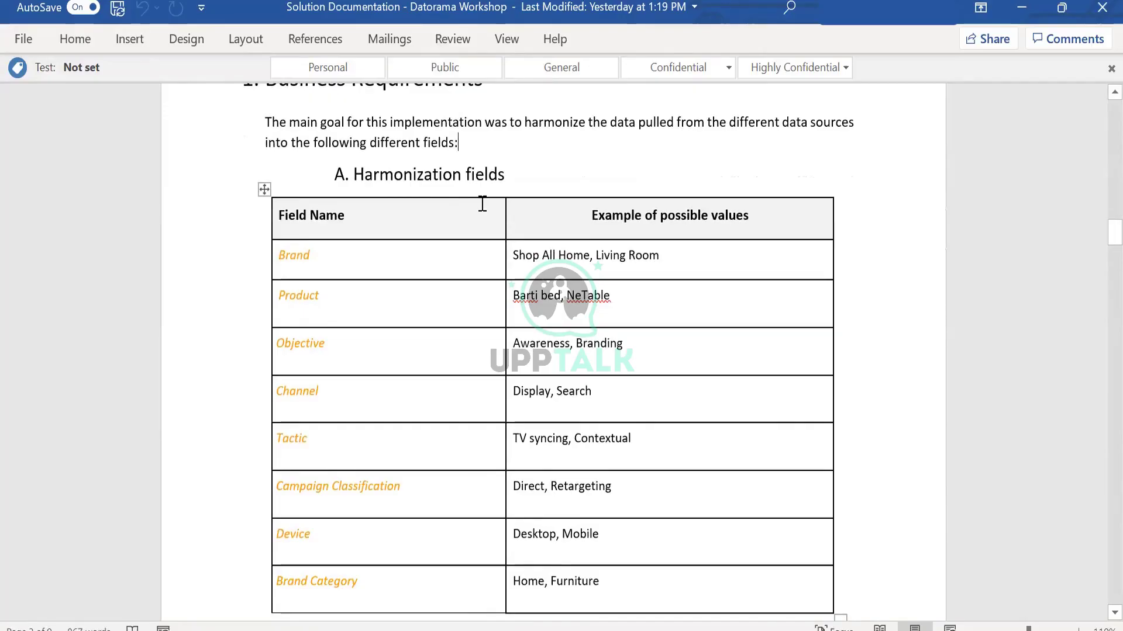
scroll(482, 203, down, 3)
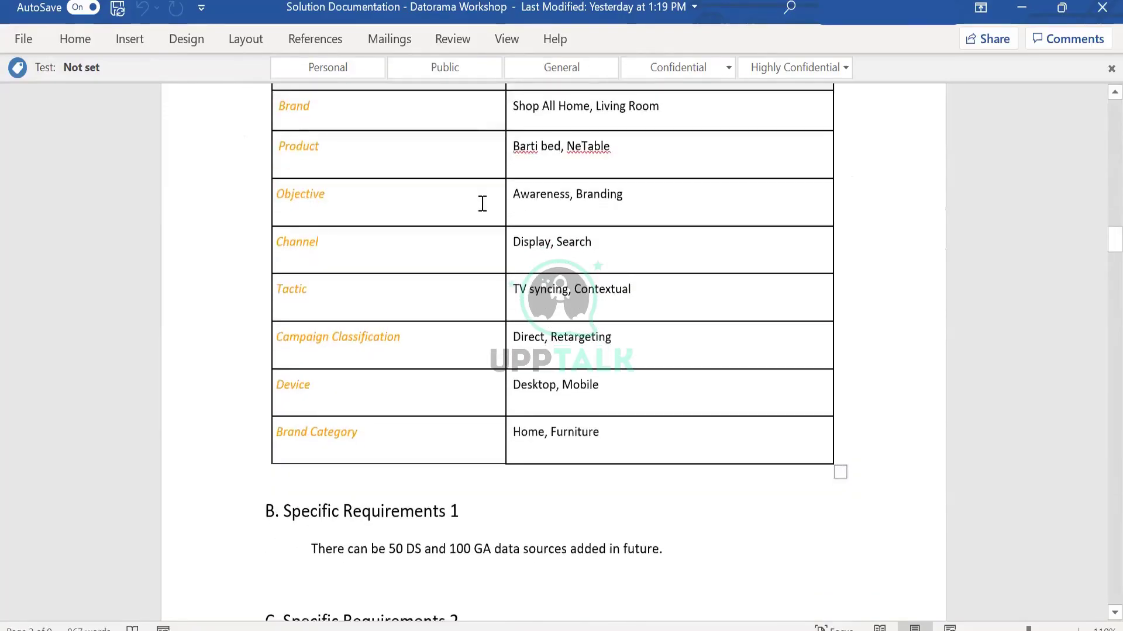
scroll(419, 215, up, 1)
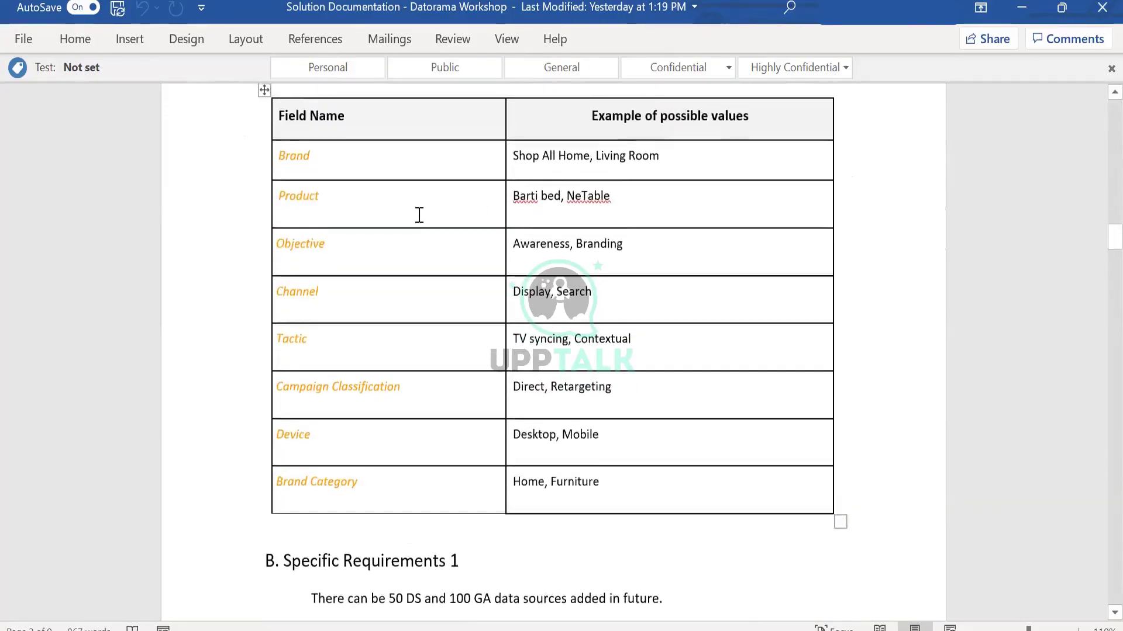
click(346, 162)
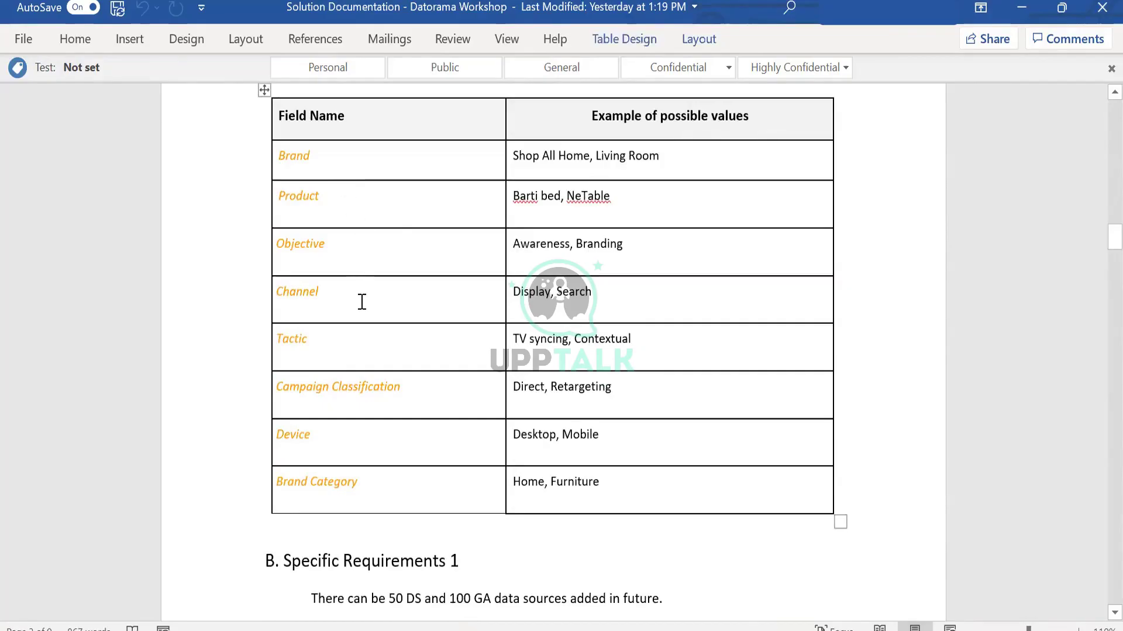
click(412, 390)
click(387, 444)
click(410, 492)
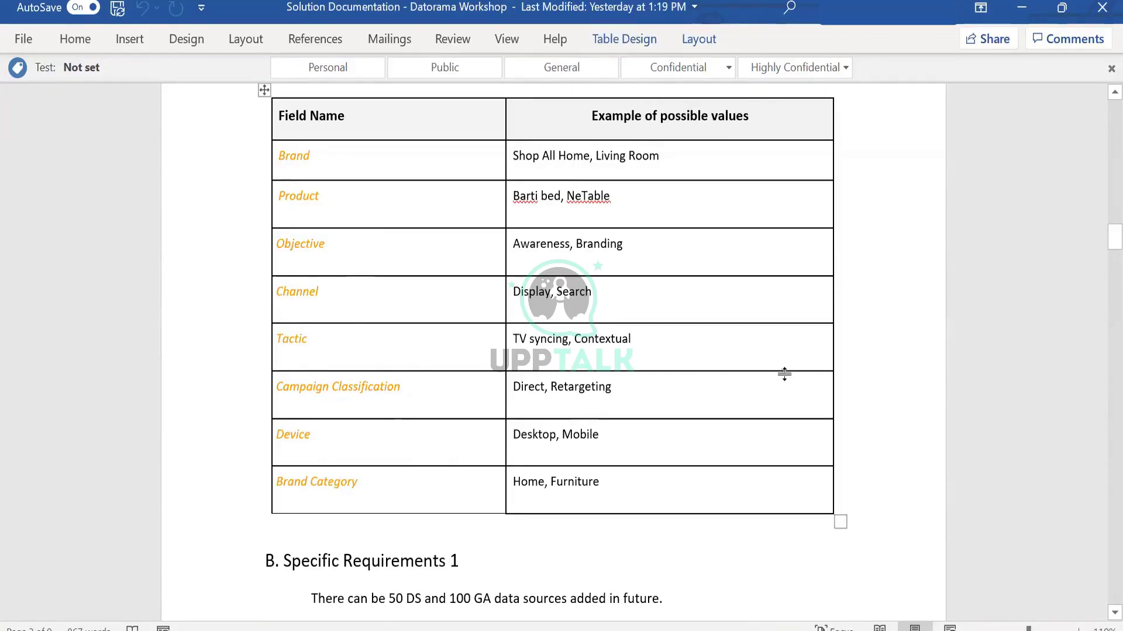
scroll(784, 373, up, 3)
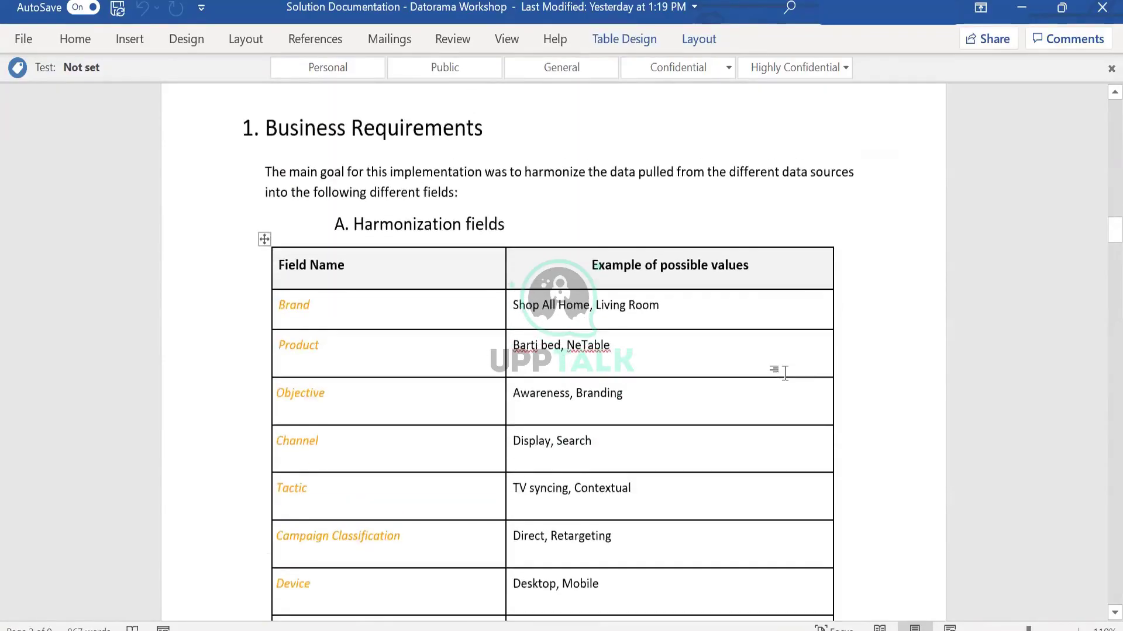
click(1039, 246)
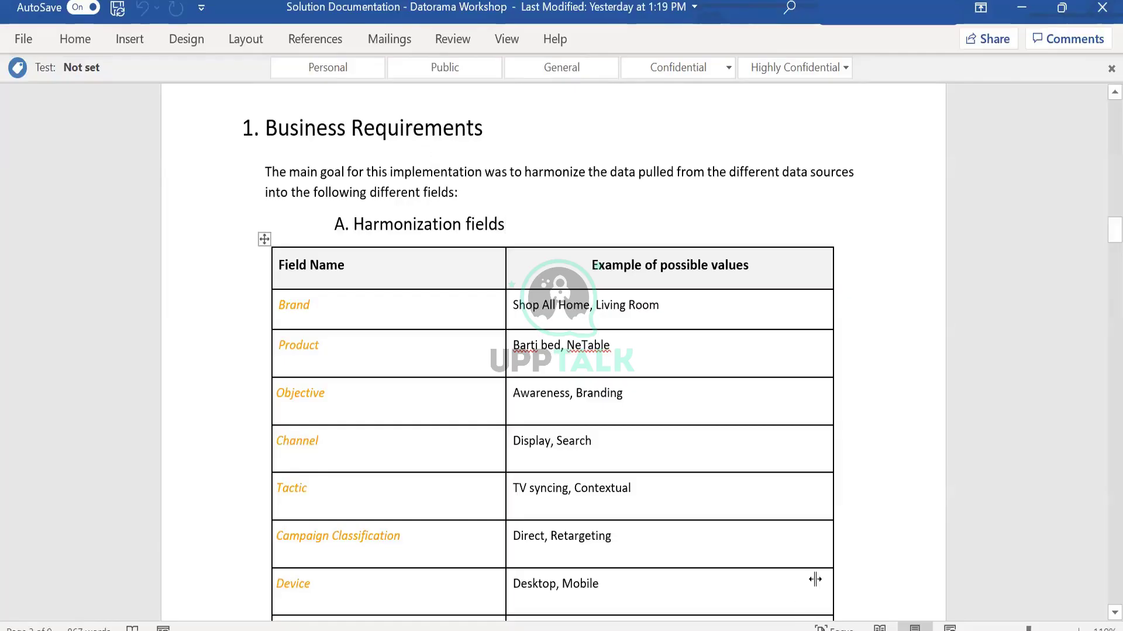
double_click(286, 305)
drag(321, 345, 302, 545)
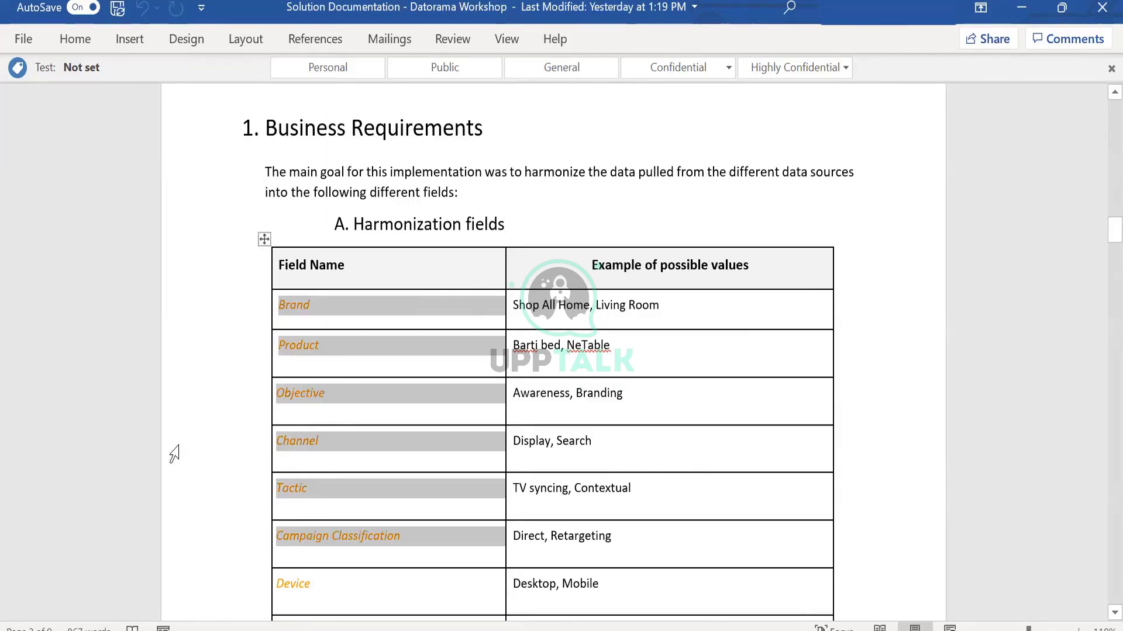
click(579, 209)
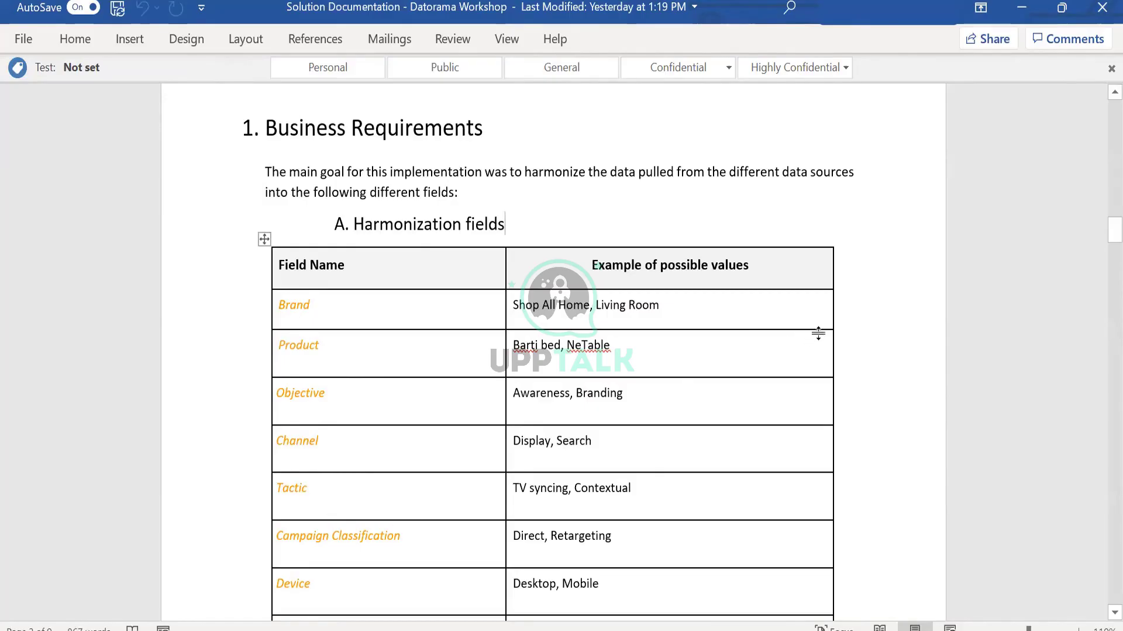
- Review the Specific Requirements 1 and Specific Requirements 2 subsections below the harmonization table
scroll(816, 332, down, 1)
scroll(818, 333, down, 3)
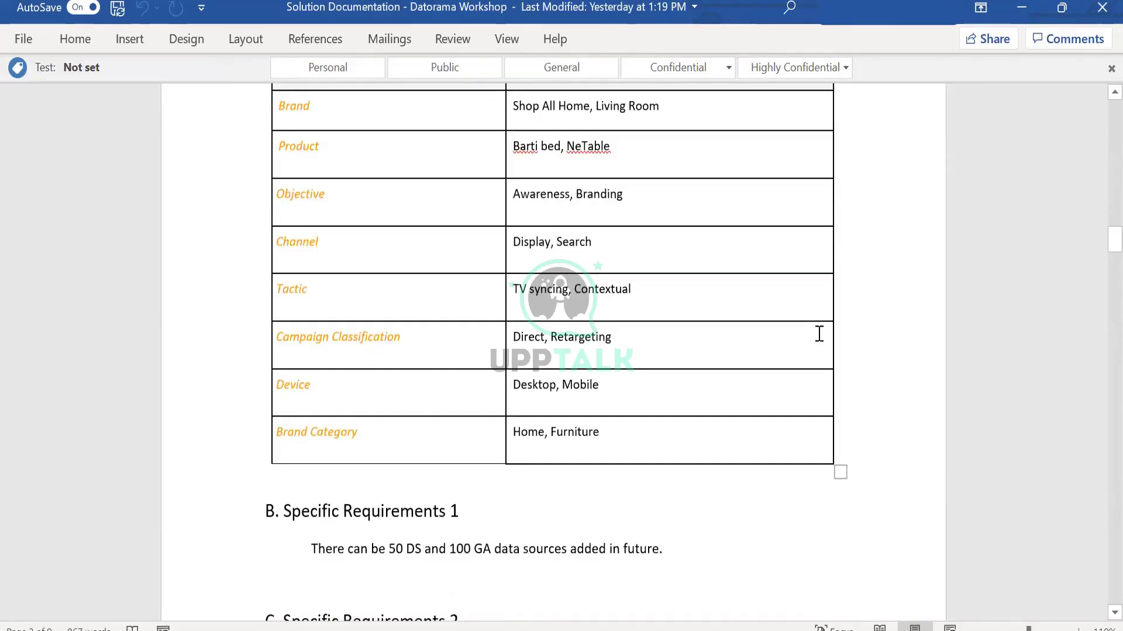
scroll(819, 334, down, 4)
scroll(819, 333, down, 4)
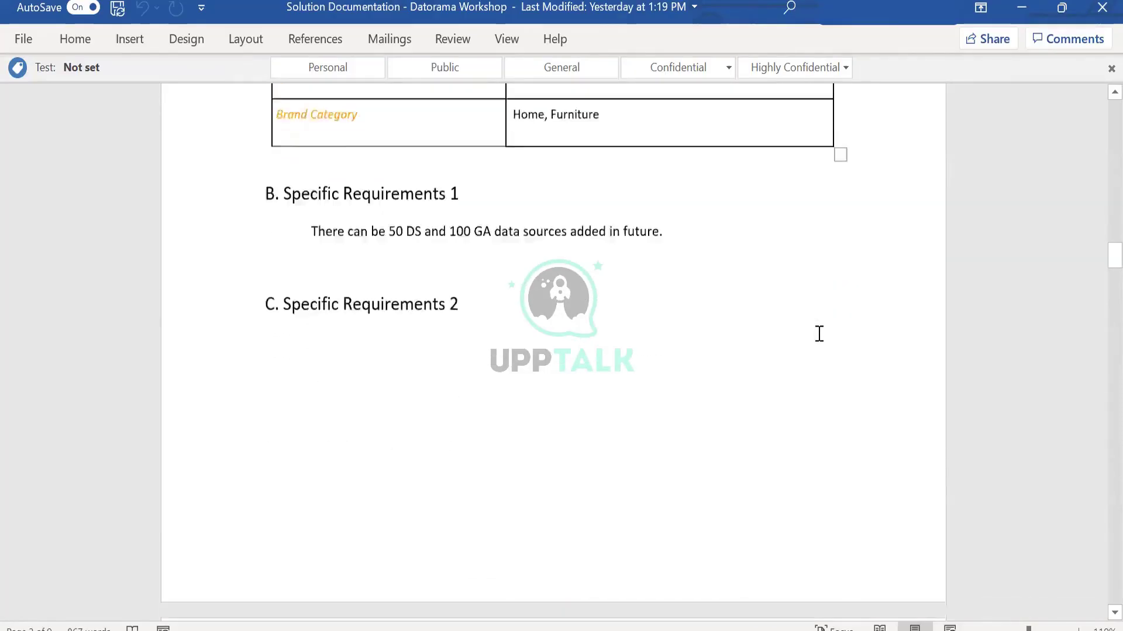
click(391, 111)
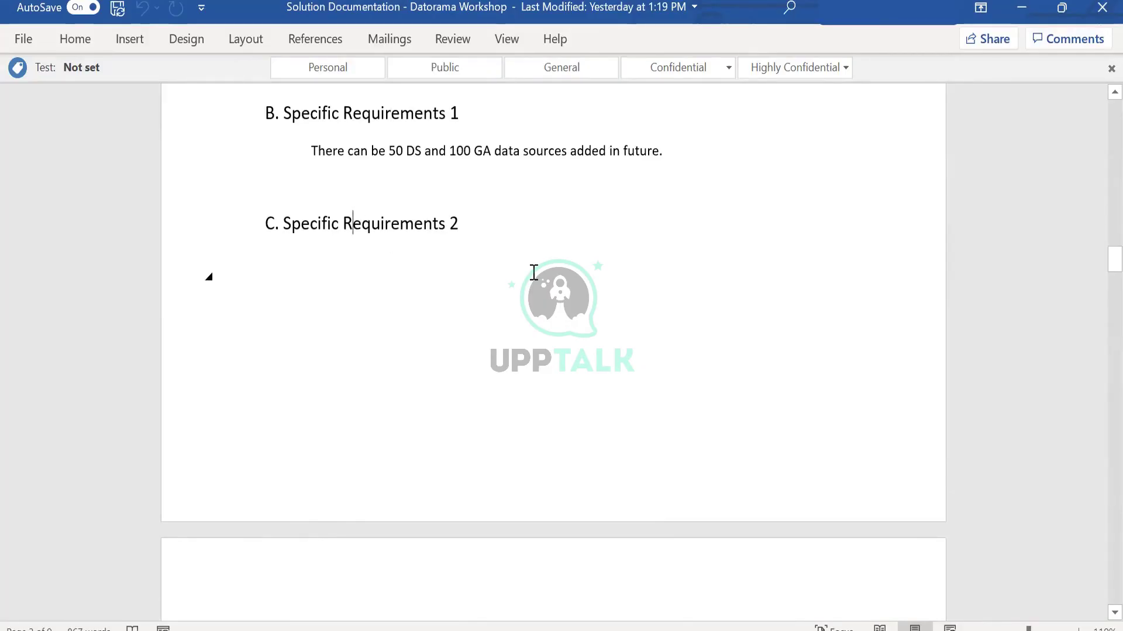
- Examine the Data Sources table, comparing API and TC connections, data stream types, and the notes for DoubleClick Campaign Manager and Bid Manager
scroll(533, 273, down, 8)
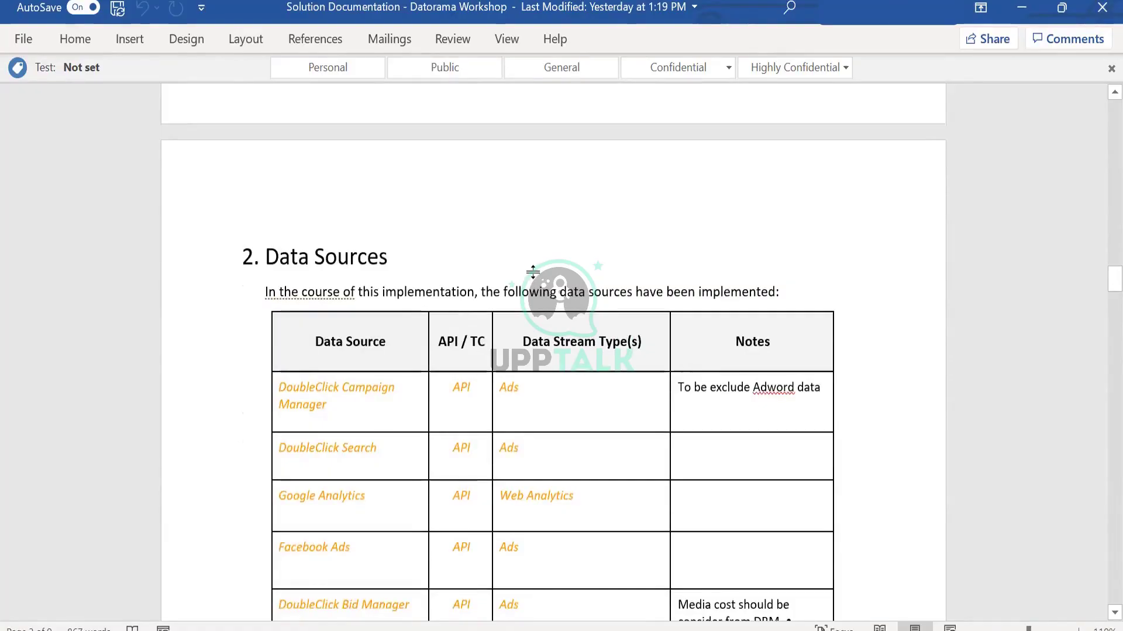
scroll(533, 272, down, 2)
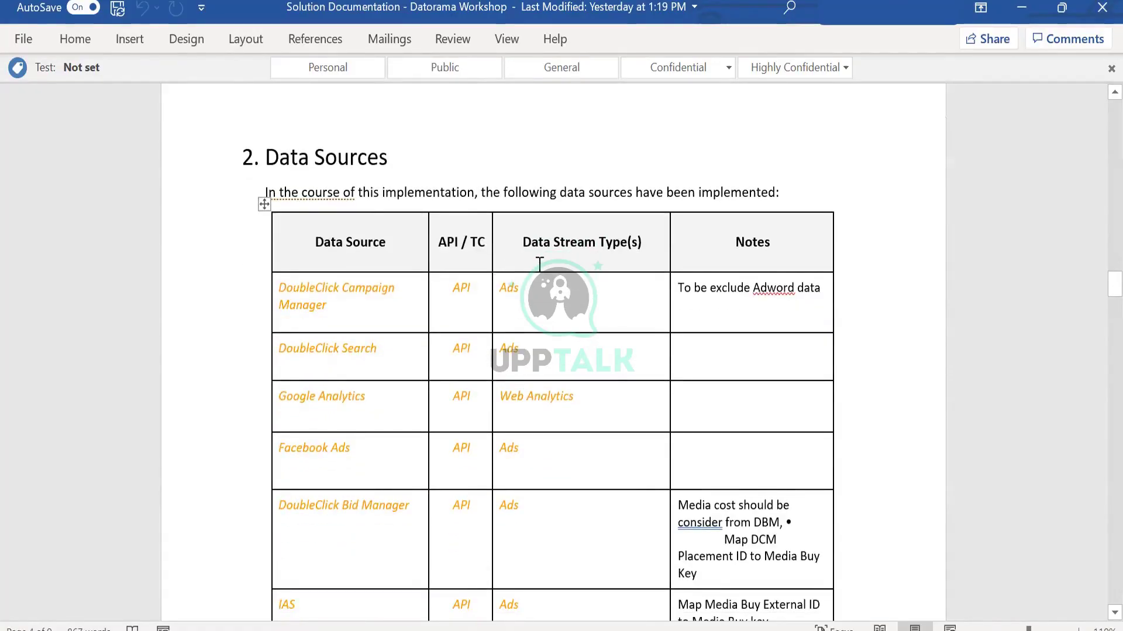
scroll(540, 263, down, 3)
scroll(521, 268, up, 3)
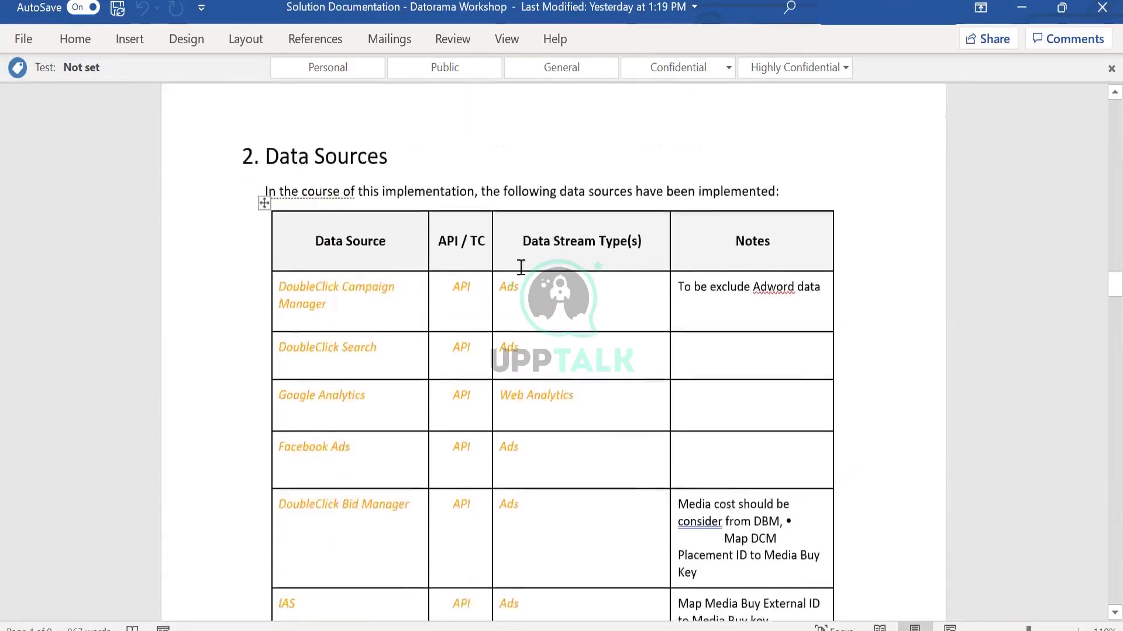
scroll(520, 267, down, 2)
click(476, 188)
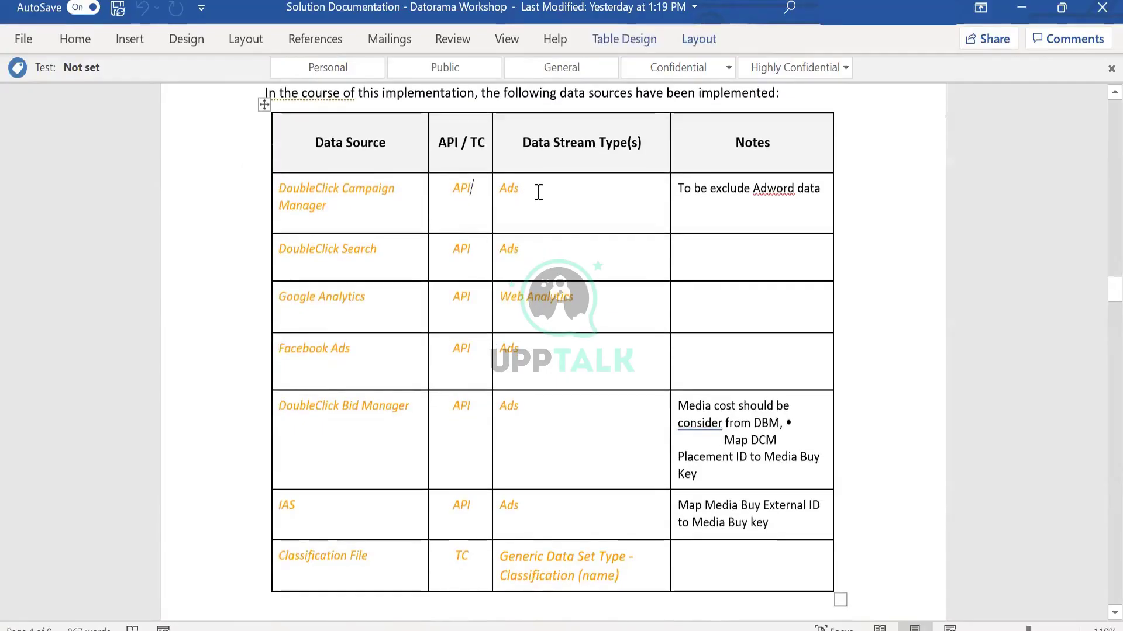
click(474, 555)
click(539, 184)
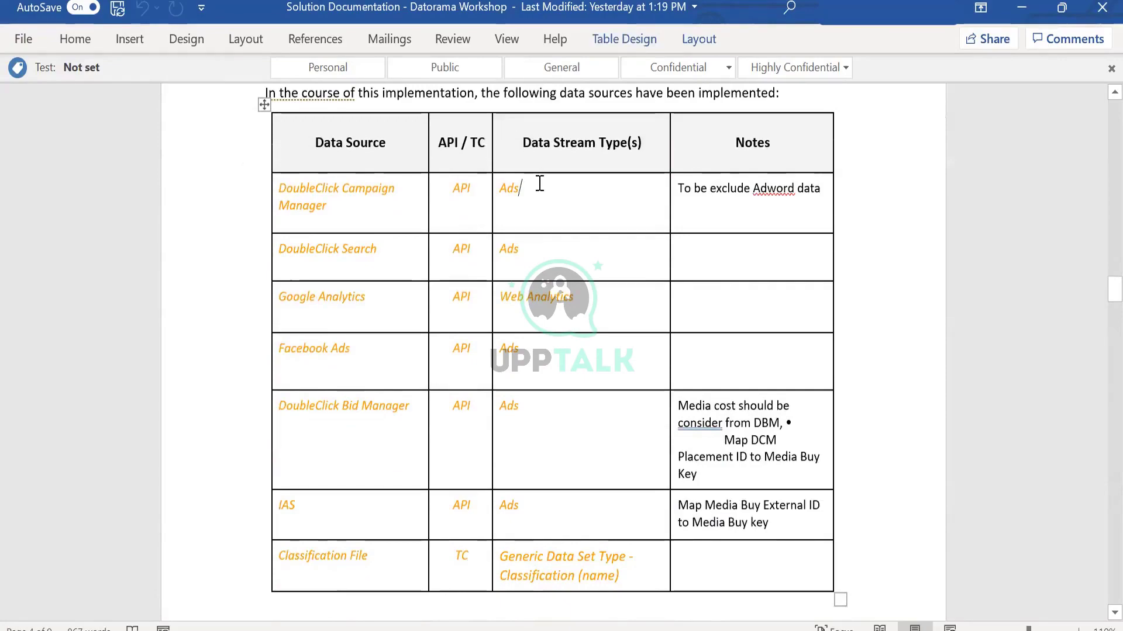
click(589, 296)
click(642, 554)
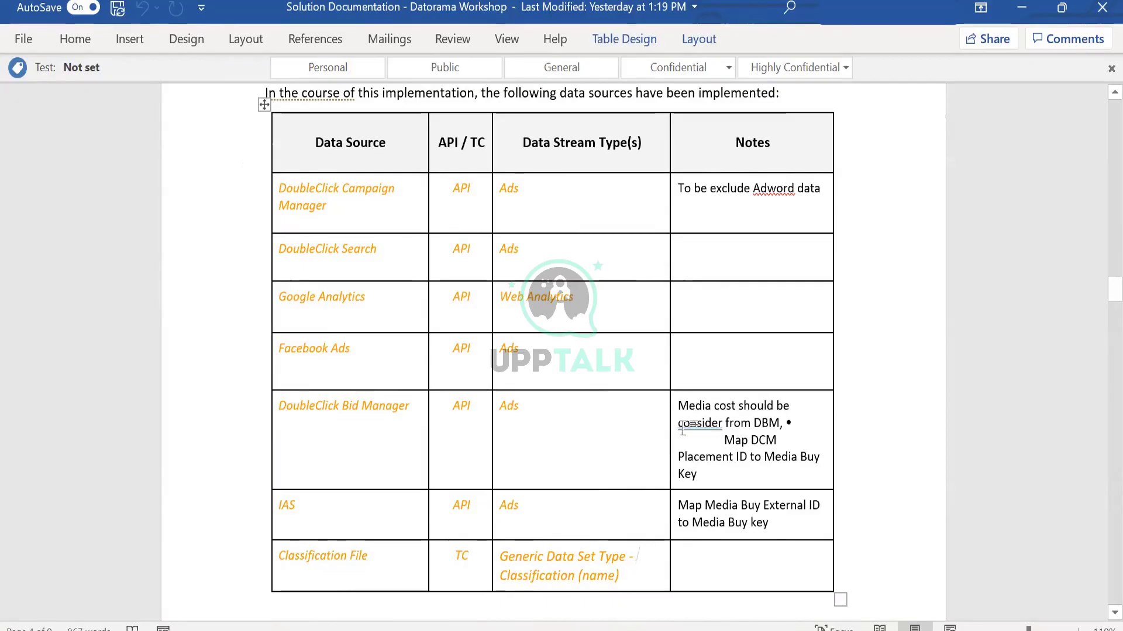
drag(710, 187, 820, 189)
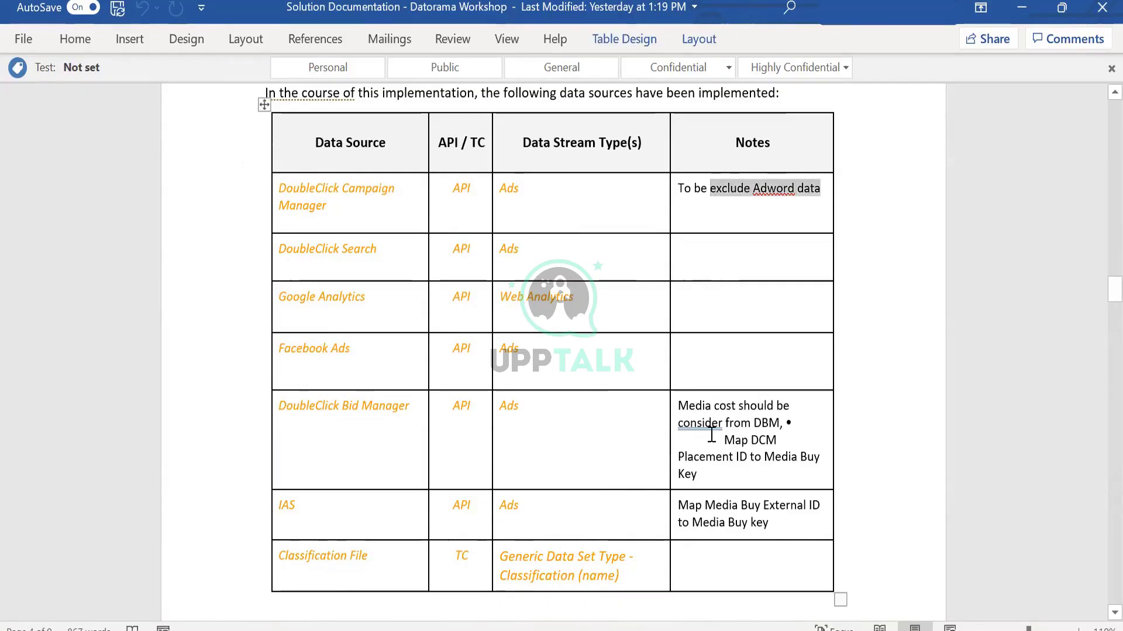
drag(687, 418, 793, 490)
click(762, 314)
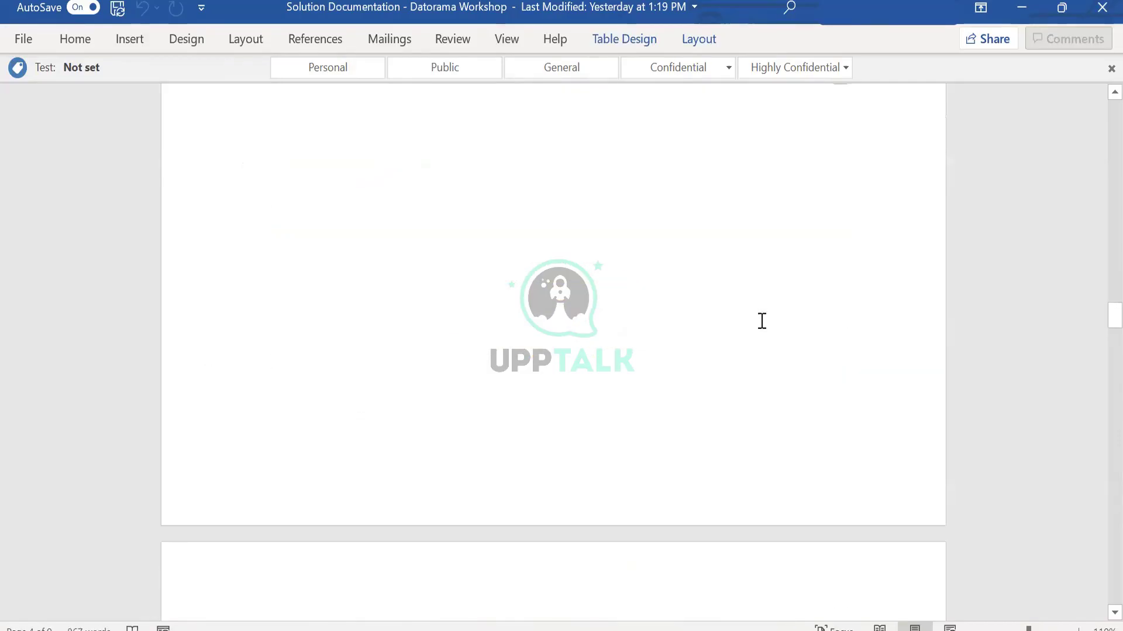
- Read the Solution Architecture section, covering its introduction, the General Logic Chart example and the Process Charts guidance
scroll(762, 321, down, 5)
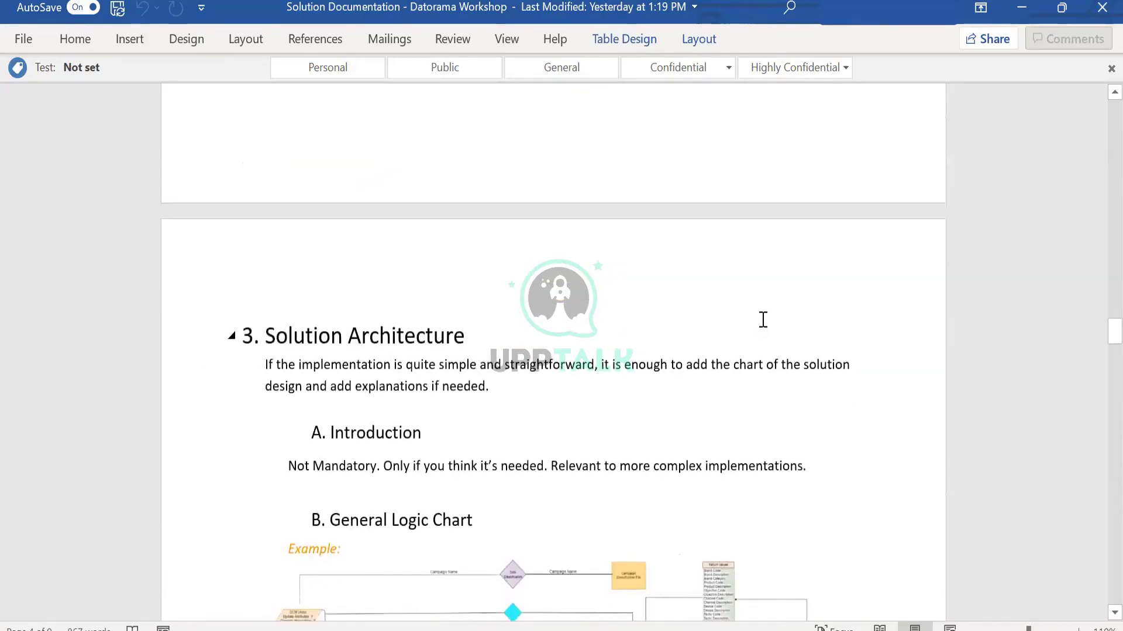
scroll(763, 320, up, 1)
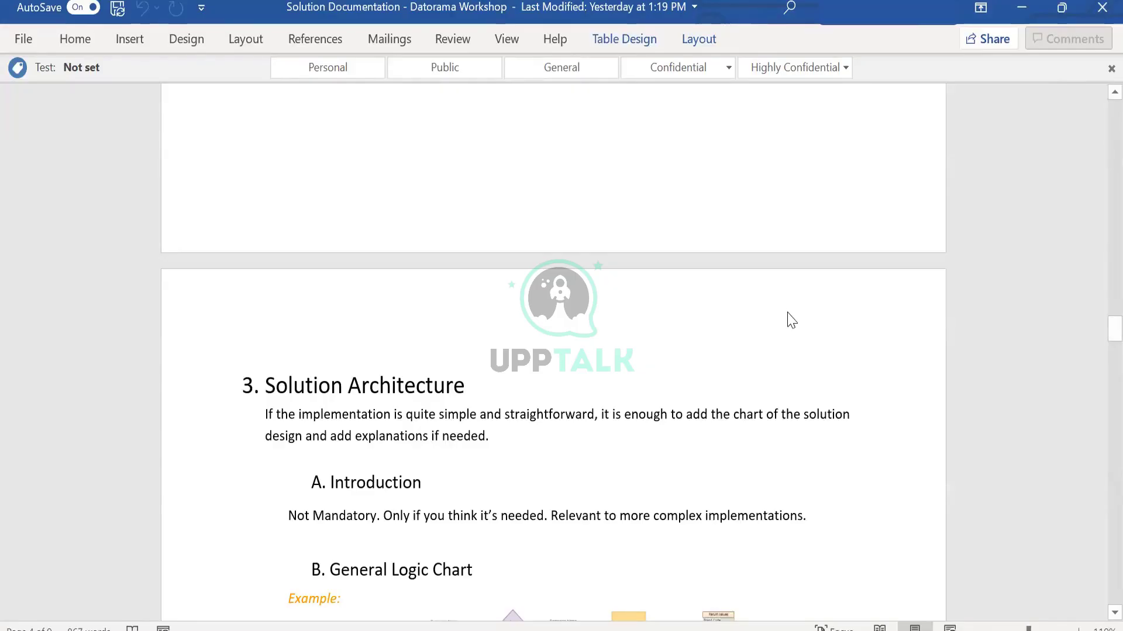
scroll(785, 310, down, 4)
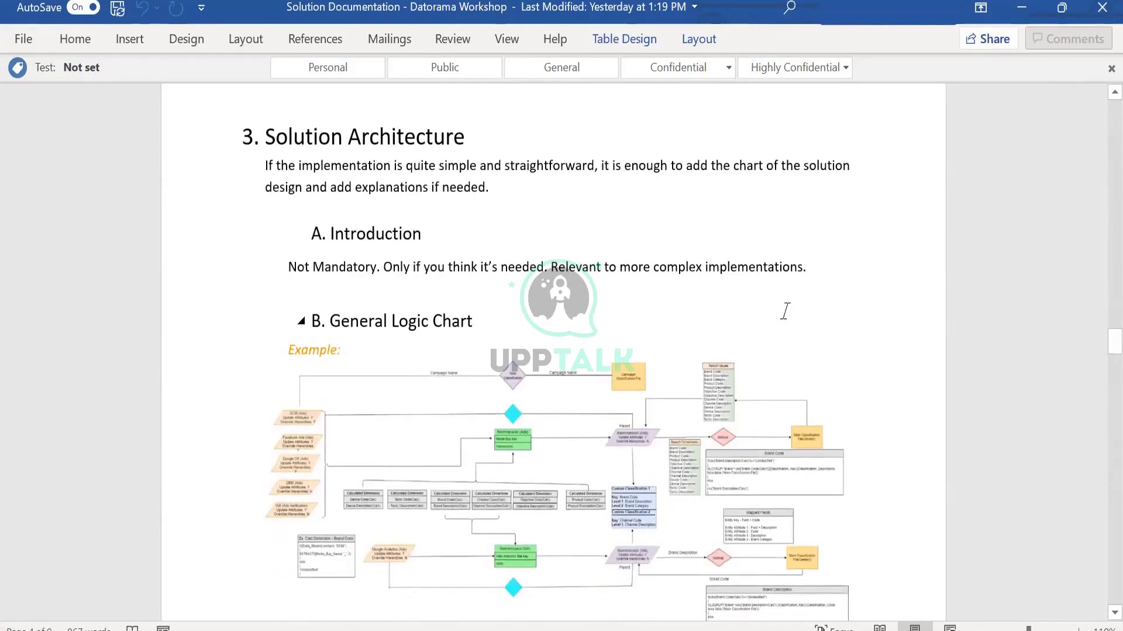
drag(292, 134, 440, 124)
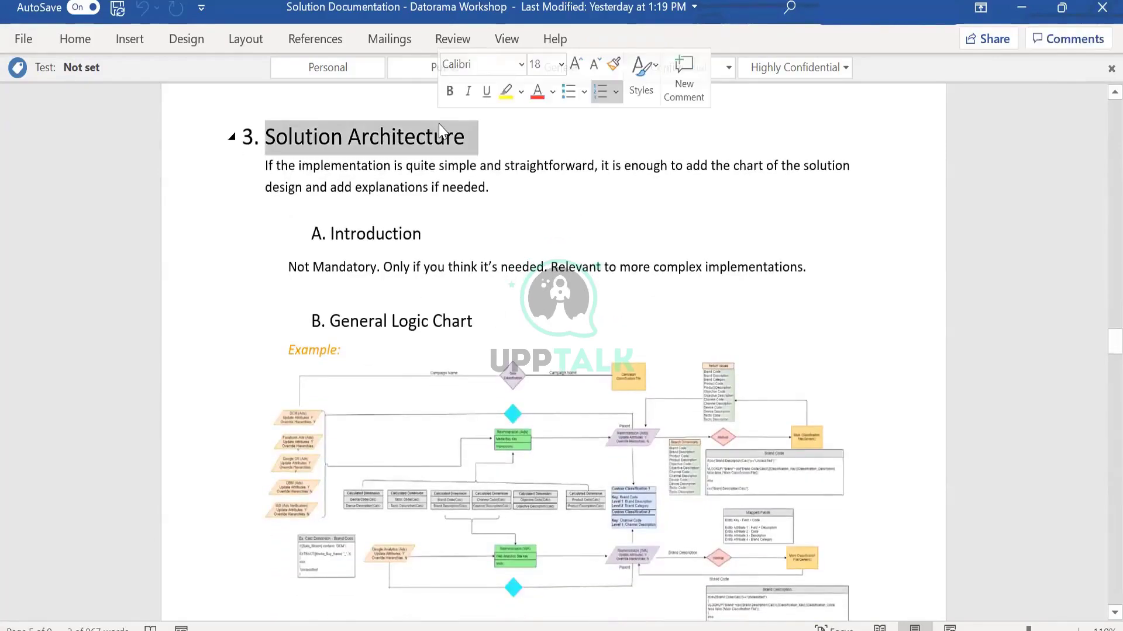
click(325, 514)
scroll(492, 449, down, 12)
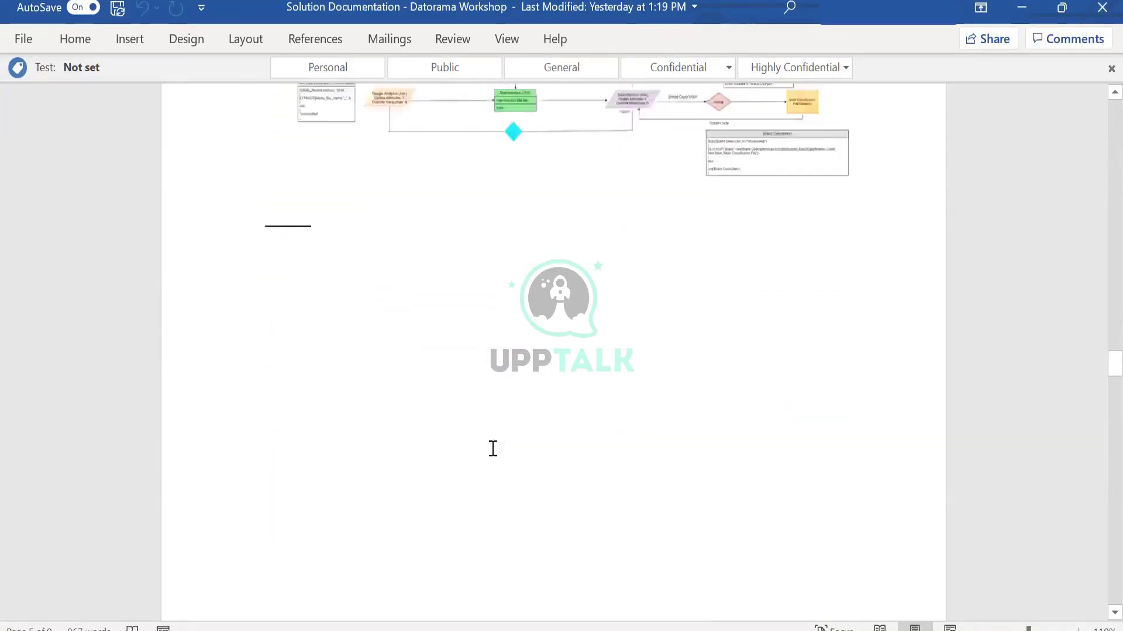
scroll(493, 449, down, 6)
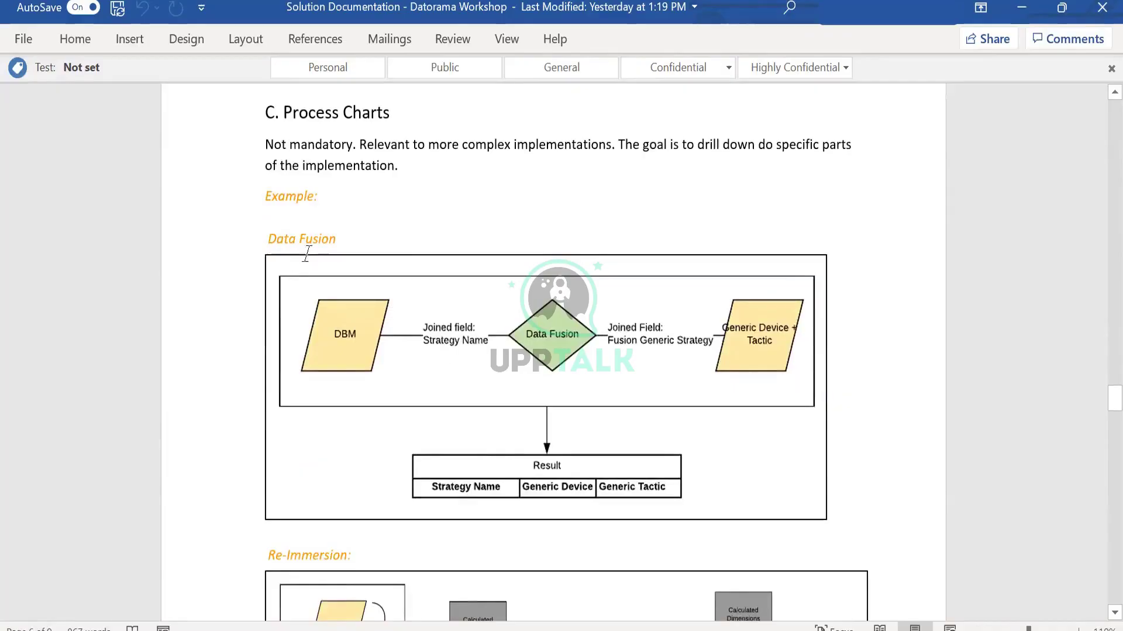
drag(300, 146, 334, 146)
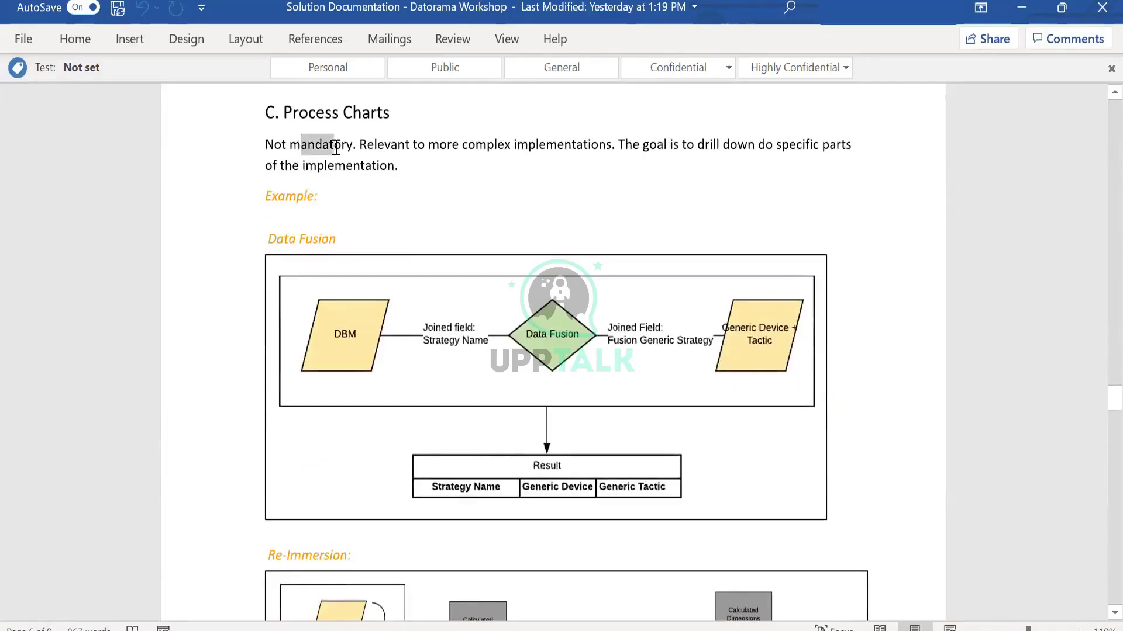
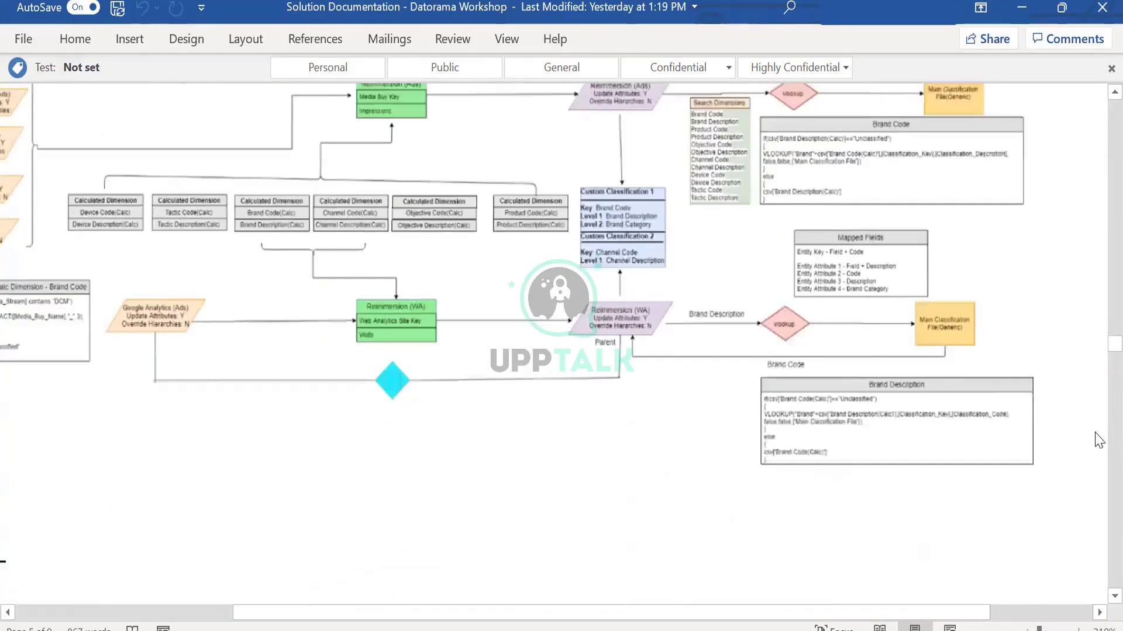
- Examine the General Logic Chart example, following the flow from data streams through calculated dimensions to custom classifications and the main classification file
scroll(1103, 433, up, 1)
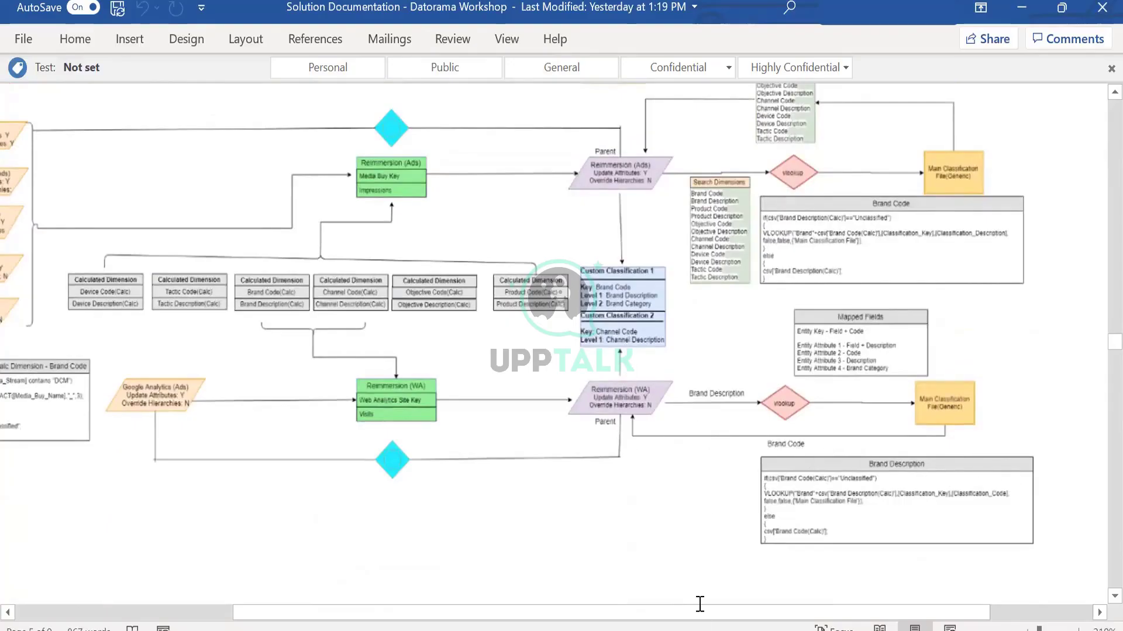
drag(700, 612, 679, 620)
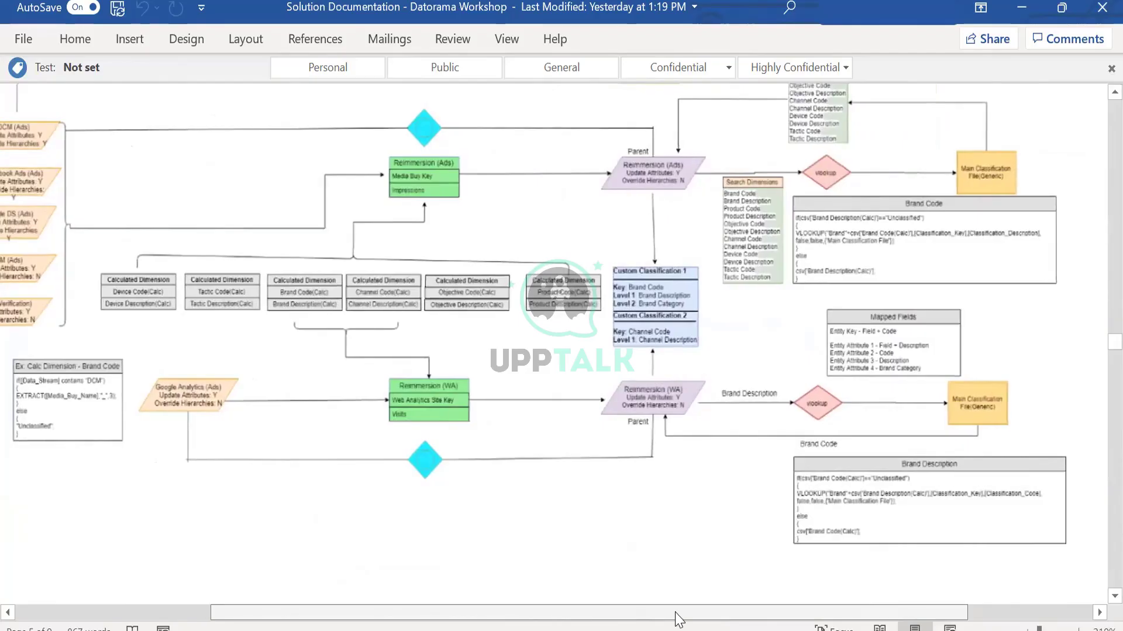
scroll(619, 496, up, 5)
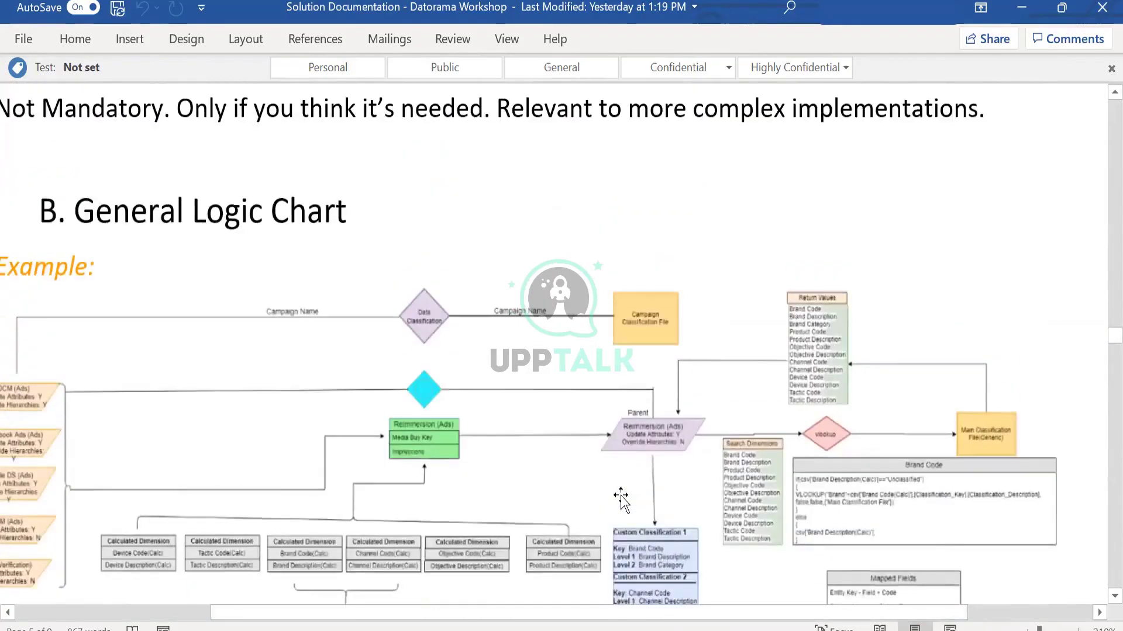
scroll(622, 496, down, 5)
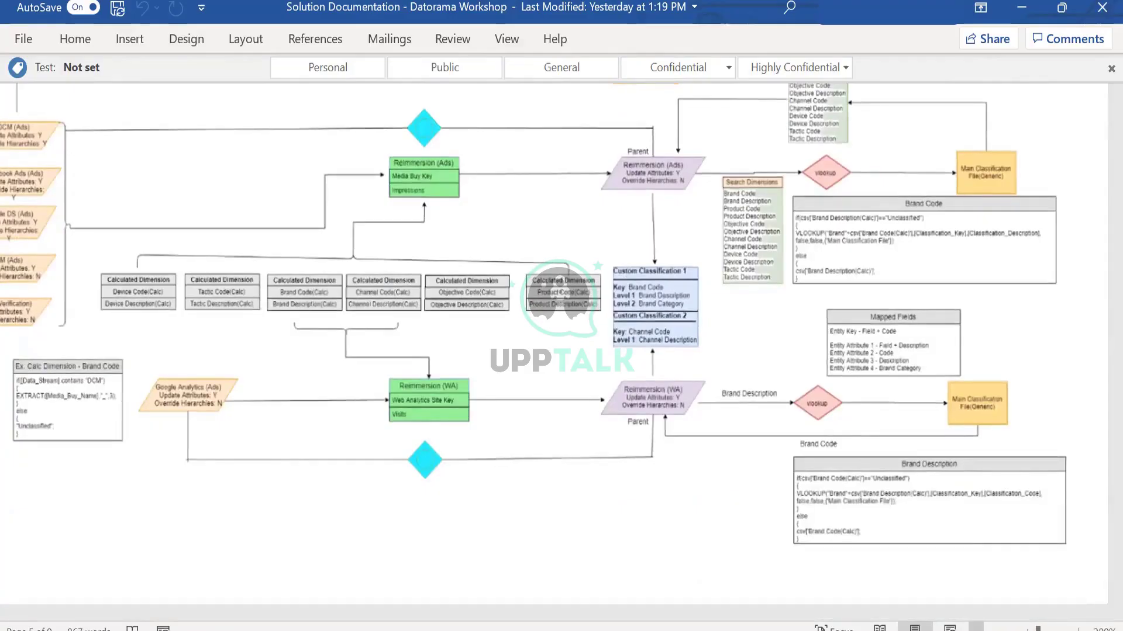
scroll(646, 493, down, 1)
scroll(647, 494, down, 3)
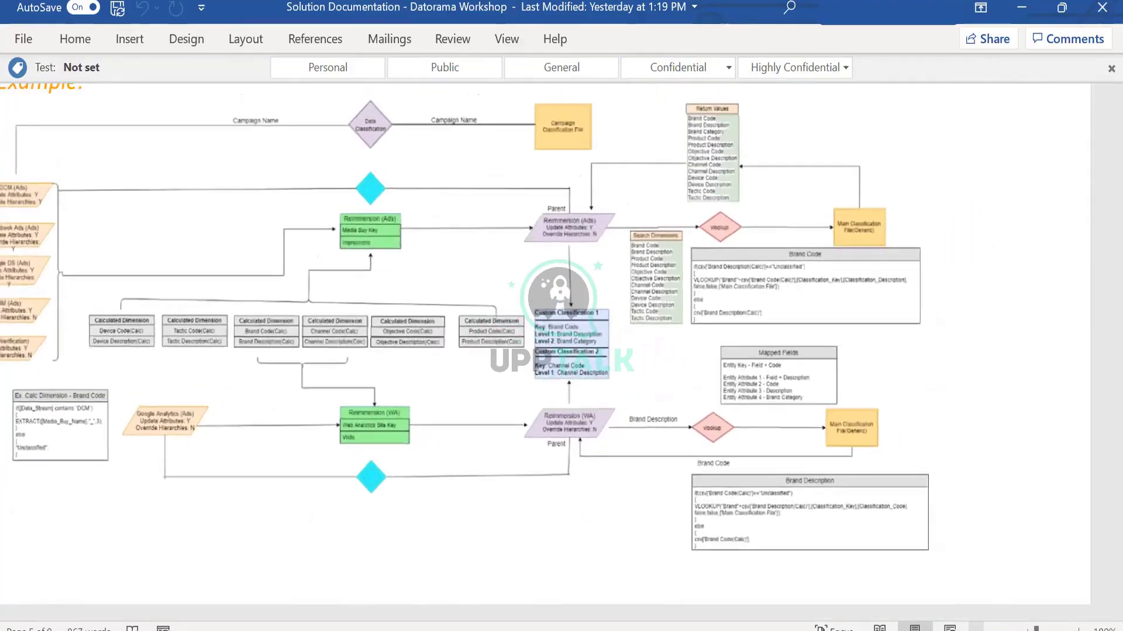
scroll(647, 494, down, 5)
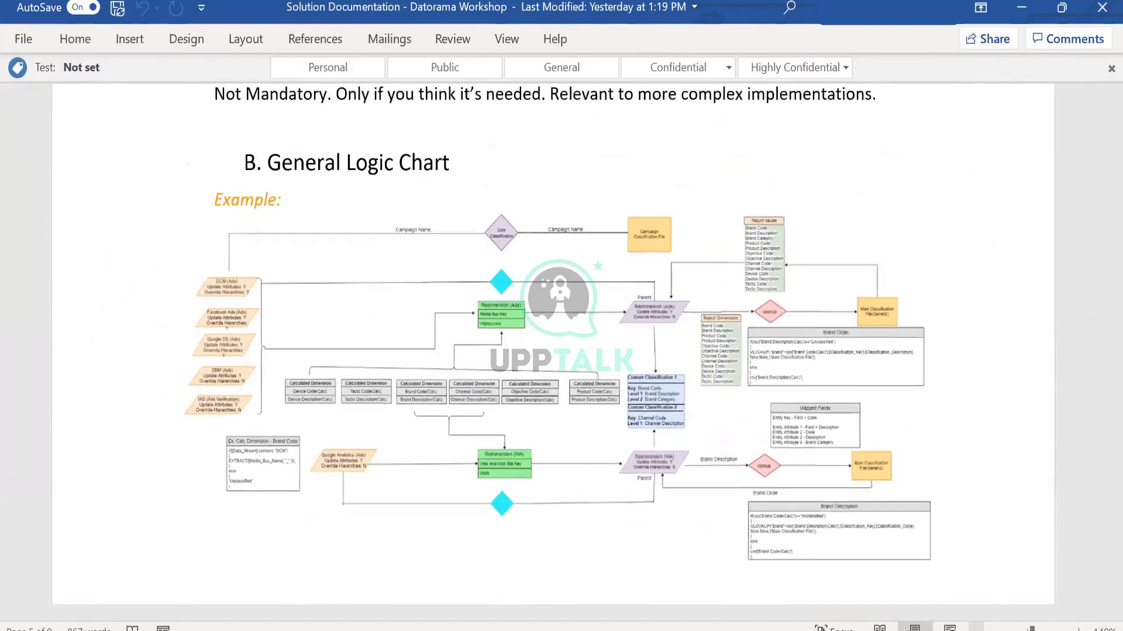
scroll(968, 626, down, 2)
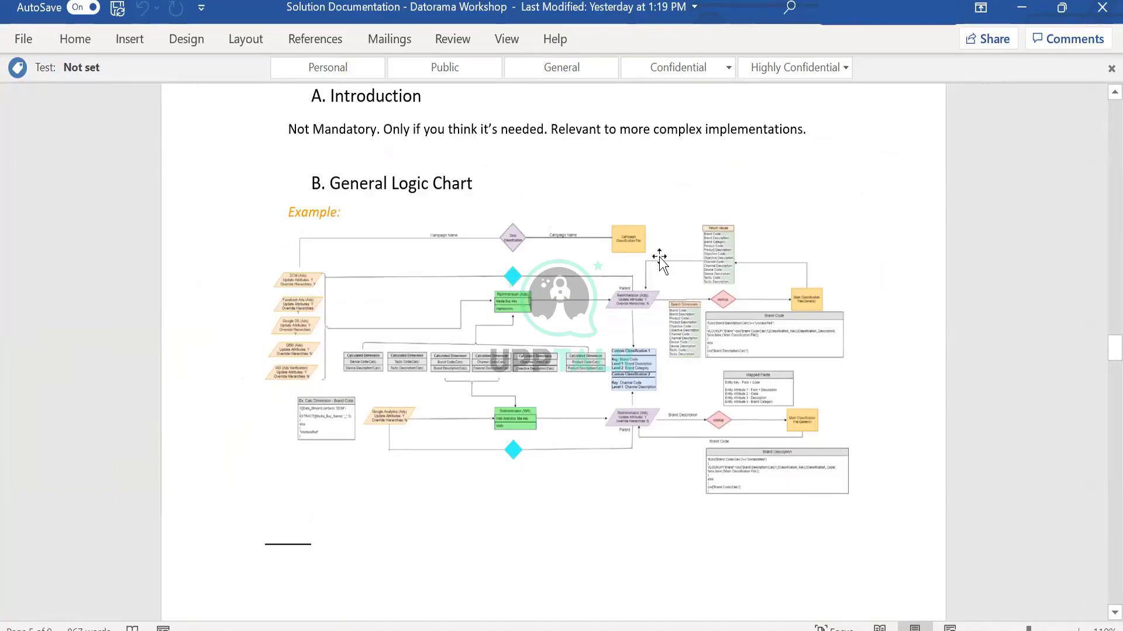
click(722, 301)
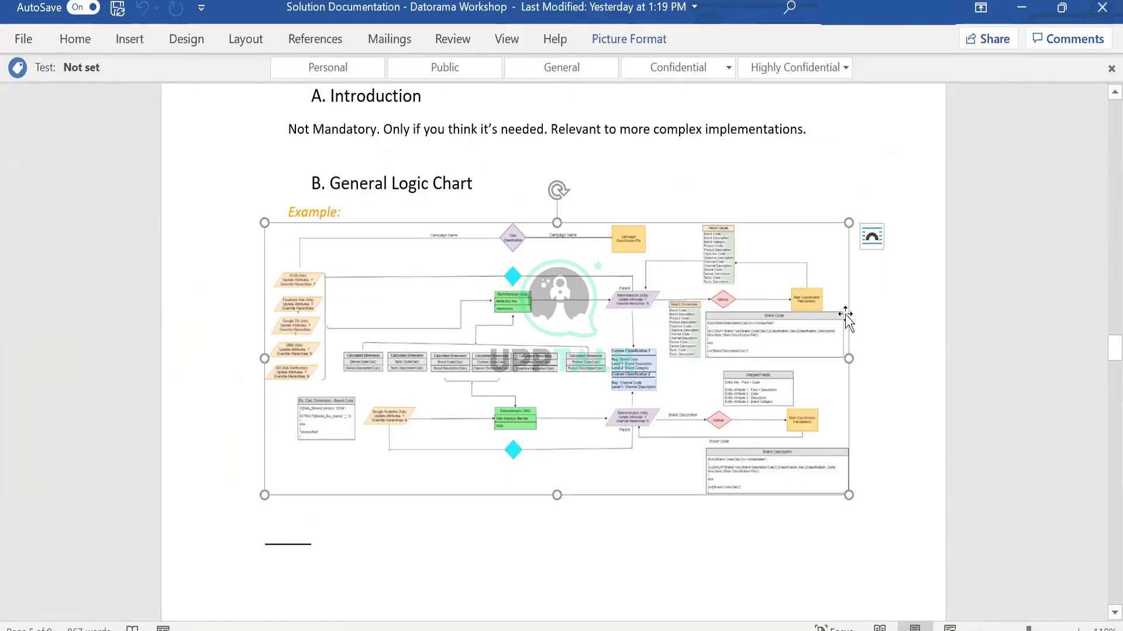
click(974, 193)
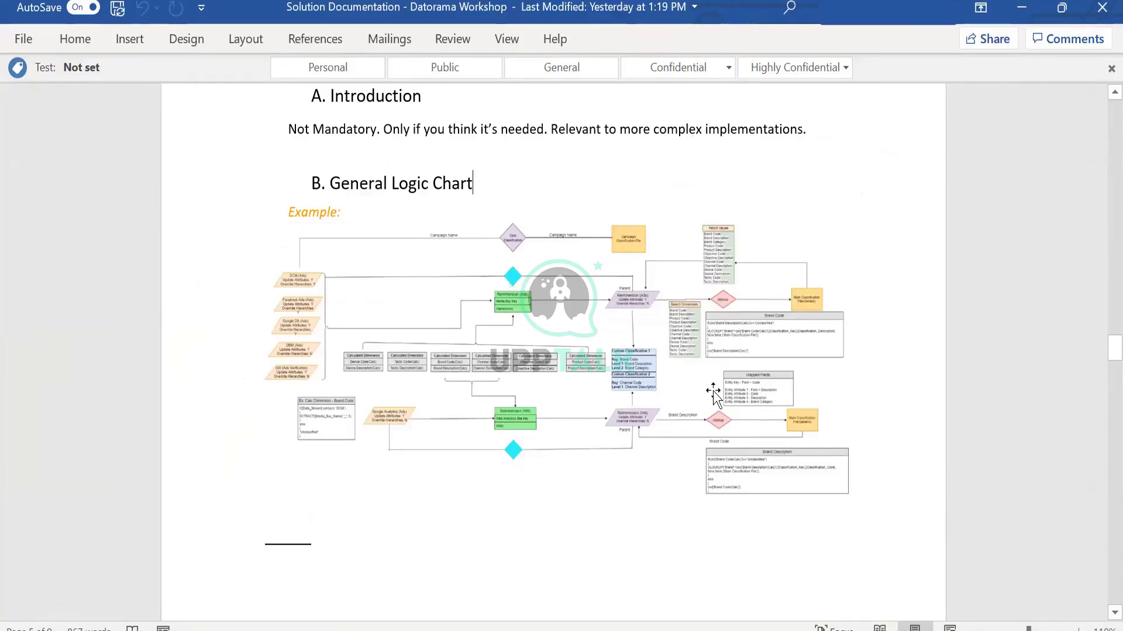
- Review the Process Charts guidance and its Data Fusion, Parent-Child and Custom Classification example diagrams
scroll(713, 393, down, 10)
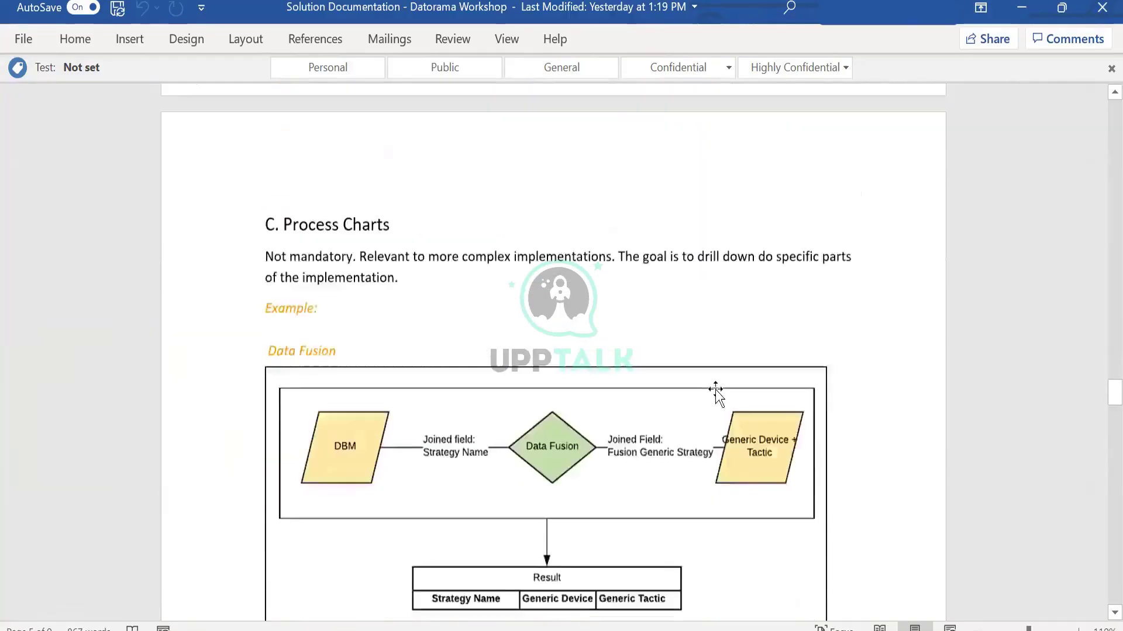
scroll(715, 389, down, 2)
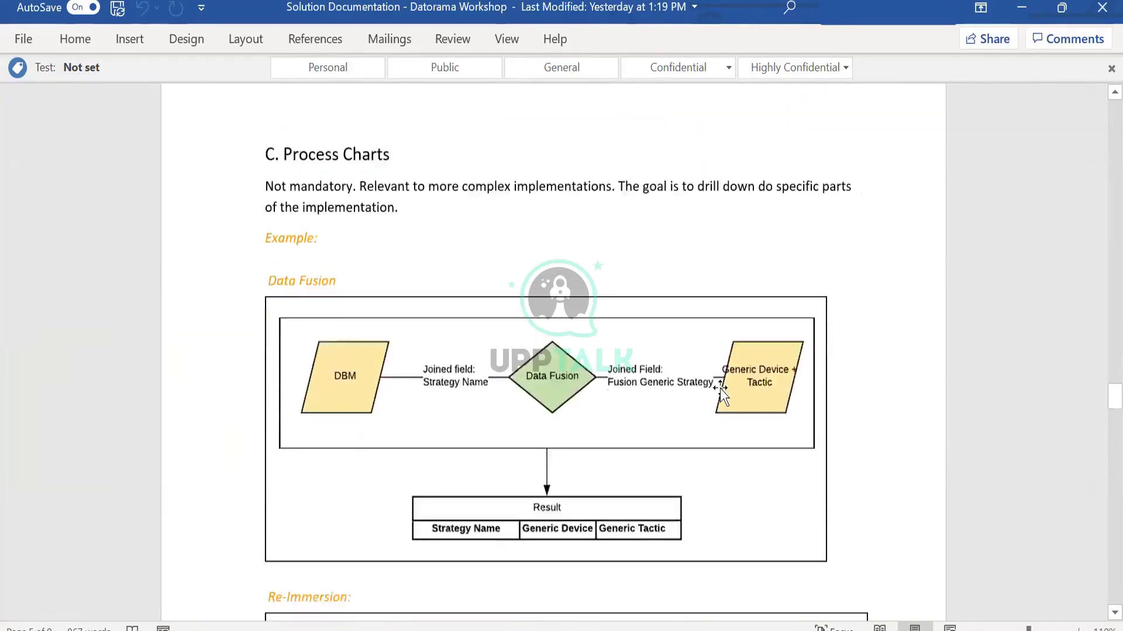
scroll(721, 388, down, 20)
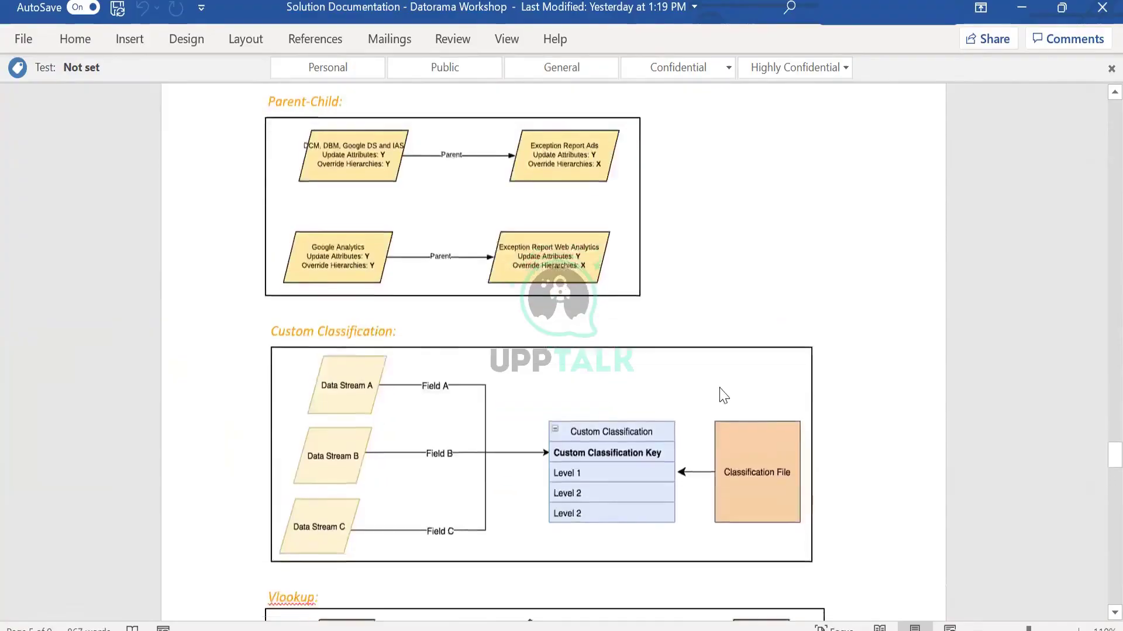
- Read the Scaling and Changes section, covering harmonization field changes and the steps for adding data streams and data sources
scroll(722, 392, down, 15)
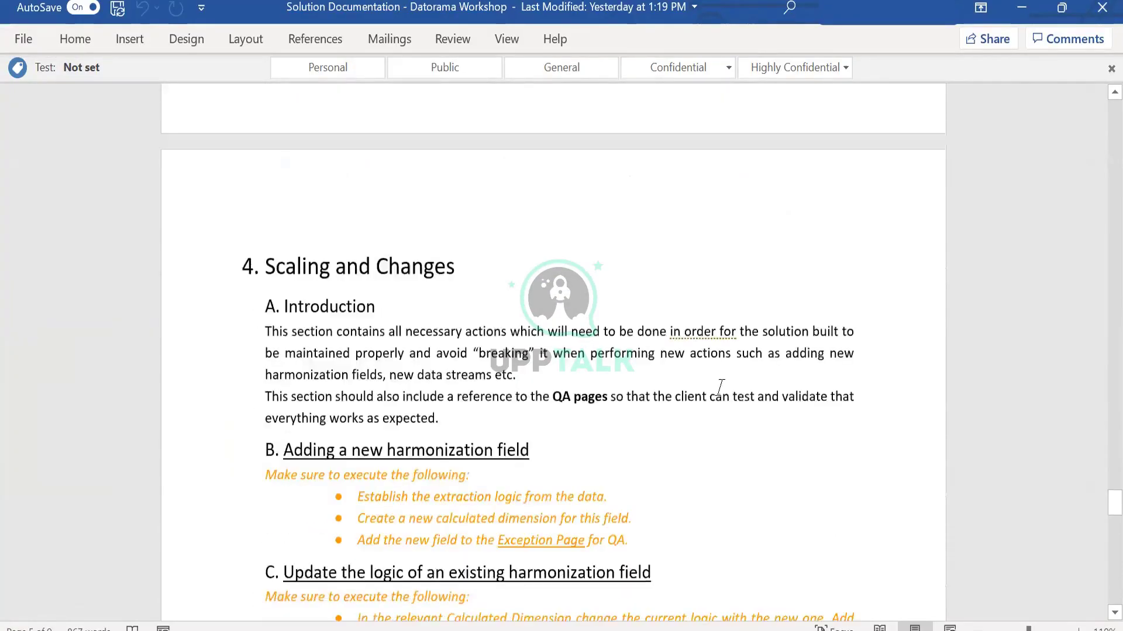
scroll(721, 389, down, 4)
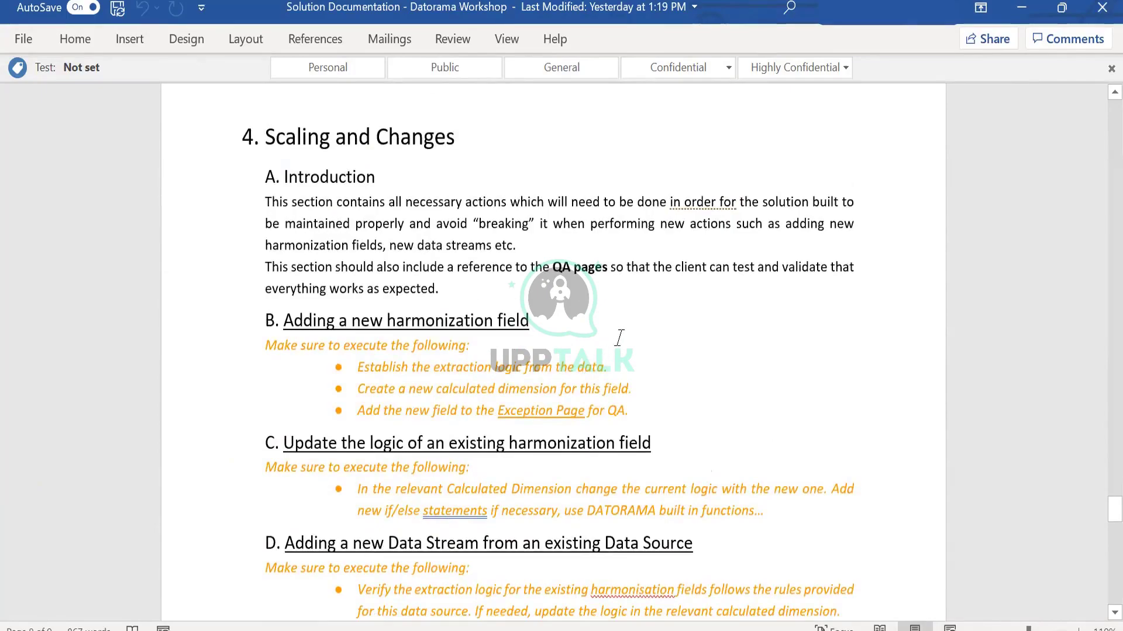
scroll(620, 338, down, 3)
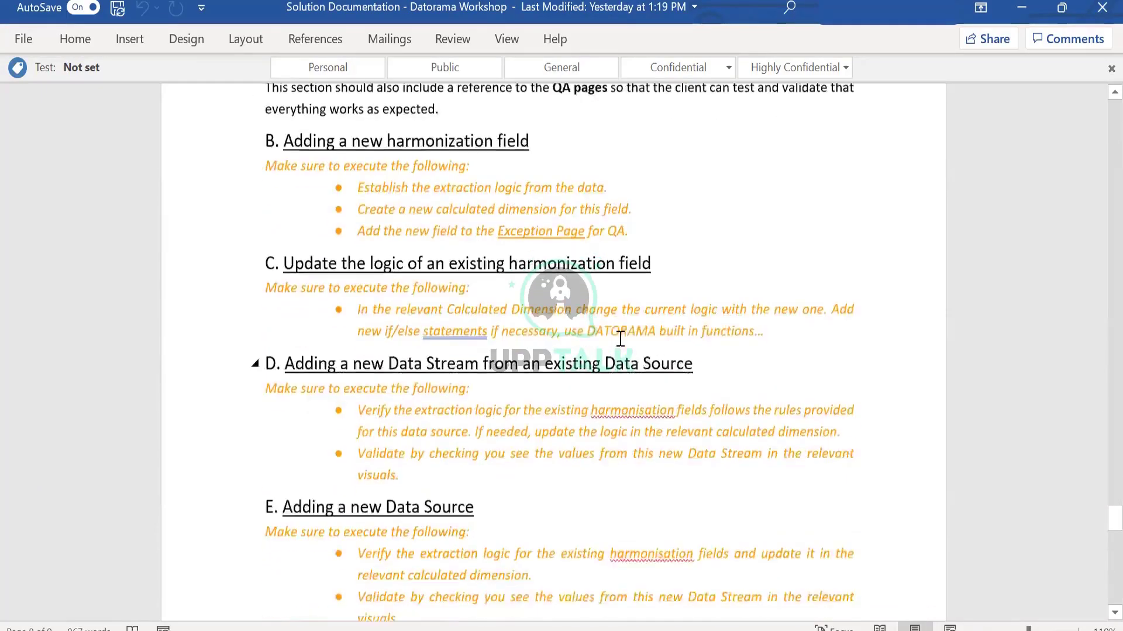
click(530, 277)
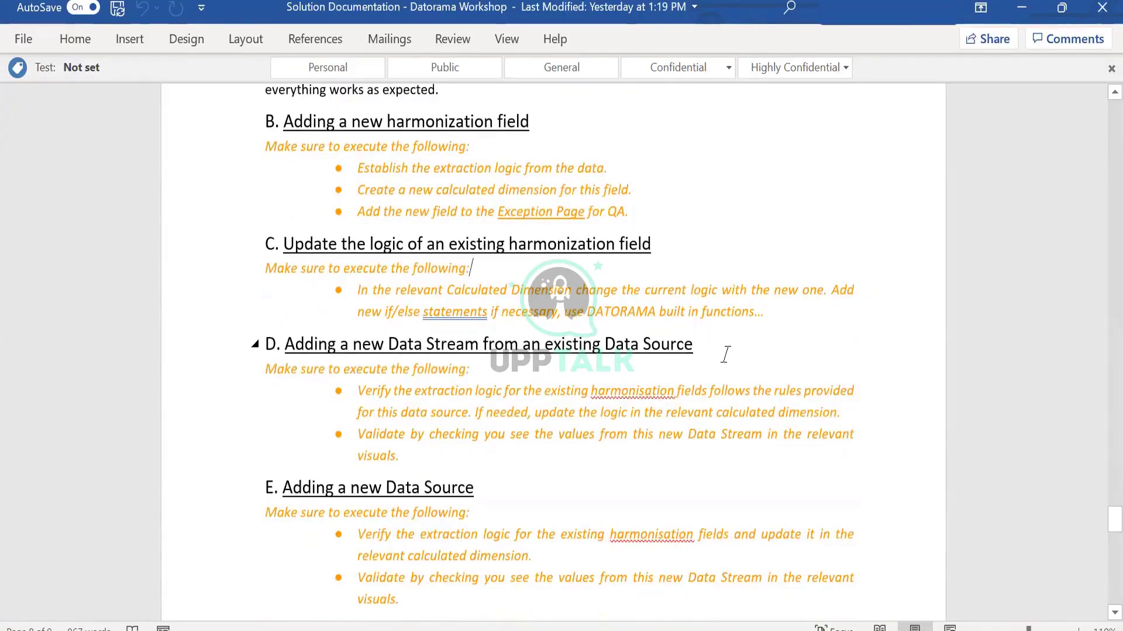
scroll(725, 355, down, 4)
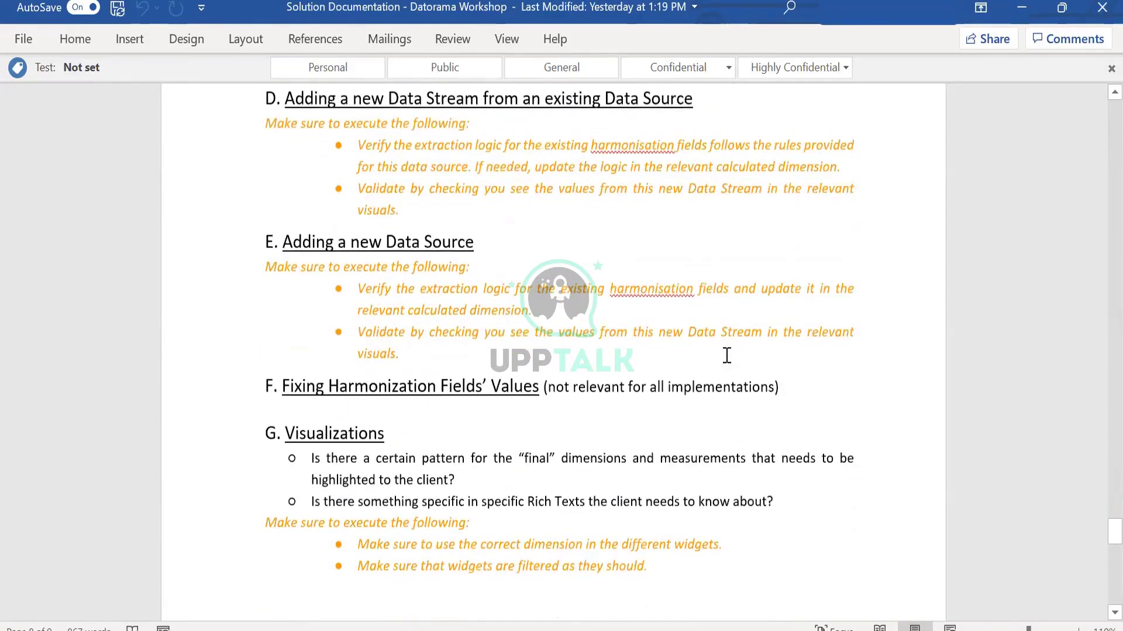
scroll(727, 355, down, 4)
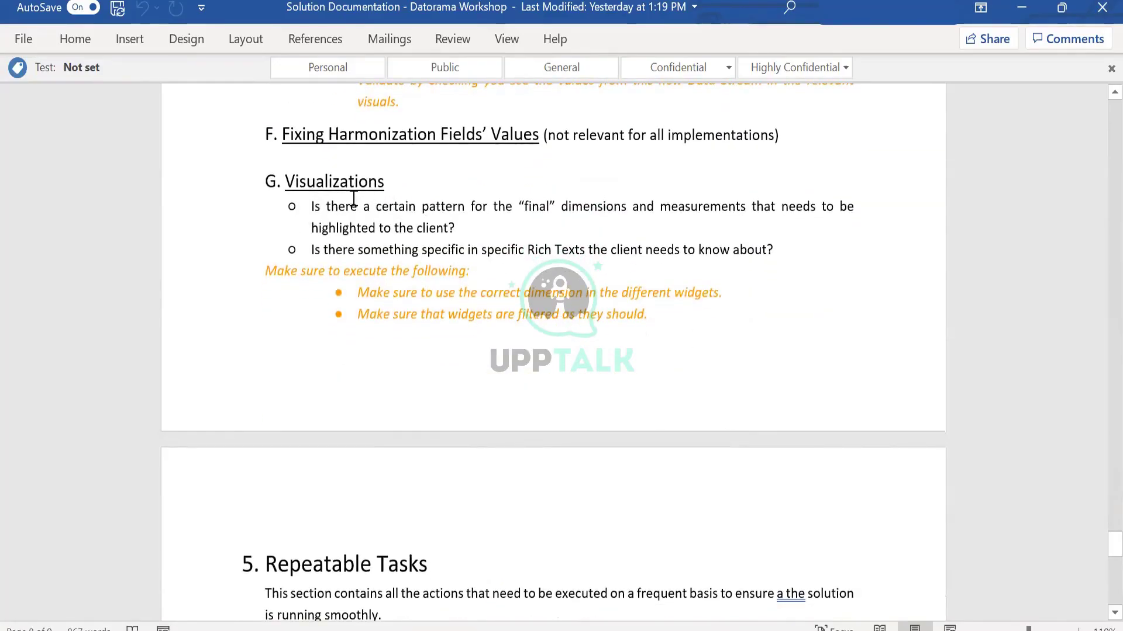
- Go through the Visualizations questions on final dimensions and Rich Texts, plus the two widget reminders, highlighting the passages being read
drag(351, 208, 613, 211)
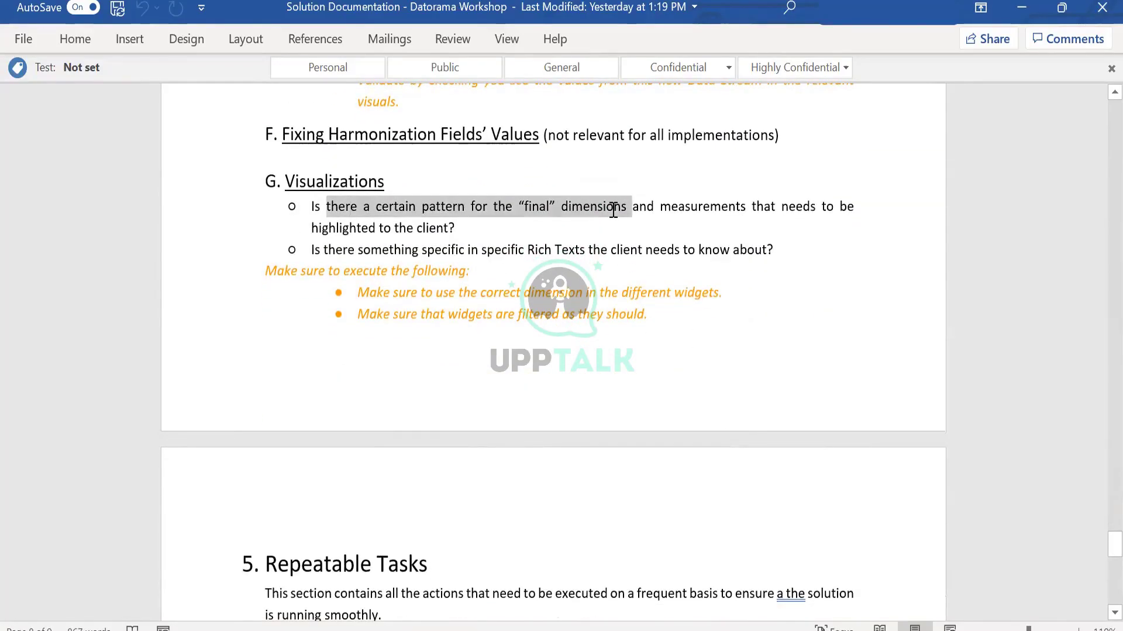
click(854, 250)
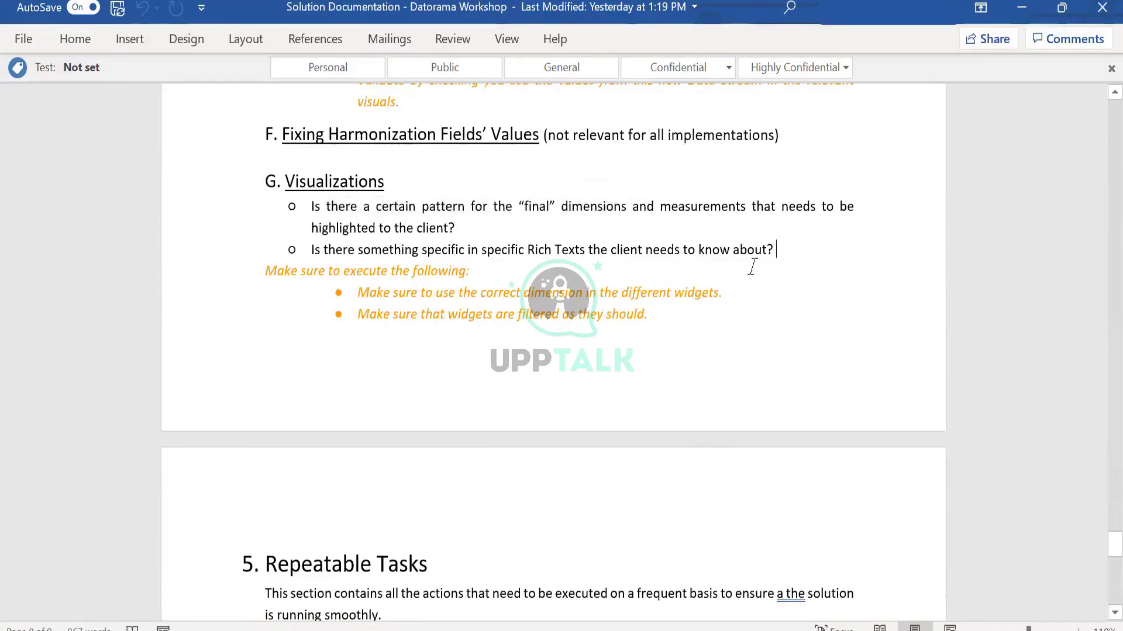
drag(479, 248, 664, 250)
click(747, 291)
click(682, 322)
- Read the Repeatable Tasks list, highlighting the items on naming conventions, data streams, API failures, reports and workflows
scroll(681, 322, down, 5)
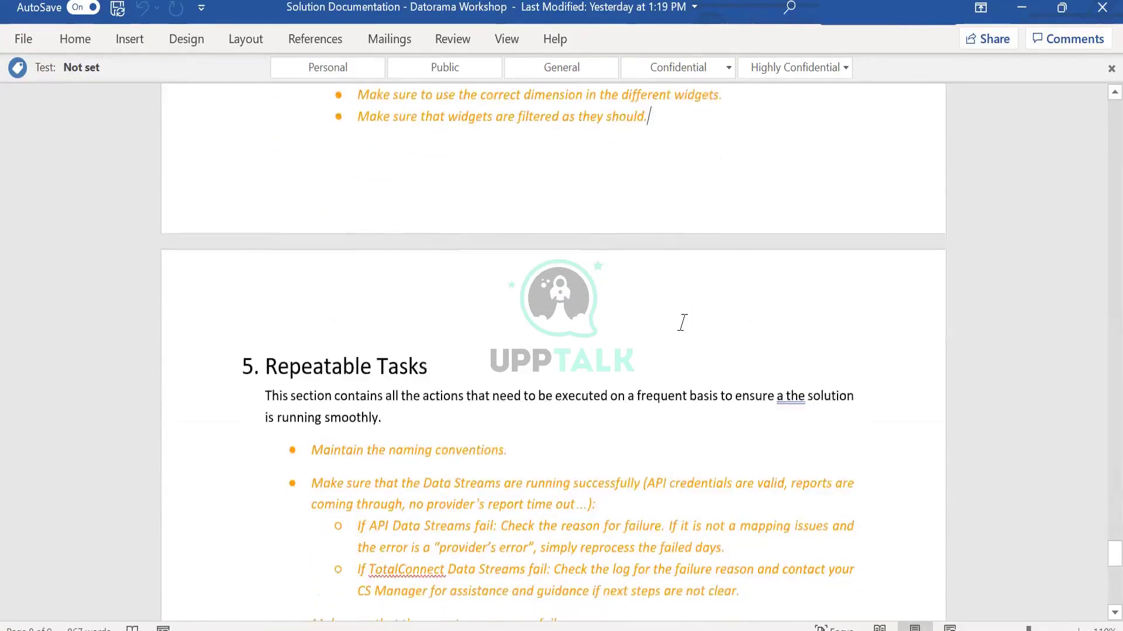
scroll(336, 151, down, 2)
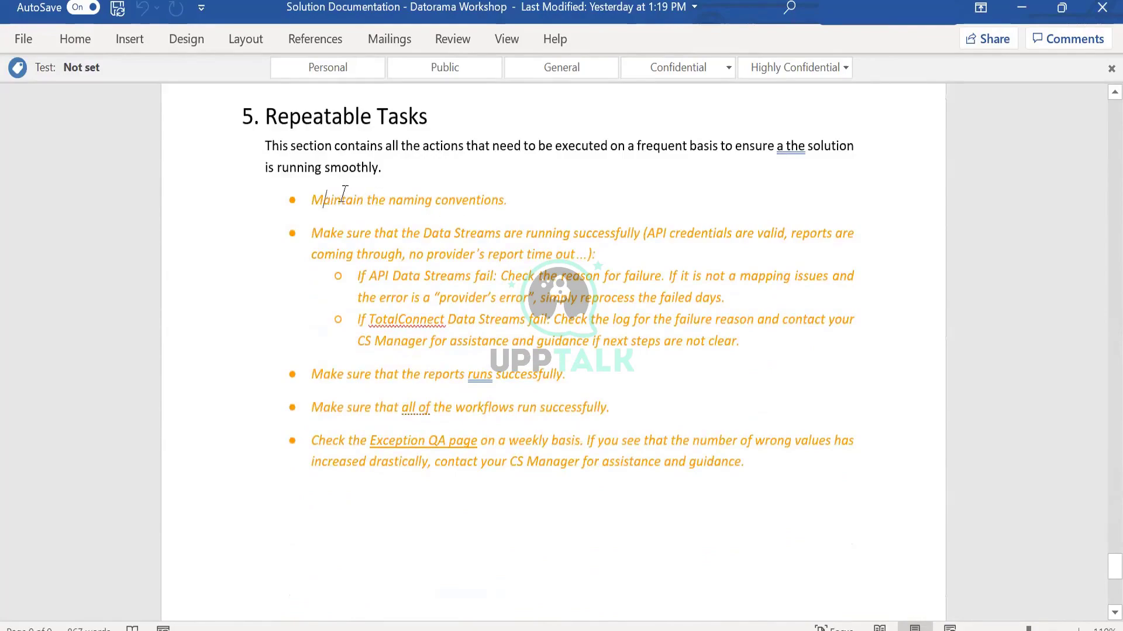
drag(312, 200, 505, 199)
drag(313, 234, 557, 233)
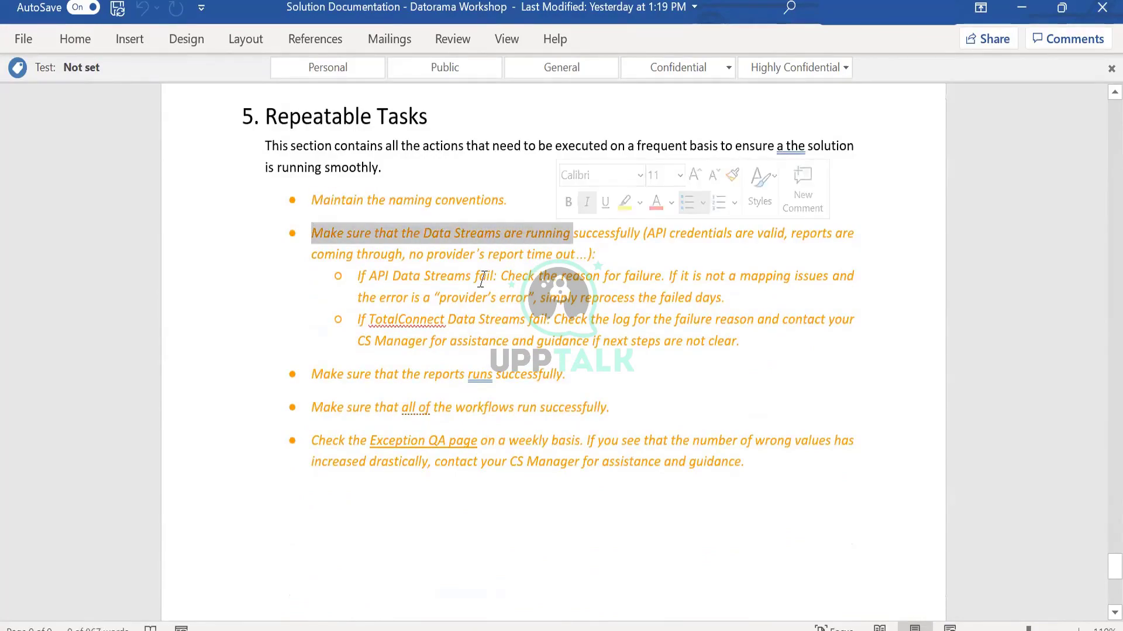
drag(393, 276, 641, 275)
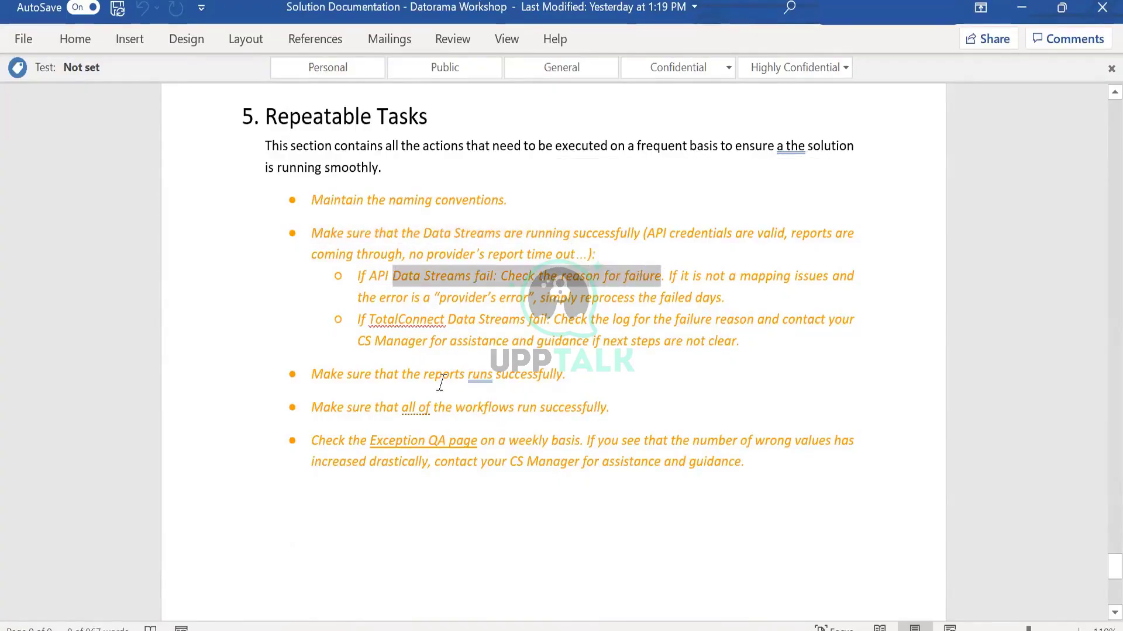
drag(375, 374, 502, 372)
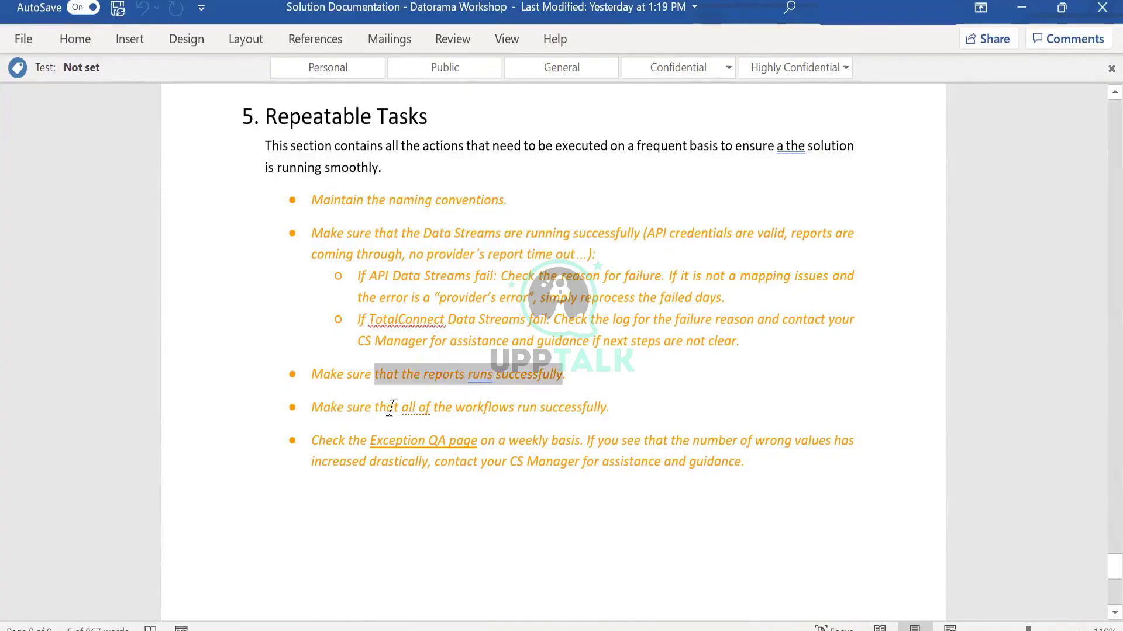
drag(348, 409, 433, 410)
click(510, 471)
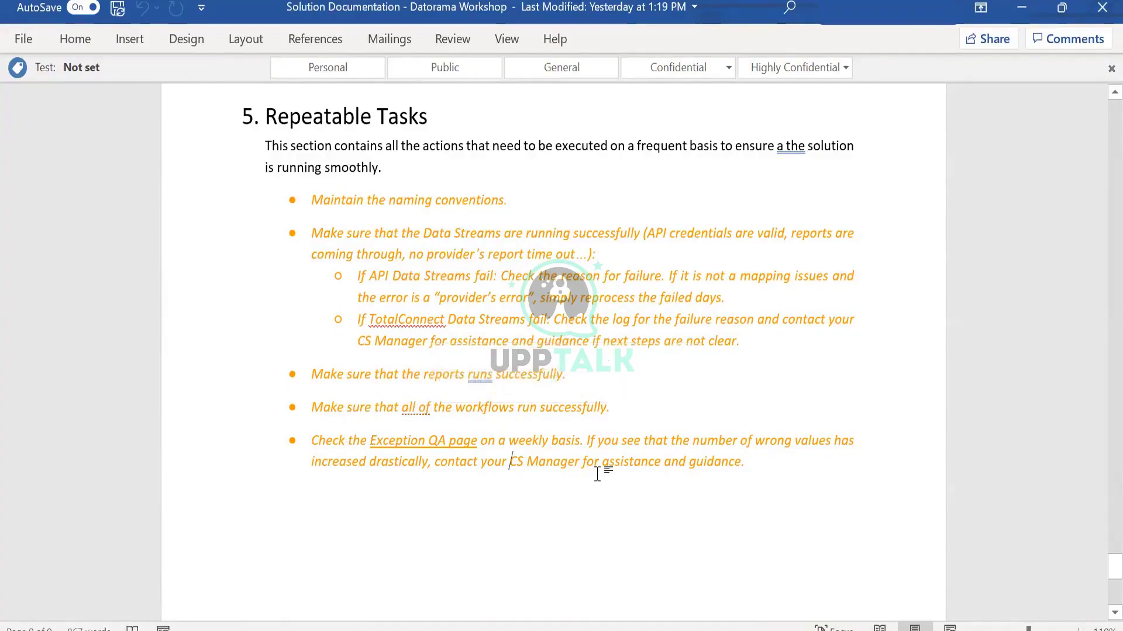
- Check the end of the document below Repeatable Tasks and return to its beginning
scroll(599, 471, down, 6)
scroll(598, 471, up, 3)
scroll(1002, 451, up, 3)
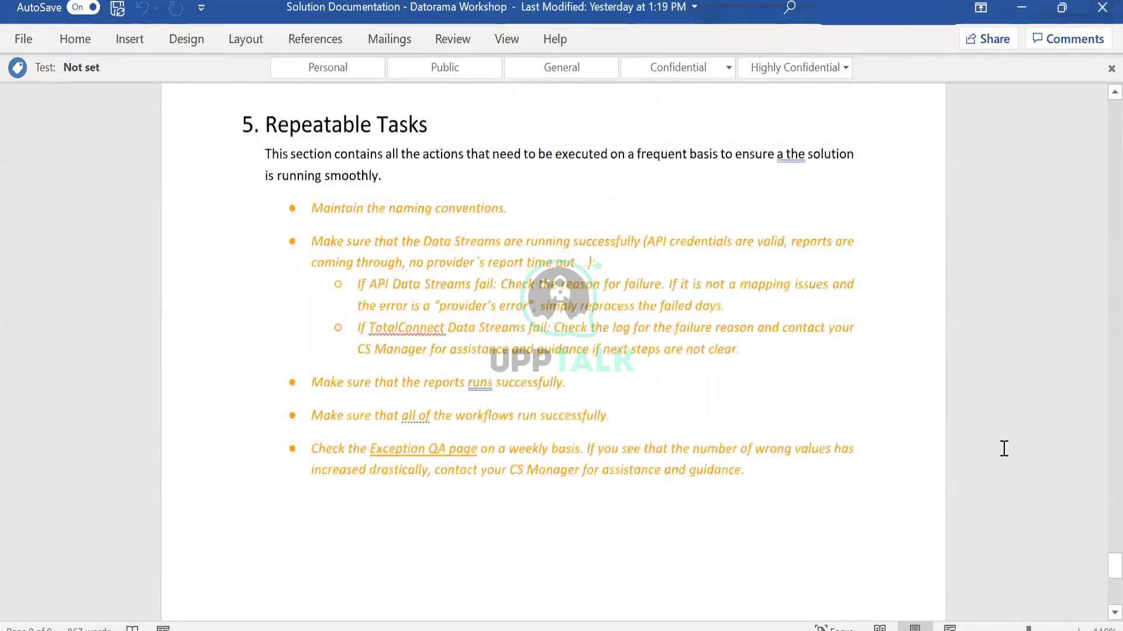
scroll(1098, 559, up, 2)
scroll(1098, 559, up, 2)
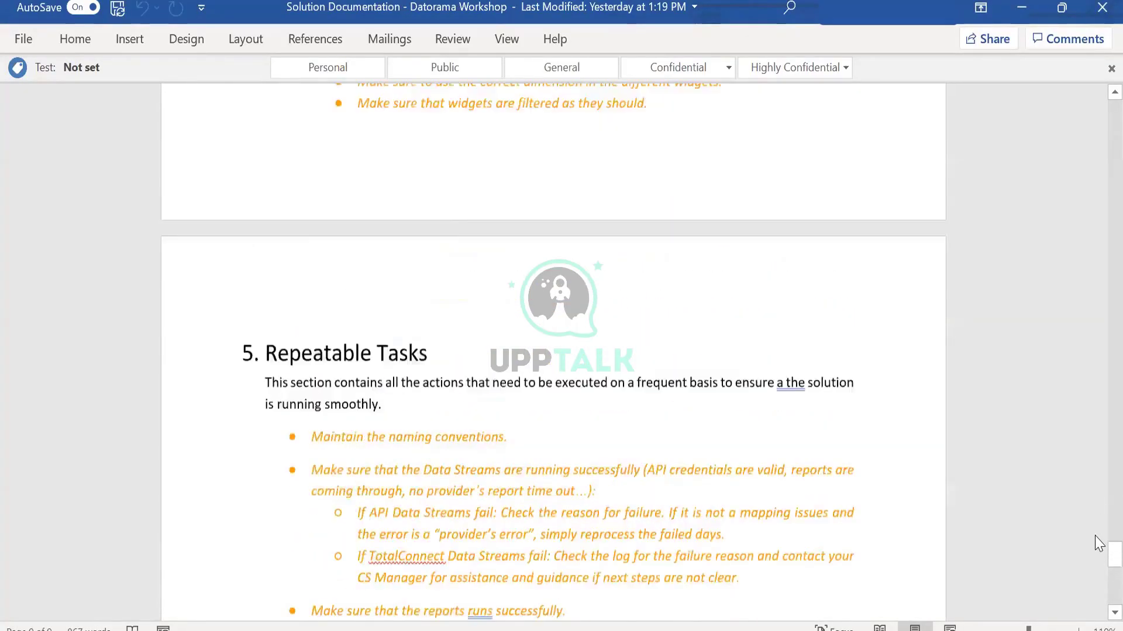
drag(1095, 533, 1098, 103)
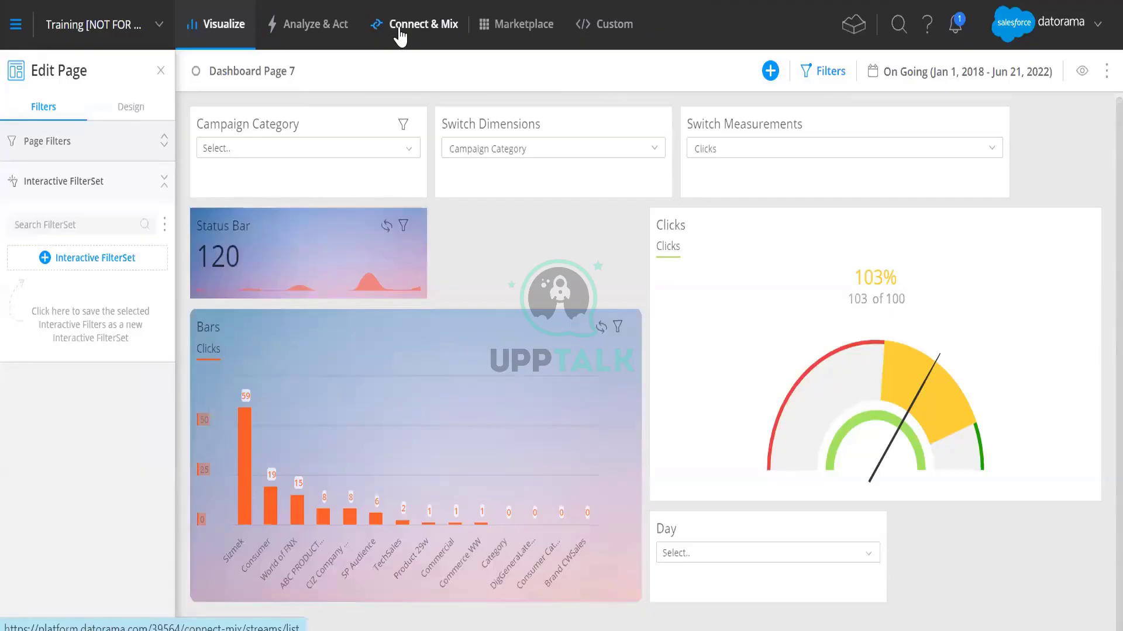
- Switch to Datorama and open the Account Settings page to review the account limits, culture and currency settings
click(400, 36)
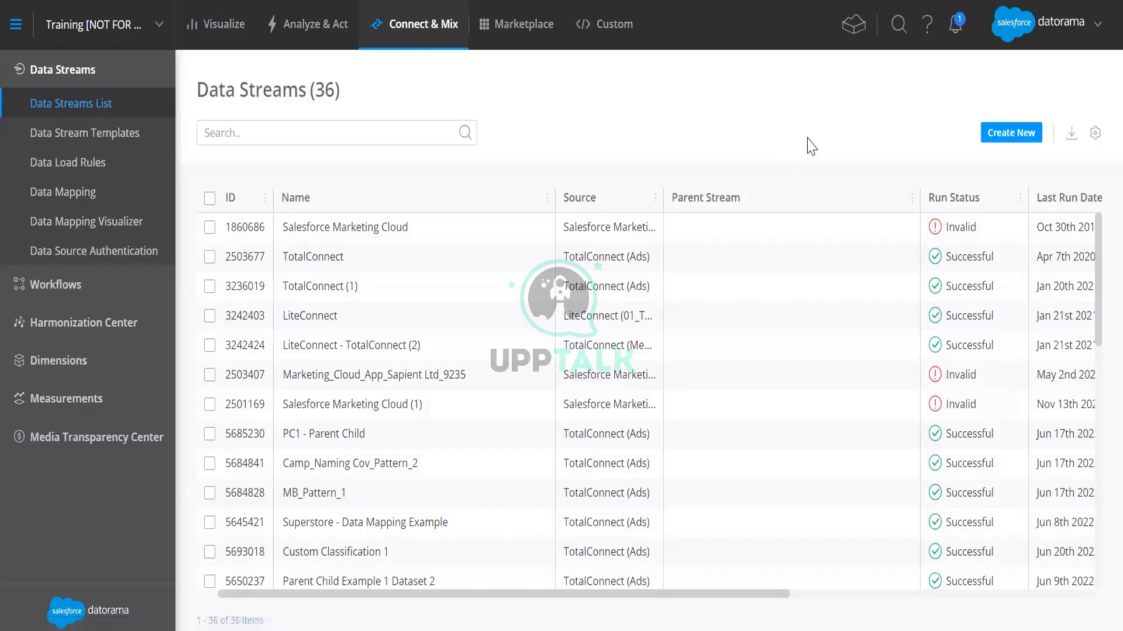
click(1089, 32)
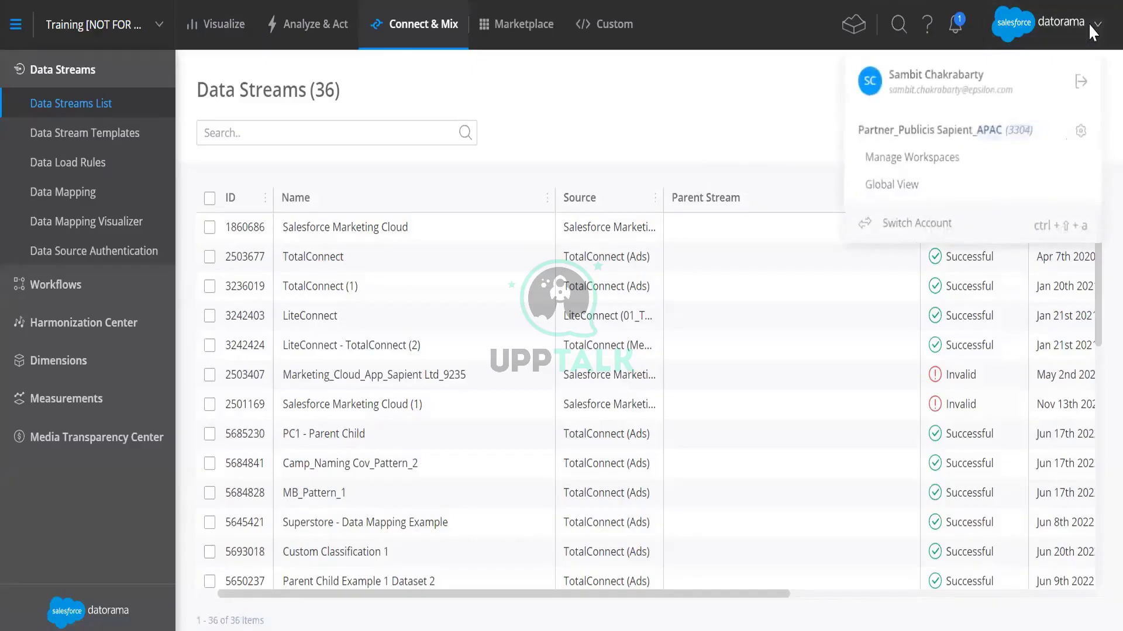
click(690, 167)
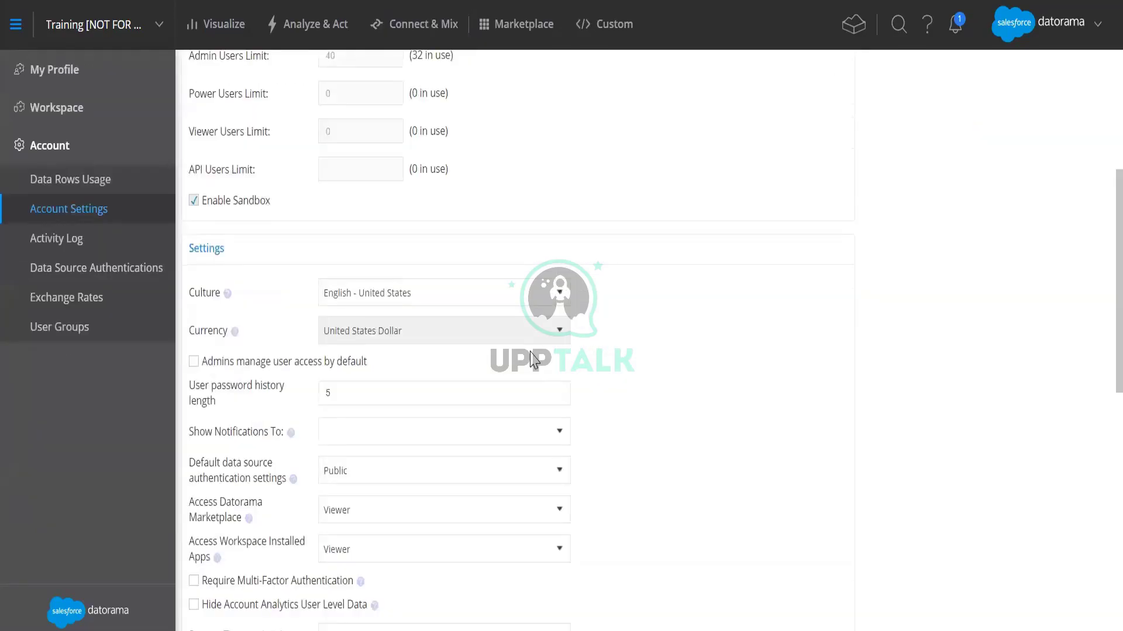
scroll(533, 360, up, 3)
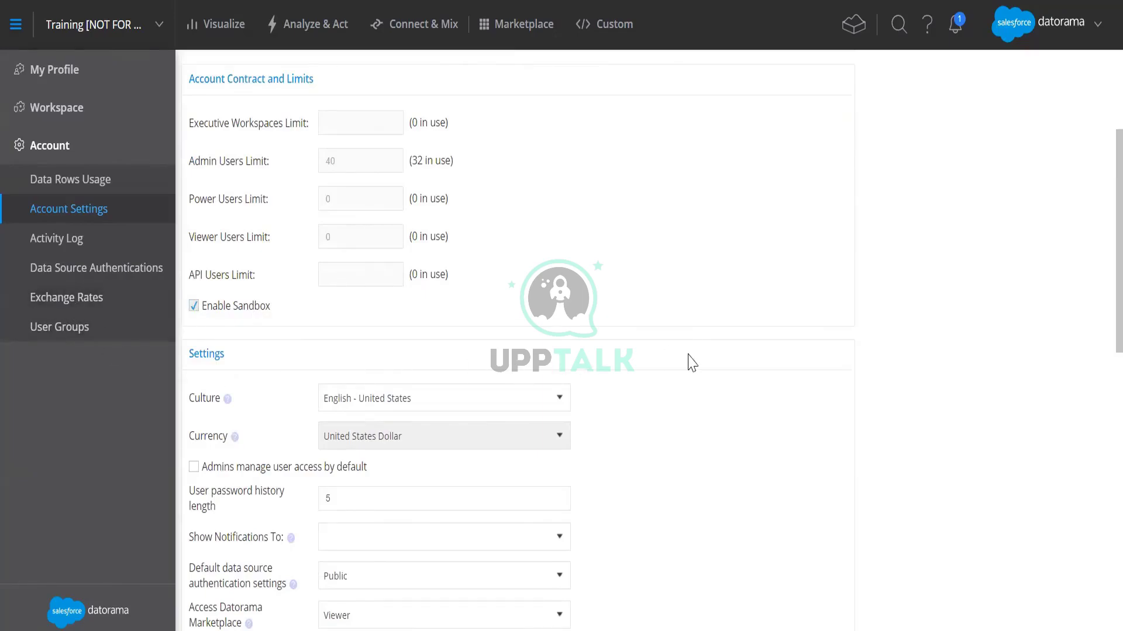
- Open the account's Exchange Rates page and highlight the account currency line
click(59, 309)
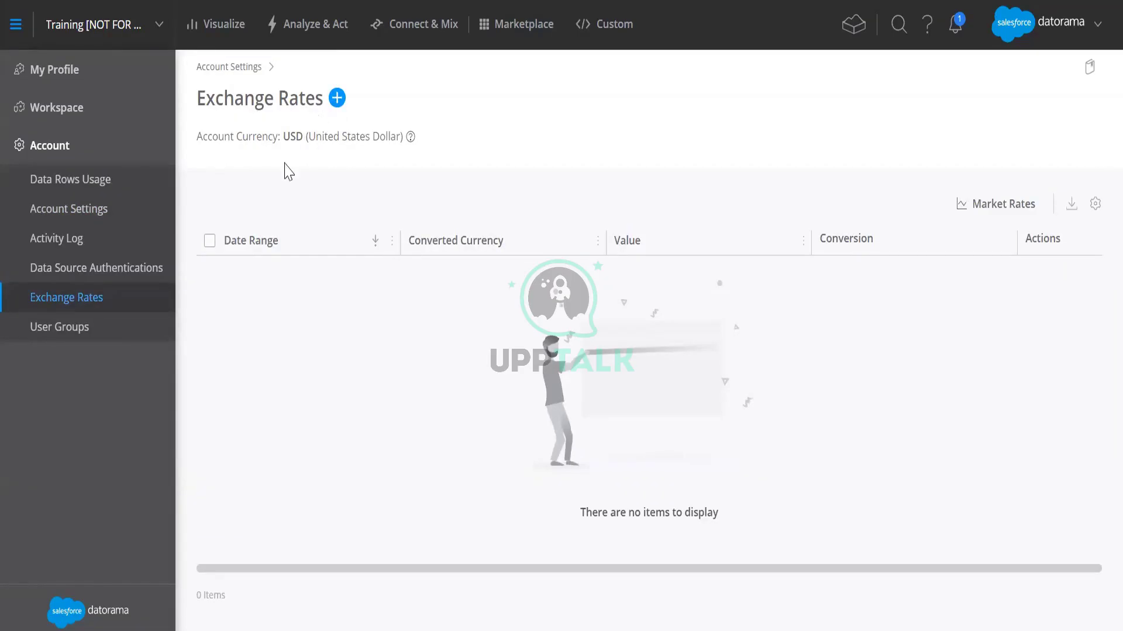
drag(211, 136, 411, 129)
click(450, 127)
- View the Create New Exchange Rate form and its list of target currencies, and close it without creating a rate
click(338, 98)
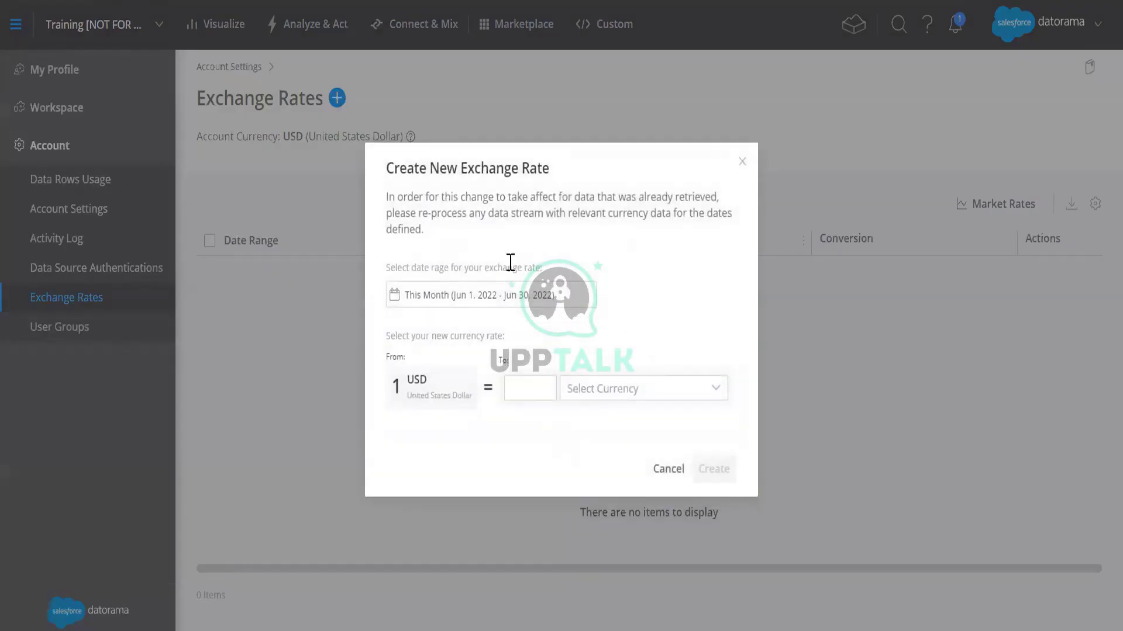
click(585, 388)
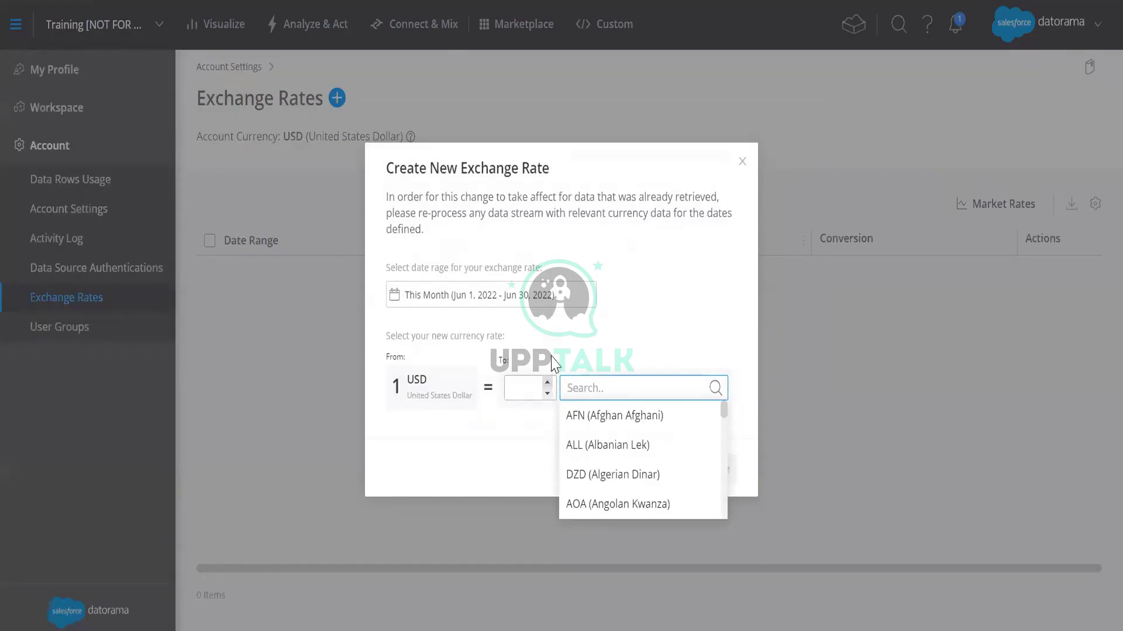
click(637, 168)
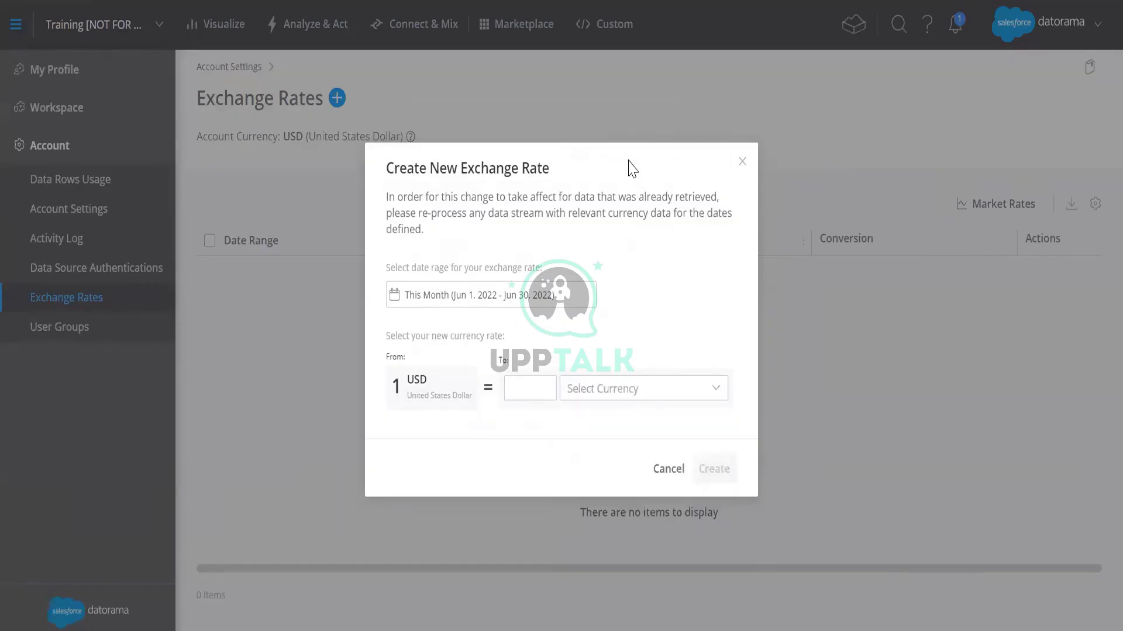
click(743, 162)
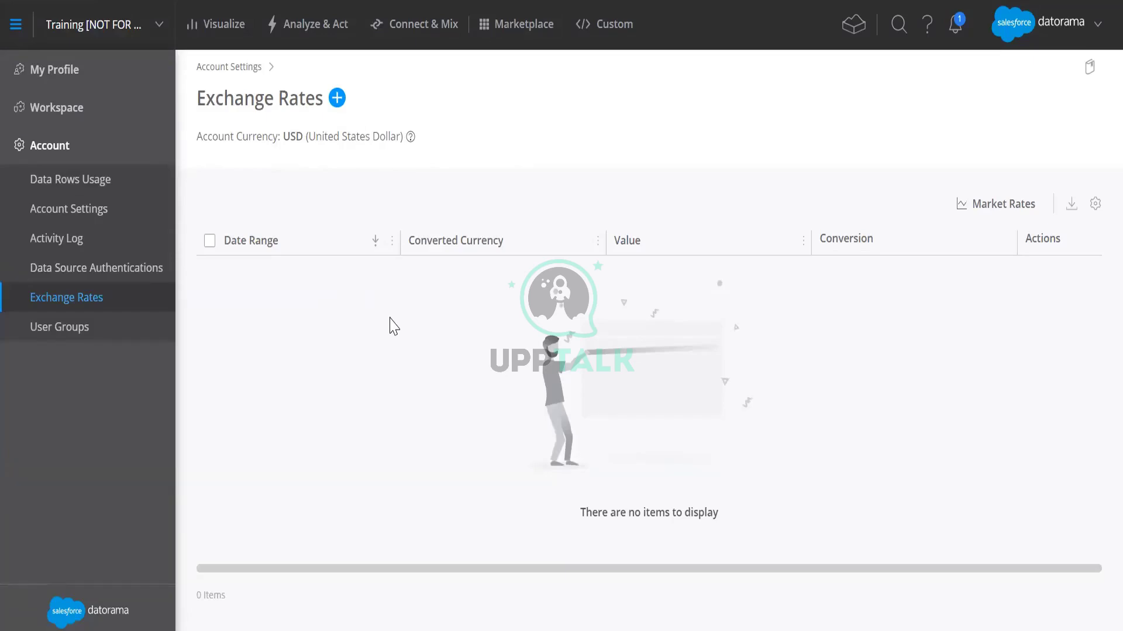
- Open the Tableau Data Connection page in the Analyze & Act area
click(339, 25)
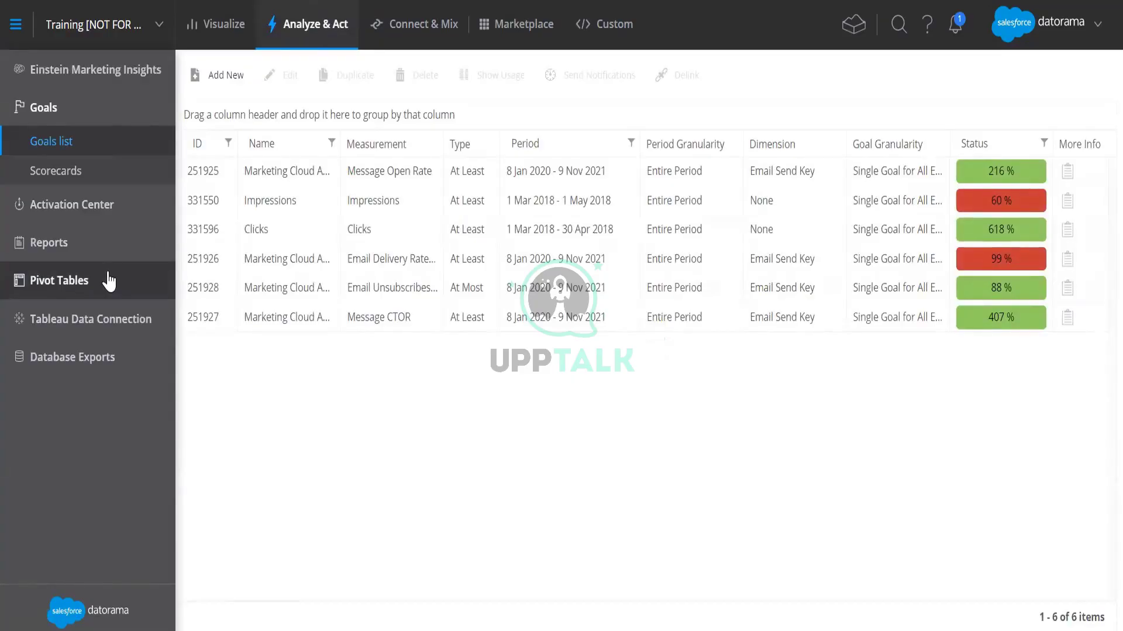
click(106, 323)
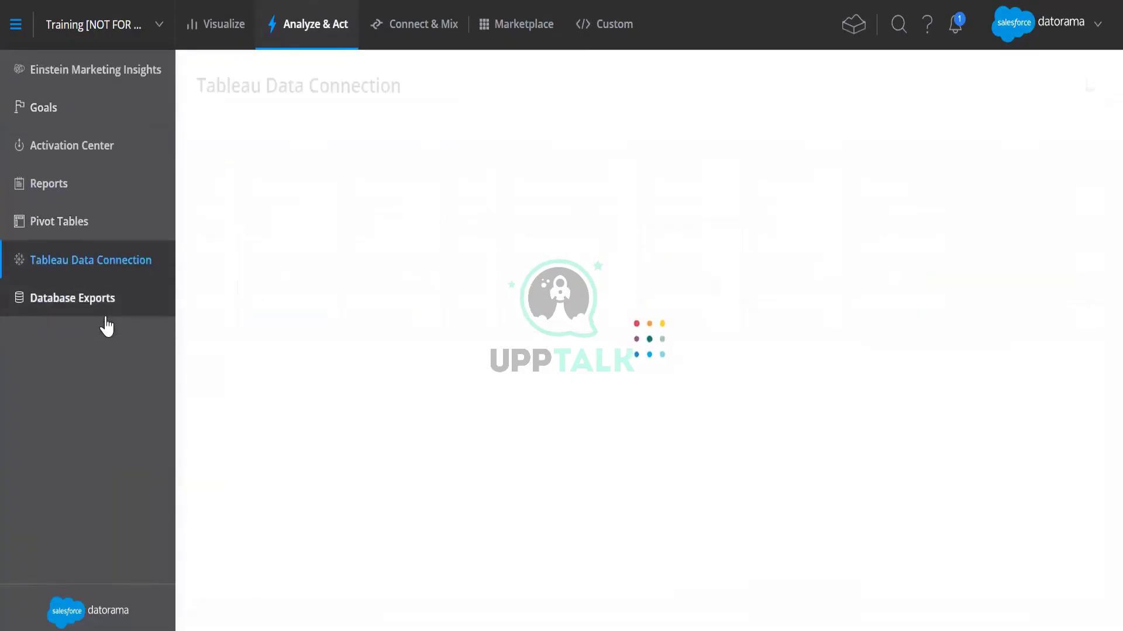